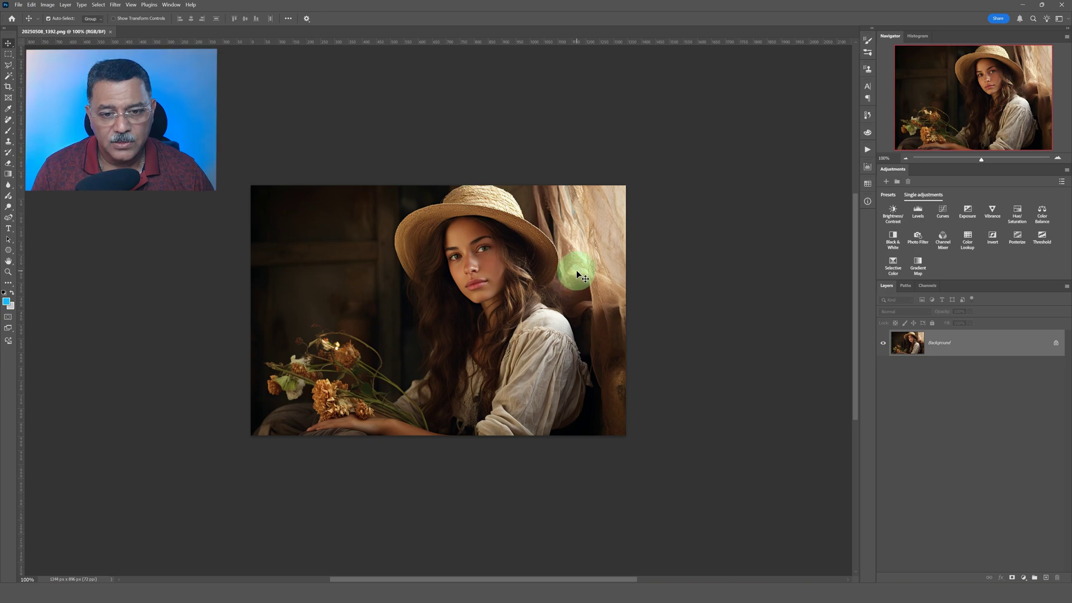
# - Add a Curves adjustment layer and brighten the photo by raising the midtones from input 109 to output 150
pyautogui.click(944, 212)
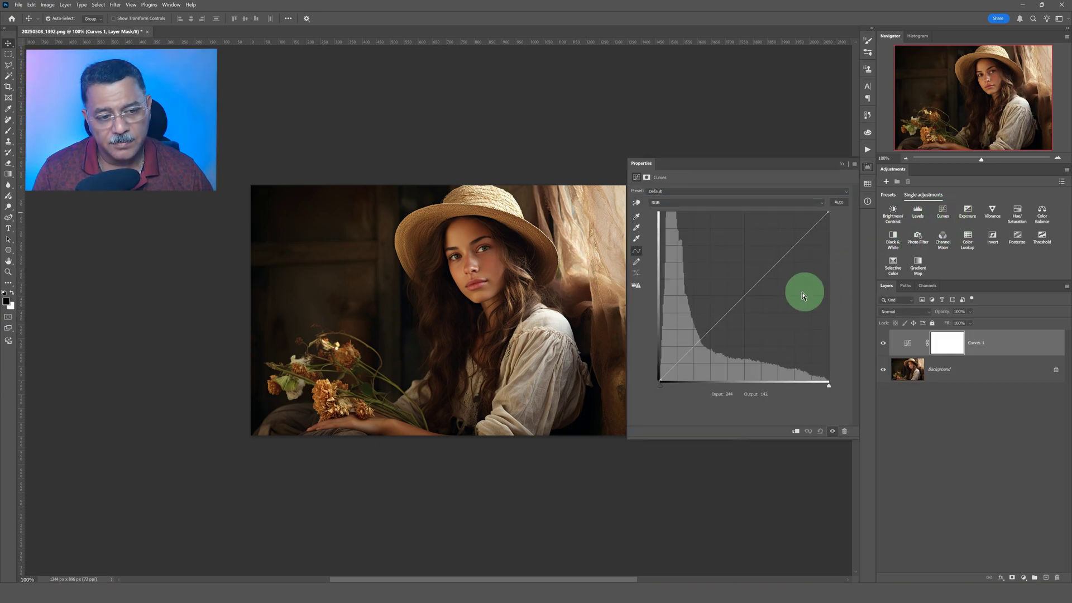
pyautogui.moveTo(745, 294); pyautogui.dragTo(731, 280)
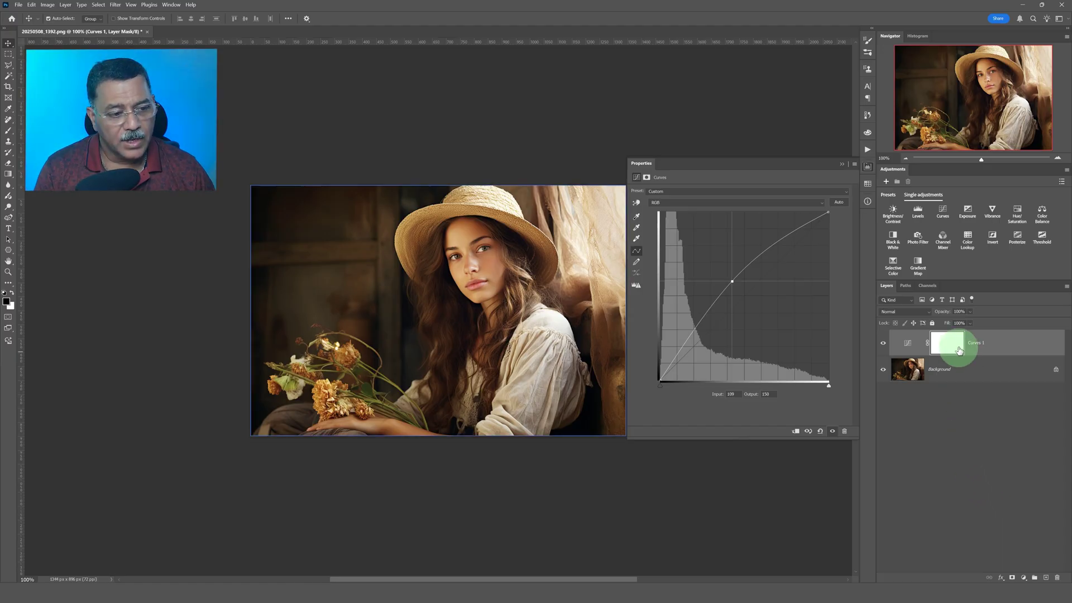
pyautogui.moveTo(958, 349)
pyautogui.mouseDown()
pyautogui.moveTo(901, 343)
pyautogui.moveTo(983, 349)
pyautogui.moveTo(897, 354)
pyautogui.moveTo(508, 234)
pyautogui.moveTo(546, 240)
pyautogui.moveTo(804, 383)
pyautogui.moveTo(819, 378)
pyautogui.moveTo(899, 437)
pyautogui.moveTo(974, 360)
pyautogui.moveTo(938, 432)
pyautogui.moveTo(914, 359)
pyautogui.moveTo(737, 286)
pyautogui.moveTo(871, 345)
pyautogui.moveTo(547, 288)
pyautogui.moveTo(643, 315)
pyautogui.mouseUp()
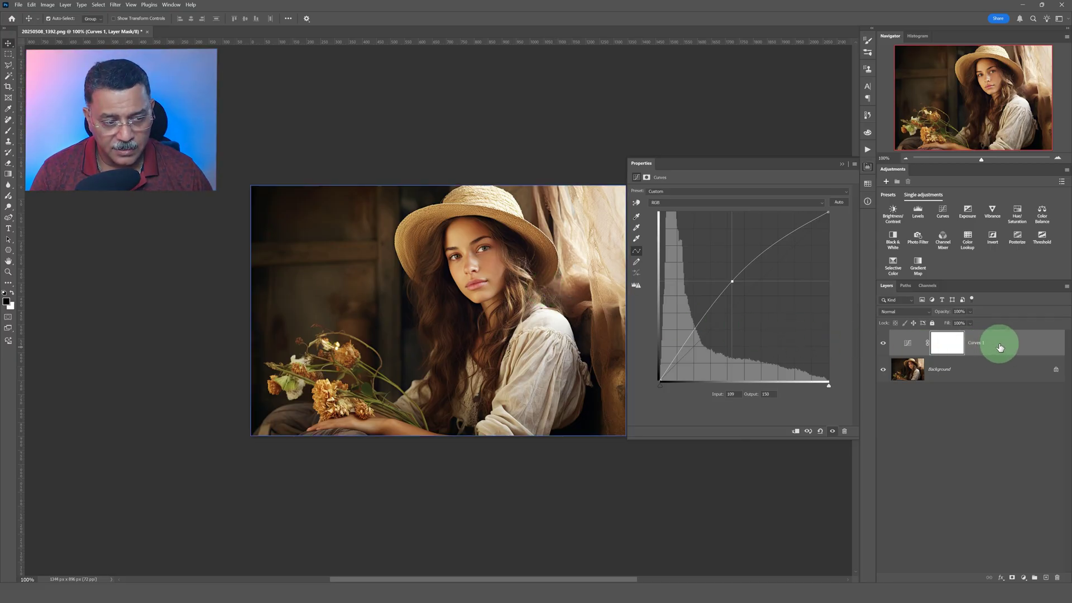
# - Select the Curves layer's mask and invert it to black to conceal the brightening
pyautogui.click(908, 345)
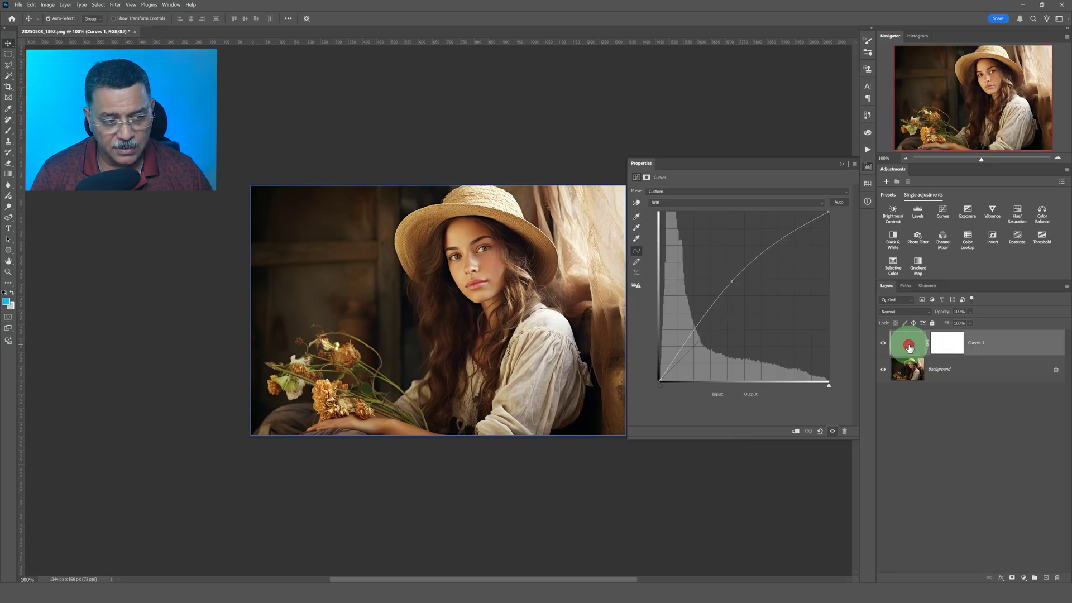
pyautogui.click(952, 346)
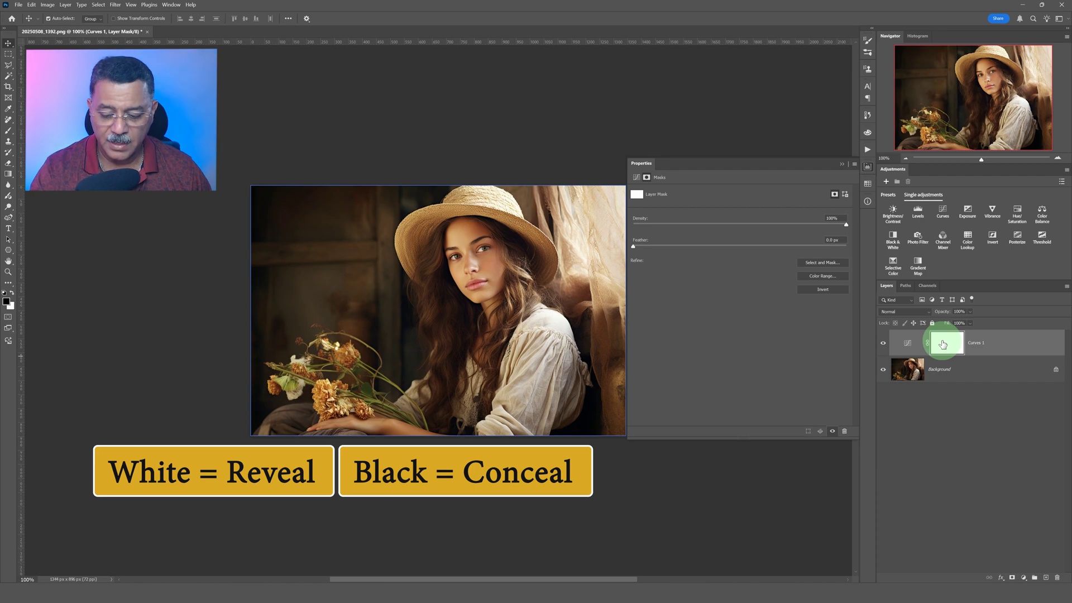
pyautogui.click(828, 290)
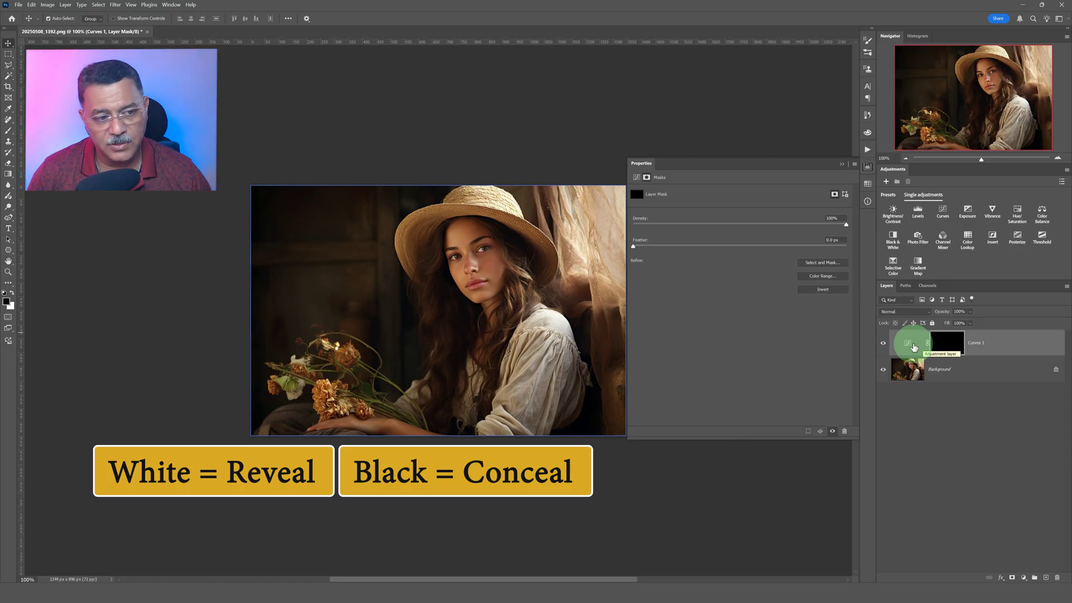
# - Invert the Curves mask back and forth to compare the revealed and concealed brightening, ending on a black mask
pyautogui.click(913, 348)
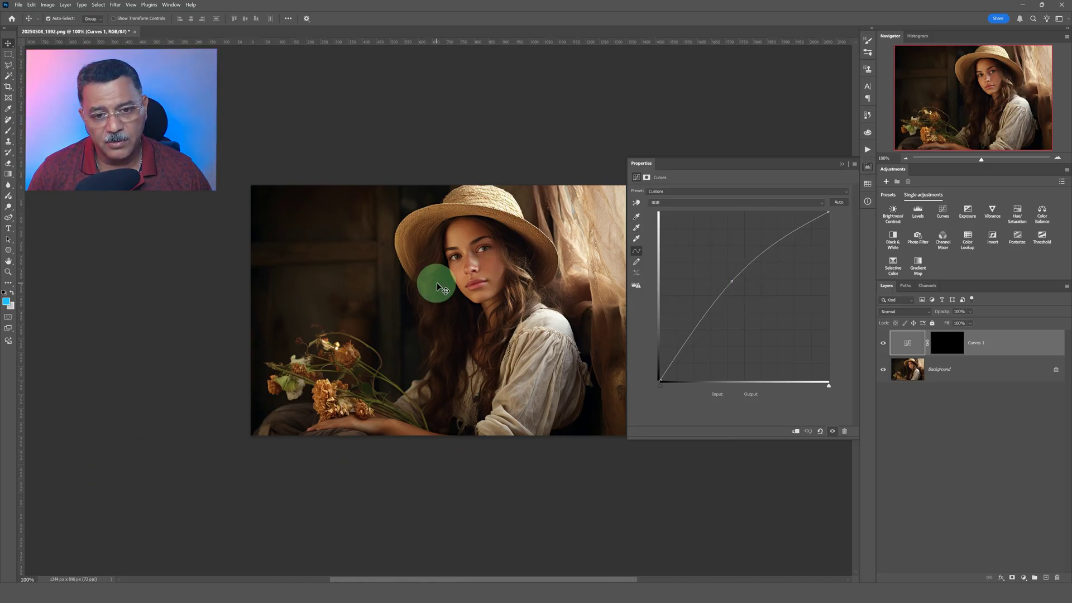
pyautogui.click(954, 347)
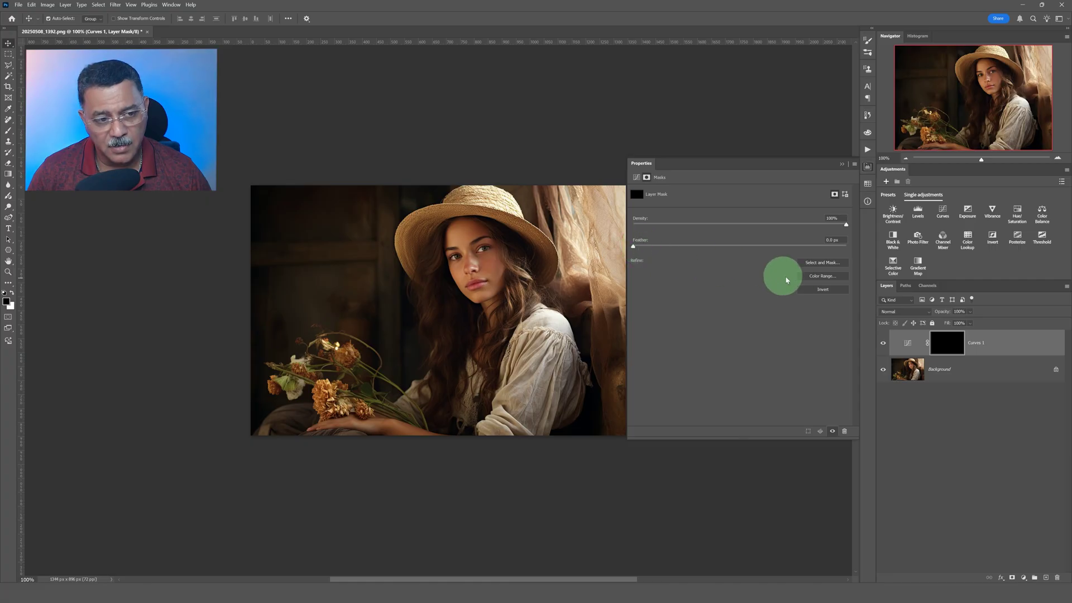
pyautogui.click(829, 293)
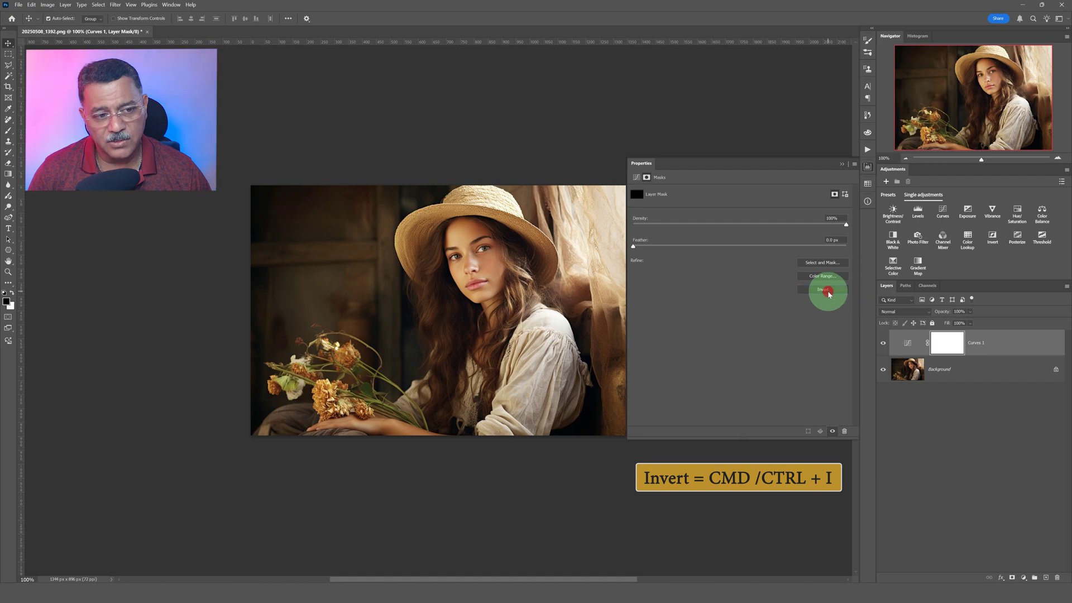
pyautogui.click(829, 293)
pyautogui.click(828, 292)
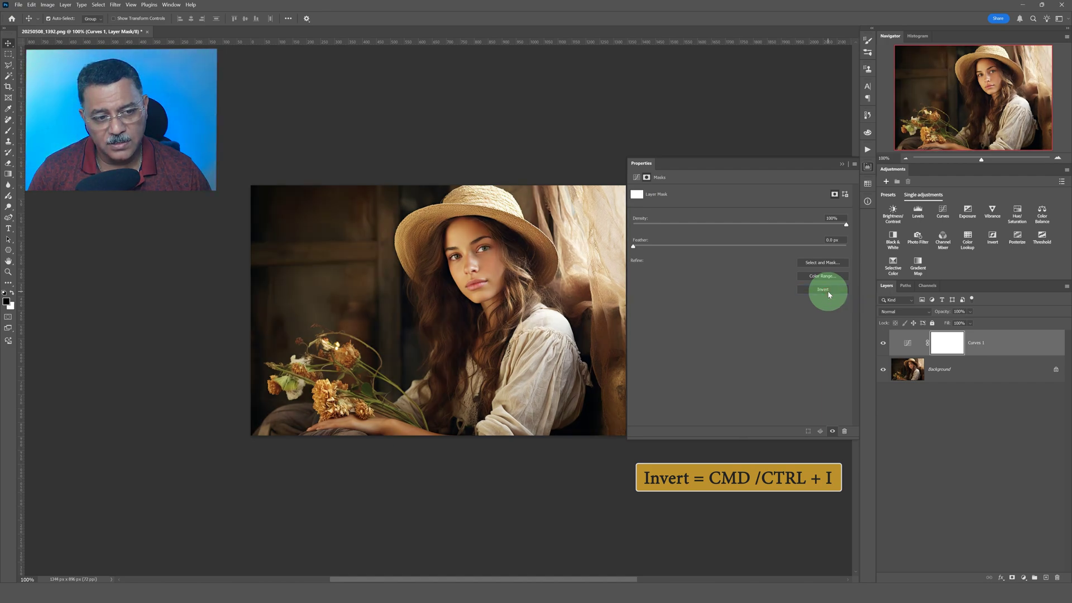
pyautogui.click(829, 293)
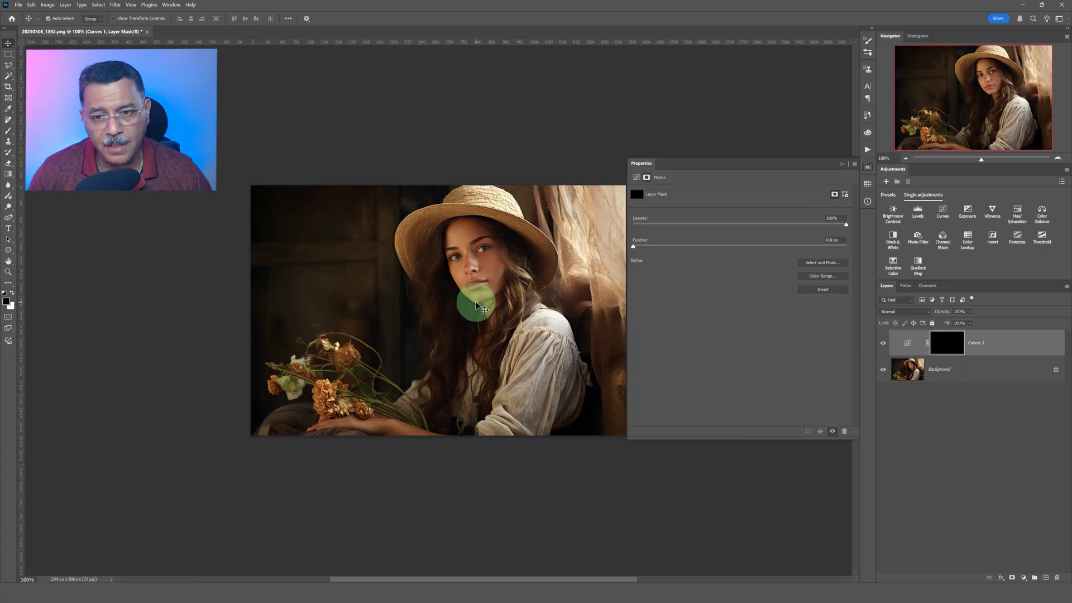
# - Activate the Brush tool and reset the colors to a white foreground and black background
pyautogui.click(8, 130)
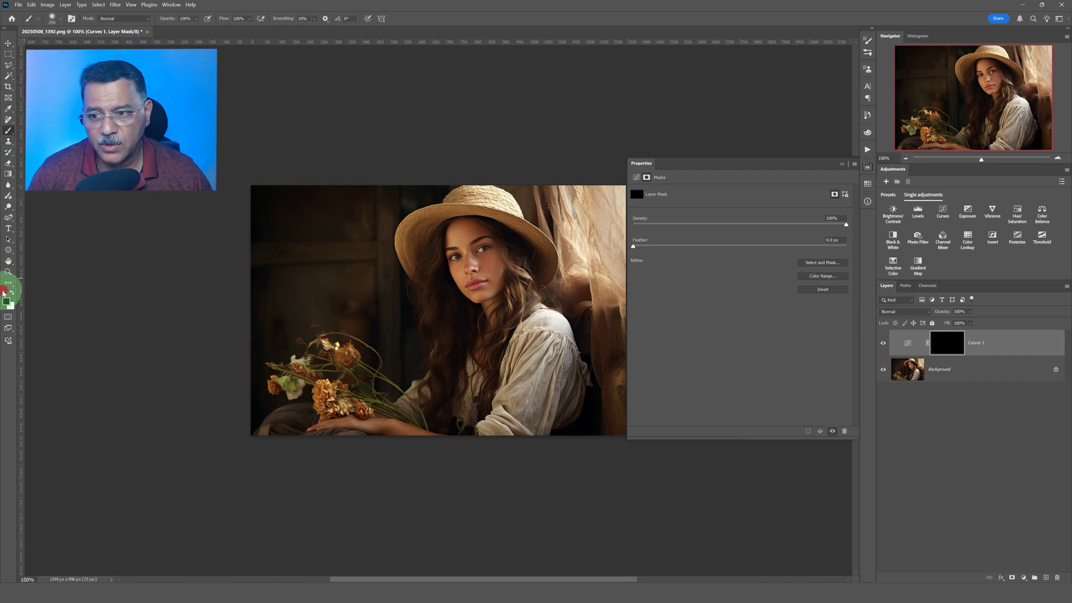
pyautogui.click(4, 292)
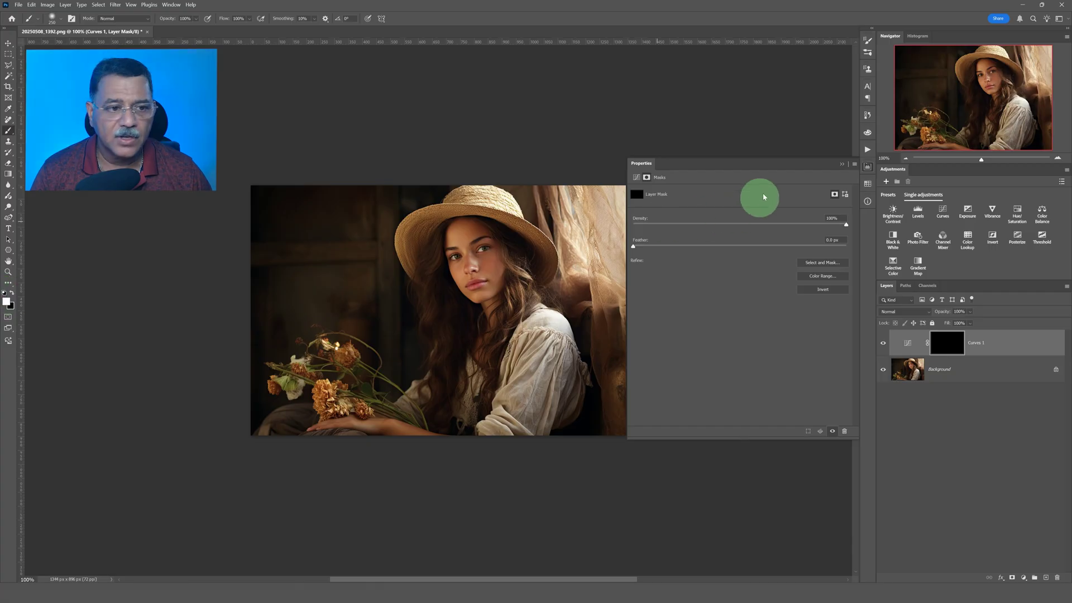
# - Try a gray swatch as the foreground color and restore the default white foreground and black background
pyautogui.click(867, 184)
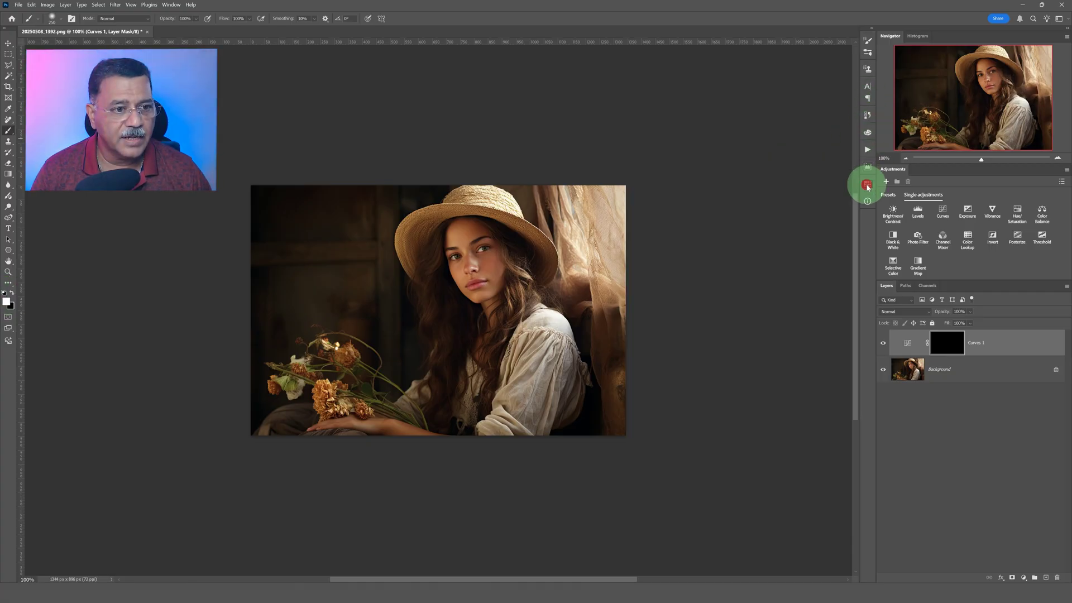
pyautogui.click(846, 187)
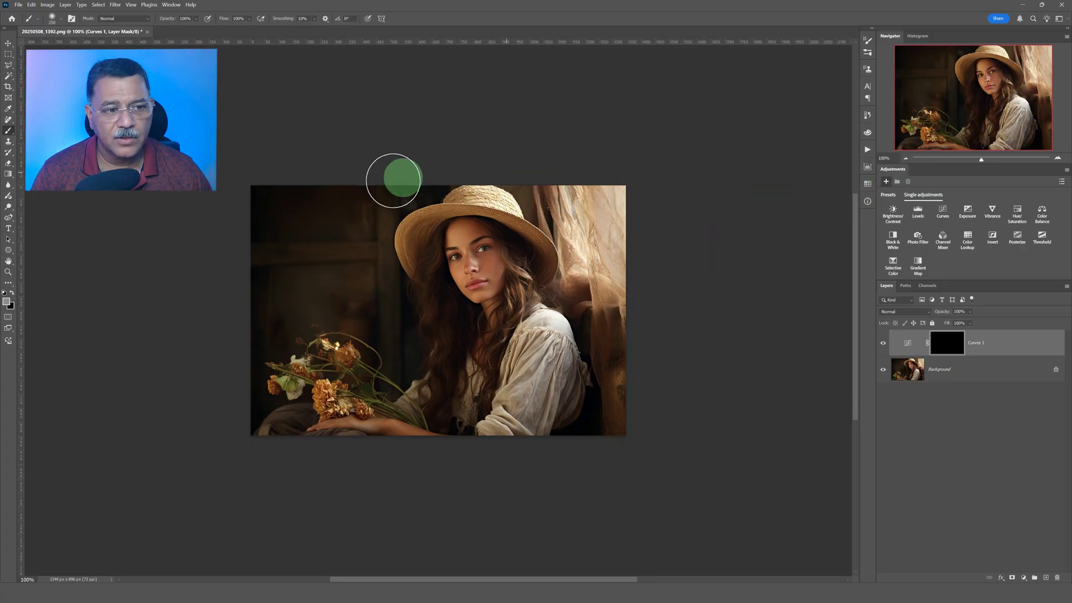
pyautogui.click(5, 293)
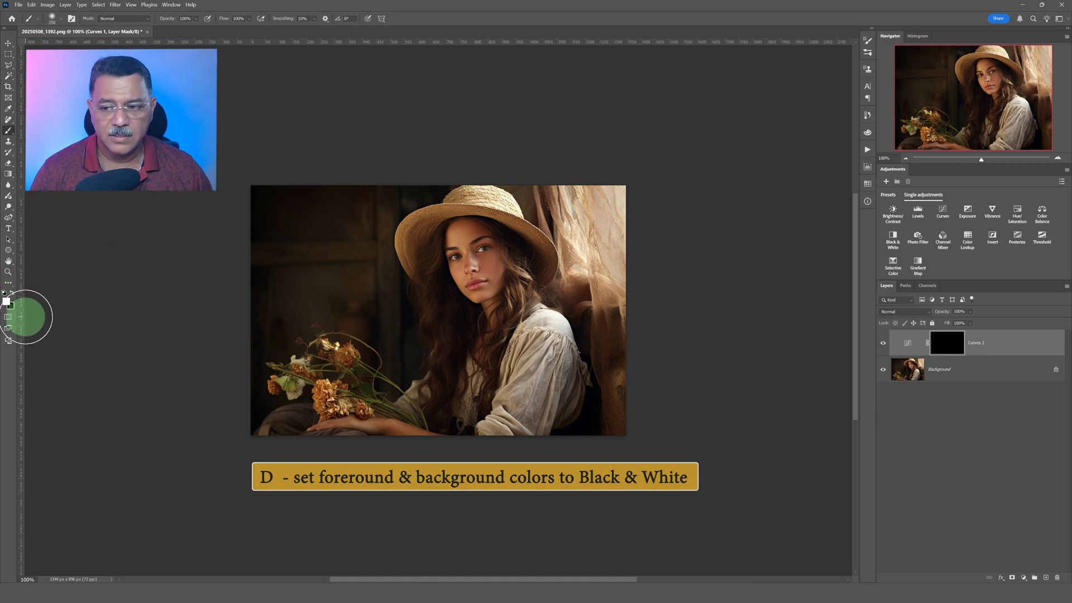
pyautogui.click(7, 302)
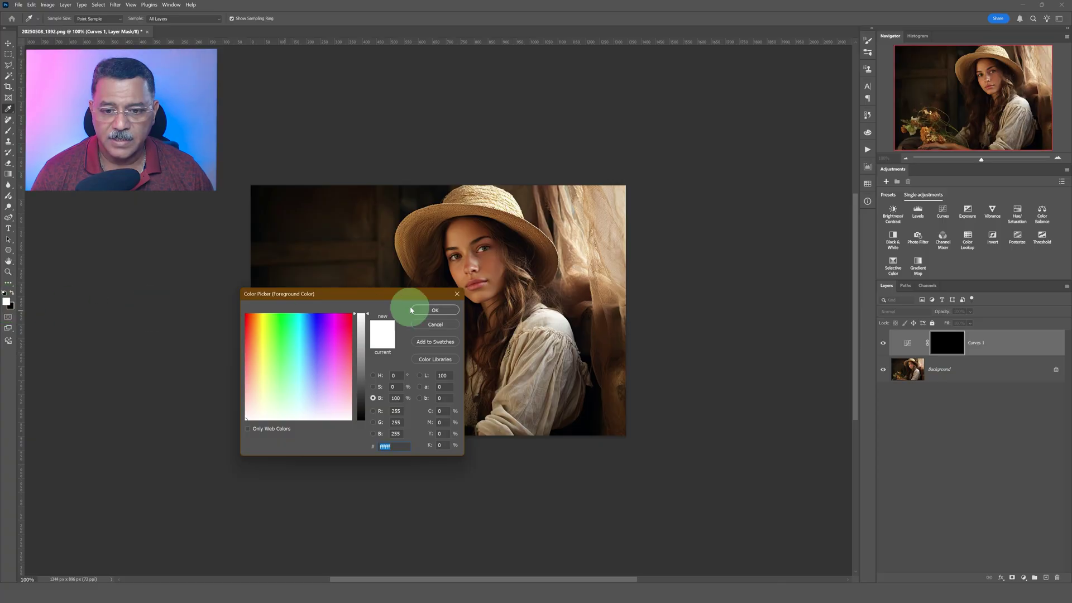
pyautogui.click(450, 323)
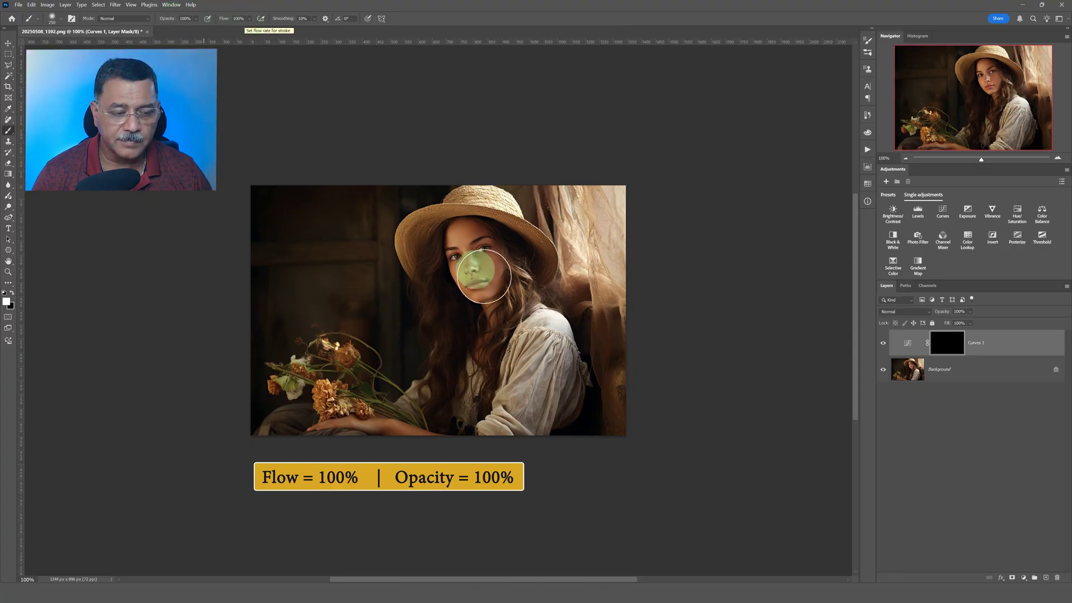
# - Enlarge and shrink the brush repeatedly over the photo, ending at a size of 250 px
pyautogui.doubleClick(908, 347)
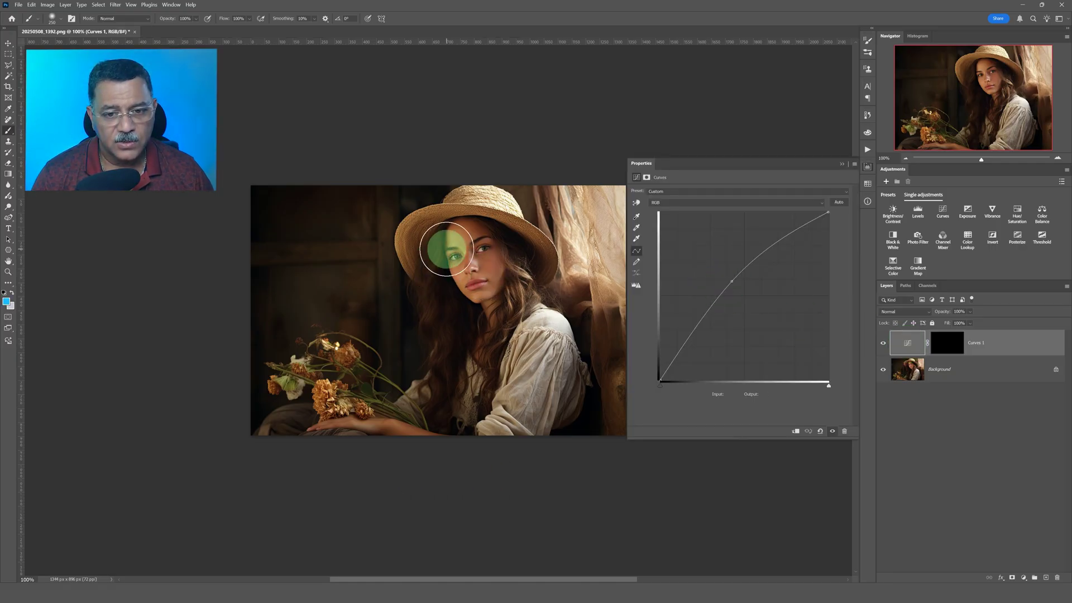
pyautogui.moveTo(464, 284); pyautogui.dragTo(443, 281)
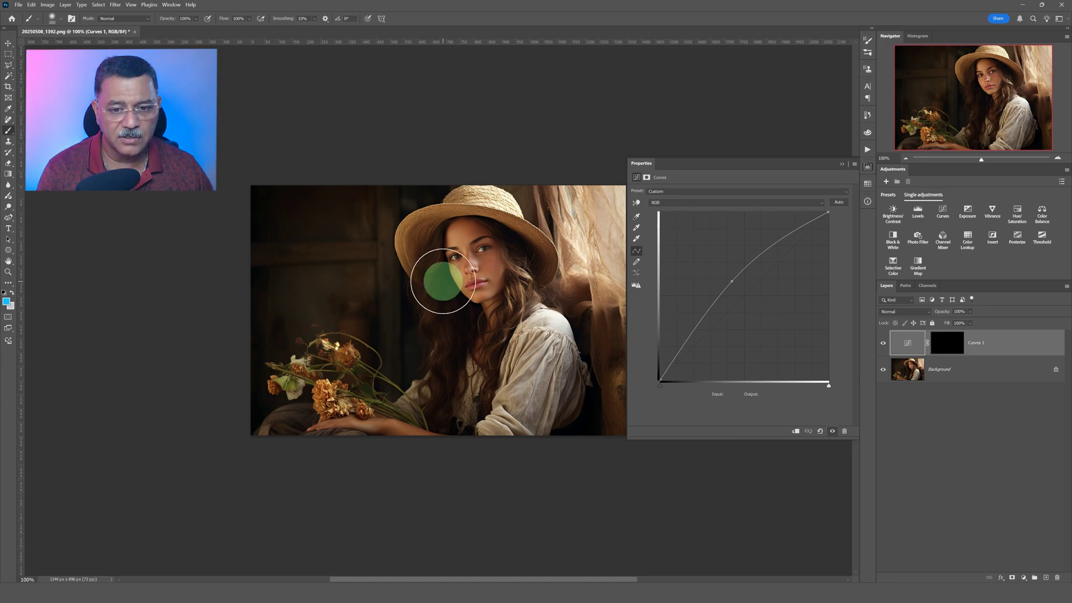
pyautogui.press(']')
pyautogui.press(']')
pyautogui.press(']')
pyautogui.press(']')
pyautogui.press(']')
pyautogui.press(']')
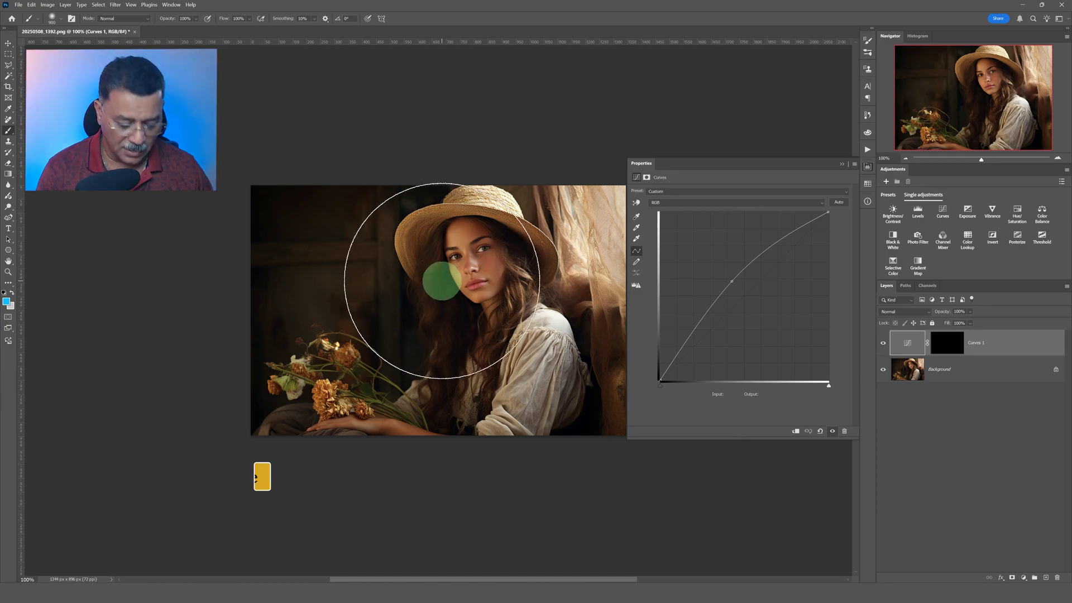
pyautogui.press('[')
pyautogui.press('[')
pyautogui.press('[')
pyautogui.press('[')
pyautogui.press('[')
pyautogui.press('[')
pyautogui.press('[')
pyautogui.press('[')
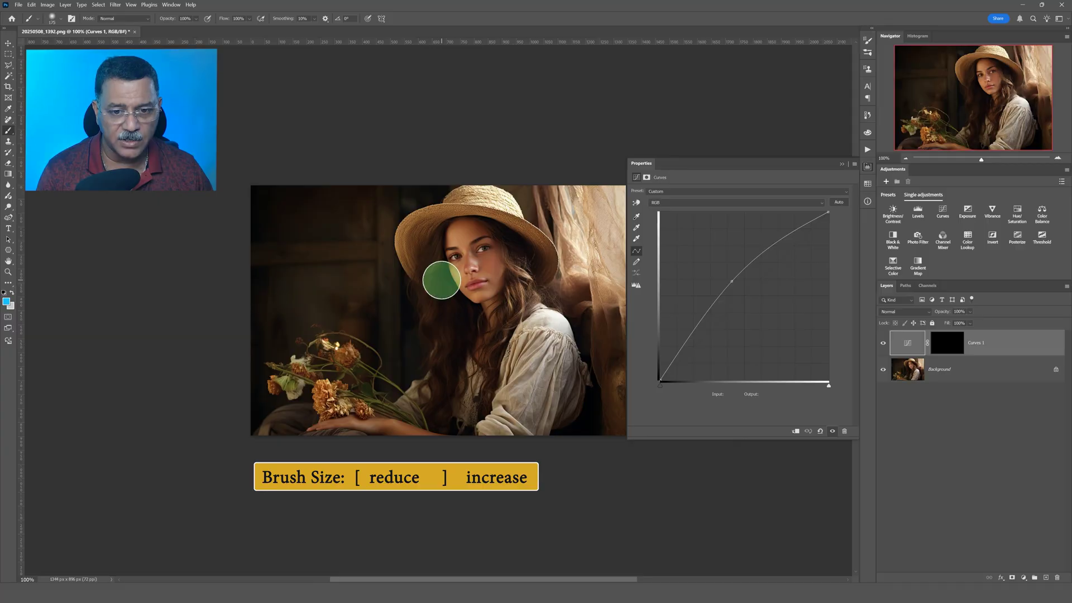
pyautogui.press(']')
pyautogui.press(']')
pyautogui.press(']')
pyautogui.press(']')
pyautogui.press(']')
pyautogui.press(']')
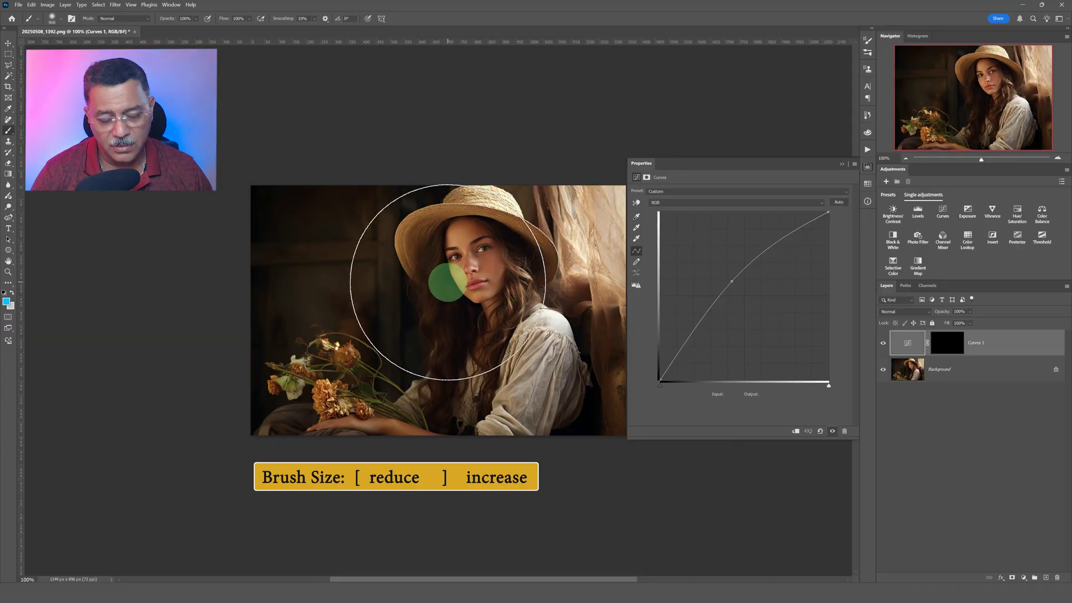
pyautogui.press('[')
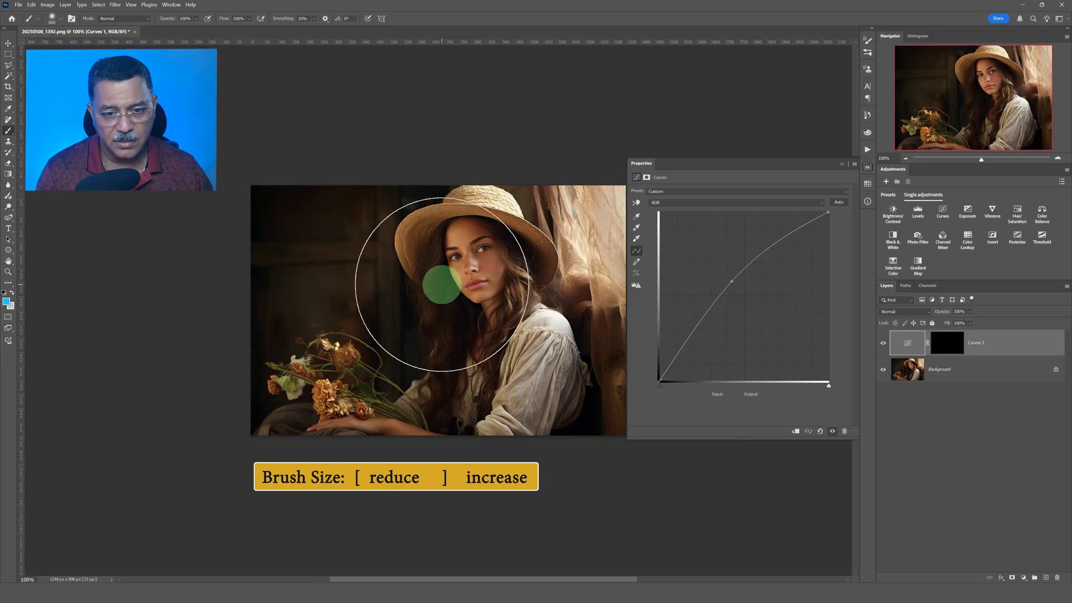
pyautogui.press(']')
pyautogui.press(']')
pyautogui.press(']')
pyautogui.press(']')
pyautogui.press(']')
pyautogui.press(']')
pyautogui.press(']')
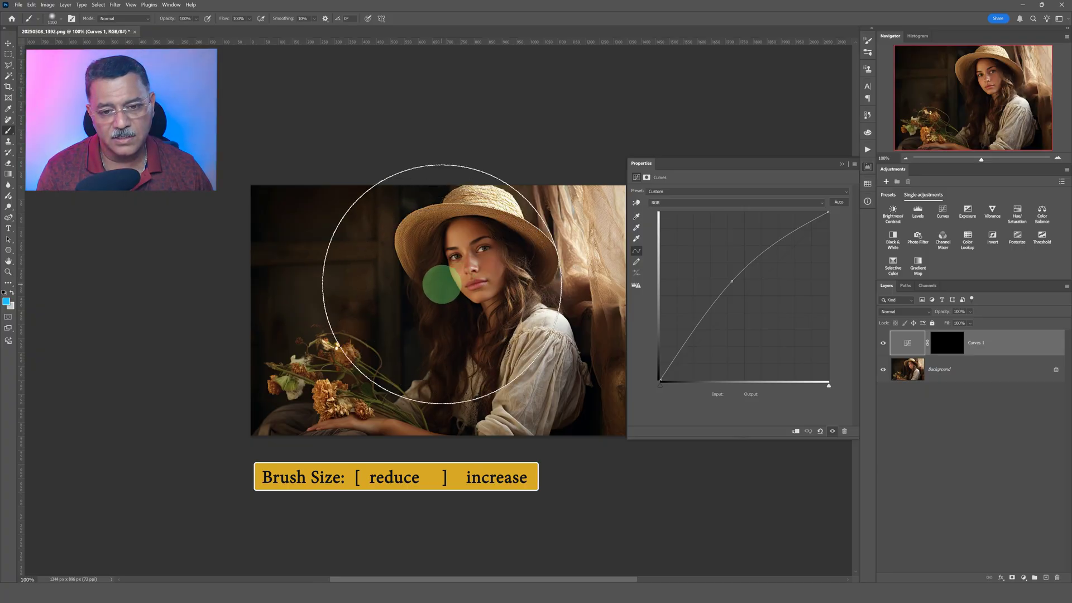
pyautogui.press('[')
pyautogui.press('[')
pyautogui.press('[')
pyautogui.press('[')
pyautogui.press('[')
pyautogui.press('[')
pyautogui.press('[')
pyautogui.press('[')
pyautogui.press('[')
pyautogui.press('[')
pyautogui.press('[')
pyautogui.press('[')
pyautogui.press('[')
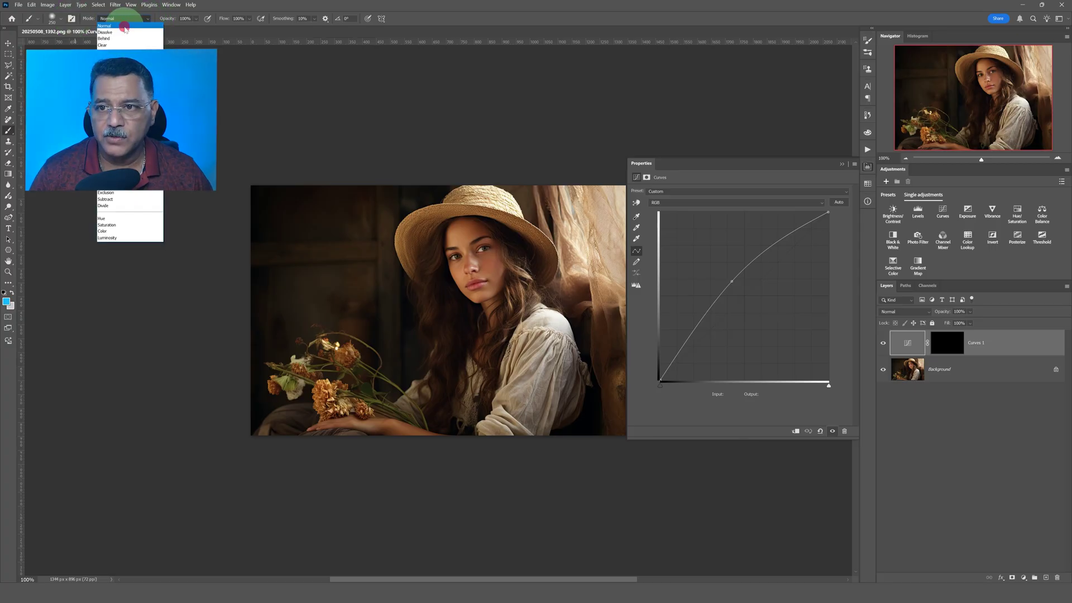
# - Set the brush mode to Normal and paint white on the Curves layer mask over the woman's face
pyautogui.click(124, 26)
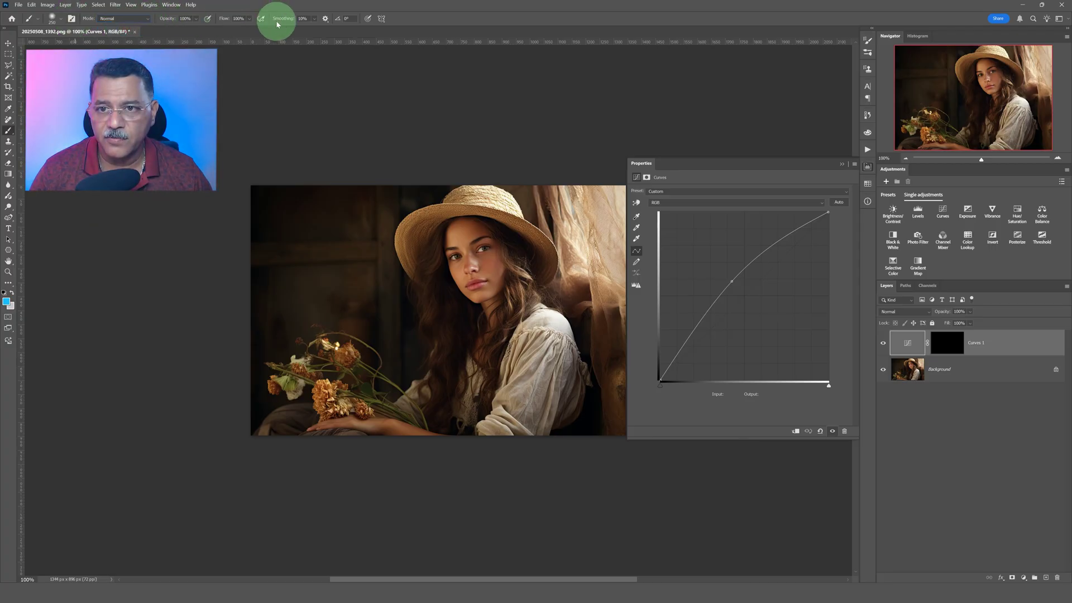
pyautogui.click(63, 20)
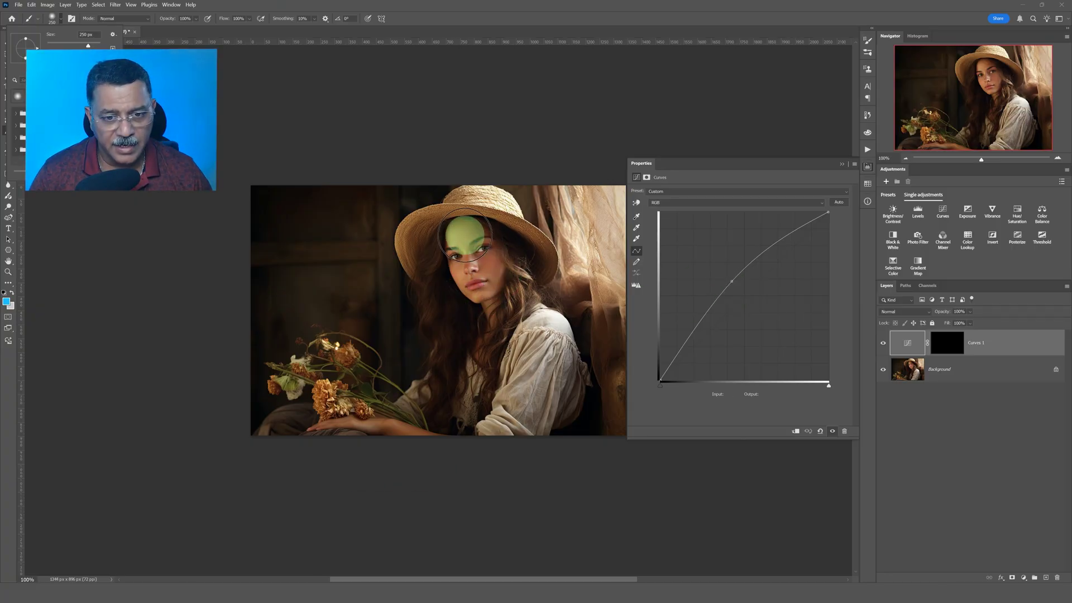
pyautogui.click(955, 346)
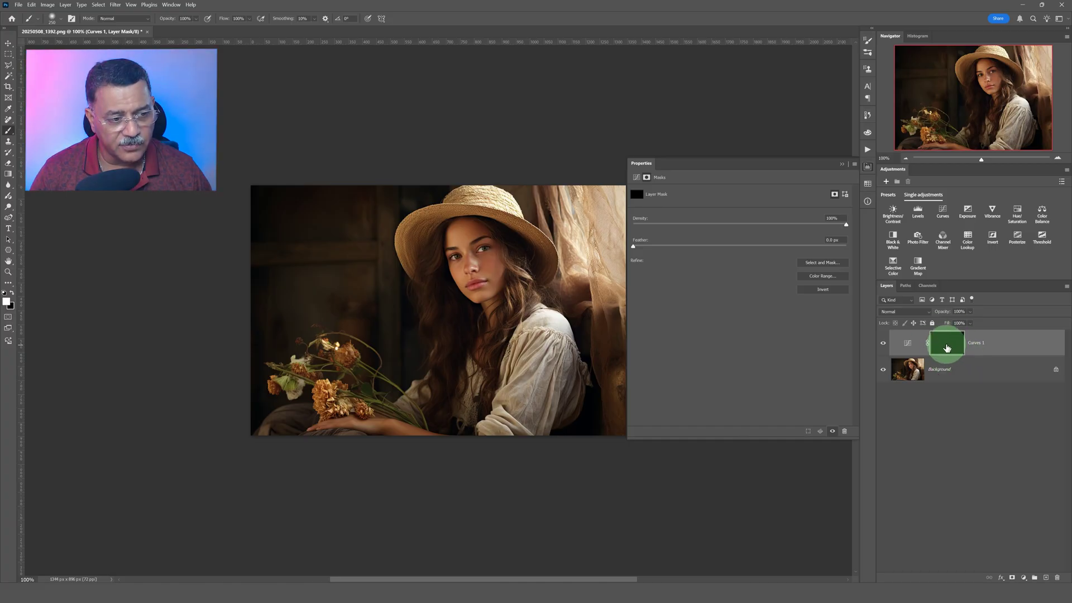
pyautogui.click(950, 347)
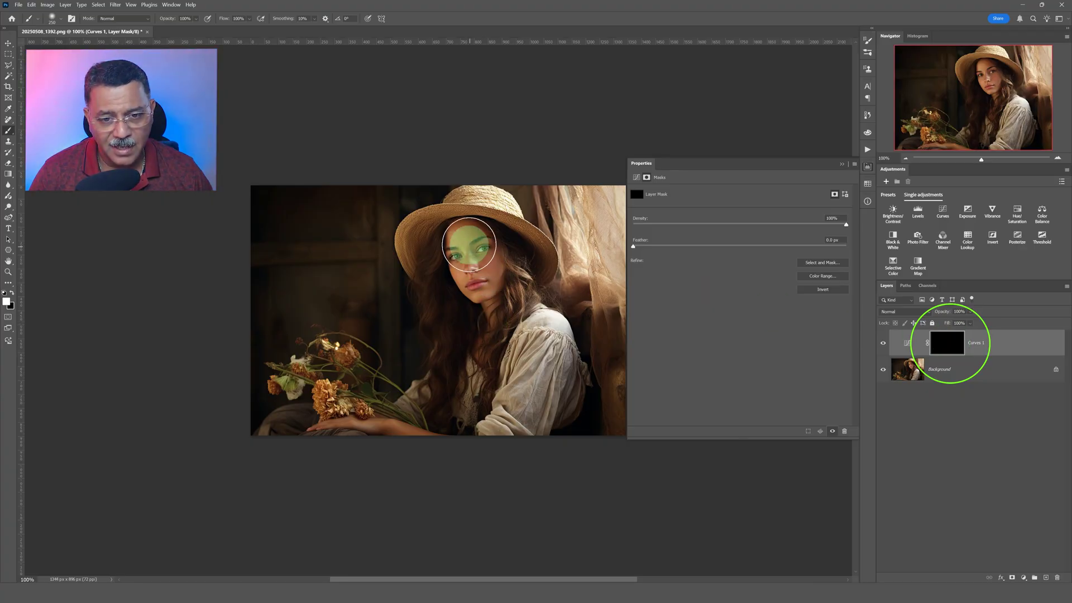
pyautogui.moveTo(488, 293)
pyautogui.mouseDown()
pyautogui.moveTo(474, 287)
pyautogui.moveTo(481, 328)
pyautogui.mouseUp()
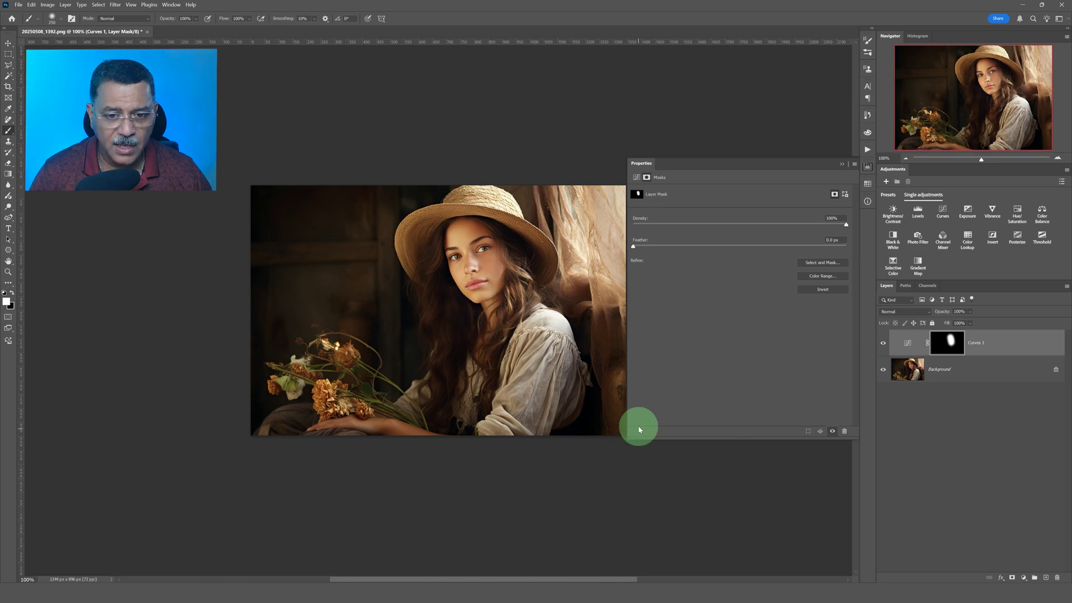
# - Move the curve's midtone point to input 99, output 147, and paint white on the mask over the hair and sleeve
pyautogui.click(636, 177)
pyautogui.moveTo(732, 279)
pyautogui.mouseDown()
pyautogui.moveTo(718, 266)
pyautogui.moveTo(725, 283)
pyautogui.mouseUp()
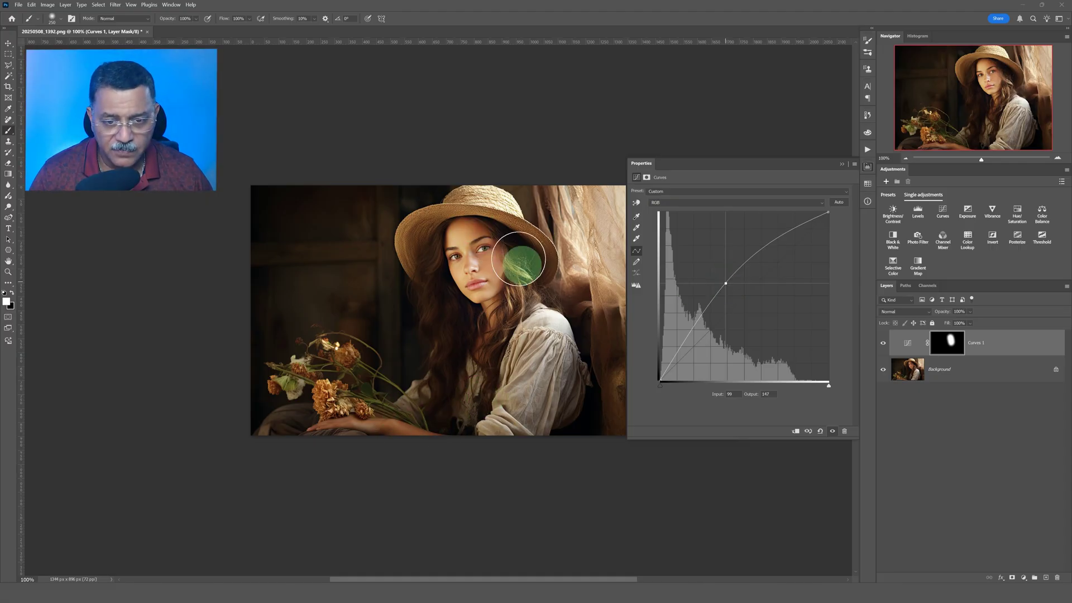
pyautogui.moveTo(518, 259)
pyautogui.mouseDown()
pyautogui.moveTo(499, 305)
pyautogui.moveTo(519, 342)
pyautogui.moveTo(535, 343)
pyautogui.moveTo(531, 326)
pyautogui.moveTo(468, 299)
pyautogui.moveTo(431, 251)
pyautogui.moveTo(461, 337)
pyautogui.moveTo(558, 417)
pyautogui.moveTo(544, 330)
pyautogui.moveTo(512, 419)
pyautogui.moveTo(587, 484)
pyautogui.moveTo(800, 506)
pyautogui.mouseUp()
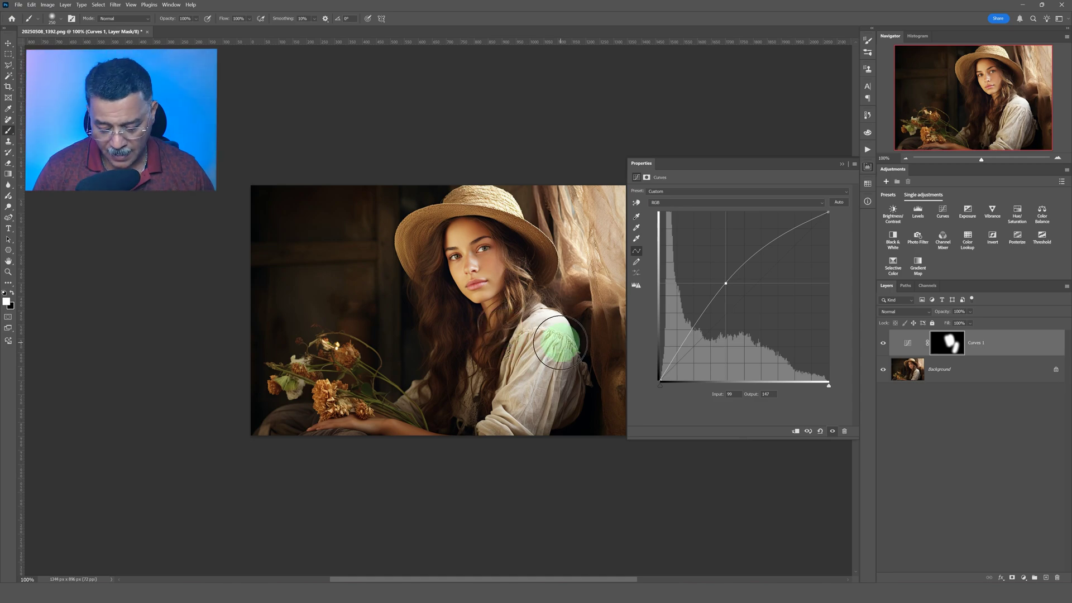
# - View the Curves layer mask on its own and return to the normal image view
pyautogui.keyDown('alt'); pyautogui.click(952, 345); pyautogui.keyUp('alt')
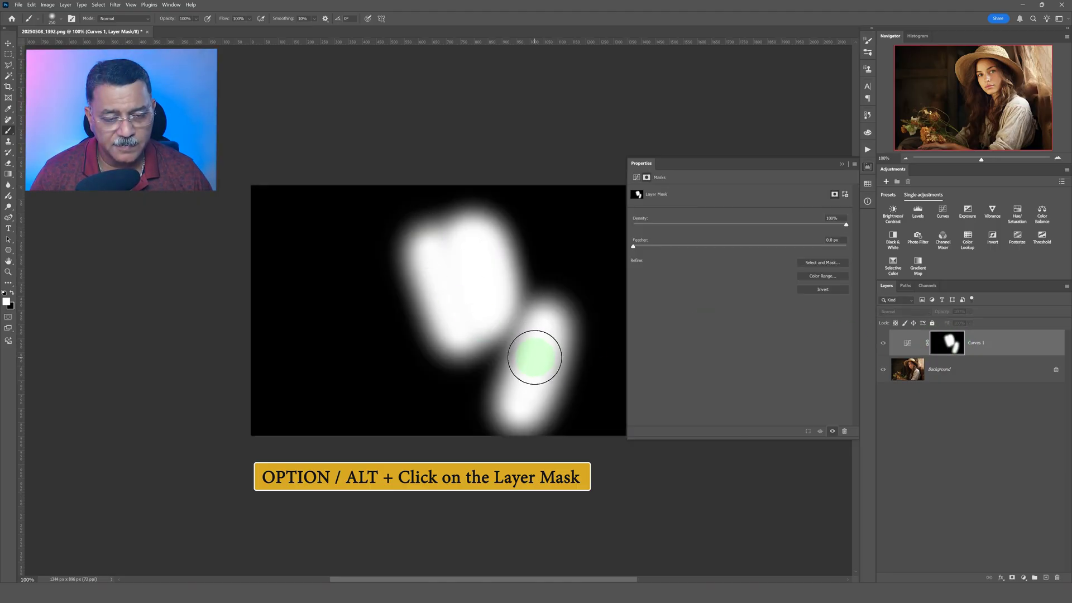
pyautogui.keyDown('alt'); pyautogui.click(947, 345); pyautogui.keyUp('alt')
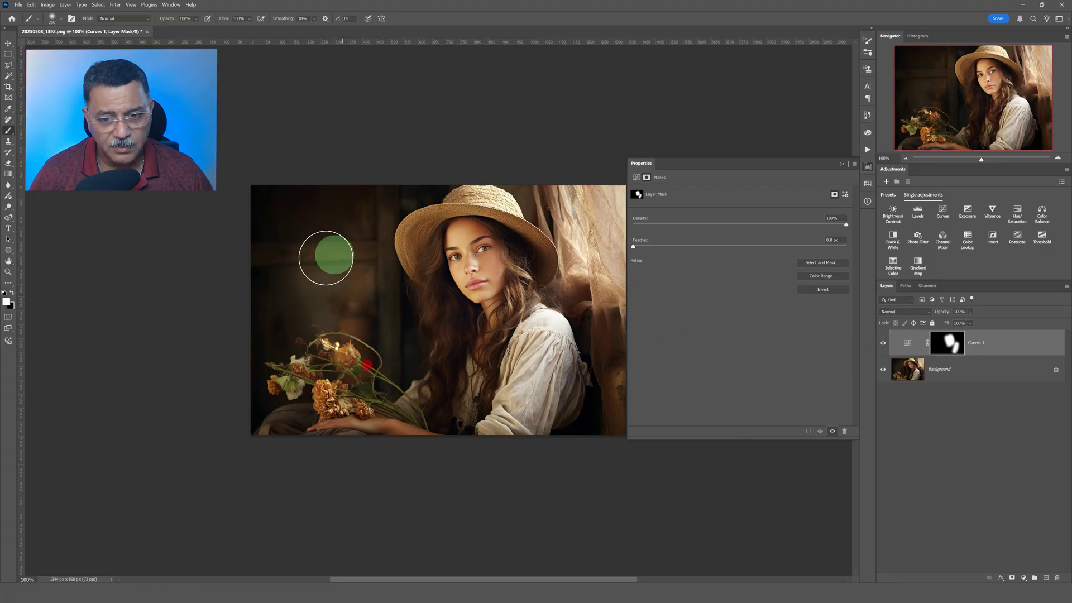
# - Paint white on the Curves layer mask over the flowers and dark wall, and paint that area out again with black
pyautogui.moveTo(364, 370)
pyautogui.mouseDown()
pyautogui.moveTo(315, 416)
pyautogui.moveTo(277, 351)
pyautogui.moveTo(380, 412)
pyautogui.moveTo(374, 426)
pyautogui.moveTo(388, 399)
pyautogui.moveTo(431, 376)
pyautogui.moveTo(385, 373)
pyautogui.moveTo(358, 300)
pyautogui.moveTo(326, 422)
pyautogui.moveTo(356, 420)
pyautogui.moveTo(326, 399)
pyautogui.moveTo(285, 331)
pyautogui.moveTo(378, 322)
pyautogui.moveTo(345, 393)
pyautogui.moveTo(326, 242)
pyautogui.moveTo(385, 394)
pyautogui.moveTo(340, 271)
pyautogui.moveTo(382, 371)
pyautogui.moveTo(362, 383)
pyautogui.moveTo(203, 308)
pyautogui.moveTo(21, 285)
pyautogui.mouseUp()
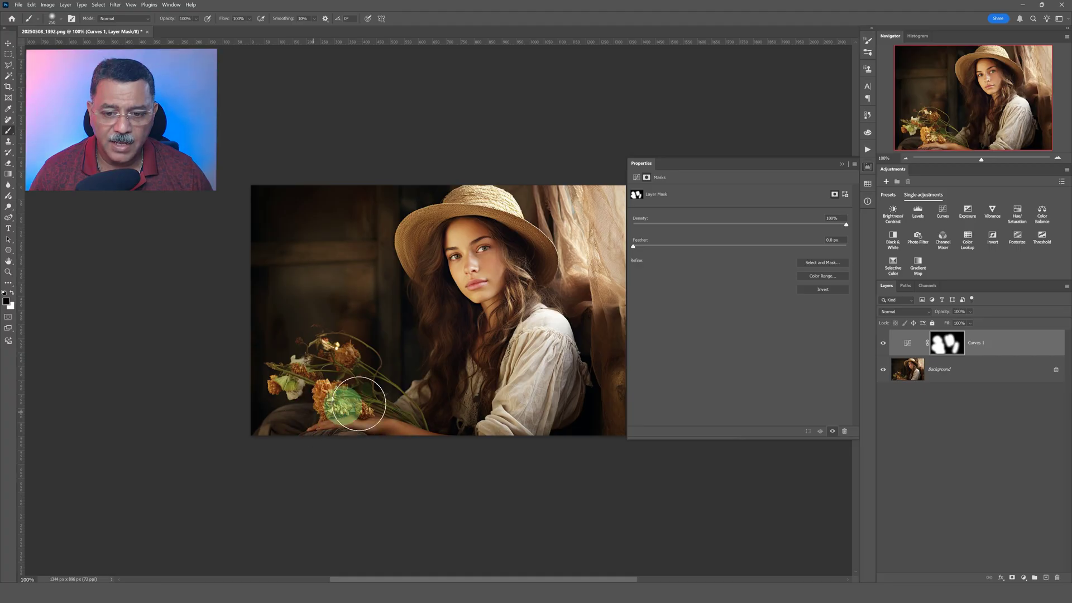
pyautogui.moveTo(359, 288)
pyautogui.mouseDown()
pyautogui.moveTo(396, 380)
pyautogui.moveTo(357, 425)
pyautogui.moveTo(367, 432)
pyautogui.moveTo(258, 375)
pyautogui.moveTo(249, 344)
pyautogui.moveTo(377, 406)
pyautogui.moveTo(397, 408)
pyautogui.moveTo(387, 398)
pyautogui.moveTo(411, 390)
pyautogui.mouseUp()
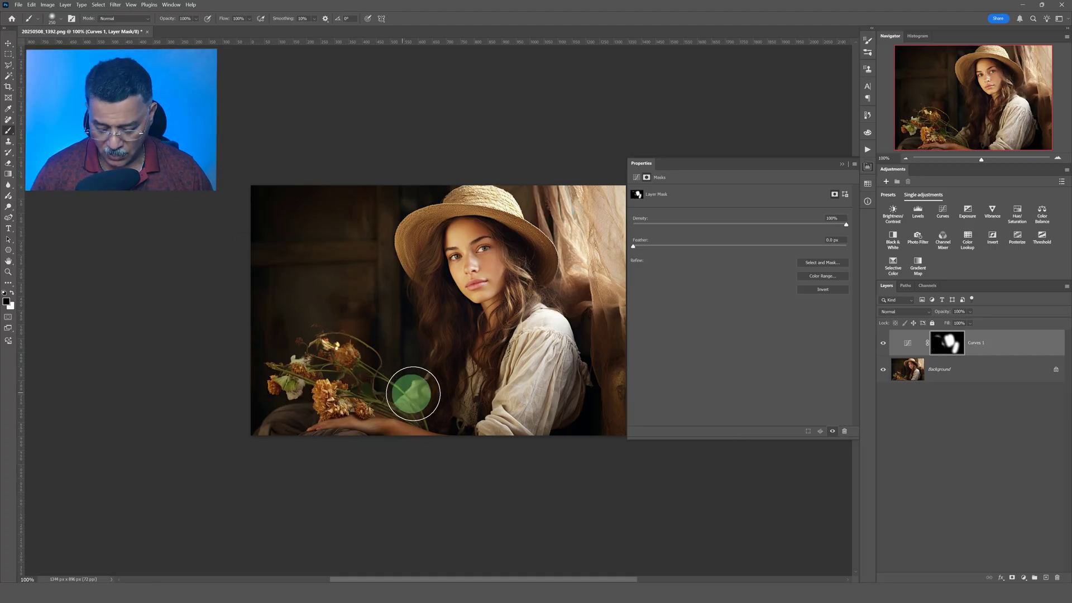
# - View the Curves layer mask on its own, paint black over the leftover grey patches, and return to the normal image view
pyautogui.keyDown('alt'); pyautogui.click(953, 348); pyautogui.keyUp('alt')
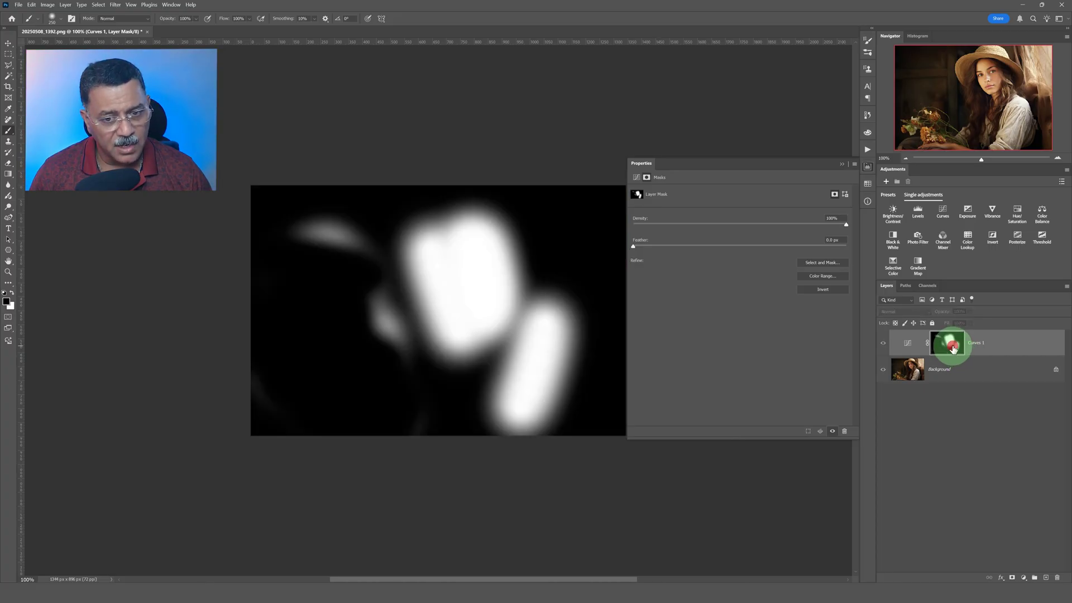
pyautogui.moveTo(273, 231)
pyautogui.mouseDown()
pyautogui.moveTo(349, 241)
pyautogui.moveTo(426, 411)
pyautogui.moveTo(361, 424)
pyautogui.moveTo(253, 412)
pyautogui.moveTo(298, 249)
pyautogui.moveTo(333, 219)
pyautogui.moveTo(419, 395)
pyautogui.moveTo(451, 423)
pyautogui.moveTo(318, 381)
pyautogui.moveTo(289, 225)
pyautogui.moveTo(270, 254)
pyautogui.moveTo(312, 401)
pyautogui.moveTo(348, 293)
pyautogui.moveTo(344, 376)
pyautogui.mouseUp()
pyautogui.click(953, 346)
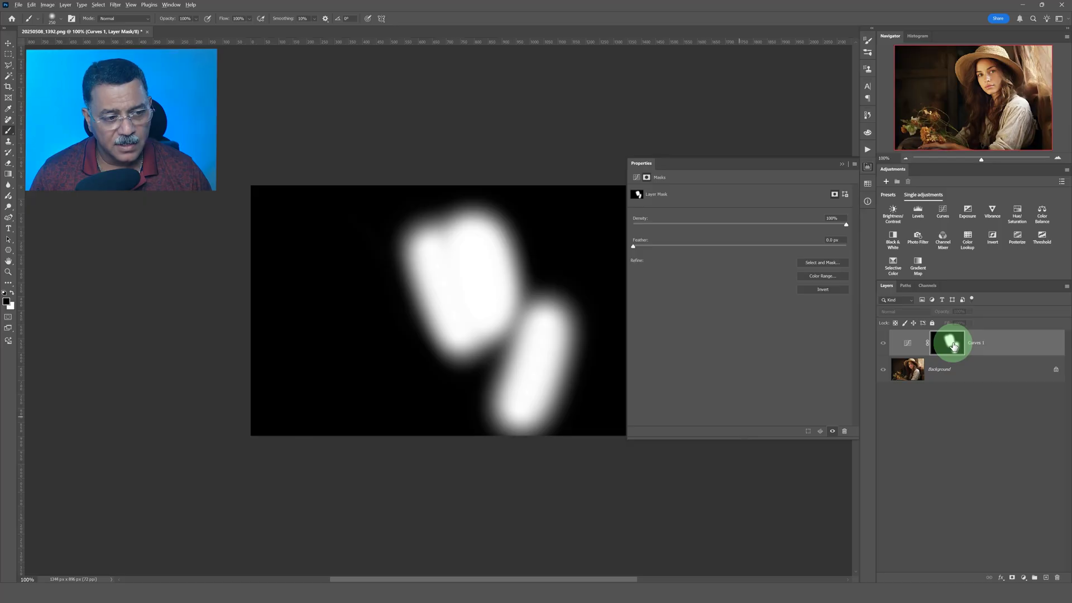
pyautogui.keyDown('alt'); pyautogui.click(954, 346); pyautogui.keyUp('alt')
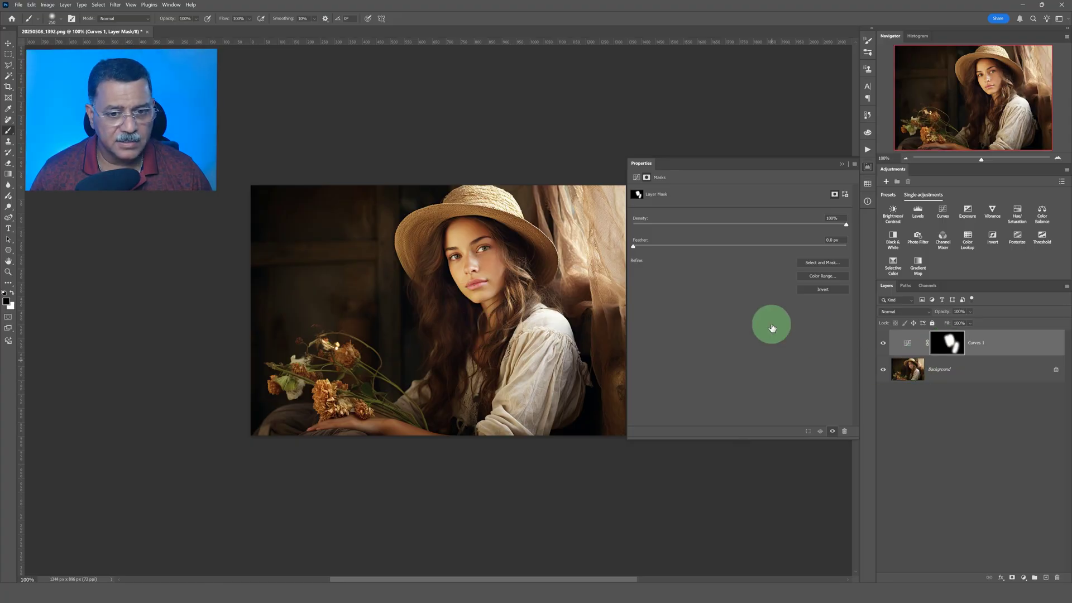
# - Reopen the Curves adjustment settings and lower the curve's midtone point to input 99, output 139
pyautogui.click(635, 178)
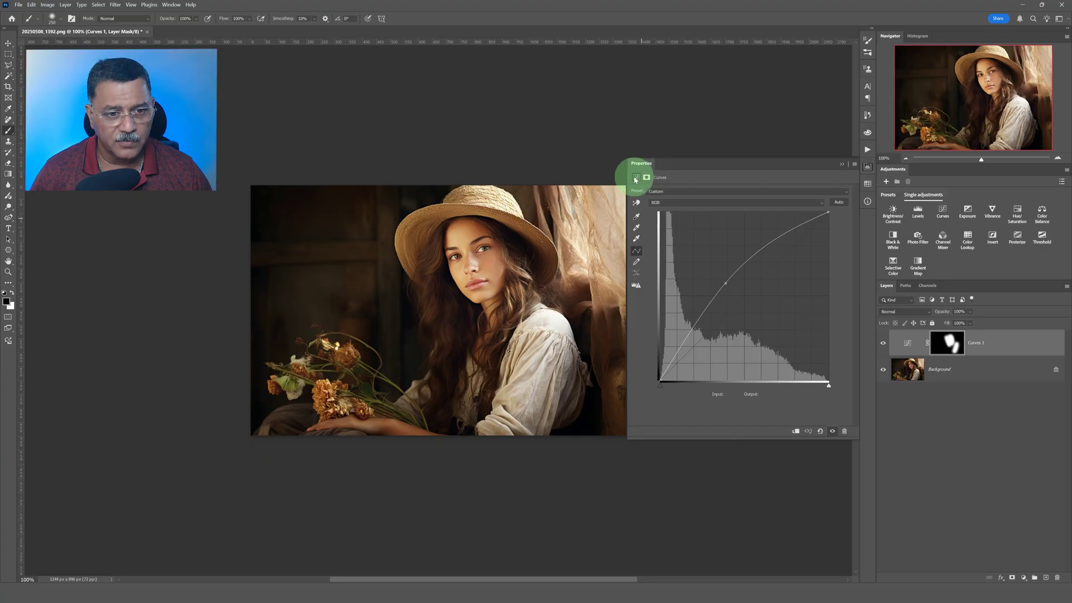
pyautogui.moveTo(728, 282)
pyautogui.mouseDown()
pyautogui.moveTo(730, 292)
pyautogui.moveTo(723, 283)
pyautogui.mouseUp()
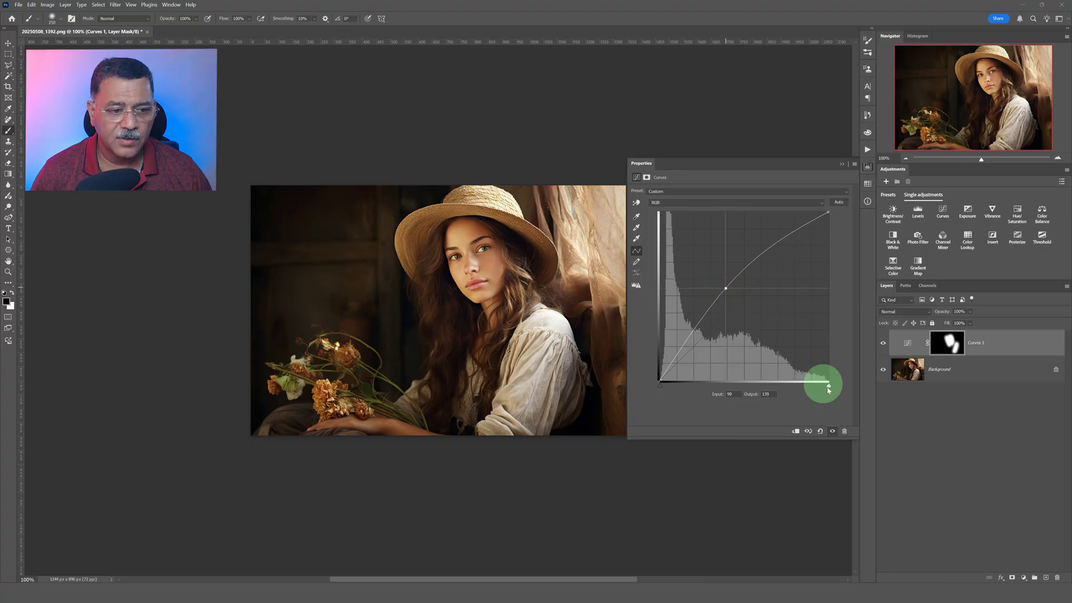
# - Compare the photo with and without the Curves 1 adjustment by toggling its visibility
pyautogui.keyDown('alt'); pyautogui.click(884, 372); pyautogui.keyUp('alt')
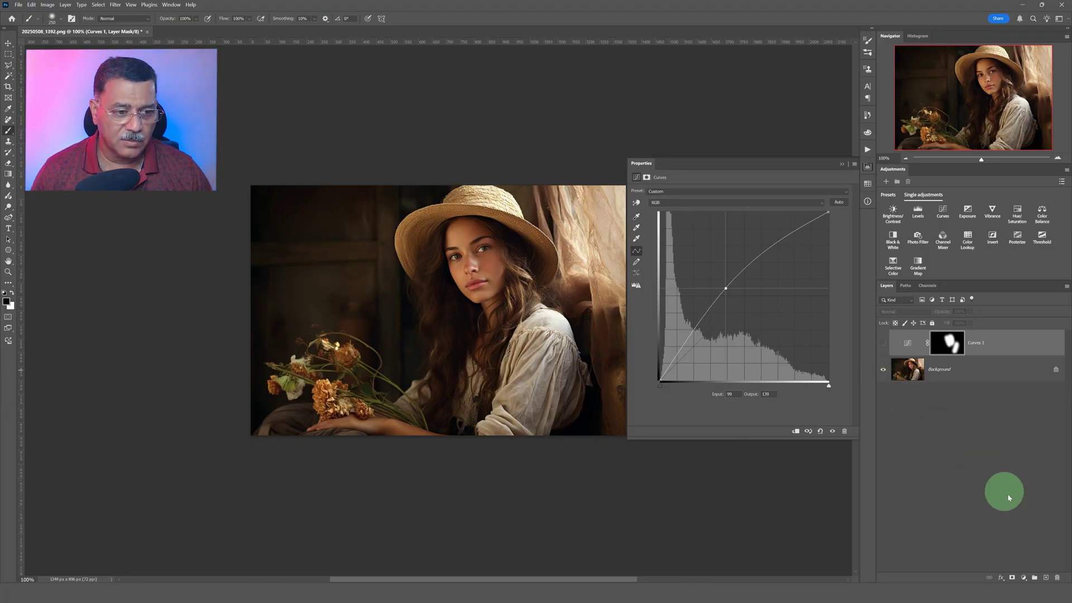
pyautogui.keyDown('alt'); pyautogui.click(884, 369); pyautogui.keyUp('alt')
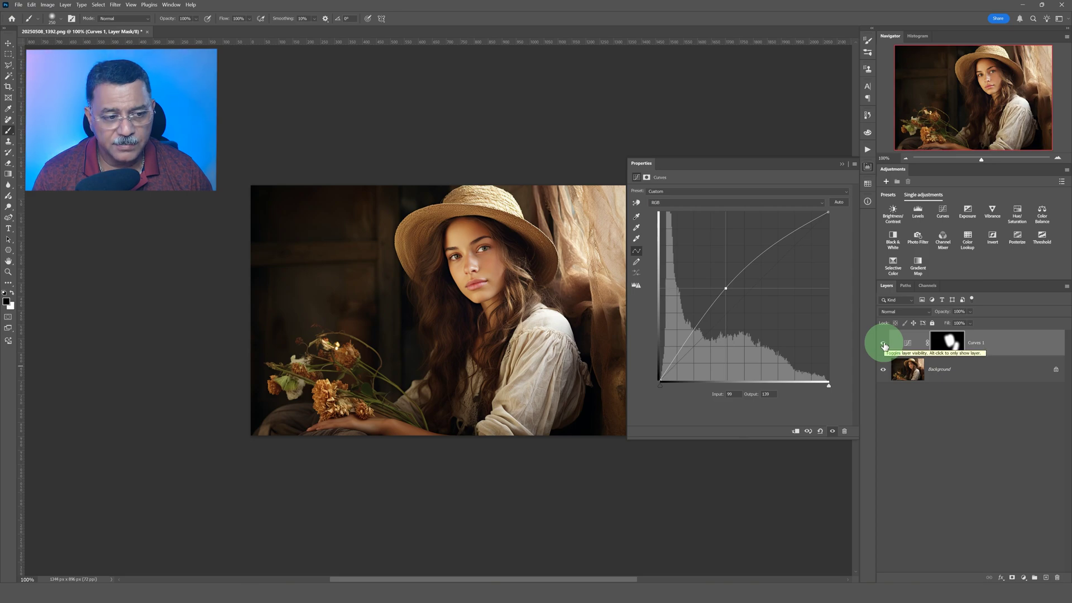
pyautogui.click(901, 346)
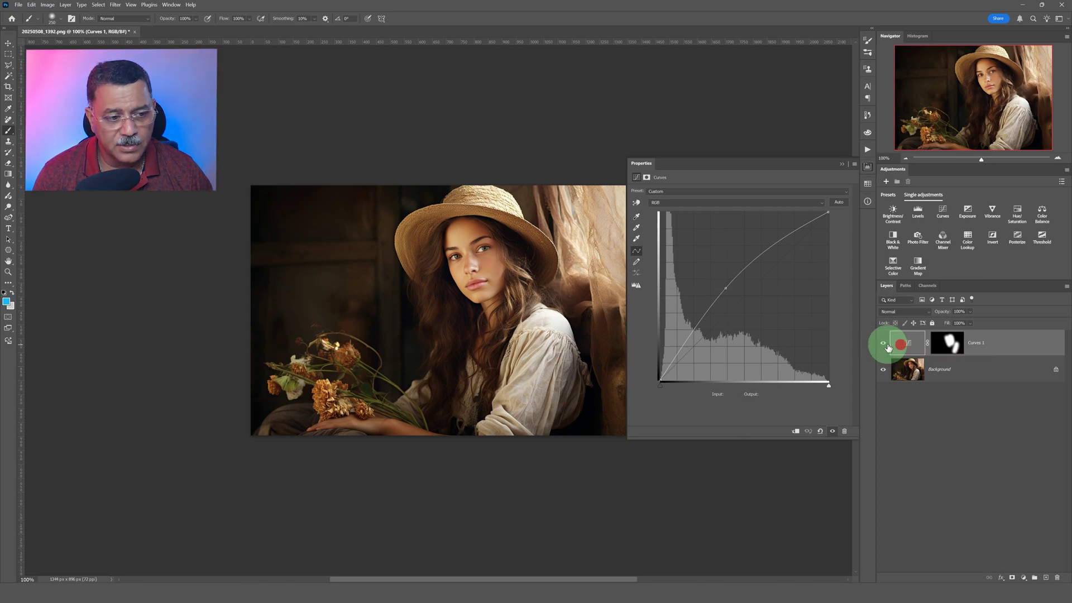
pyautogui.click(884, 344)
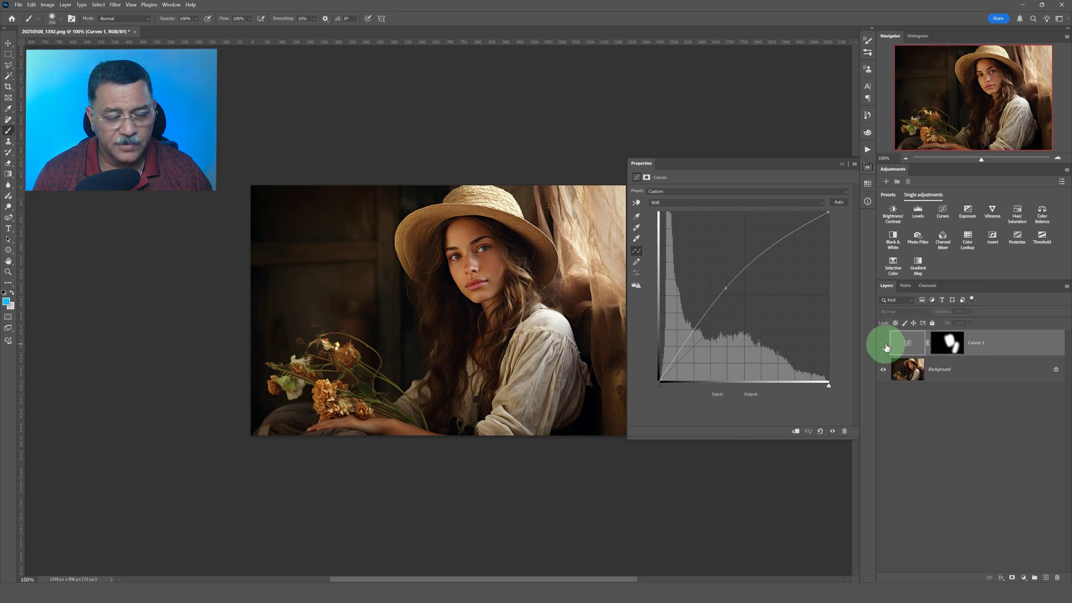
# - Delete the Curves 1 adjustment layer, leaving only the Background layer
pyautogui.rightClick(915, 344)
pyautogui.click(1043, 335)
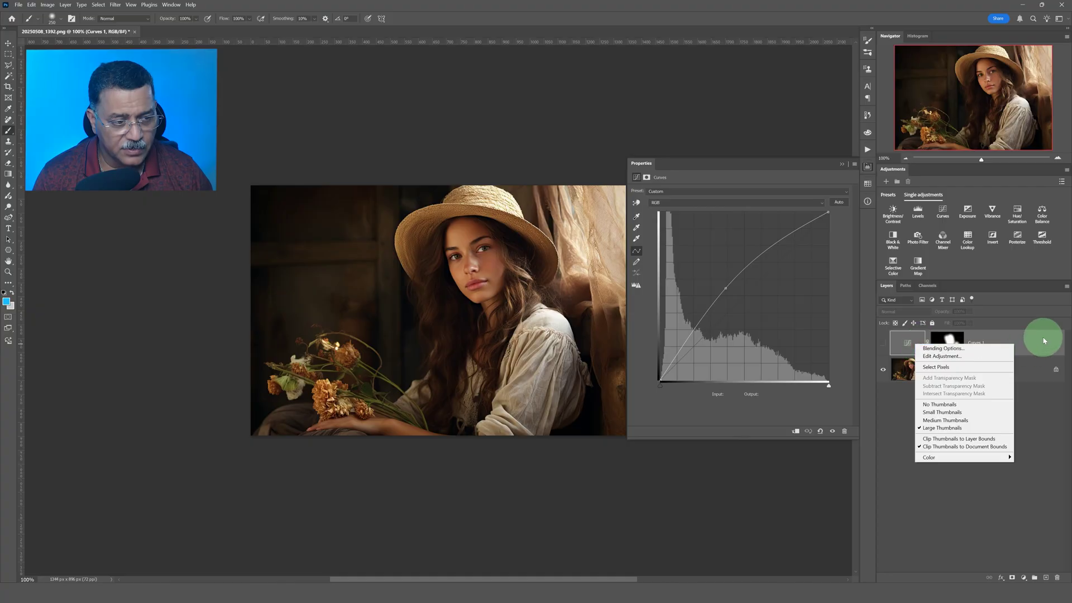
pyautogui.rightClick(1044, 338)
pyautogui.click(1030, 368)
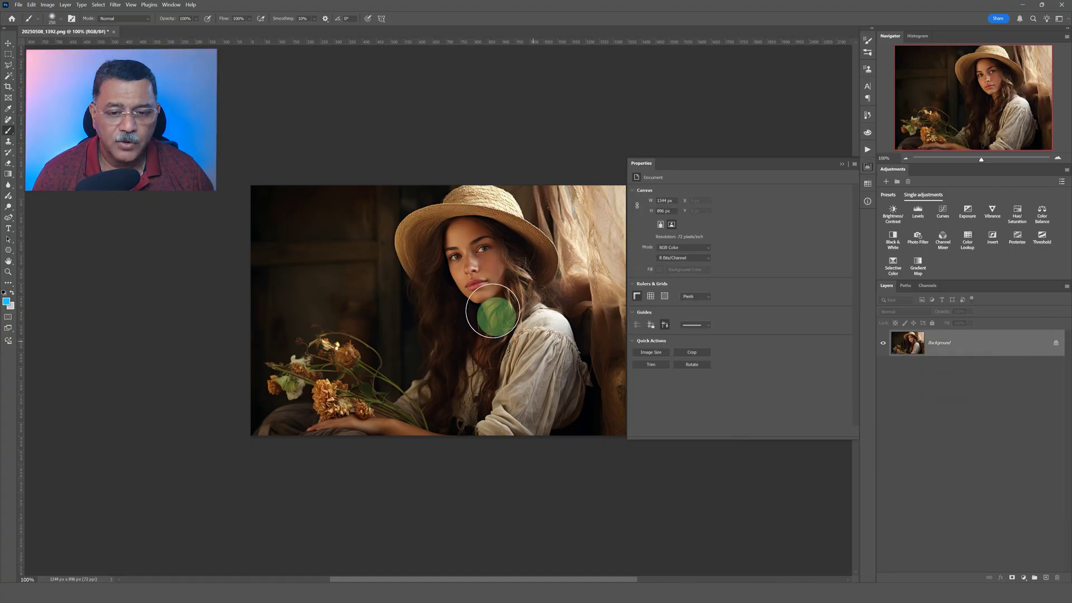
# - Place Flowers.jpg as a linked image against the photo's left edge, commit it, and collapse the layer properties
pyautogui.click(19, 5)
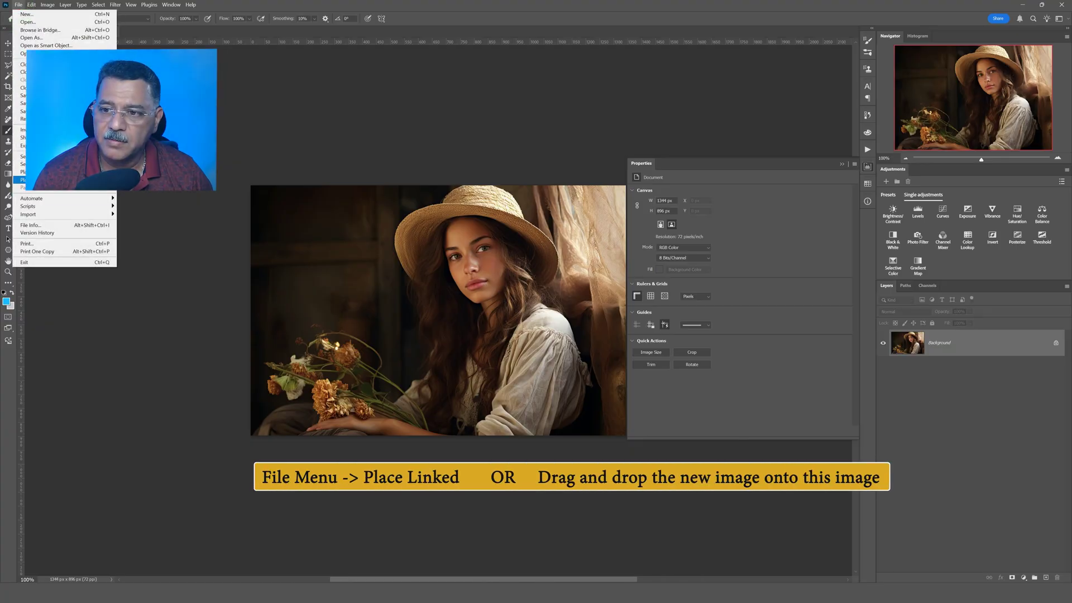
pyautogui.click(56, 179)
pyautogui.click(447, 269)
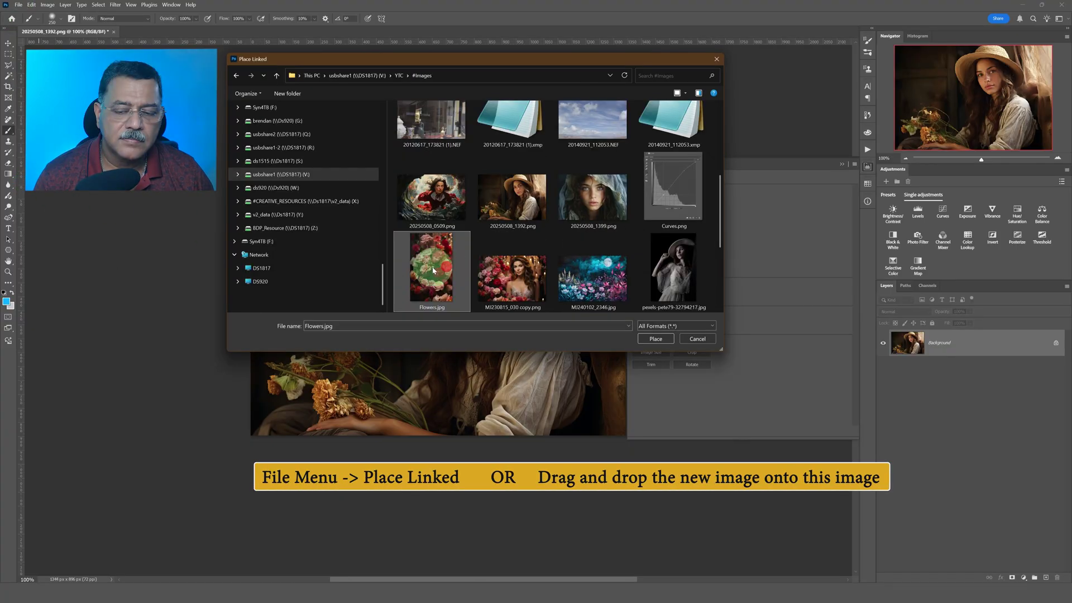
pyautogui.doubleClick(433, 270)
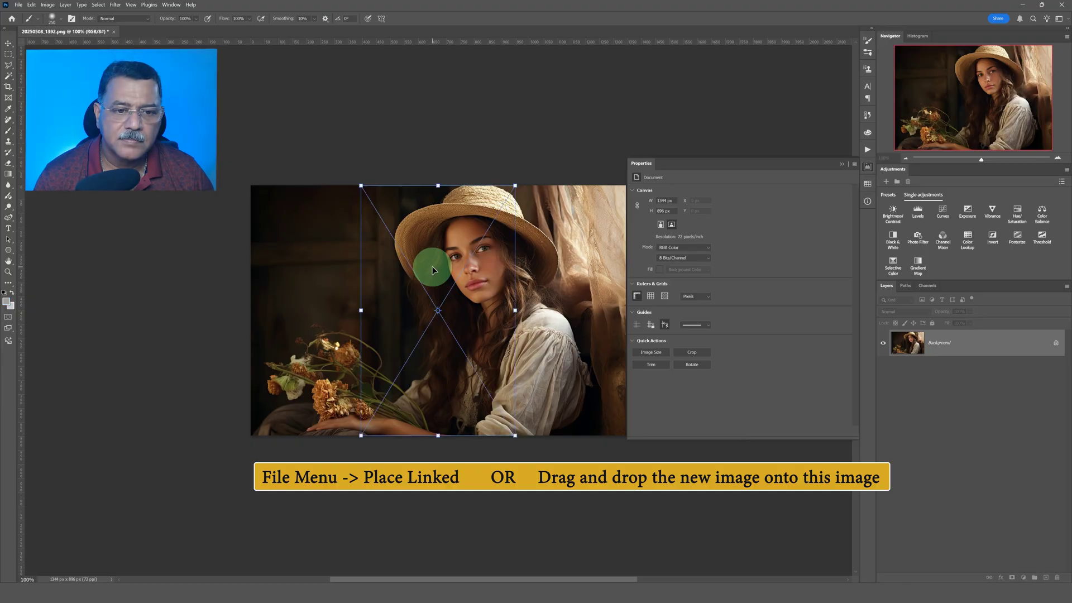
pyautogui.moveTo(477, 291); pyautogui.dragTo(365, 288)
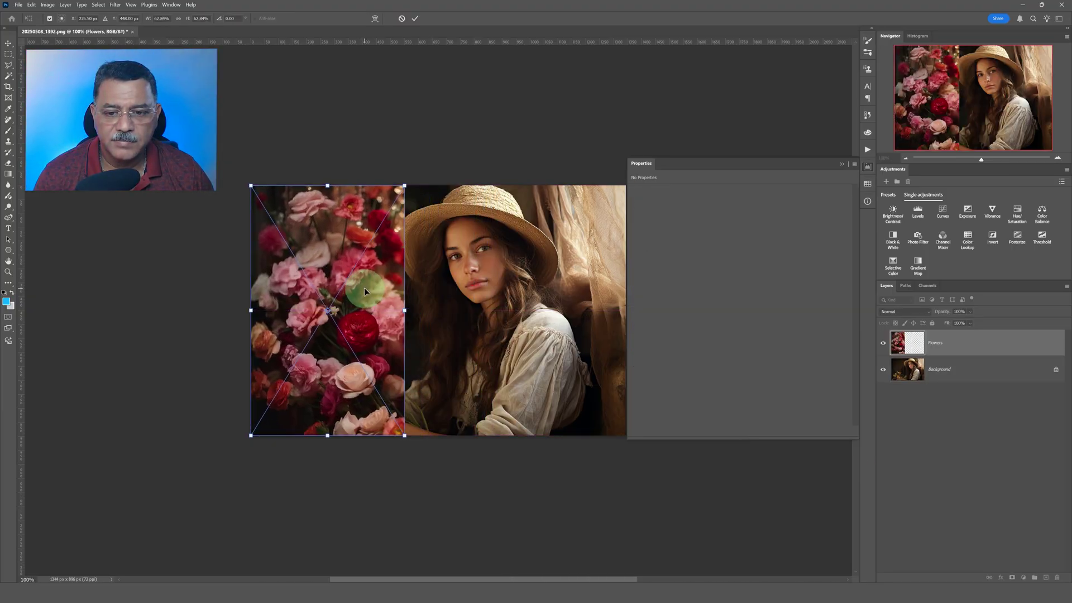
pyautogui.press('Return')
pyautogui.click(842, 163)
pyautogui.press('b')
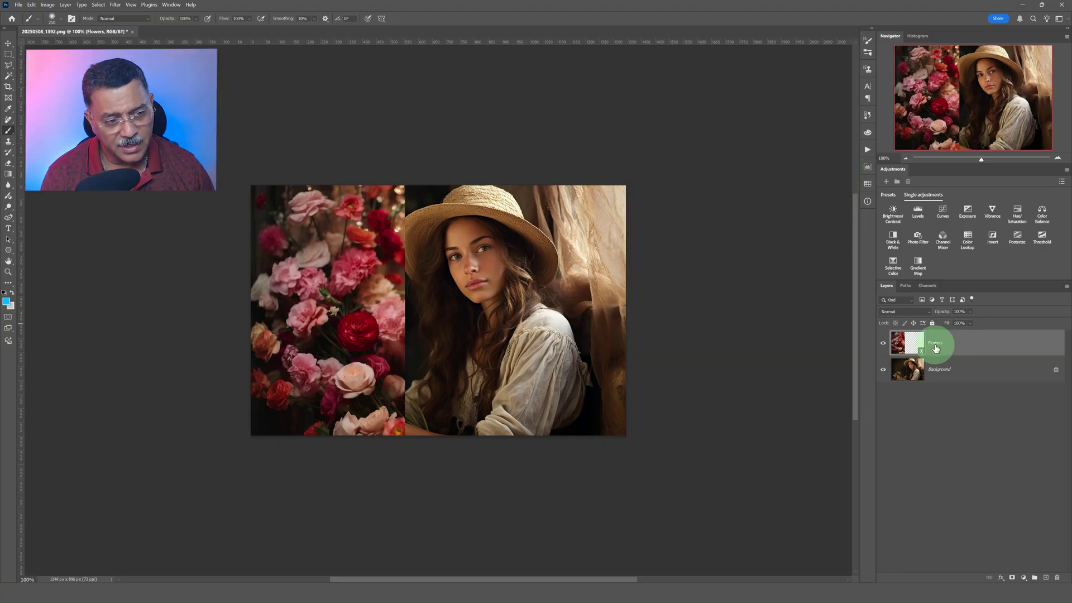
# - Toggle the Flowers layer's visibility several times to compare the photo with and without the flowers, leaving the layer shown
pyautogui.click(885, 344)
pyautogui.click(886, 344)
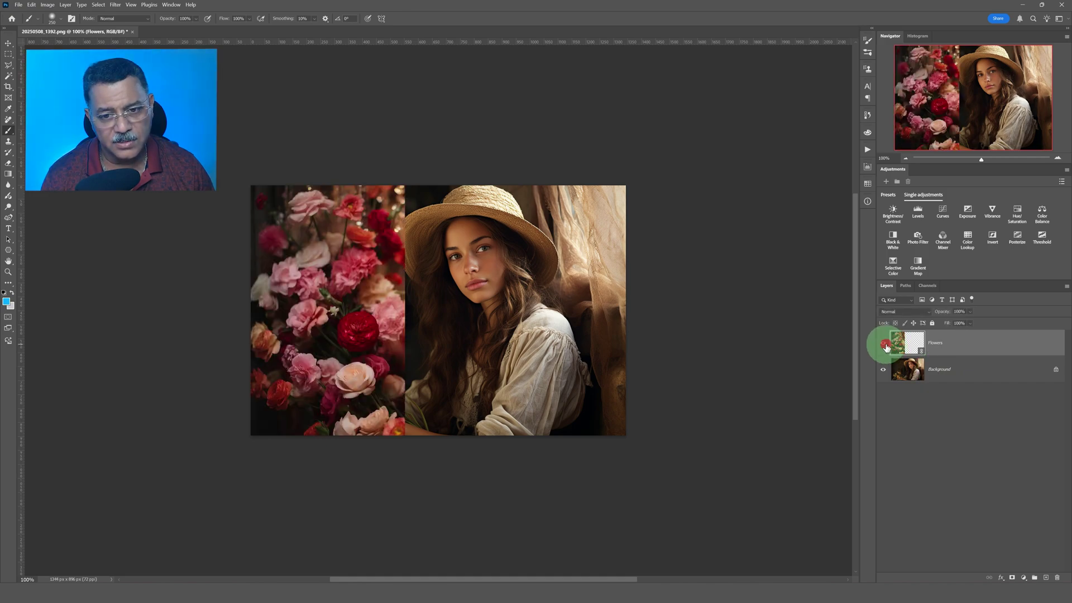
pyautogui.click(885, 344)
pyautogui.click(886, 344)
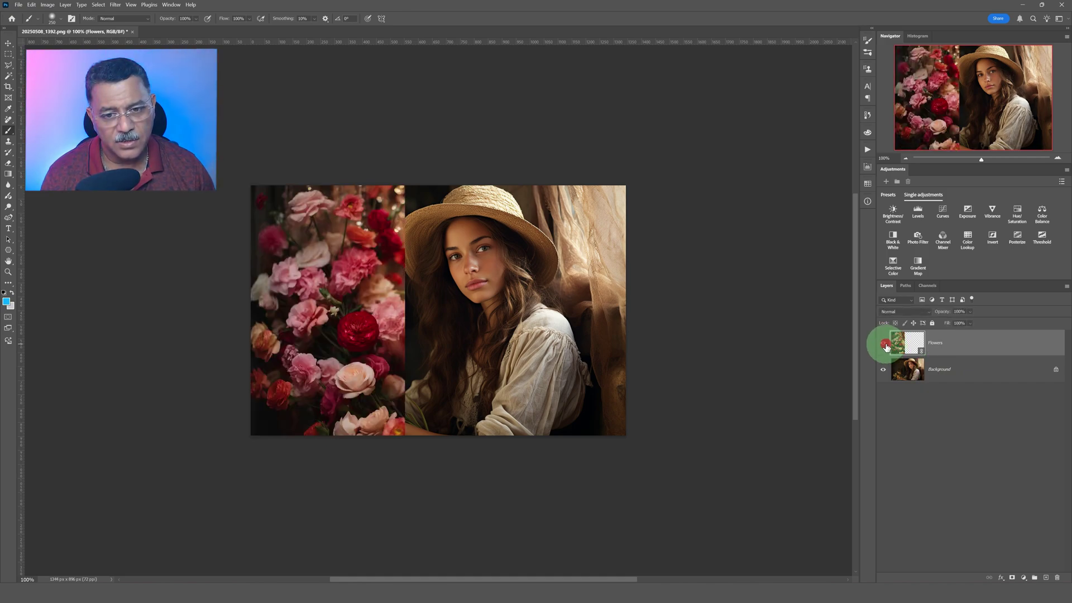
pyautogui.click(885, 344)
pyautogui.click(885, 344)
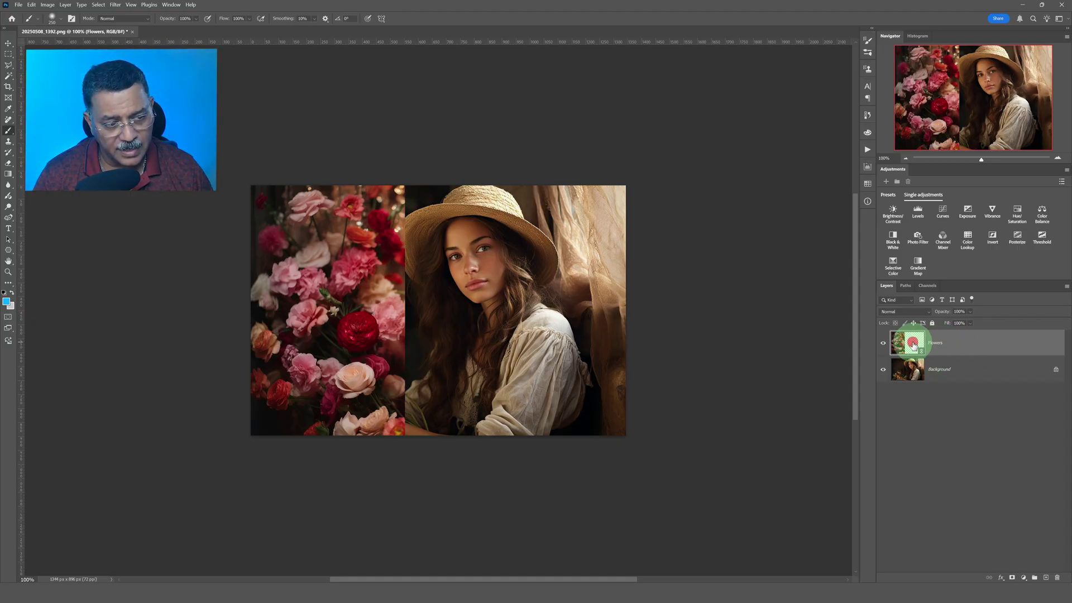
# - Add a layer mask to the Flowers layer and invert the mask to black
pyautogui.click(957, 364)
pyautogui.click(956, 342)
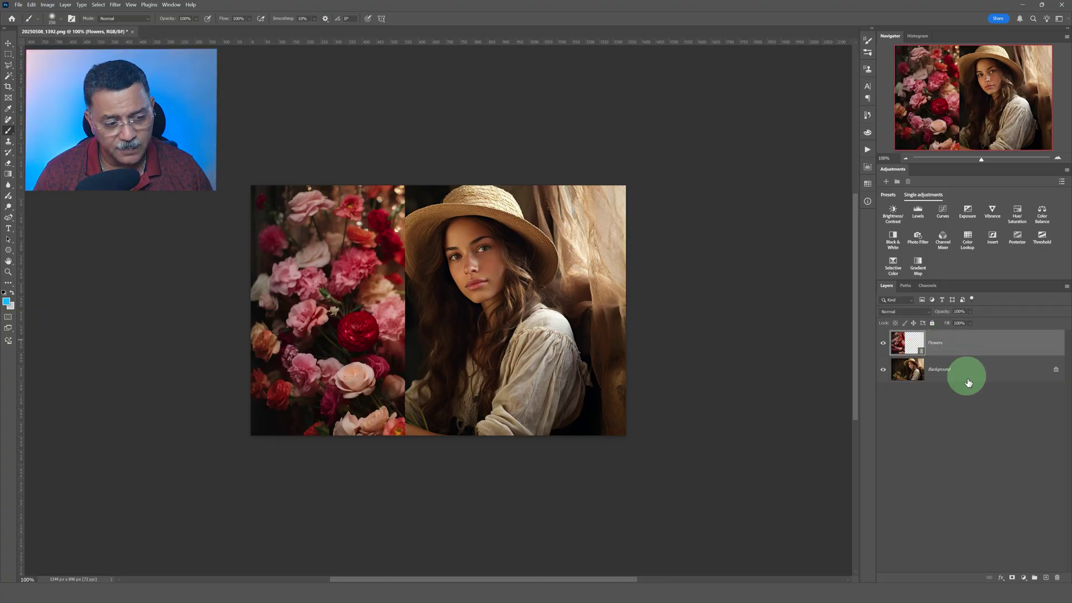
pyautogui.click(1013, 578)
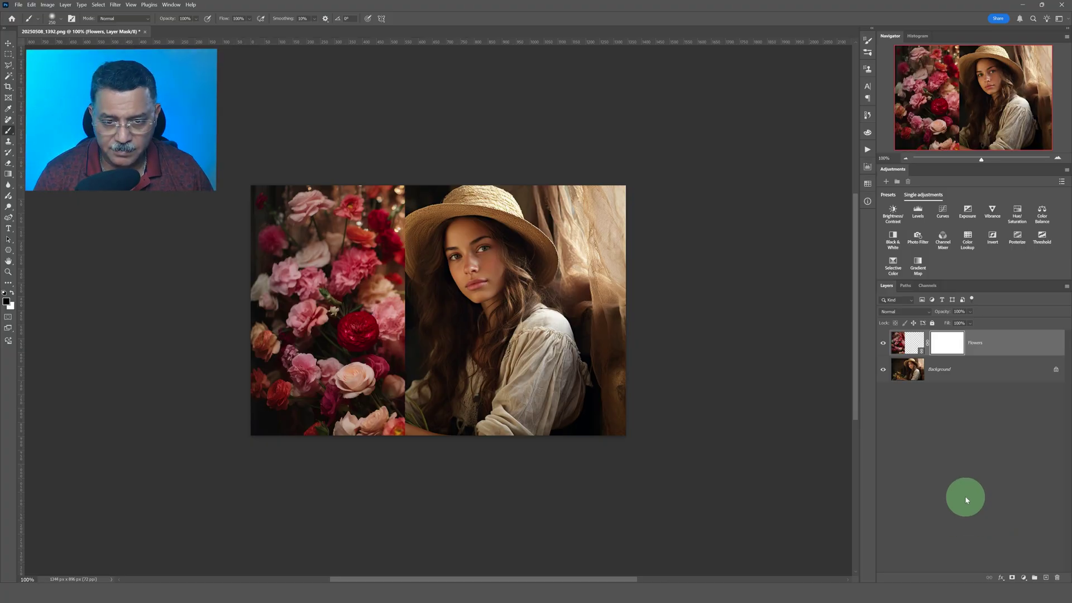
pyautogui.doubleClick(954, 345)
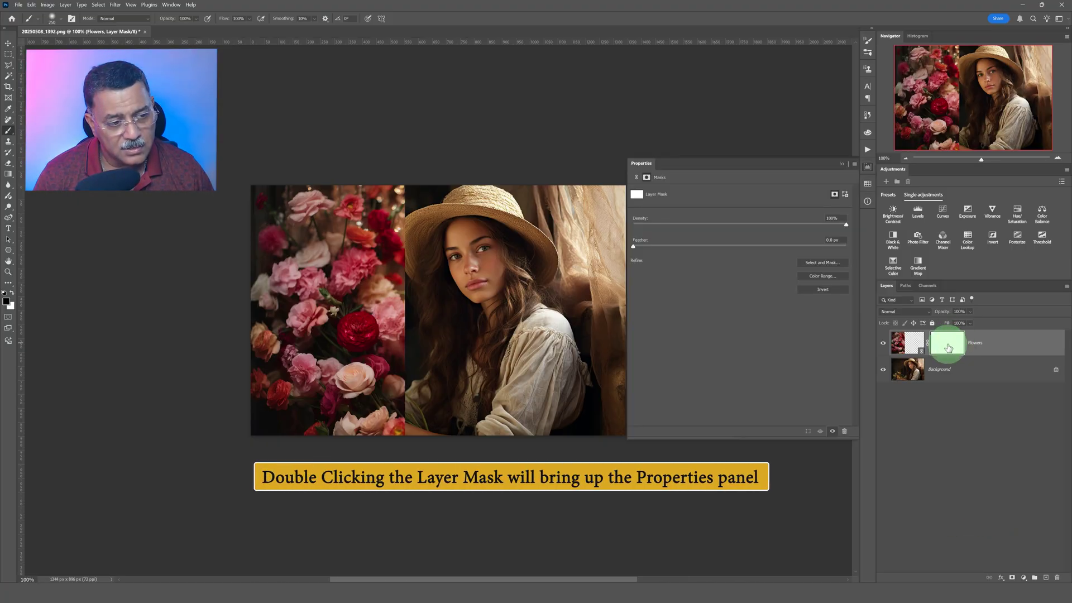
pyautogui.click(826, 290)
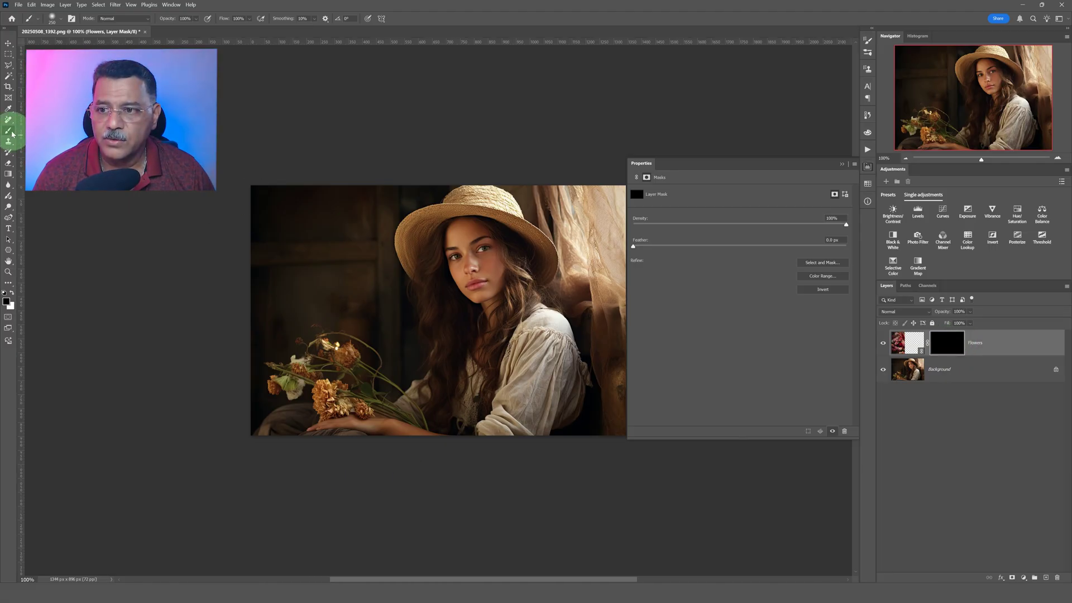
# - Paint white on the Flowers layer mask to reveal the flowers along the left side of the photo
pyautogui.click(14, 292)
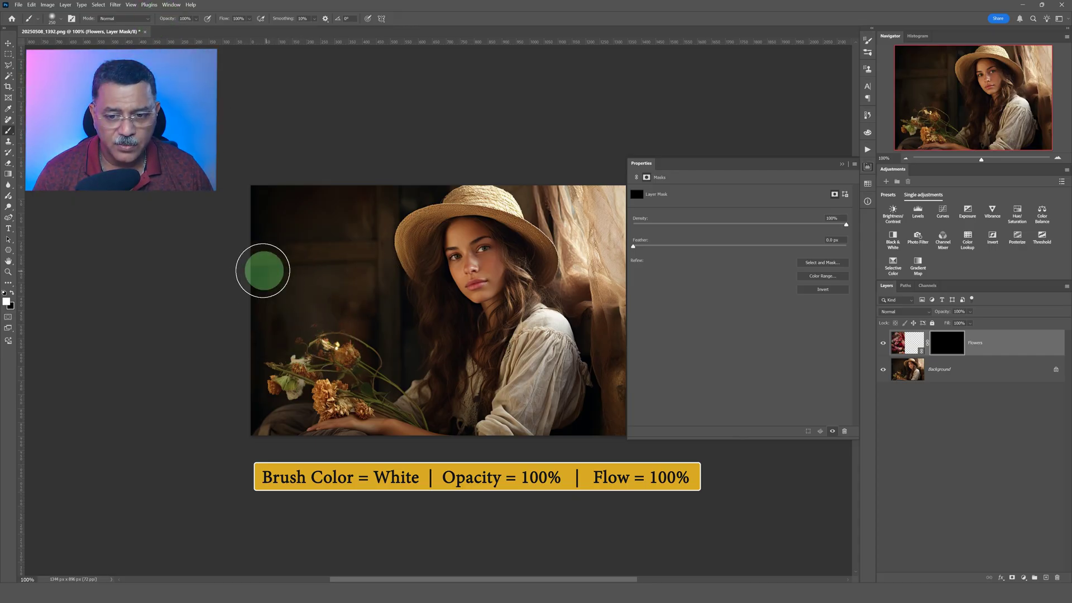
pyautogui.moveTo(269, 273)
pyautogui.mouseDown()
pyautogui.moveTo(288, 298)
pyautogui.moveTo(268, 282)
pyautogui.moveTo(327, 284)
pyautogui.moveTo(290, 295)
pyautogui.moveTo(341, 291)
pyautogui.moveTo(299, 320)
pyautogui.moveTo(339, 353)
pyautogui.moveTo(309, 332)
pyautogui.moveTo(351, 387)
pyautogui.moveTo(369, 363)
pyautogui.moveTo(329, 391)
pyautogui.moveTo(355, 418)
pyautogui.moveTo(299, 359)
pyautogui.moveTo(276, 384)
pyautogui.moveTo(270, 341)
pyautogui.moveTo(229, 293)
pyautogui.moveTo(272, 221)
pyautogui.moveTo(258, 195)
pyautogui.moveTo(319, 255)
pyautogui.moveTo(309, 192)
pyautogui.moveTo(334, 293)
pyautogui.moveTo(325, 314)
pyautogui.moveTo(287, 312)
pyautogui.moveTo(270, 325)
pyautogui.moveTo(282, 402)
pyautogui.mouseUp()
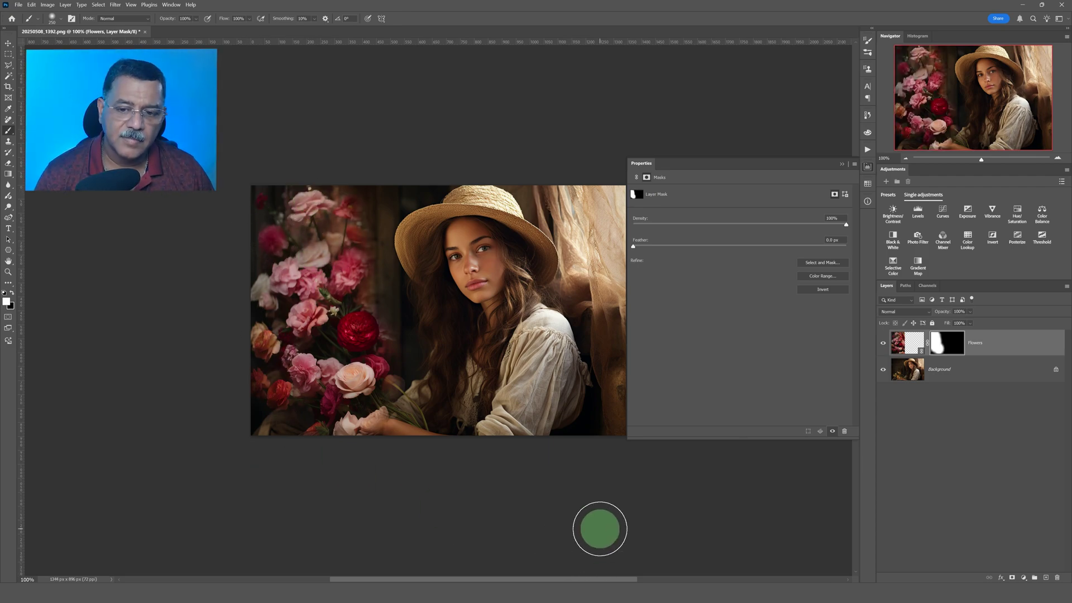
# - View the Flowers layer mask on its own, fill its remaining dark gaps with white, and return to the normal image view
pyautogui.keyDown('alt'); pyautogui.click(949, 352); pyautogui.keyUp('alt')
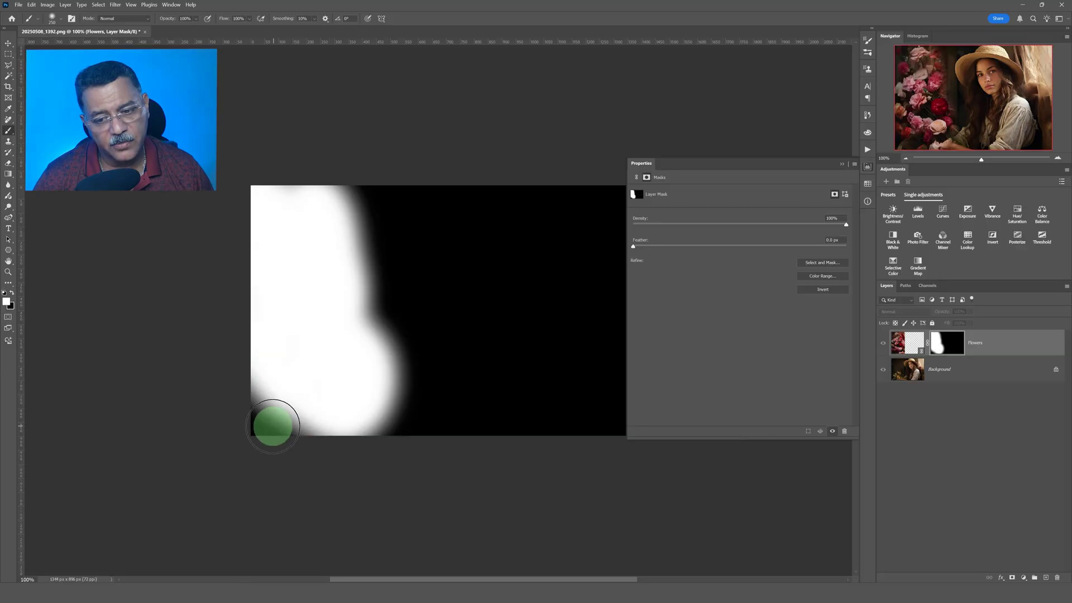
pyautogui.click(255, 424)
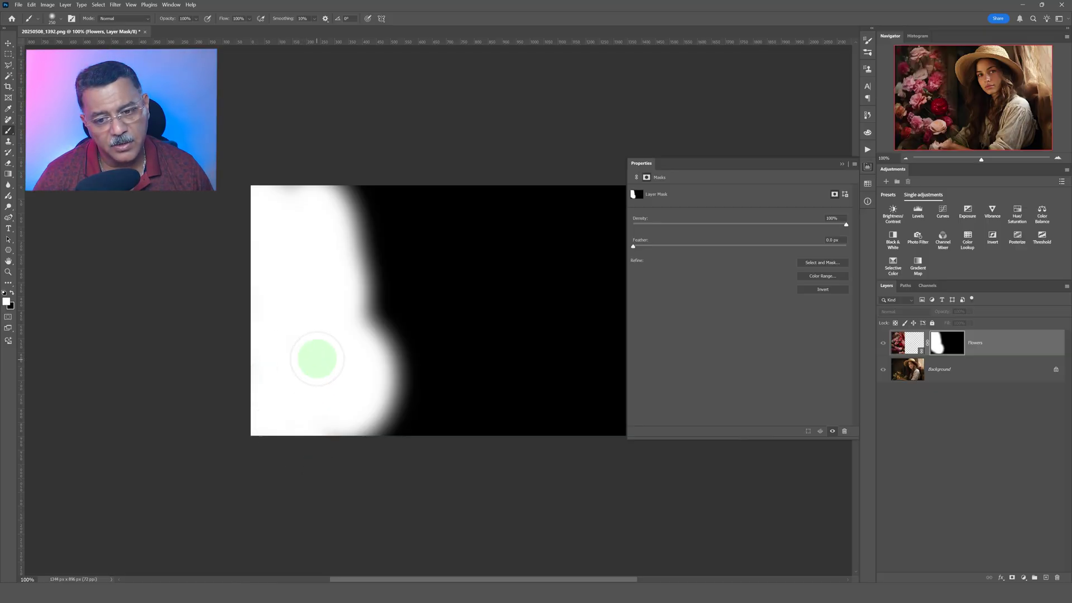
pyautogui.moveTo(294, 163); pyautogui.dragTo(292, 230)
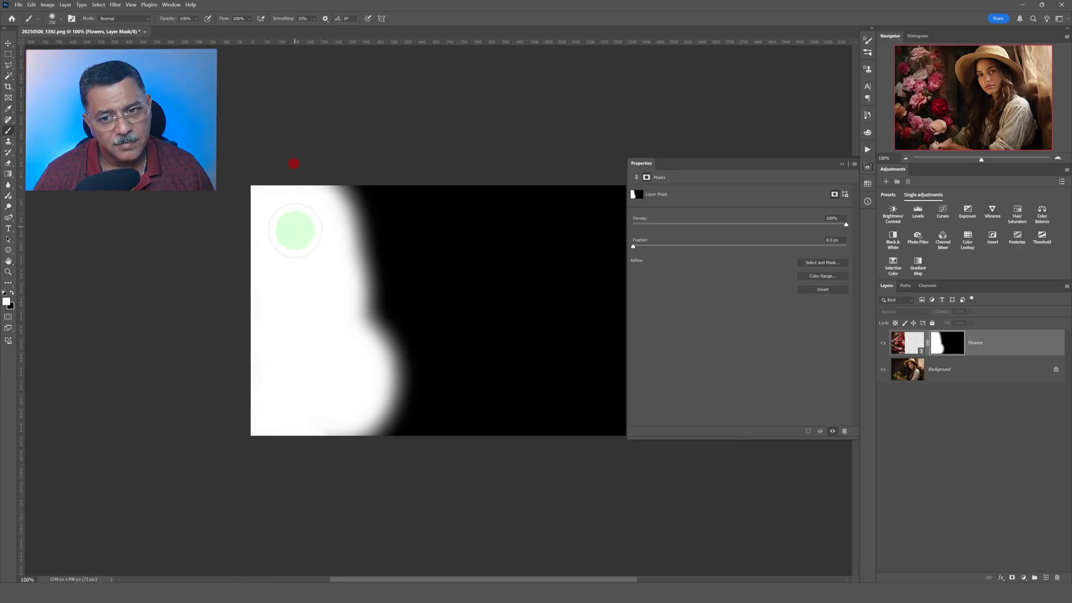
pyautogui.keyDown('alt'); pyautogui.click(953, 349); pyautogui.keyUp('alt')
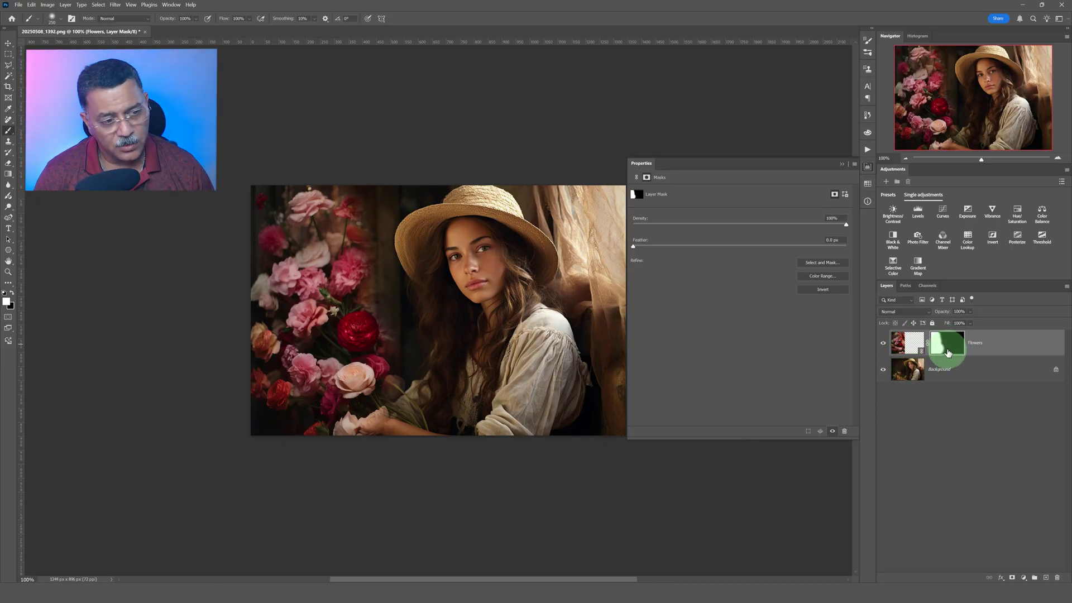
# - Hide the Flowers layer and delete it together with its mask
pyautogui.click(883, 343)
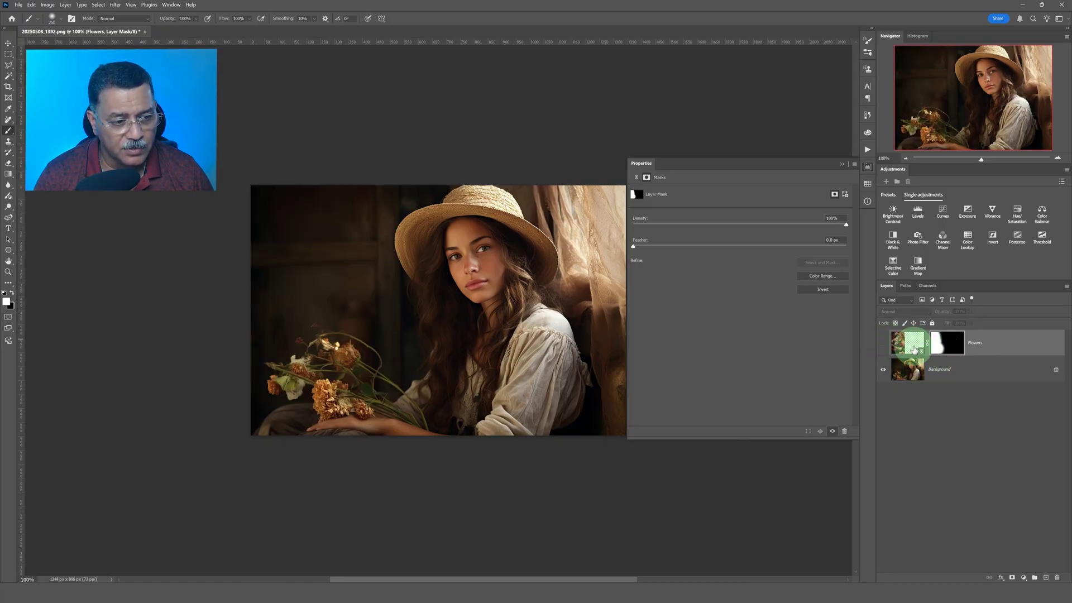
pyautogui.click(914, 349)
pyautogui.press('Delete')
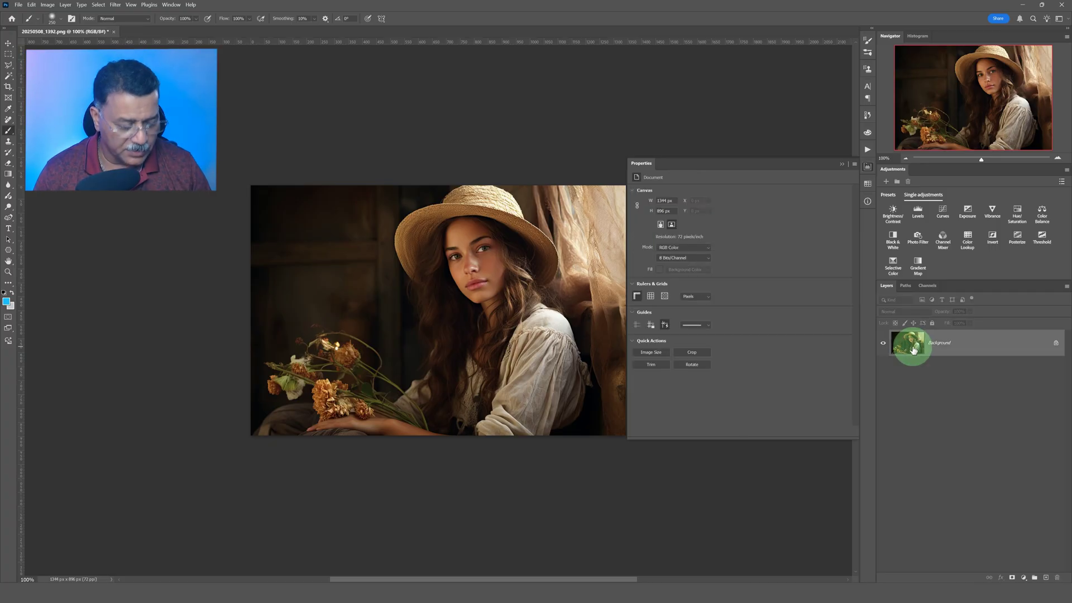
# - Add a Solid Color fill layer above the portrait and choose magenta as its colour
pyautogui.click(1024, 577)
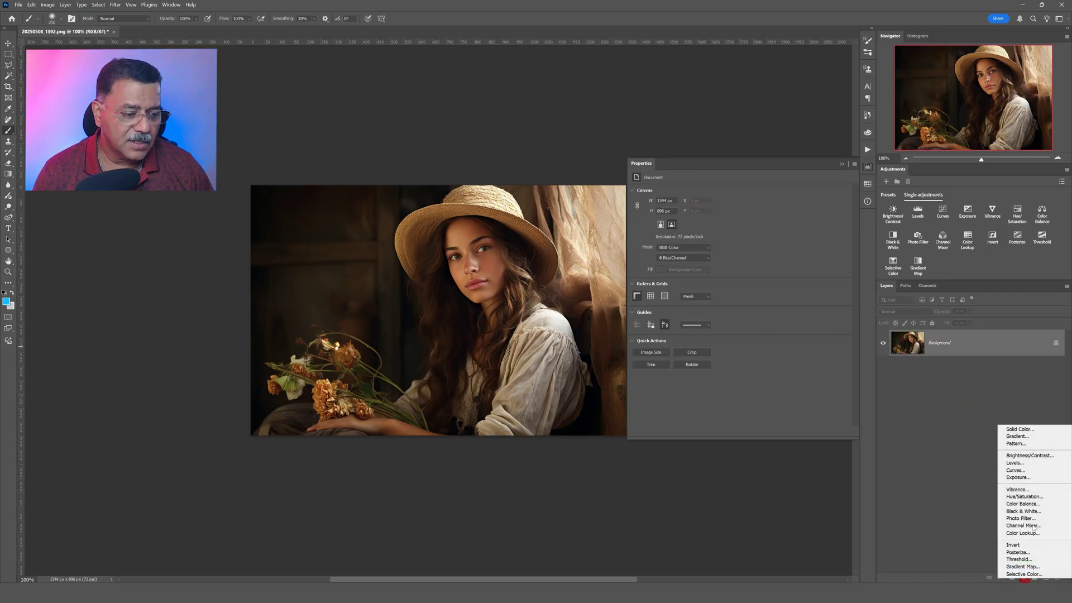
pyautogui.click(1020, 428)
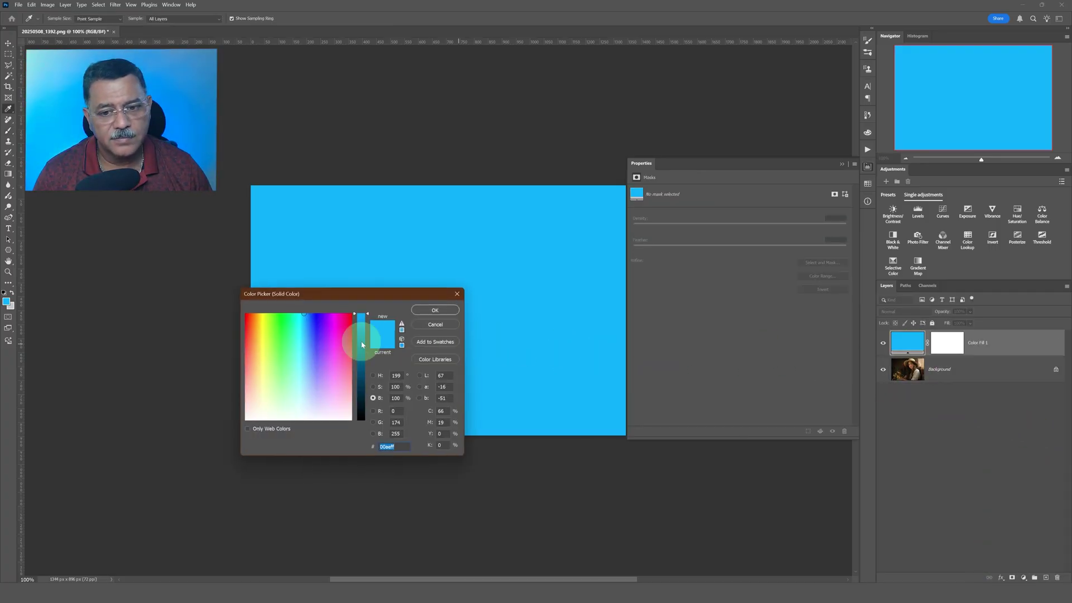
pyautogui.moveTo(336, 337); pyautogui.dragTo(332, 335)
pyautogui.click(425, 311)
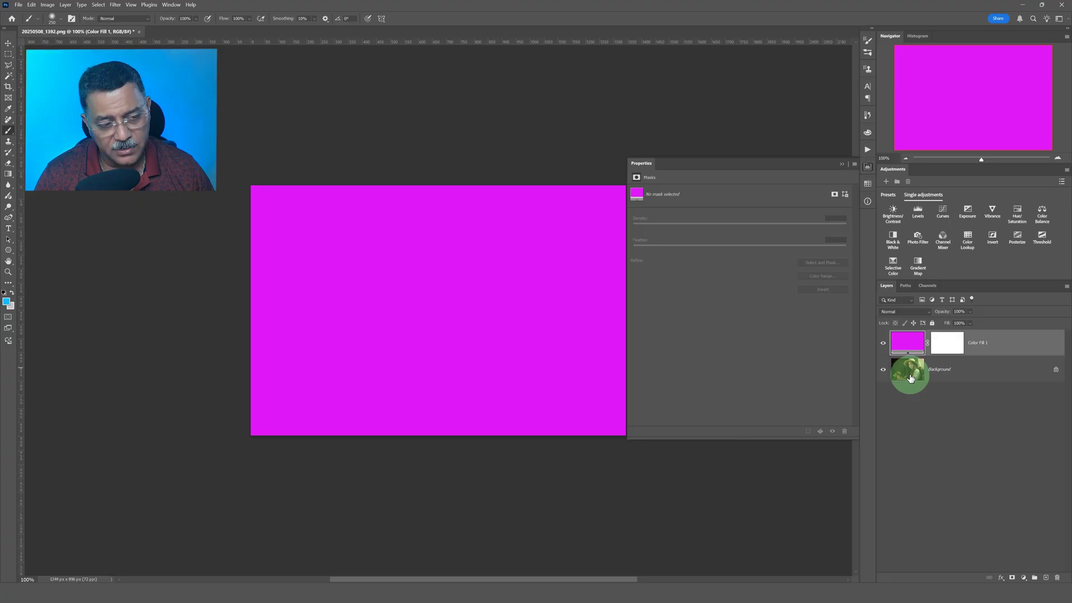
# - Invert the magenta fill layer's mask to black and keep the mask targeted for painting
pyautogui.click(949, 347)
pyautogui.click(823, 289)
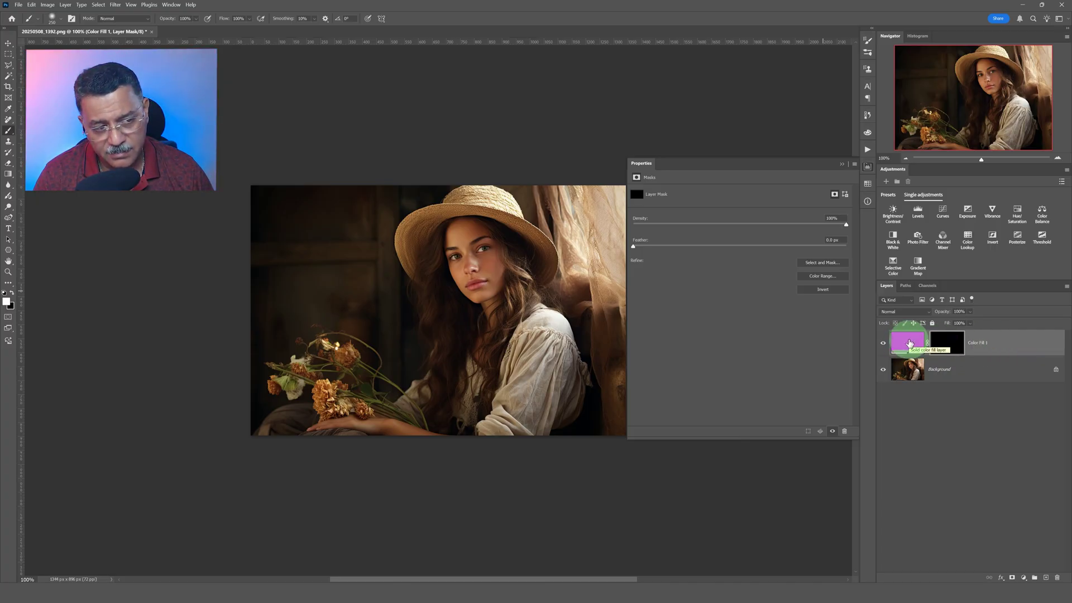
pyautogui.click(954, 346)
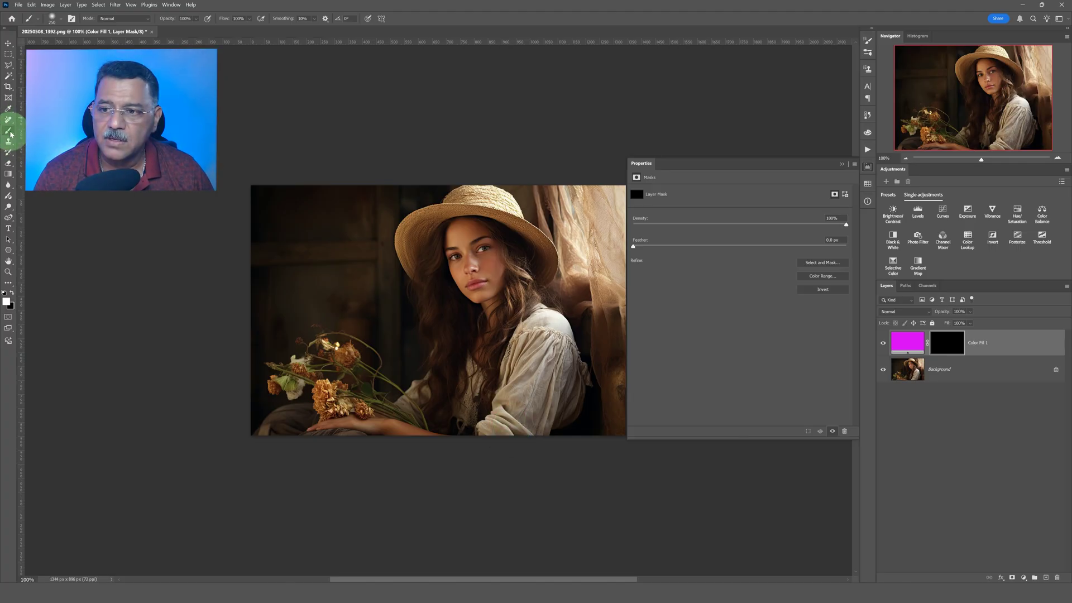
# - Shrink the brush and write "GIRL" in white on the fill layer's mask across the dark background beside the hat
pyautogui.click(6, 302)
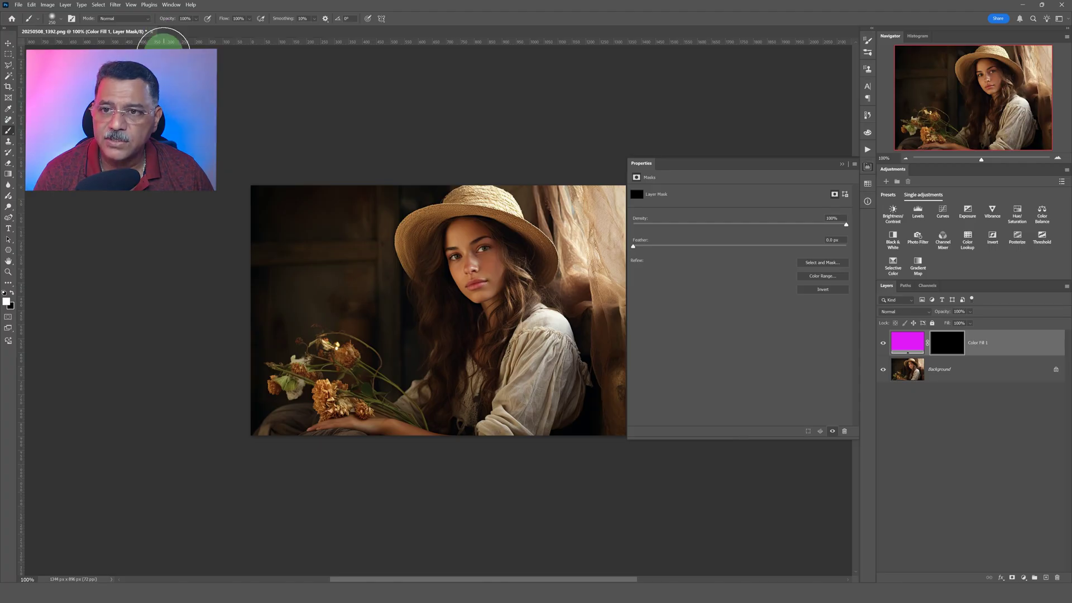
pyautogui.click(312, 244)
pyautogui.press('[')
pyautogui.press('[')
pyautogui.press('[')
pyautogui.press('[')
pyautogui.press('[')
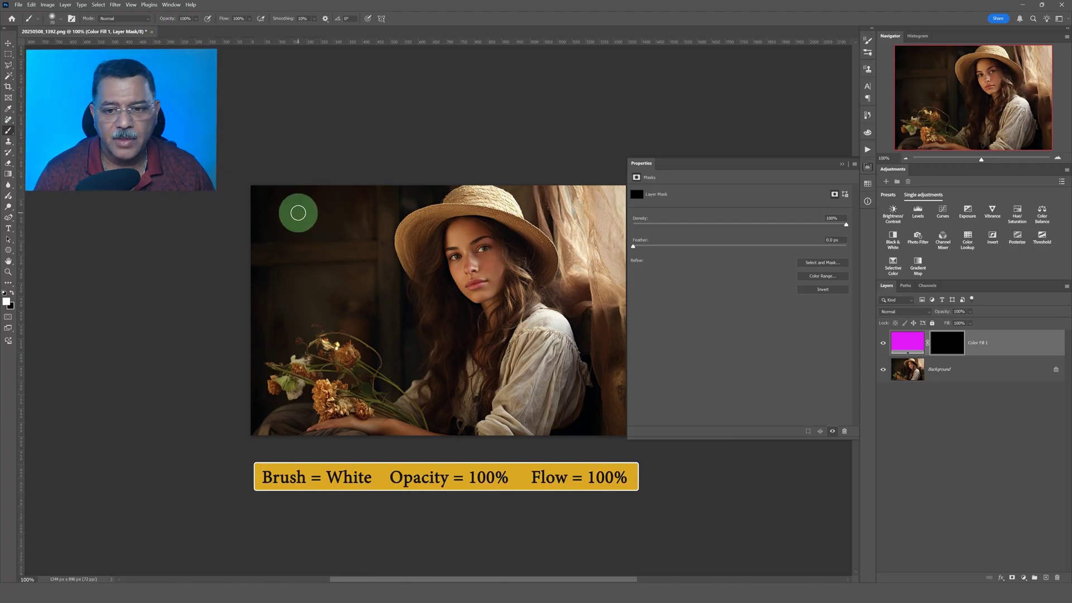
pyautogui.moveTo(297, 211)
pyautogui.mouseDown()
pyautogui.moveTo(264, 239)
pyautogui.moveTo(277, 266)
pyautogui.moveTo(298, 248)
pyautogui.moveTo(296, 272)
pyautogui.moveTo(282, 246)
pyautogui.moveTo(325, 244)
pyautogui.moveTo(334, 224)
pyautogui.moveTo(334, 274)
pyautogui.mouseUp()
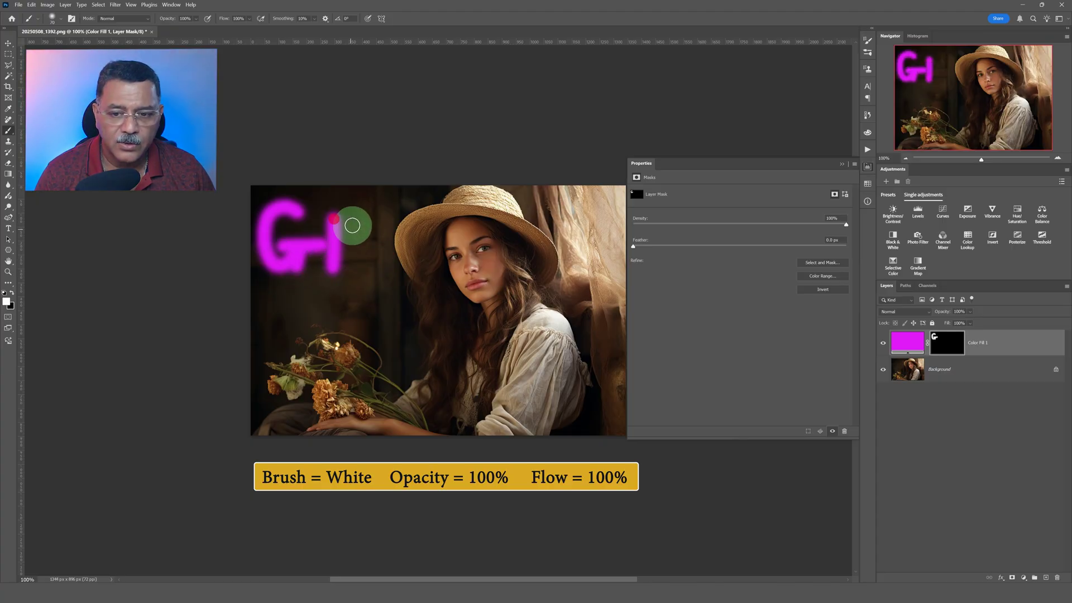
pyautogui.moveTo(353, 228)
pyautogui.mouseDown()
pyautogui.moveTo(358, 265)
pyautogui.moveTo(355, 228)
pyautogui.moveTo(378, 214)
pyautogui.moveTo(367, 240)
pyautogui.moveTo(391, 261)
pyautogui.moveTo(402, 225)
pyautogui.moveTo(405, 264)
pyautogui.moveTo(432, 259)
pyautogui.mouseUp()
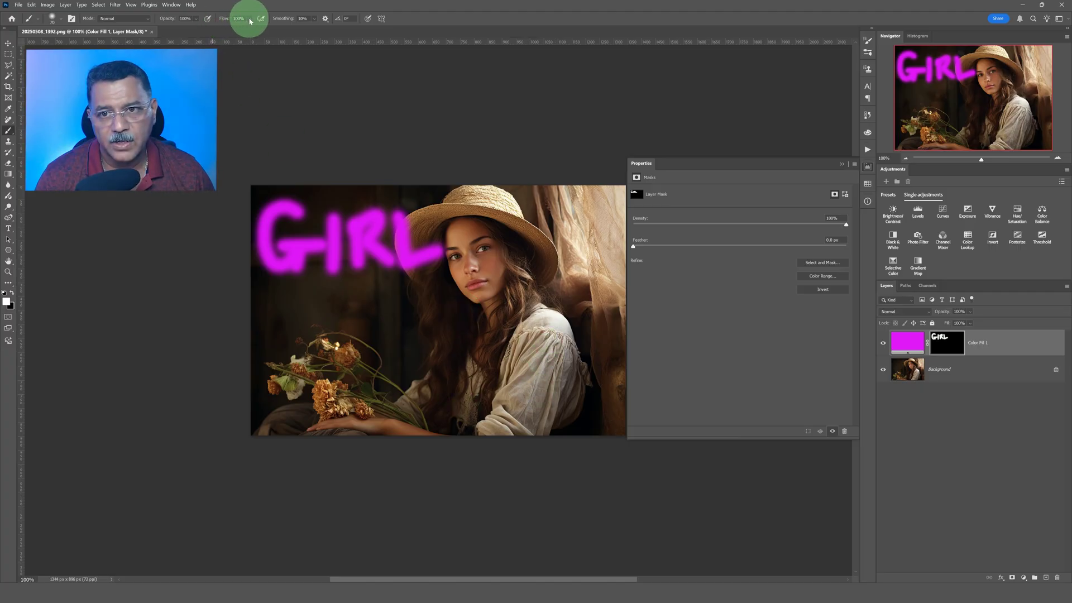
# - Set the brush flow to 5% and paint white on the fill mask over the blouse, the pale flower and the curtain
pyautogui.moveTo(249, 18); pyautogui.dragTo(228, 30)
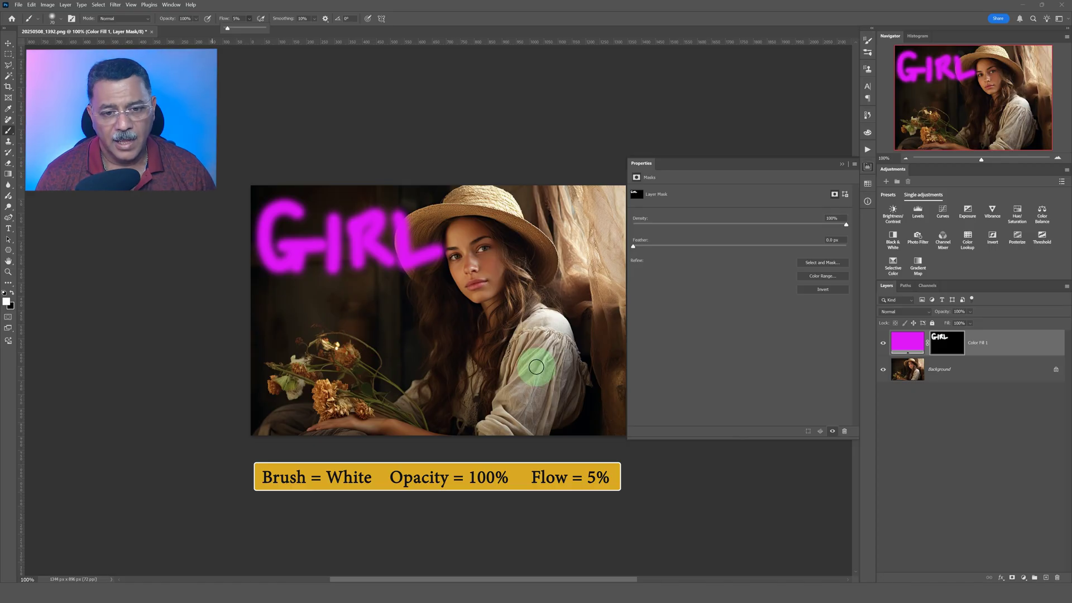
pyautogui.moveTo(533, 354)
pyautogui.mouseDown()
pyautogui.moveTo(543, 319)
pyautogui.moveTo(507, 407)
pyautogui.moveTo(548, 338)
pyautogui.moveTo(525, 426)
pyautogui.moveTo(556, 328)
pyautogui.moveTo(567, 419)
pyautogui.moveTo(550, 343)
pyautogui.moveTo(560, 332)
pyautogui.moveTo(538, 312)
pyautogui.moveTo(523, 352)
pyautogui.moveTo(550, 339)
pyautogui.moveTo(524, 316)
pyautogui.moveTo(525, 367)
pyautogui.moveTo(540, 316)
pyautogui.moveTo(496, 424)
pyautogui.moveTo(544, 334)
pyautogui.moveTo(519, 359)
pyautogui.moveTo(502, 439)
pyautogui.moveTo(525, 354)
pyautogui.moveTo(536, 366)
pyautogui.moveTo(520, 419)
pyautogui.moveTo(522, 337)
pyautogui.moveTo(517, 424)
pyautogui.moveTo(564, 356)
pyautogui.moveTo(566, 401)
pyautogui.moveTo(541, 311)
pyautogui.moveTo(575, 359)
pyautogui.moveTo(548, 304)
pyautogui.moveTo(580, 422)
pyautogui.moveTo(522, 332)
pyautogui.moveTo(496, 436)
pyautogui.moveTo(509, 393)
pyautogui.moveTo(480, 439)
pyautogui.moveTo(555, 405)
pyautogui.moveTo(516, 448)
pyautogui.moveTo(541, 392)
pyautogui.moveTo(508, 431)
pyautogui.mouseUp()
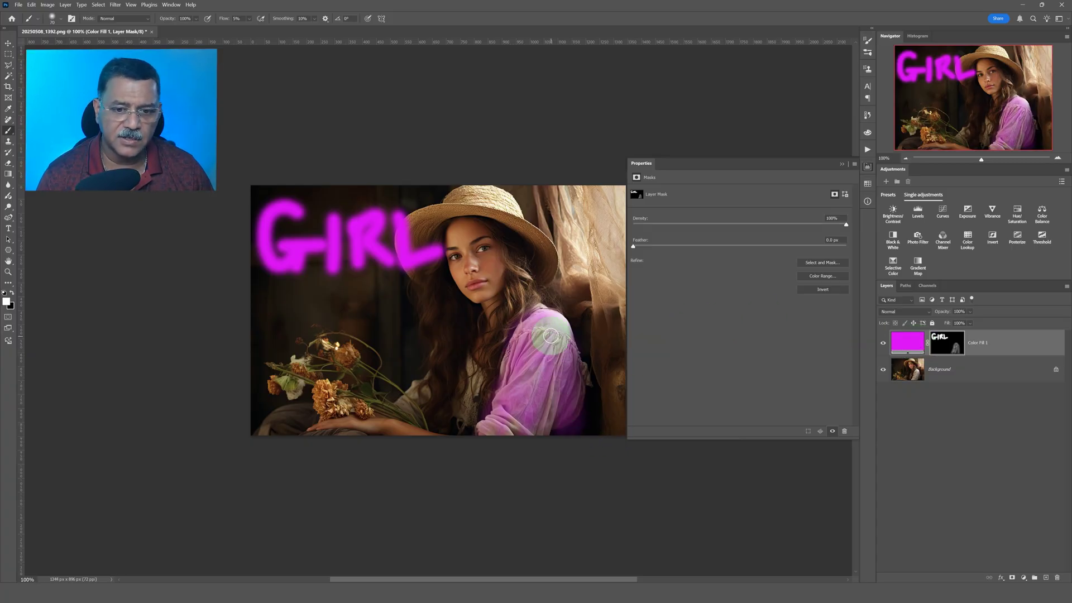
pyautogui.moveTo(318, 385)
pyautogui.mouseDown()
pyautogui.moveTo(285, 387)
pyautogui.moveTo(291, 372)
pyautogui.moveTo(281, 415)
pyautogui.moveTo(298, 374)
pyautogui.moveTo(292, 395)
pyautogui.mouseUp()
pyautogui.moveTo(614, 211)
pyautogui.mouseDown()
pyautogui.moveTo(590, 220)
pyautogui.moveTo(603, 323)
pyautogui.moveTo(566, 283)
pyautogui.moveTo(610, 285)
pyautogui.moveTo(622, 304)
pyautogui.moveTo(563, 241)
pyautogui.moveTo(573, 216)
pyautogui.moveTo(603, 211)
pyautogui.moveTo(622, 283)
pyautogui.moveTo(621, 350)
pyautogui.moveTo(580, 267)
pyautogui.moveTo(589, 259)
pyautogui.moveTo(655, 365)
pyautogui.moveTo(605, 277)
pyautogui.moveTo(599, 213)
pyautogui.moveTo(576, 196)
pyautogui.moveTo(598, 191)
pyautogui.moveTo(571, 184)
pyautogui.moveTo(638, 208)
pyautogui.moveTo(601, 231)
pyautogui.moveTo(606, 262)
pyautogui.moveTo(622, 258)
pyautogui.moveTo(604, 214)
pyautogui.moveTo(554, 228)
pyautogui.moveTo(568, 211)
pyautogui.moveTo(576, 363)
pyautogui.moveTo(601, 253)
pyautogui.moveTo(574, 290)
pyautogui.moveTo(594, 299)
pyautogui.mouseUp()
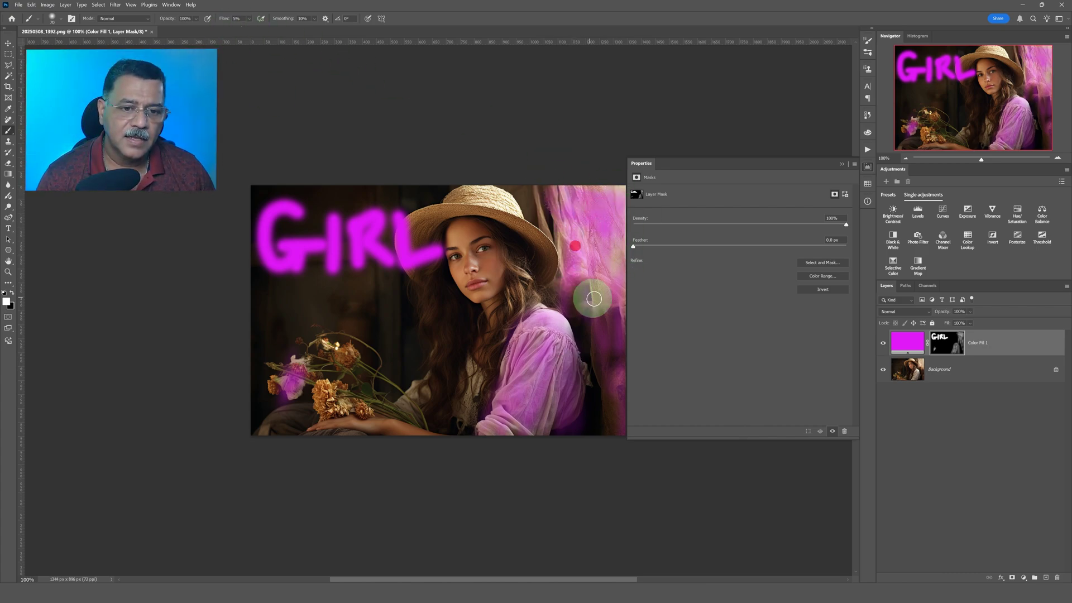
pyautogui.moveTo(621, 227)
pyautogui.mouseDown()
pyautogui.moveTo(639, 400)
pyautogui.moveTo(944, 378)
pyautogui.mouseUp()
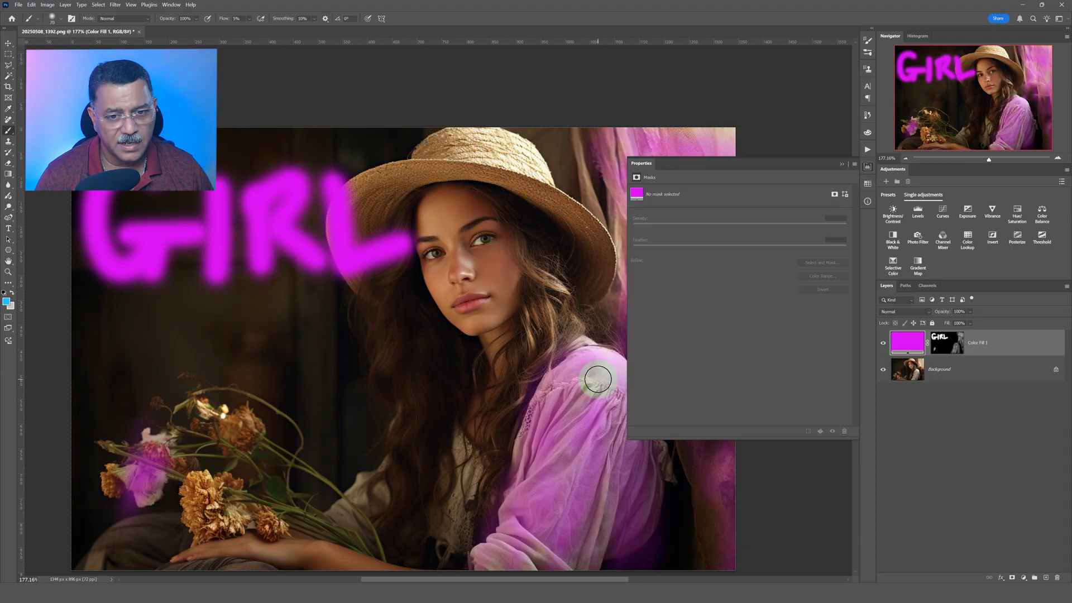
# - Add a Curves adjustment with a brightening point at input 102, output 157, and invert its mask to black
pyautogui.click(685, 412)
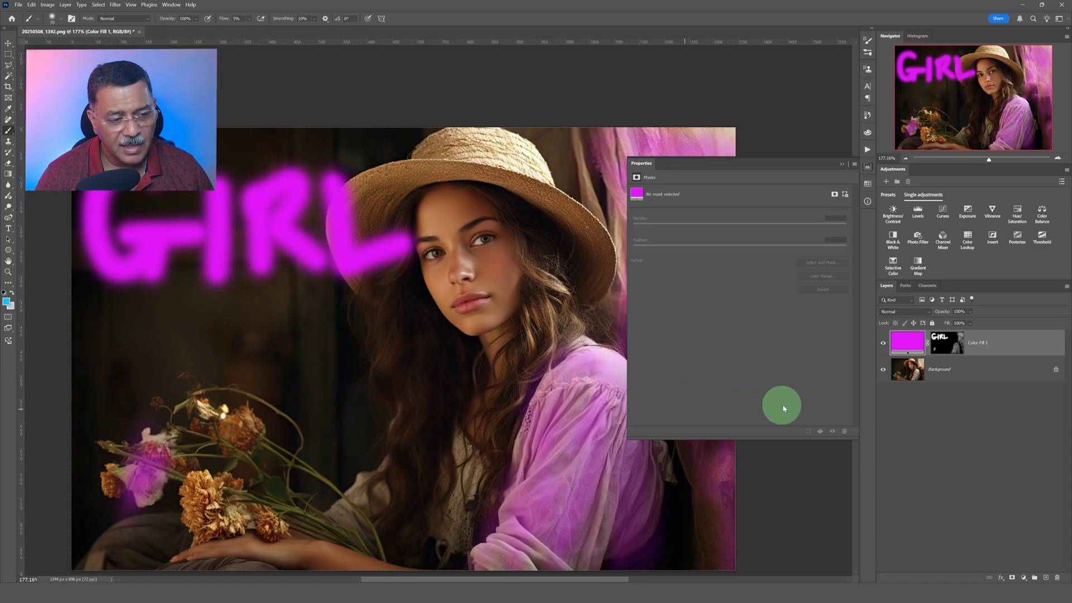
pyautogui.click(946, 213)
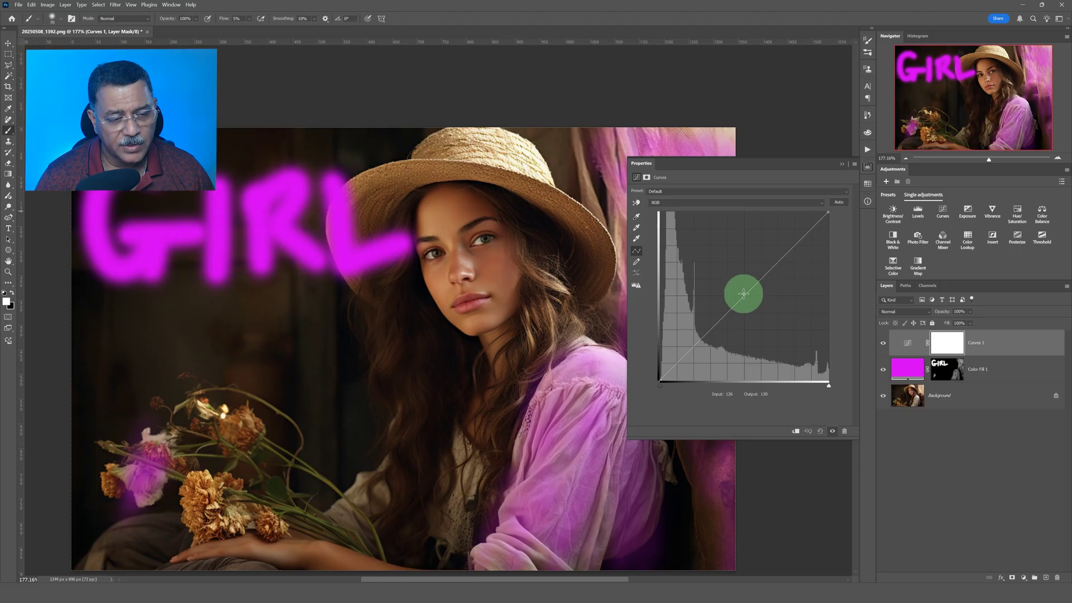
pyautogui.moveTo(743, 293); pyautogui.dragTo(728, 275)
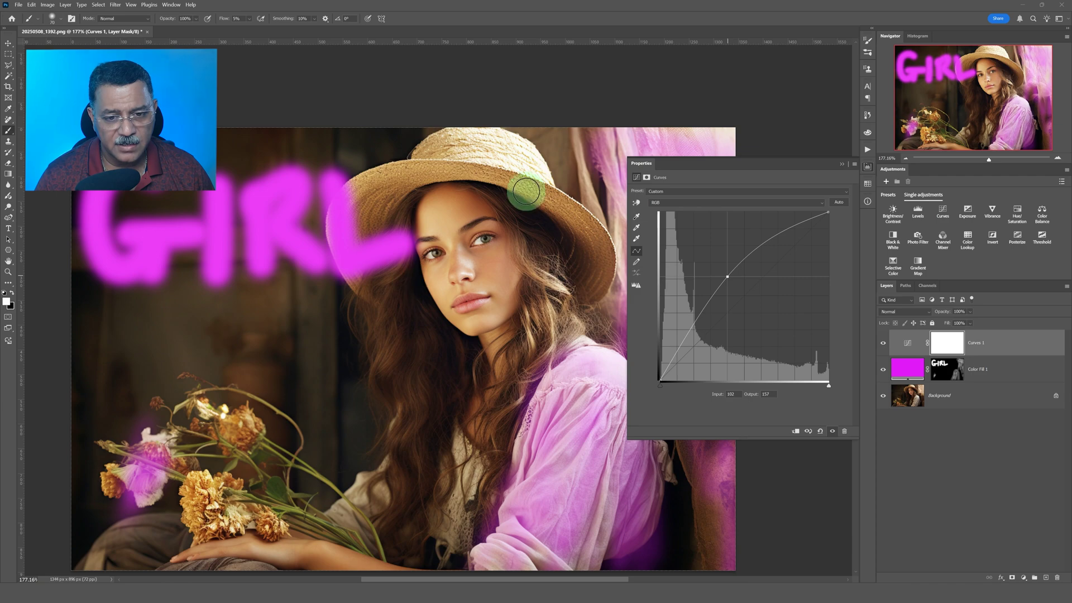
pyautogui.click(947, 344)
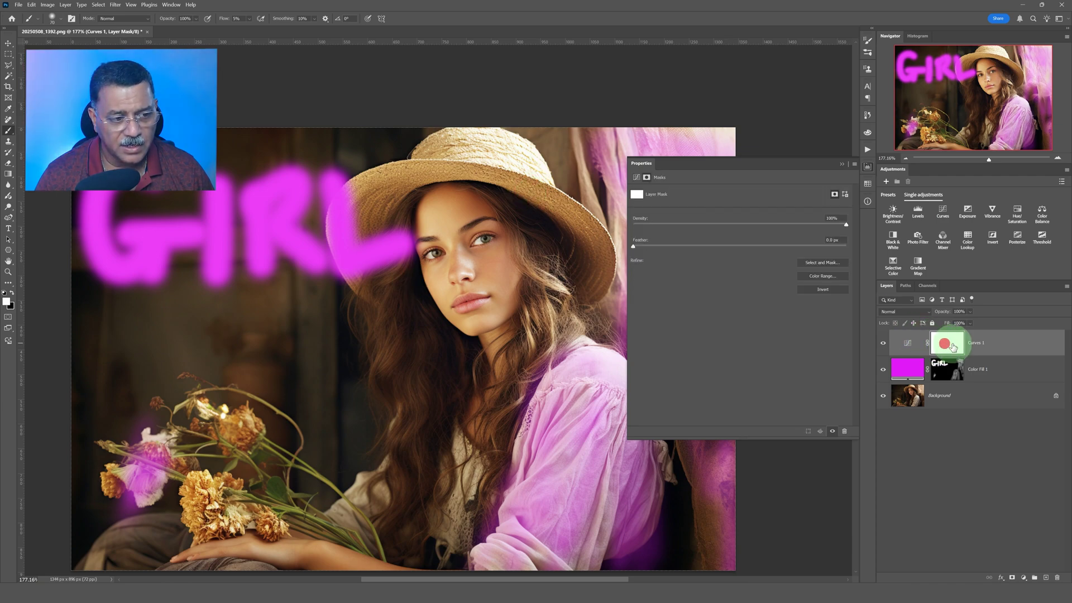
pyautogui.click(831, 291)
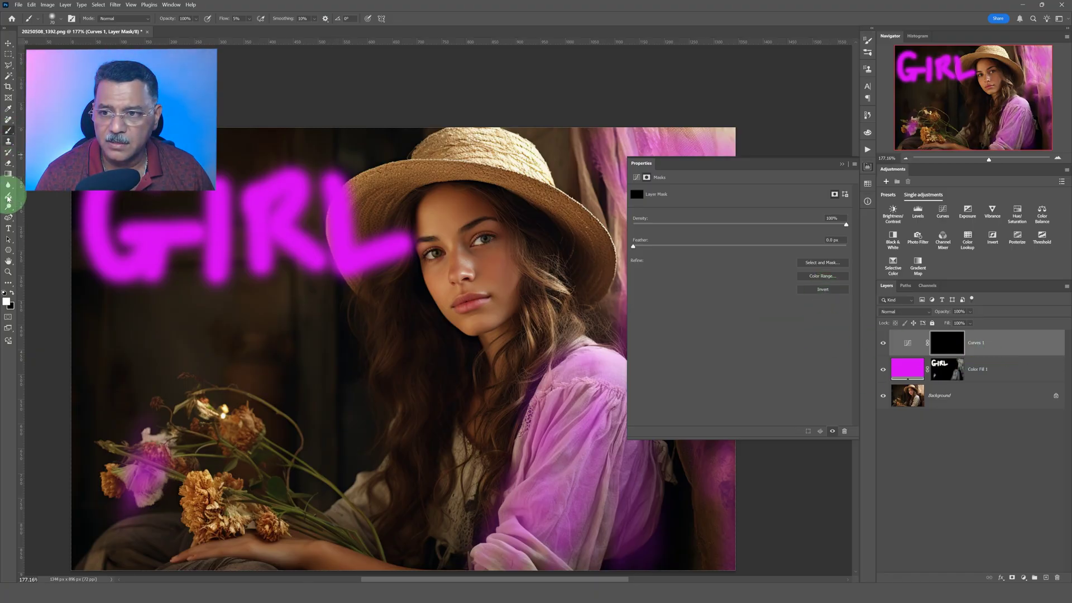
# - Enlarge the brush to 250 and paint white on the Curves mask over the face at 5% flow to brighten it
pyautogui.click(11, 292)
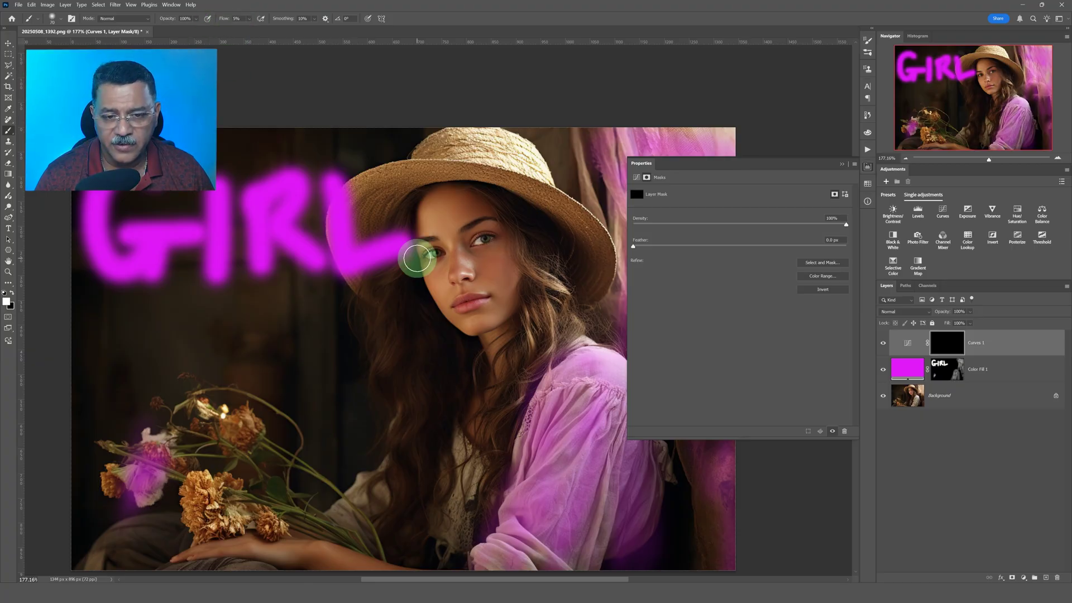
pyautogui.press(']')
pyautogui.press(']')
pyautogui.press(']')
pyautogui.press(']')
pyautogui.press(']')
pyautogui.press(']')
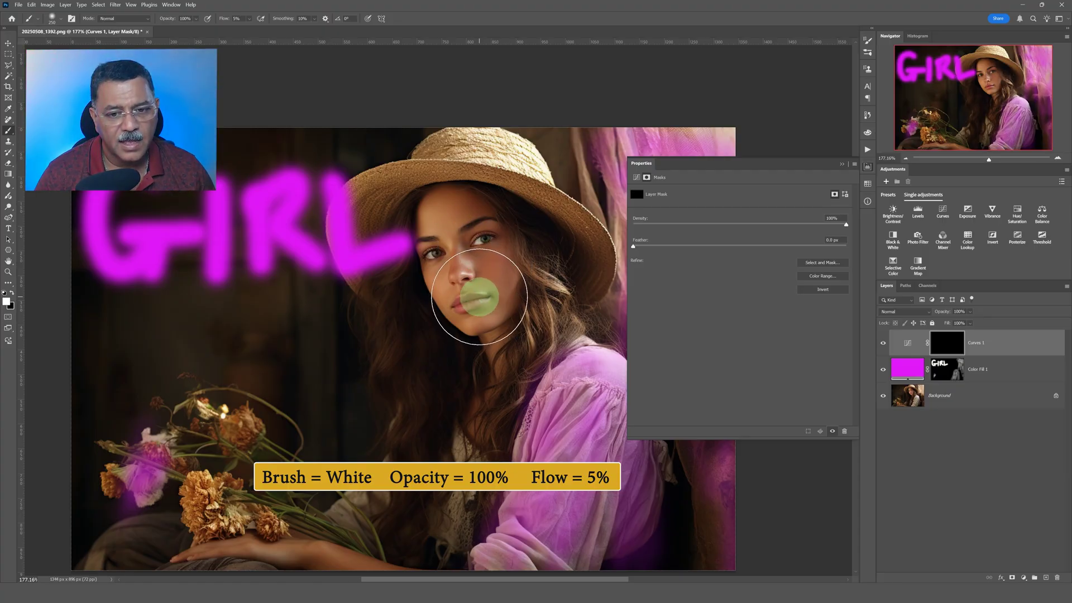
pyautogui.moveTo(447, 216)
pyautogui.mouseDown()
pyautogui.moveTo(485, 313)
pyautogui.moveTo(455, 211)
pyautogui.moveTo(494, 328)
pyautogui.moveTo(452, 230)
pyautogui.moveTo(504, 341)
pyautogui.moveTo(460, 219)
pyautogui.moveTo(504, 340)
pyautogui.moveTo(465, 216)
pyautogui.mouseUp()
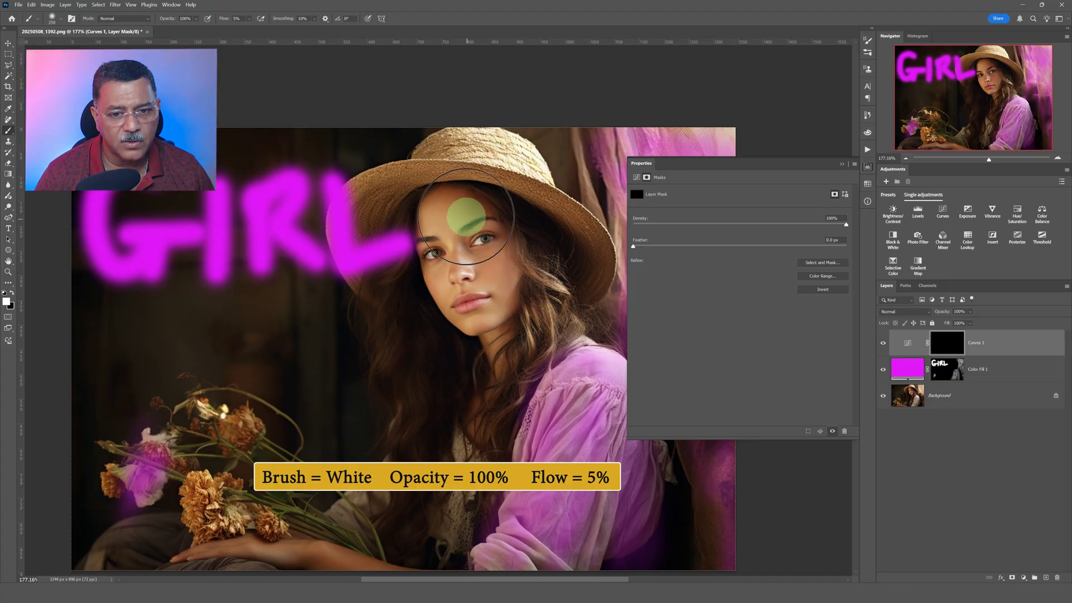
# - Toggle the Curves layer's visibility to compare the face with and without the brightening
pyautogui.click(917, 385)
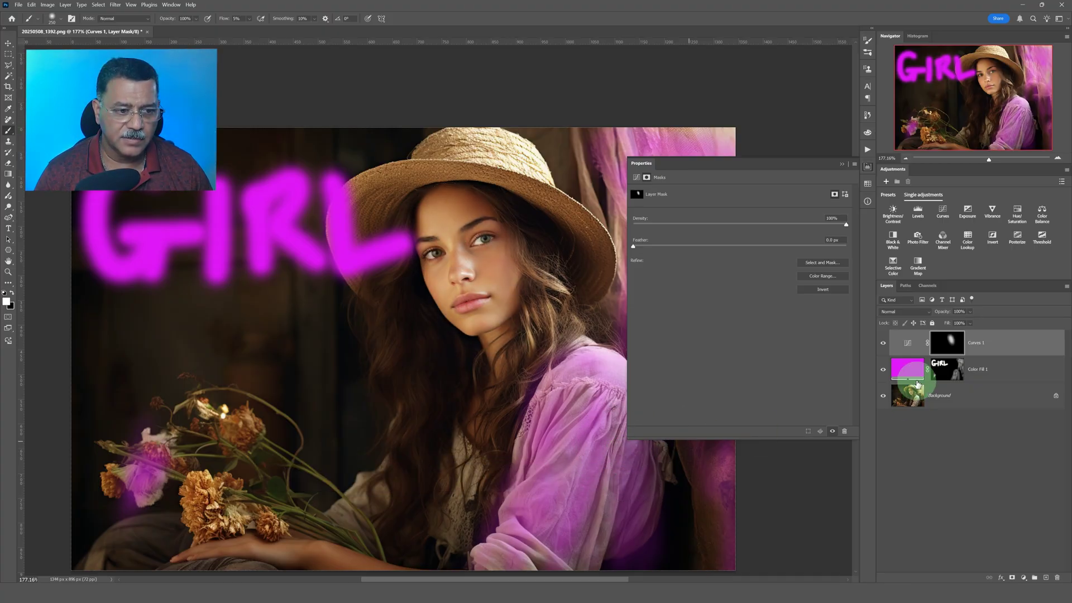
pyautogui.click(884, 343)
pyautogui.click(885, 344)
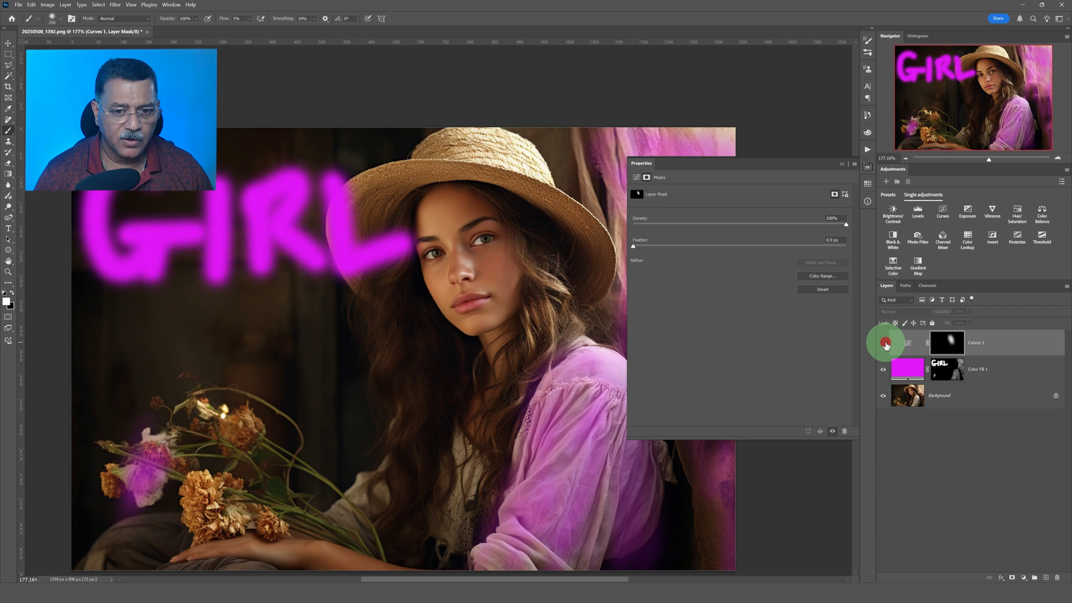
pyautogui.click(884, 344)
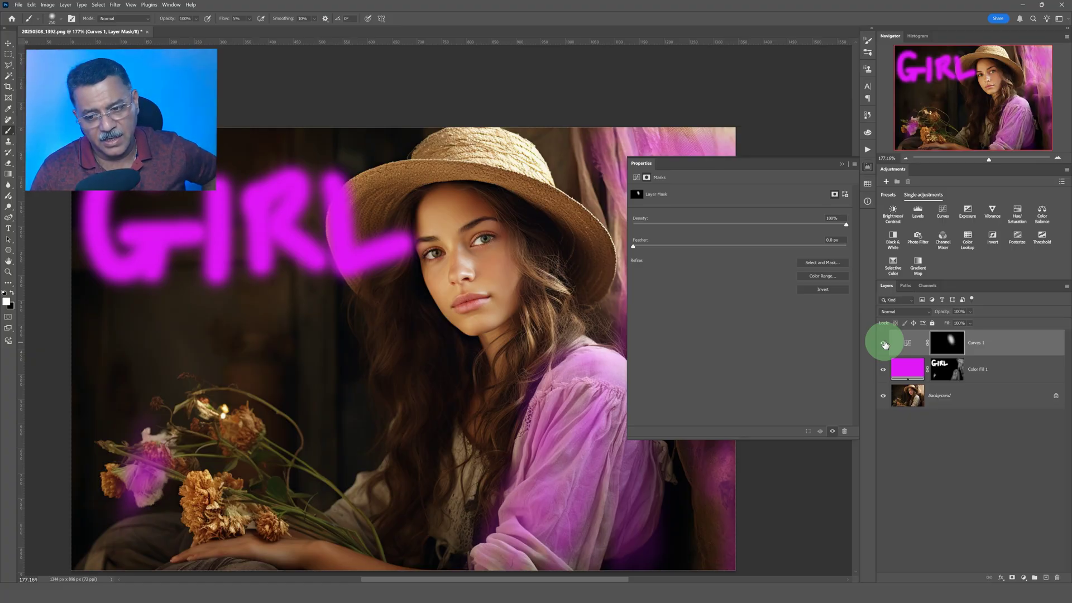
pyautogui.click(946, 342)
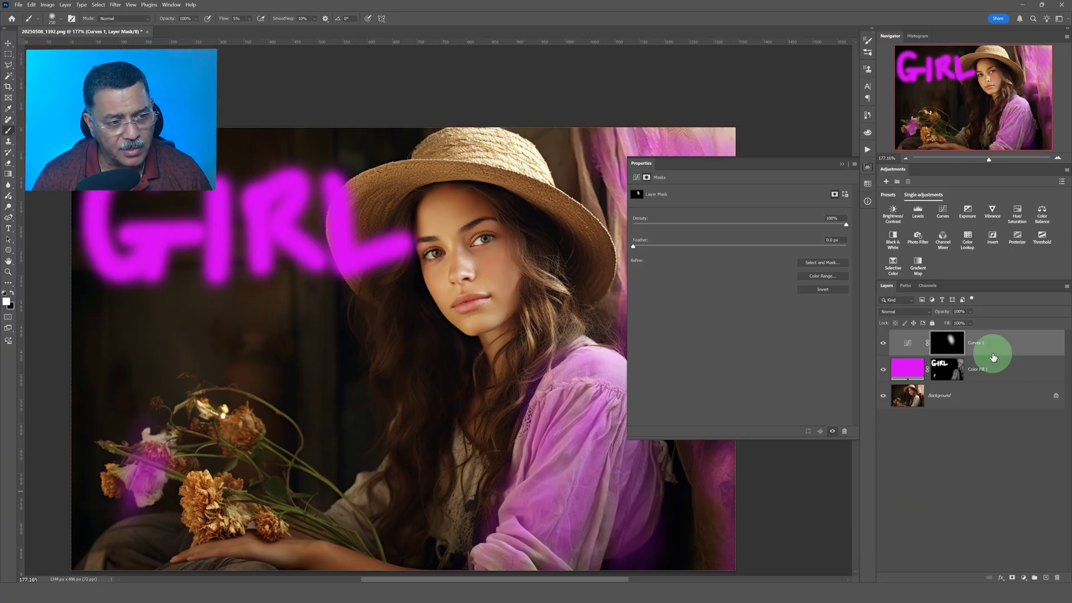
# - Add a Black & White adjustment with its mask inverted to black, and paint white on the mask over the face and nearby hair
pyautogui.click(893, 239)
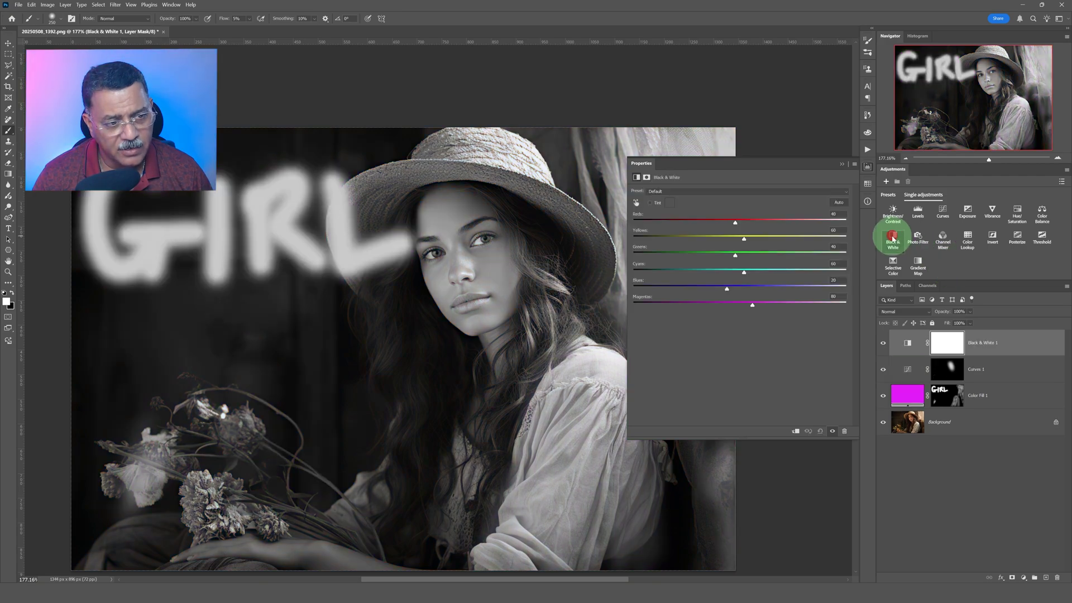
pyautogui.click(948, 343)
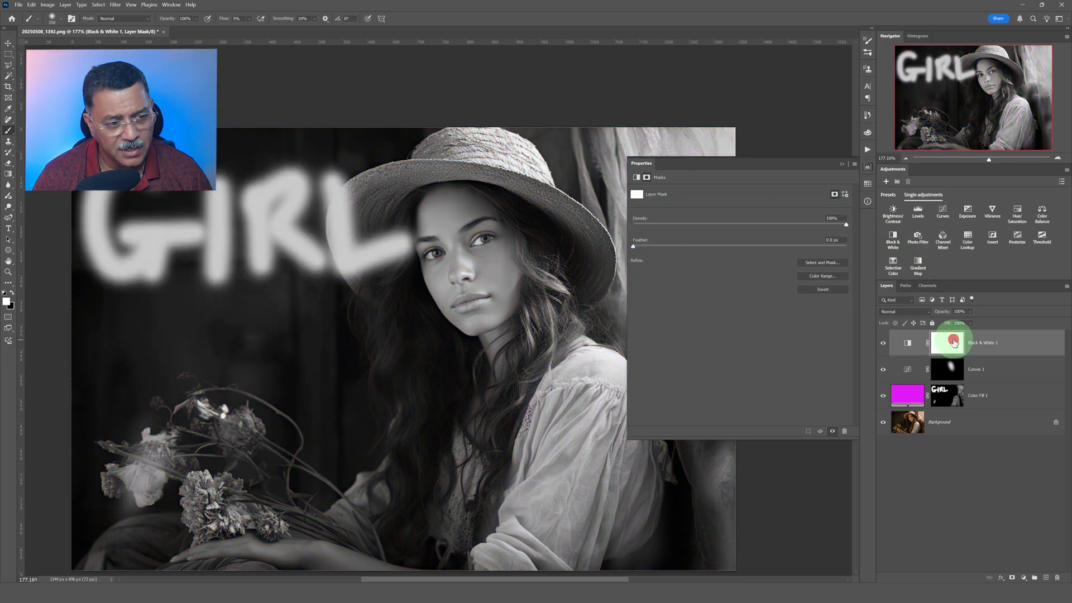
pyautogui.click(825, 289)
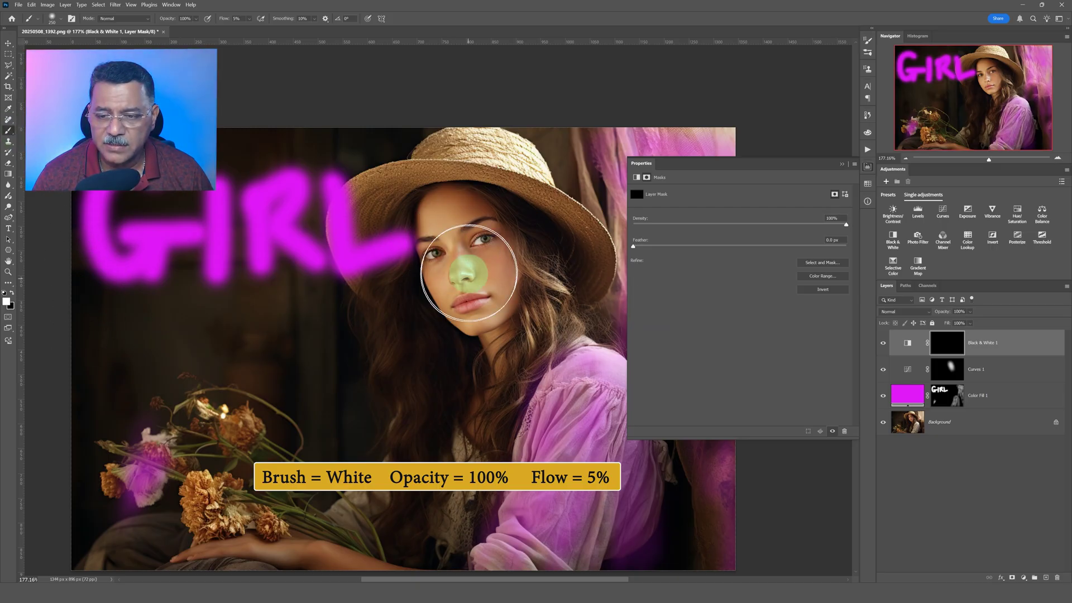
pyautogui.moveTo(463, 207)
pyautogui.mouseDown()
pyautogui.moveTo(493, 312)
pyautogui.moveTo(448, 273)
pyautogui.moveTo(505, 243)
pyautogui.moveTo(503, 344)
pyautogui.moveTo(468, 258)
pyautogui.moveTo(489, 218)
pyautogui.moveTo(510, 326)
pyautogui.moveTo(475, 305)
pyautogui.moveTo(454, 192)
pyautogui.moveTo(501, 255)
pyautogui.moveTo(486, 316)
pyautogui.moveTo(466, 298)
pyautogui.moveTo(445, 233)
pyautogui.moveTo(476, 228)
pyautogui.moveTo(504, 296)
pyautogui.moveTo(478, 319)
pyautogui.moveTo(440, 187)
pyautogui.moveTo(484, 279)
pyautogui.moveTo(494, 349)
pyautogui.moveTo(453, 278)
pyautogui.moveTo(472, 260)
pyautogui.moveTo(511, 327)
pyautogui.moveTo(518, 367)
pyautogui.moveTo(497, 401)
pyautogui.moveTo(521, 368)
pyautogui.moveTo(533, 382)
pyautogui.moveTo(482, 436)
pyautogui.moveTo(427, 430)
pyautogui.moveTo(432, 389)
pyautogui.moveTo(404, 364)
pyautogui.moveTo(488, 203)
pyautogui.moveTo(540, 300)
pyautogui.moveTo(500, 329)
pyautogui.moveTo(547, 288)
pyautogui.moveTo(574, 298)
pyautogui.moveTo(493, 238)
pyautogui.moveTo(402, 340)
pyautogui.moveTo(465, 424)
pyautogui.moveTo(531, 313)
pyautogui.moveTo(442, 237)
pyautogui.moveTo(417, 393)
pyautogui.moveTo(511, 269)
pyautogui.moveTo(451, 428)
pyautogui.moveTo(471, 225)
pyautogui.moveTo(443, 492)
pyautogui.moveTo(459, 211)
pyautogui.moveTo(452, 471)
pyautogui.moveTo(475, 234)
pyautogui.moveTo(456, 464)
pyautogui.moveTo(492, 478)
pyautogui.moveTo(802, 445)
pyautogui.moveTo(696, 468)
pyautogui.moveTo(645, 452)
pyautogui.moveTo(773, 255)
pyautogui.mouseUp()
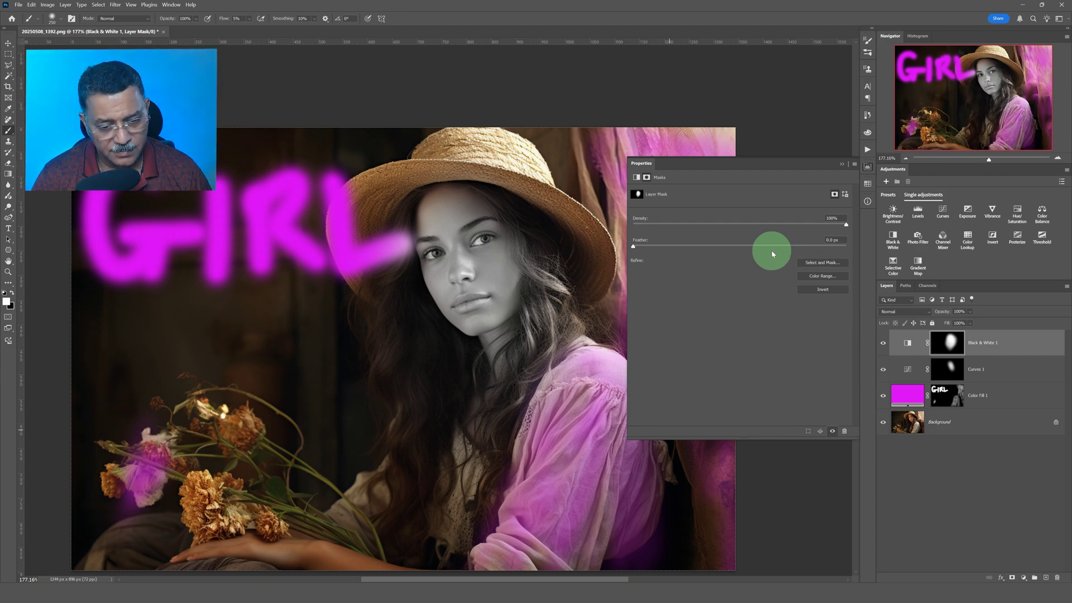
# - Delete the Black & White, Curves and Color Fill layers together, leaving only the Background layer
pyautogui.click(1002, 398)
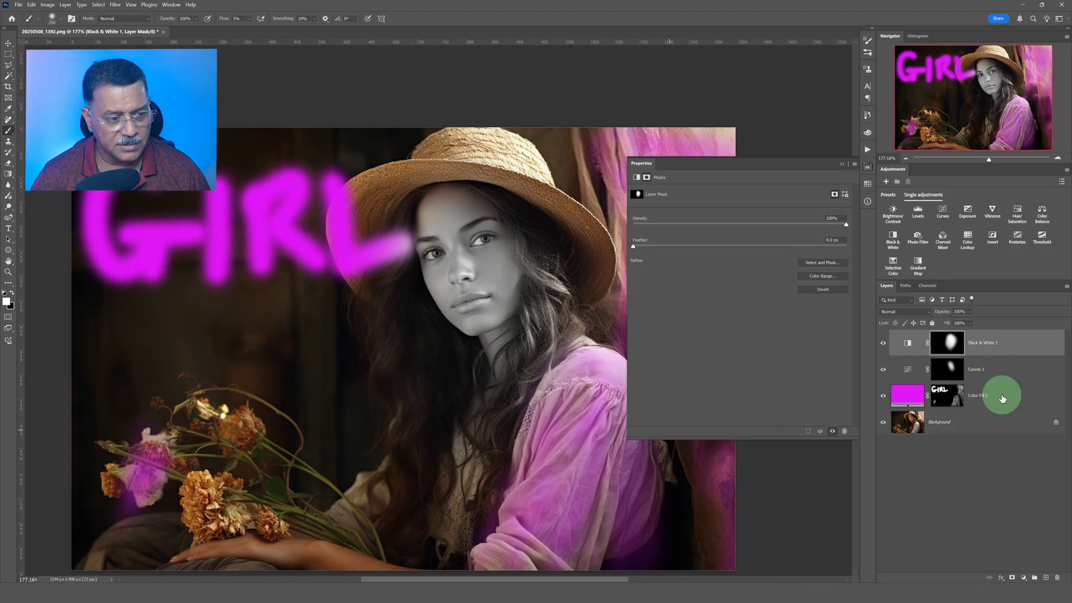
pyautogui.keyDown('shift'); pyautogui.click(1002, 397); pyautogui.keyUp('shift')
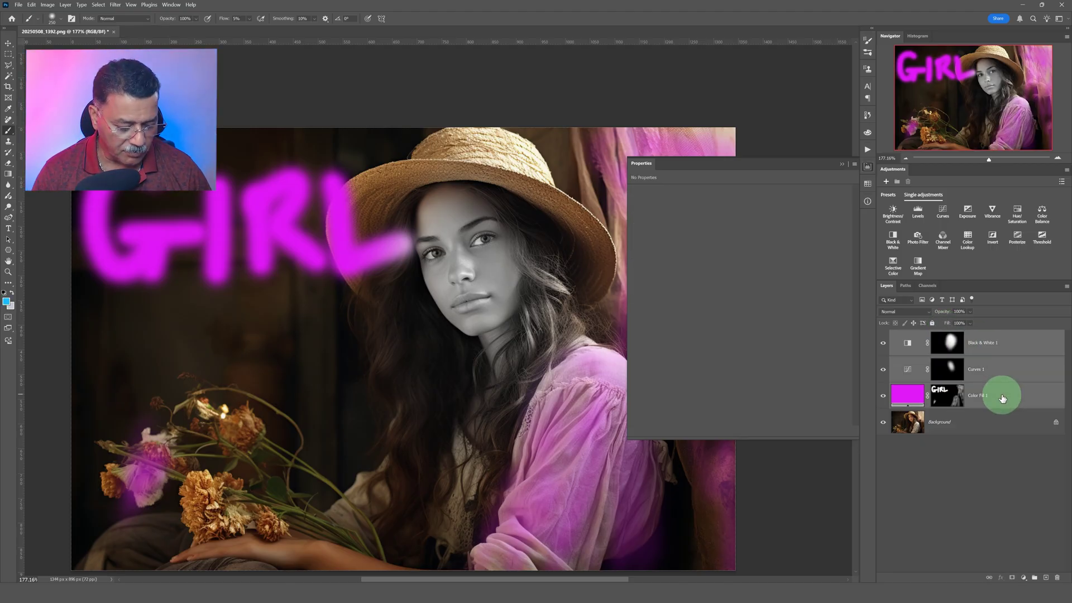
pyautogui.press('Delete')
pyautogui.click(840, 525)
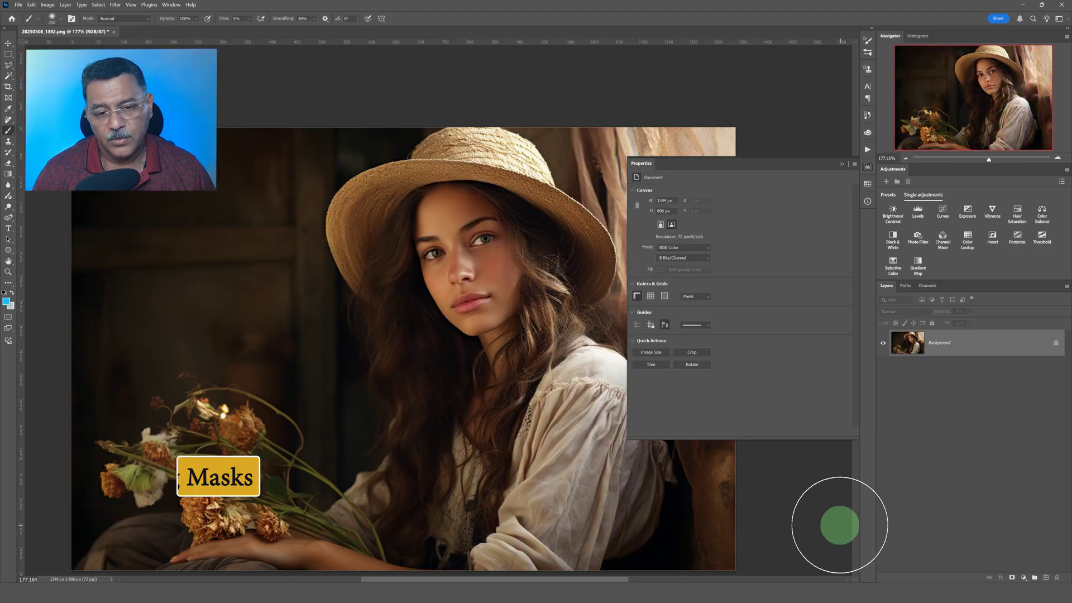
# - Draw a white-filled perfect circle about 621 px in diameter over the woman's face and shoulder with the Ellipse tool
pyautogui.click(842, 166)
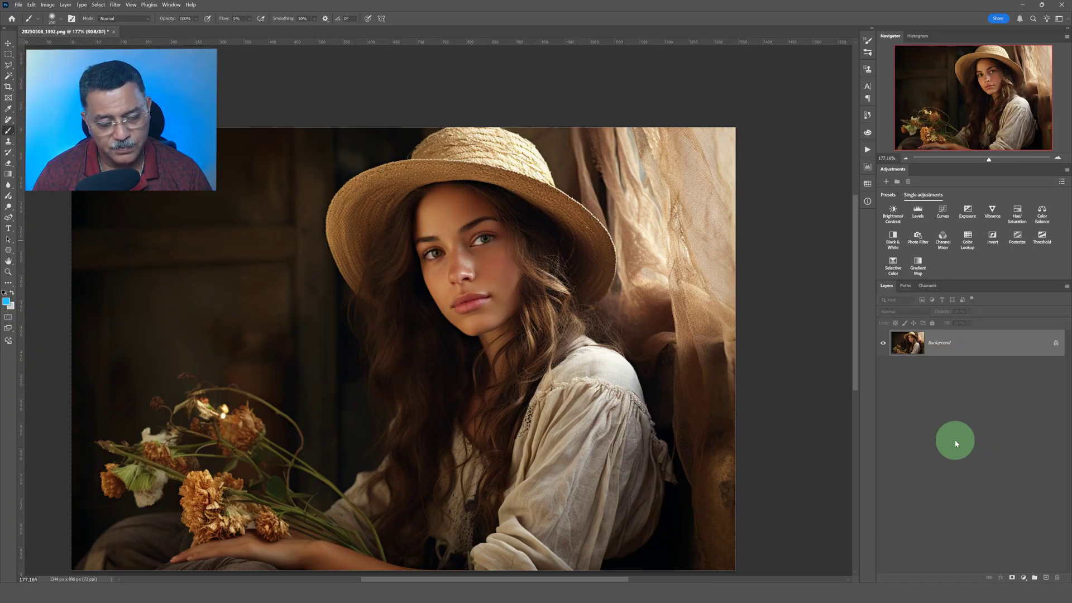
pyautogui.click(8, 251)
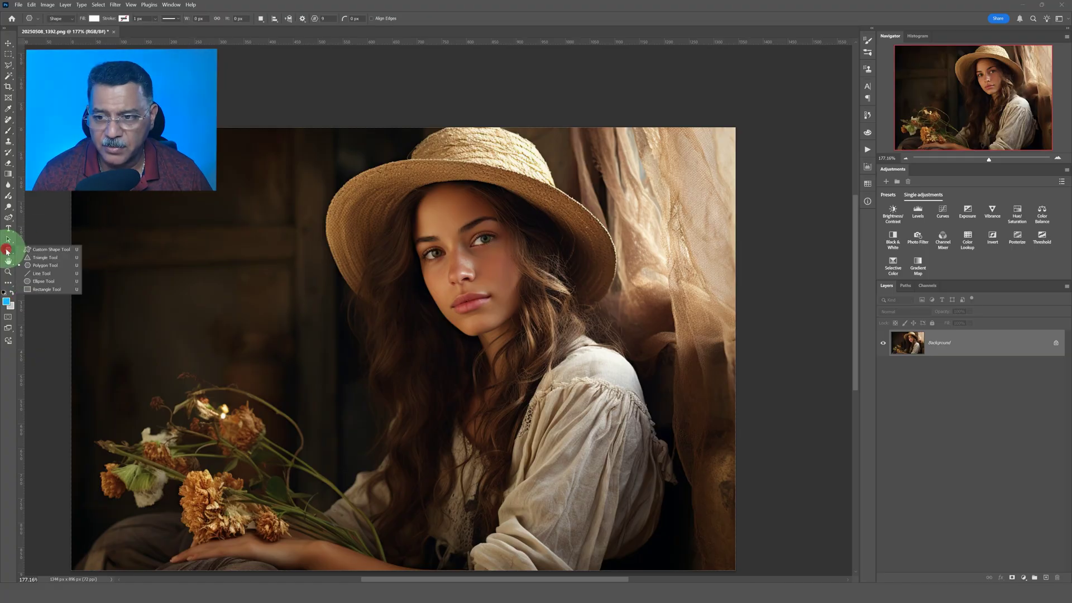
pyautogui.click(37, 282)
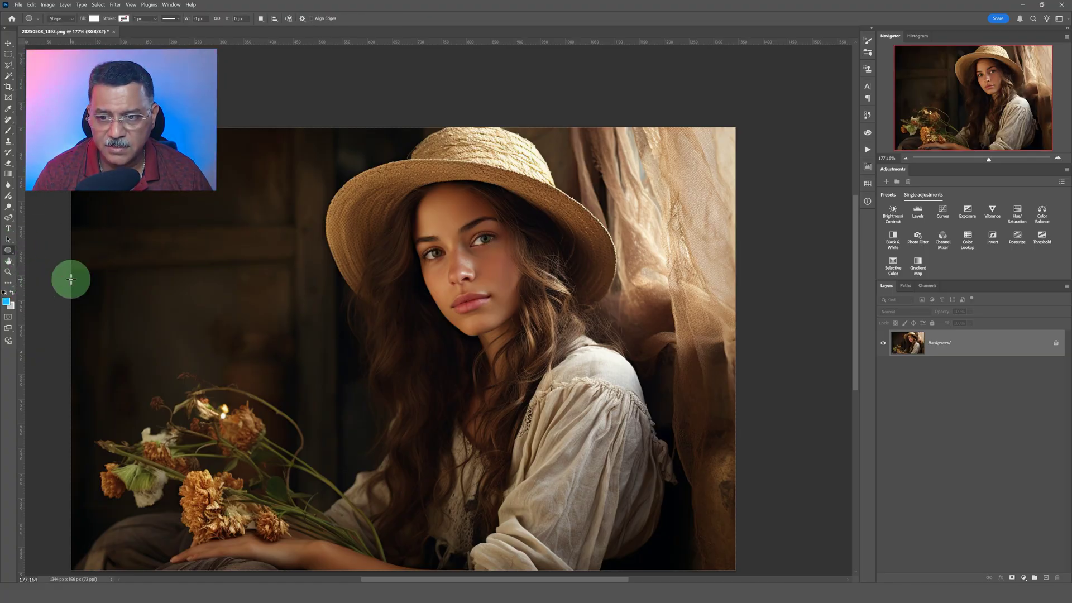
pyautogui.moveTo(349, 160); pyautogui.dragTo(708, 468)
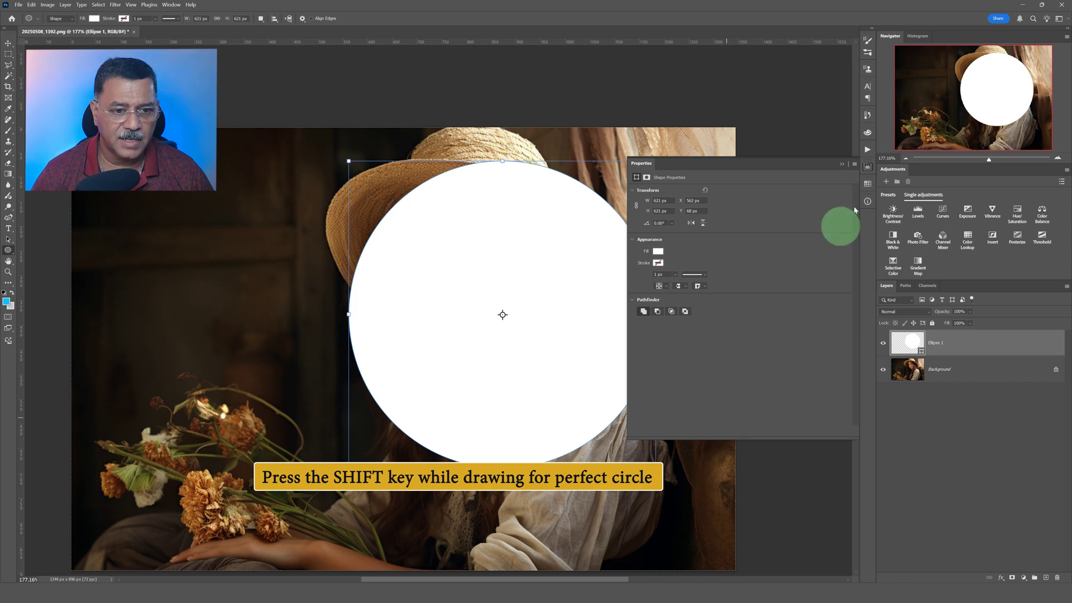
pyautogui.click(843, 165)
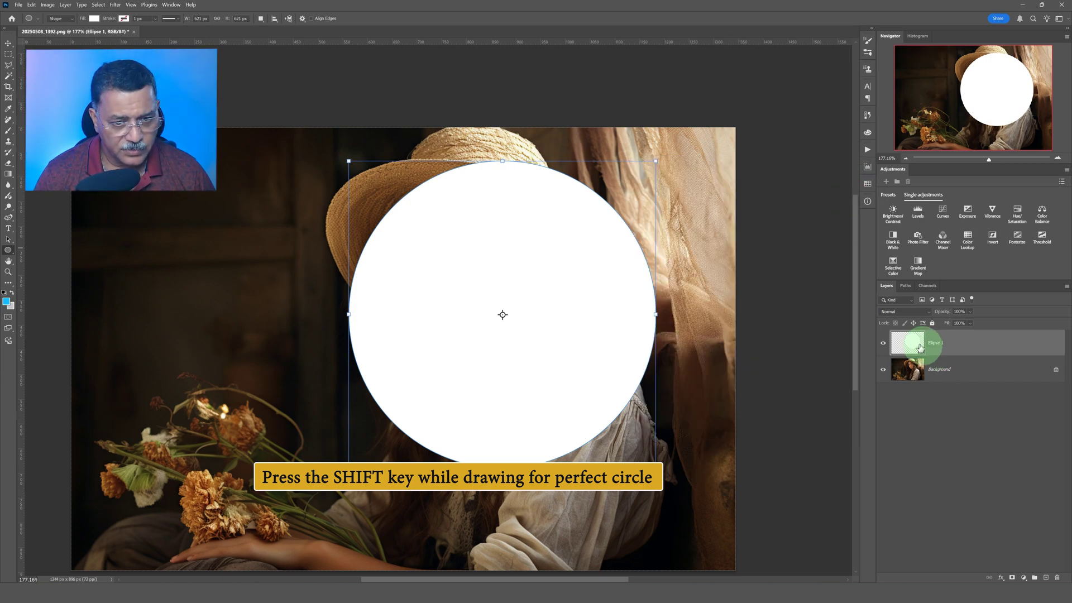
# - Move the white circle up and left so it covers the hat and face, reaching the image's upper edge
pyautogui.click(8, 43)
pyautogui.click(542, 289)
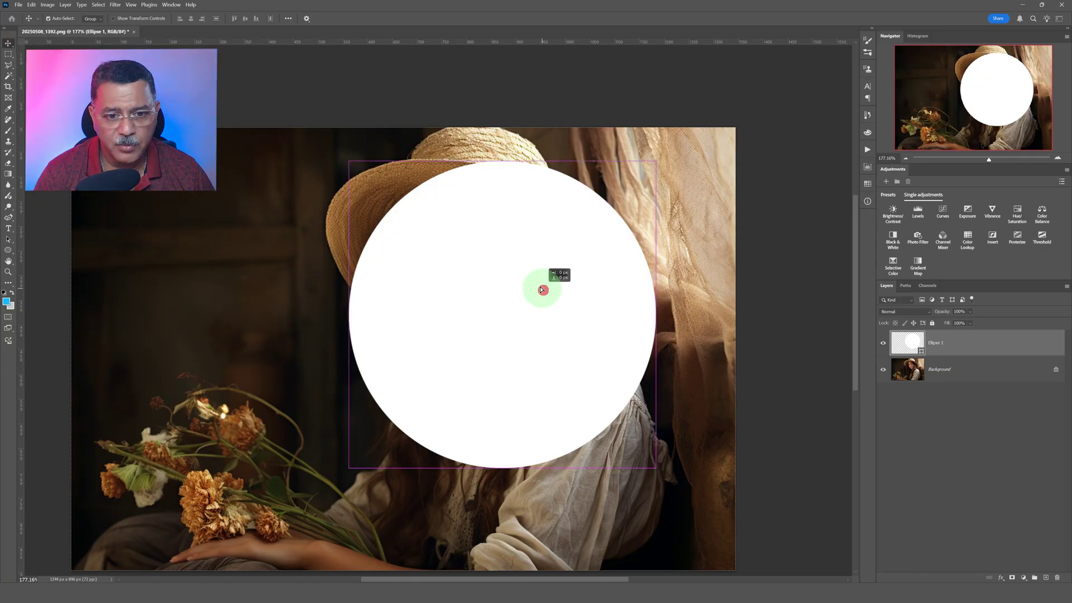
pyautogui.moveTo(542, 289); pyautogui.dragTo(504, 258)
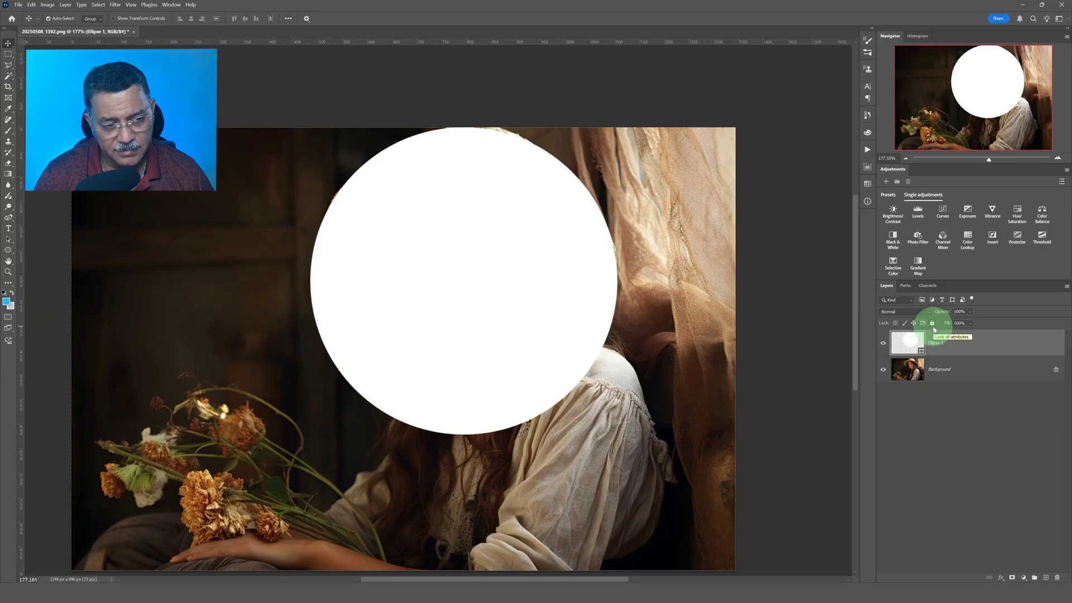
# - Unlock the Background layer and place it above the circle's layer
pyautogui.moveTo(945, 363); pyautogui.dragTo(937, 332)
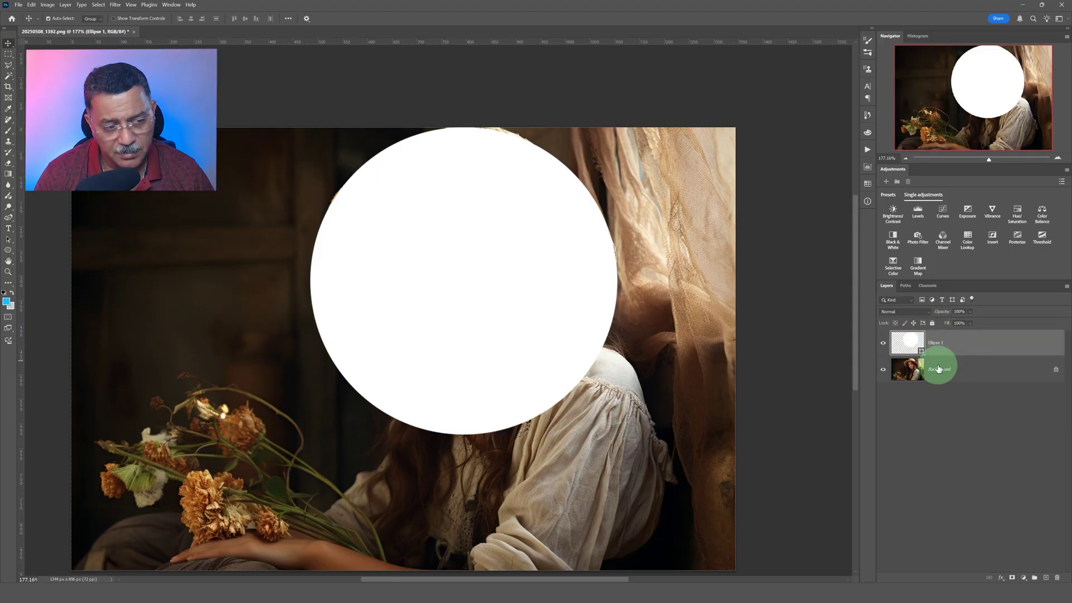
pyautogui.click(1056, 371)
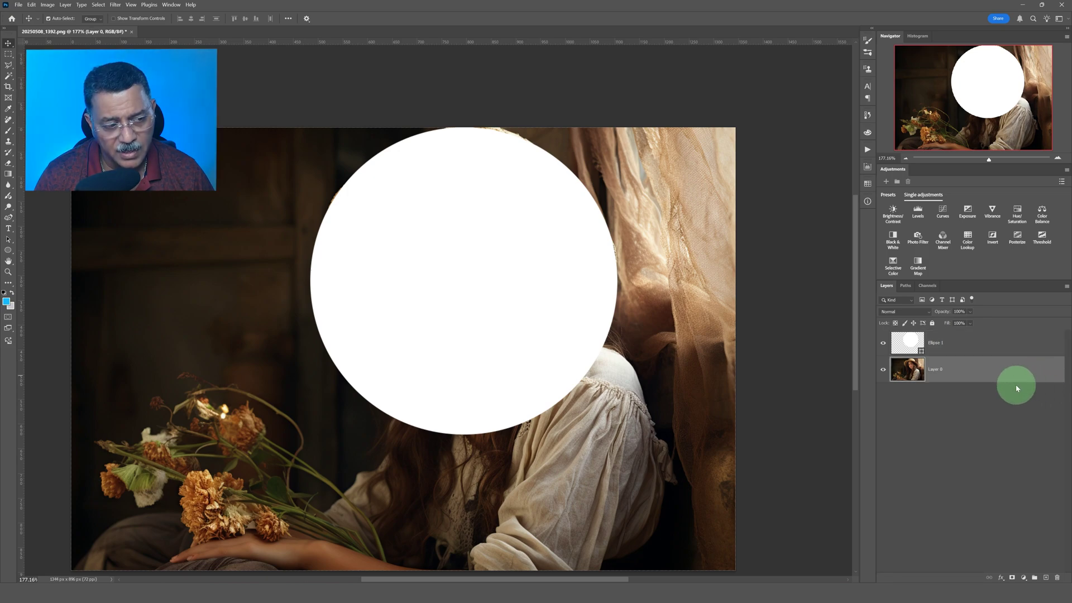
pyautogui.moveTo(996, 379)
pyautogui.mouseDown()
pyautogui.moveTo(957, 364)
pyautogui.moveTo(950, 338)
pyautogui.moveTo(916, 370)
pyautogui.moveTo(910, 356)
pyautogui.mouseUp()
pyautogui.click(928, 364)
# - Toggle the portrait layer's visibility to examine the white circle beneath it
pyautogui.click(884, 349)
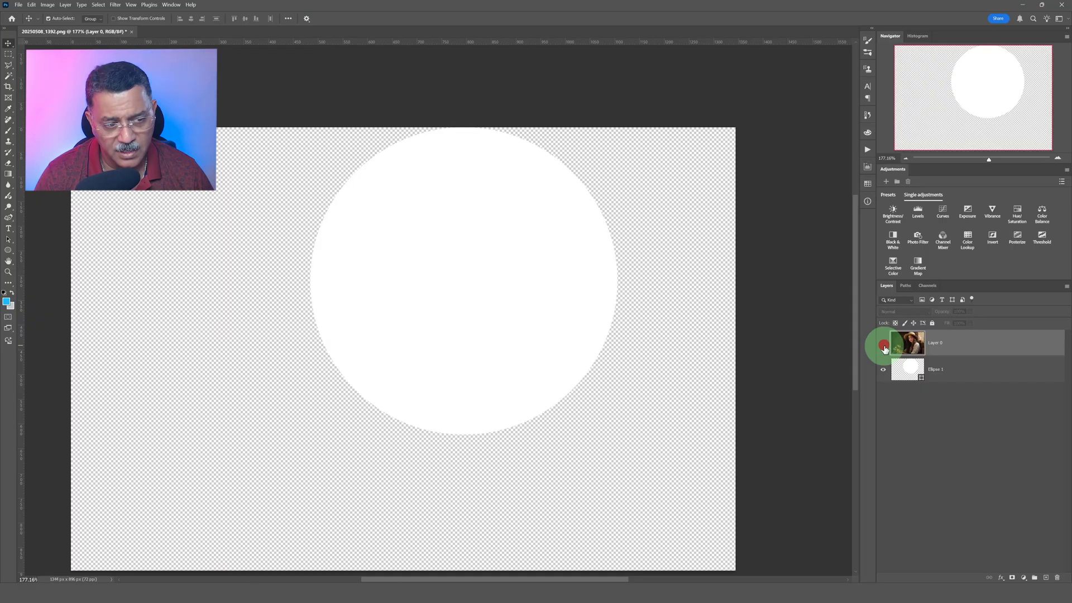
pyautogui.click(492, 219)
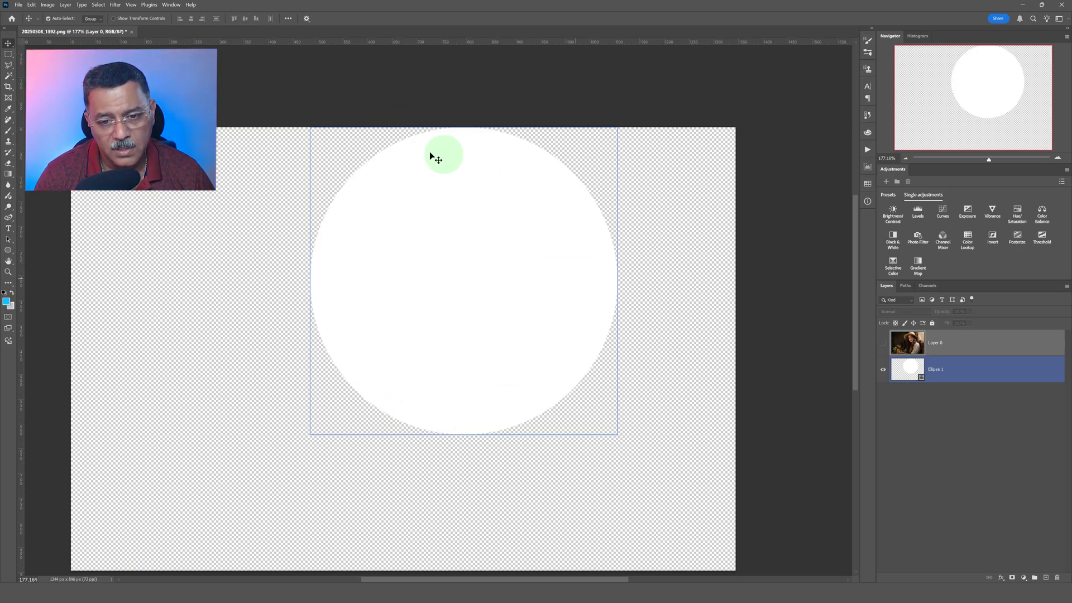
pyautogui.click(300, 188)
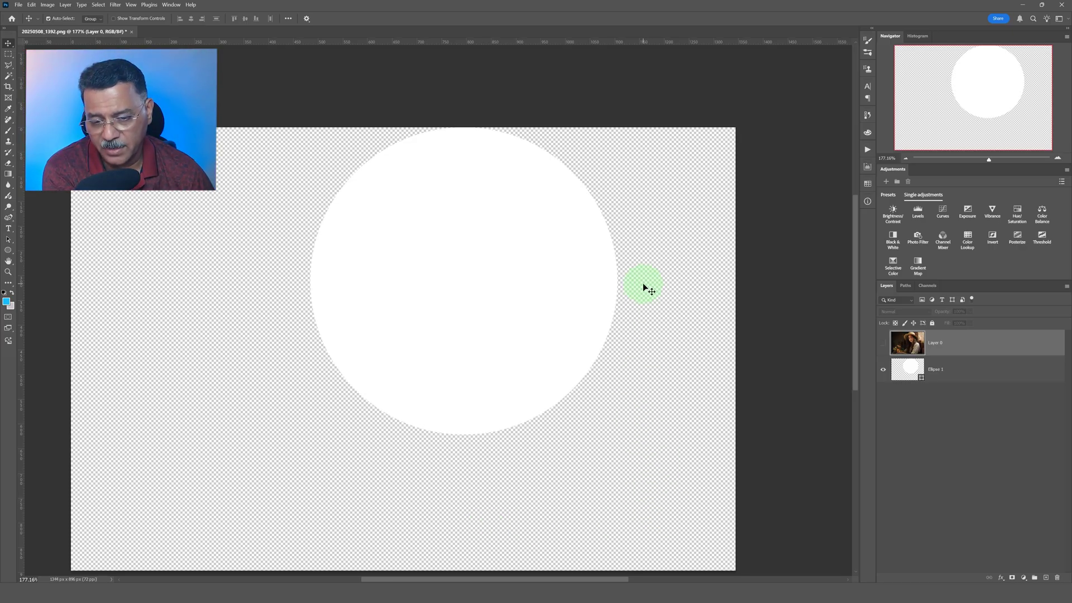
pyautogui.click(885, 345)
pyautogui.click(952, 361)
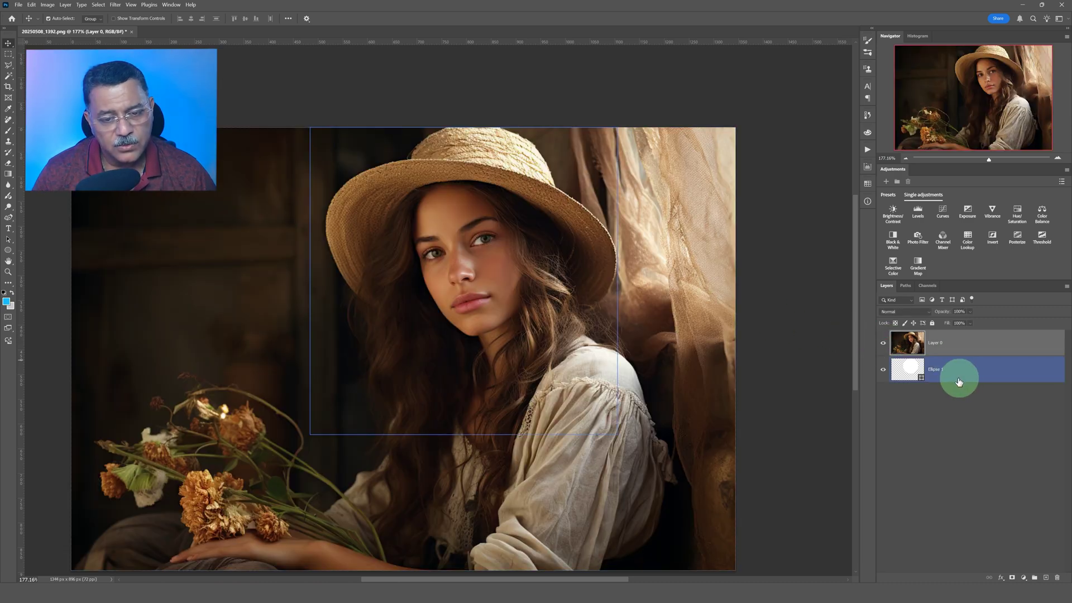
pyautogui.click(913, 348)
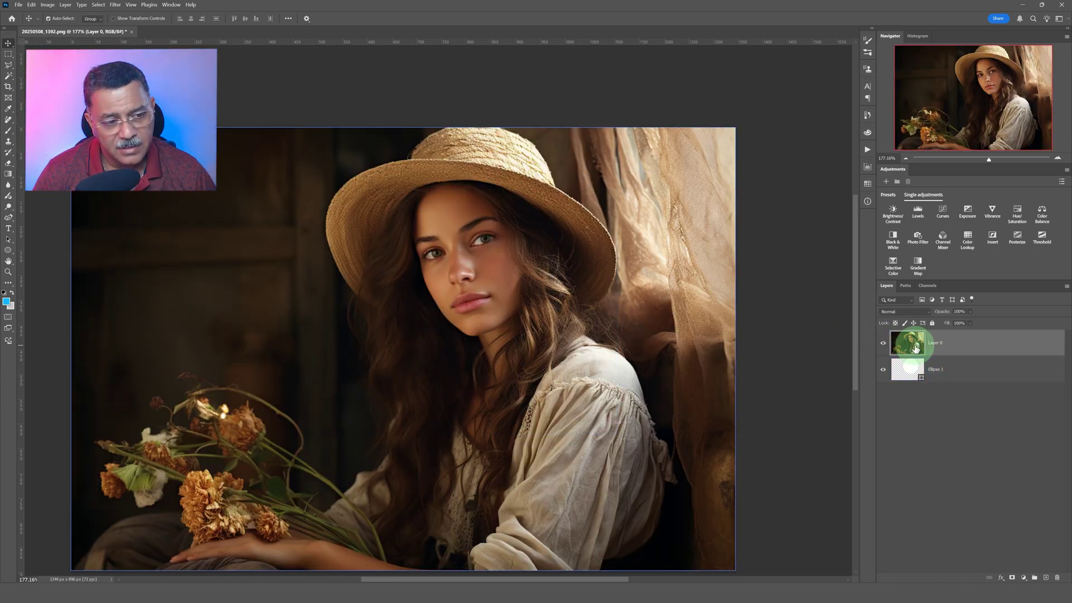
pyautogui.click(912, 375)
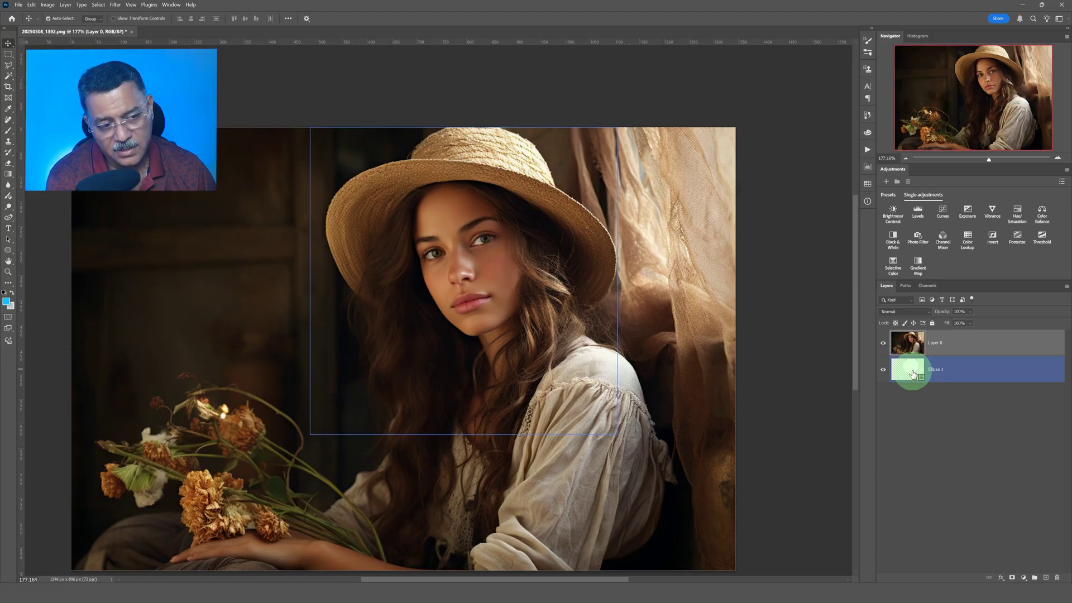
pyautogui.click(886, 349)
pyautogui.click(883, 344)
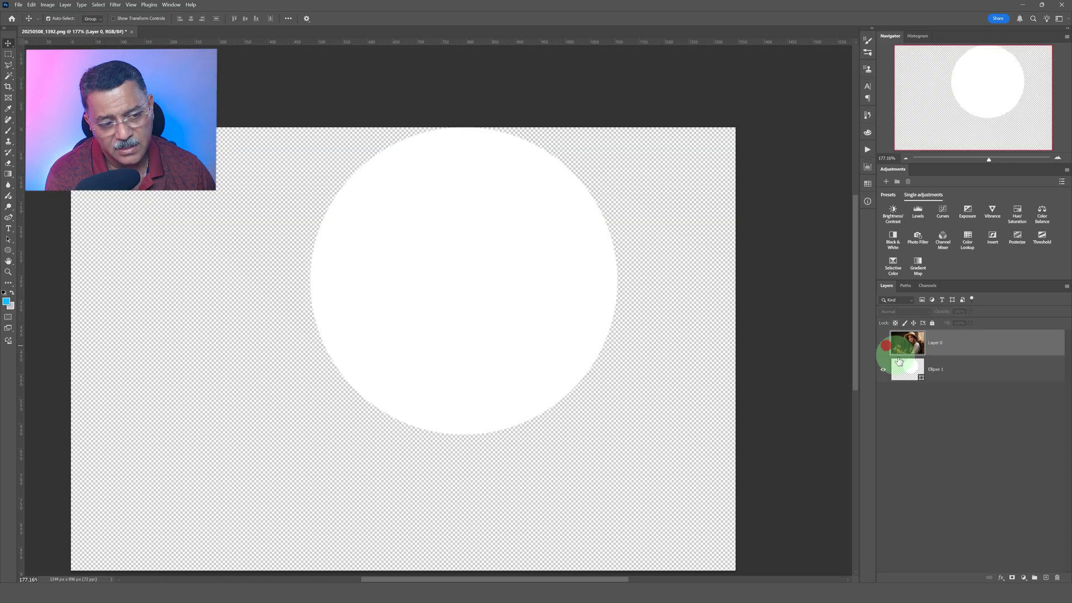
pyautogui.click(911, 368)
pyautogui.click(885, 349)
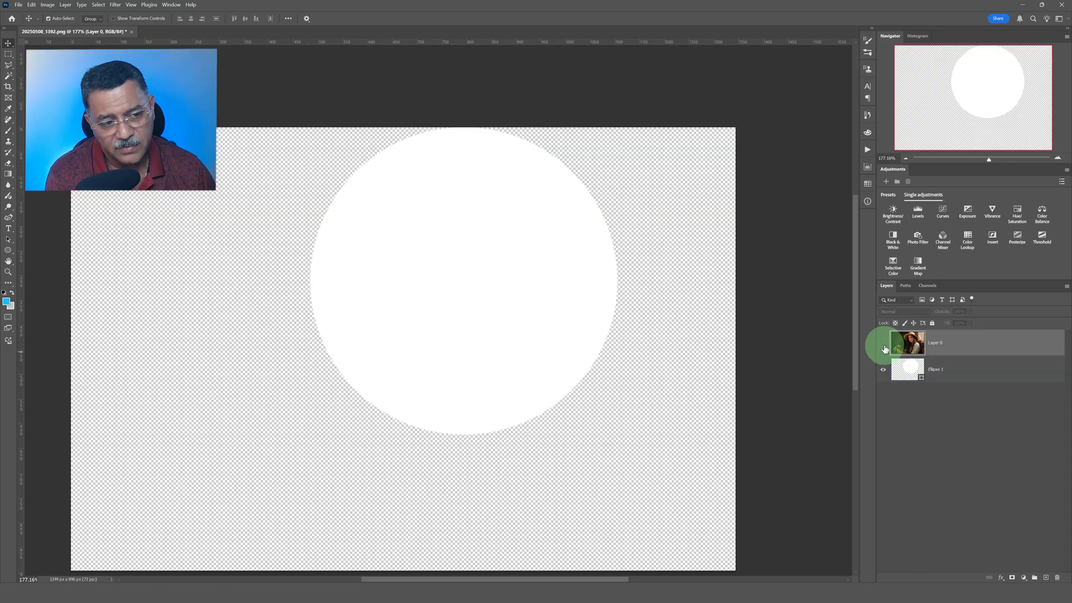
pyautogui.click(884, 346)
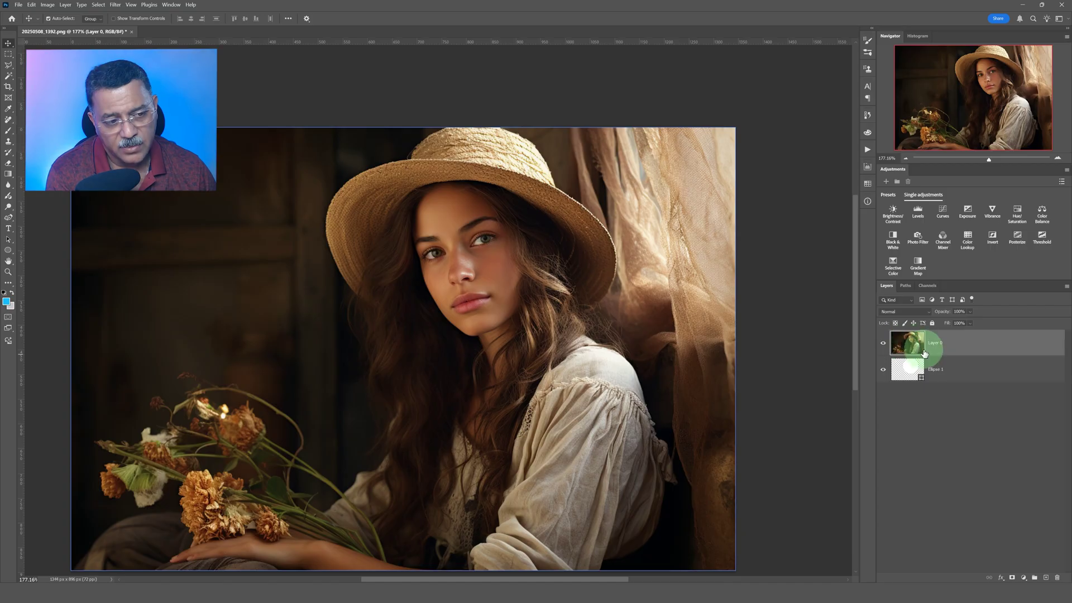
pyautogui.click(913, 370)
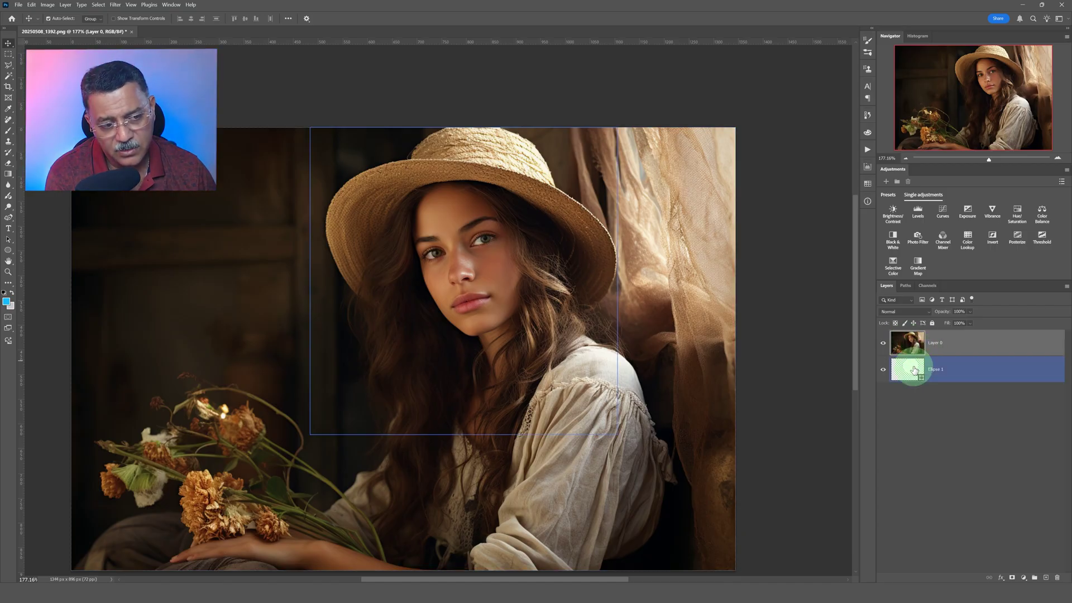
pyautogui.click(911, 350)
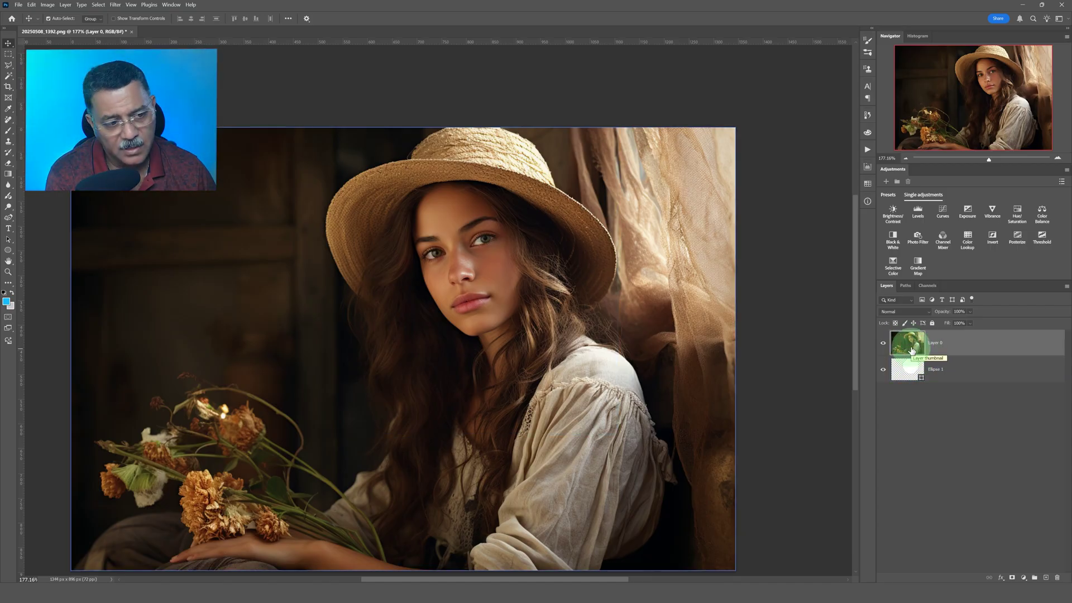
pyautogui.click(910, 364)
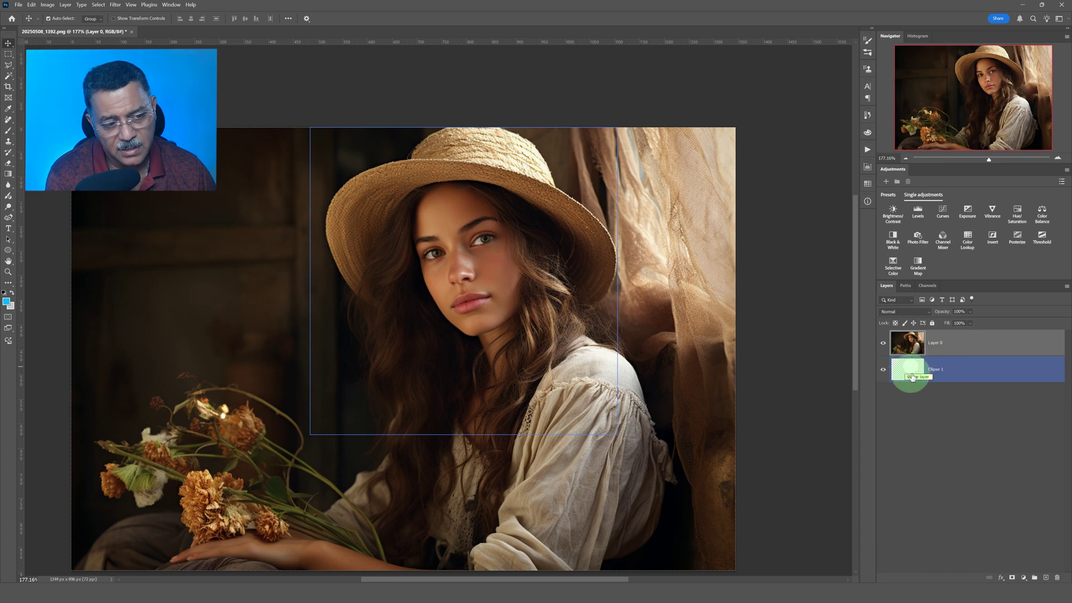
pyautogui.click(921, 368)
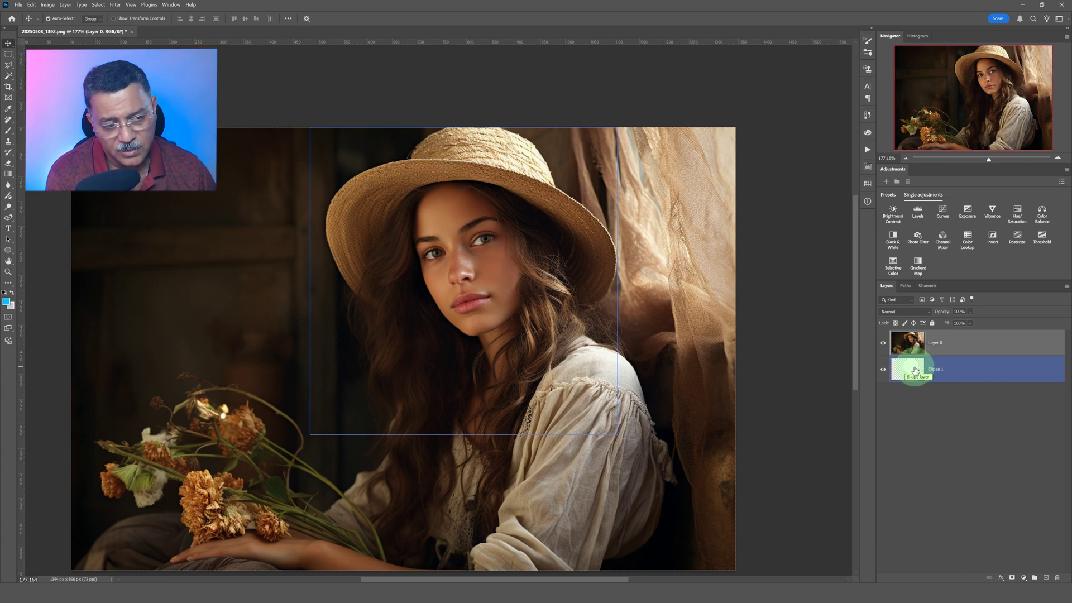
pyautogui.click(916, 369)
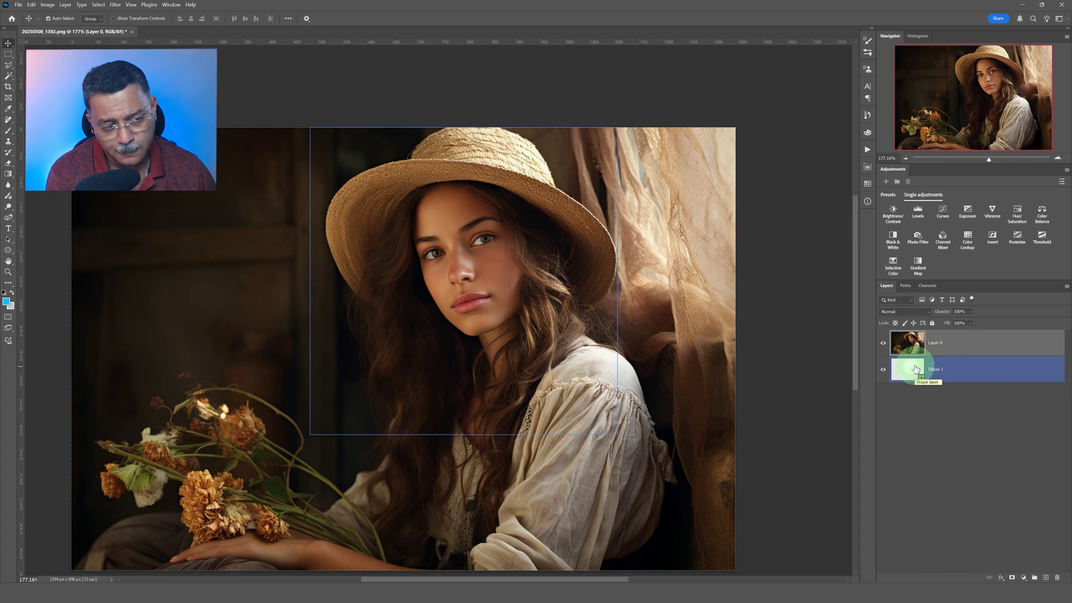
pyautogui.click(920, 364)
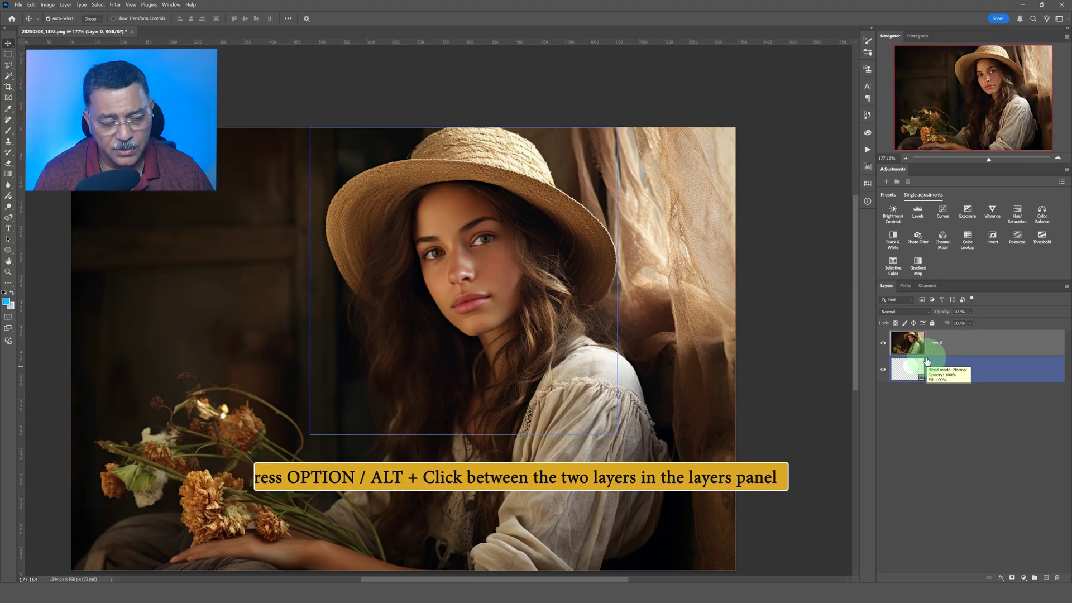
# - Clip the portrait layer to the circle layer below with a clipping mask
pyautogui.click(916, 348)
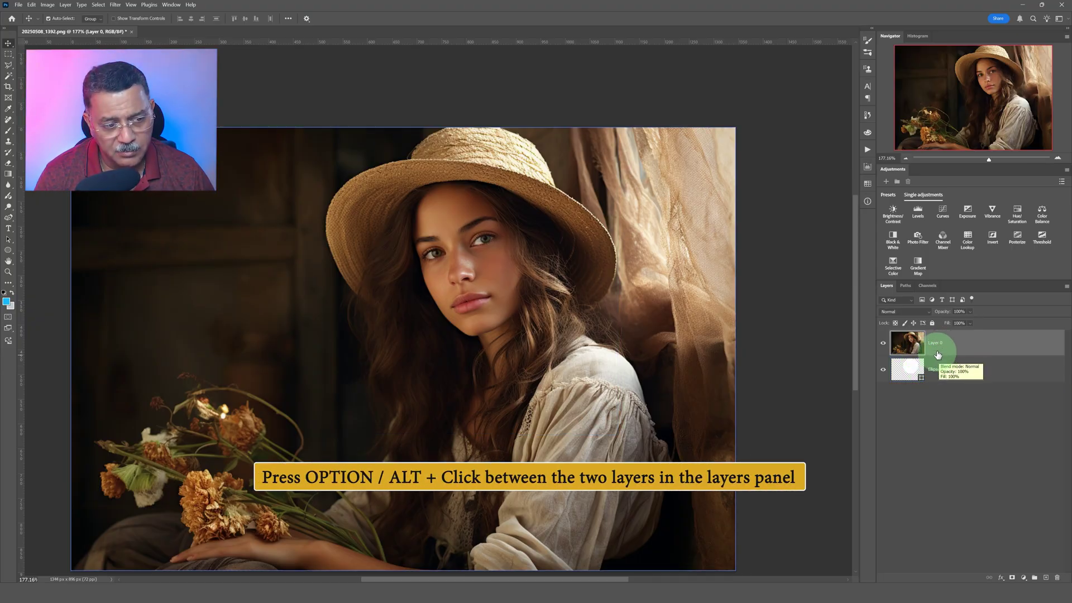
pyautogui.click(933, 361)
pyautogui.keyDown('alt'); pyautogui.click(933, 360); pyautogui.keyUp('alt')
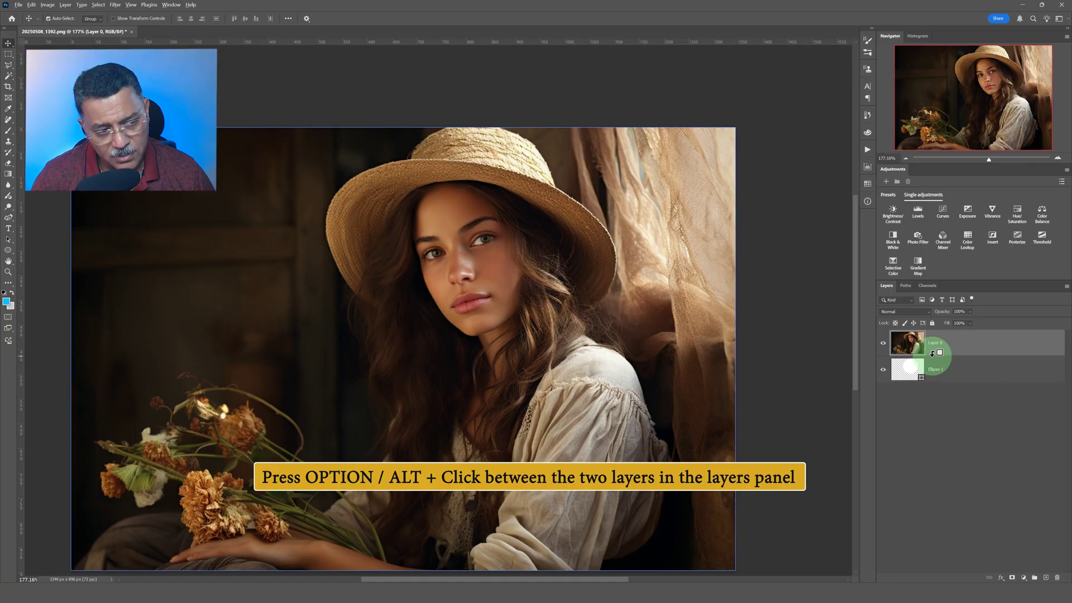
pyautogui.keyDown('alt'); pyautogui.click(933, 354); pyautogui.keyUp('alt')
pyautogui.click(958, 366)
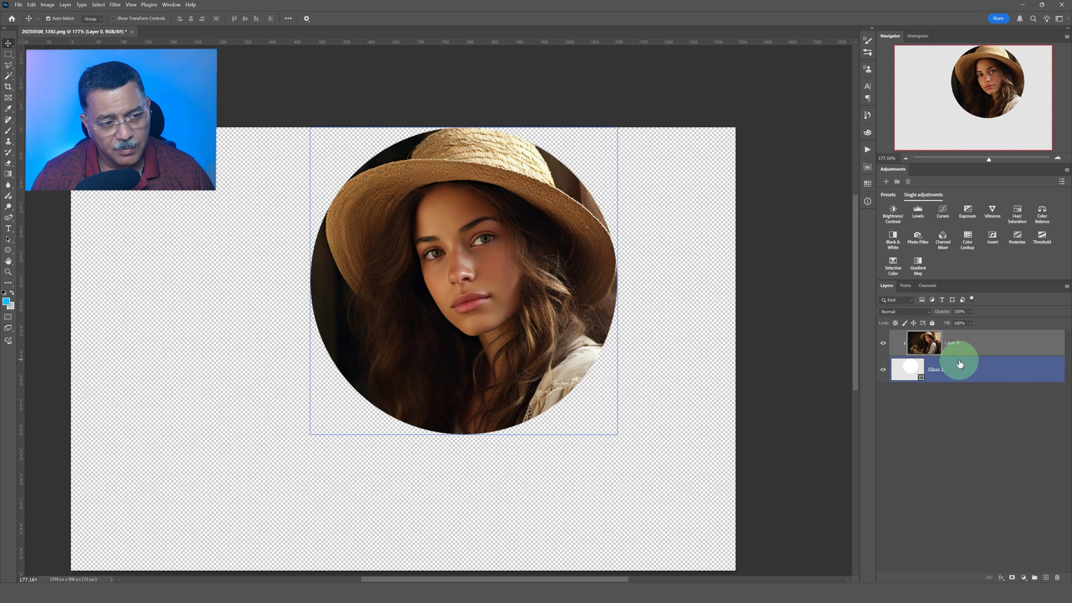
pyautogui.click(713, 424)
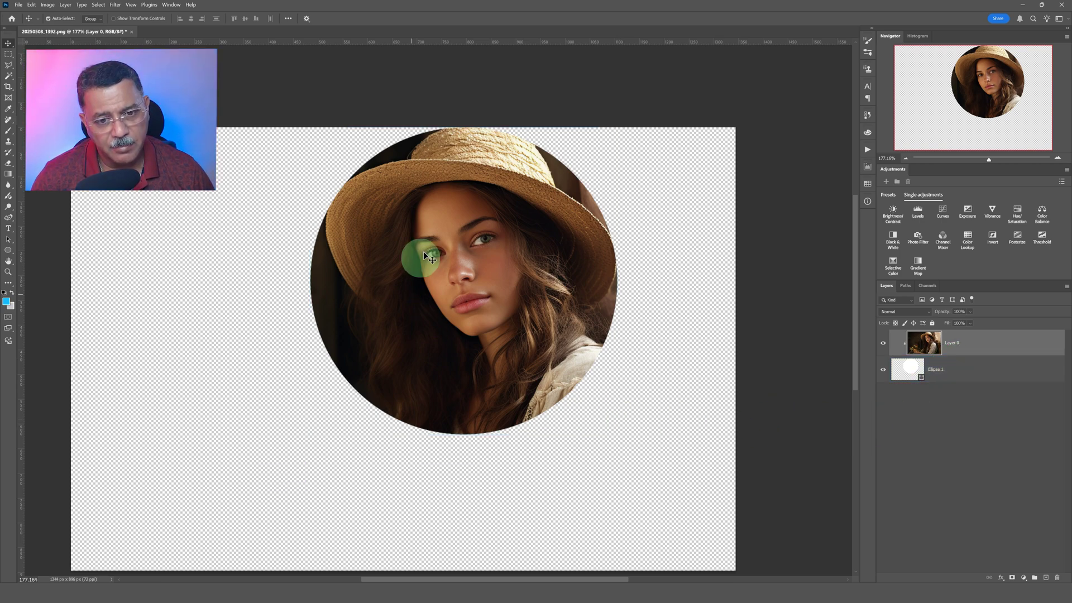
pyautogui.click(917, 370)
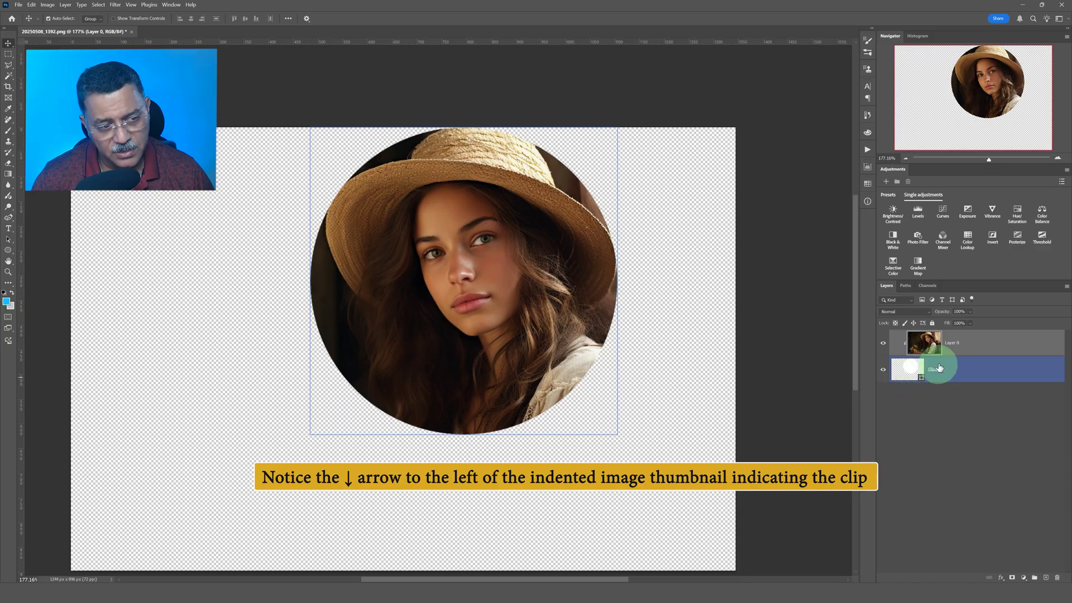
pyautogui.click(941, 350)
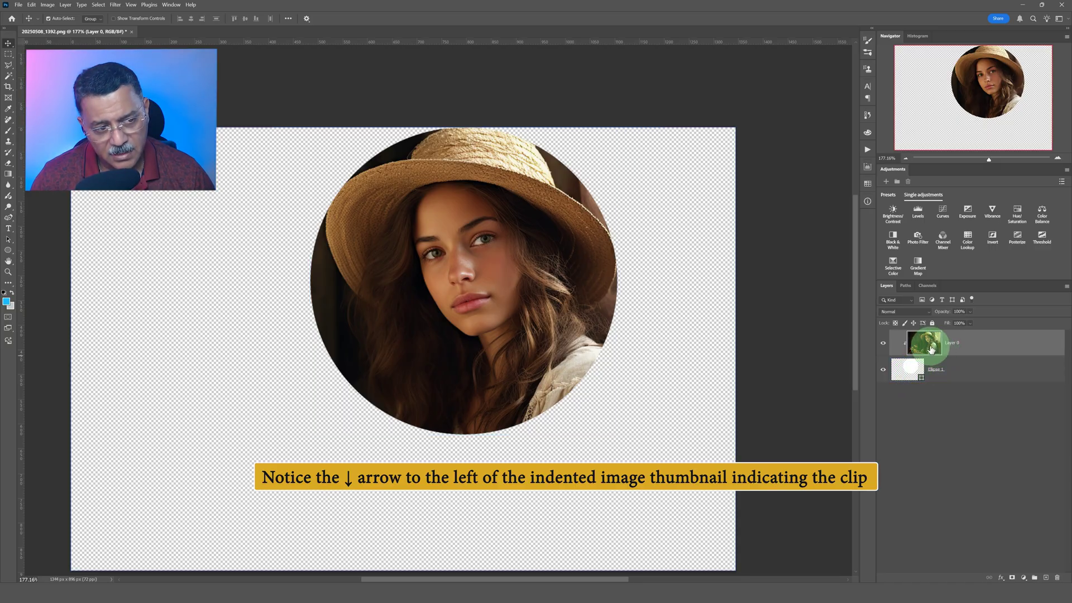
pyautogui.click(914, 372)
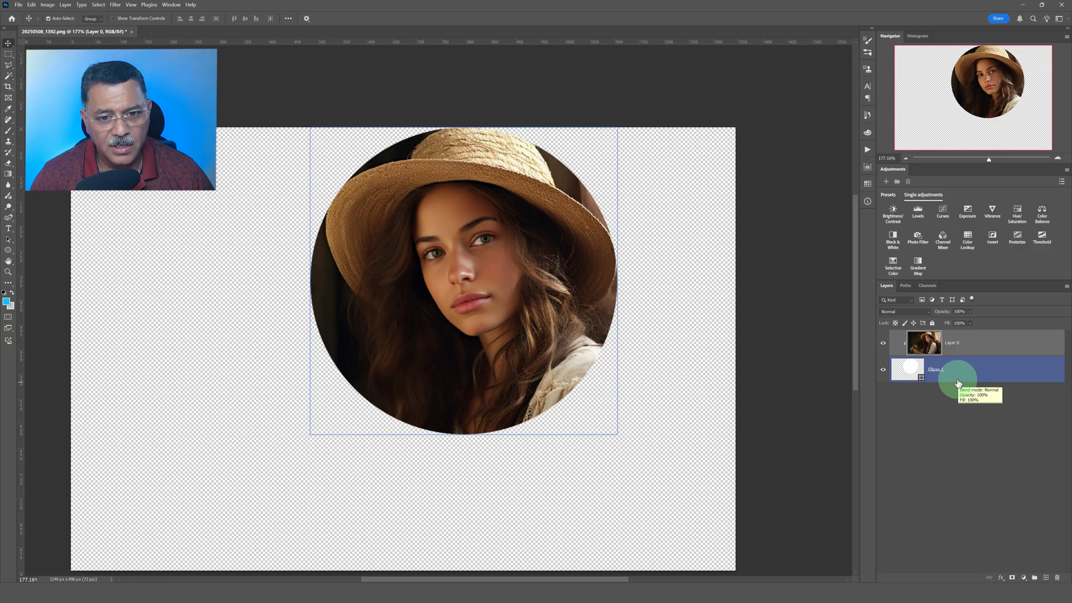
# - Hide the clipped portrait layer and rasterize the circle's shape layer
pyautogui.click(883, 342)
pyautogui.click(913, 369)
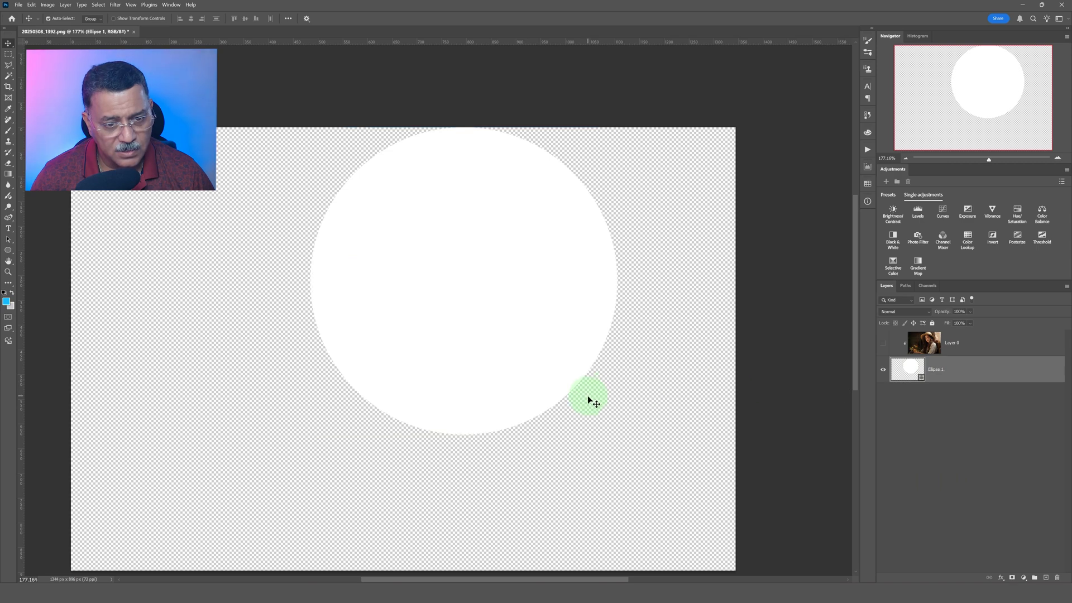
pyautogui.rightClick(996, 369)
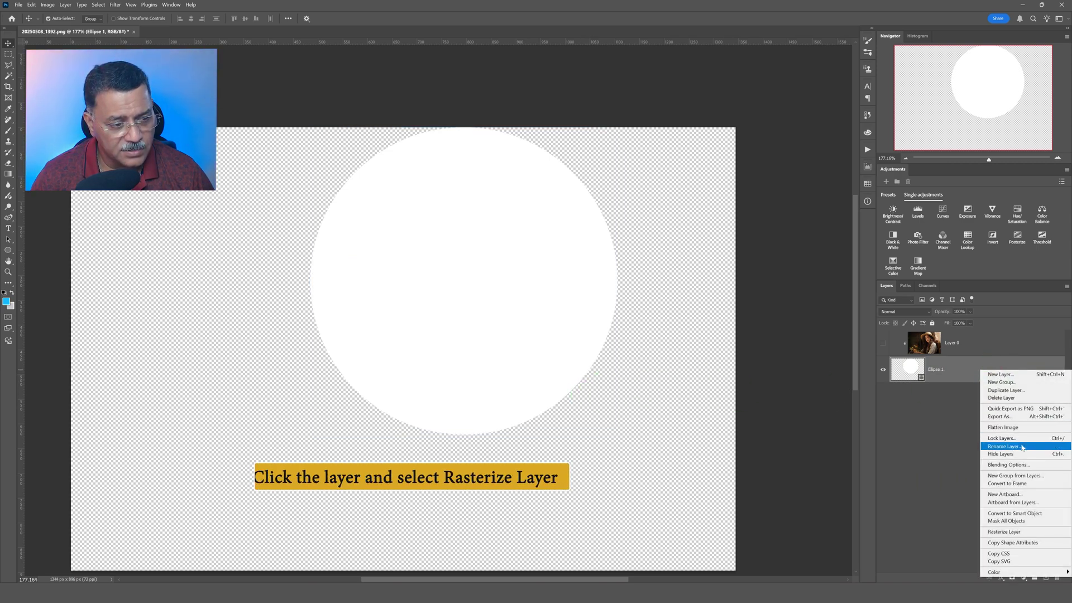
pyautogui.click(1005, 532)
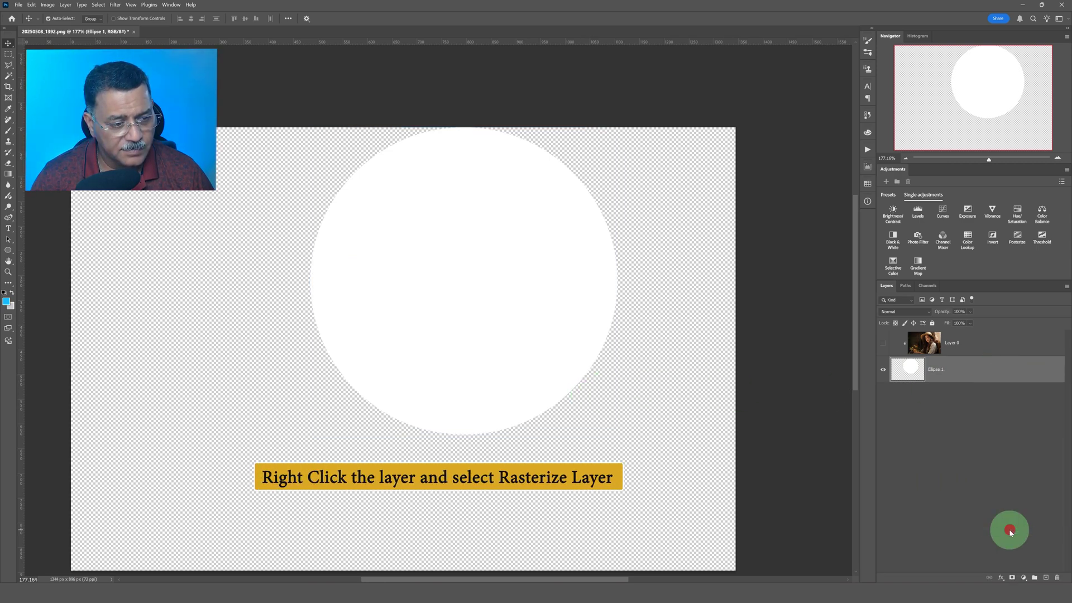
# - Choose the Brush tool, reset the default colours and set the foreground colour to white
pyautogui.click(8, 132)
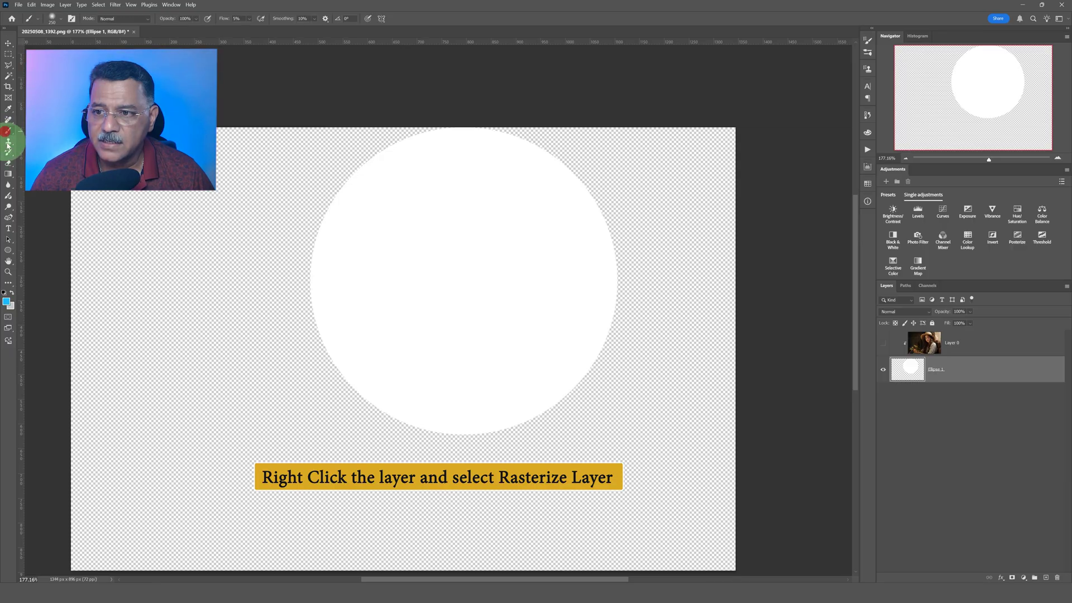
pyautogui.click(9, 293)
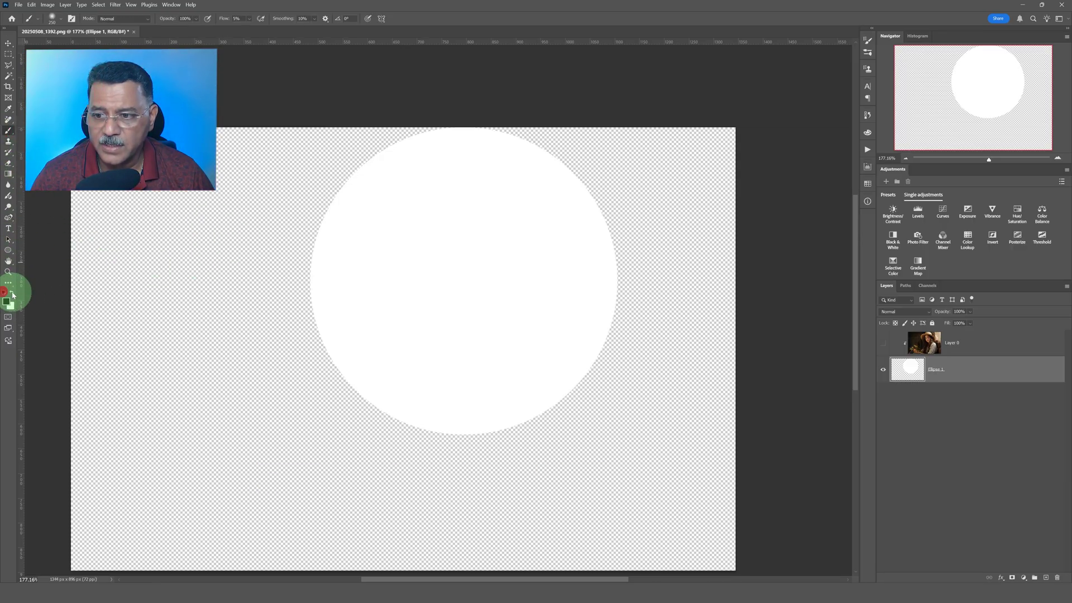
pyautogui.click(7, 302)
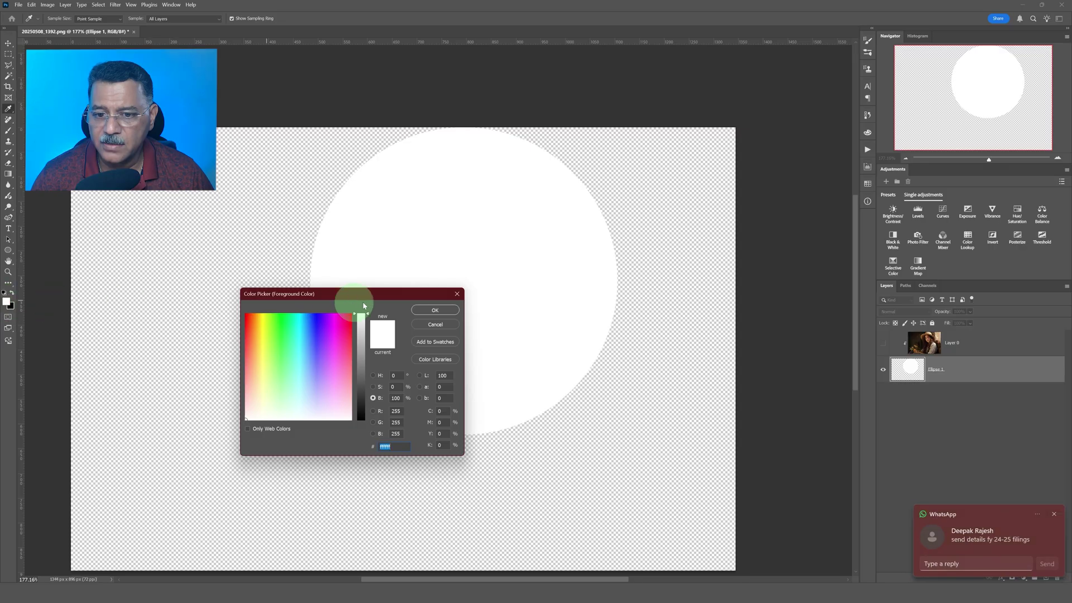
pyautogui.click(442, 309)
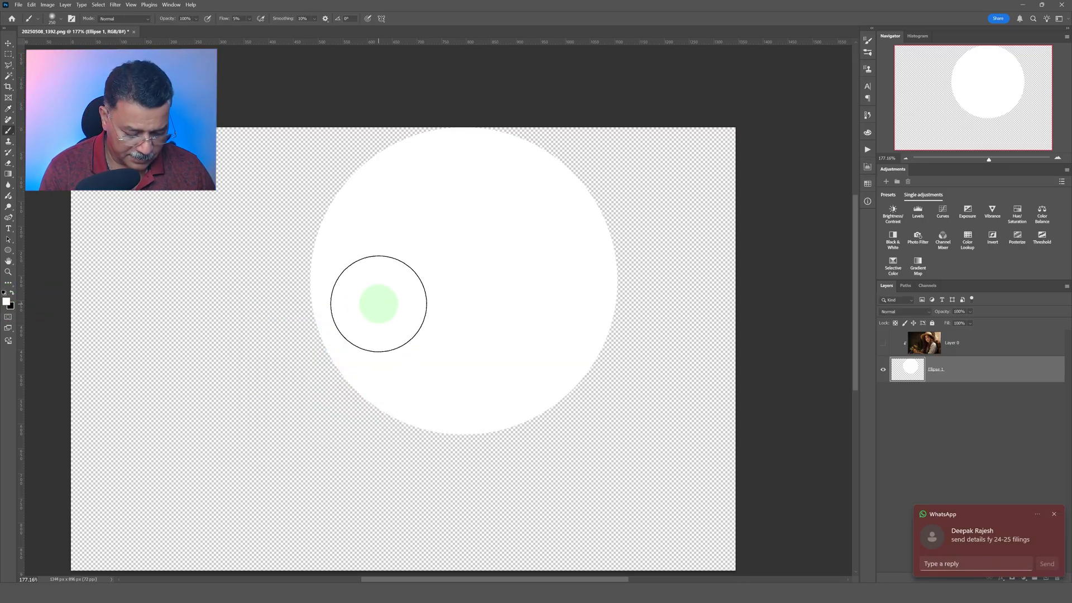
# - Shrink the brush, set its flow to 100%, and paint white outward from the circle's left and lower edges
pyautogui.press('[')
pyautogui.press('[')
pyautogui.press('[')
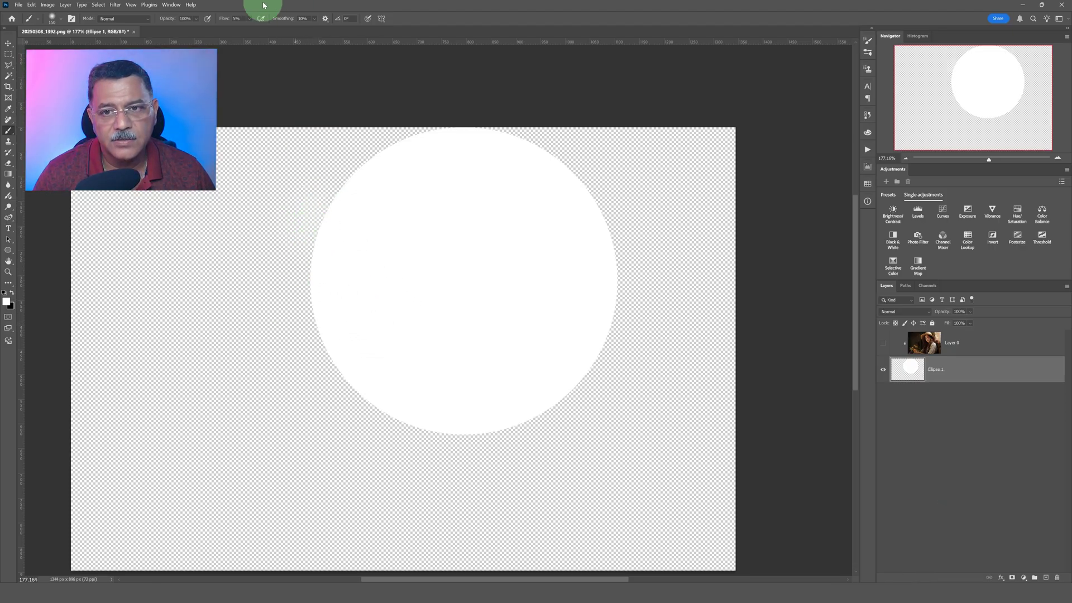
pyautogui.moveTo(224, 18); pyautogui.dragTo(383, 19)
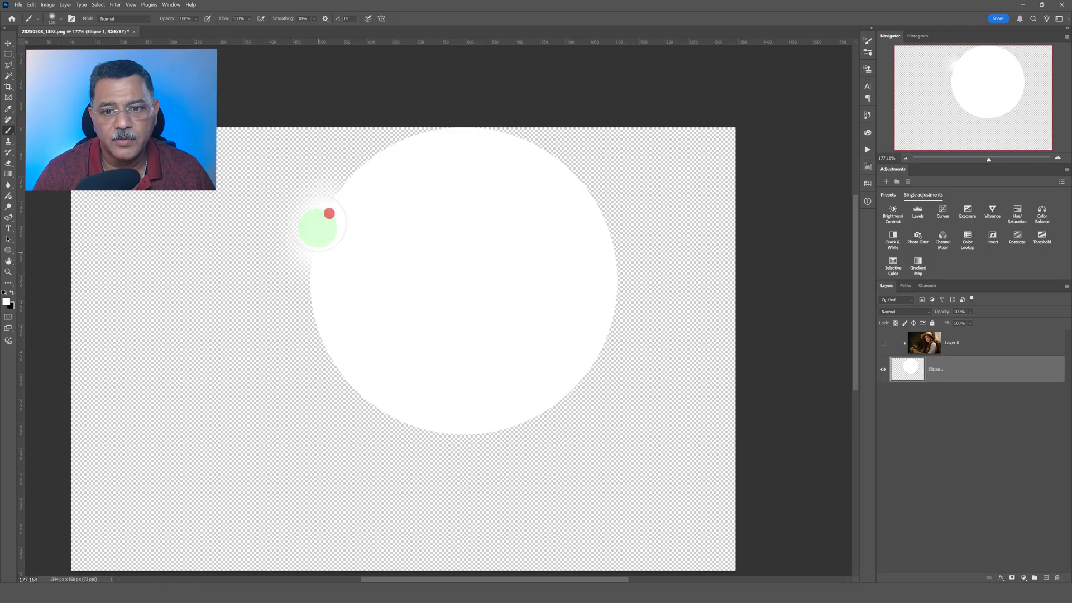
pyautogui.moveTo(317, 227)
pyautogui.mouseDown()
pyautogui.moveTo(293, 290)
pyautogui.moveTo(296, 211)
pyautogui.moveTo(310, 332)
pyautogui.moveTo(344, 405)
pyautogui.moveTo(385, 423)
pyautogui.moveTo(390, 436)
pyautogui.moveTo(302, 430)
pyautogui.moveTo(386, 470)
pyautogui.moveTo(567, 442)
pyautogui.moveTo(612, 472)
pyautogui.moveTo(552, 394)
pyautogui.moveTo(399, 358)
pyautogui.moveTo(180, 192)
pyautogui.moveTo(127, 193)
pyautogui.moveTo(292, 356)
pyautogui.moveTo(457, 451)
pyautogui.mouseUp()
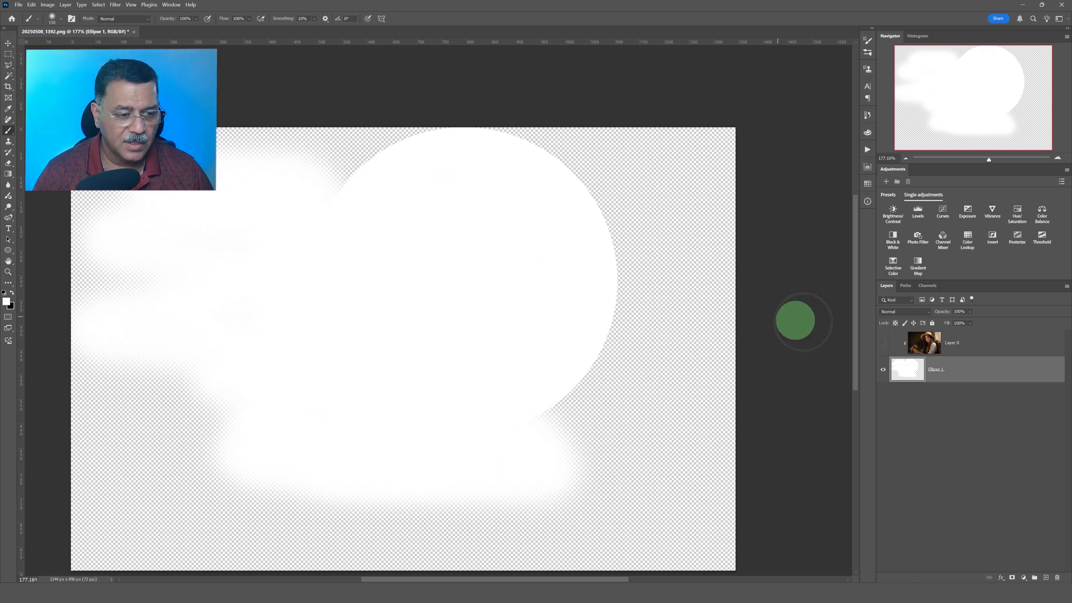
# - Show the clipped portrait layer and paint more white on the circle's layer to reveal the portrait's surroundings
pyautogui.click(884, 344)
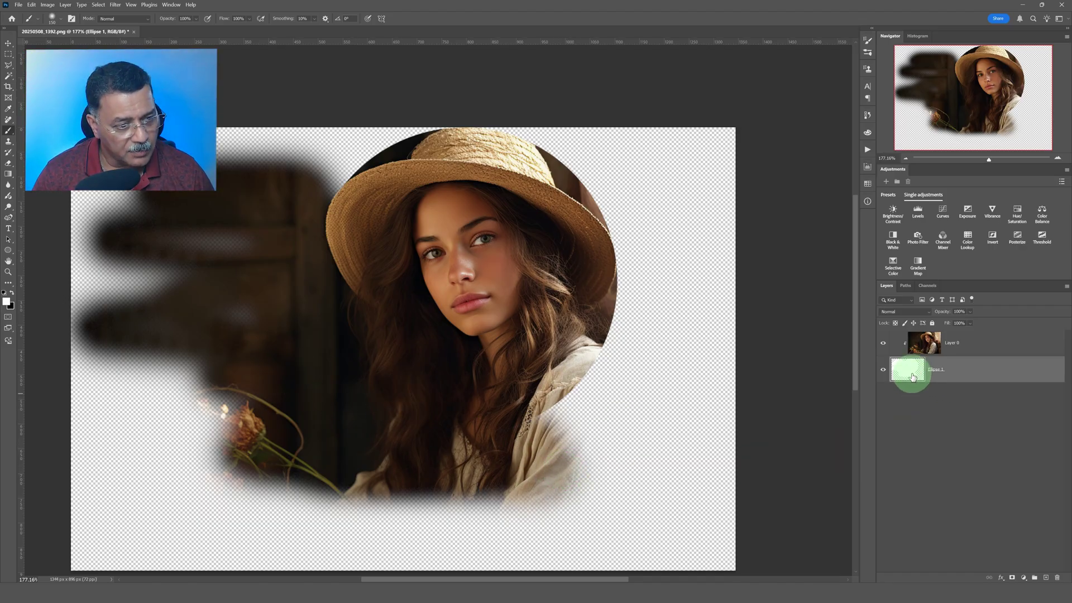
pyautogui.moveTo(581, 411)
pyautogui.mouseDown()
pyautogui.moveTo(546, 445)
pyautogui.moveTo(556, 467)
pyautogui.moveTo(561, 368)
pyautogui.moveTo(570, 337)
pyautogui.moveTo(599, 320)
pyautogui.moveTo(567, 283)
pyautogui.moveTo(573, 320)
pyautogui.moveTo(518, 152)
pyautogui.moveTo(466, 140)
pyautogui.moveTo(314, 194)
pyautogui.moveTo(244, 176)
pyautogui.moveTo(184, 188)
pyautogui.mouseUp()
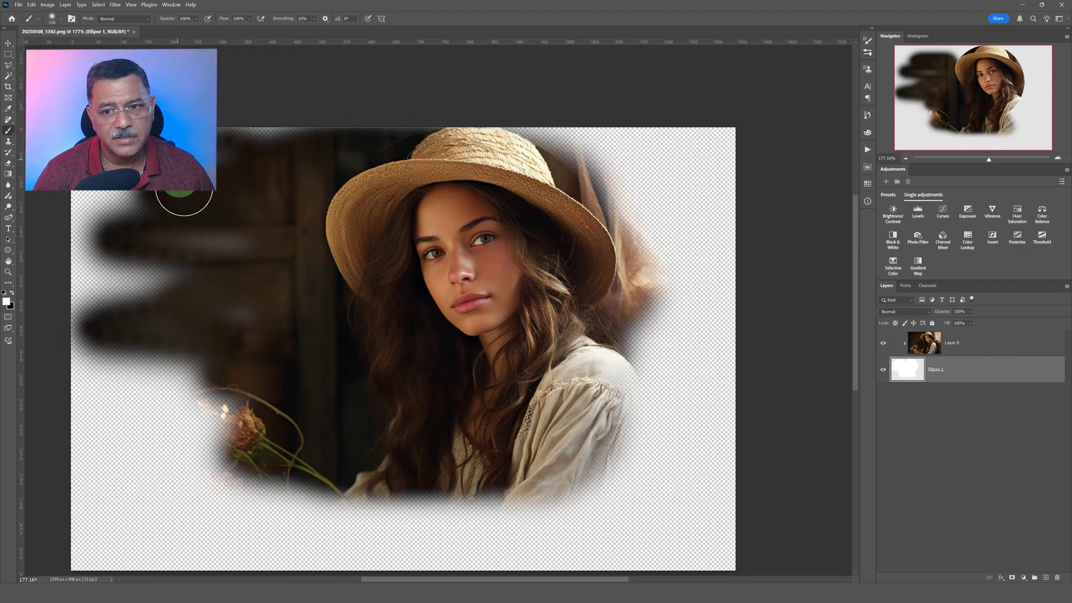
pyautogui.moveTo(115, 215)
pyautogui.mouseDown()
pyautogui.moveTo(115, 277)
pyautogui.moveTo(235, 400)
pyautogui.moveTo(263, 445)
pyautogui.moveTo(372, 522)
pyautogui.moveTo(382, 546)
pyautogui.moveTo(477, 544)
pyautogui.moveTo(495, 513)
pyautogui.moveTo(505, 434)
pyautogui.moveTo(546, 366)
pyautogui.moveTo(542, 270)
pyautogui.moveTo(571, 260)
pyautogui.moveTo(667, 318)
pyautogui.moveTo(580, 448)
pyautogui.moveTo(524, 322)
pyautogui.moveTo(611, 430)
pyautogui.moveTo(434, 460)
pyautogui.moveTo(650, 421)
pyautogui.moveTo(526, 531)
pyautogui.moveTo(398, 509)
pyautogui.moveTo(430, 536)
pyautogui.moveTo(271, 439)
pyautogui.moveTo(341, 504)
pyautogui.moveTo(190, 374)
pyautogui.moveTo(256, 516)
pyautogui.moveTo(129, 318)
pyautogui.moveTo(131, 439)
pyautogui.moveTo(156, 198)
pyautogui.moveTo(59, 221)
pyautogui.moveTo(385, 158)
pyautogui.mouseUp()
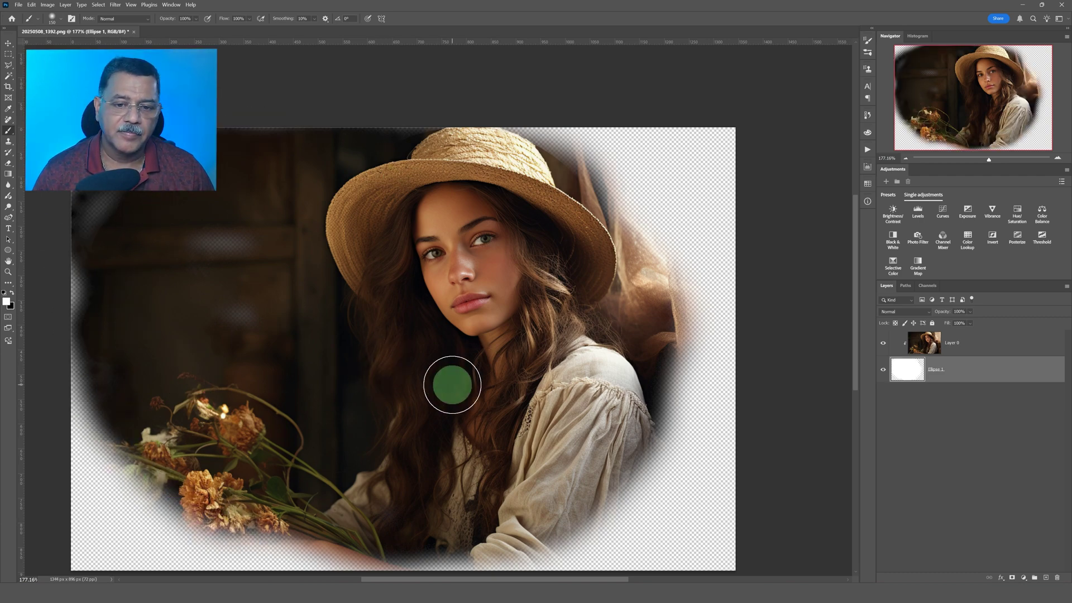
# - Enlarge the brush and paint the circle's layer further to reveal the outer areas of the portrait
pyautogui.press(']')
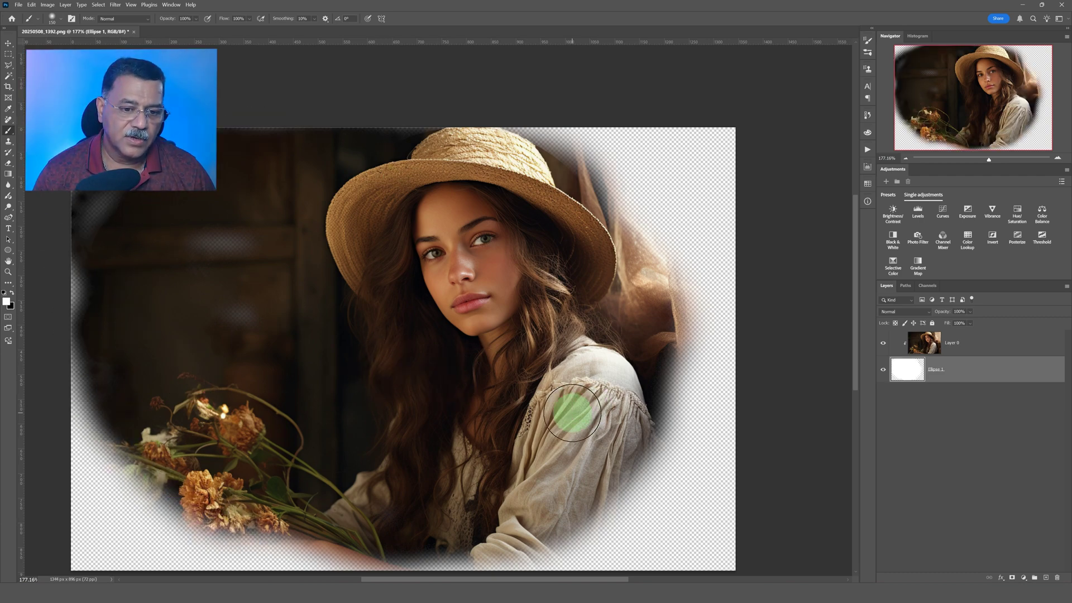
pyautogui.press(']')
pyautogui.press(']')
pyautogui.press(']')
pyautogui.press(']')
pyautogui.press(']')
pyautogui.moveTo(575, 292)
pyautogui.mouseDown()
pyautogui.moveTo(565, 220)
pyautogui.moveTo(580, 351)
pyautogui.moveTo(565, 431)
pyautogui.mouseUp()
pyautogui.moveTo(360, 506)
pyautogui.mouseDown()
pyautogui.moveTo(127, 227)
pyautogui.moveTo(254, 146)
pyautogui.moveTo(493, 517)
pyautogui.moveTo(546, 499)
pyautogui.mouseUp()
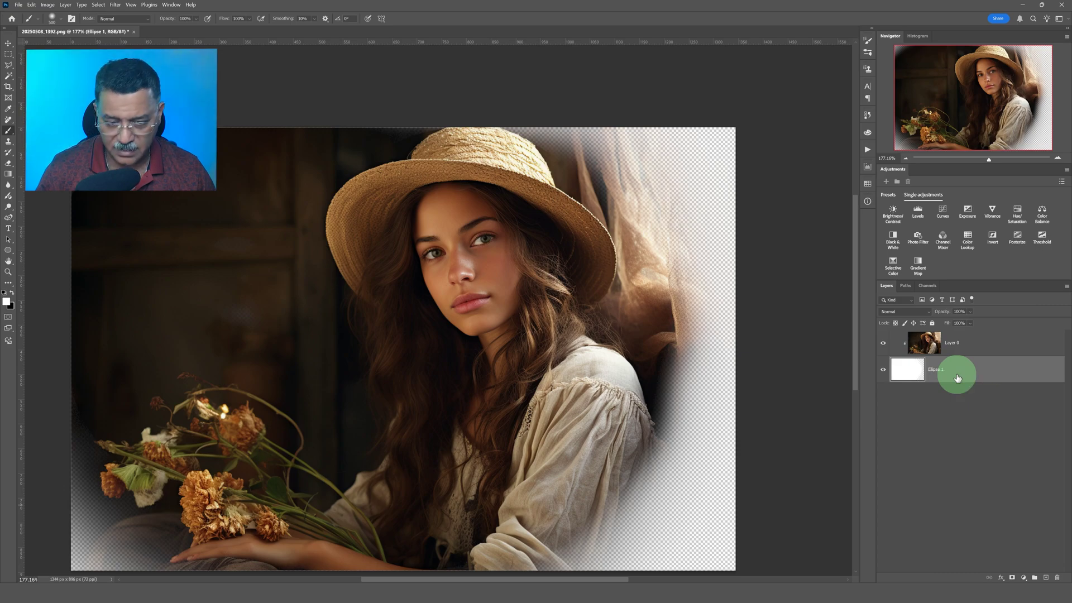
# - Undo the edits step by step back to the original image with only its Background layer
pyautogui.hotkey('ctrl', 'z')
pyautogui.hotkey('ctrl', 'z')
pyautogui.hotkey('ctrl', 'z')
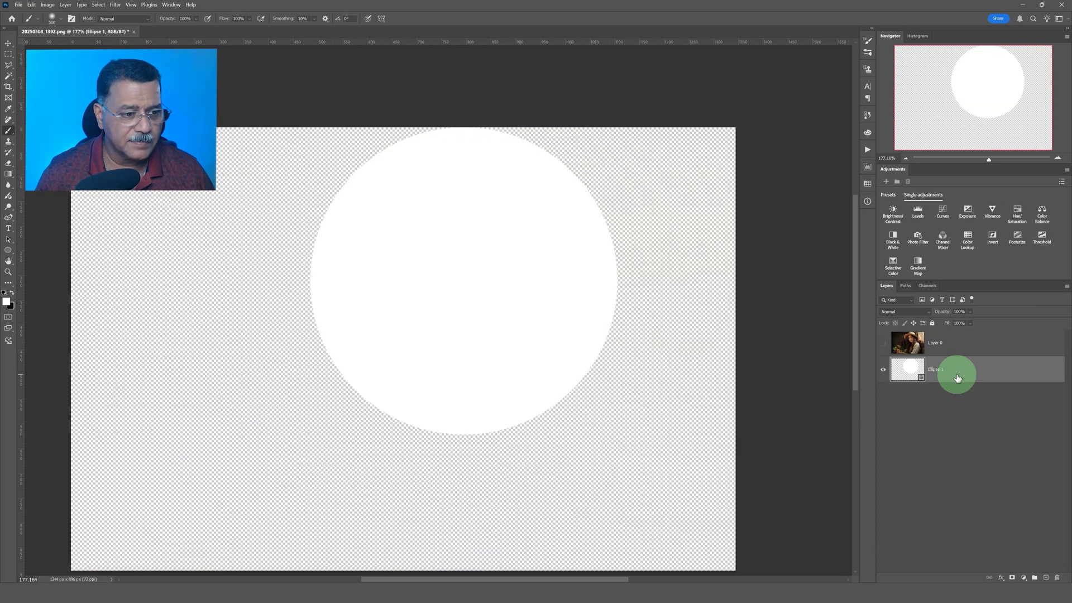
pyautogui.hotkey('ctrl', 'z')
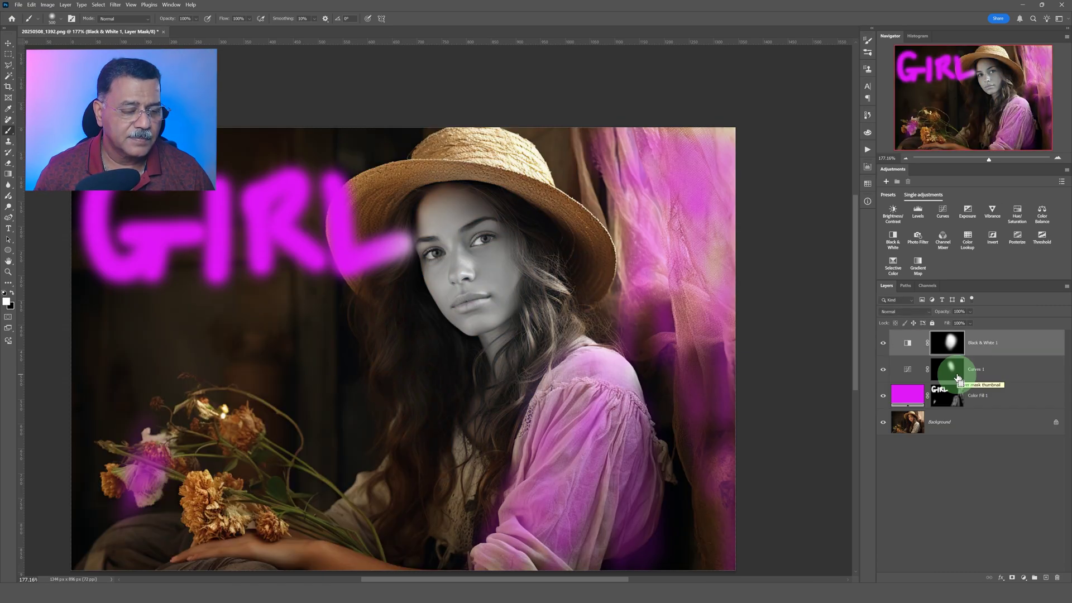
pyautogui.hotkey('ctrl', 'z')
pyautogui.hotkey('ctrl', 'z')
pyautogui.hotkey('ctrl', 'z')
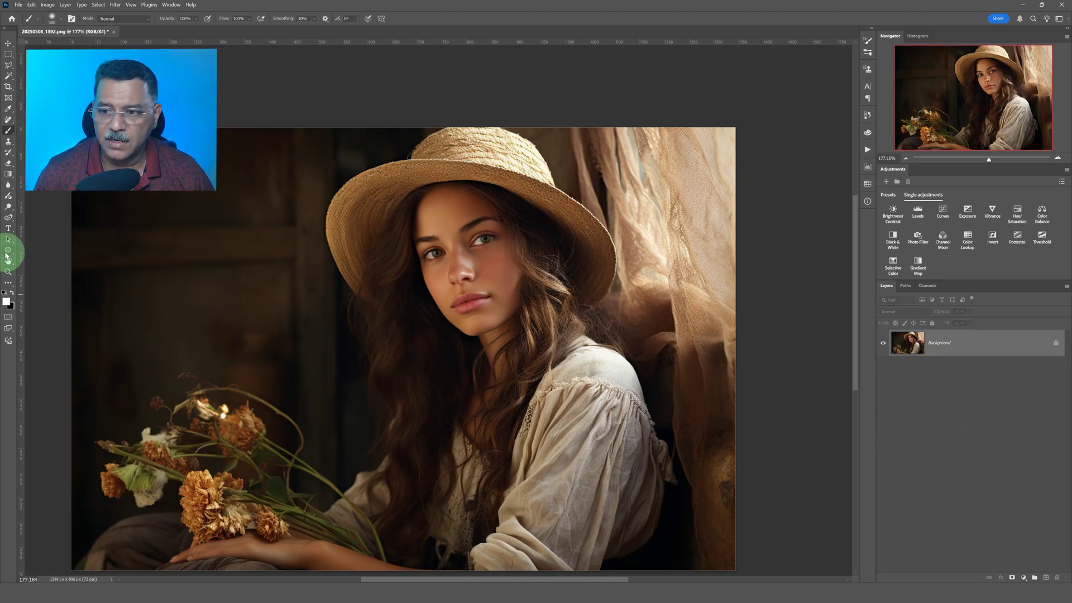
# - Draw a white nine-sided polygon shape about 550 px wide and move it over the woman's face
pyautogui.moveTo(7, 257); pyautogui.dragTo(34, 266)
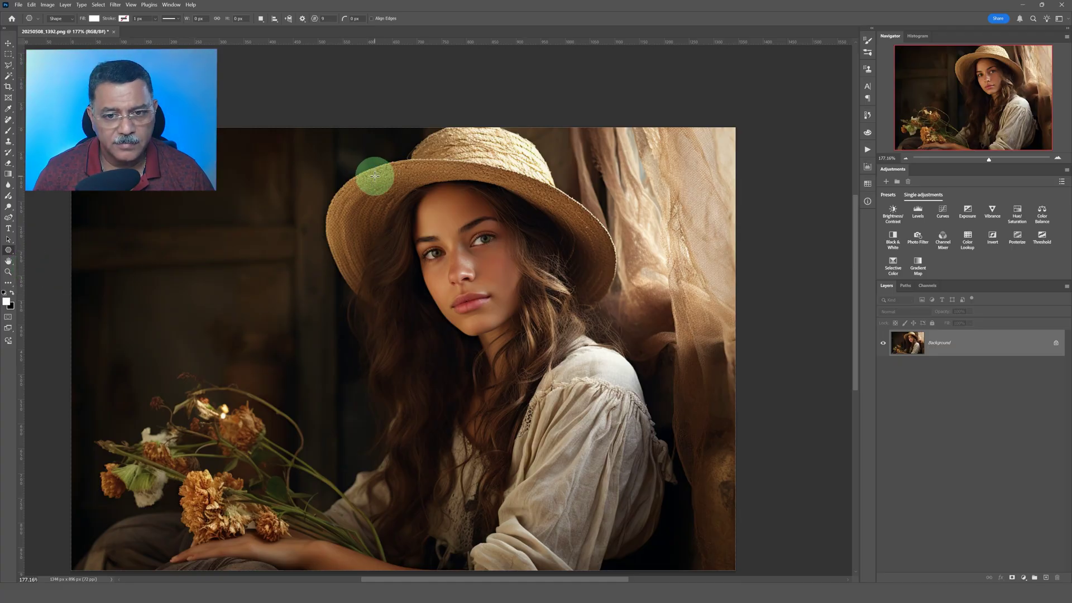
pyautogui.moveTo(391, 190); pyautogui.dragTo(660, 445)
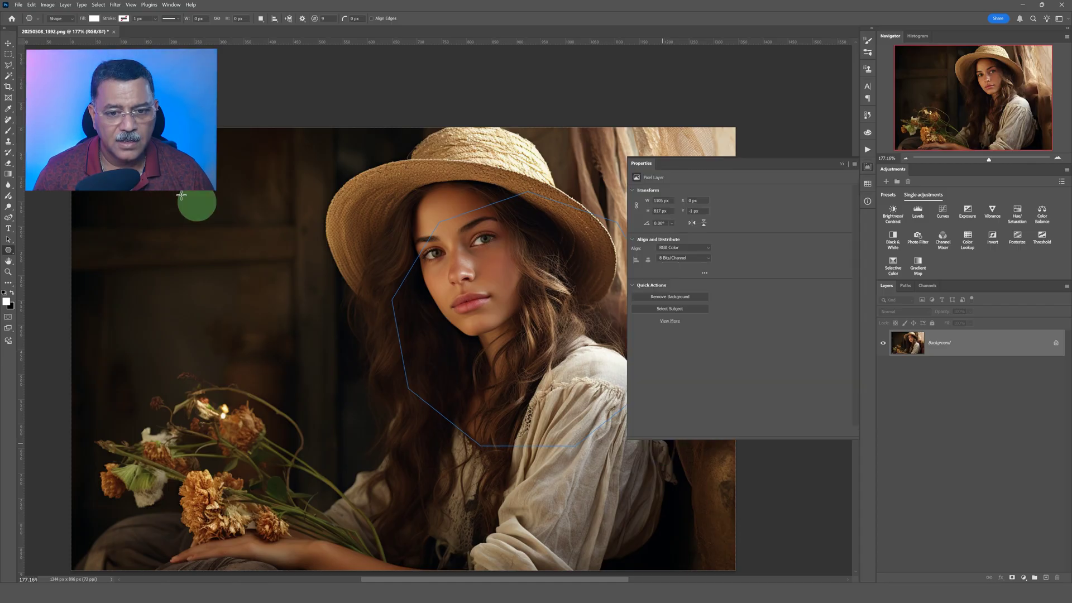
pyautogui.click(8, 43)
pyautogui.moveTo(501, 279); pyautogui.dragTo(438, 232)
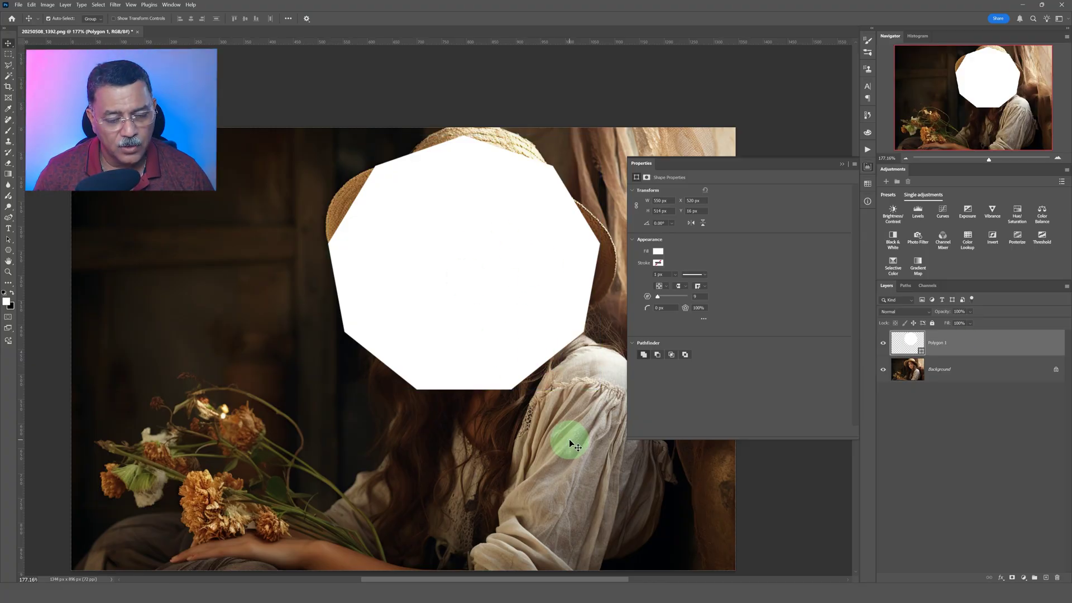
# - Unlock the Background layer and place it above the polygon's layer
pyautogui.click(1056, 373)
pyautogui.moveTo(956, 373); pyautogui.dragTo(946, 340)
pyautogui.click(938, 368)
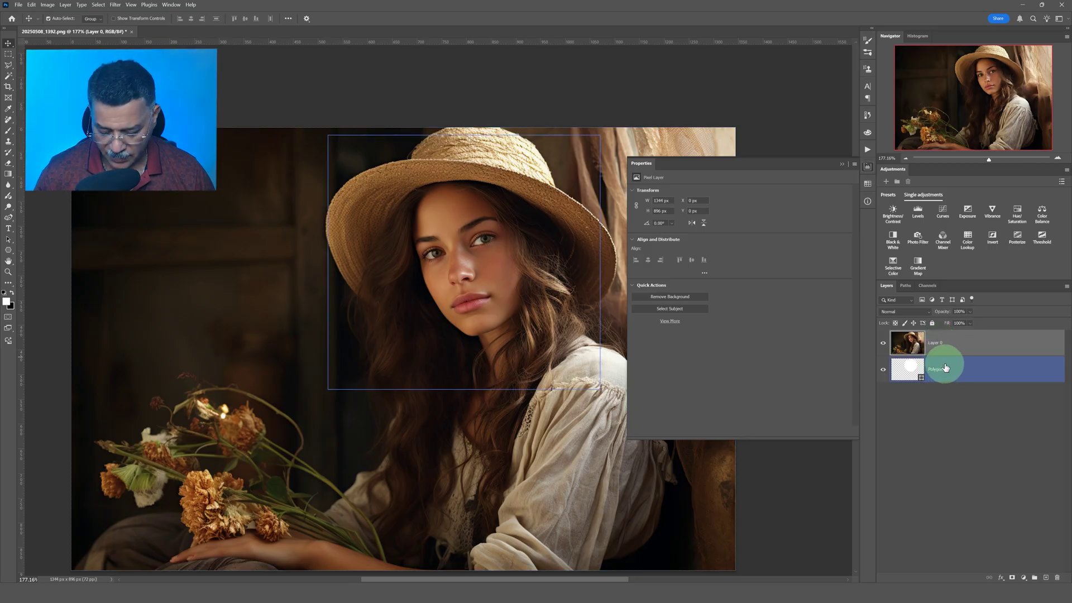
# - Clip the portrait layer to the polygon with a clipping mask and reposition the portrait inside it
pyautogui.click(943, 351)
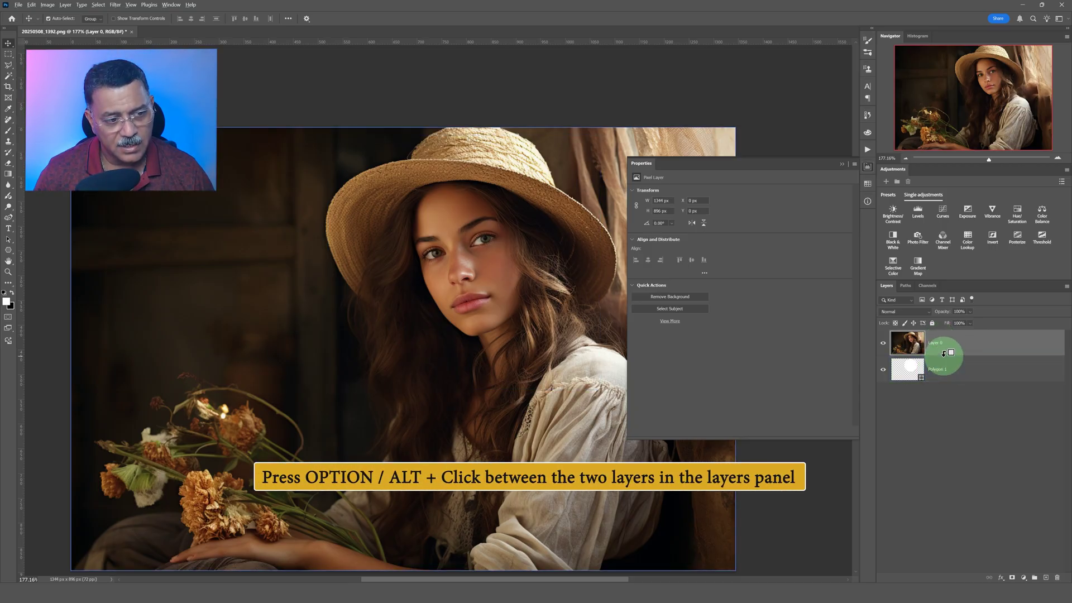
pyautogui.keyDown('alt'); pyautogui.click(943, 352); pyautogui.keyUp('alt')
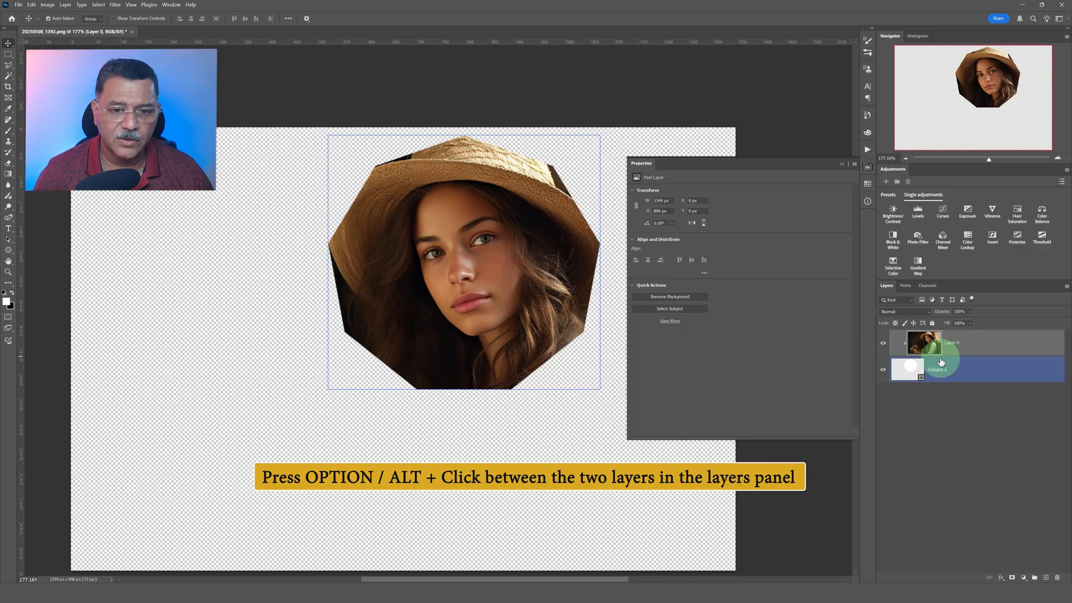
pyautogui.click(497, 321)
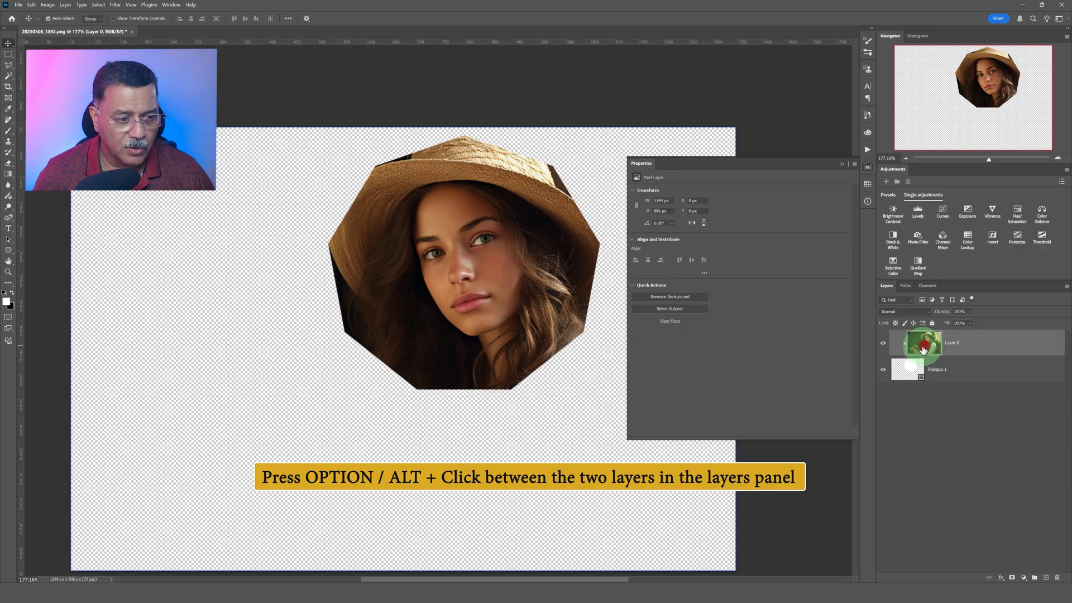
pyautogui.moveTo(446, 256); pyautogui.dragTo(481, 303)
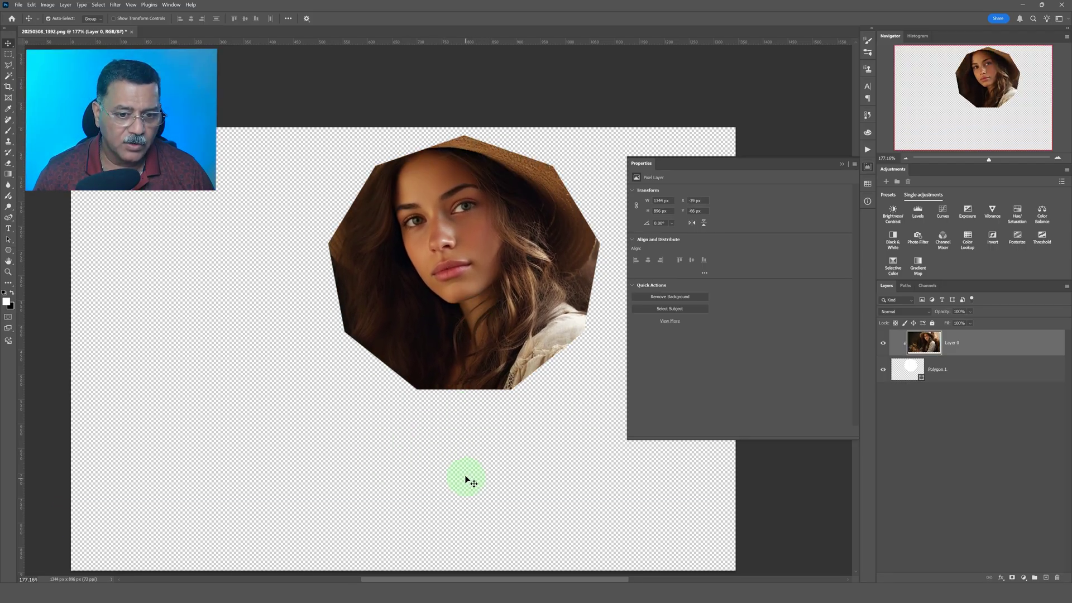
# - Try to move the polygon's layer beneath the clipped portrait
pyautogui.click(915, 378)
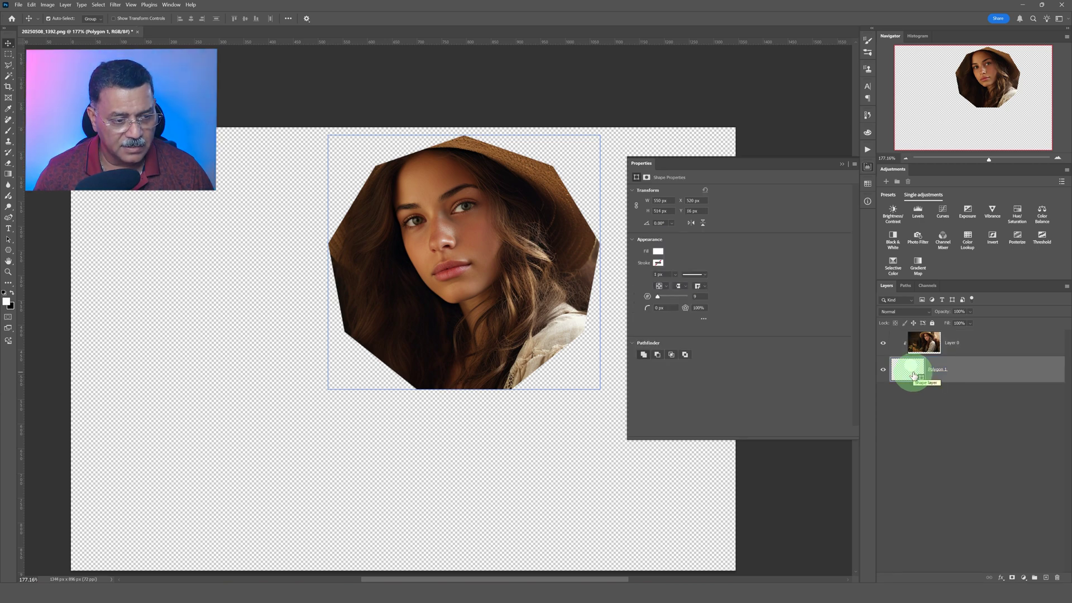
pyautogui.click(529, 301)
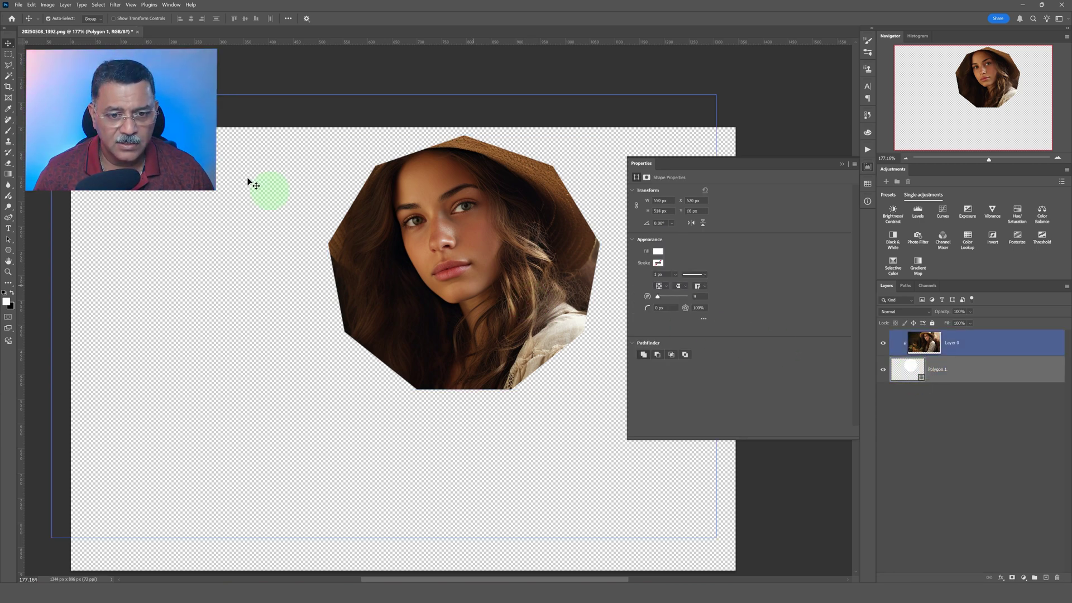
pyautogui.moveTo(543, 277)
pyautogui.mouseDown()
pyautogui.moveTo(524, 320)
pyautogui.moveTo(545, 281)
pyautogui.mouseUp()
# - Hide the portrait layer and move the polygon about 248 px left and 140 px down
pyautogui.click(908, 366)
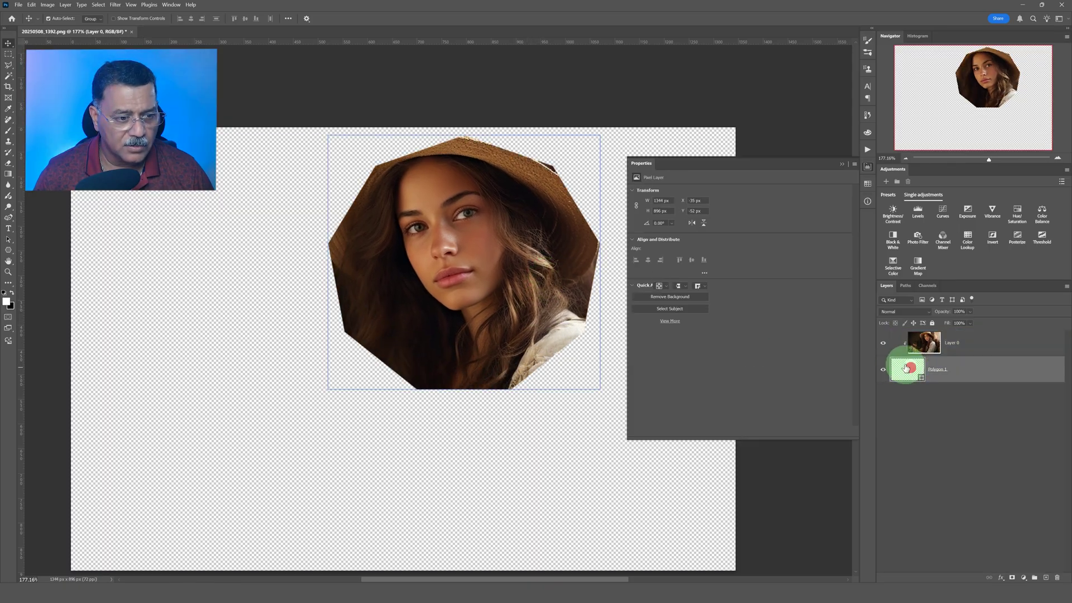
pyautogui.click(886, 347)
pyautogui.click(883, 343)
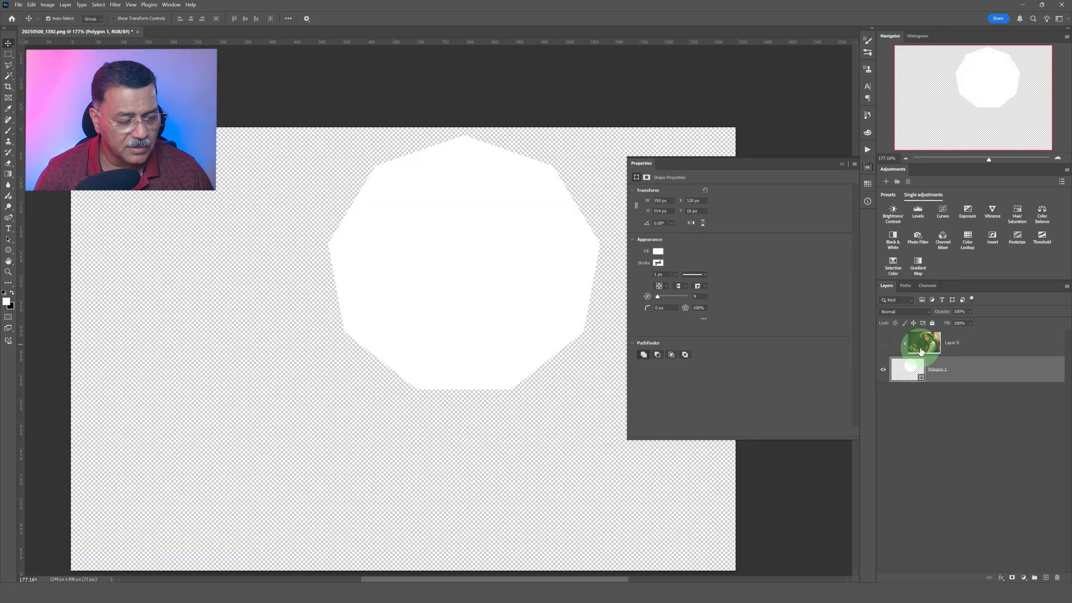
pyautogui.click(548, 303)
pyautogui.moveTo(529, 377); pyautogui.dragTo(427, 373)
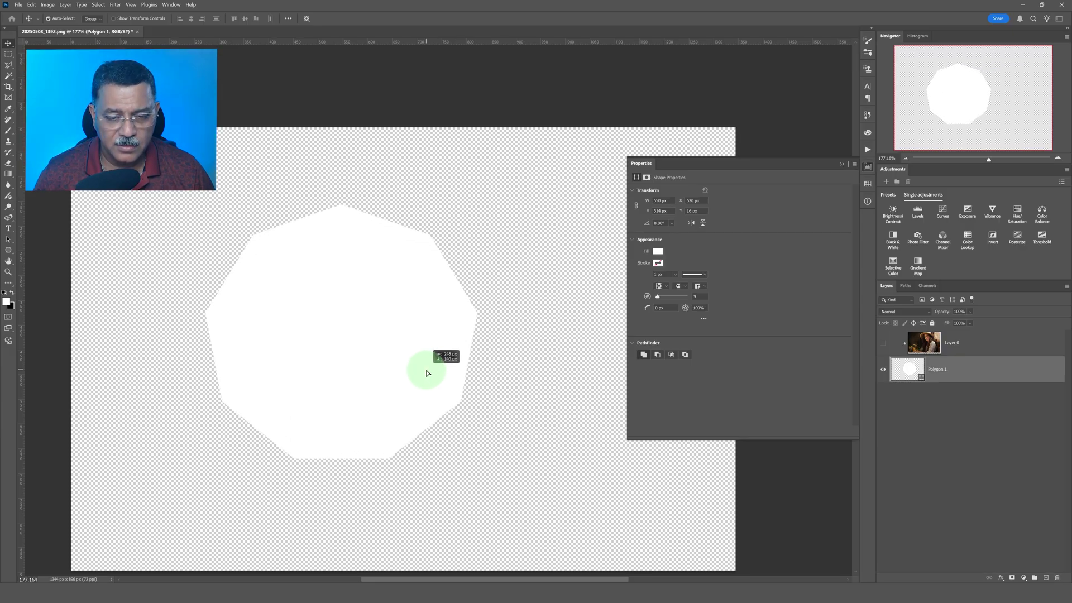
# - Show the portrait layer and move the portrait so the face sits inside the relocated polygon
pyautogui.click(885, 344)
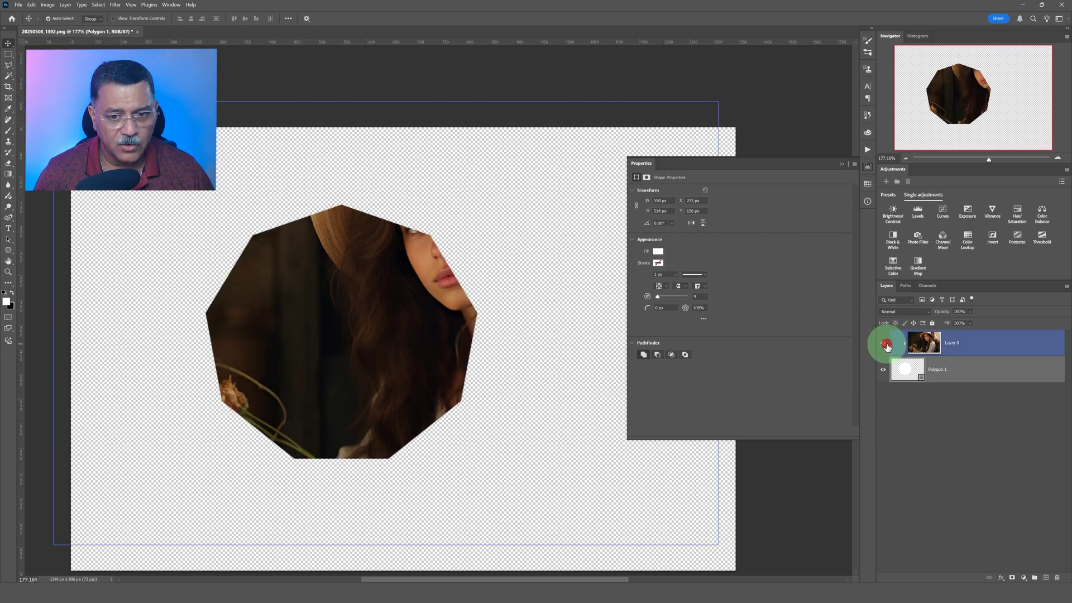
pyautogui.moveTo(454, 301); pyautogui.dragTo(339, 388)
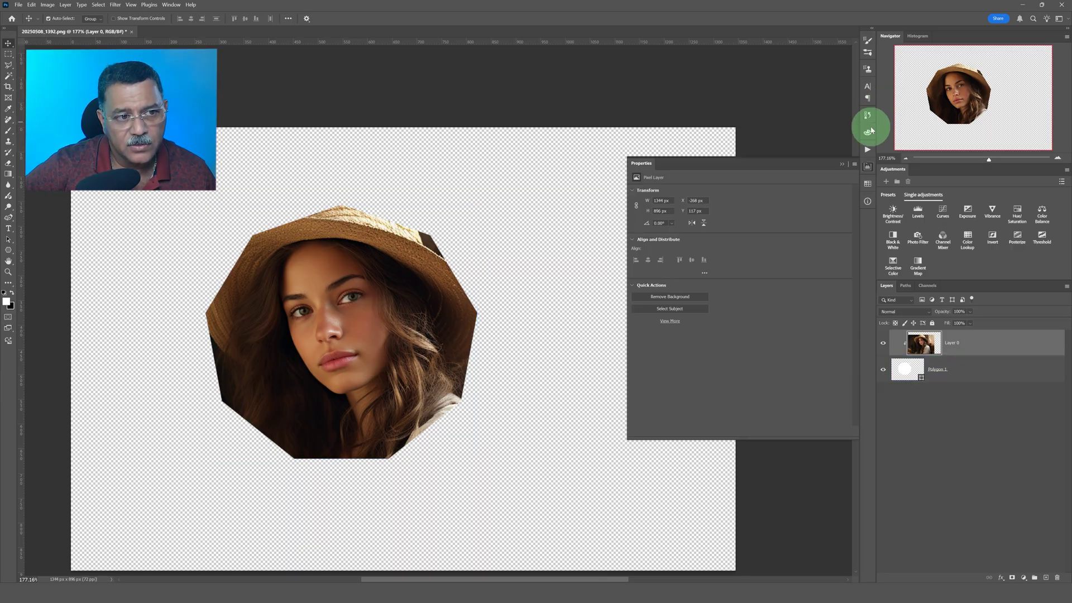
# - Revert the document to its original opening snapshot in the history and collapse the history list
pyautogui.moveTo(870, 132); pyautogui.dragTo(868, 116)
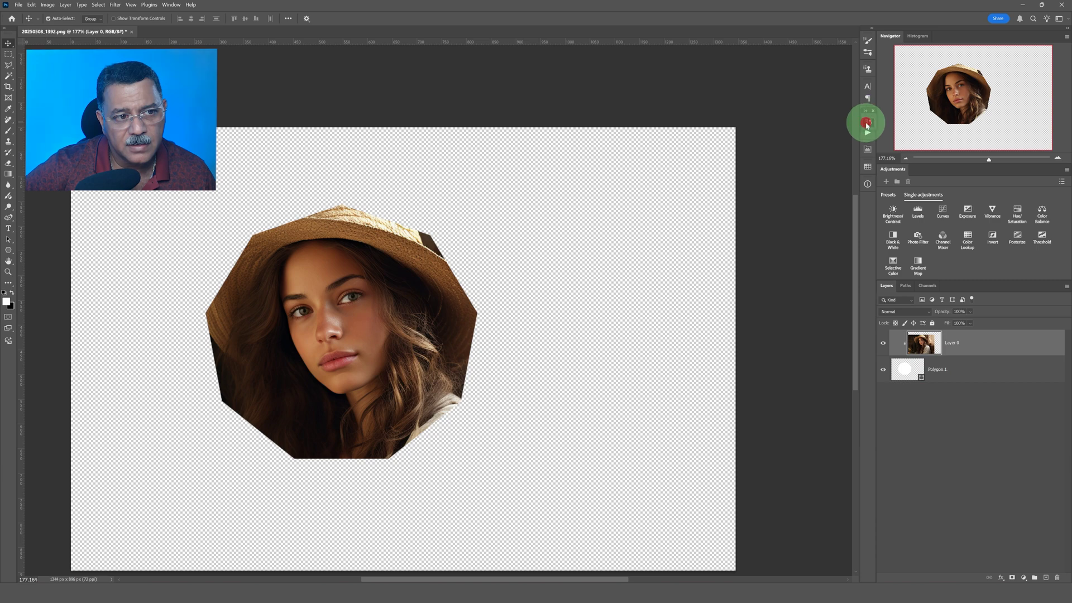
pyautogui.click(866, 122)
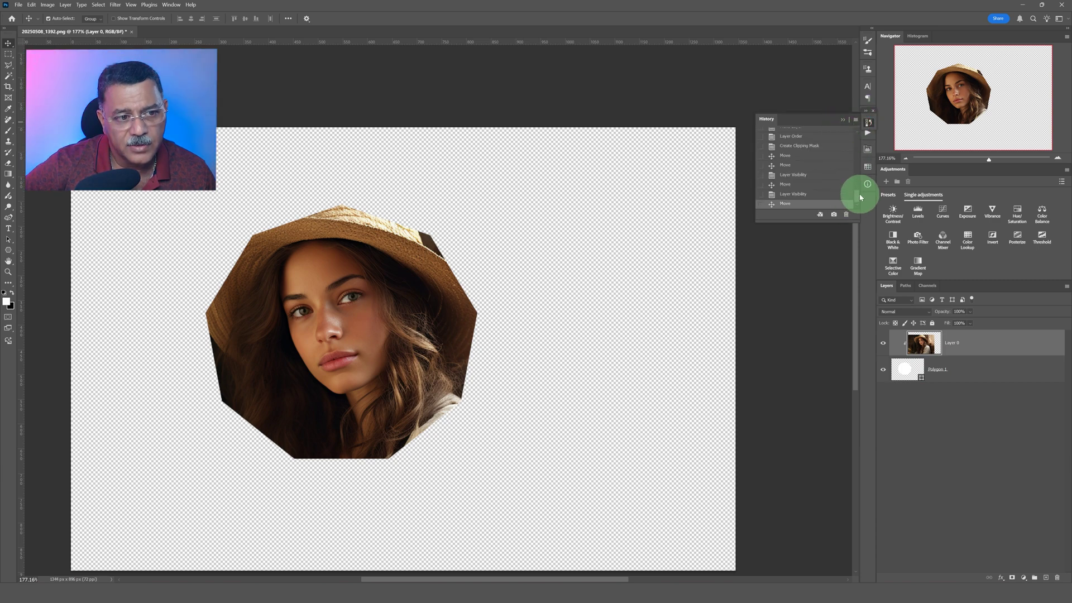
pyautogui.moveTo(858, 196); pyautogui.dragTo(859, 115)
pyautogui.click(818, 132)
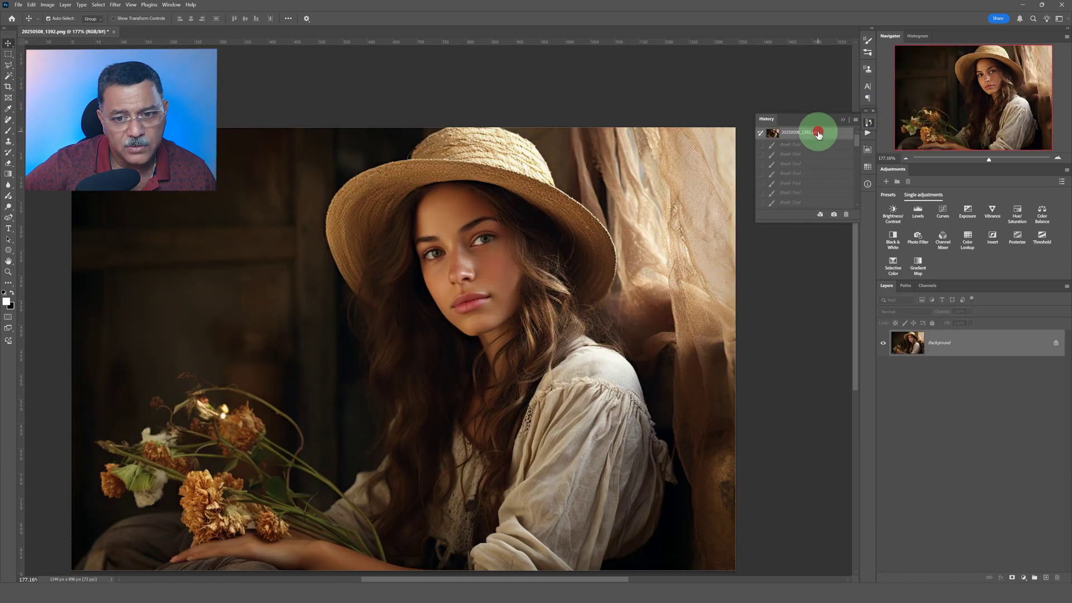
pyautogui.click(844, 119)
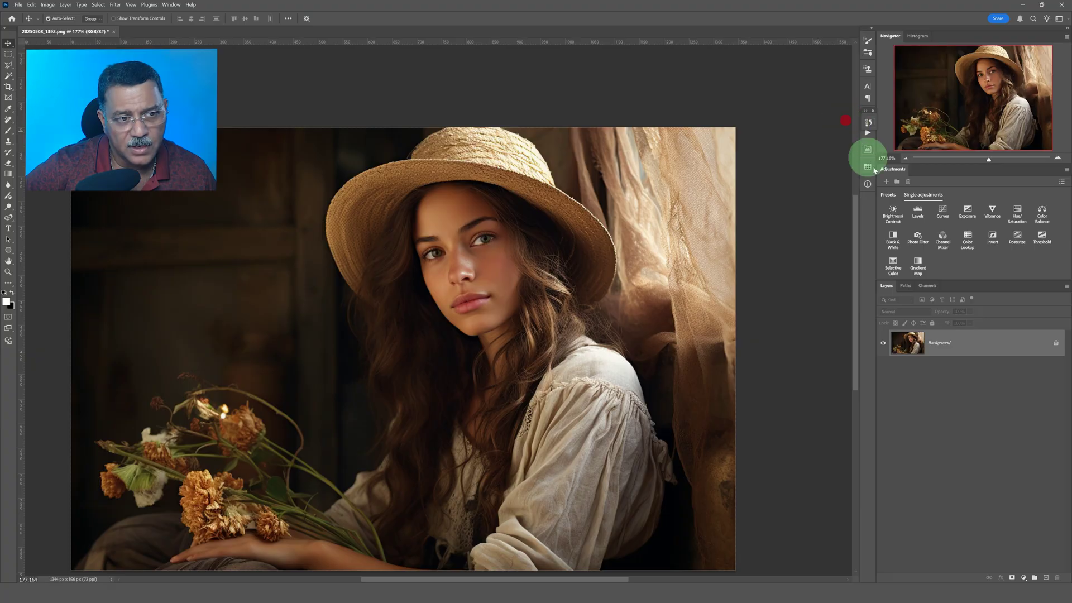
pyautogui.hotkey('ctrl', '+')
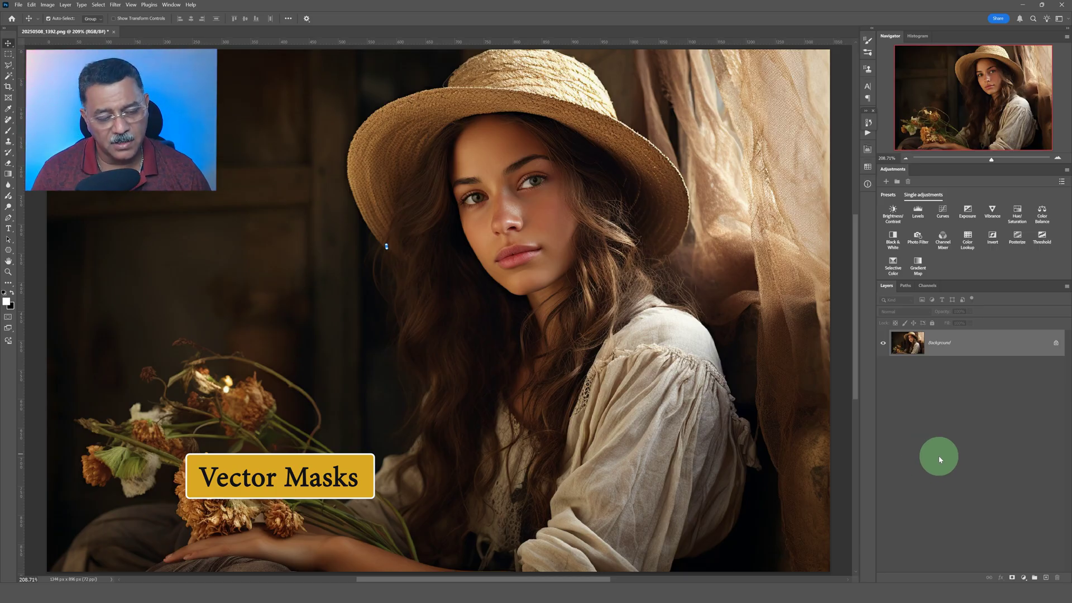
# - With the Pen tool in Path mode, trace the outer edge of the hat from the left brim tip over the crown
pyautogui.click(9, 217)
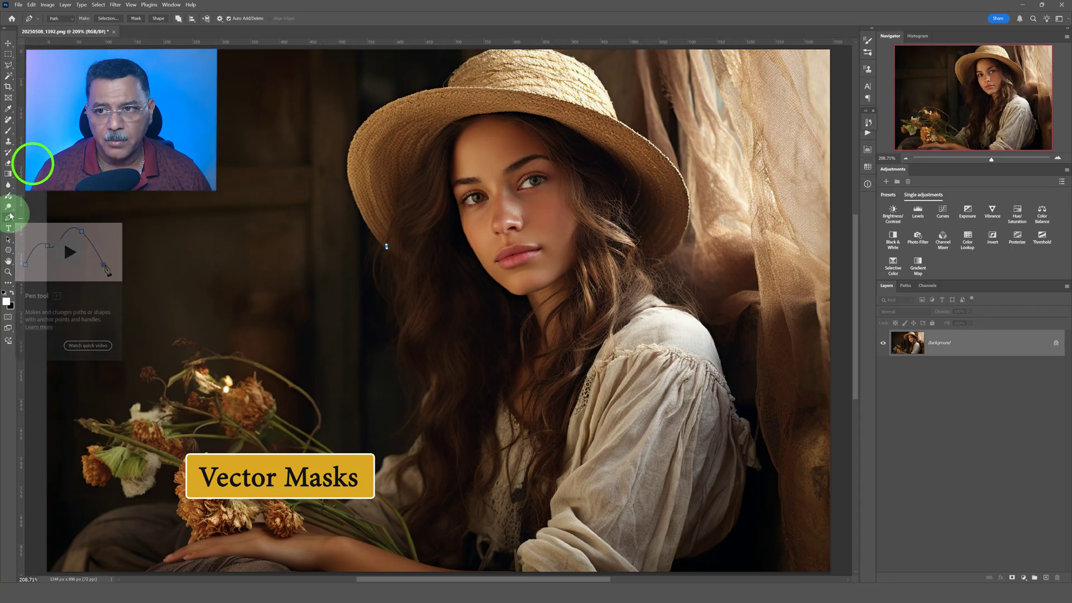
pyautogui.click(64, 19)
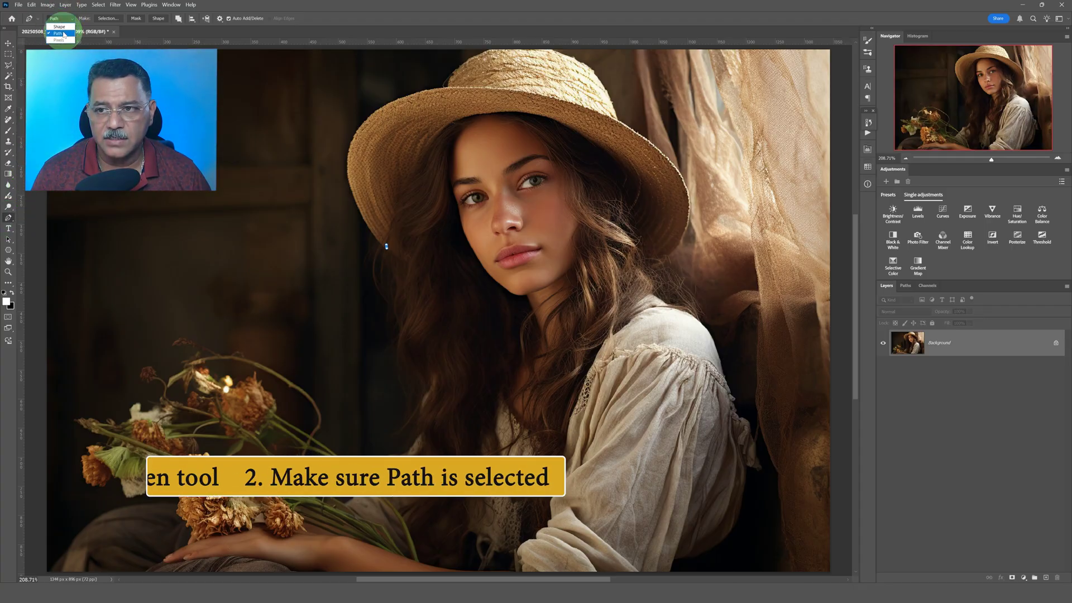
pyautogui.click(63, 34)
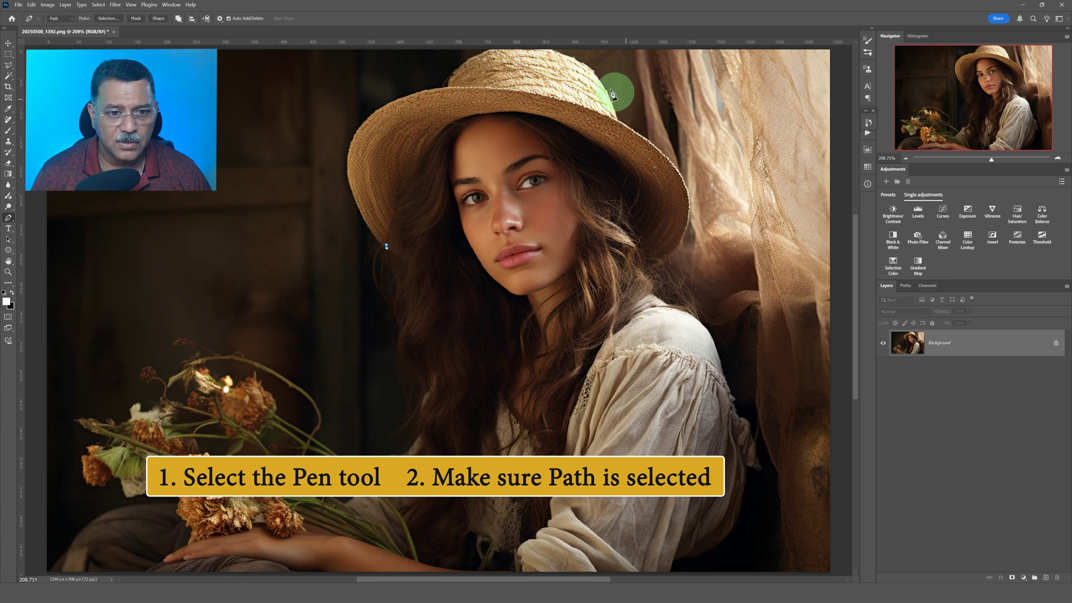
pyautogui.moveTo(449, 87); pyautogui.dragTo(458, 66)
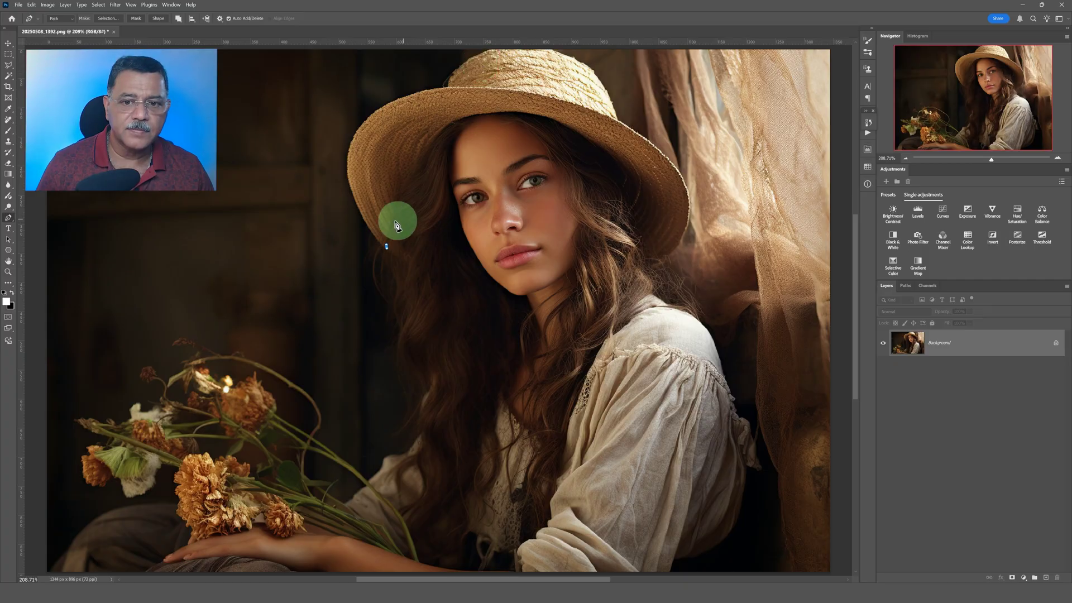
pyautogui.click(377, 237)
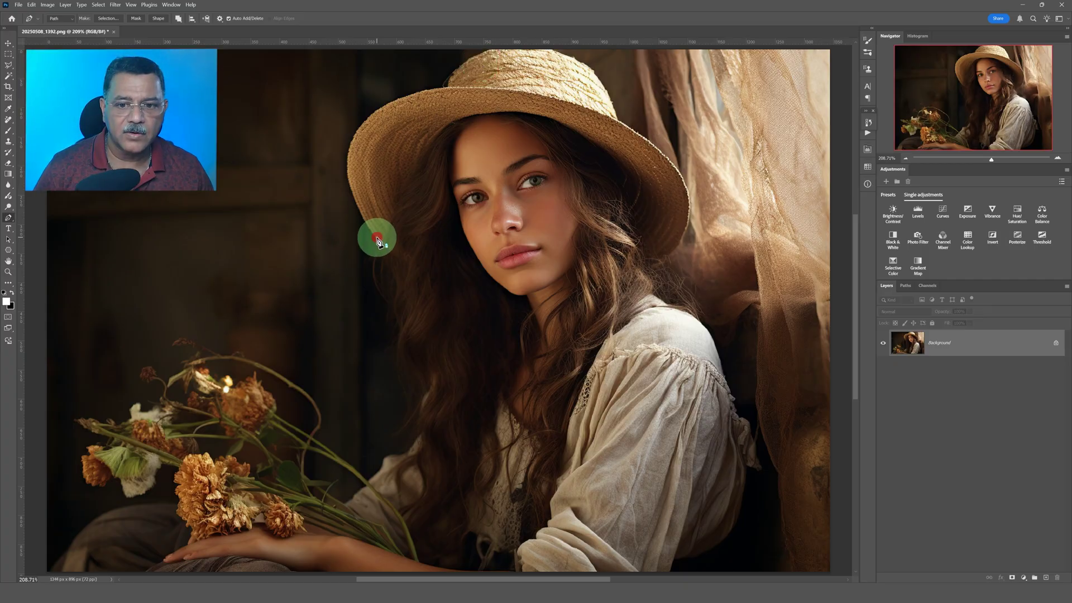
pyautogui.click(353, 183)
pyautogui.click(359, 130)
pyautogui.click(426, 91)
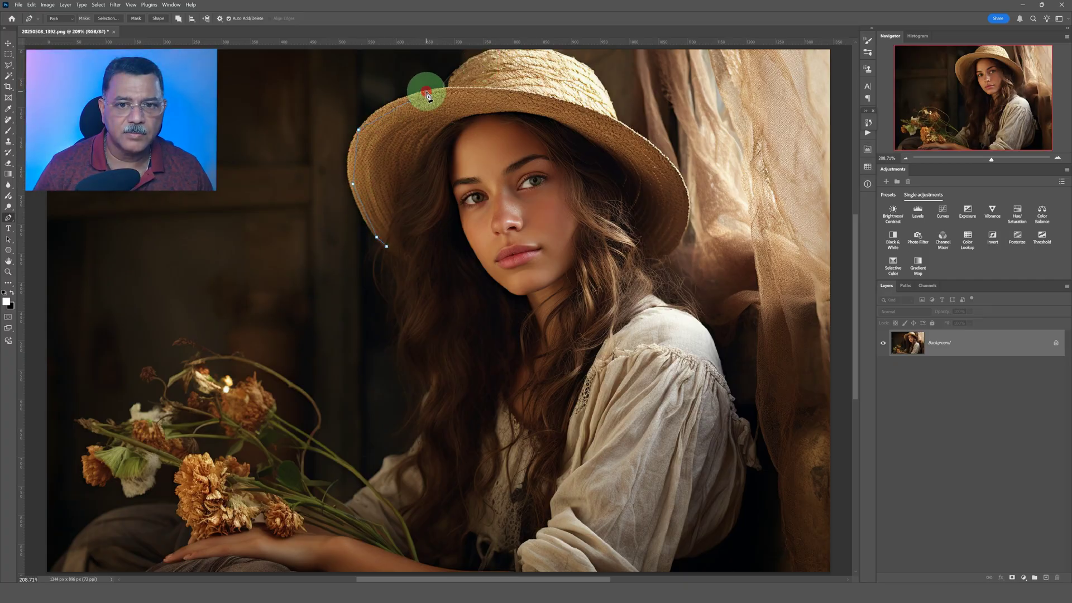
pyautogui.click(449, 88)
pyautogui.click(473, 58)
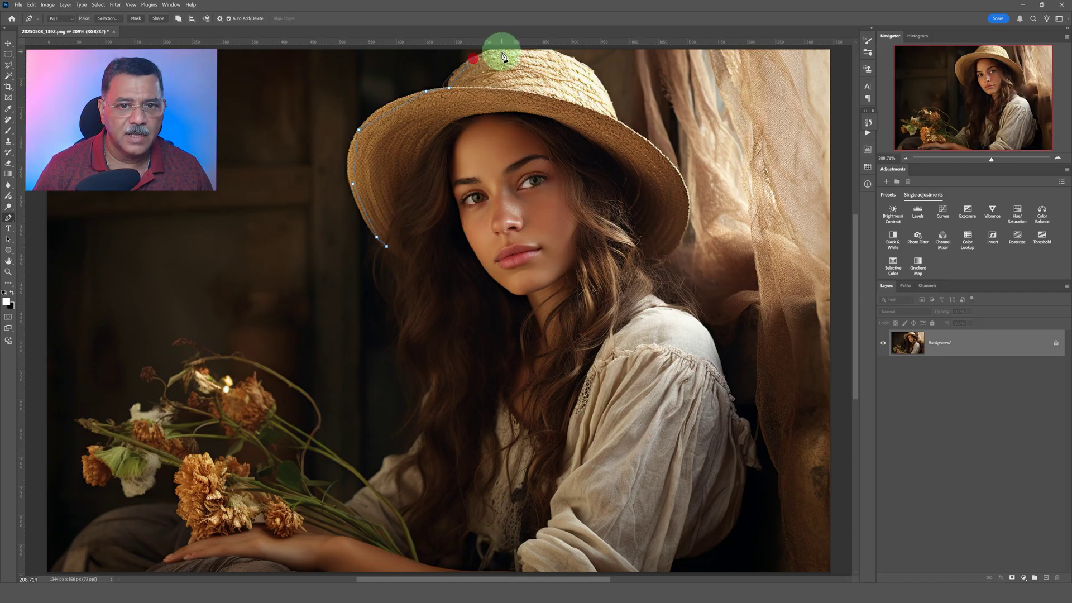
pyautogui.click(505, 51)
pyautogui.click(575, 59)
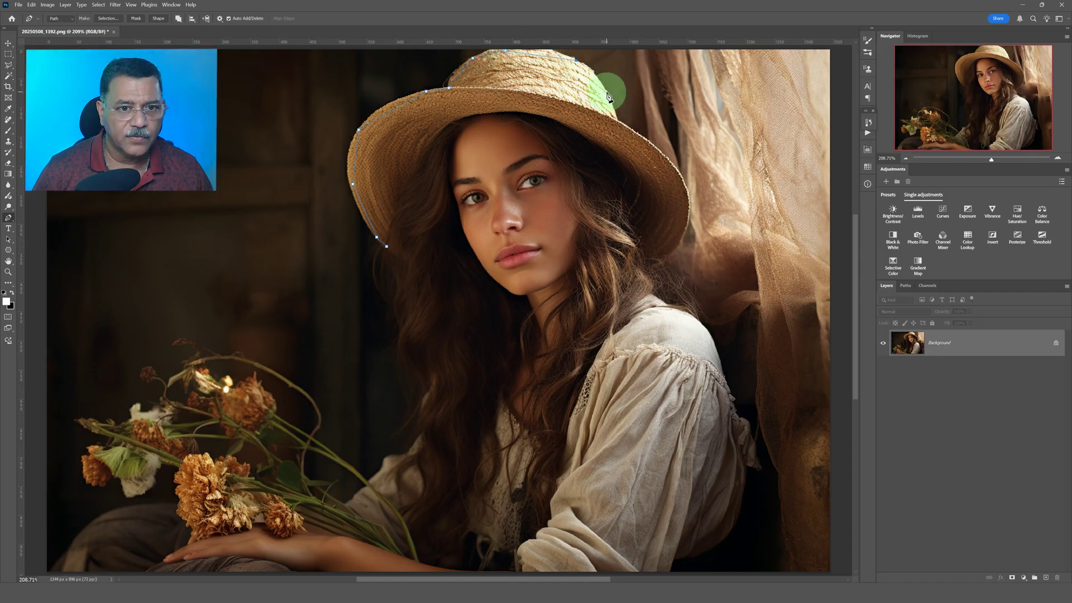
# - Continue the path around the hat's right brim and back along the inner brim edge to close it at the start
pyautogui.click(607, 92)
pyautogui.click(615, 119)
pyautogui.click(683, 180)
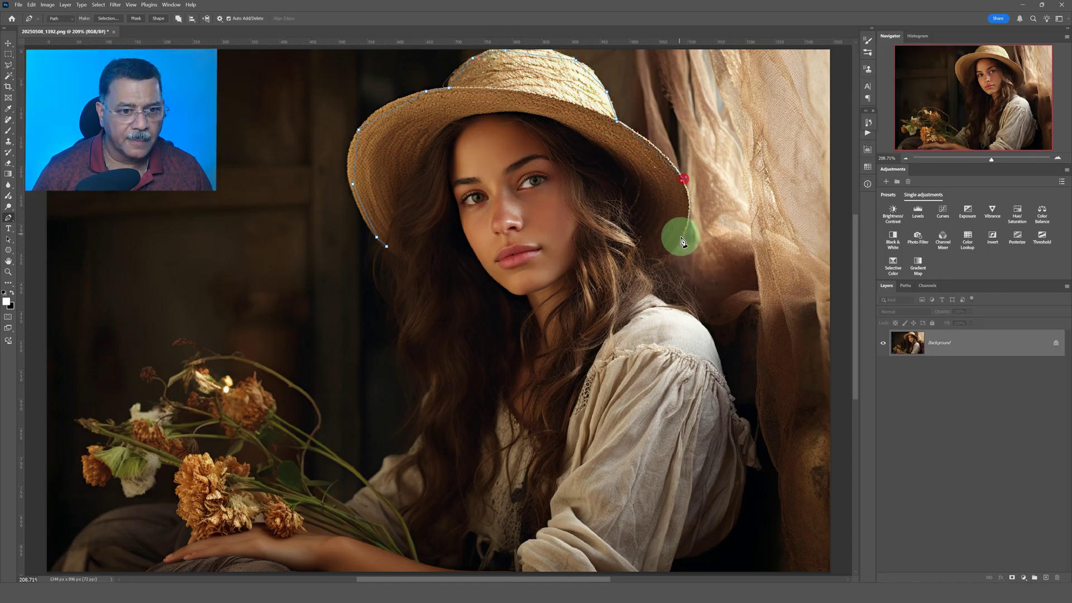
pyautogui.click(676, 252)
pyautogui.click(646, 266)
pyautogui.click(625, 225)
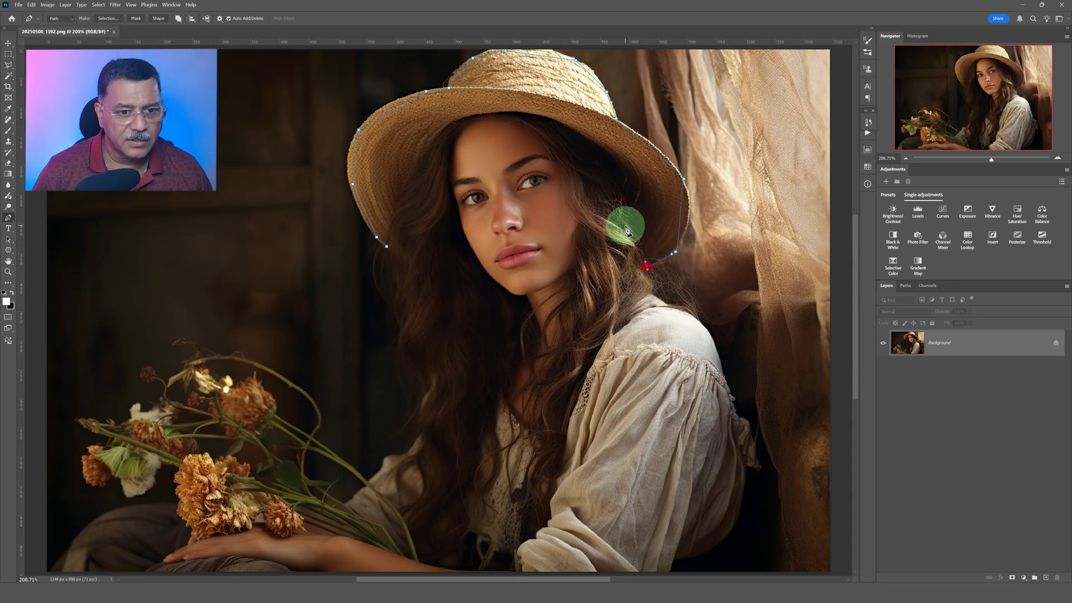
pyautogui.click(624, 176)
pyautogui.click(556, 118)
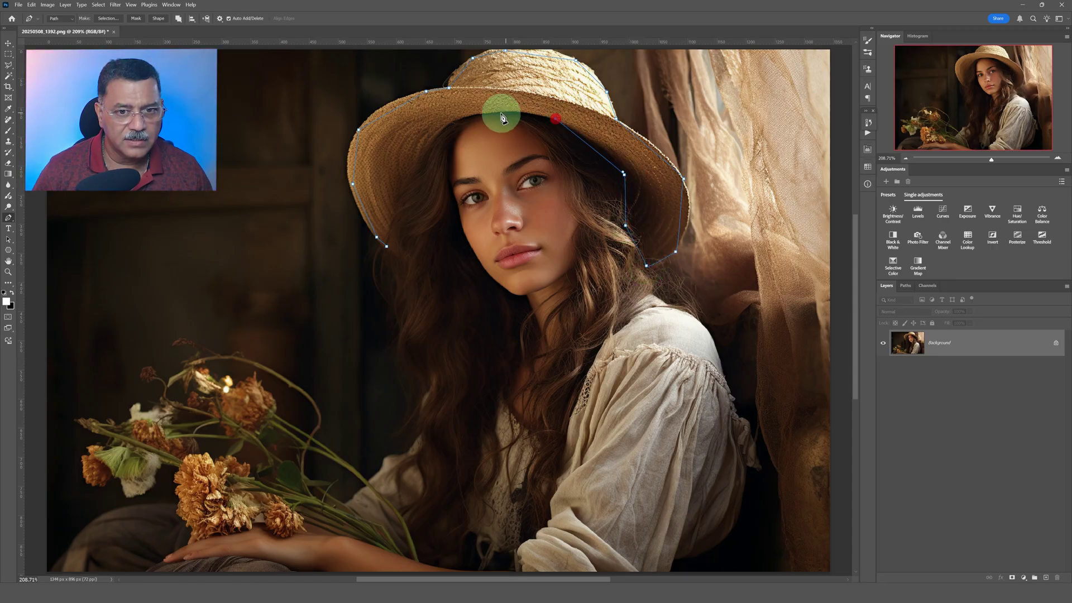
pyautogui.click(466, 115)
pyautogui.click(428, 146)
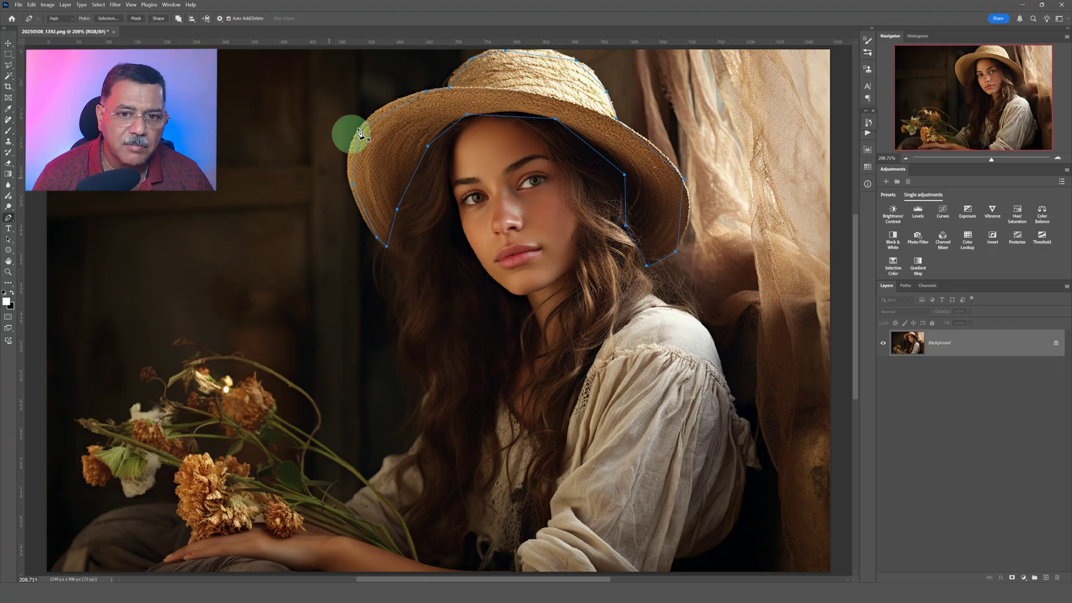
# - Create a vector mask from the closed hat path and hide the mask's path outline
pyautogui.rightClick(600, 156)
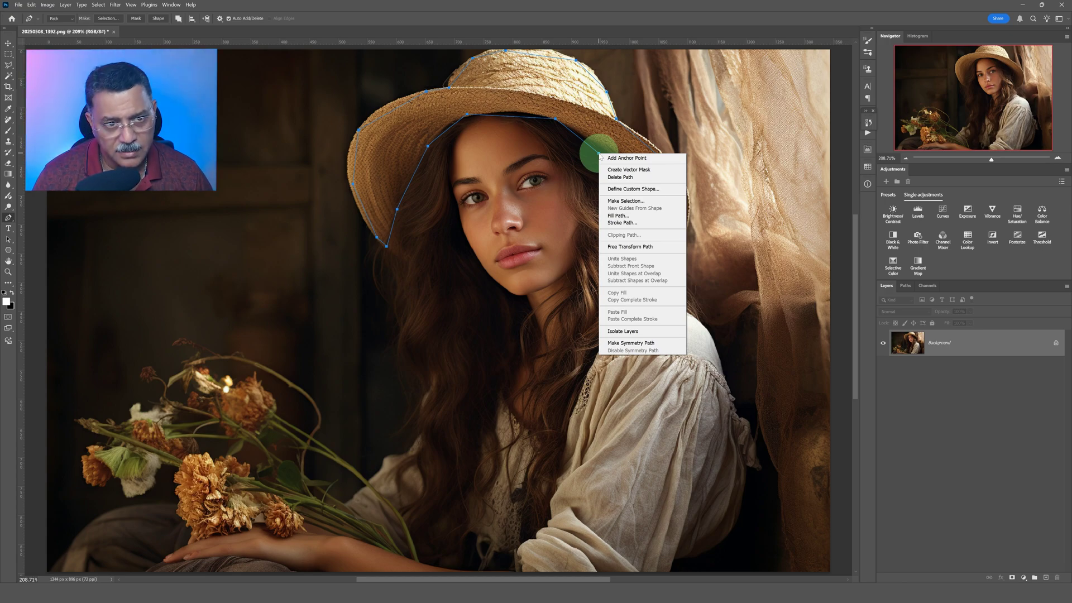
pyautogui.click(620, 171)
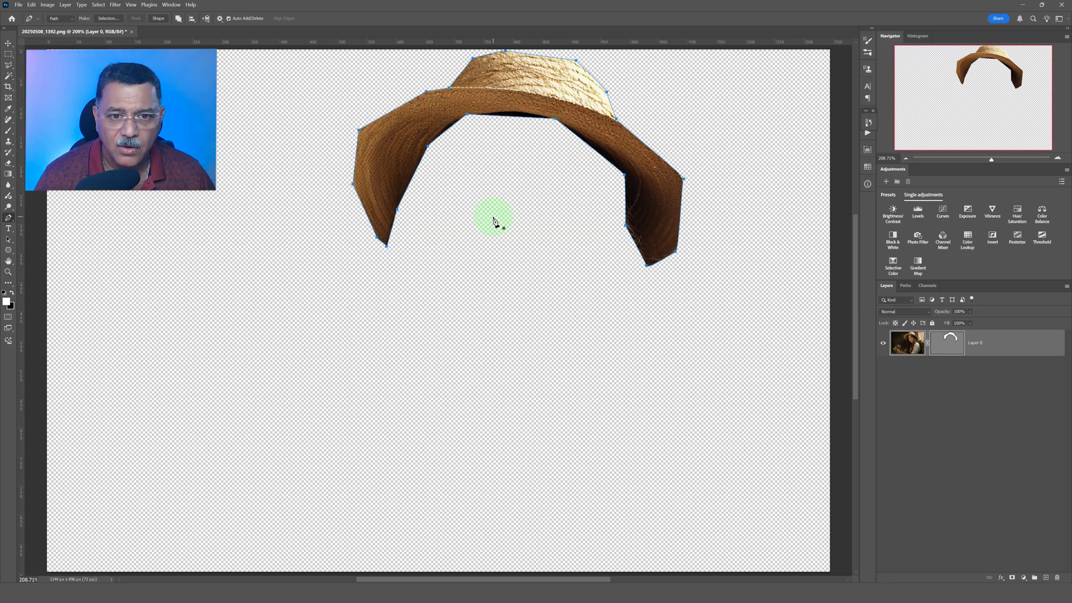
pyautogui.click(949, 349)
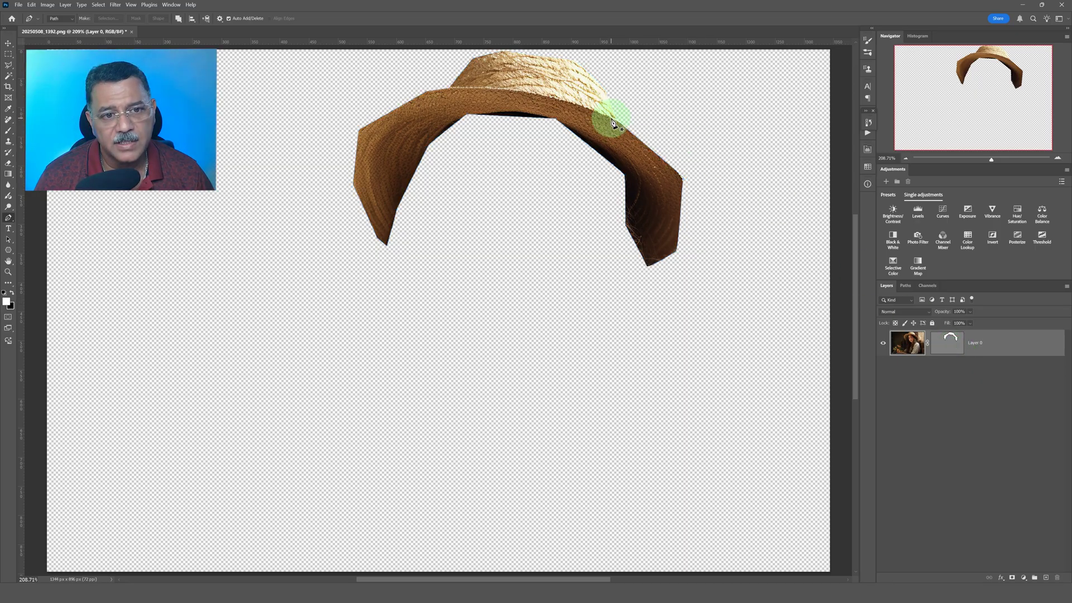
# - Activate the vector mask's path and add Curvature Pen points to round the outline of the hat's crown
pyautogui.rightClick(8, 218)
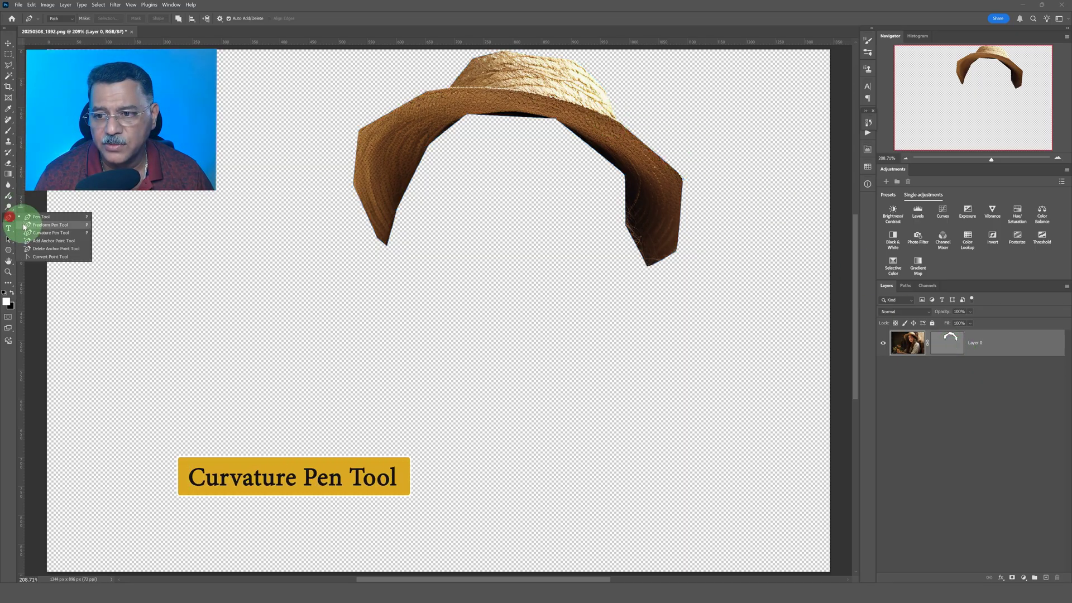
pyautogui.click(33, 232)
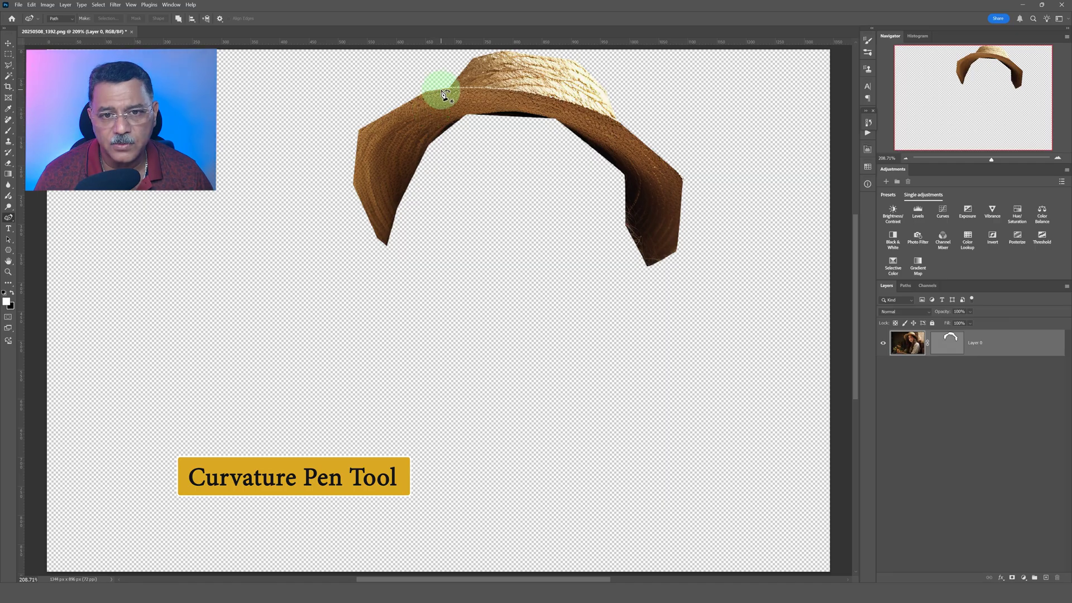
pyautogui.click(441, 90)
pyautogui.click(949, 342)
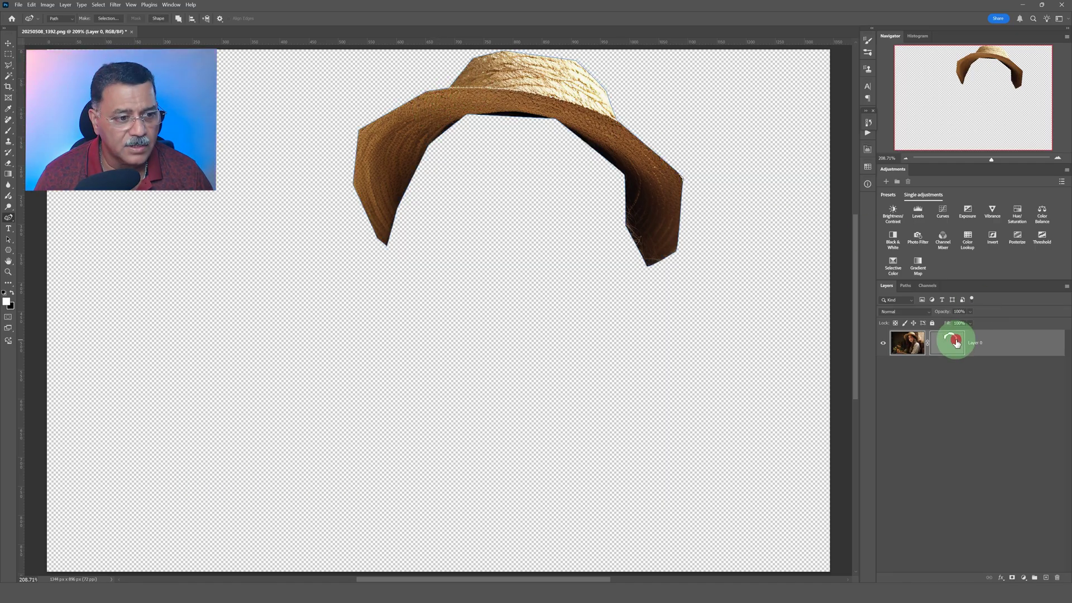
pyautogui.click(606, 89)
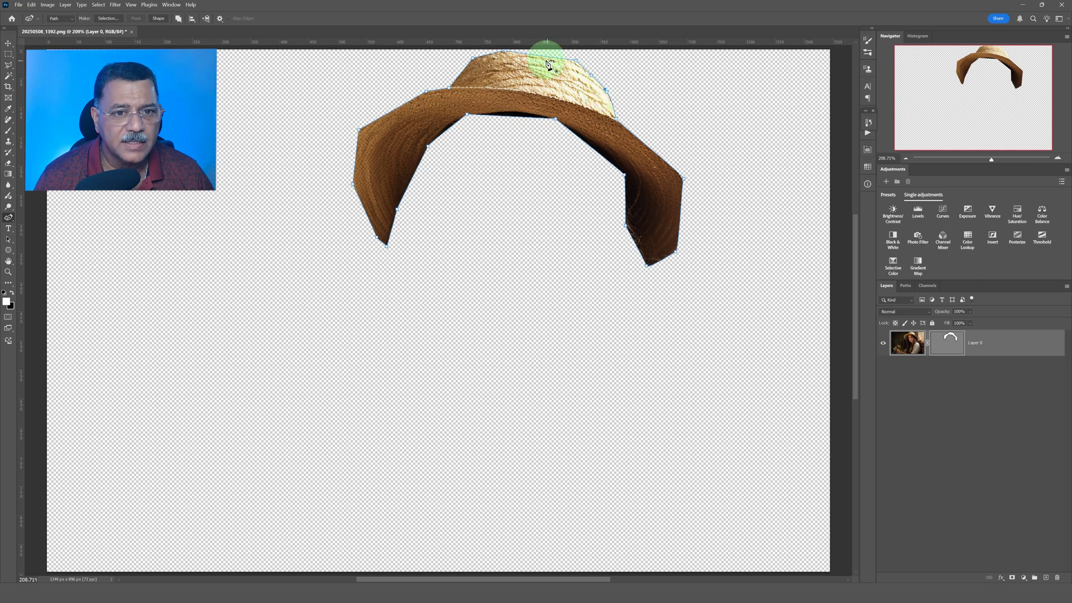
pyautogui.click(543, 53)
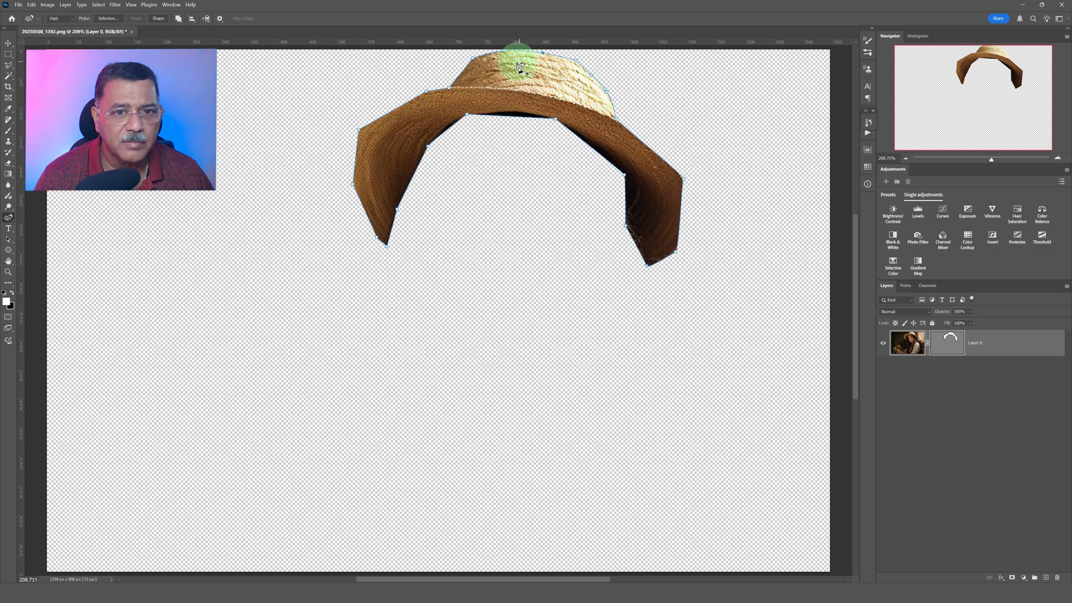
pyautogui.click(462, 68)
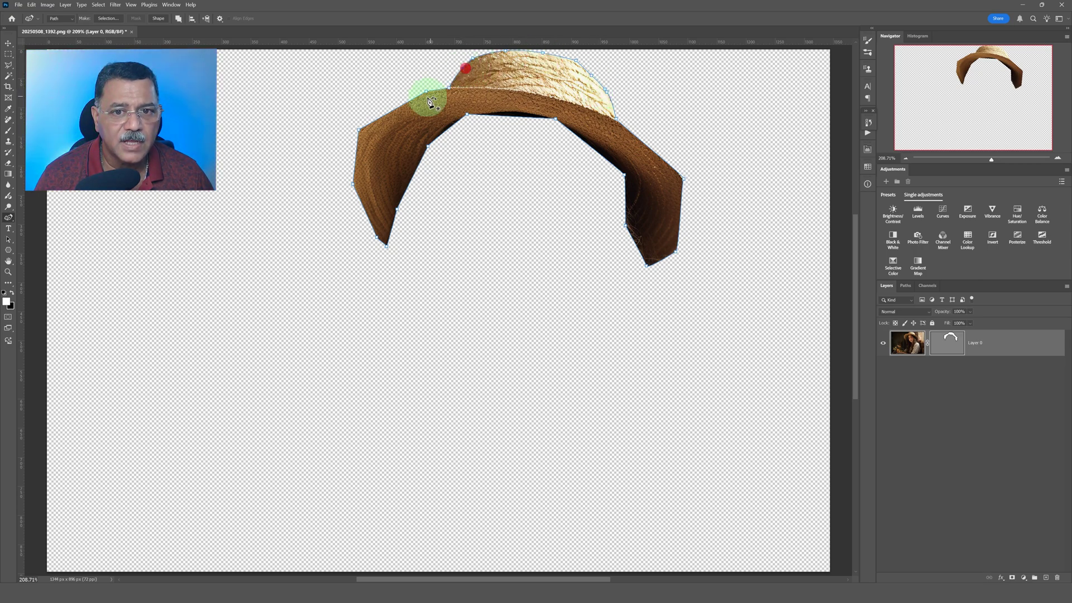
# - Curve the mask path around the hat's left brim, along both its outer edge and inner edge
pyautogui.click(397, 102)
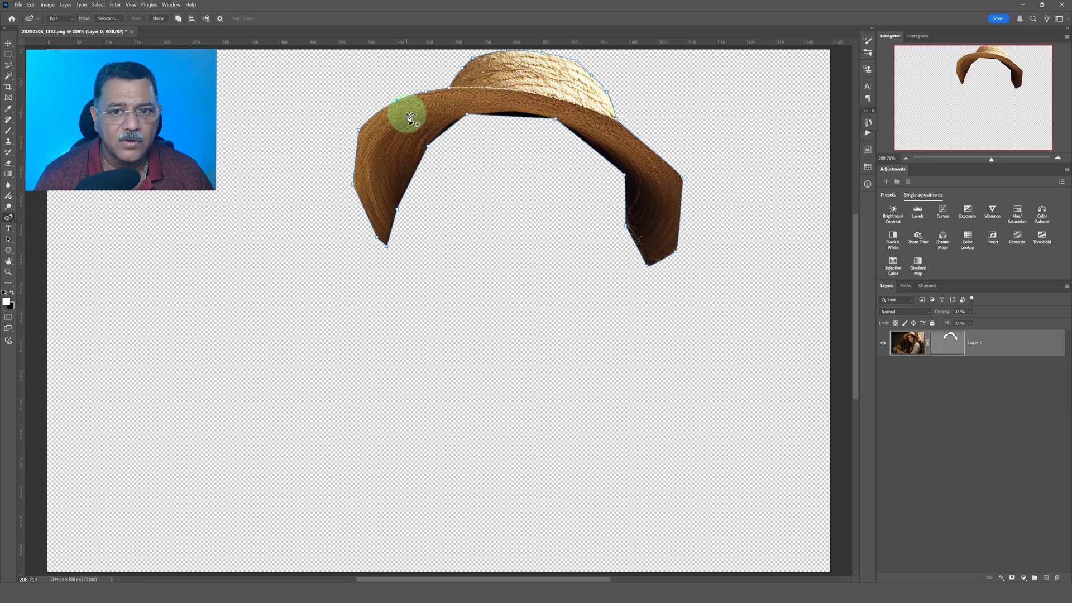
pyautogui.click(350, 158)
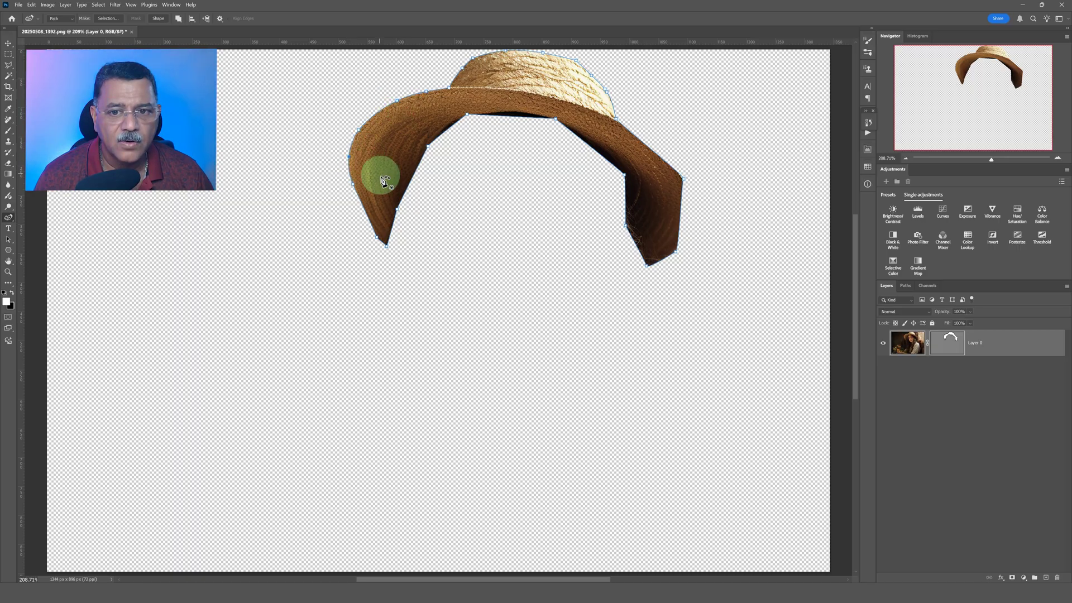
pyautogui.click(362, 206)
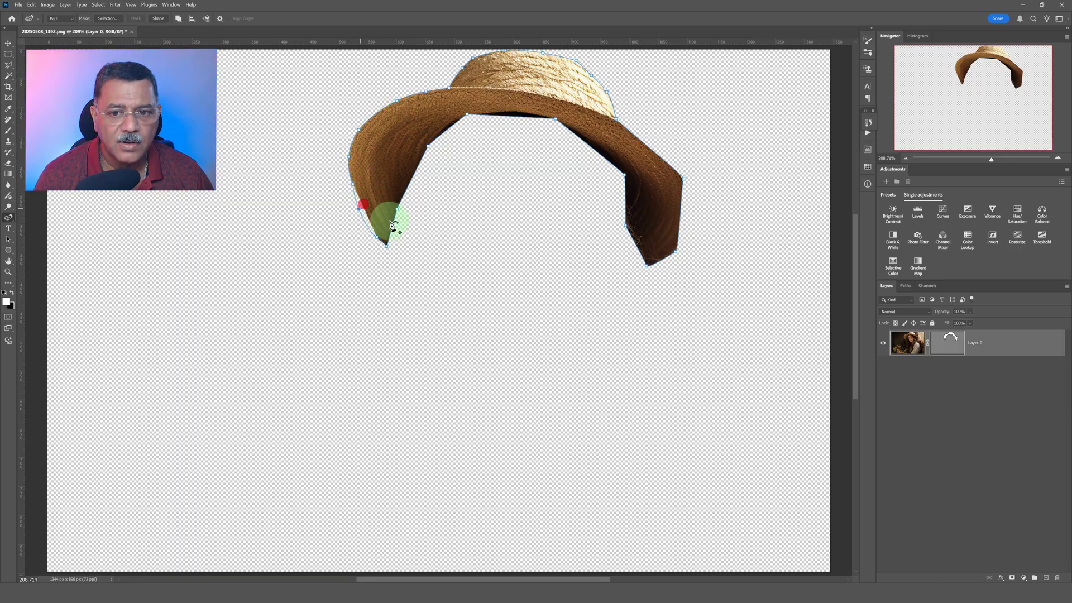
pyautogui.click(392, 227)
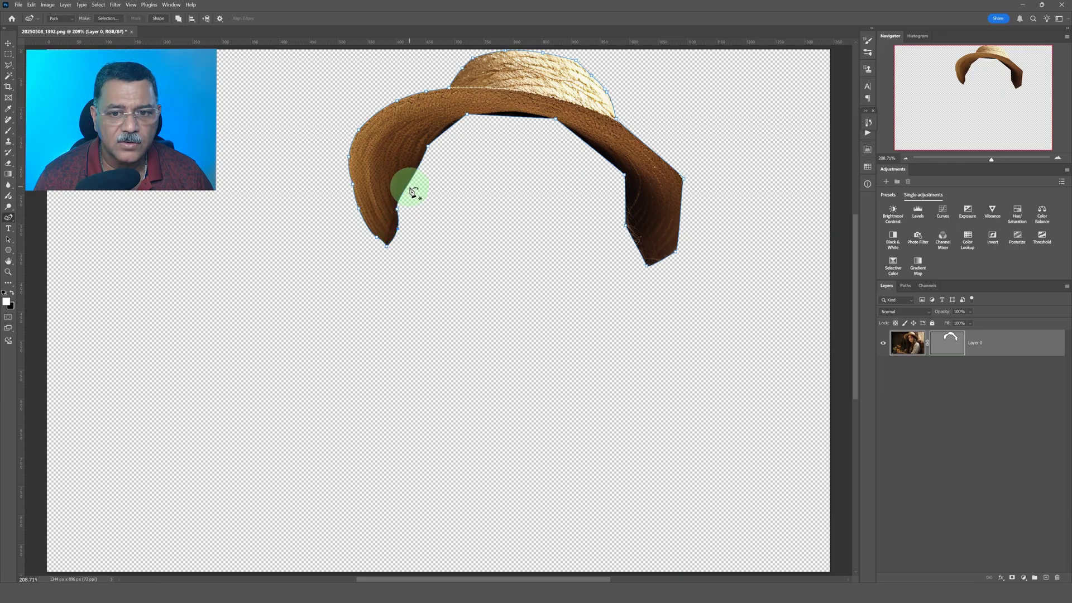
pyautogui.click(397, 209)
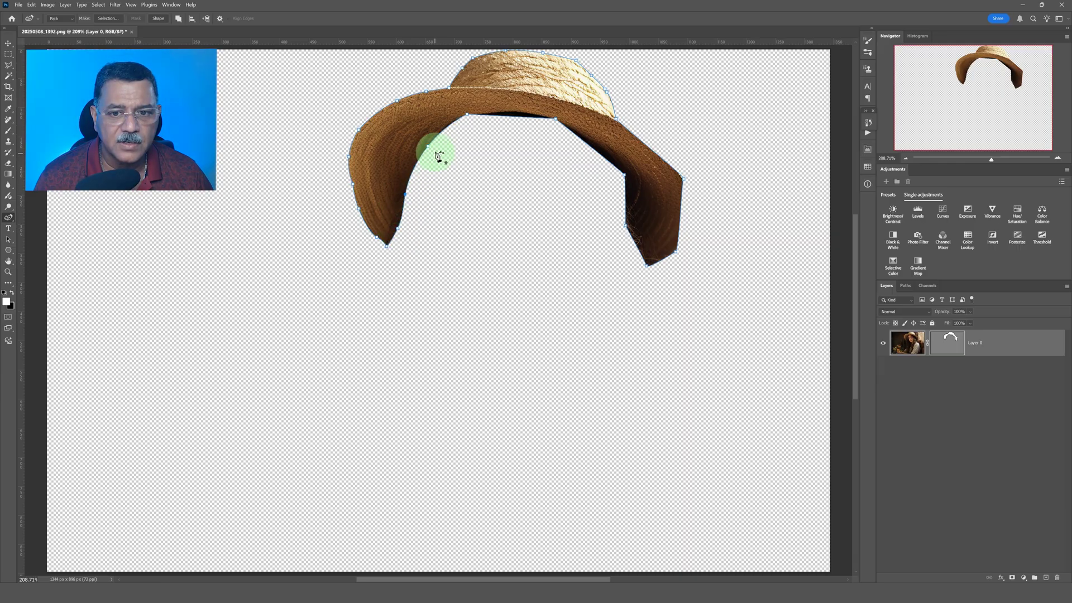
# - Curve the mask path along the inner brim and around the right brim, and adjust the point where crown meets brim
pyautogui.click(516, 115)
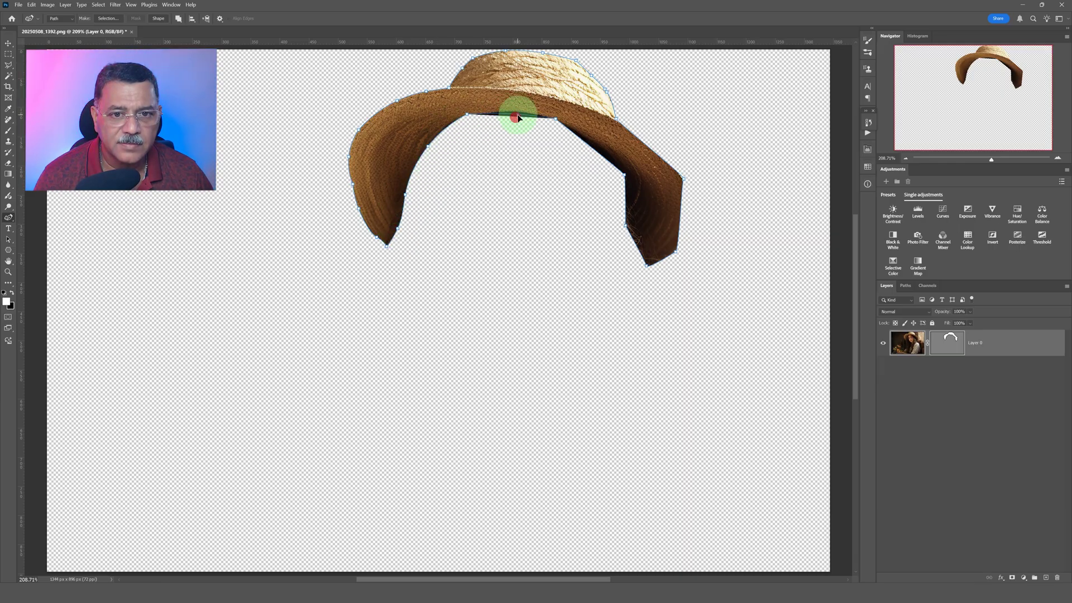
pyautogui.click(578, 146)
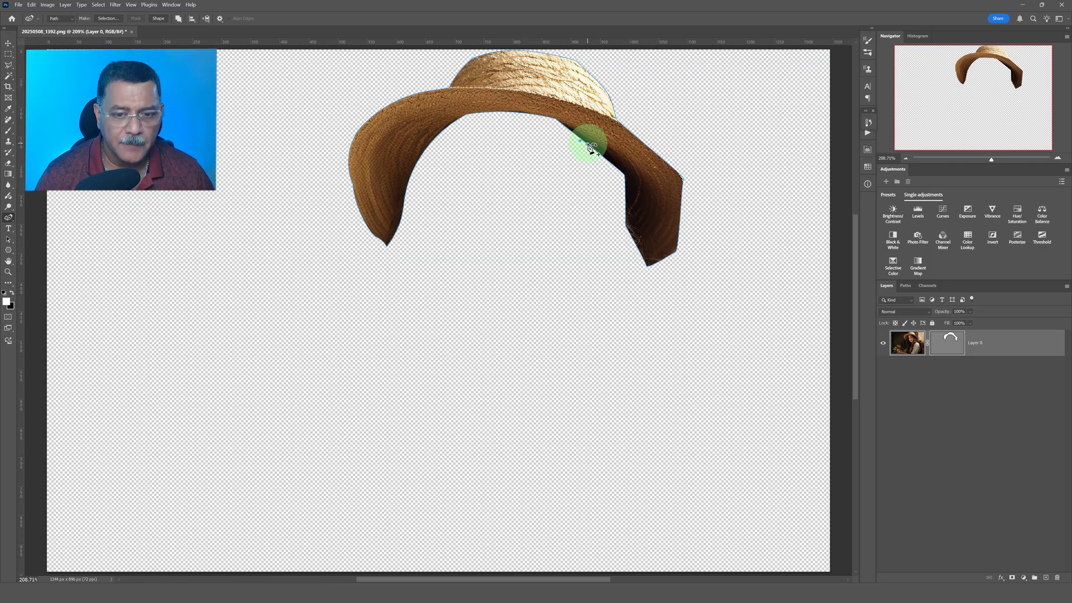
pyautogui.click(592, 144)
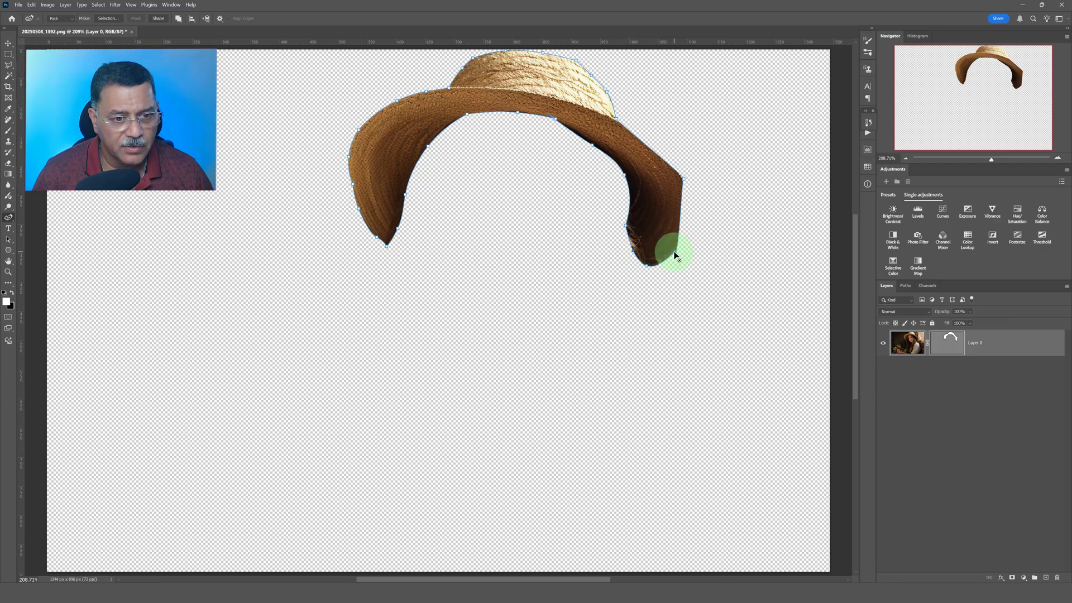
pyautogui.moveTo(682, 224); pyautogui.dragTo(703, 222)
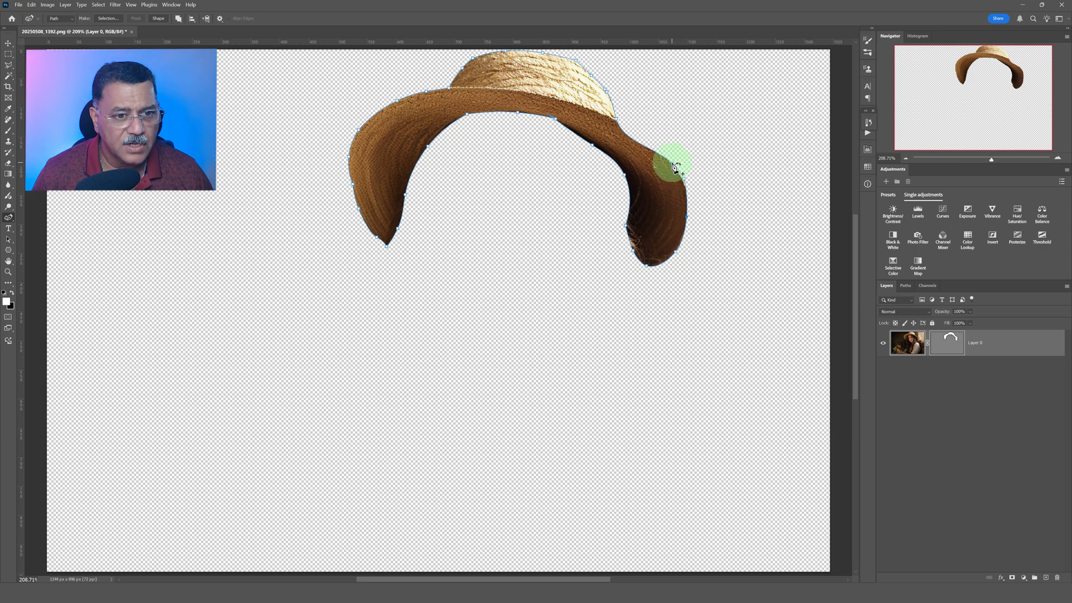
pyautogui.click(617, 118)
pyautogui.moveTo(621, 122)
pyautogui.mouseDown()
pyautogui.moveTo(615, 115)
pyautogui.moveTo(637, 124)
pyautogui.moveTo(617, 118)
pyautogui.mouseUp()
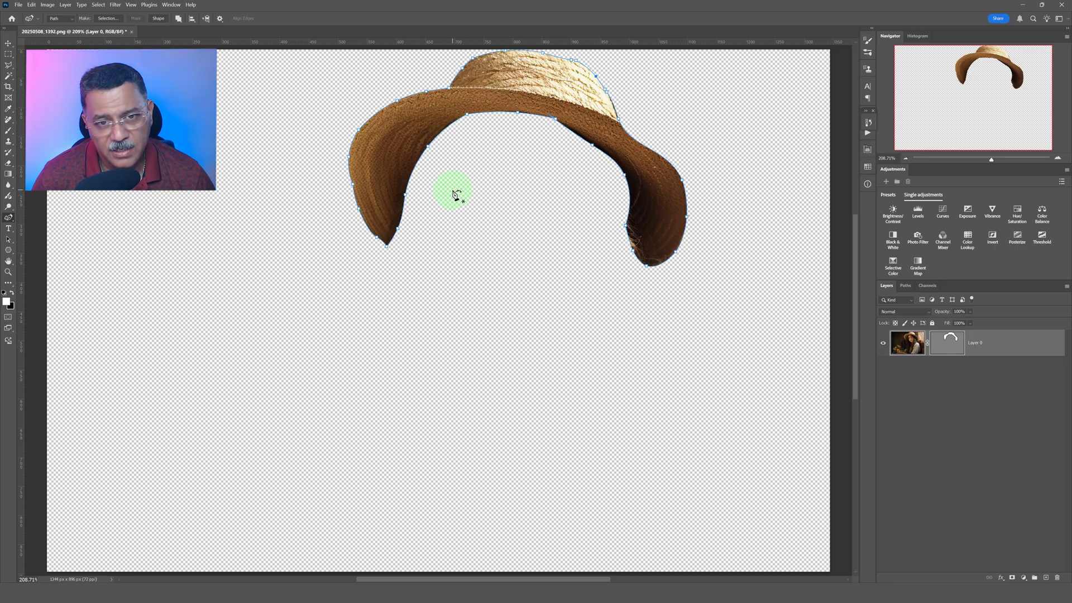
# - Try to enlarge the hat's vector mask with Free Transform to about 182% width and 198% height, undo the scaling and open the mask's options
pyautogui.click(913, 349)
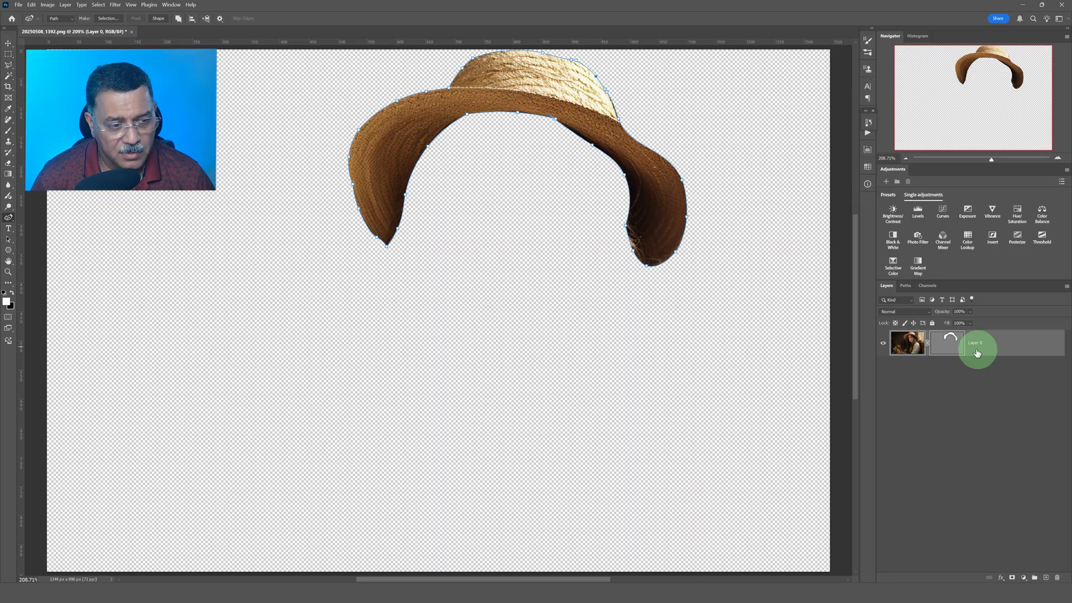
pyautogui.click(953, 342)
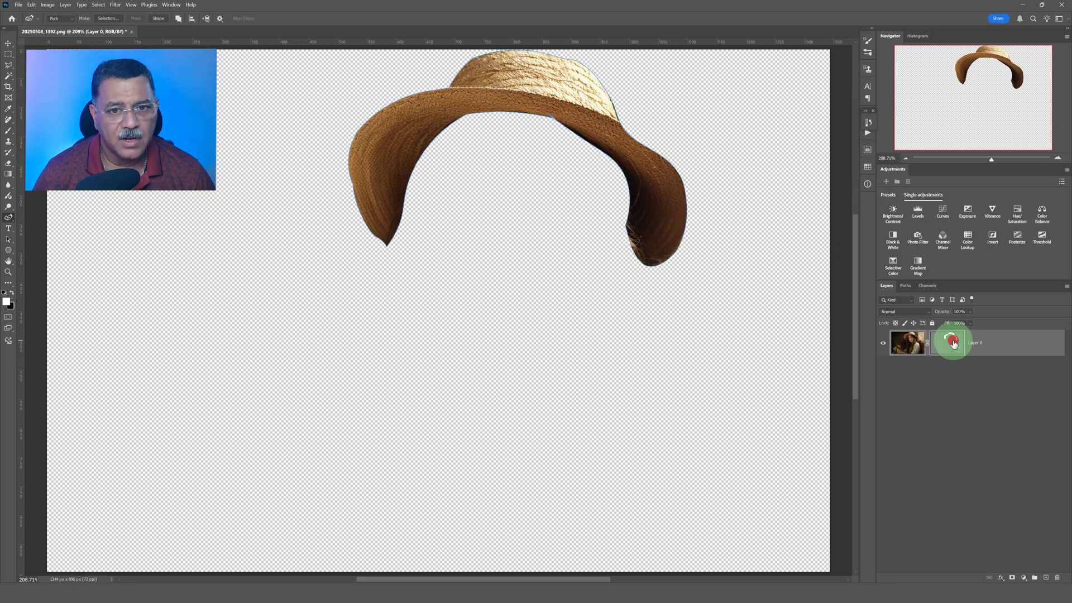
pyautogui.hotkey('ctrl', 't')
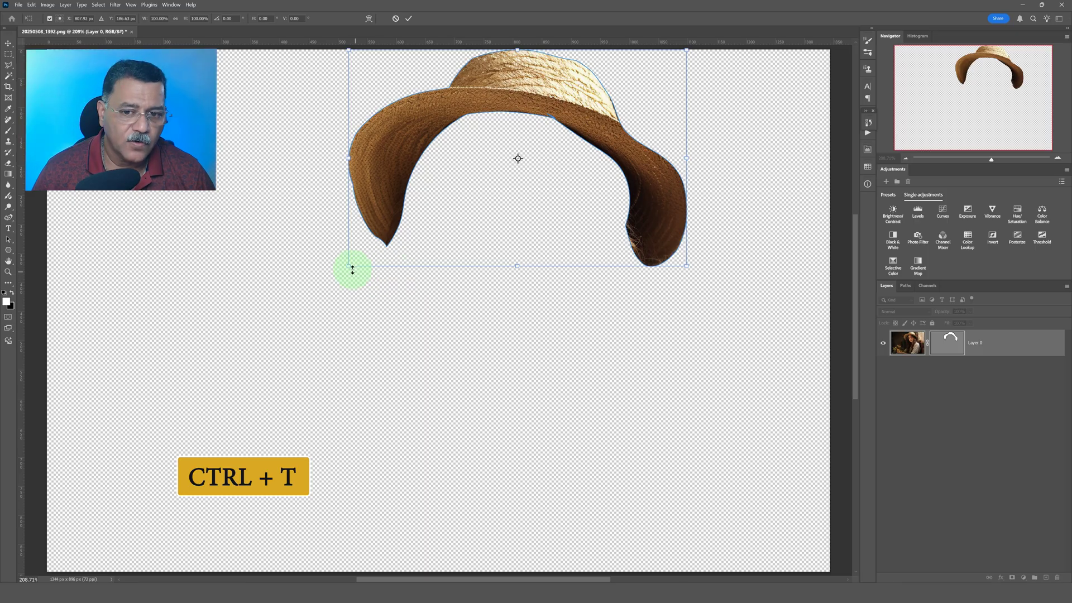
pyautogui.moveTo(351, 267); pyautogui.dragTo(70, 477)
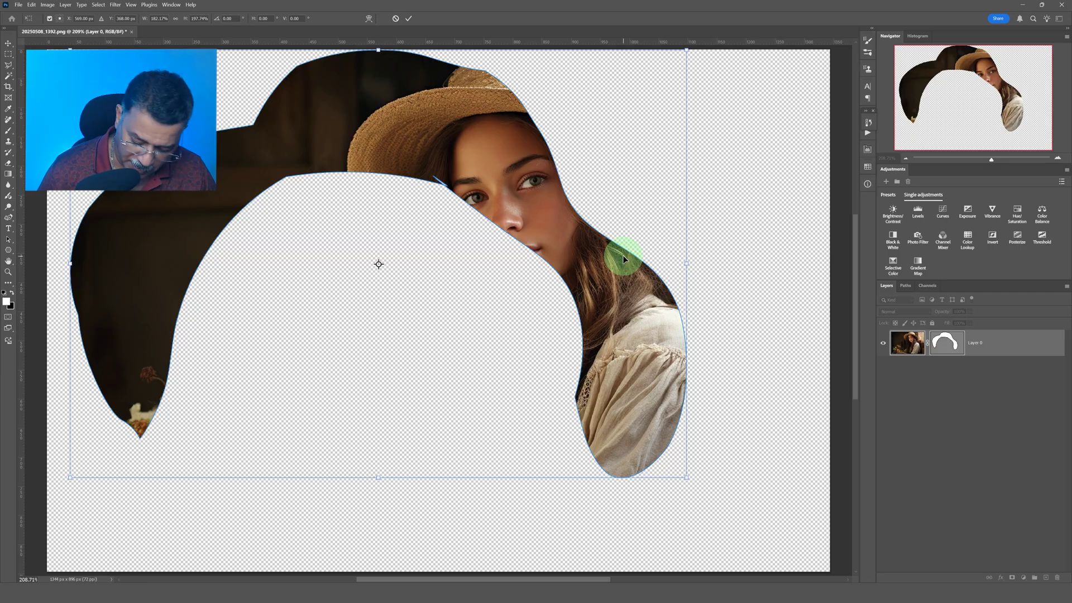
pyautogui.hotkey('ctrl', 'z')
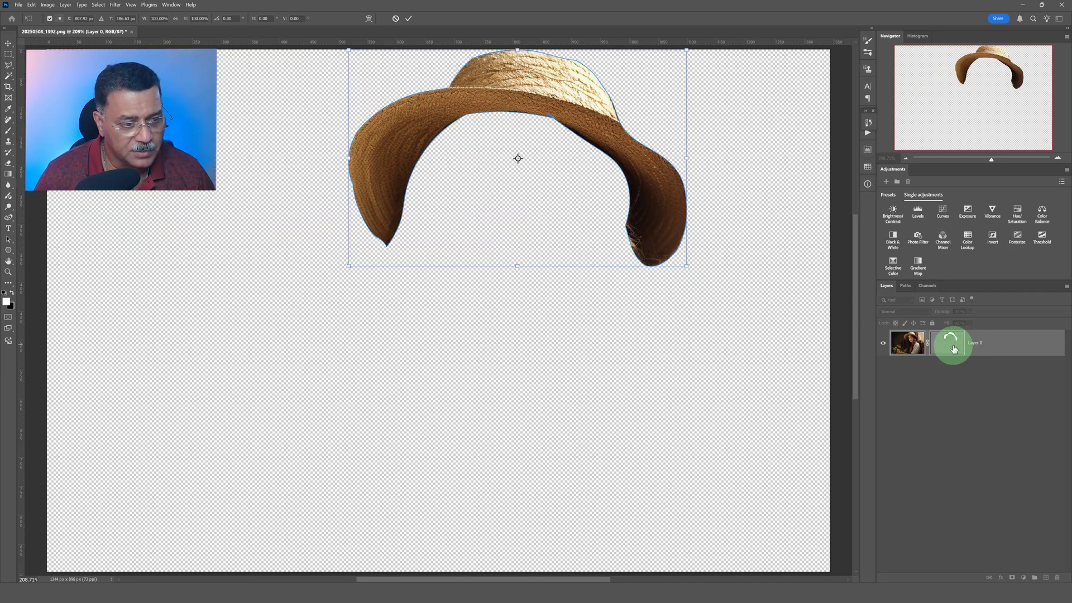
pyautogui.press('Return')
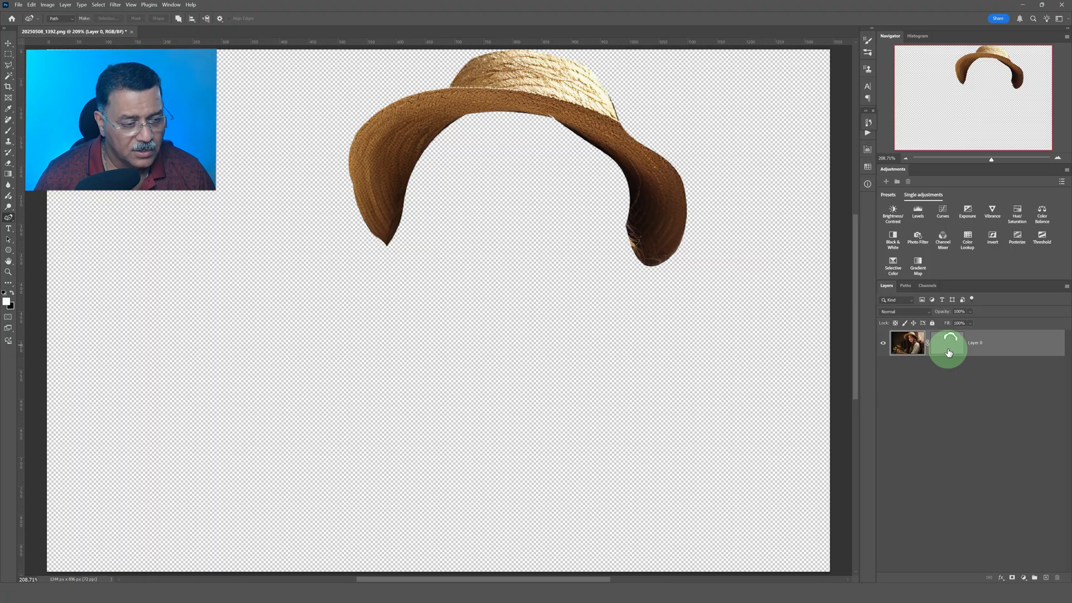
pyautogui.rightClick(948, 353)
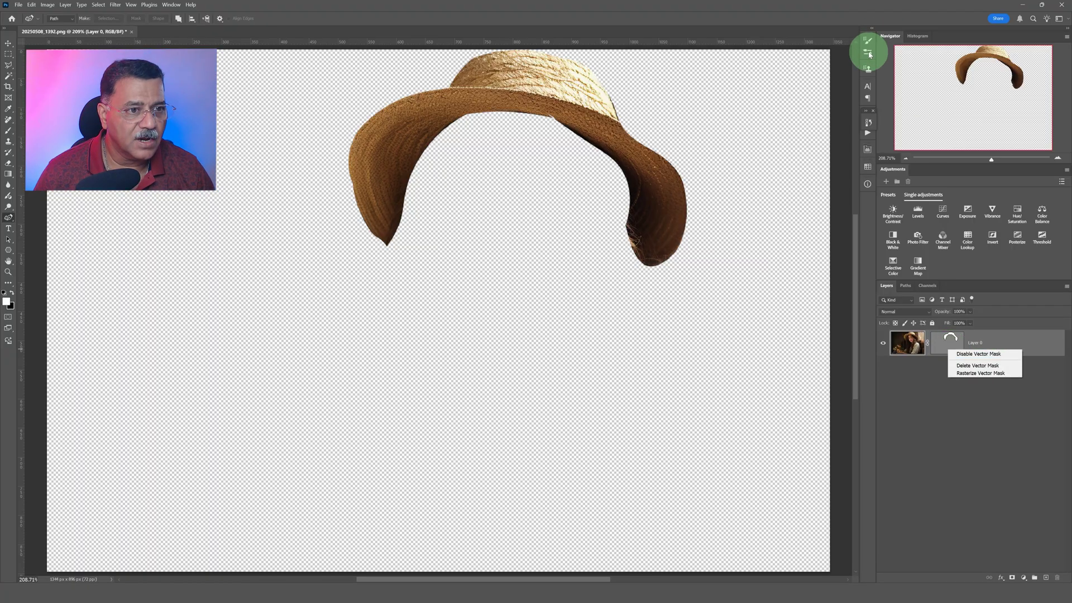
# - Revert the image to its original opened state through the history
pyautogui.click(868, 124)
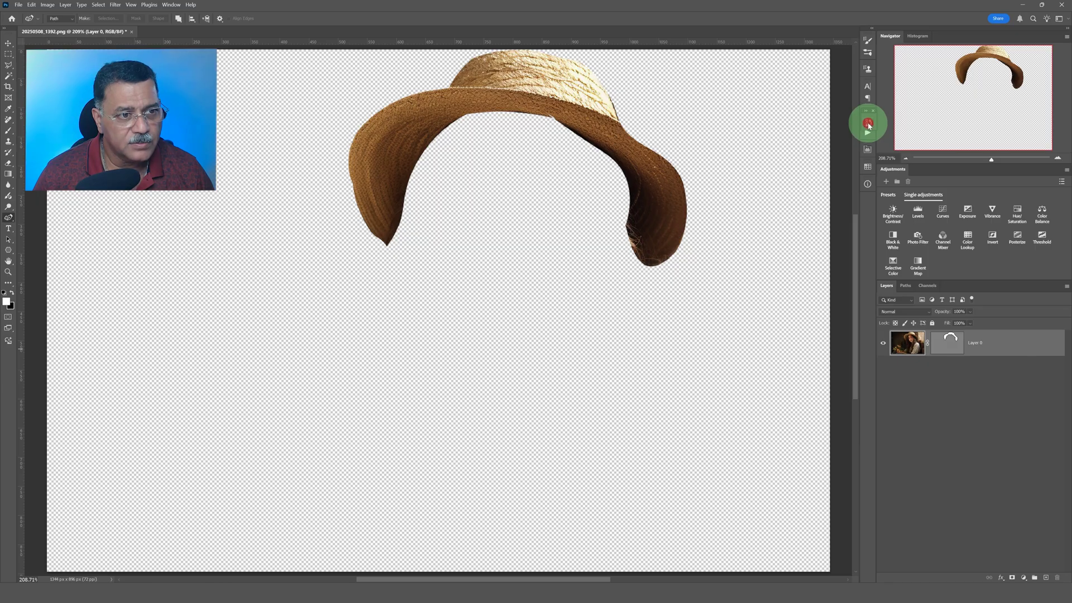
pyautogui.click(868, 123)
pyautogui.scroll(5, 855, 196)
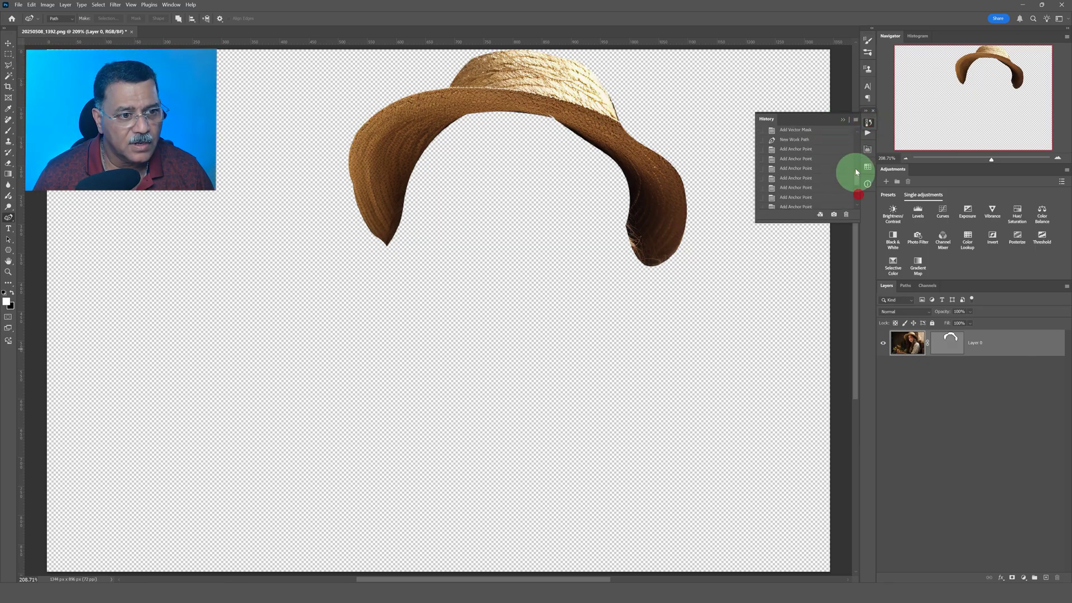
pyautogui.click(814, 136)
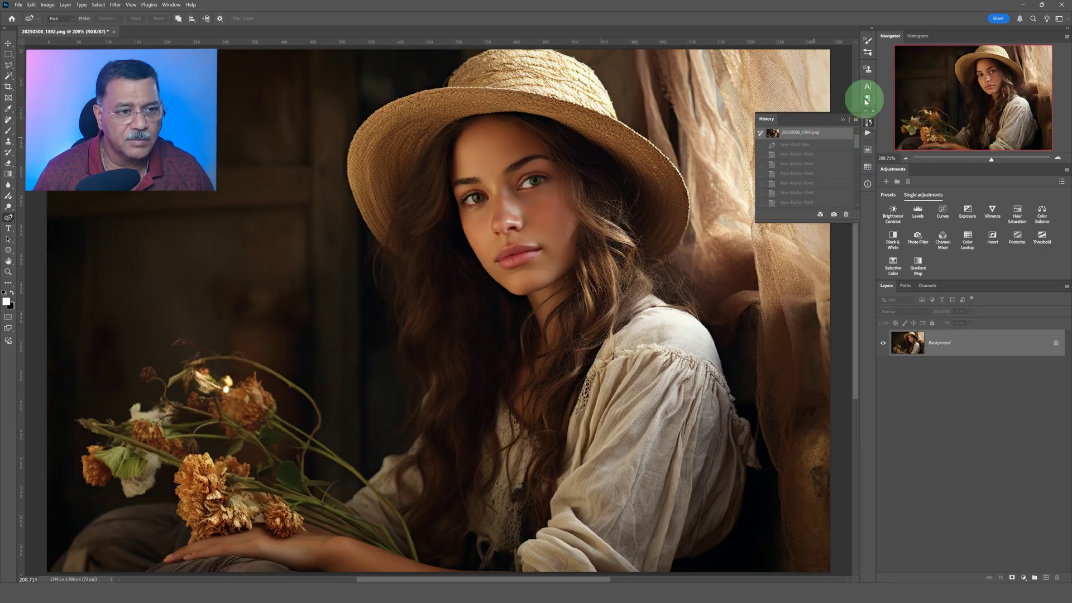
pyautogui.click(843, 119)
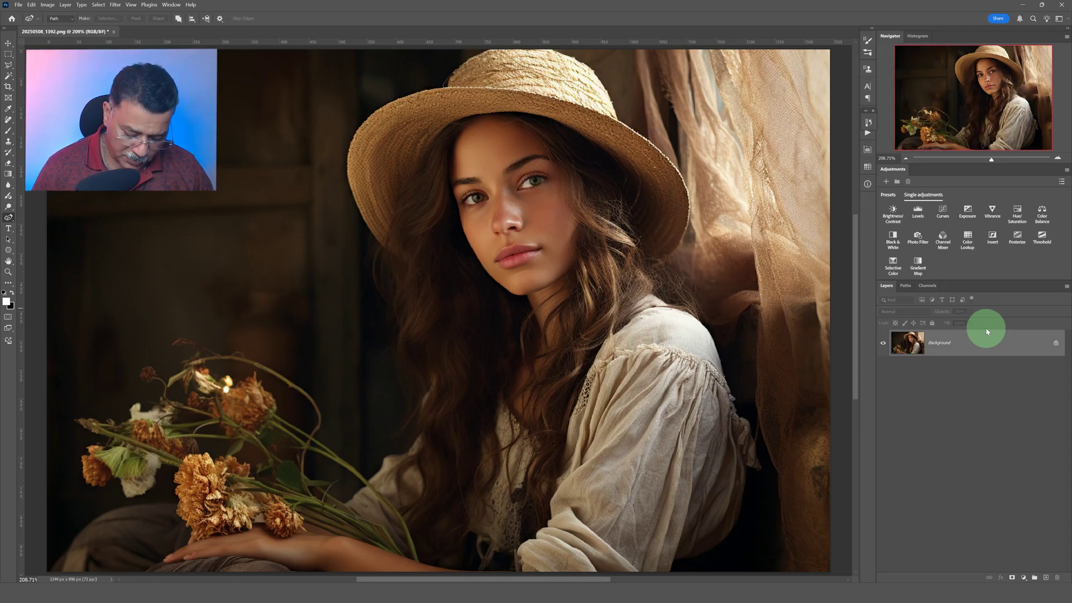
# - Duplicate the Background layer and select the copy
pyautogui.hotkey('ctrl', 'j')
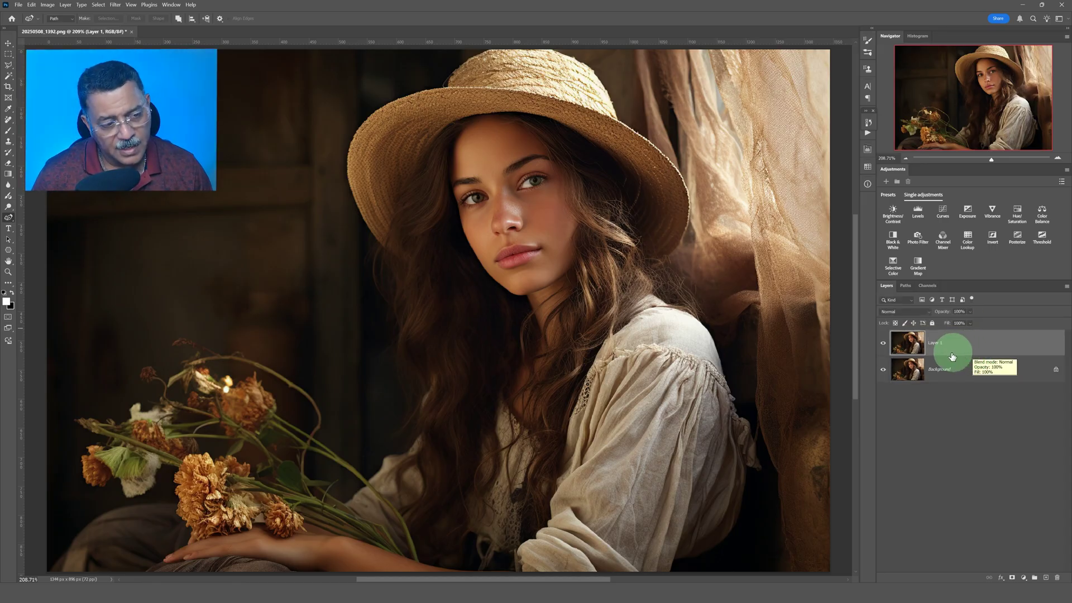
pyautogui.click(919, 347)
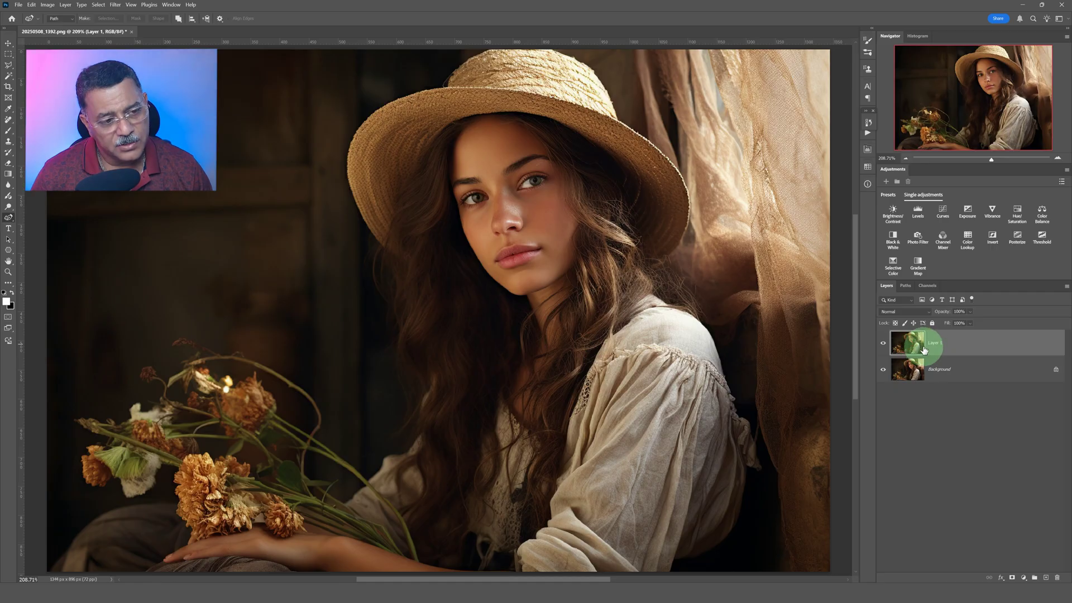
pyautogui.moveTo(922, 348); pyautogui.dragTo(782, 373)
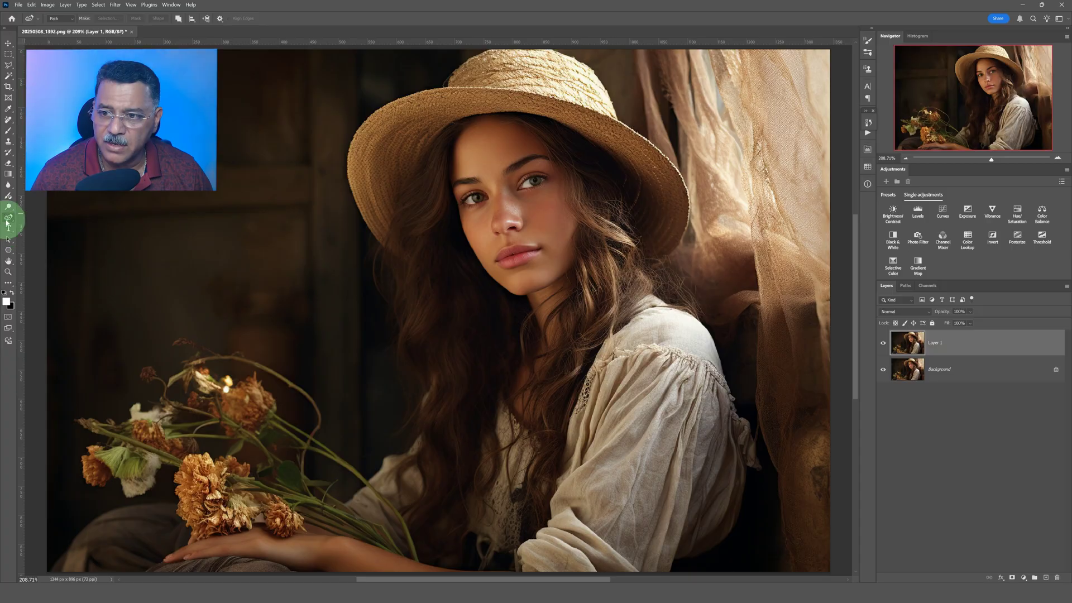
# - Trace the hat's outer outline with the Pen tool as a path, from the left brim's tip over the crown to the right brim's lower end
pyautogui.moveTo(6, 220); pyautogui.dragTo(30, 218)
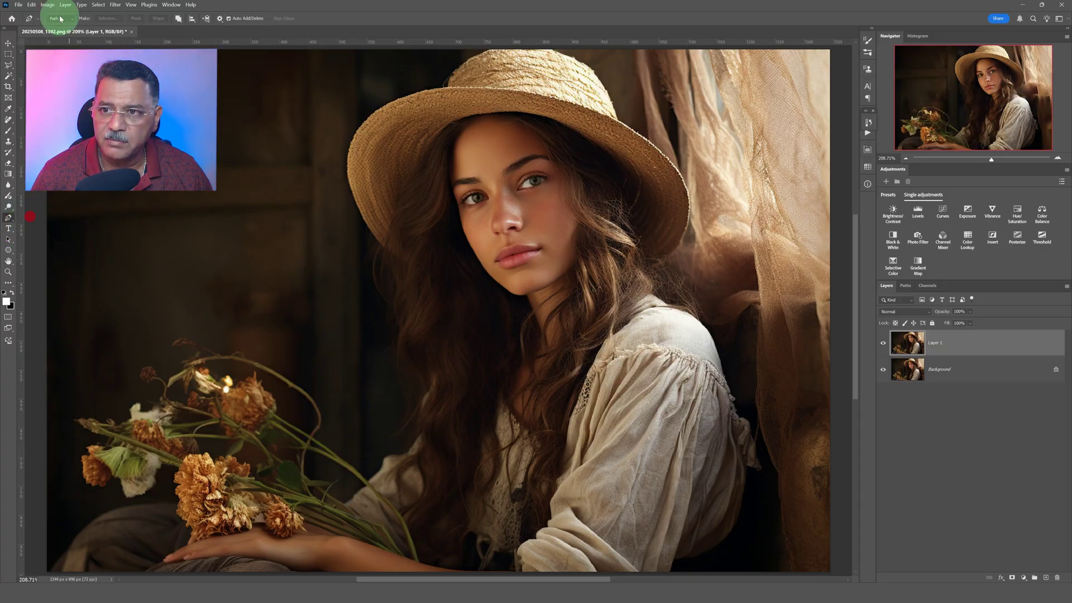
pyautogui.click(390, 252)
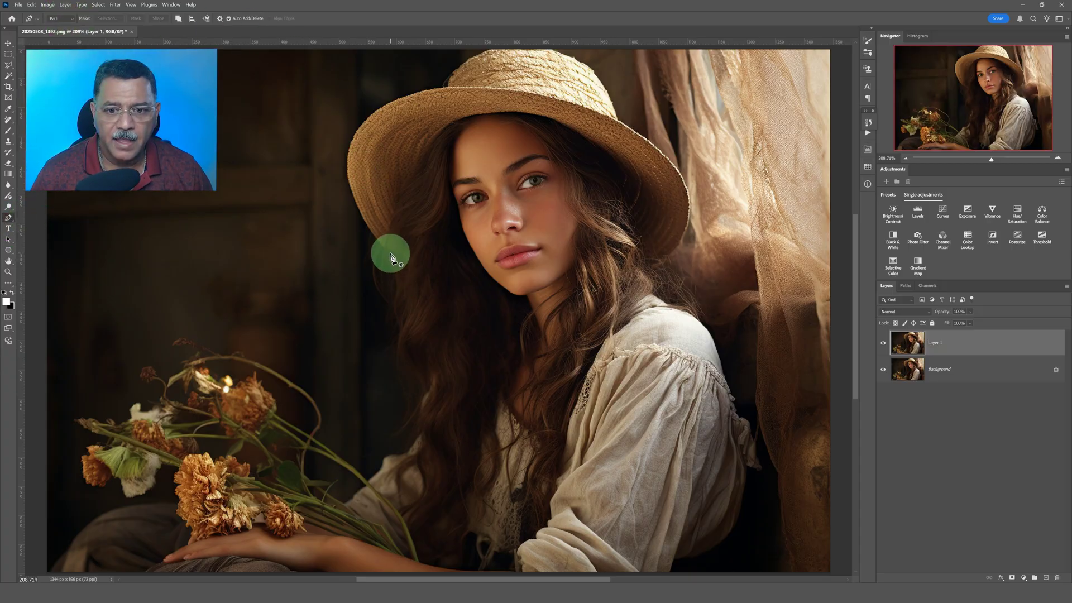
pyautogui.click(361, 210)
pyautogui.click(356, 133)
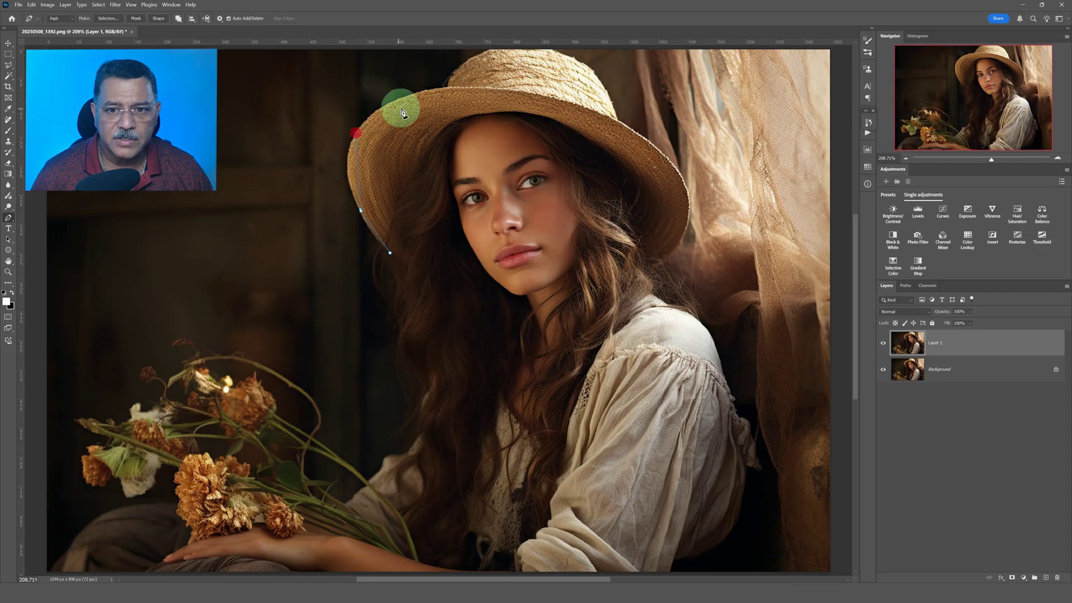
pyautogui.click(449, 88)
pyautogui.click(478, 56)
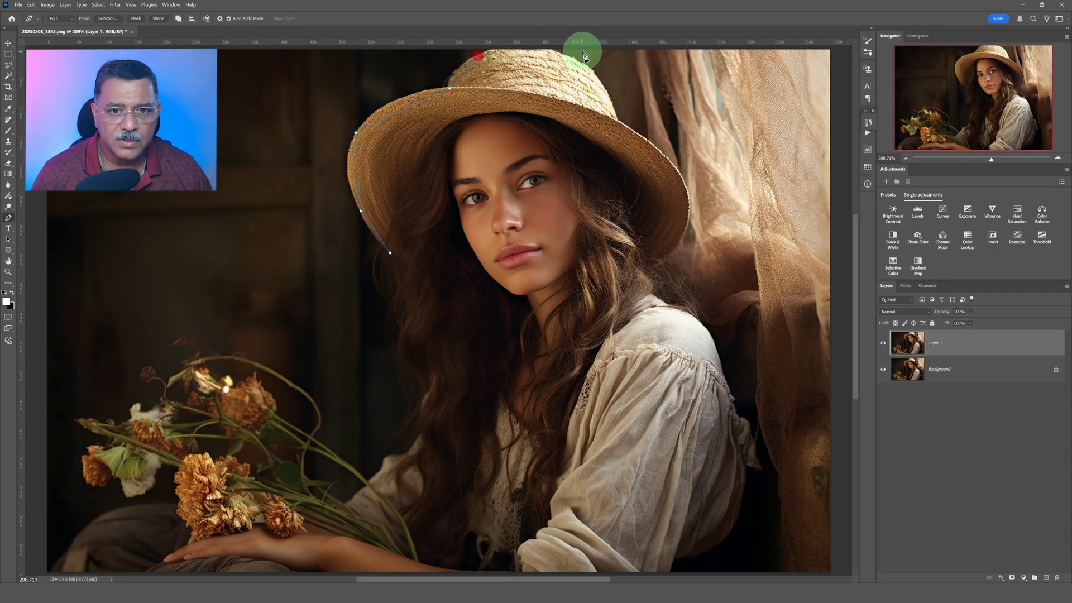
pyautogui.click(615, 118)
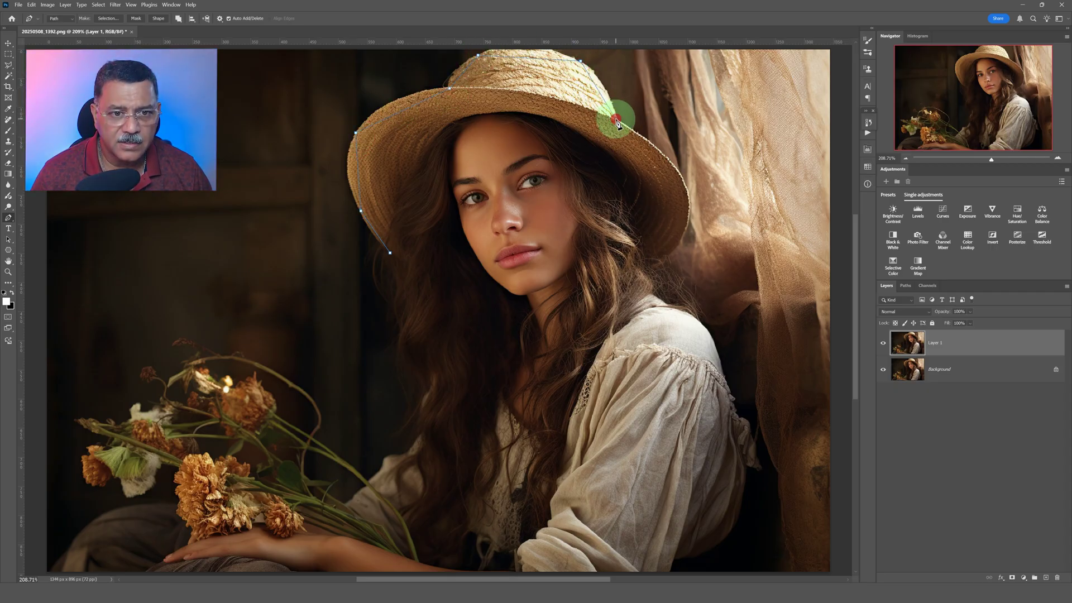
pyautogui.click(687, 209)
pyautogui.click(672, 263)
# - Extend the path down the hair, shoulder and back of the sleeve, and along the image's lower edge to its lower-left corner
pyautogui.click(666, 299)
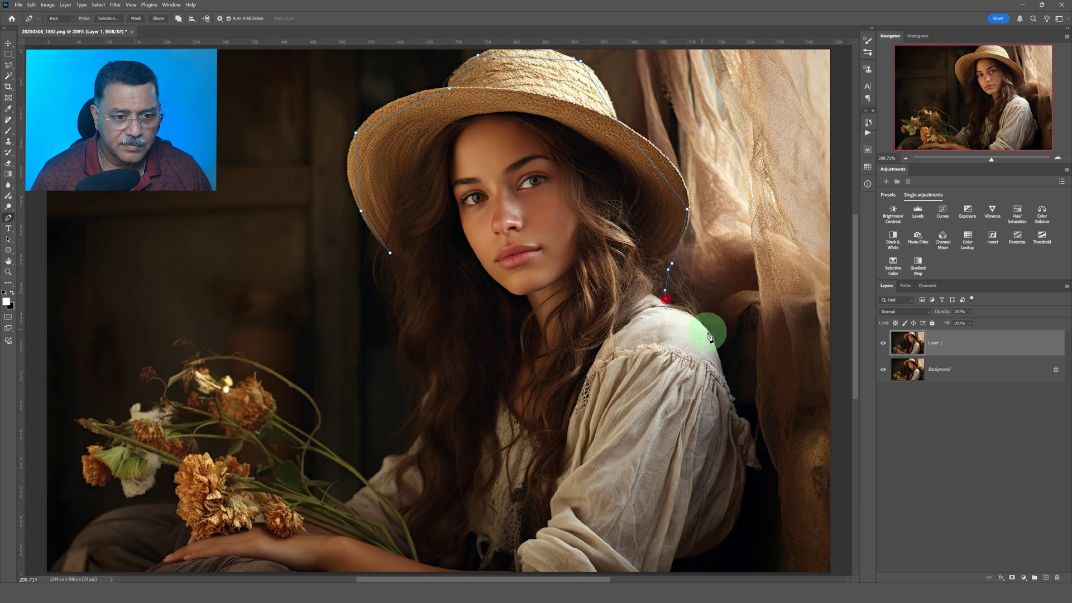
pyautogui.click(710, 335)
pyautogui.click(734, 408)
pyautogui.scroll(-2, 758, 487)
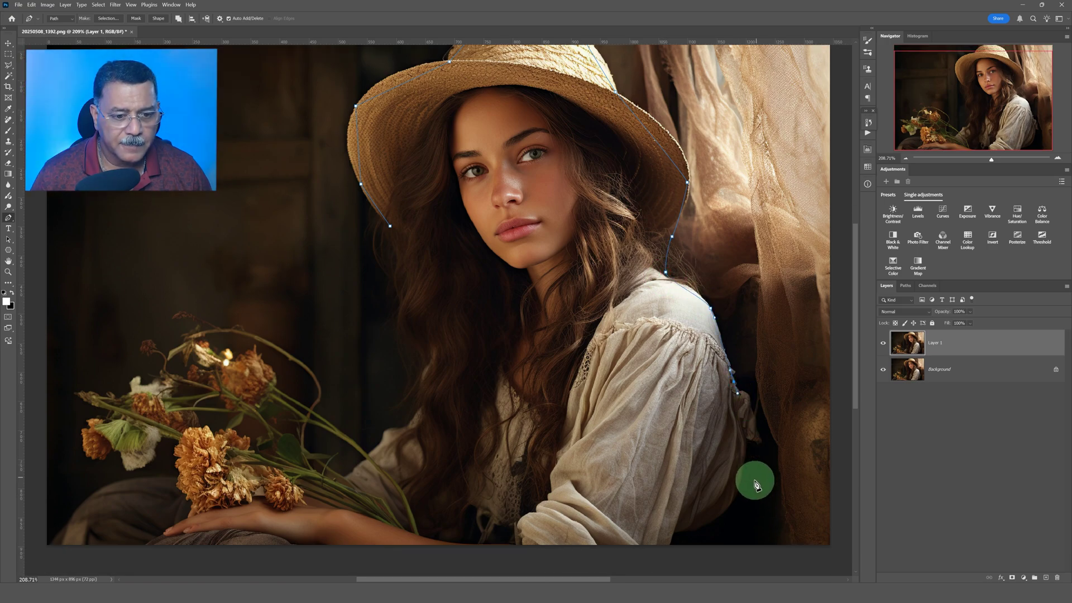
pyautogui.click(733, 496)
pyautogui.click(703, 519)
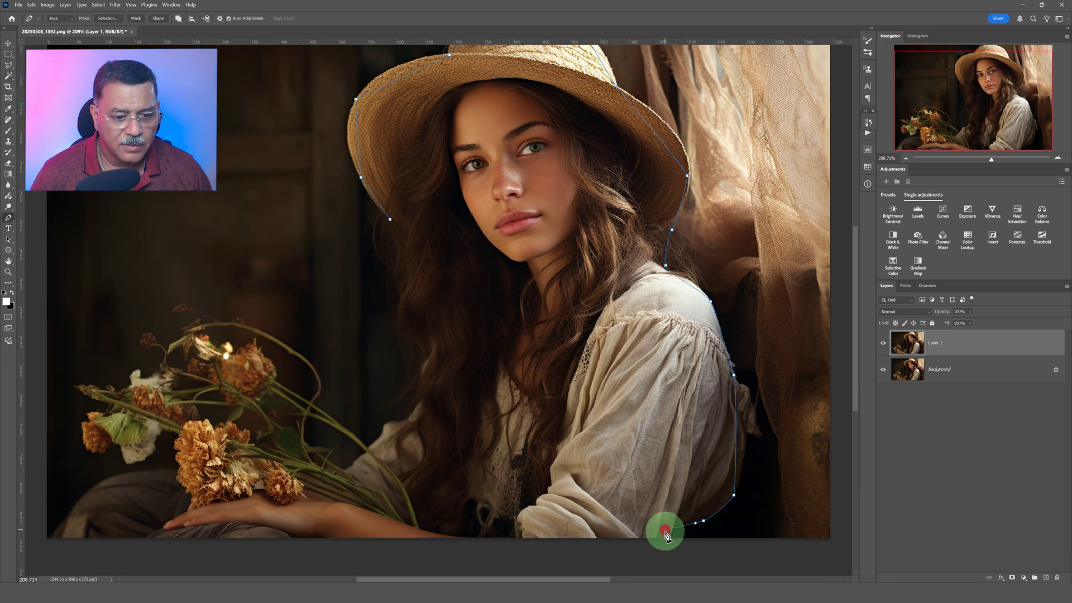
pyautogui.click(664, 528)
pyautogui.click(35, 547)
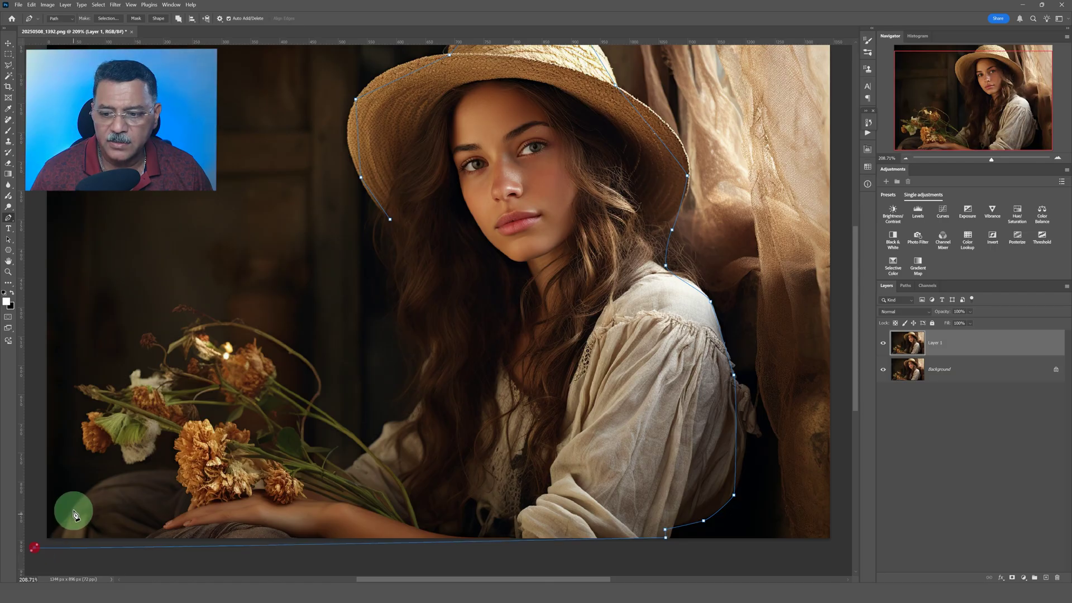
# - Continue the path over the woman's knee and across the flowers to the start of her left-hand sleeve
pyautogui.click(74, 506)
pyautogui.click(80, 498)
pyautogui.moveTo(122, 478); pyautogui.dragTo(132, 478)
pyautogui.click(182, 475)
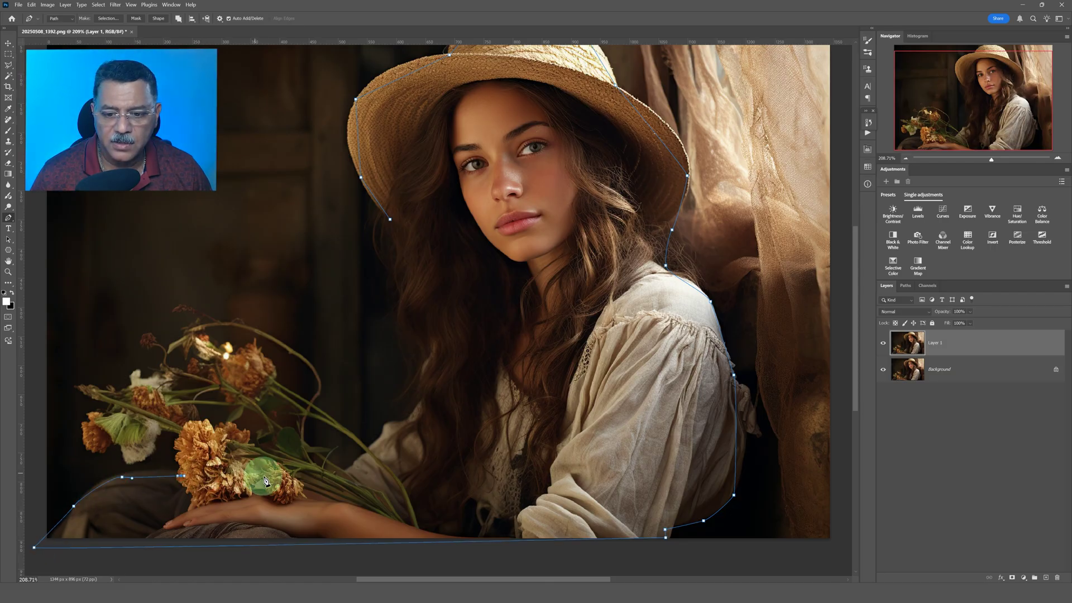
pyautogui.click(302, 475)
pyautogui.click(352, 468)
# - Continue the path up the left-hand sleeve and hair edge, and close it at the starting point on the hat's brim
pyautogui.click(373, 446)
pyautogui.click(384, 426)
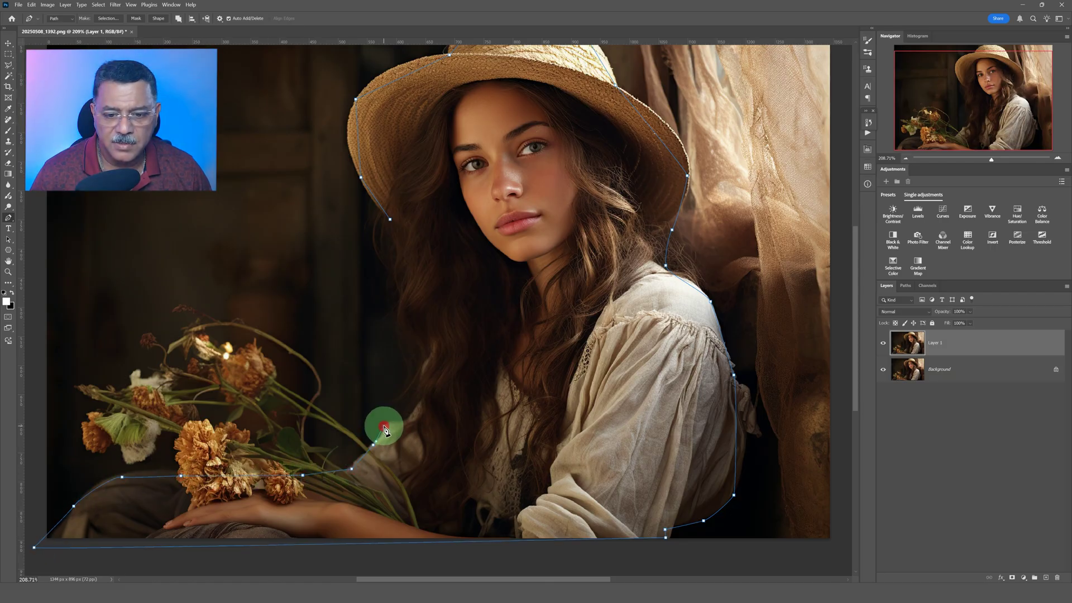
pyautogui.click(406, 420)
pyautogui.click(409, 397)
pyautogui.click(400, 309)
pyautogui.click(390, 219)
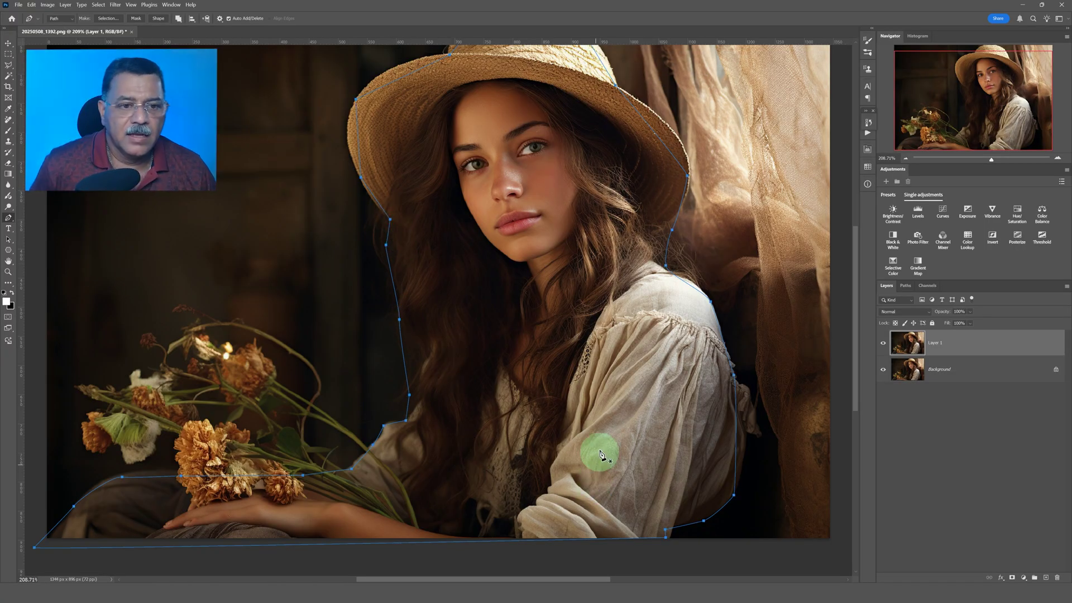
# - Create a vector mask on the duplicate layer from the closed path around the woman, and activate the mask's path
pyautogui.rightClick(390, 221)
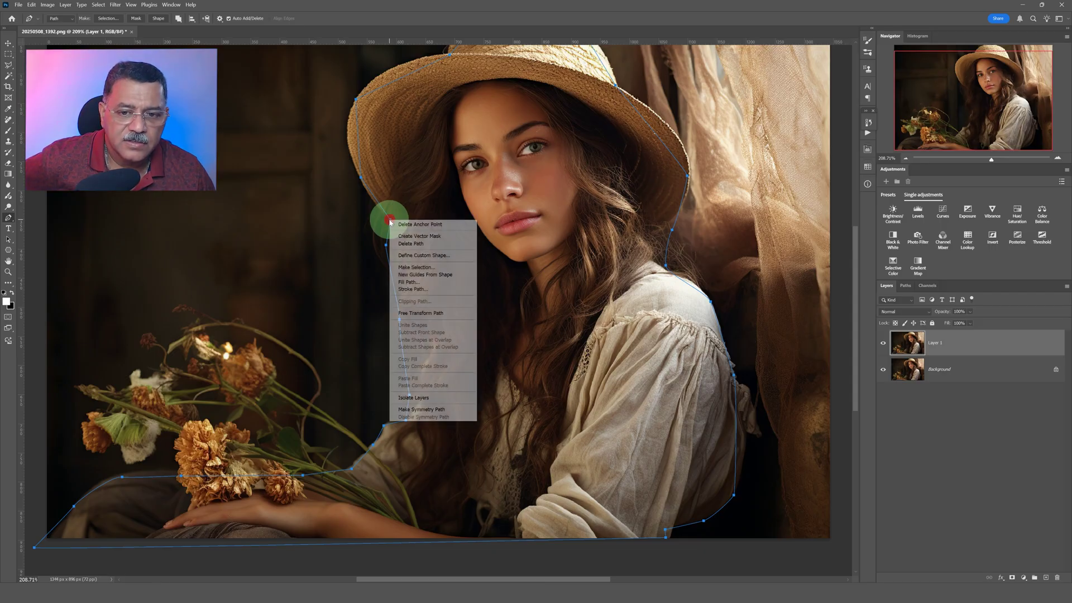
pyautogui.click(413, 236)
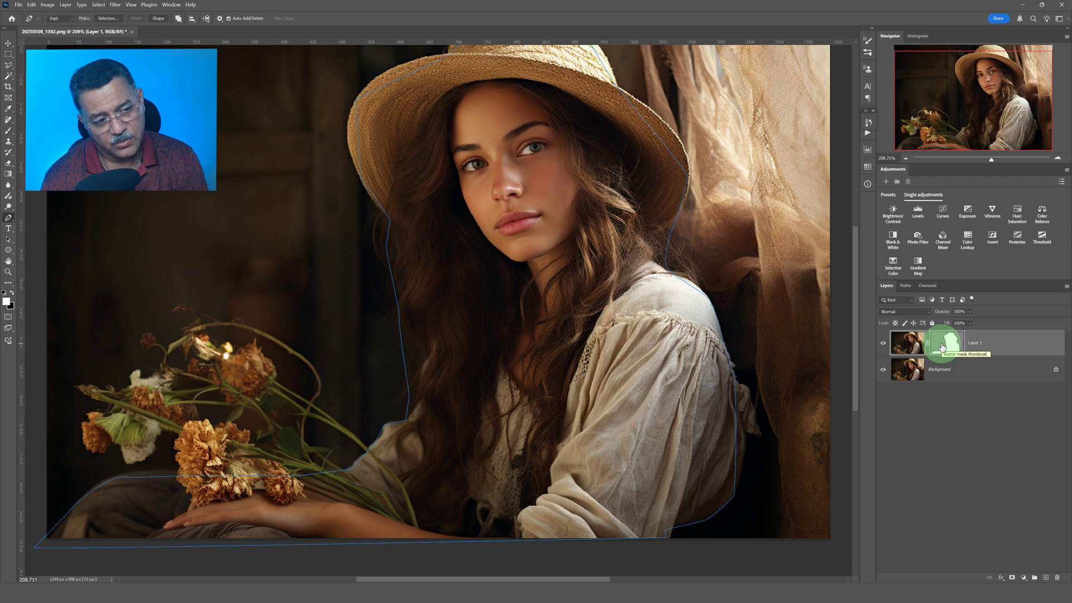
pyautogui.click(942, 347)
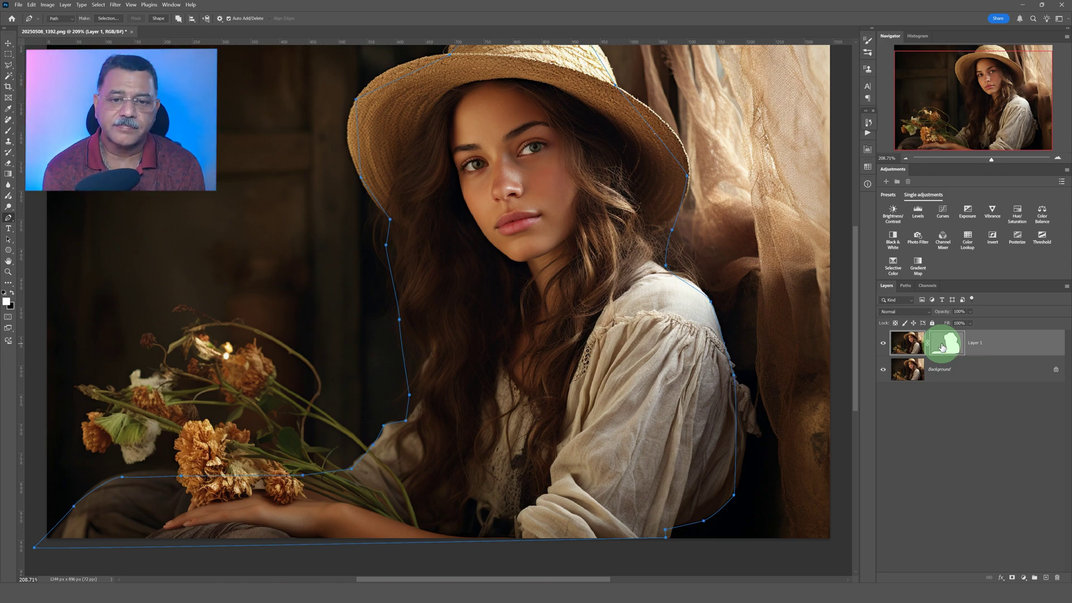
# - Curve the mask path with the Curvature Pen tool along the hat's right brim and the woman's right-hand shoulder and sleeve
pyautogui.click(10, 227)
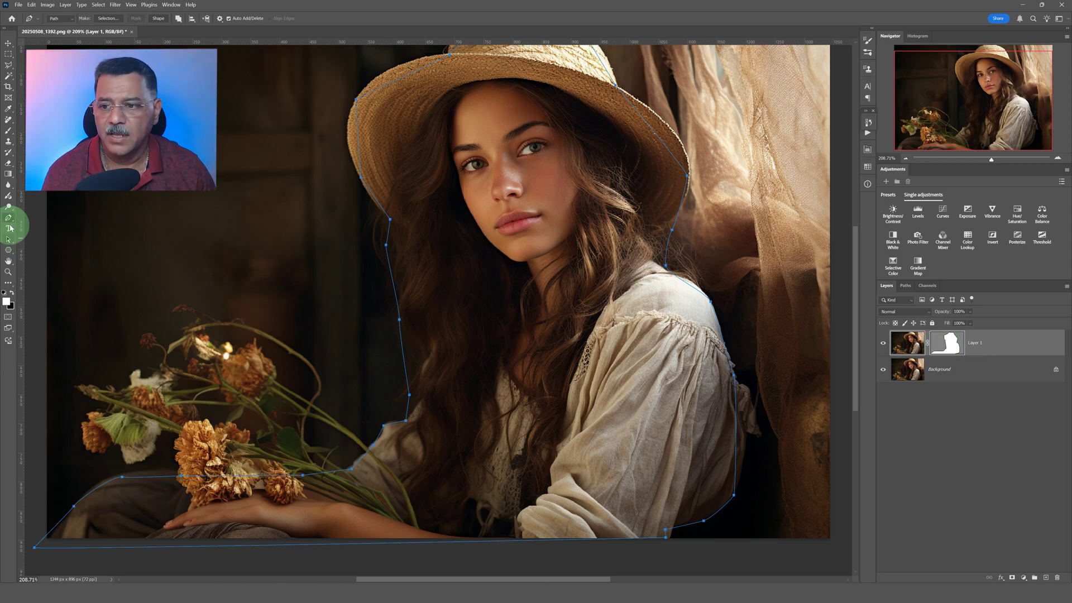
pyautogui.moveTo(5, 220); pyautogui.dragTo(41, 233)
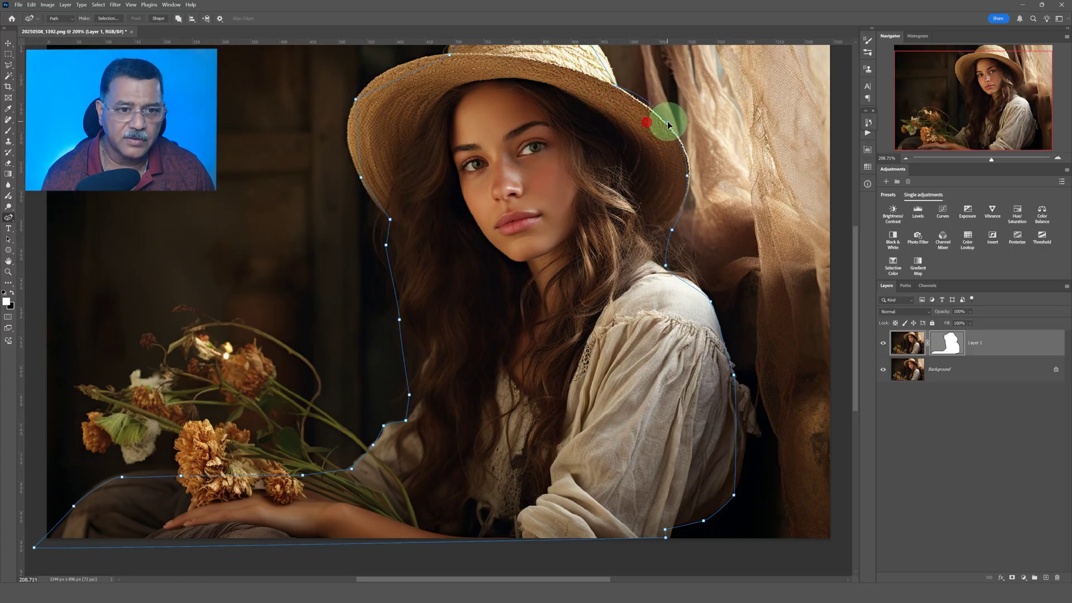
pyautogui.moveTo(668, 122); pyautogui.dragTo(673, 132)
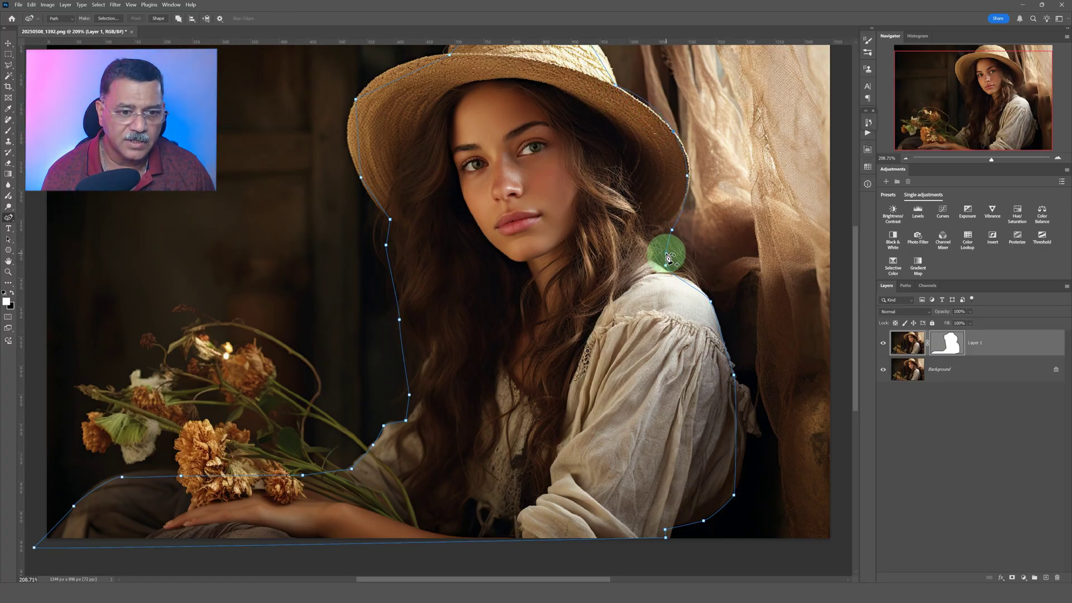
pyautogui.click(715, 297)
pyautogui.click(692, 294)
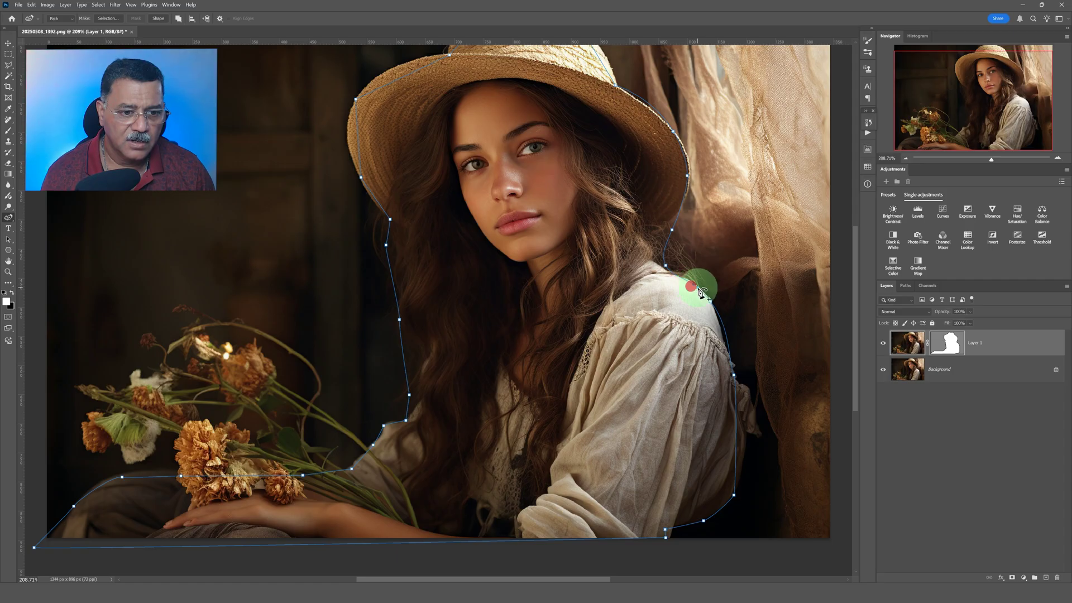
pyautogui.moveTo(700, 292); pyautogui.dragTo(724, 340)
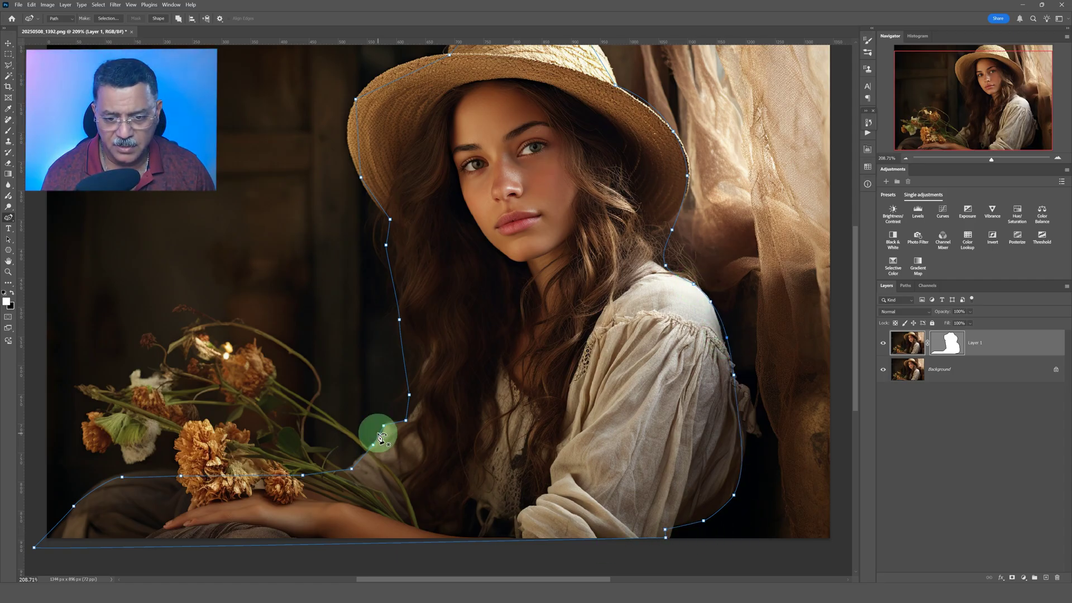
# - Curve the mask path to follow the woman's left-hand sleeve, hair, hat brim and knee, and finish editing the path
pyautogui.click(399, 433)
pyautogui.moveTo(393, 424); pyautogui.dragTo(397, 425)
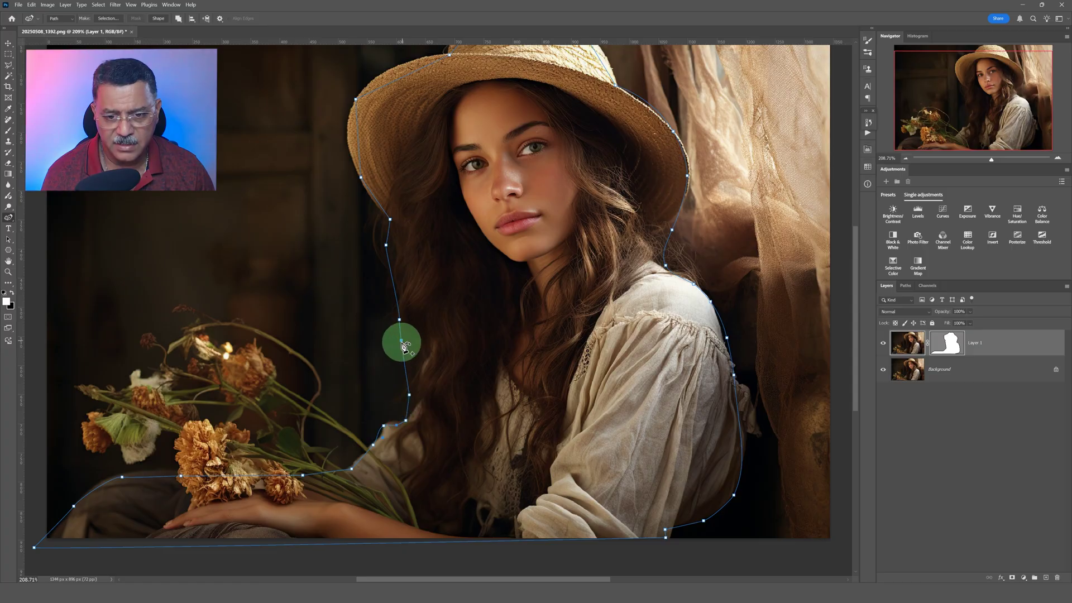
pyautogui.moveTo(403, 342); pyautogui.dragTo(410, 343)
pyautogui.moveTo(388, 239); pyautogui.dragTo(385, 255)
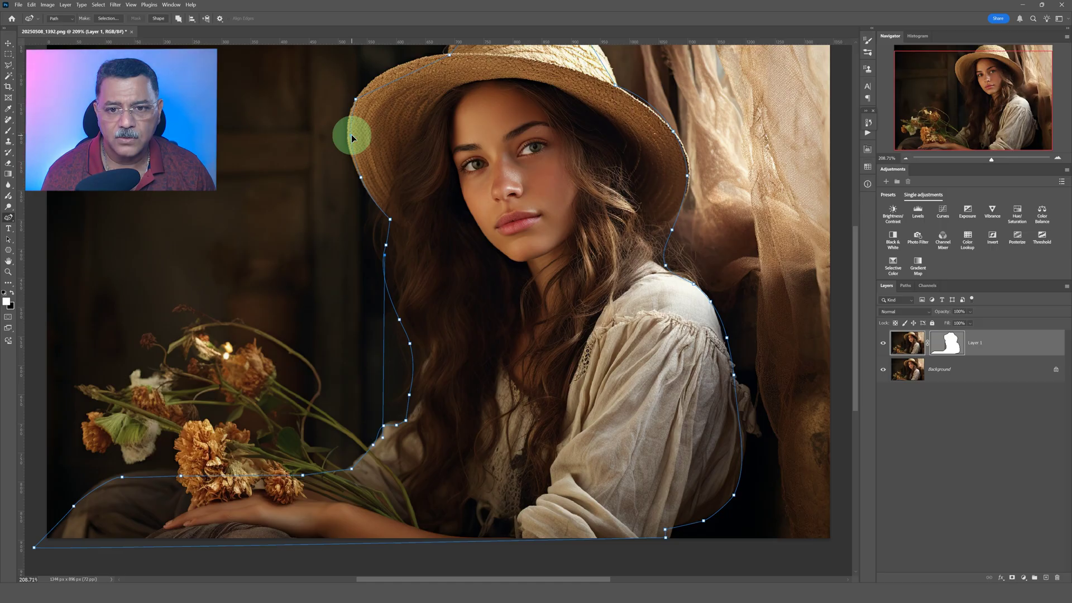
pyautogui.moveTo(351, 134); pyautogui.dragTo(346, 134)
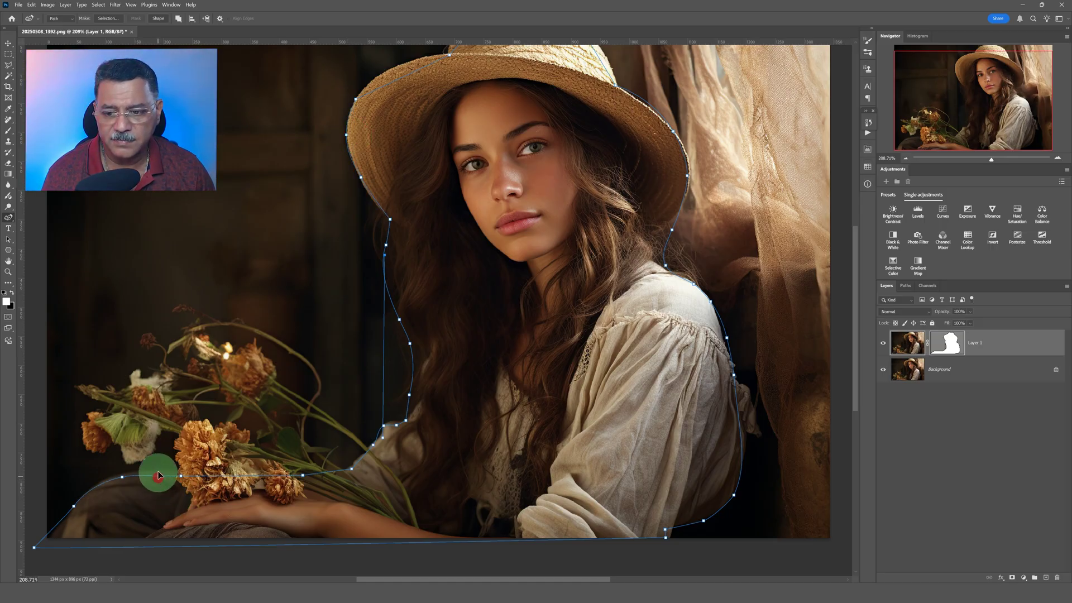
pyautogui.moveTo(158, 476); pyautogui.dragTo(159, 460)
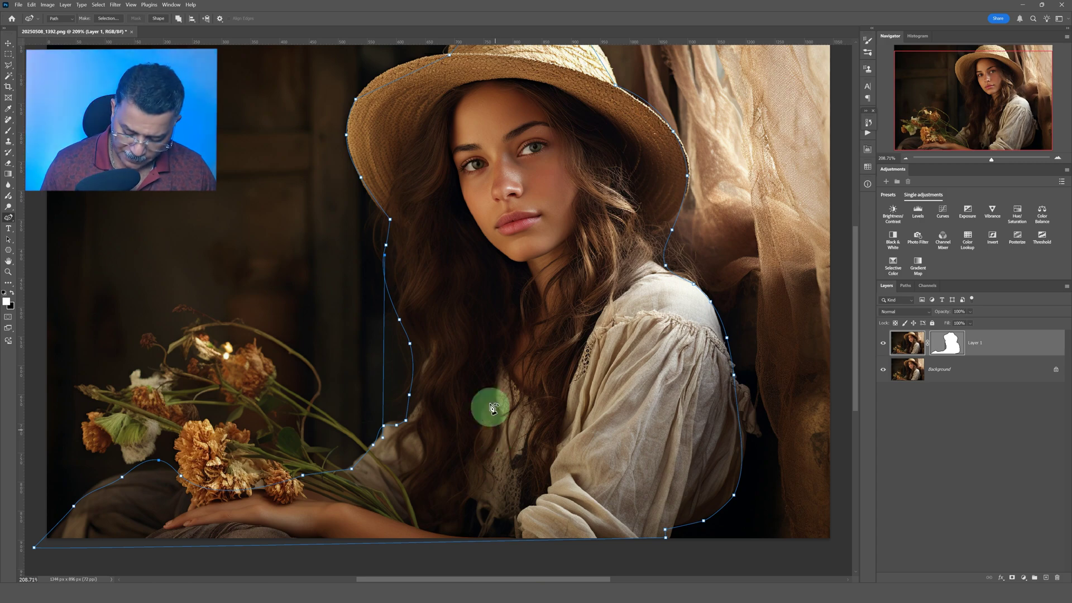
pyautogui.click(384, 253)
pyautogui.press('Return')
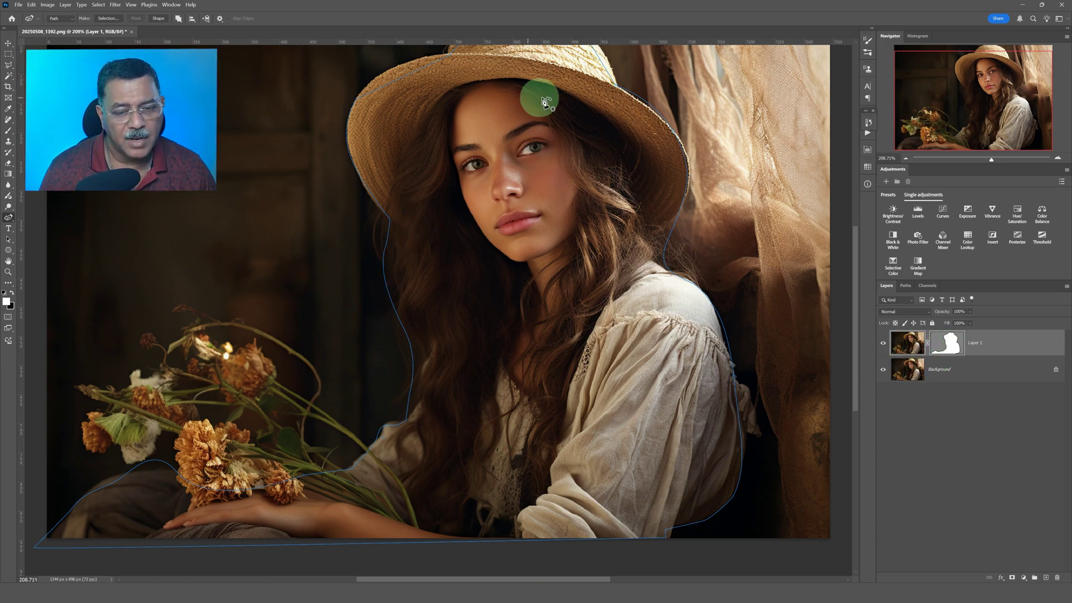
# - Add a Black & White adjustment layer above the duplicate layer and move the woman's vector mask onto it
pyautogui.click(952, 349)
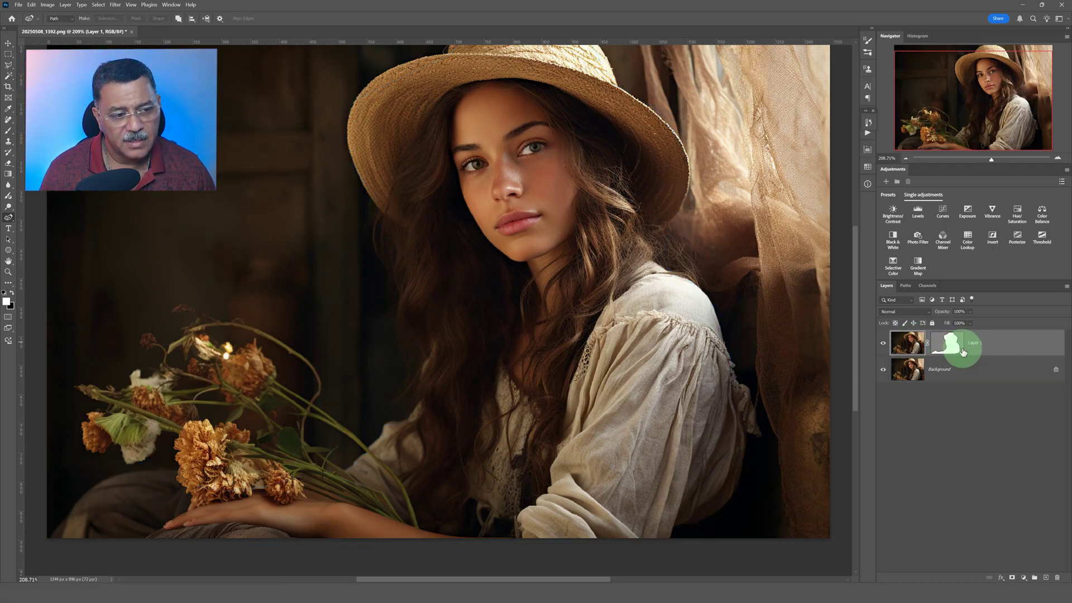
pyautogui.click(913, 344)
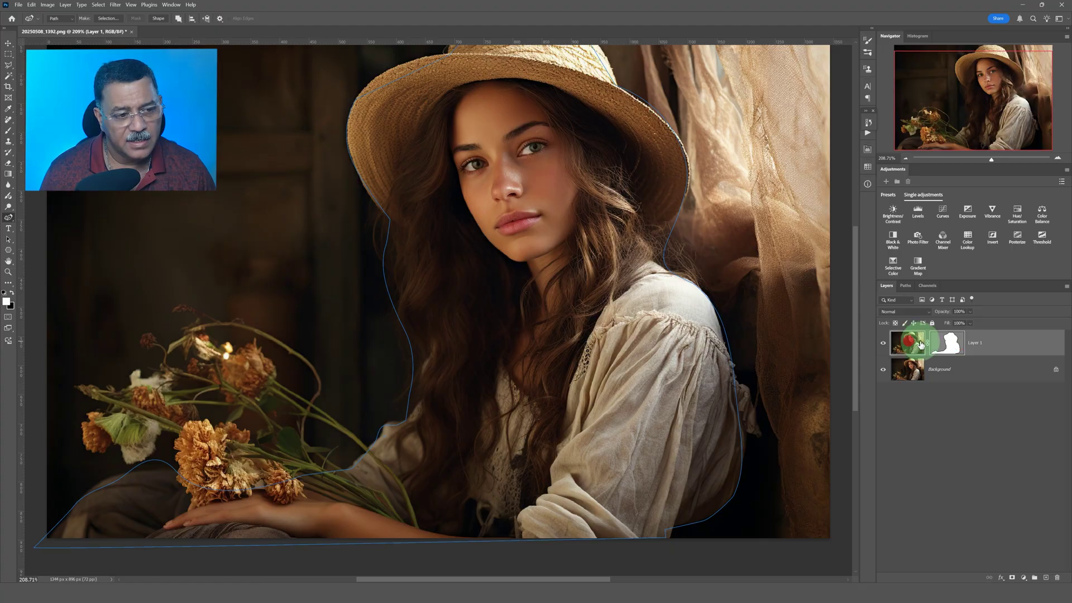
pyautogui.click(895, 239)
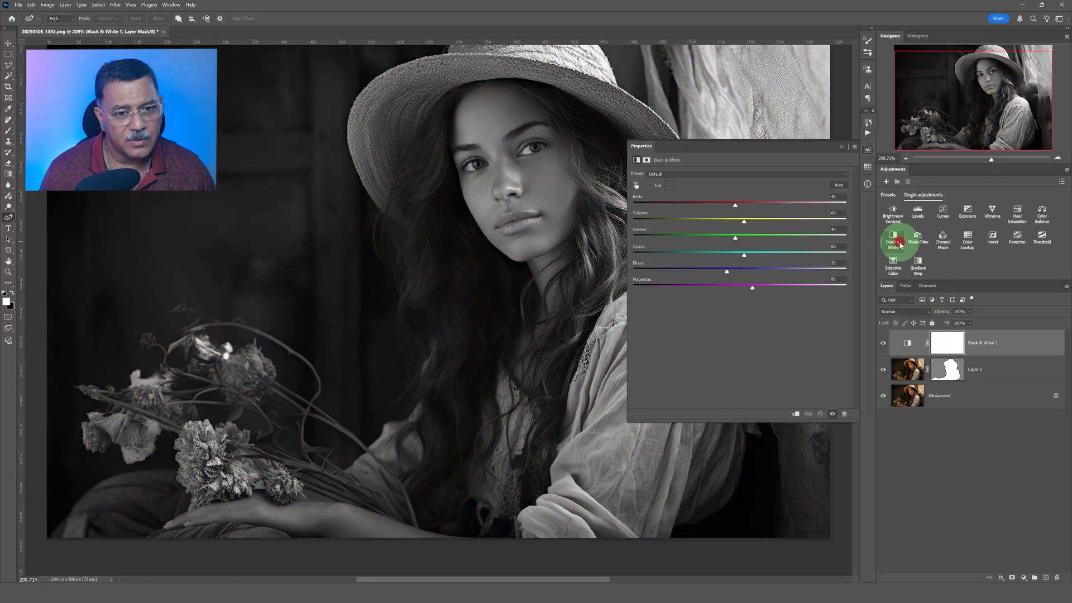
pyautogui.click(842, 147)
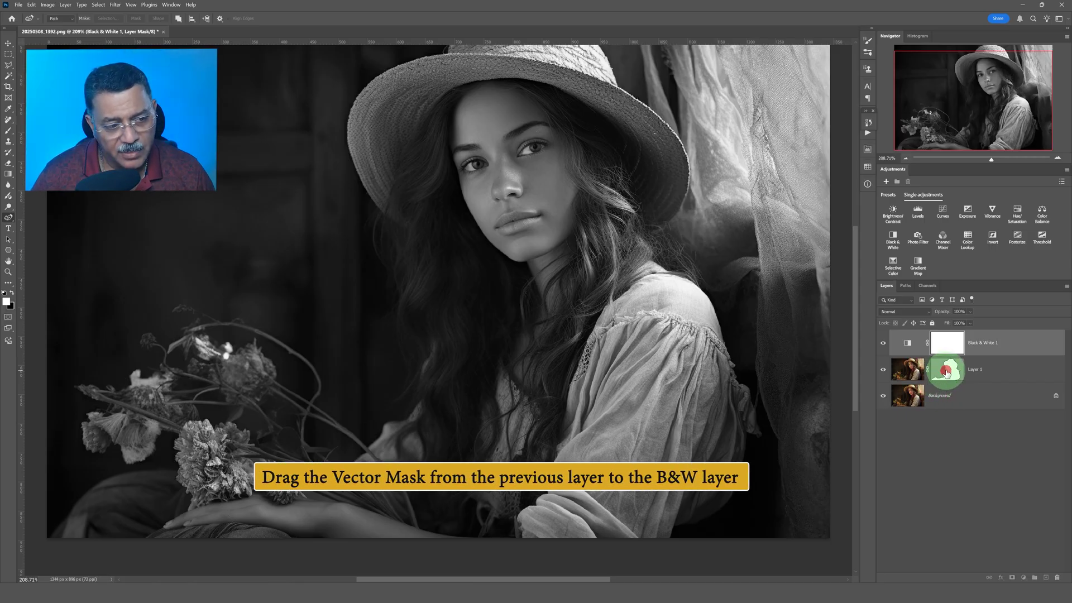
pyautogui.moveTo(946, 371); pyautogui.dragTo(920, 381)
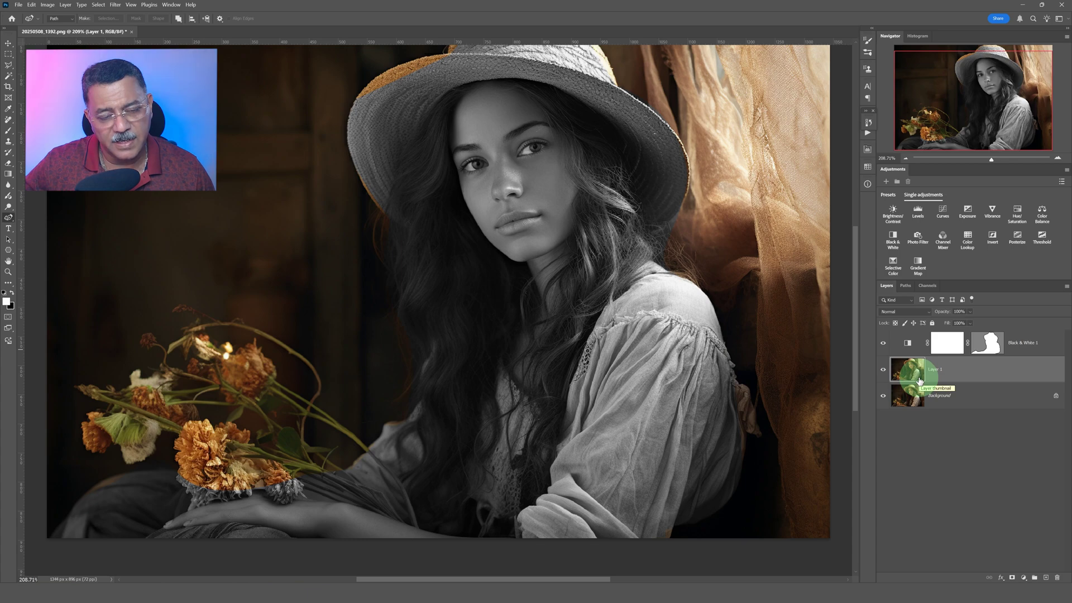
# - Select the Black & White adjustment layer and activate its vector mask
pyautogui.click(909, 346)
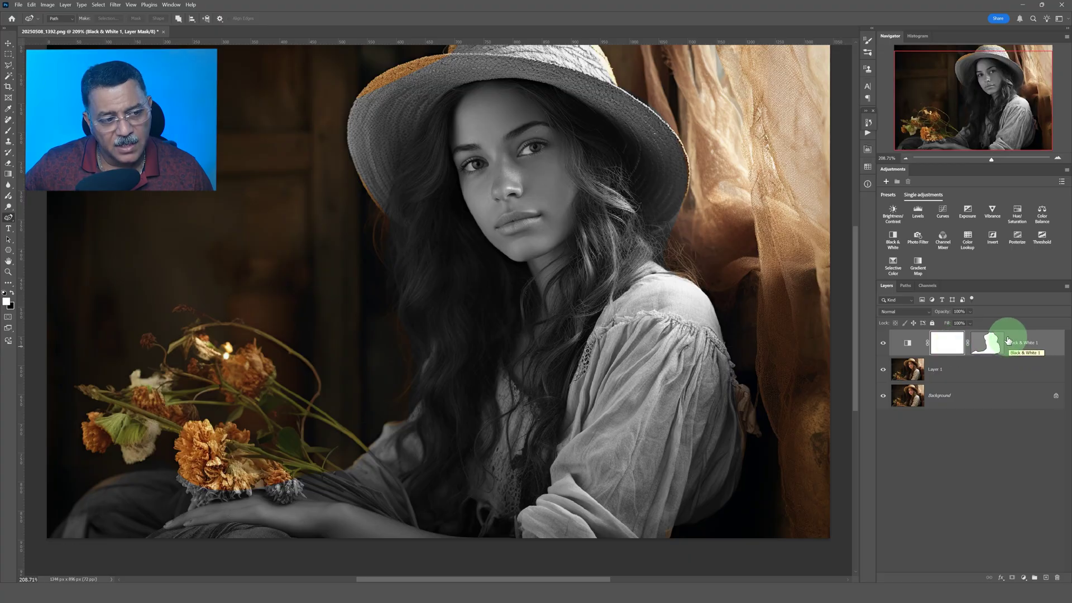
pyautogui.click(985, 345)
pyautogui.click(955, 355)
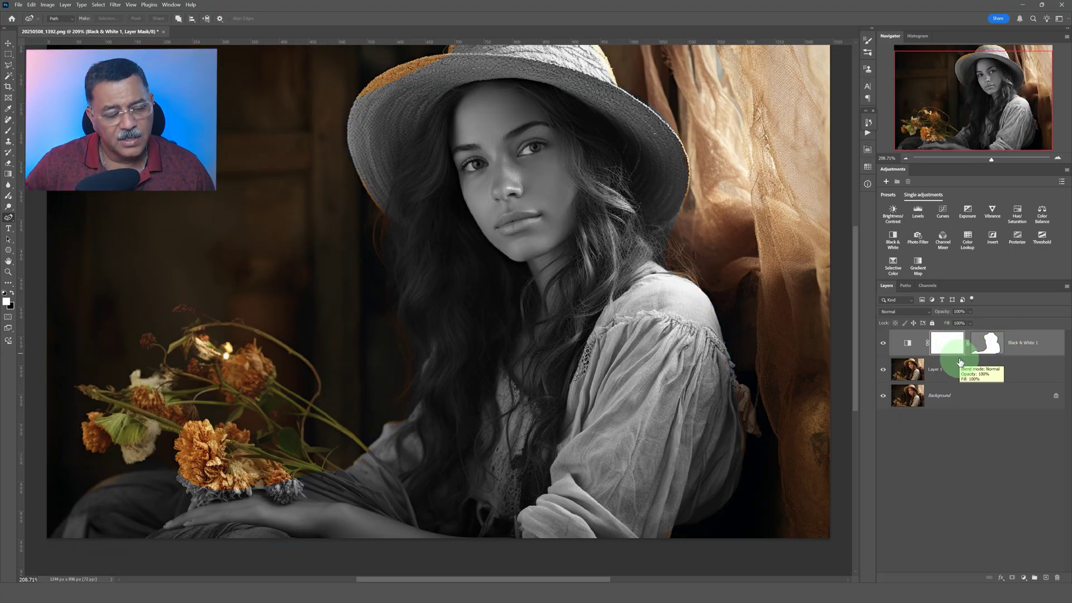
pyautogui.click(984, 345)
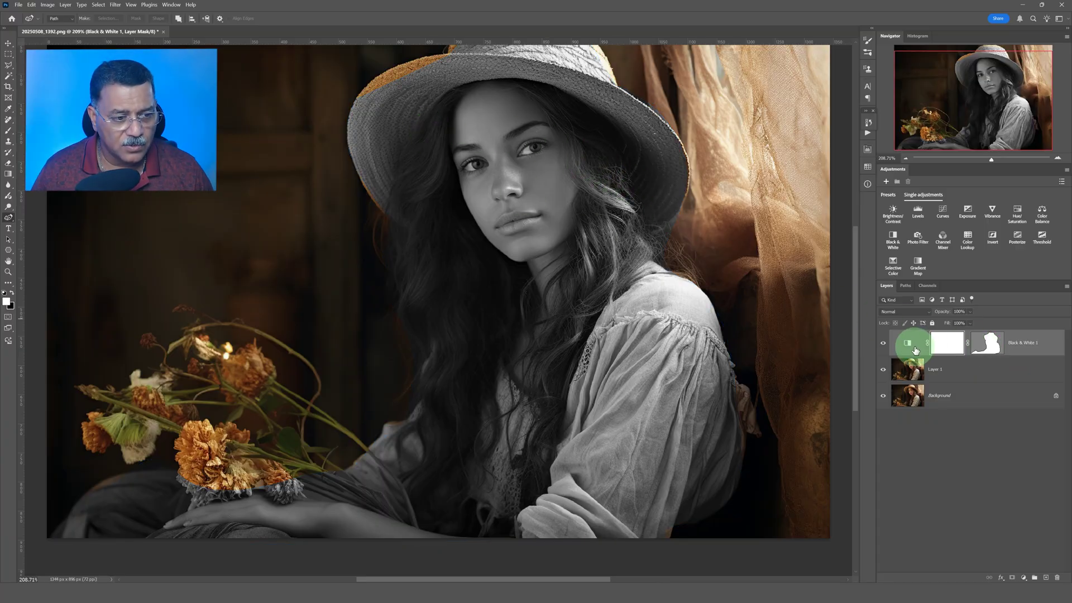
pyautogui.click(915, 348)
pyautogui.click(984, 350)
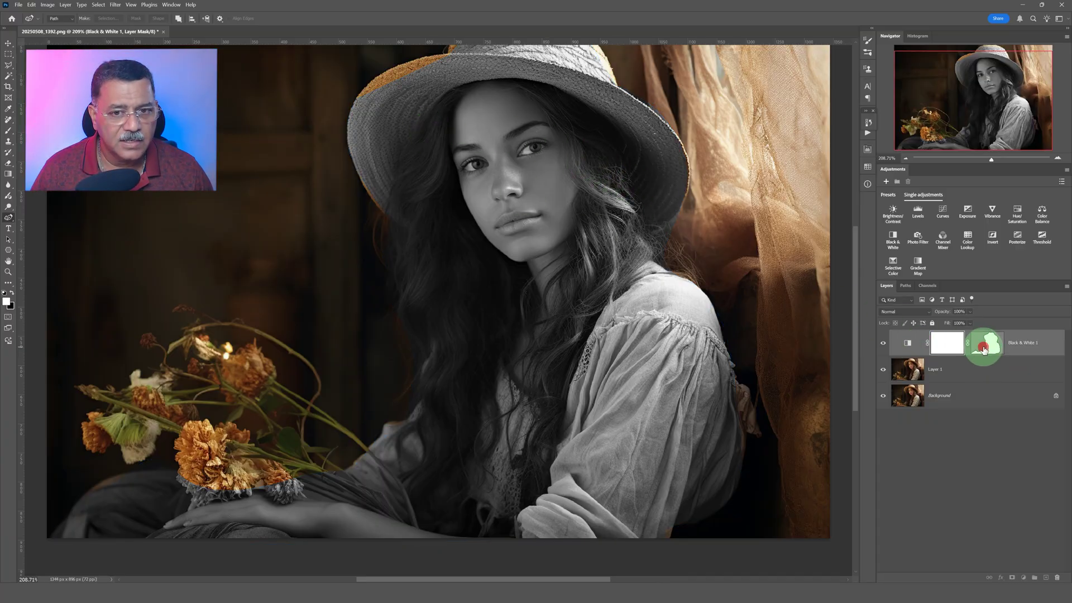
# - Refine the Black & White layer's vector mask path along the hat's brim with the Curvature Pen tool
pyautogui.click(405, 77)
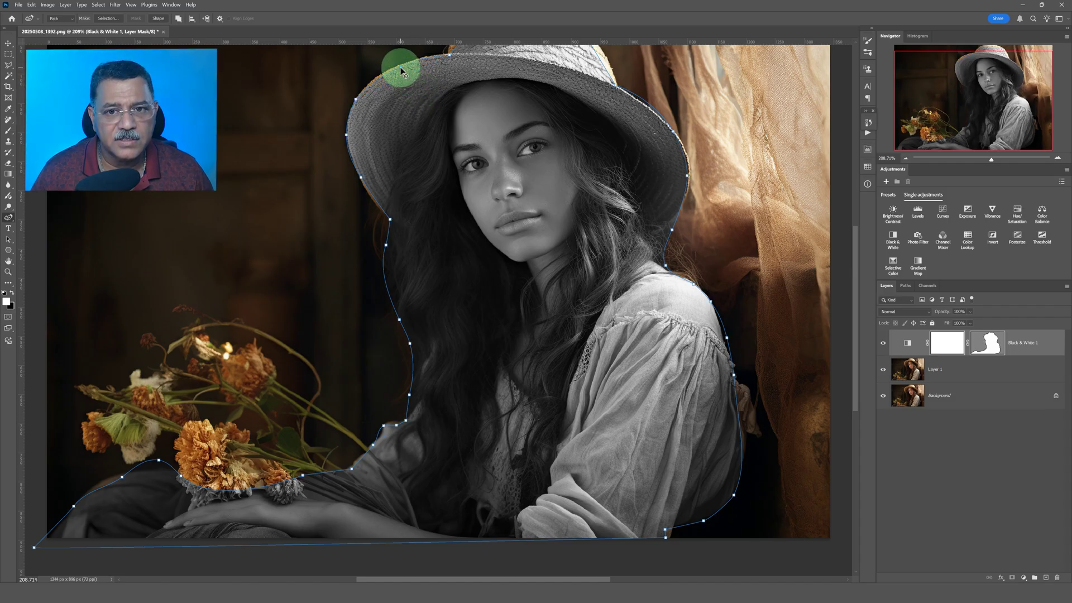
pyautogui.click(395, 66)
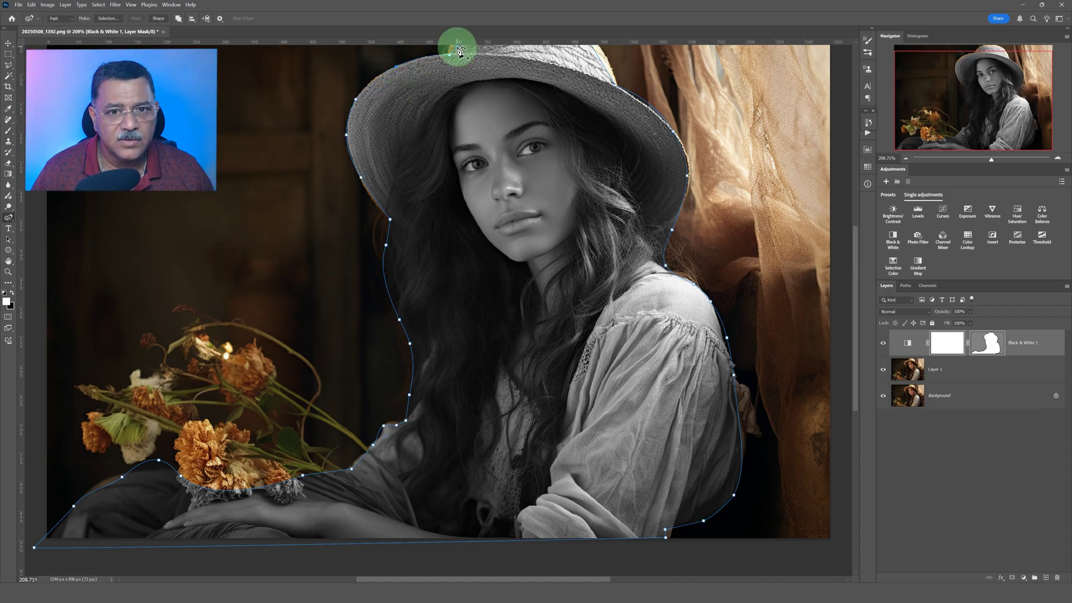
pyautogui.click(907, 159)
pyautogui.click(907, 159)
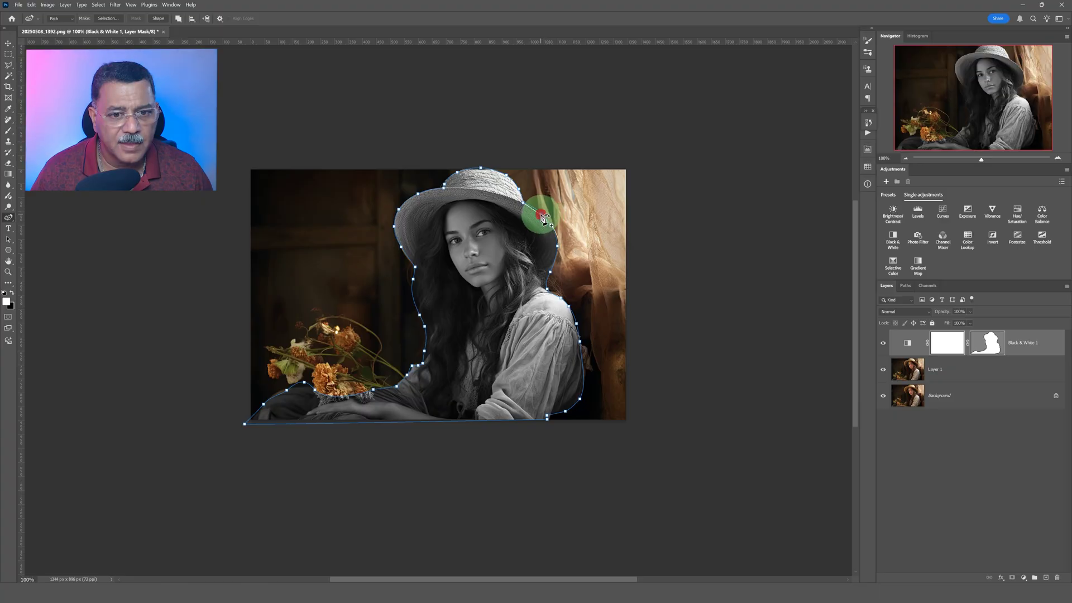
pyautogui.click(540, 217)
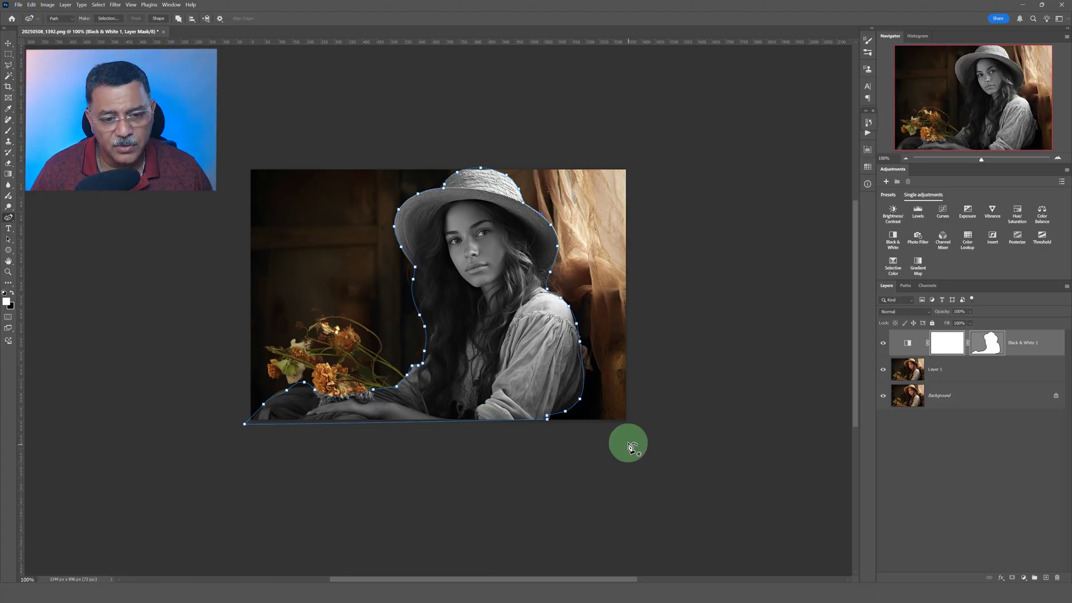
pyautogui.click(575, 327)
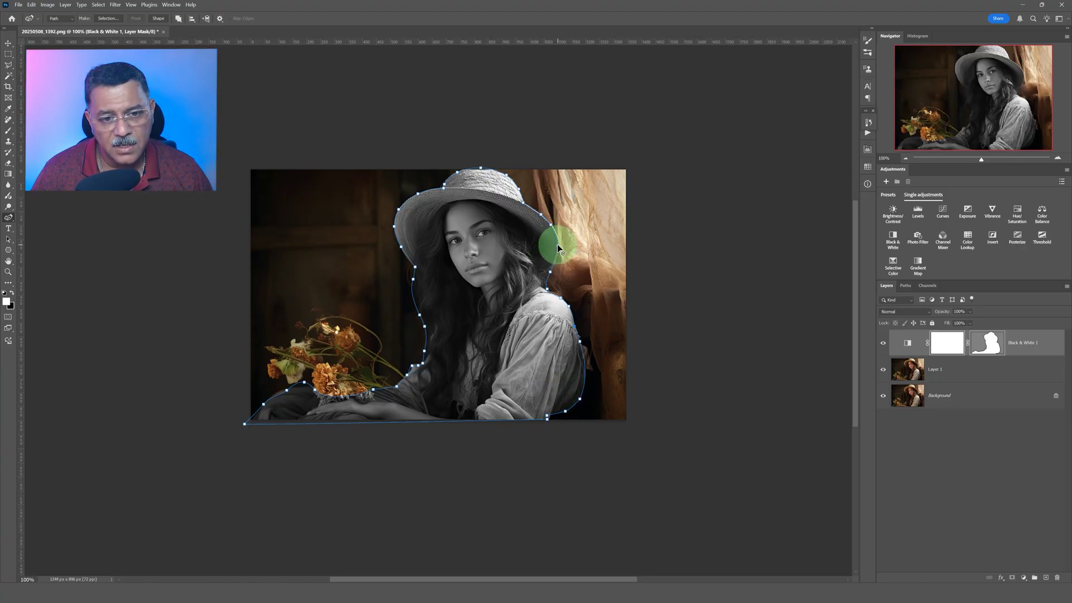
pyautogui.moveTo(559, 240); pyautogui.dragTo(535, 205)
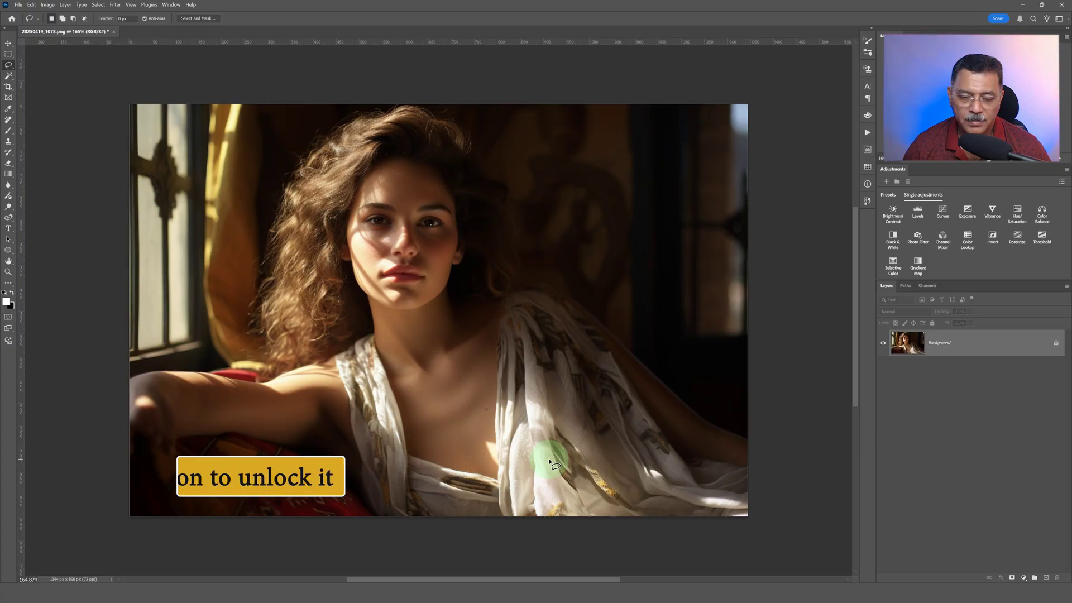
# - Unlock the Background layer of 20250419_1078.png and move the woman's photo left, leaving an empty strip along the canvas's right edge
pyautogui.click(1056, 344)
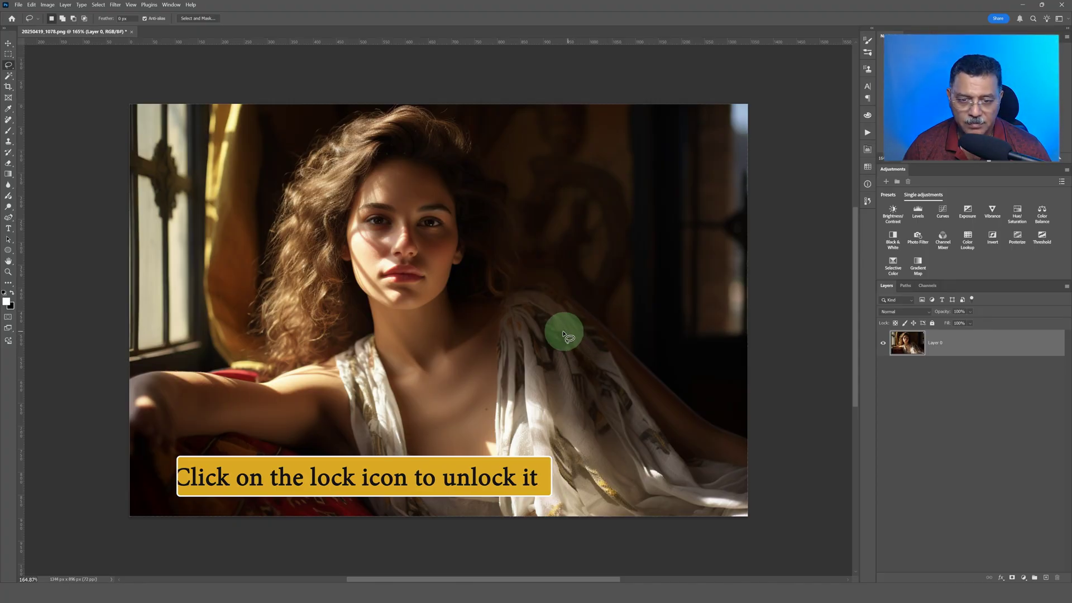
pyautogui.click(8, 44)
pyautogui.moveTo(507, 289); pyautogui.dragTo(414, 286)
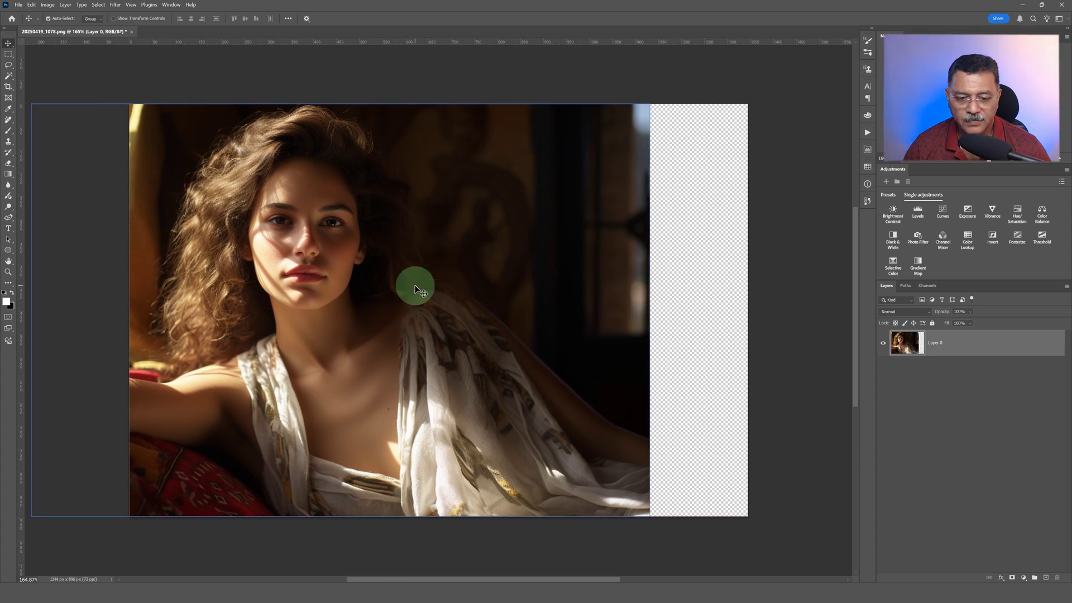
# - Switch to Adobe Bridge, open 20250502_0452.png, and copy its photo of the man as a new layer into 20250419_1078.png
pyautogui.hotkey('alt', 'Tab')
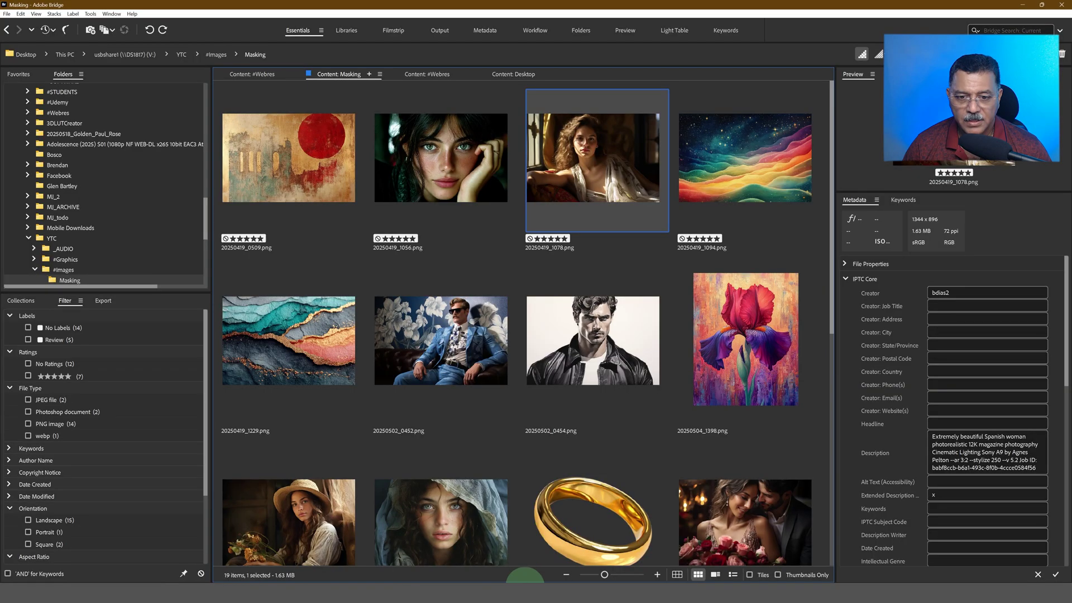
pyautogui.rightClick(479, 346)
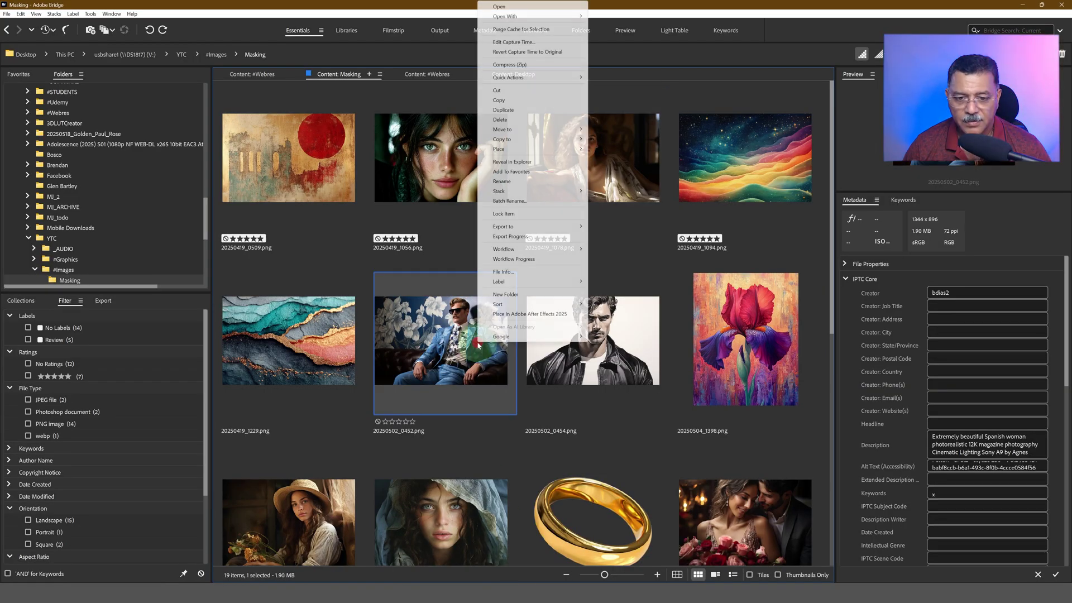
pyautogui.click(539, 6)
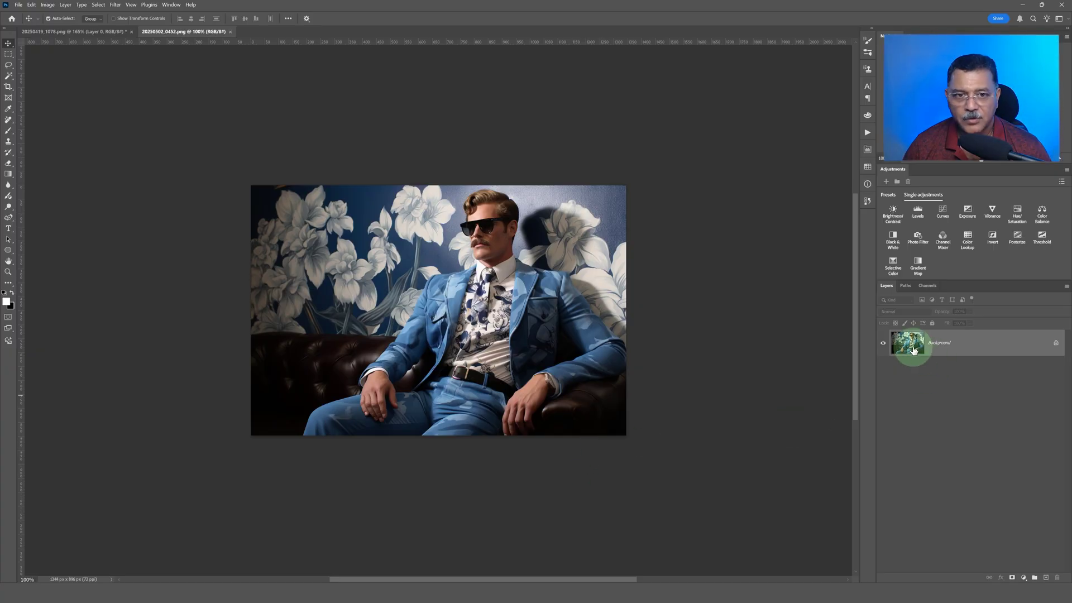
pyautogui.moveTo(914, 350); pyautogui.dragTo(446, 287)
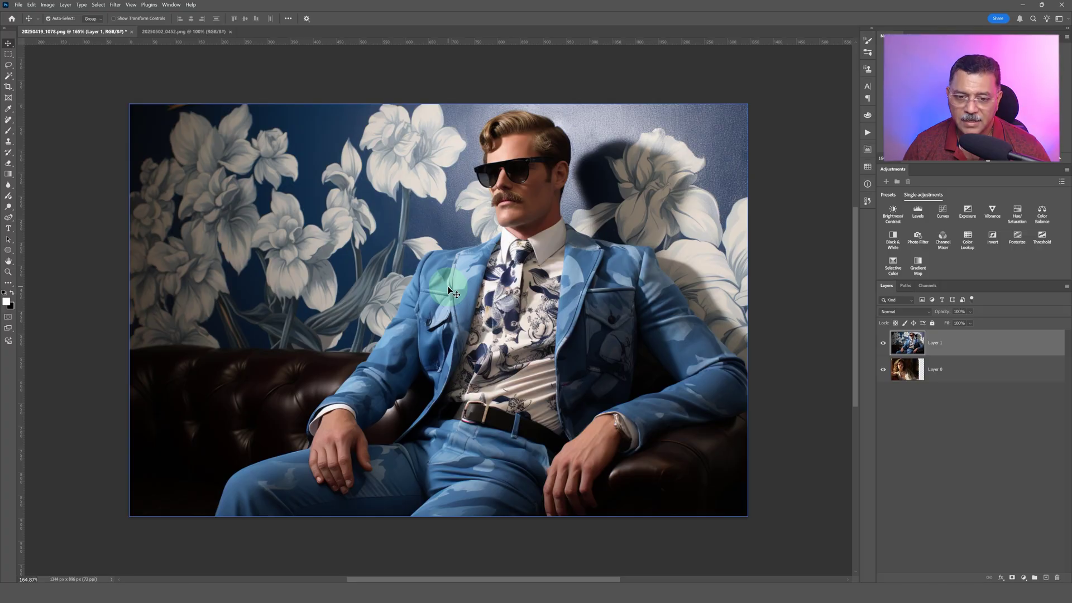
# - Shift the man's layer slightly right, start a Free Transform on it, and lower its opacity to about 36%
pyautogui.moveTo(449, 288); pyautogui.dragTo(477, 289)
pyautogui.hotkey('ctrl', 't')
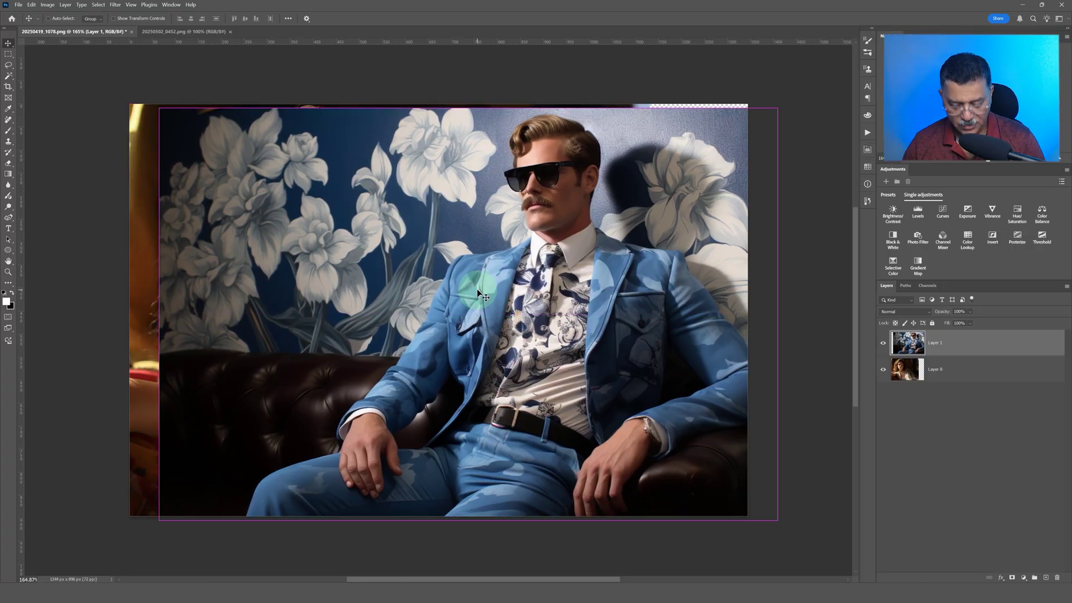
pyautogui.moveTo(936, 313); pyautogui.dragTo(936, 312)
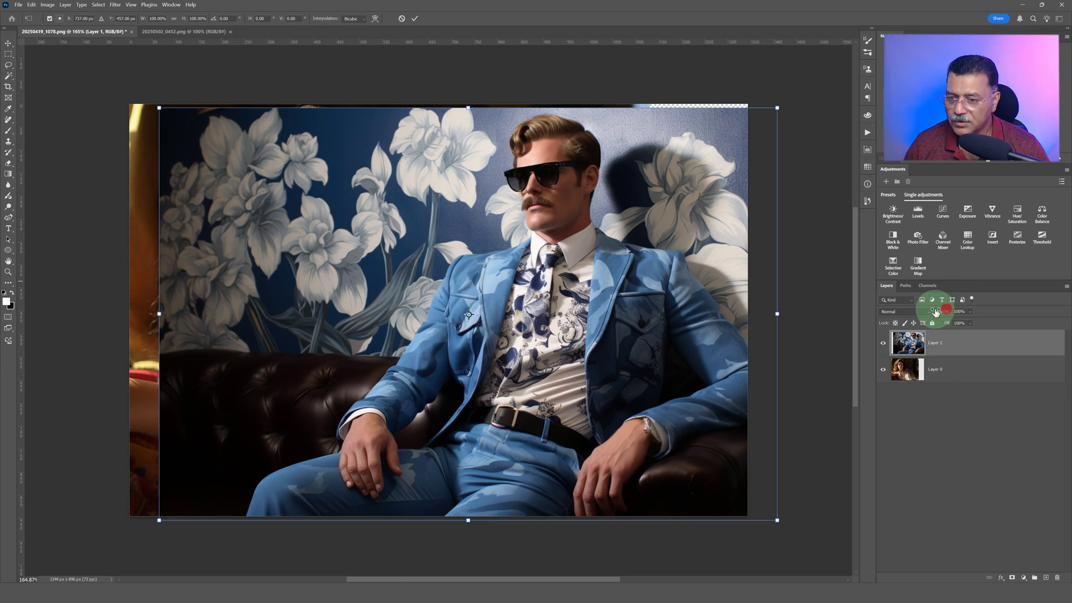
pyautogui.click(947, 316)
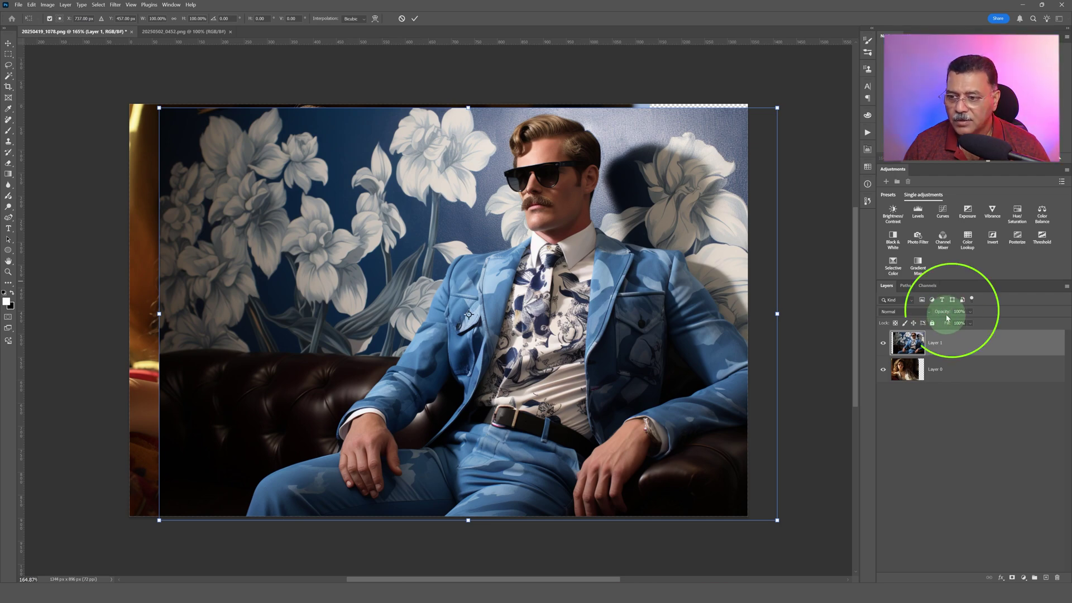
pyautogui.moveTo(936, 317); pyautogui.dragTo(926, 317)
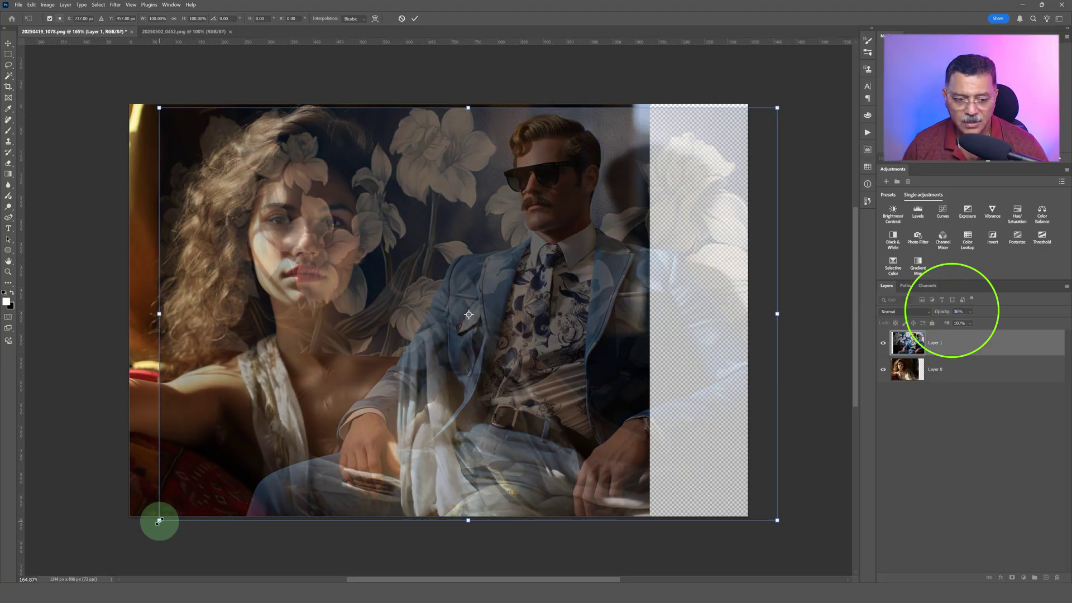
# - Enlarge the man's layer proportionally to about 150% and reposition it over the woman's photo
pyautogui.moveTo(159, 522); pyautogui.dragTo(241, 565)
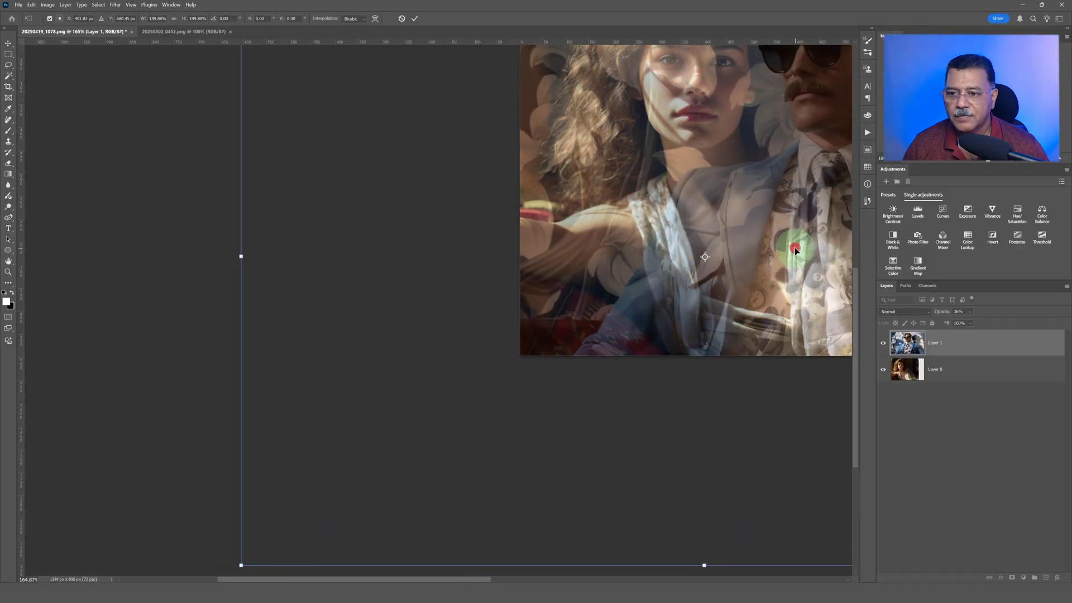
pyautogui.moveTo(795, 250); pyautogui.dragTo(728, 263)
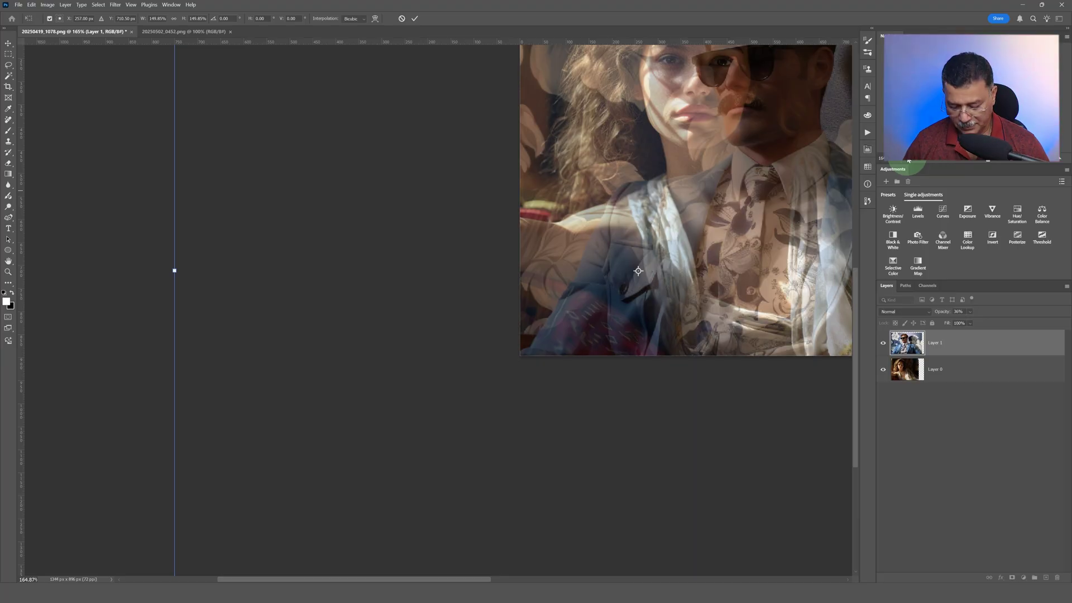
pyautogui.hotkey('ctrl', '0')
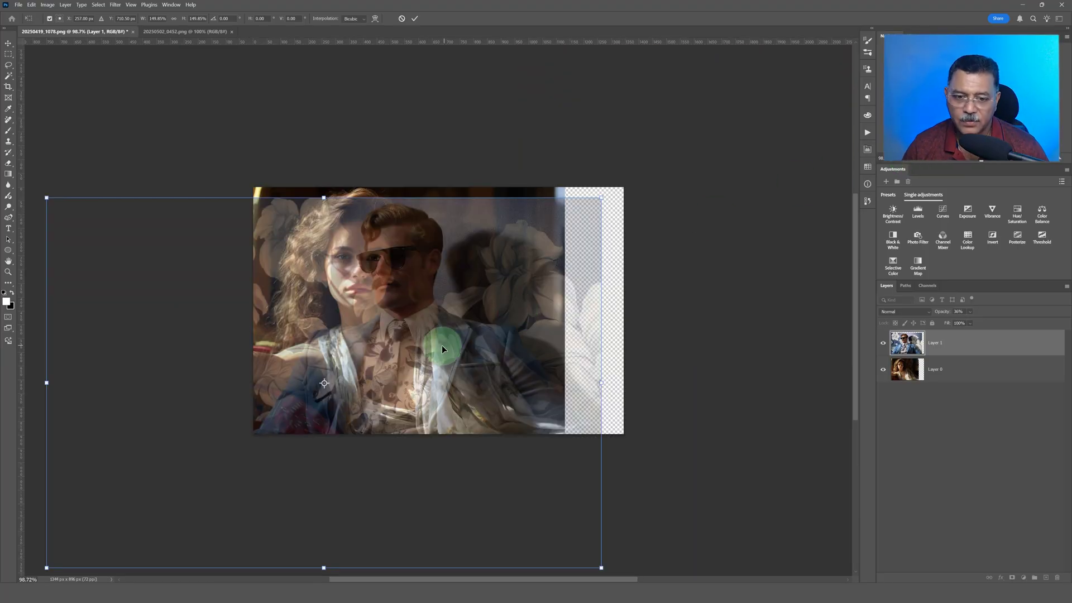
pyautogui.moveTo(441, 349); pyautogui.dragTo(502, 334)
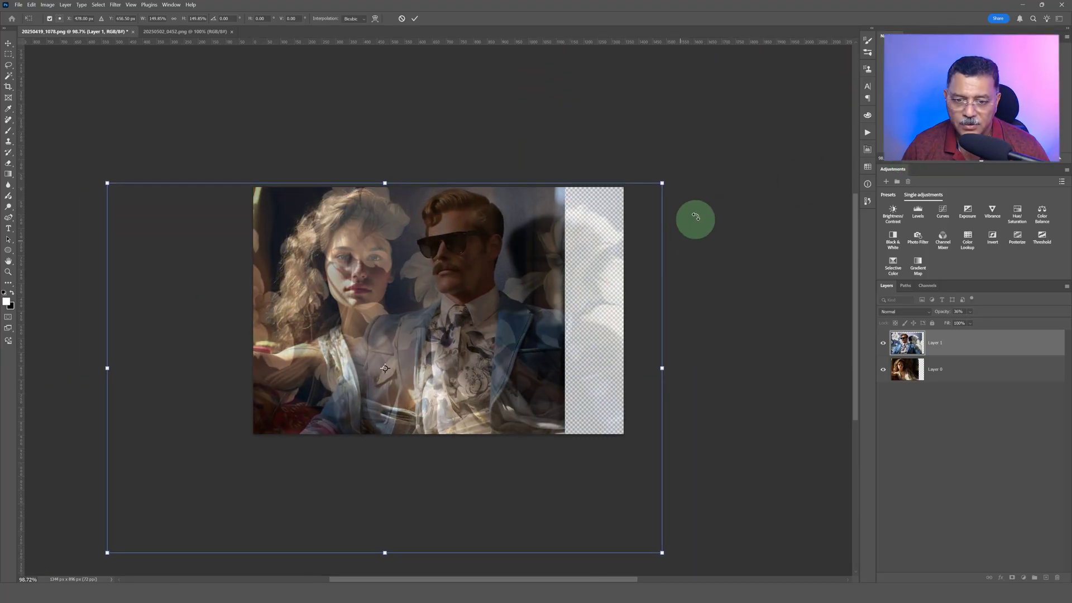
pyautogui.moveTo(586, 256); pyautogui.dragTo(518, 260)
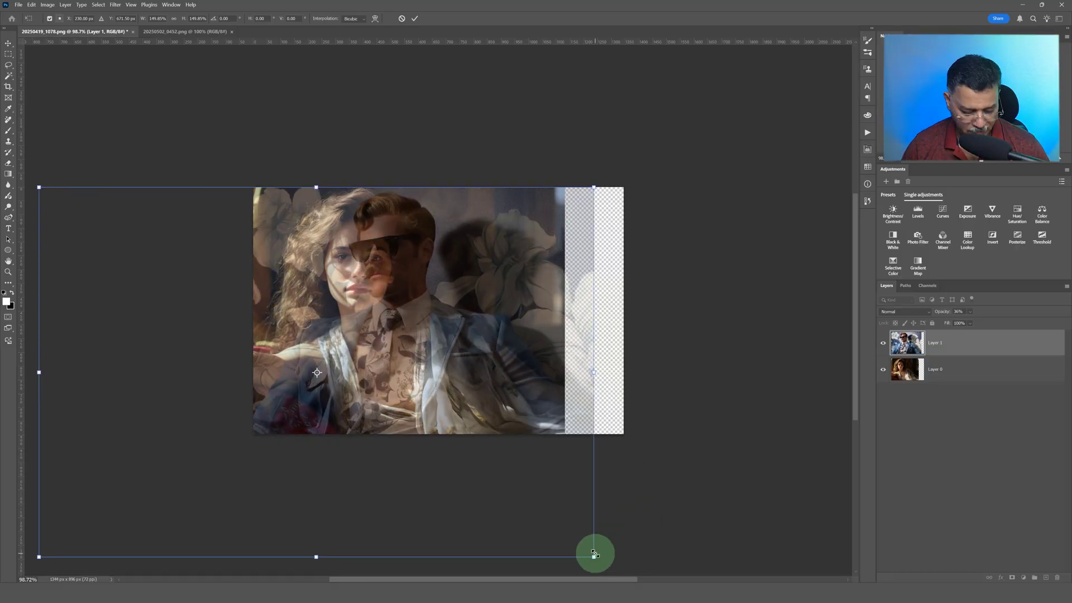
# - Scale the man's layer to about 192% with his head beside the woman's, and restore its opacity to 100%
pyautogui.moveTo(594, 554); pyautogui.dragTo(680, 423)
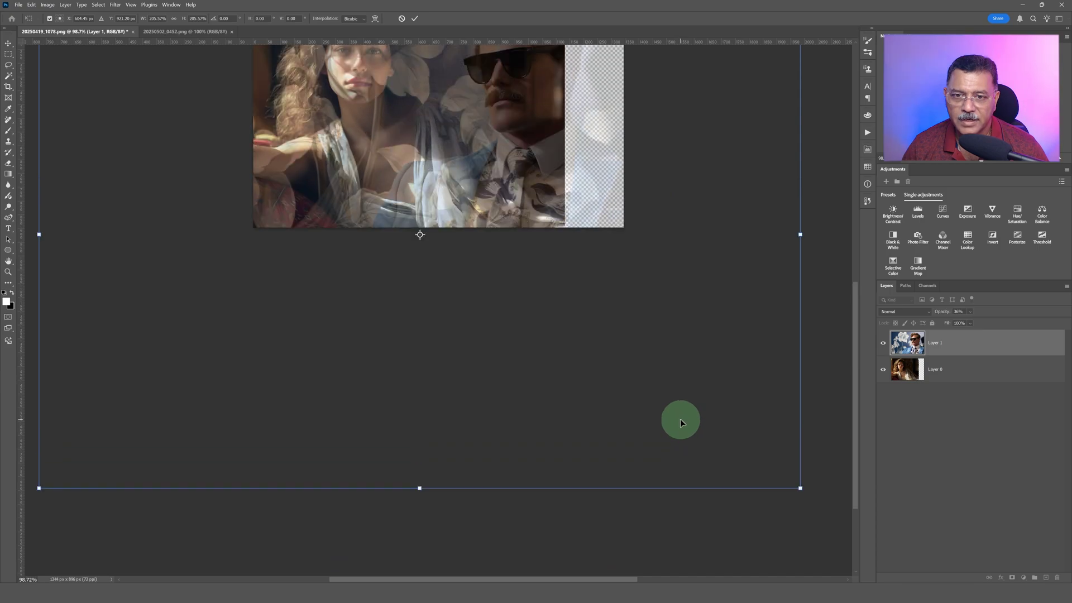
pyautogui.moveTo(527, 178); pyautogui.dragTo(498, 167)
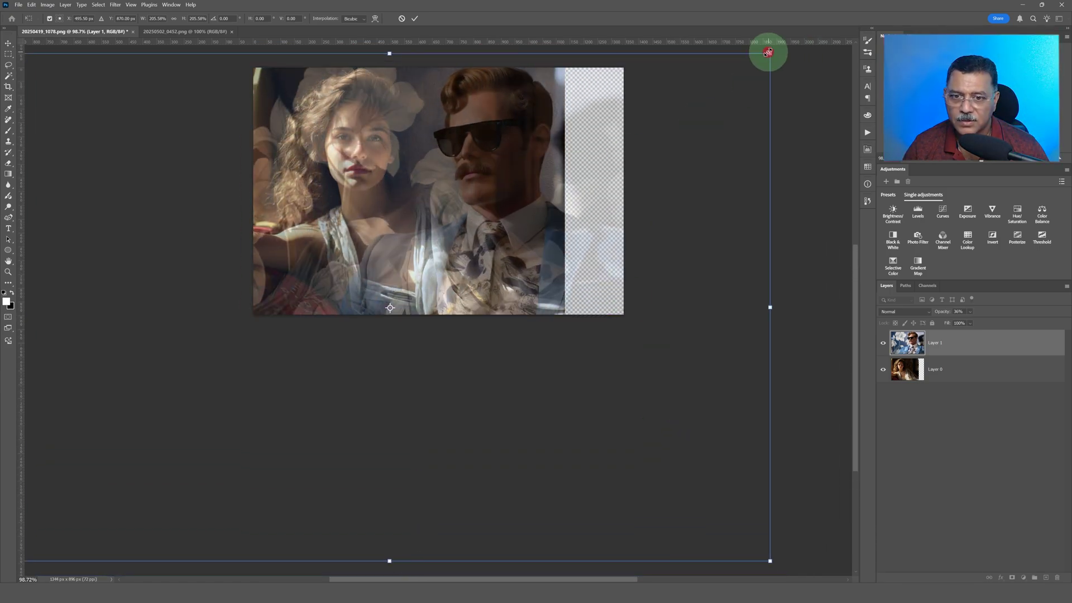
pyautogui.moveTo(768, 52); pyautogui.dragTo(718, 87)
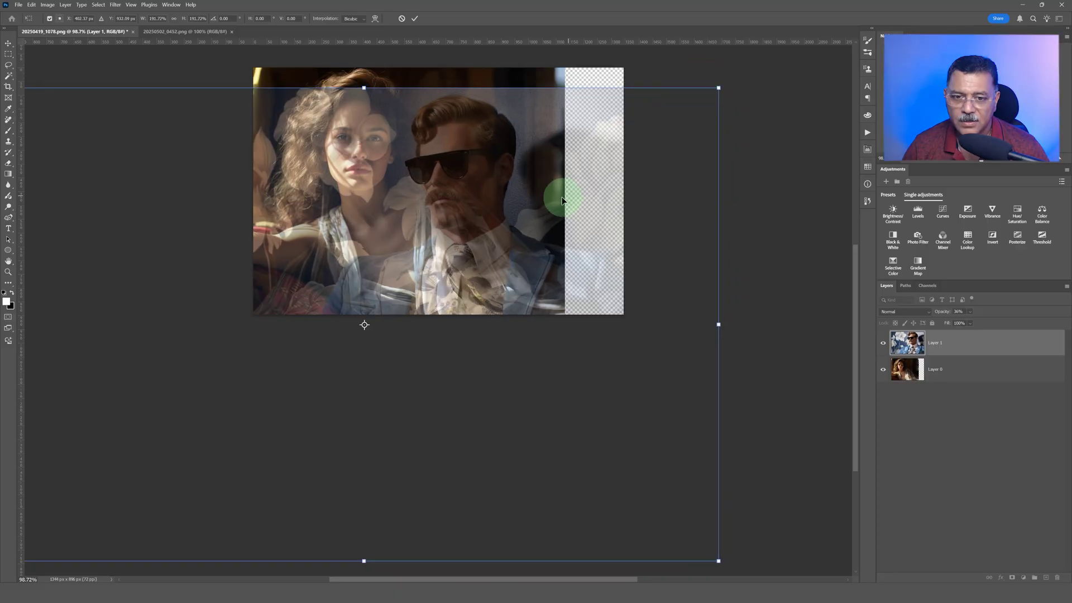
pyautogui.moveTo(563, 200); pyautogui.dragTo(589, 179)
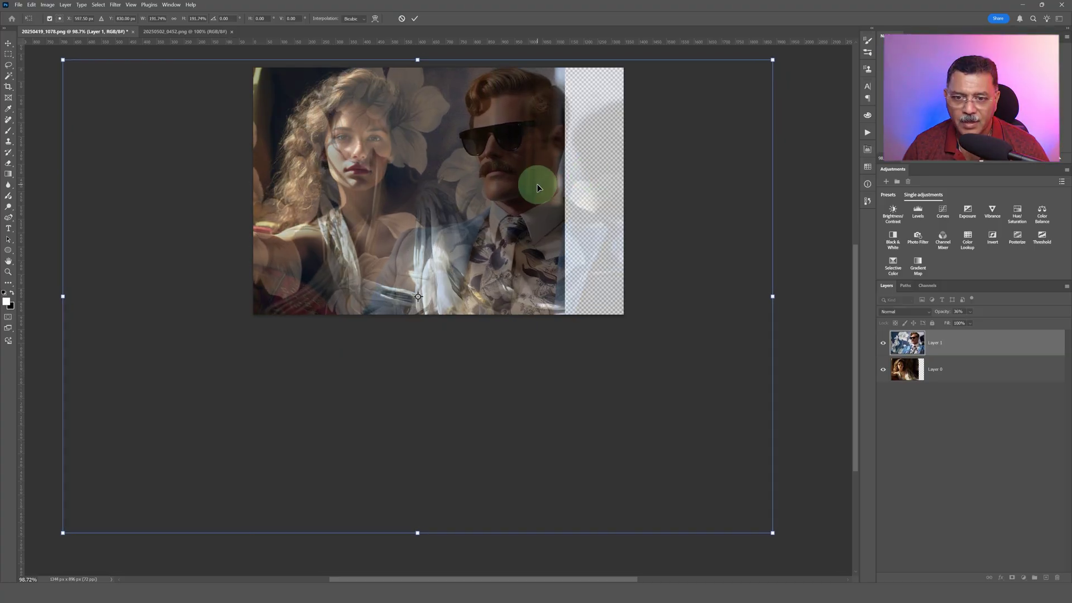
pyautogui.press('Return')
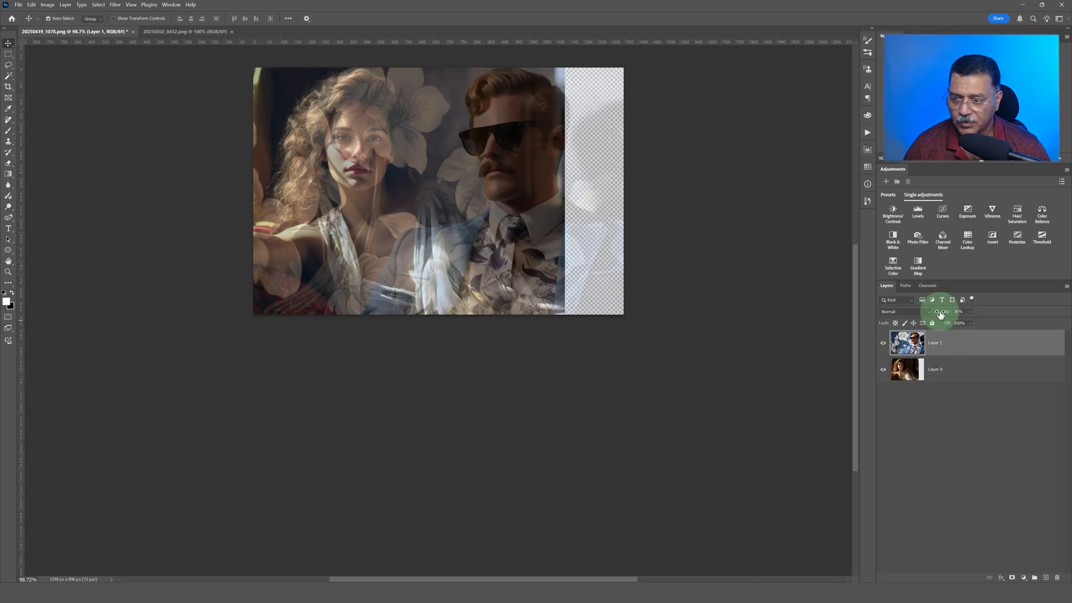
pyautogui.moveTo(941, 315); pyautogui.dragTo(1050, 316)
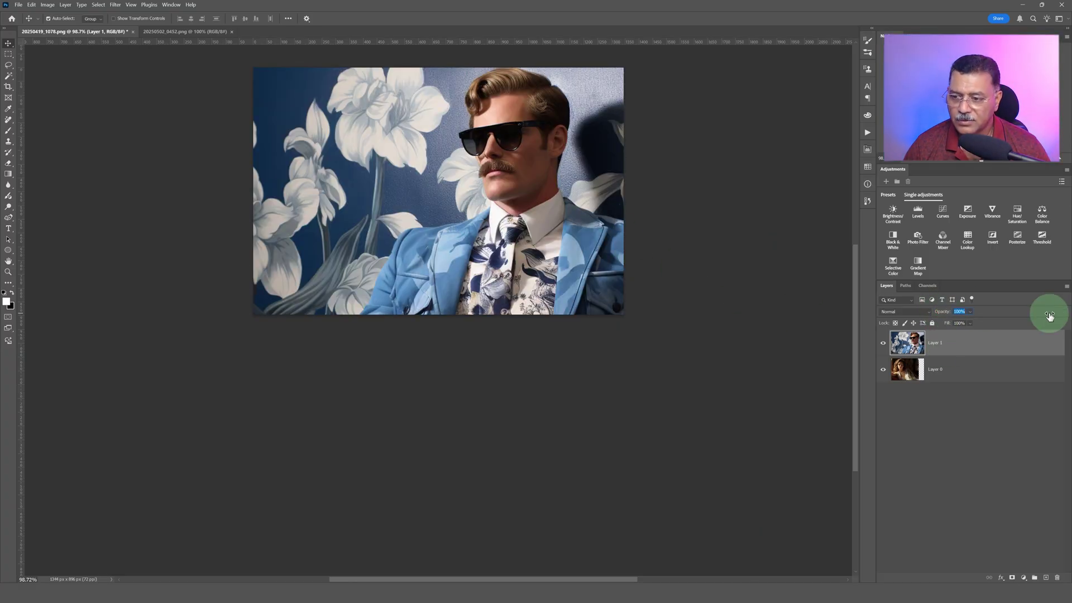
pyautogui.click(883, 373)
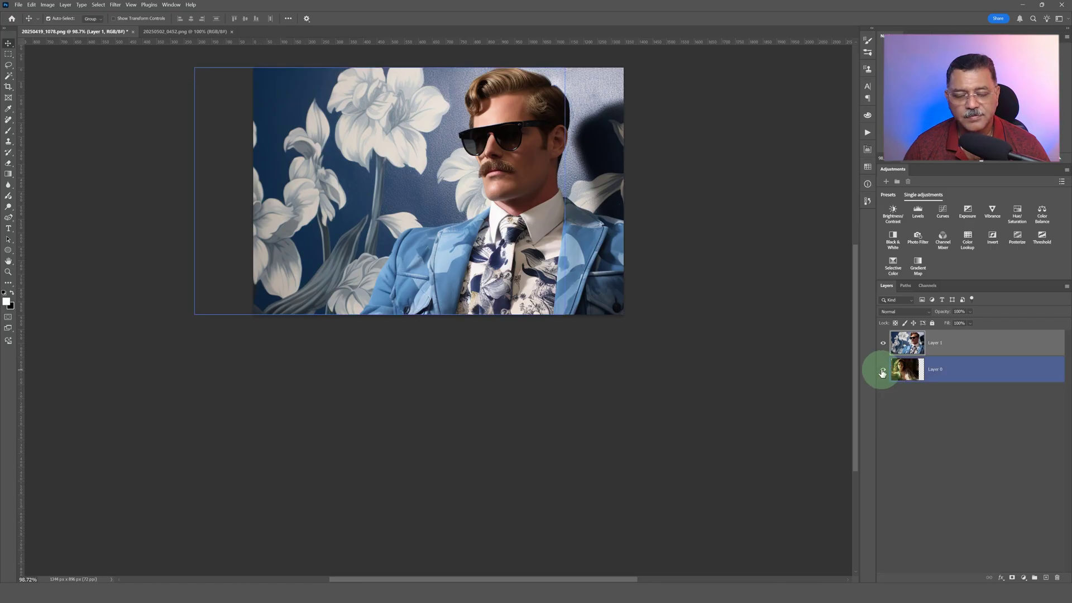
pyautogui.click(535, 291)
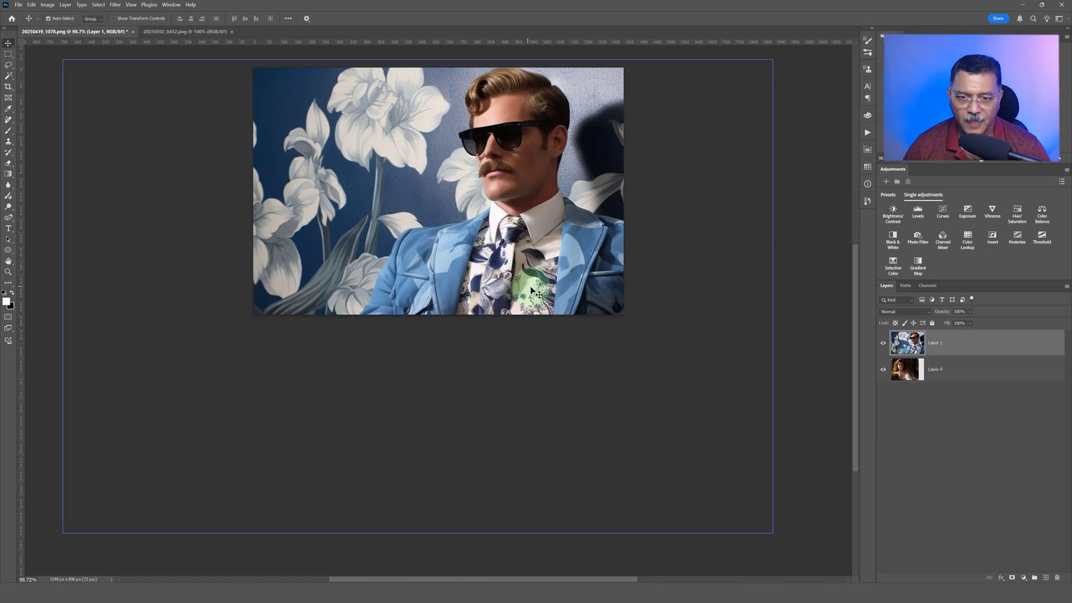
pyautogui.click(922, 364)
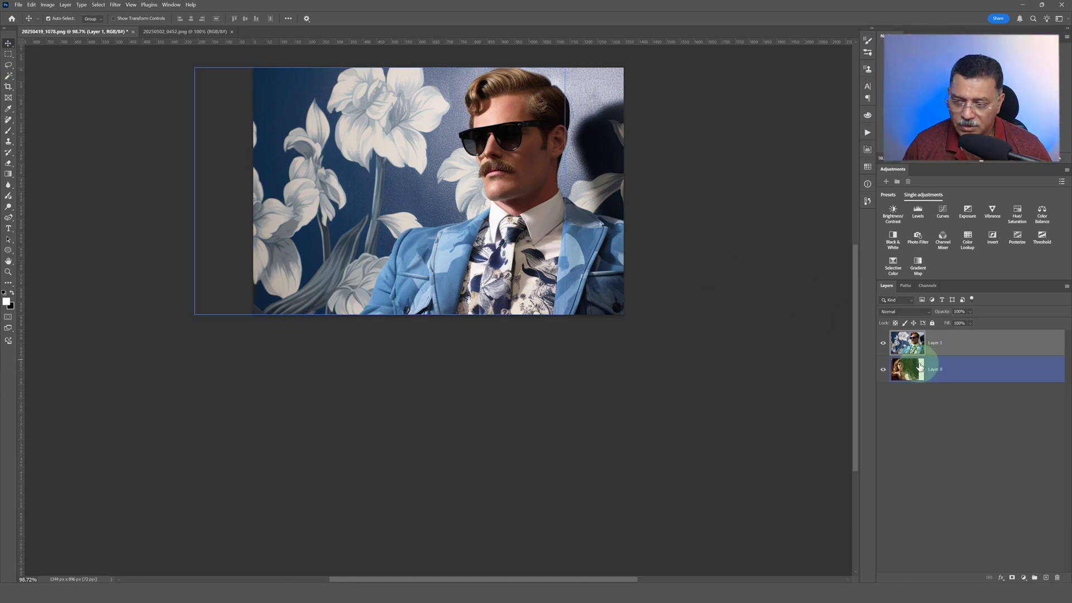
pyautogui.click(923, 347)
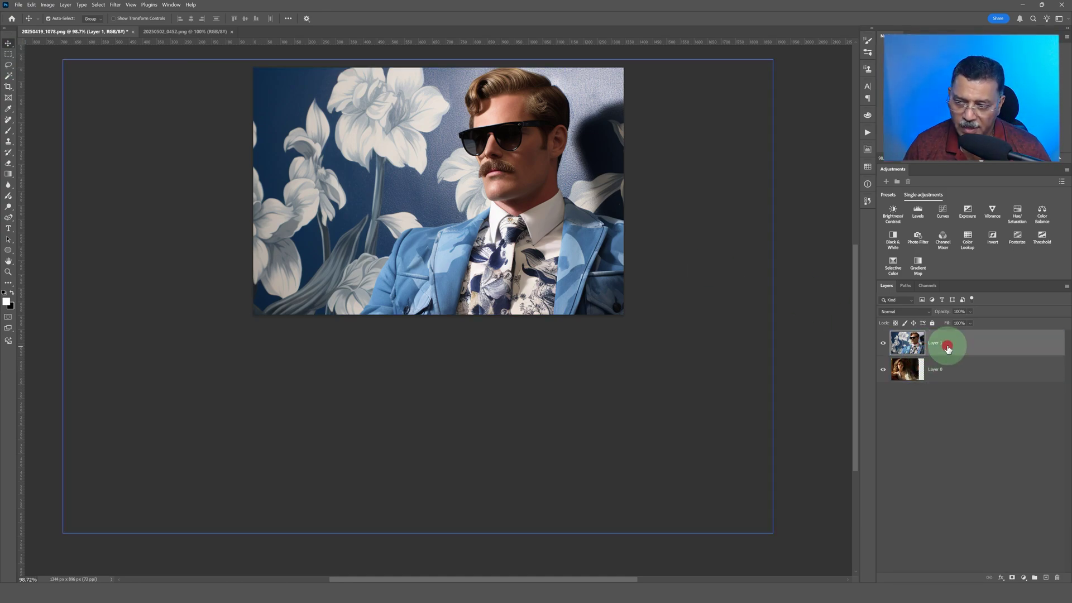
pyautogui.click(947, 372)
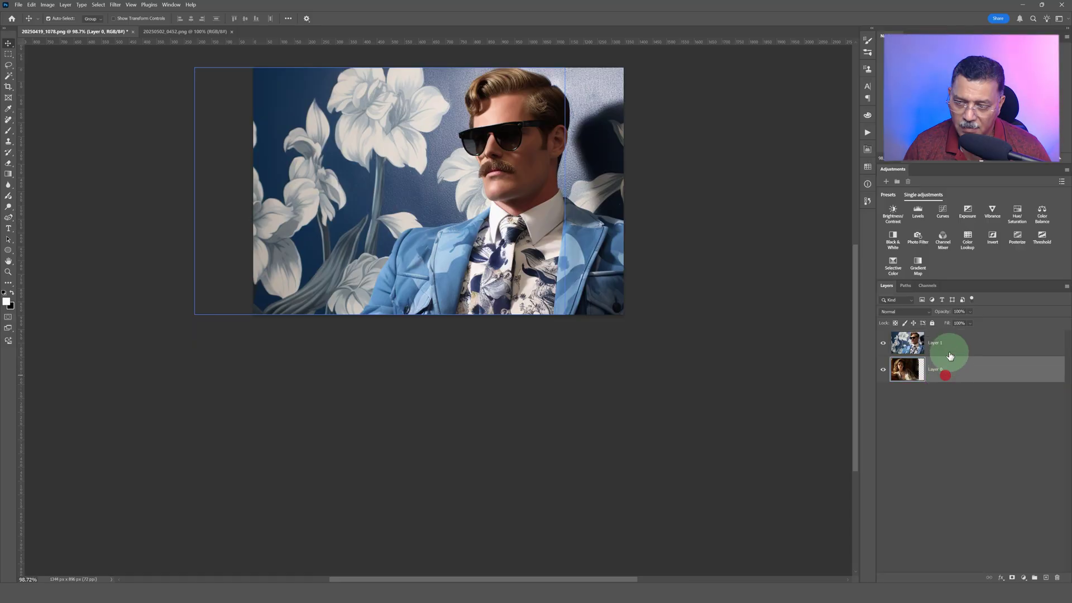
pyautogui.click(947, 349)
pyautogui.click(950, 364)
pyautogui.click(949, 351)
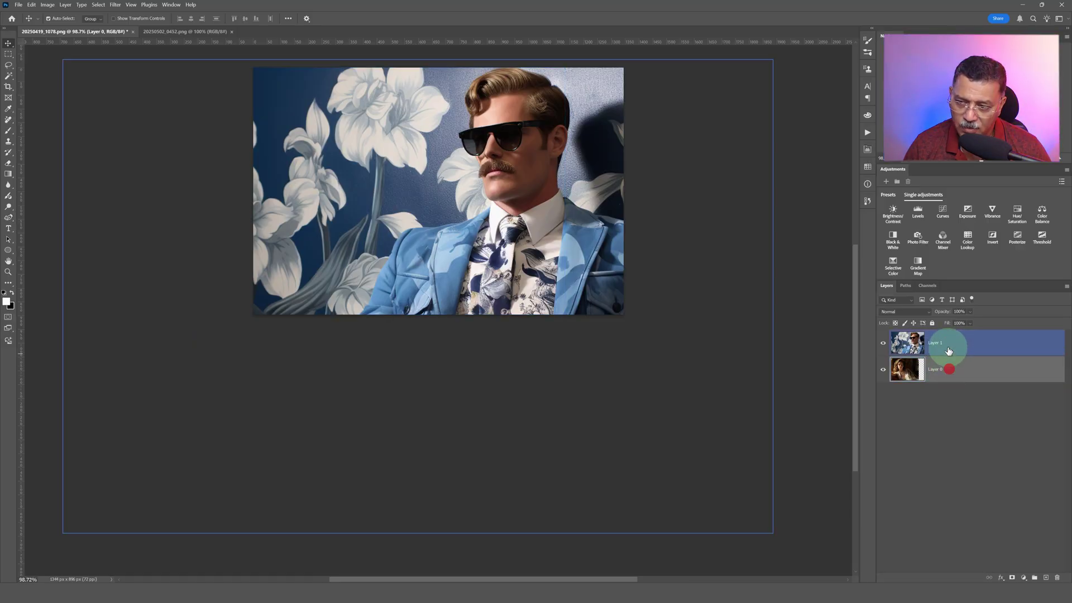
pyautogui.click(940, 367)
pyautogui.click(942, 345)
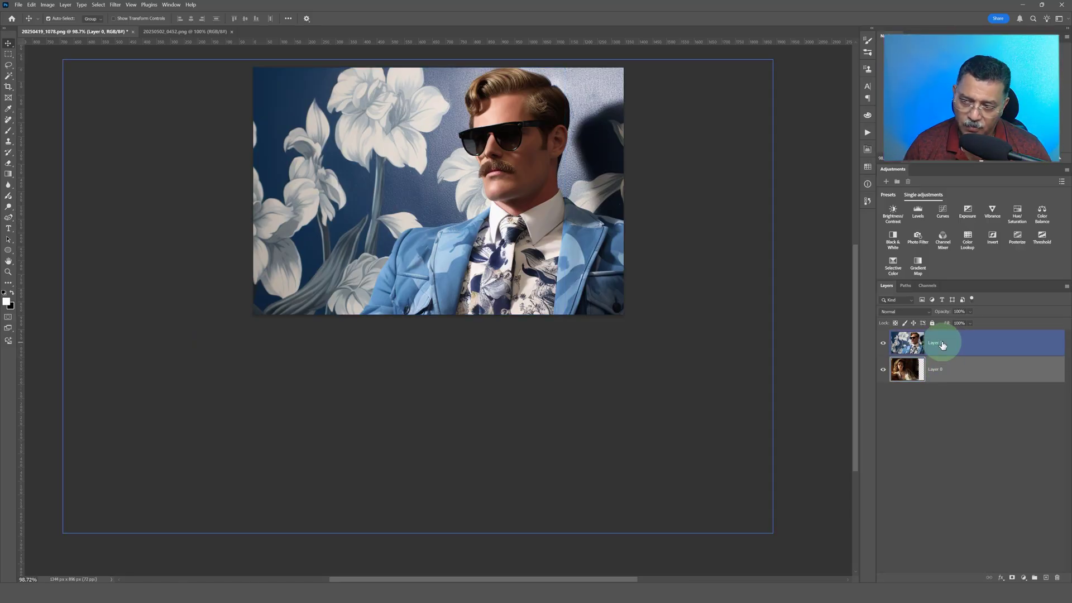
# - Add white layer masks to both the woman's layer and the man's layer, leaving the man's layer selected
pyautogui.click(944, 362)
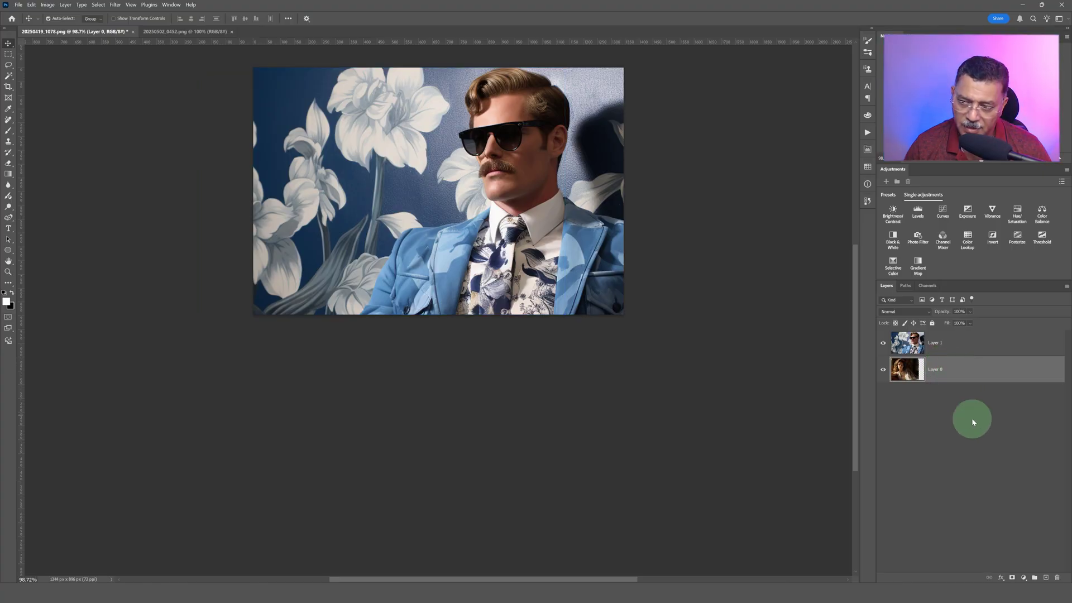
pyautogui.click(1012, 578)
pyautogui.click(952, 351)
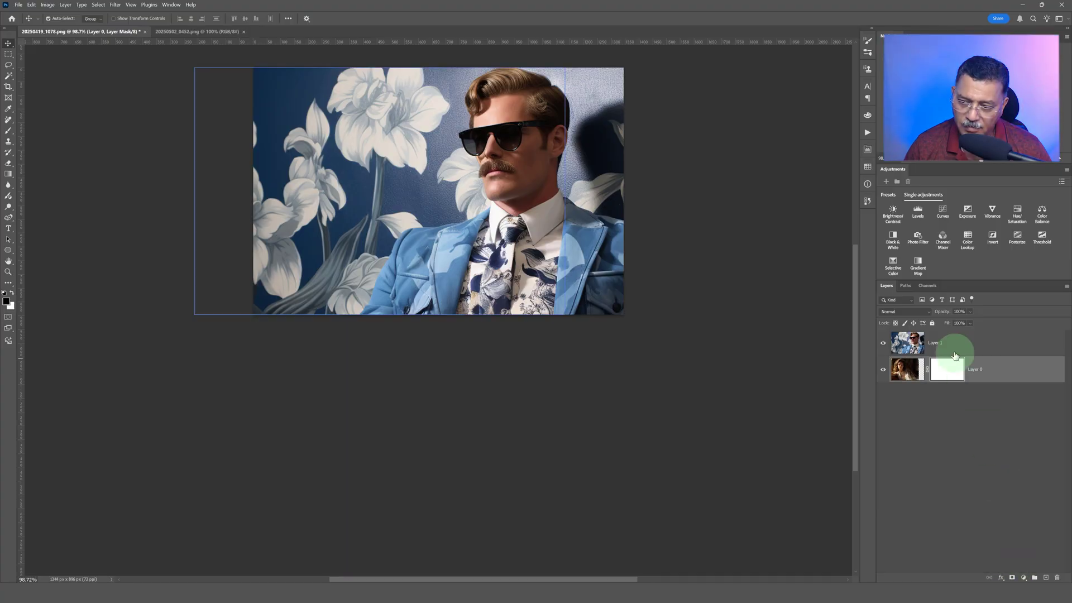
pyautogui.click(1015, 579)
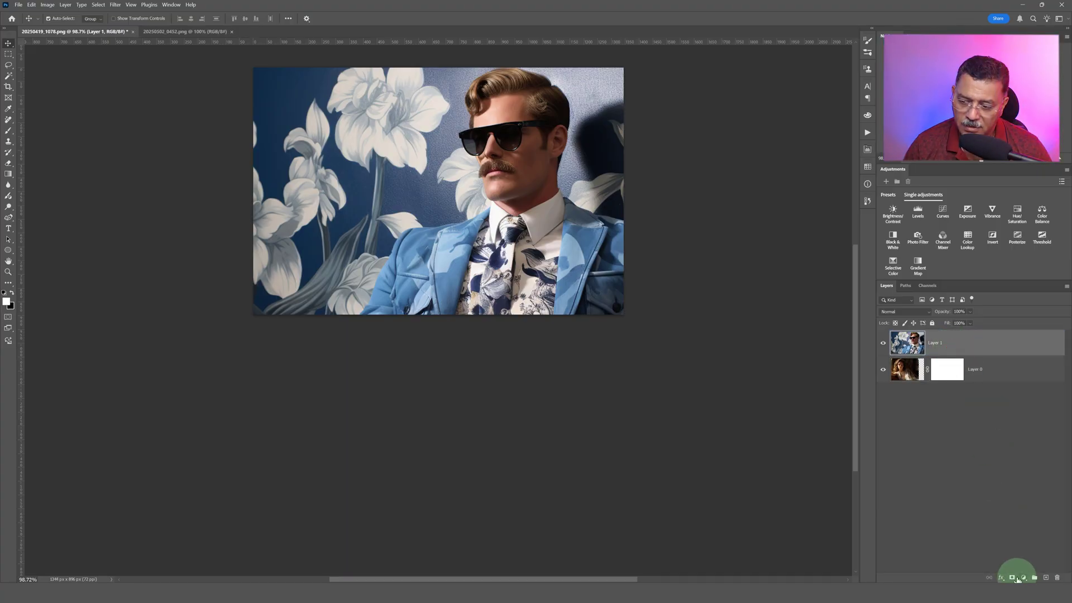
pyautogui.click(1015, 578)
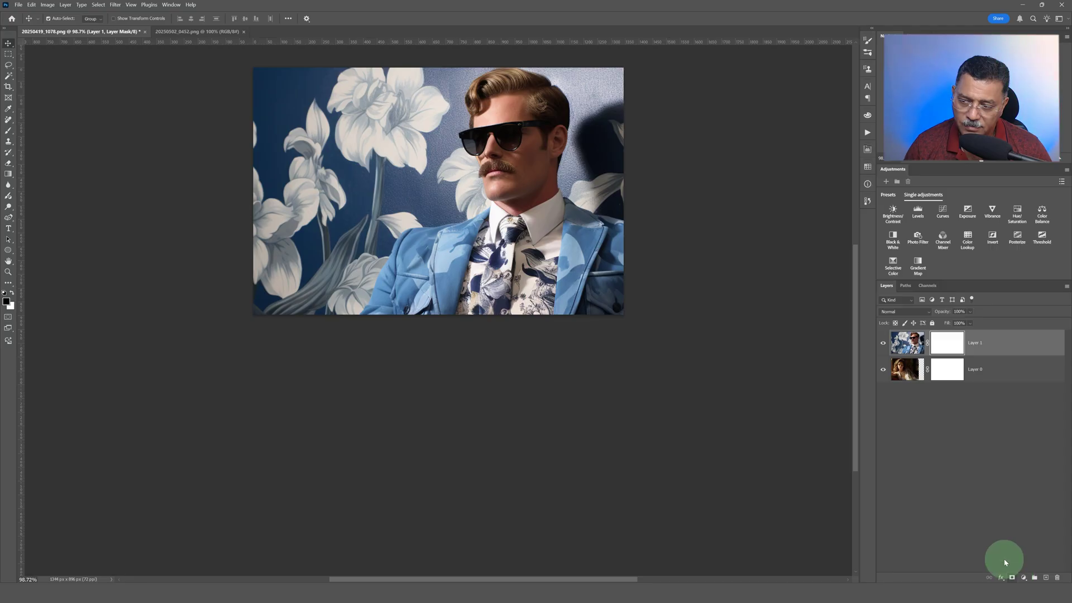
pyautogui.click(987, 342)
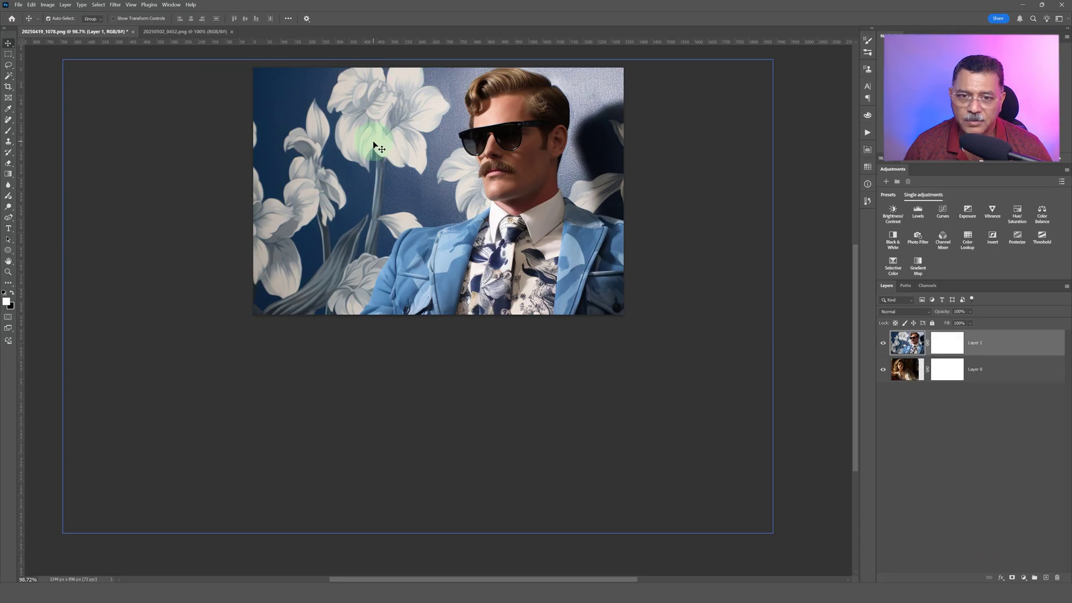
# - Select the canvas from its left edge to the man's sunglasses with the Rectangular Marquee and target Layer 1's mask
pyautogui.click(8, 54)
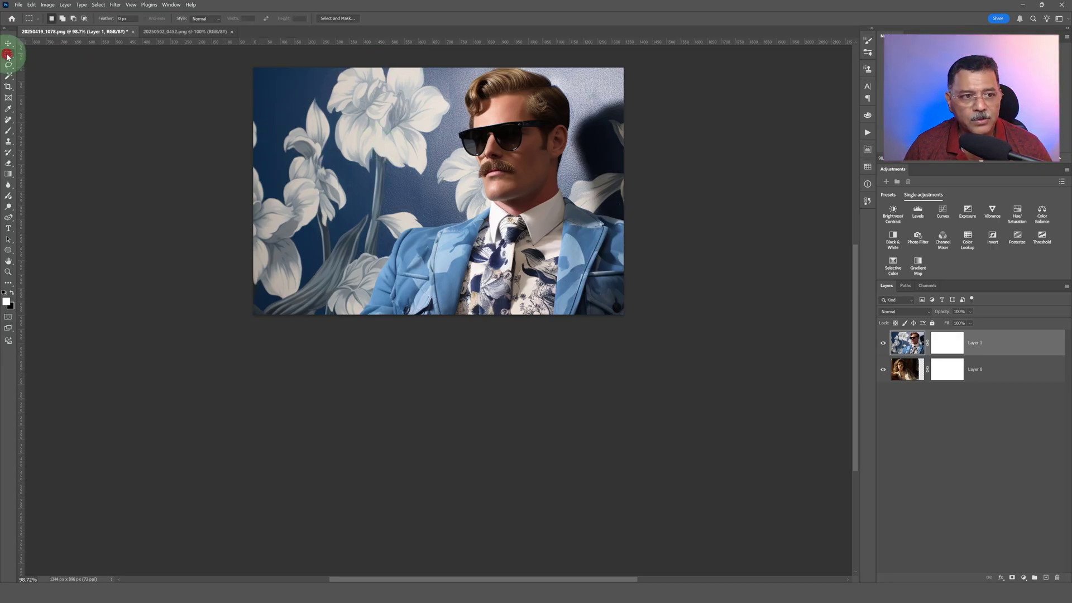
pyautogui.moveTo(254, 68); pyautogui.dragTo(457, 316)
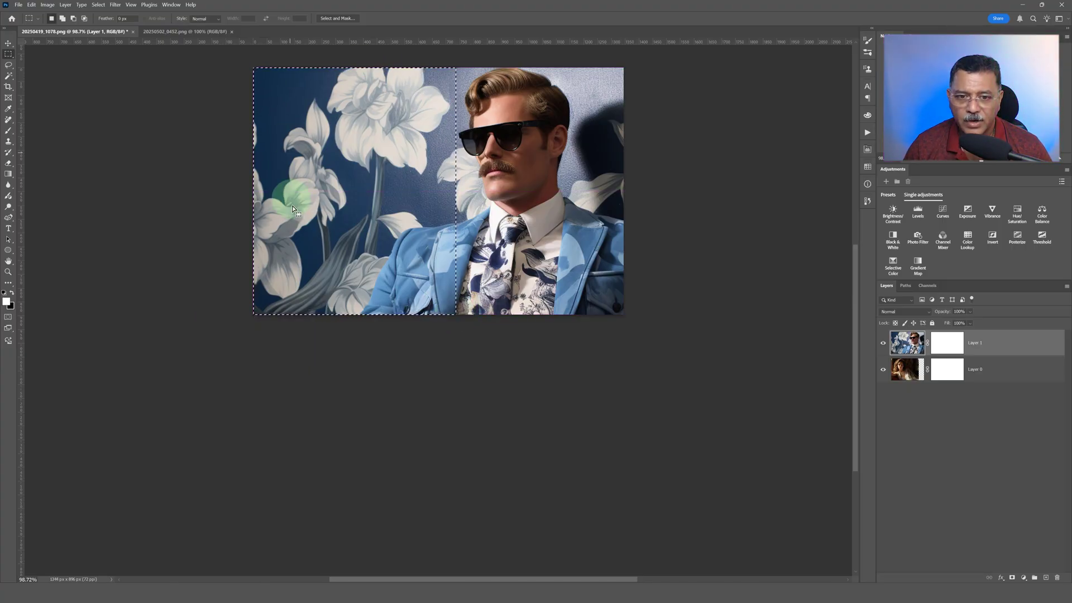
pyautogui.click(949, 346)
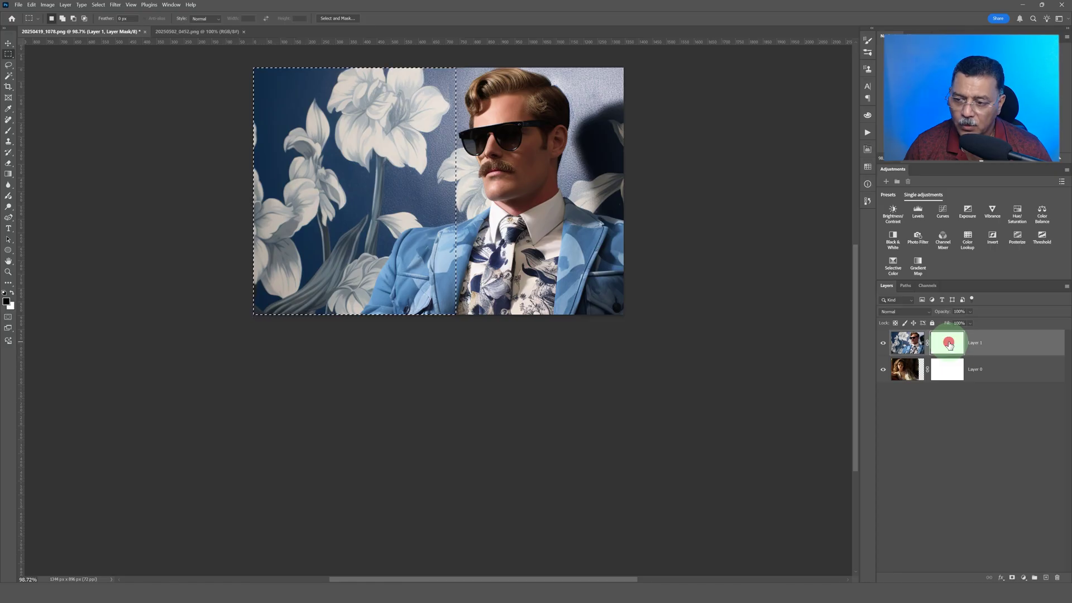
pyautogui.click(952, 347)
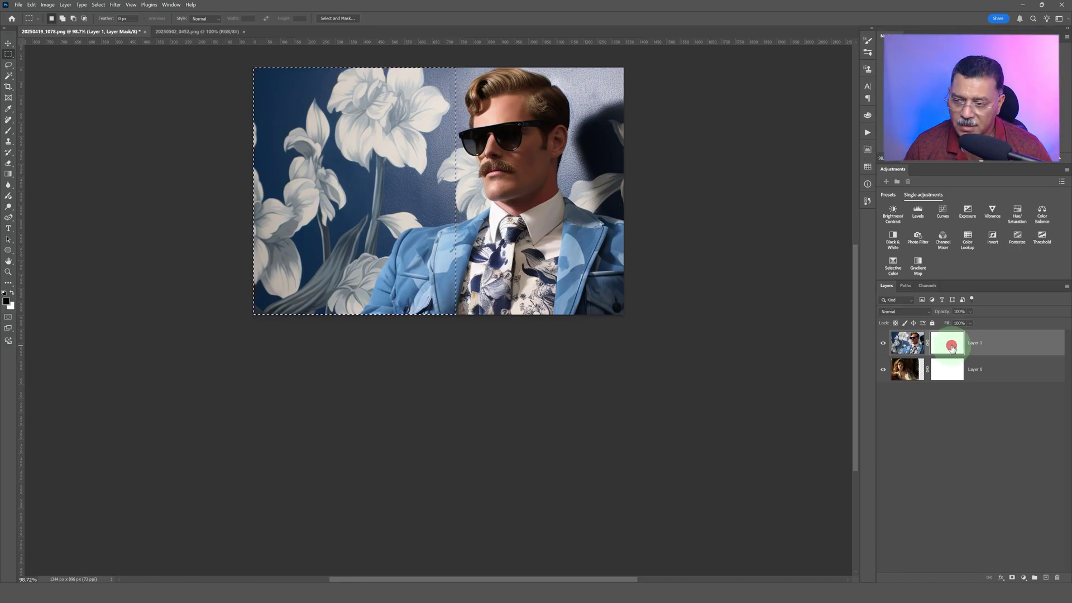
# - Fill the selected area of Layer 1's mask with Black in Normal mode at 100% opacity
pyautogui.click(31, 5)
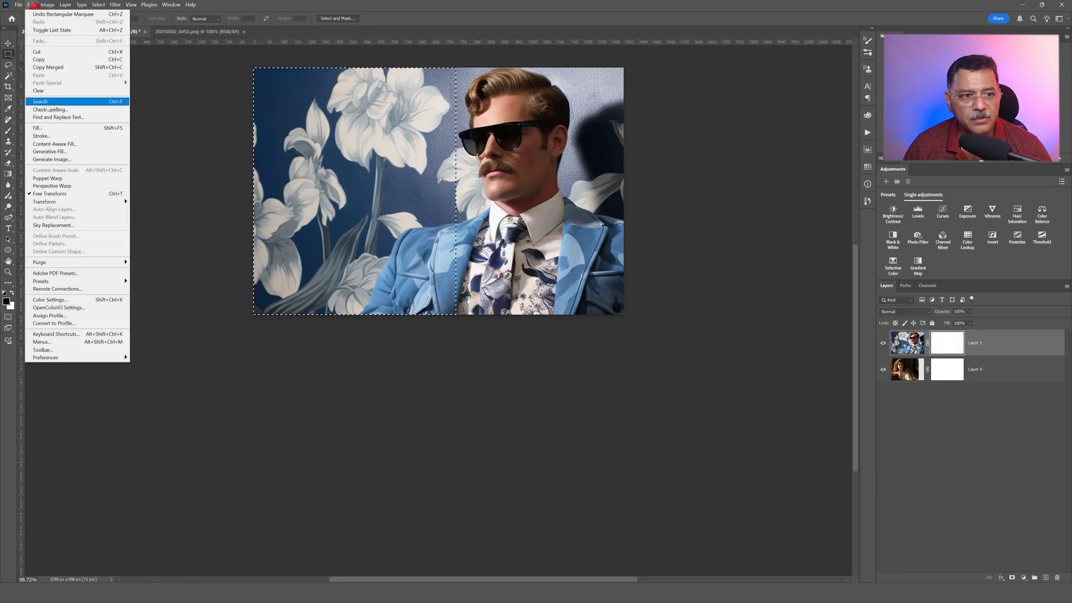
pyautogui.click(56, 127)
pyautogui.click(387, 110)
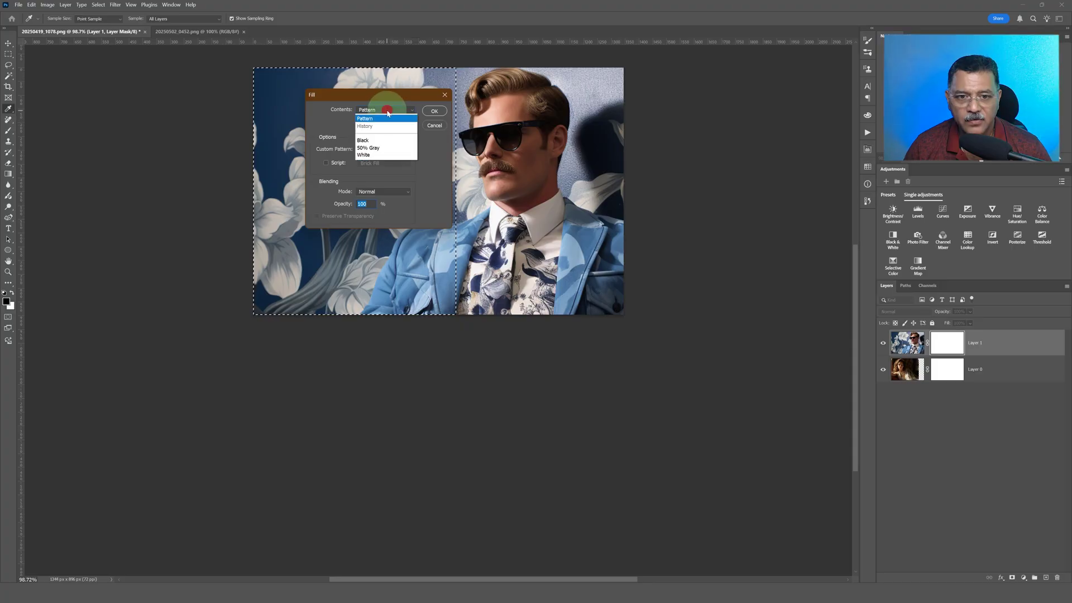
pyautogui.click(389, 175)
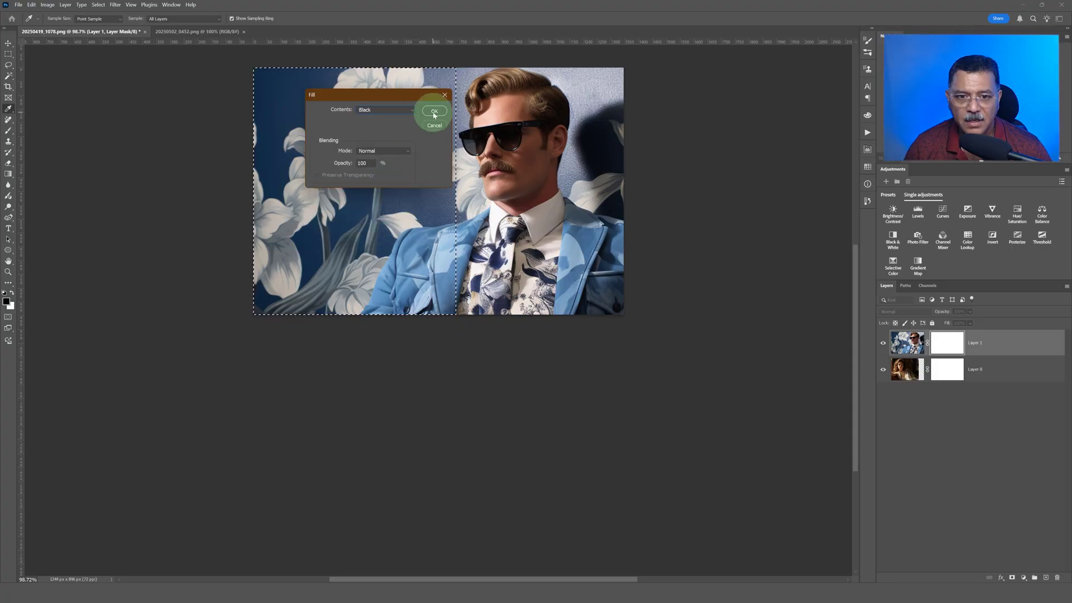
pyautogui.click(434, 111)
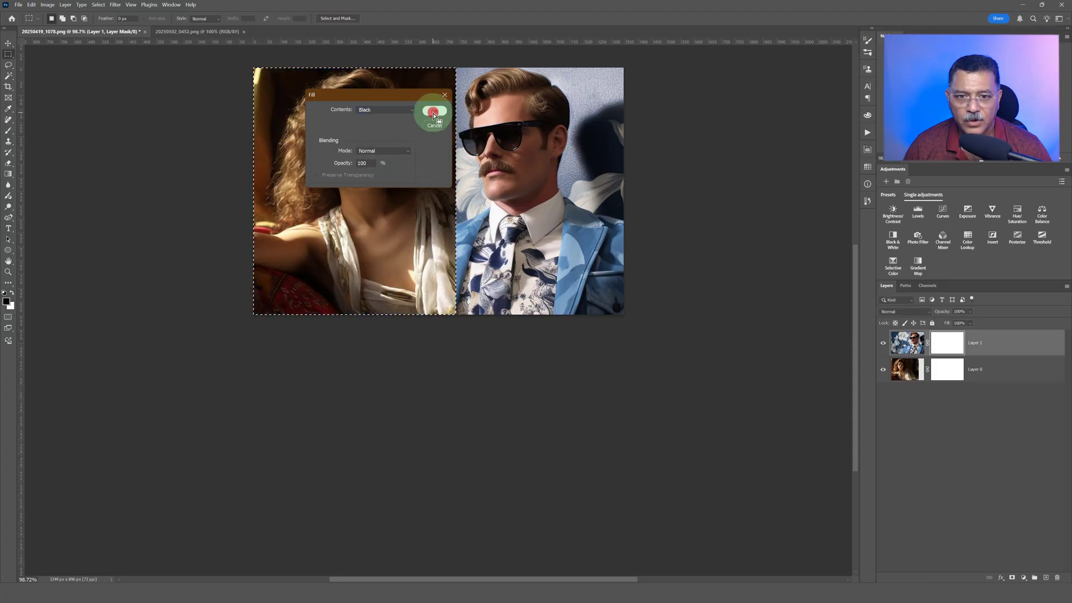
# - Clear the marquee selection on the left part of the image
pyautogui.click(960, 349)
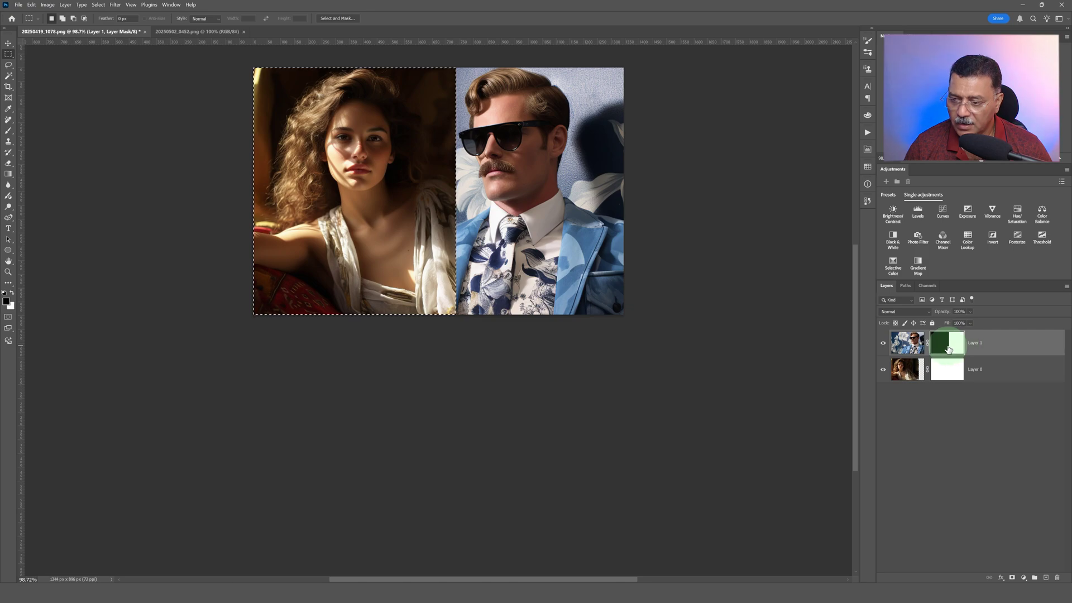
pyautogui.click(955, 346)
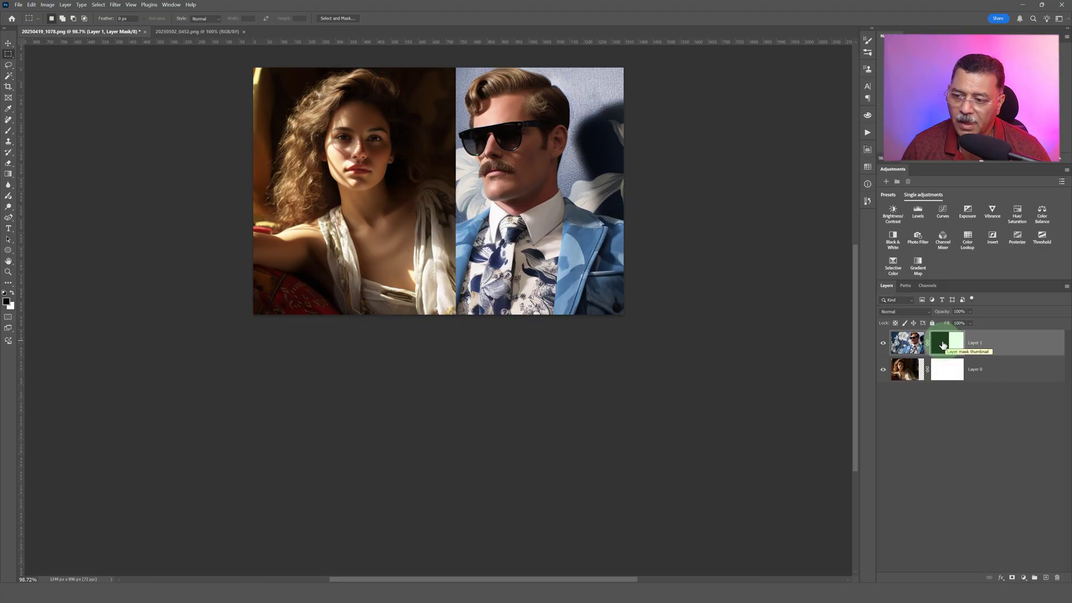
pyautogui.click(894, 341)
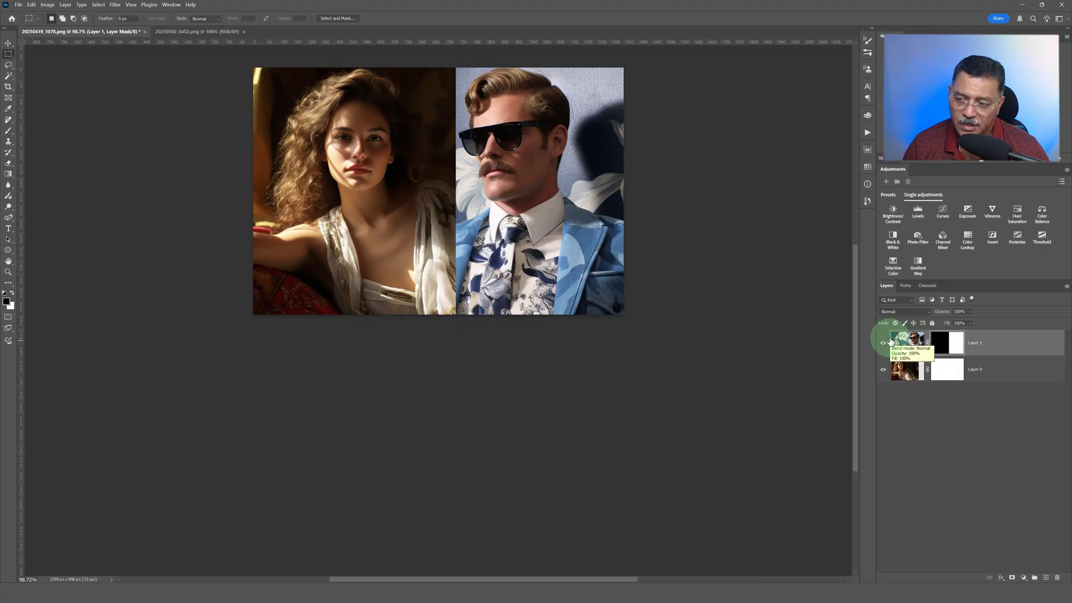
pyautogui.click(916, 376)
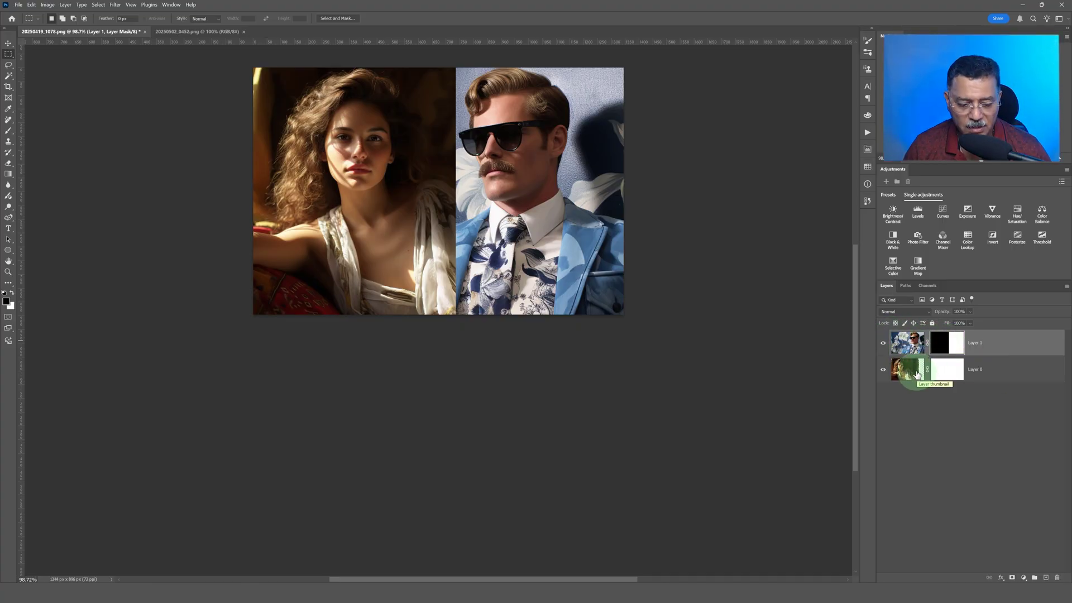
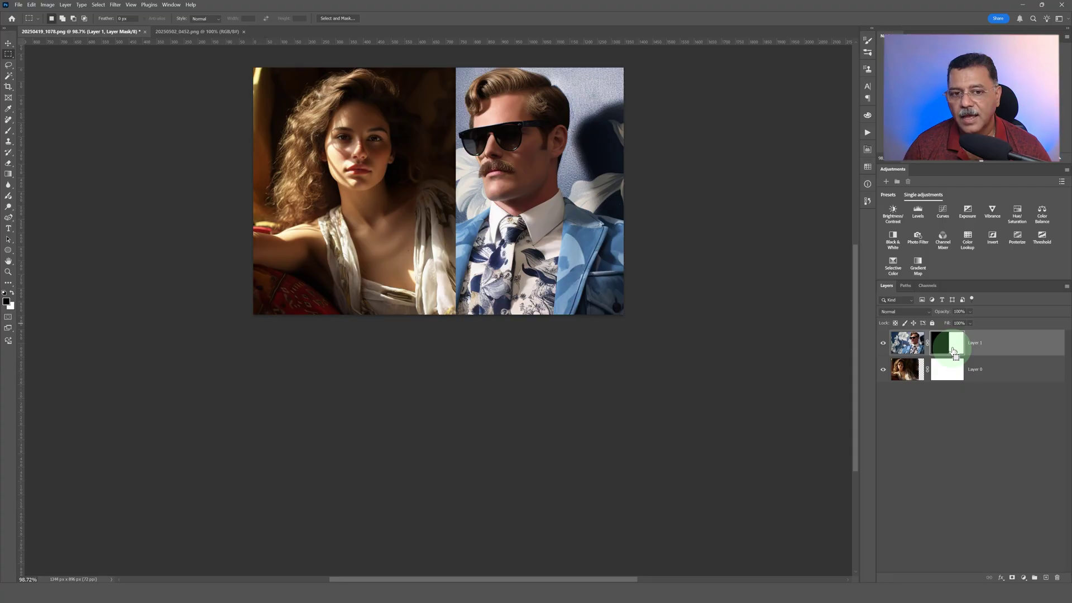
# - Load Layer 1's mask as a selection and display it in Quick Mask mode
pyautogui.keyDown('ctrl'); pyautogui.click(953, 349); pyautogui.keyUp('ctrl')
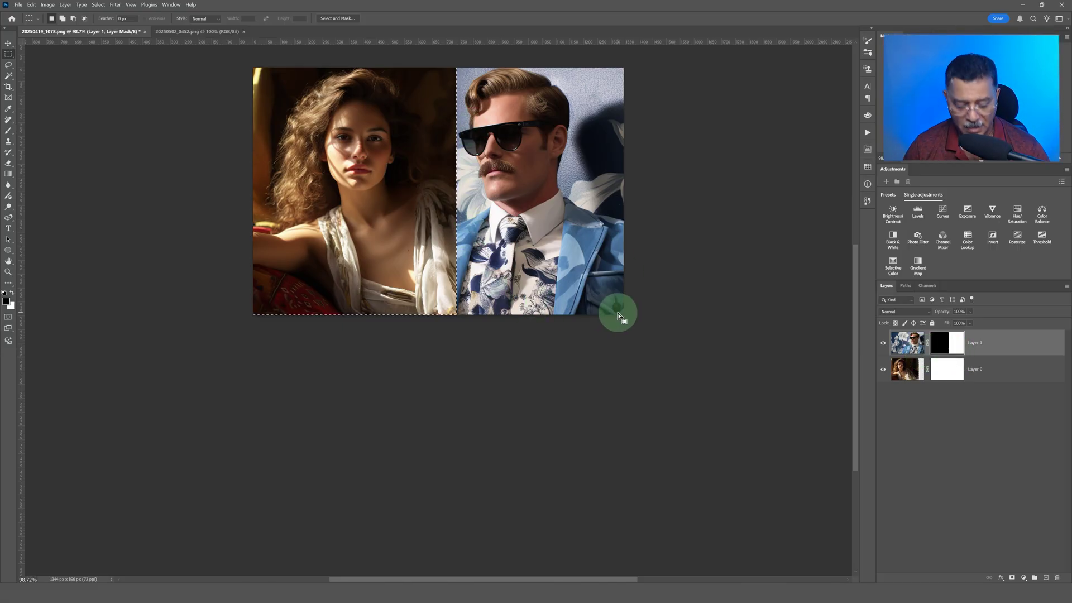
pyautogui.press('q')
pyautogui.press('x')
pyautogui.press('q')
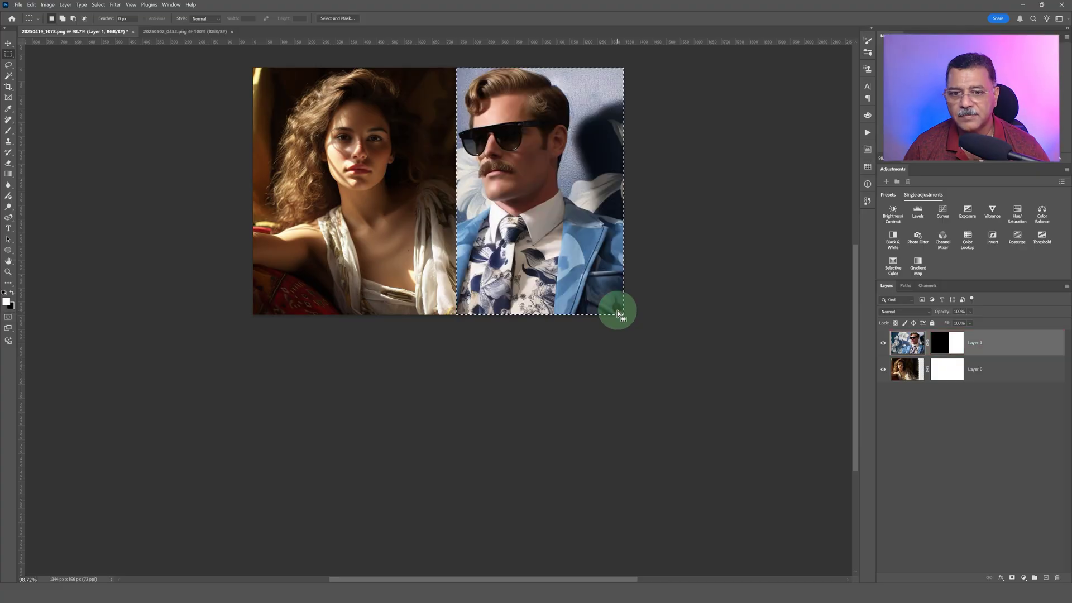
pyautogui.press('q')
pyautogui.press('q')
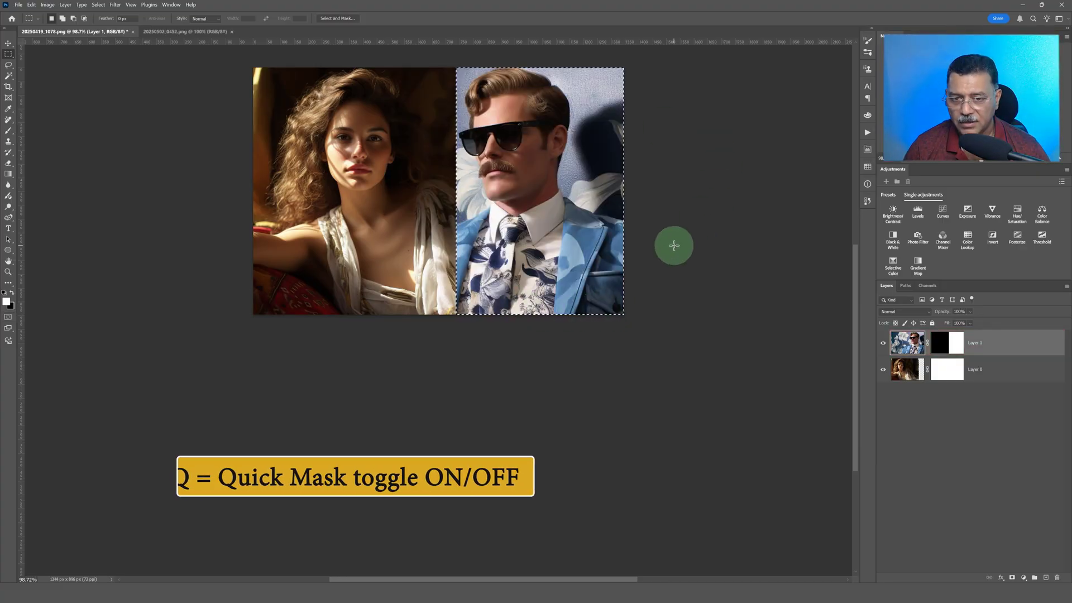
pyautogui.press('q')
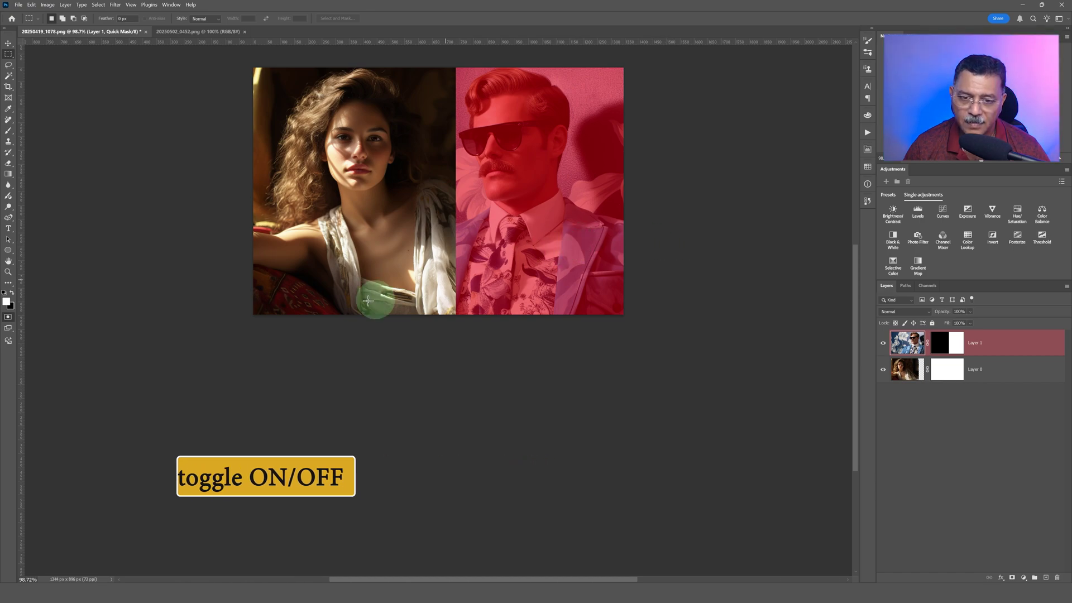
# - Configure Quick Mask so that colour indicates Selected Areas, with green 06ff23 as the overlay colour
pyautogui.click(9, 318)
pyautogui.doubleClick(9, 318)
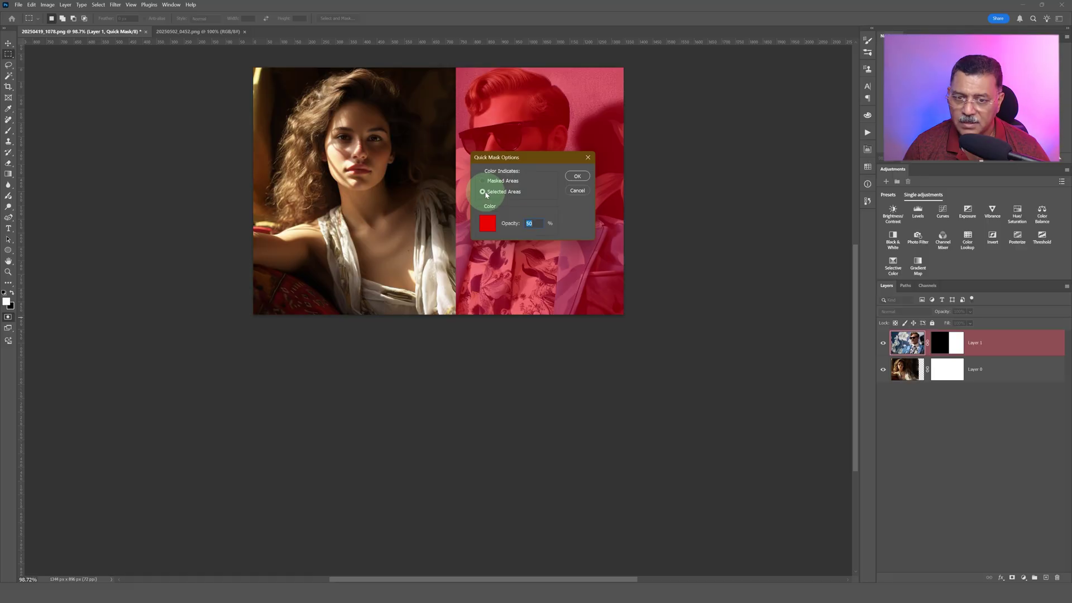
pyautogui.click(484, 192)
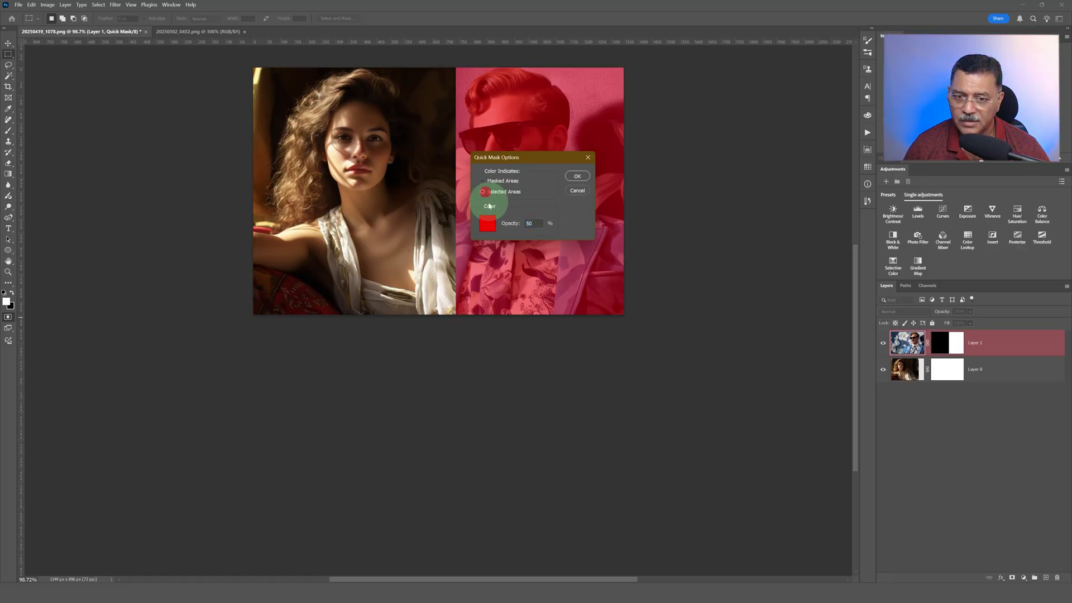
pyautogui.click(487, 223)
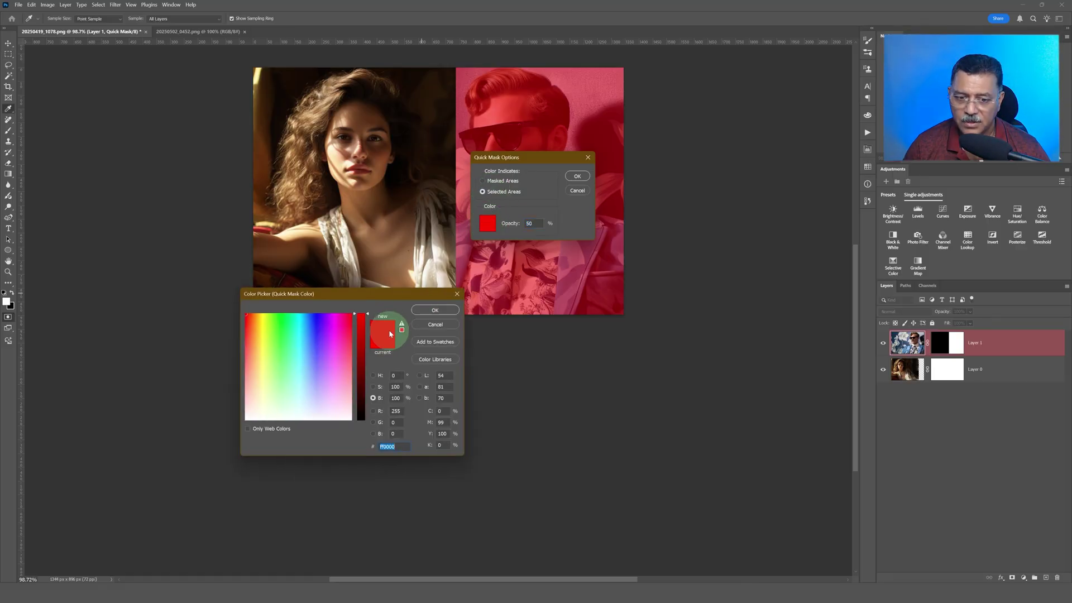
pyautogui.click(283, 316)
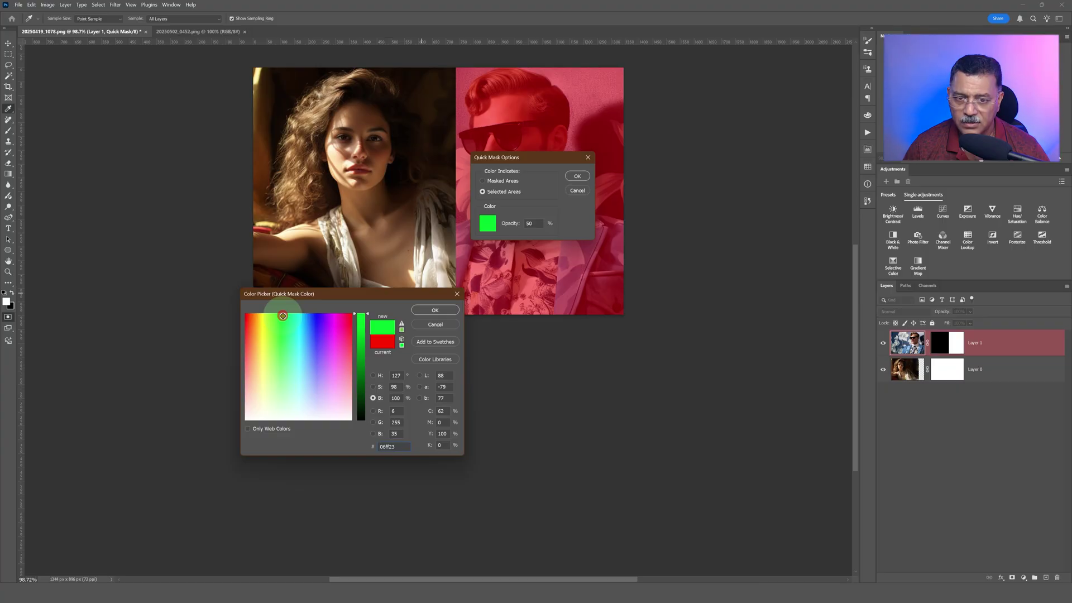
pyautogui.click(425, 311)
pyautogui.click(577, 176)
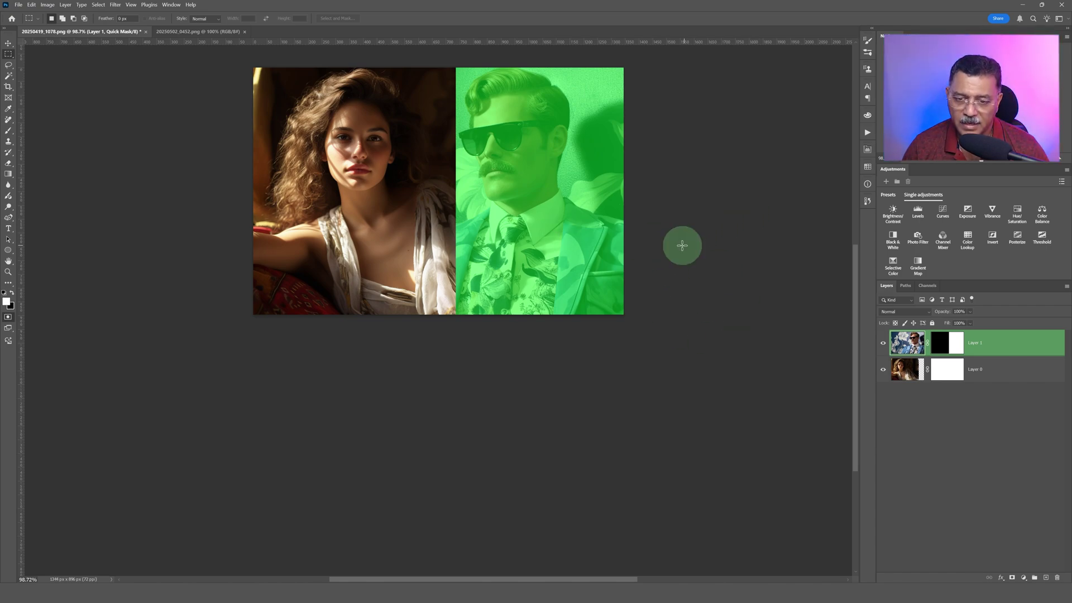
# - Switch Quick Mask off and on repeatedly to compare the green overlay with the selection outline, ending in standard mode
pyautogui.press('q')
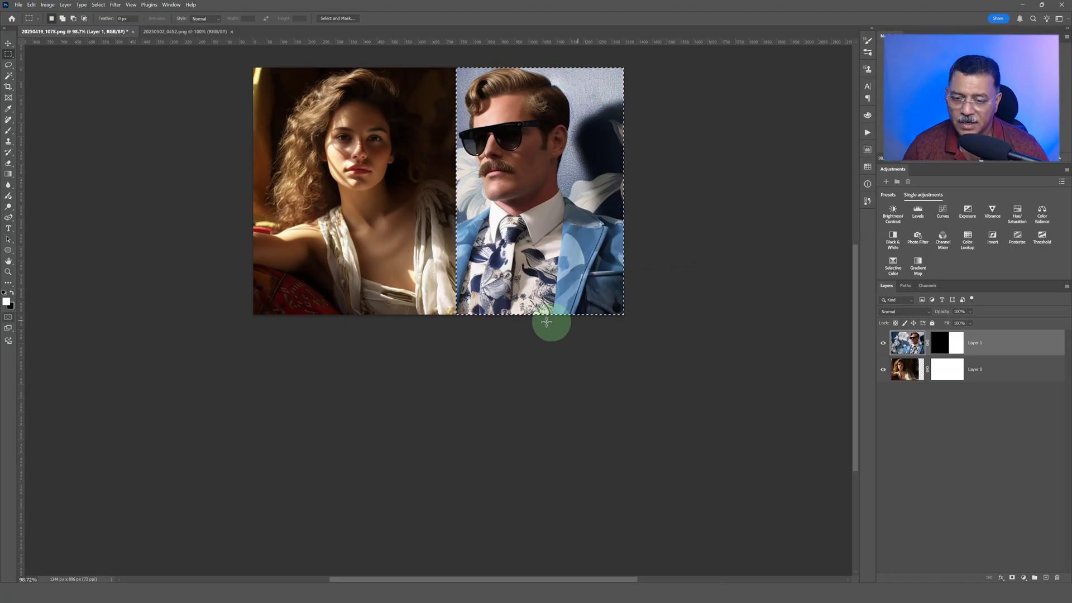
pyautogui.press('q')
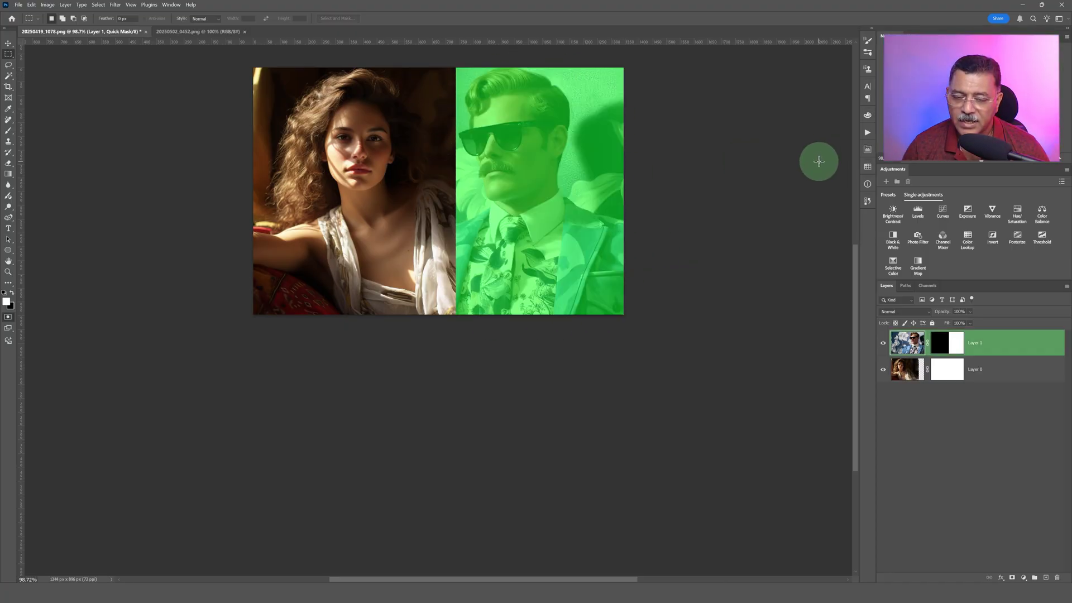
pyautogui.press('q')
pyautogui.press('q')
pyautogui.press('q')
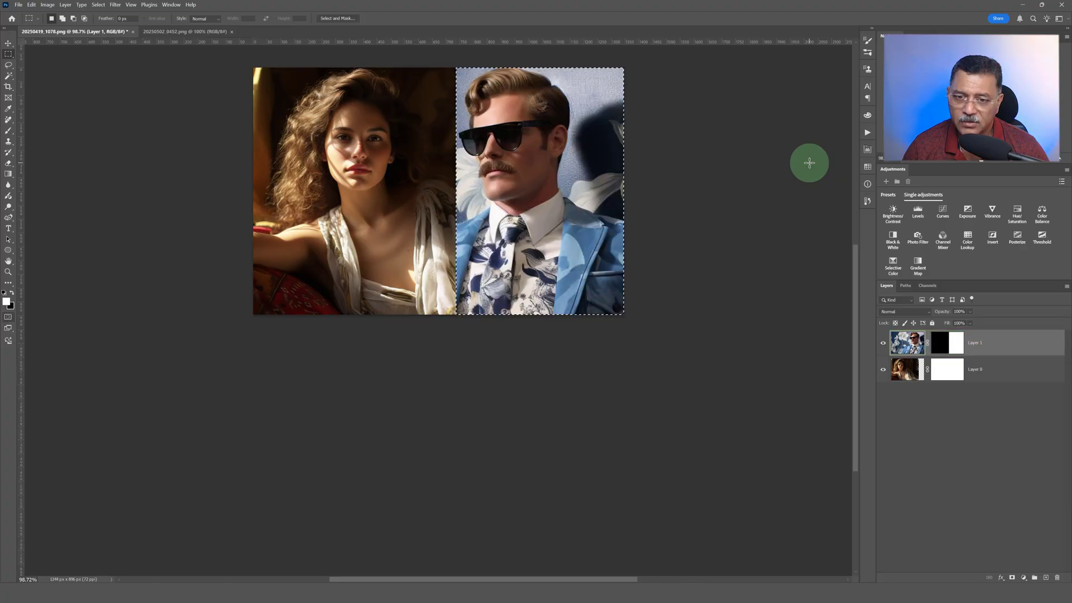
pyautogui.press('q')
pyautogui.press('q')
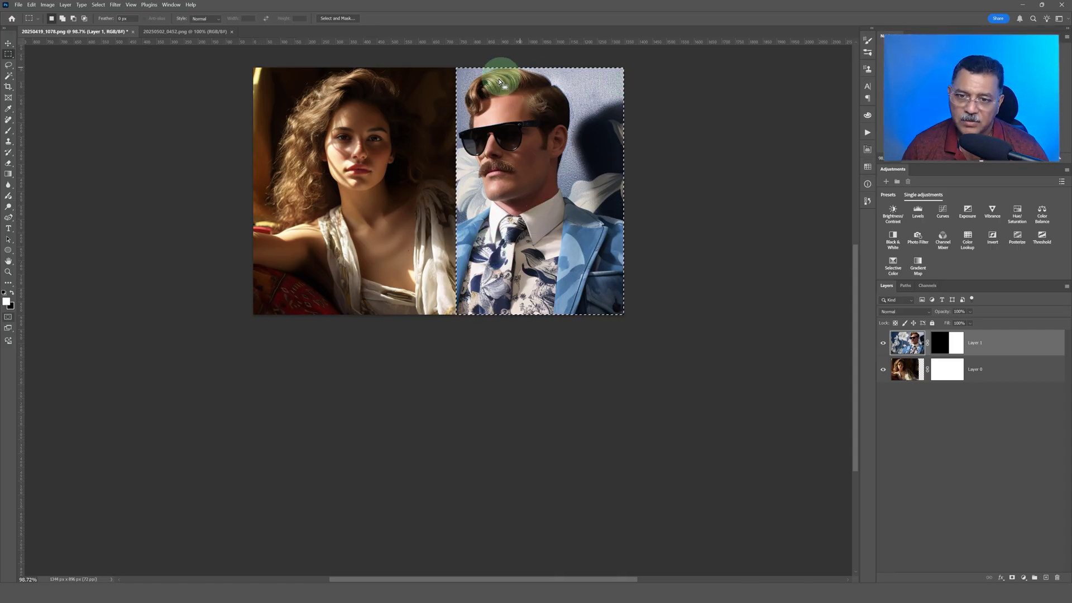
# - Invert the selection so that it covers the woman's side of the image instead of the man's
pyautogui.rightClick(526, 184)
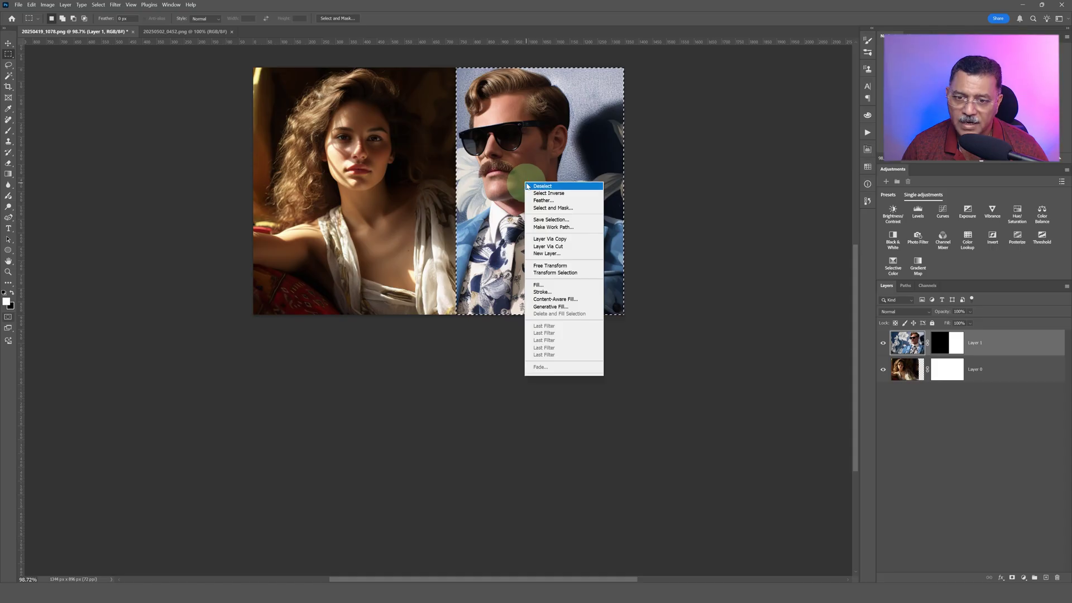
pyautogui.click(7, 55)
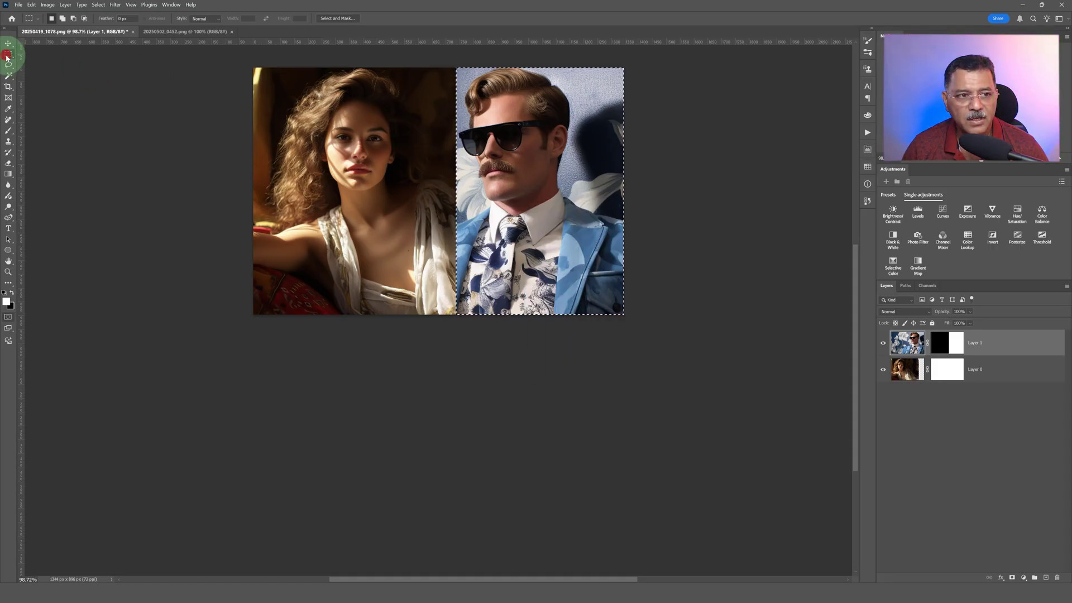
pyautogui.rightClick(541, 164)
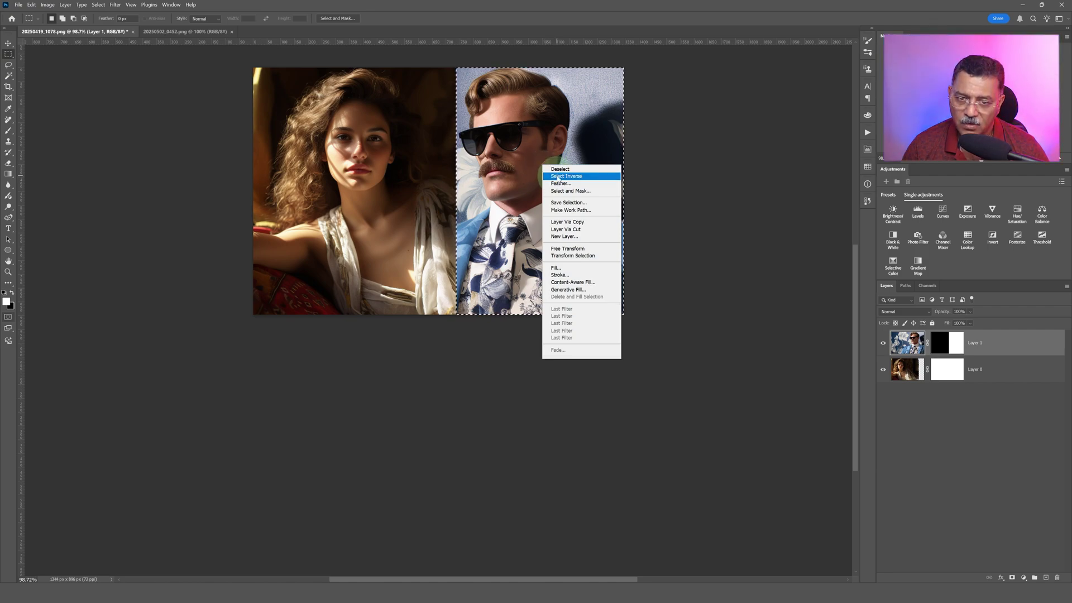
pyautogui.click(104, 6)
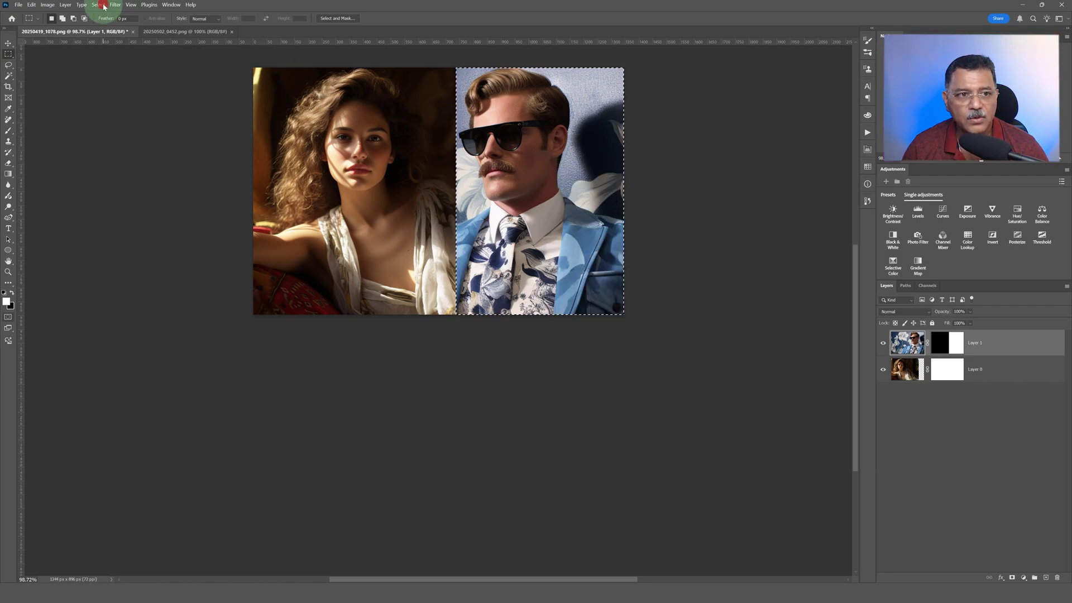
pyautogui.click(104, 7)
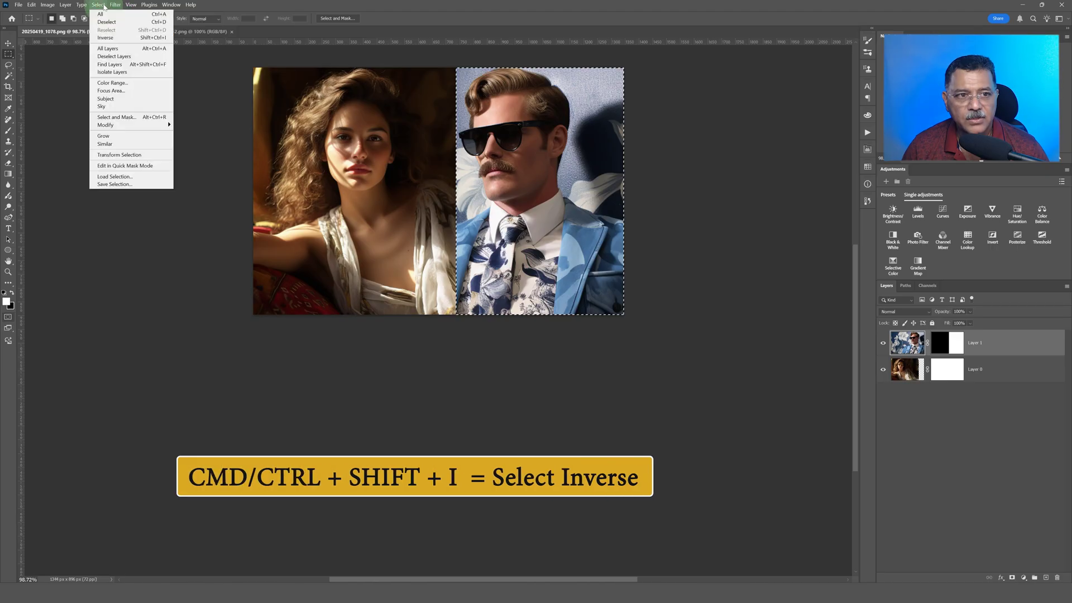
pyautogui.click(106, 38)
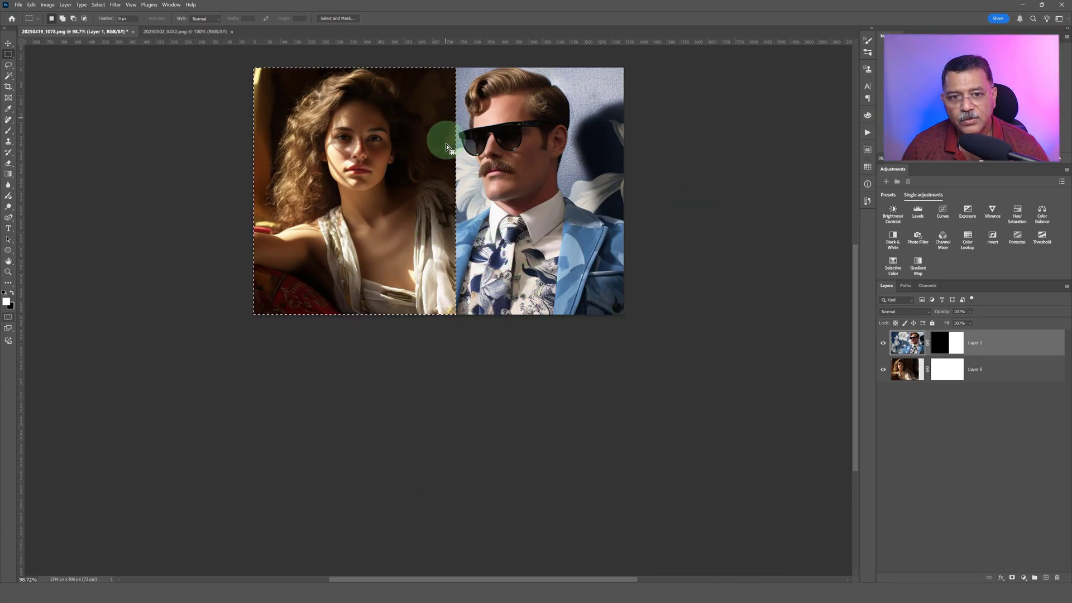
# - Fill the selected left area of Layer 0's mask with black
pyautogui.click(945, 373)
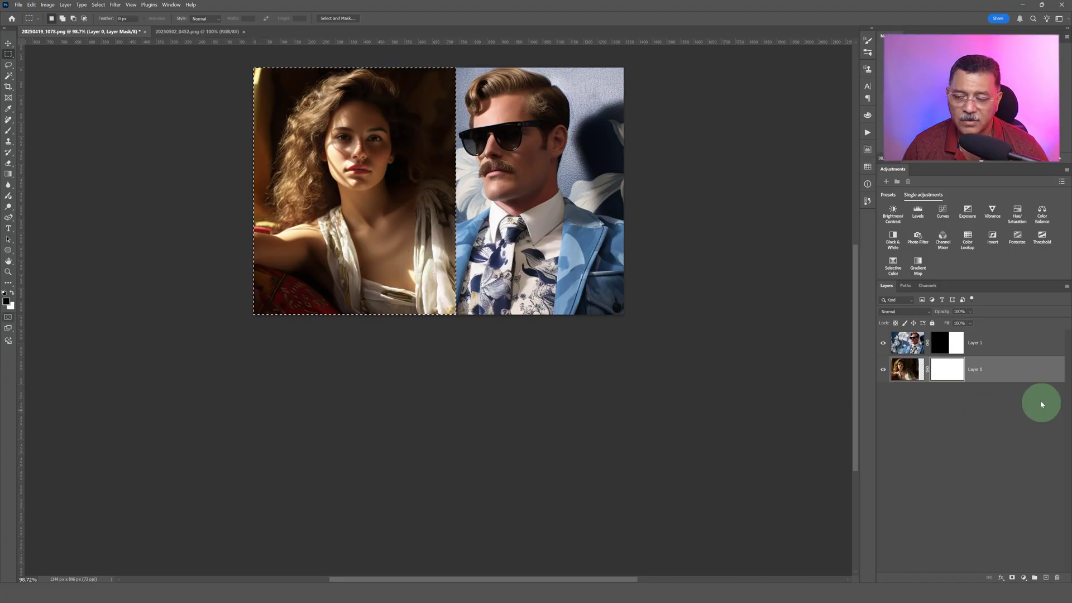
pyautogui.click(907, 374)
pyautogui.click(949, 373)
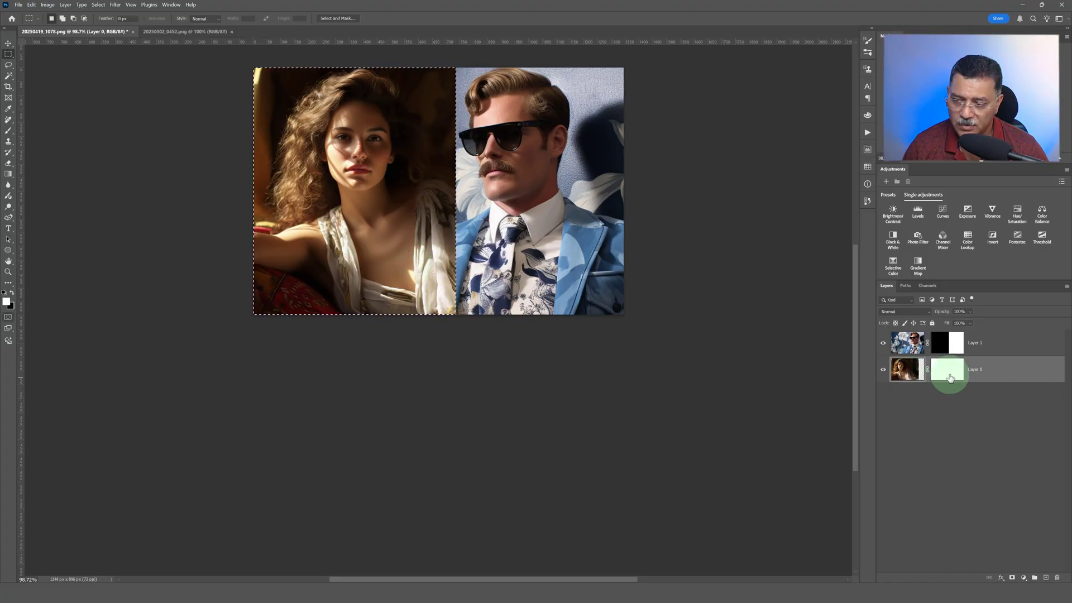
pyautogui.click(939, 377)
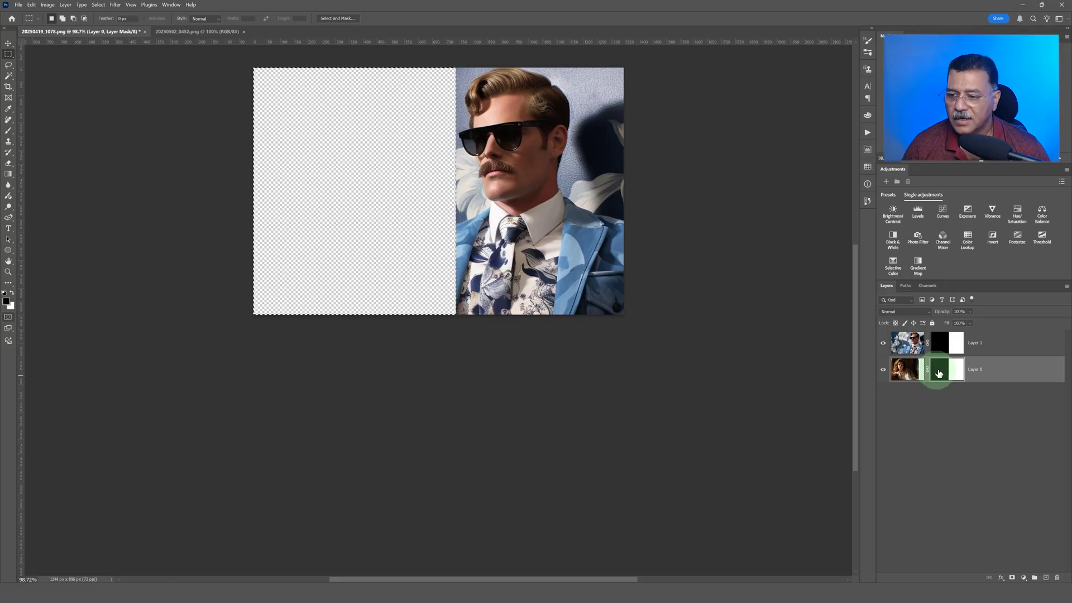
# - Deselect the left area and invert Layer 0's mask so that the woman shows on the left half
pyautogui.click(908, 375)
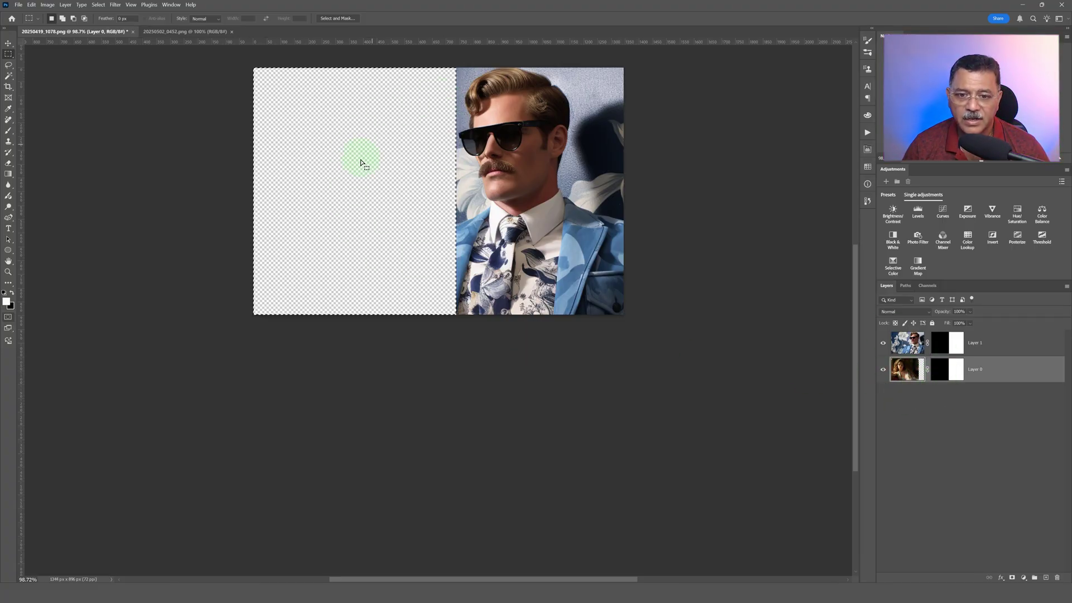
pyautogui.click(945, 372)
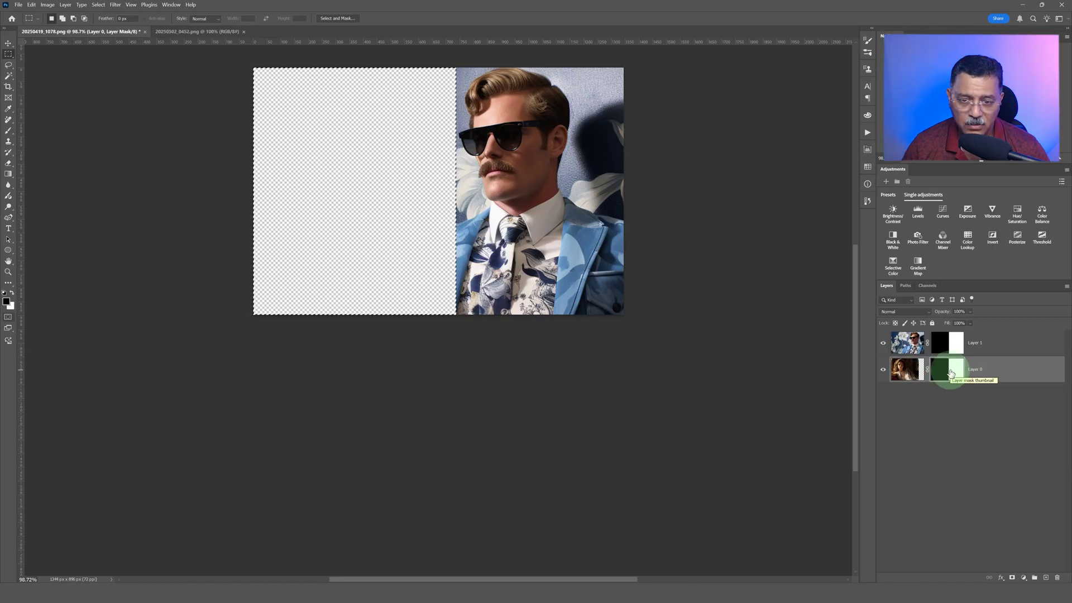
pyautogui.hotkey('ctrl', 'd')
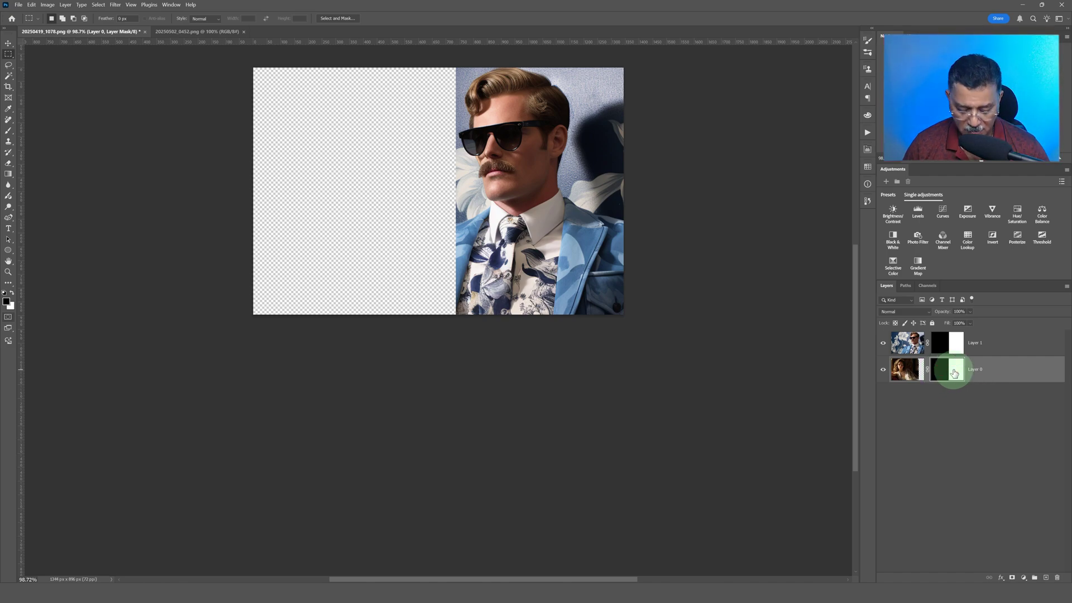
pyautogui.moveTo(955, 373); pyautogui.dragTo(956, 376)
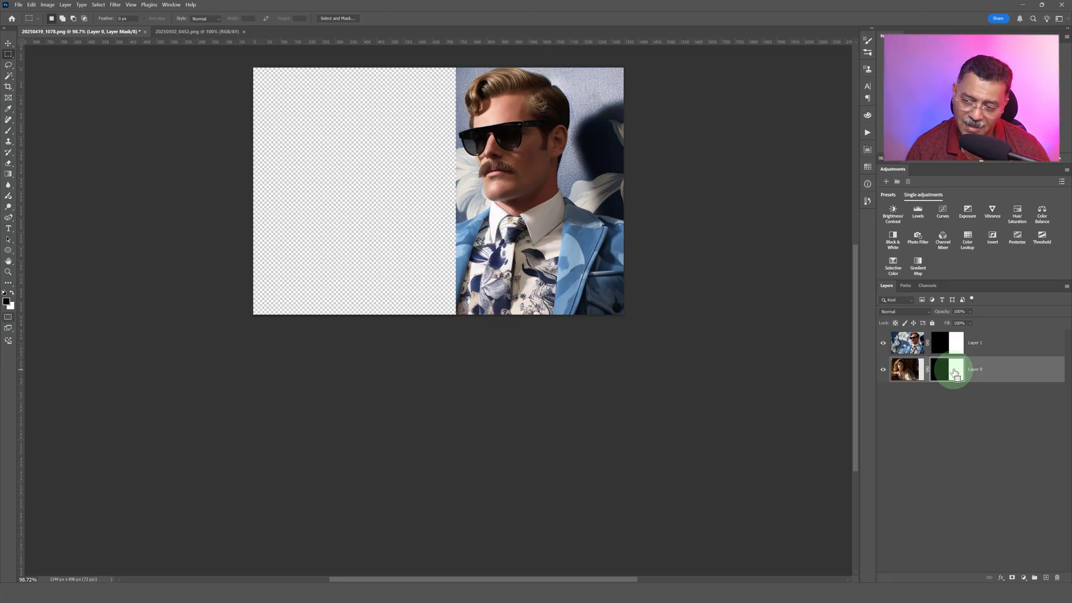
pyautogui.hotkey('ctrl', 'i')
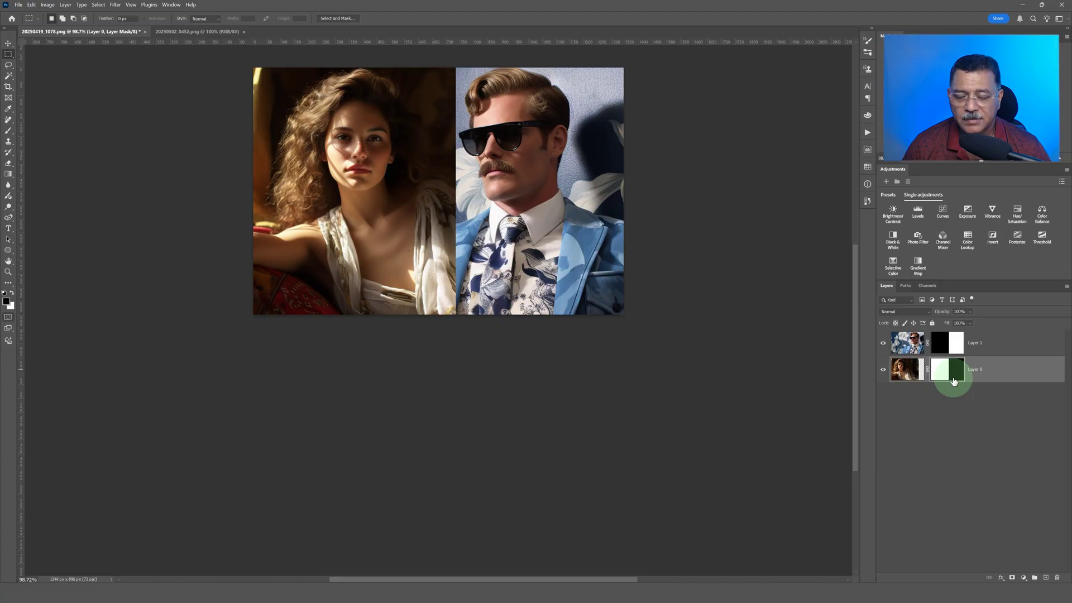
# - Hide and show Layer 1 and Layer 0 in turn to compare each masked portrait alone, ending with both visible
pyautogui.click(918, 366)
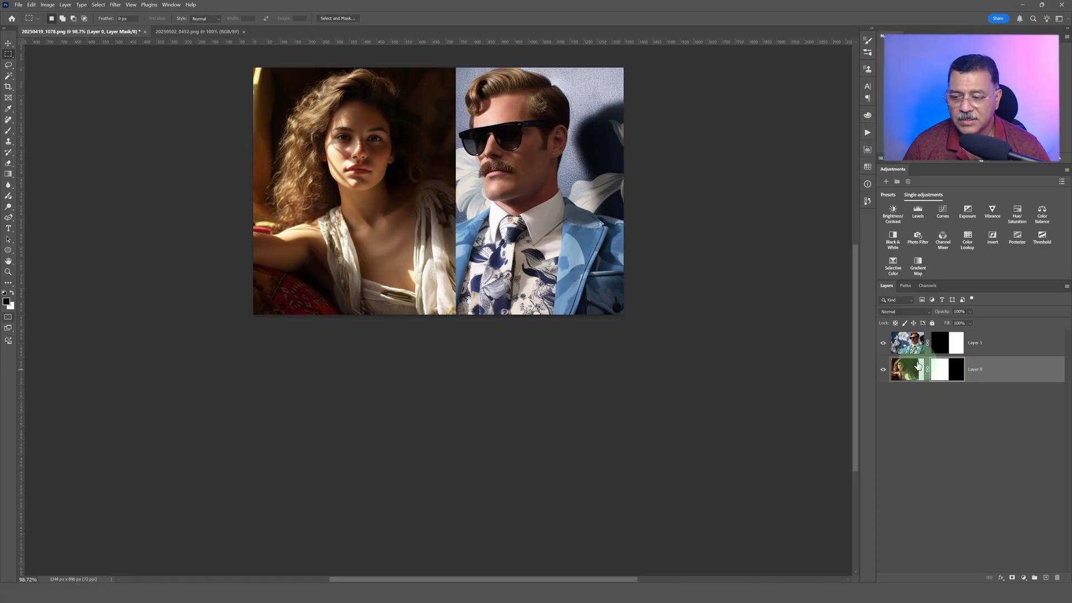
pyautogui.click(885, 347)
pyautogui.click(902, 378)
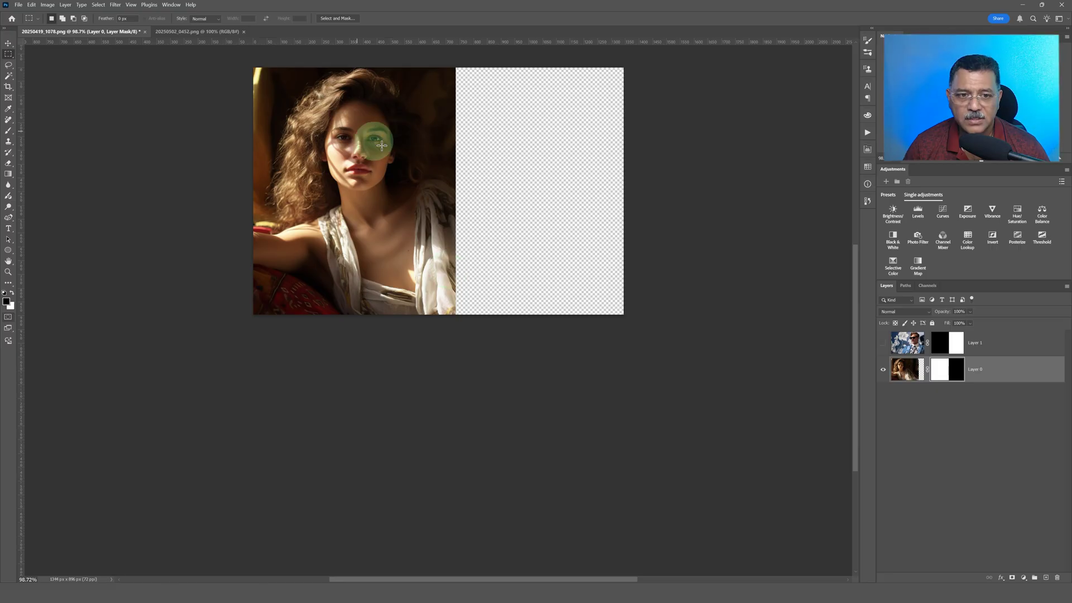
pyautogui.click(883, 345)
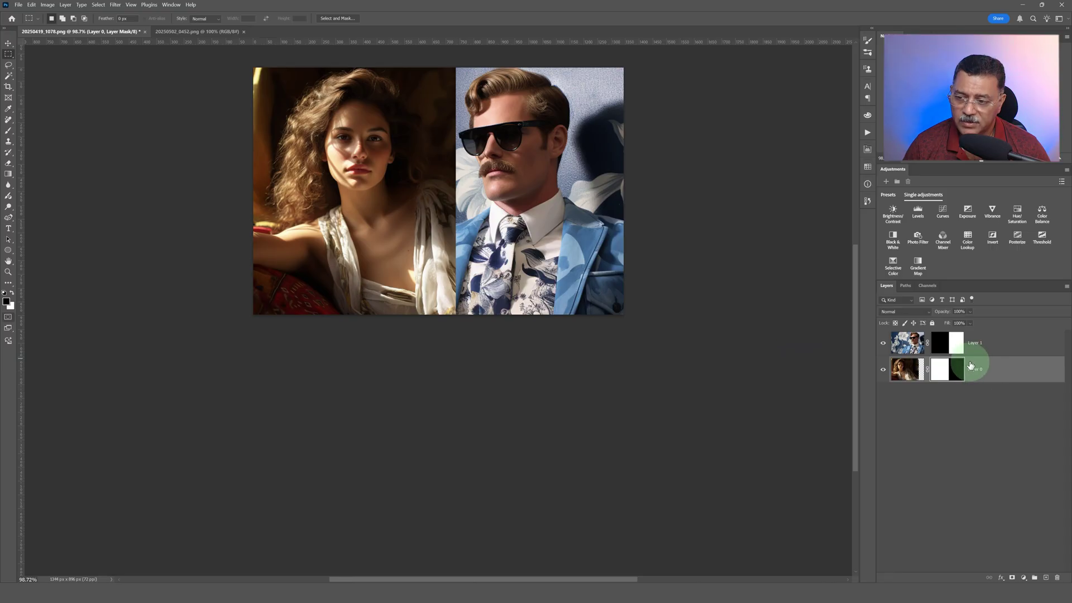
pyautogui.keyDown('alt'); pyautogui.click(883, 371); pyautogui.keyUp('alt')
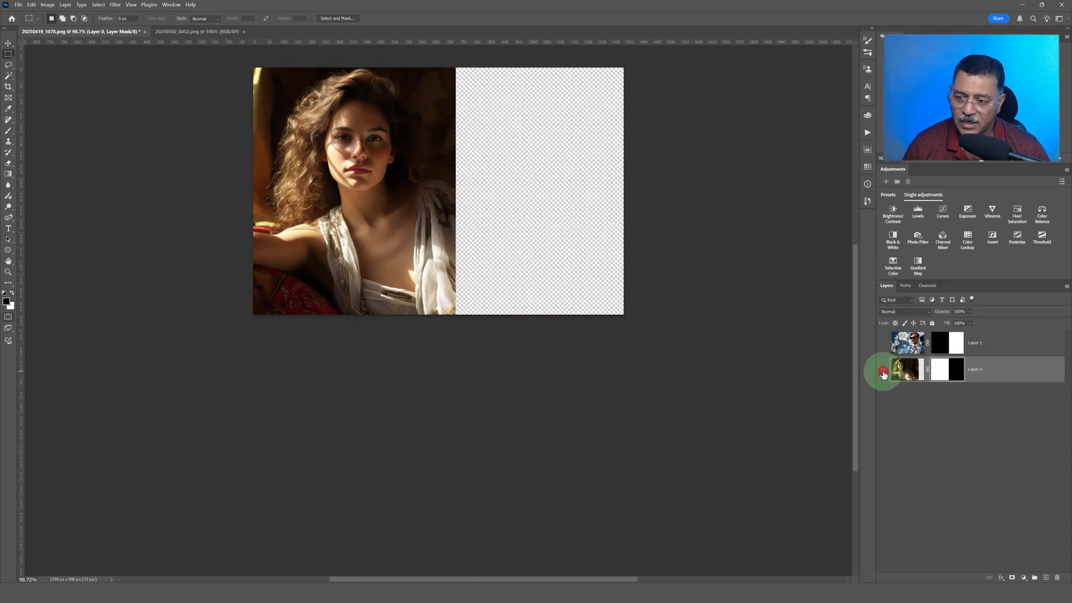
pyautogui.keyDown('alt'); pyautogui.click(882, 342); pyautogui.keyUp('alt')
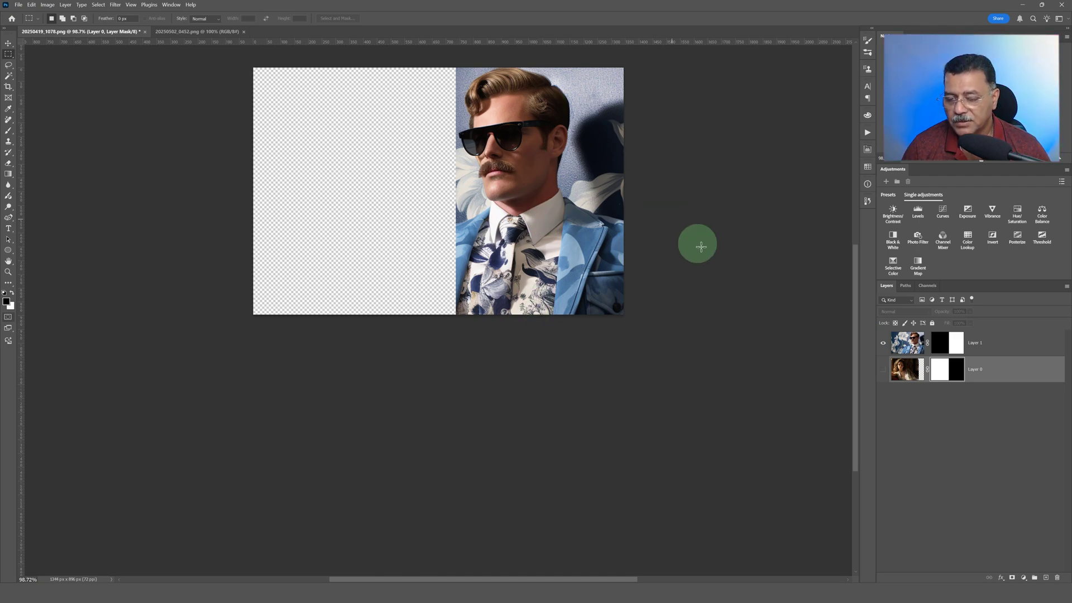
pyautogui.click(883, 369)
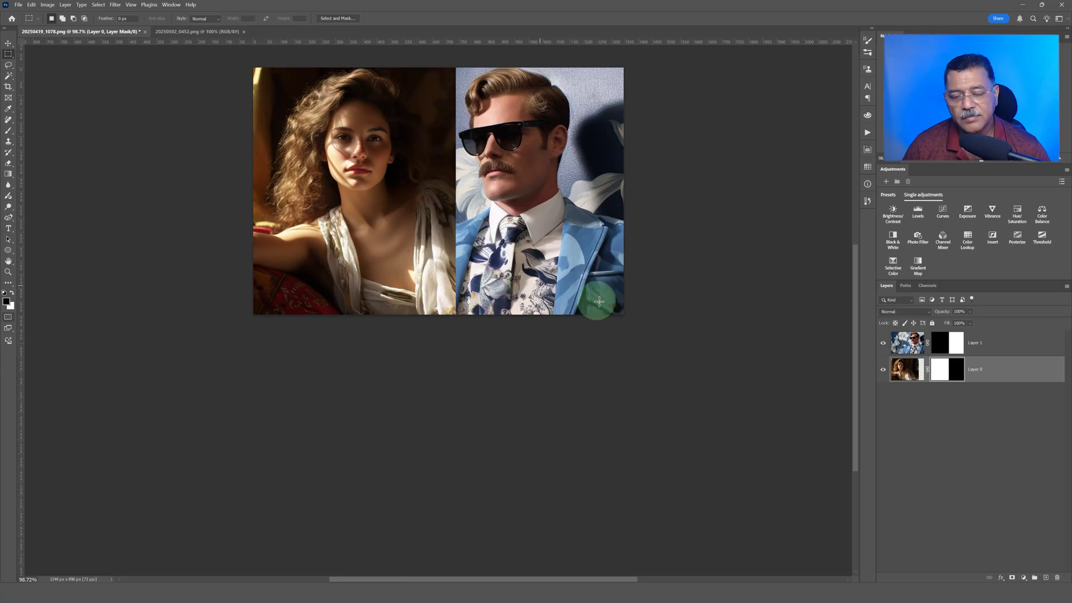
# - Paint white with a small soft brush on Layer 1's mask along the upper part of the seam between the portraits
pyautogui.click(916, 347)
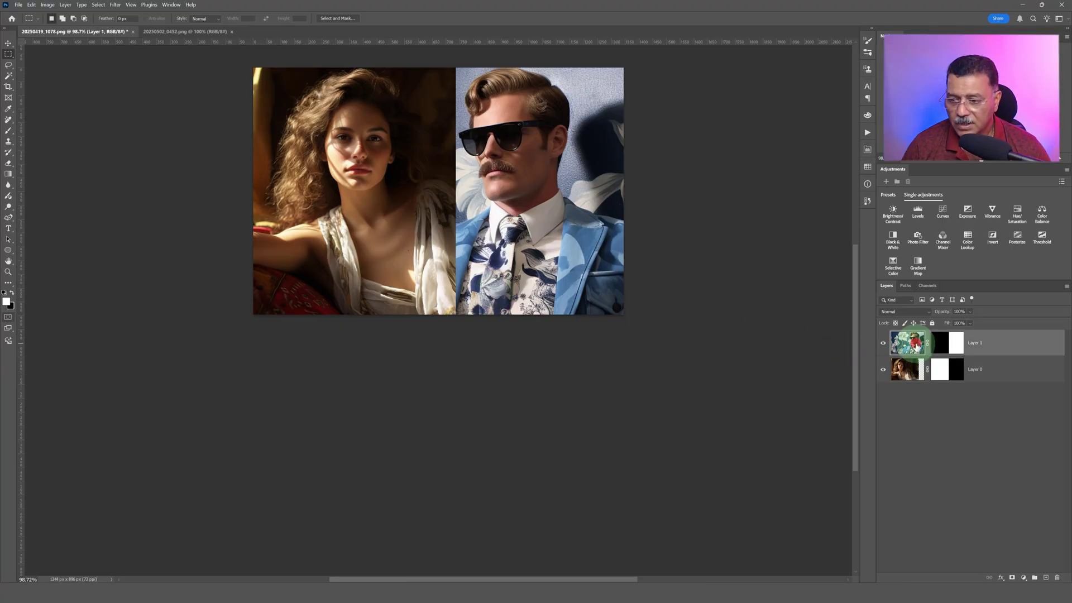
pyautogui.click(950, 345)
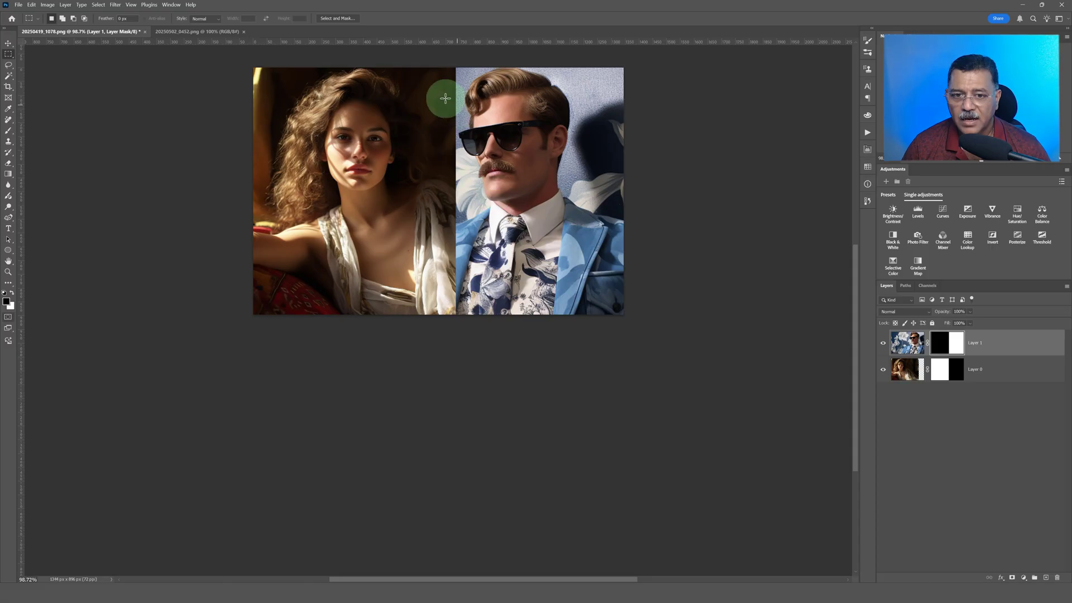
pyautogui.click(9, 130)
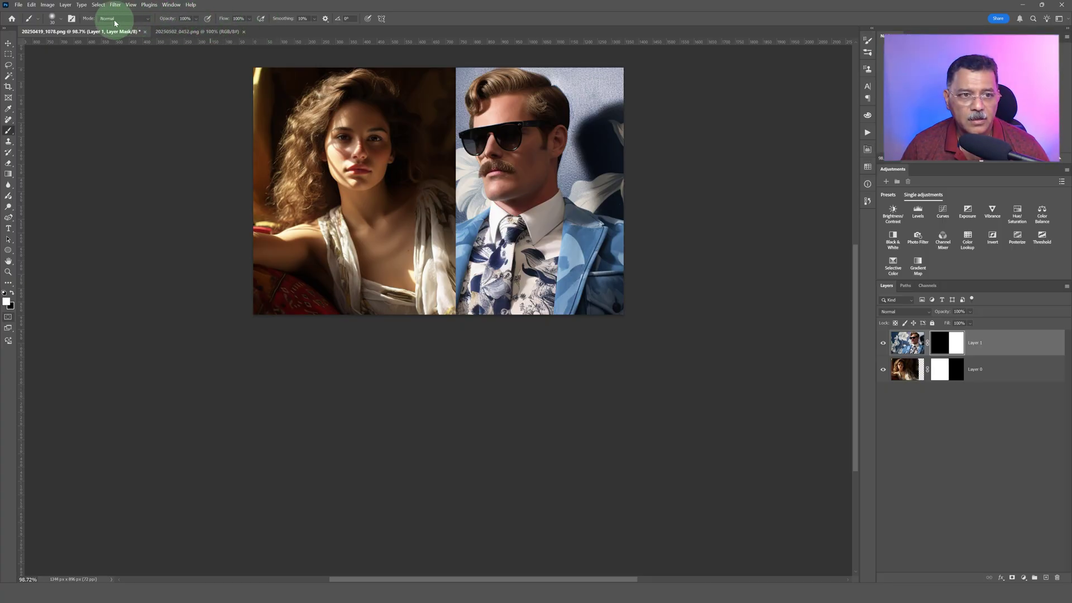
pyautogui.click(63, 20)
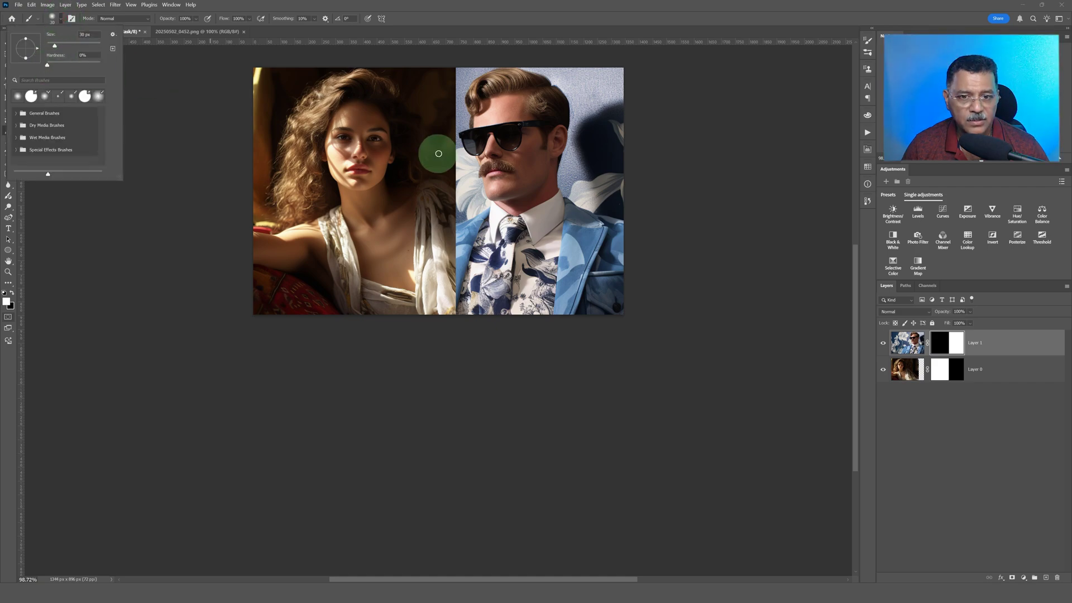
pyautogui.click(454, 78)
pyautogui.moveTo(454, 72); pyautogui.dragTo(457, 129)
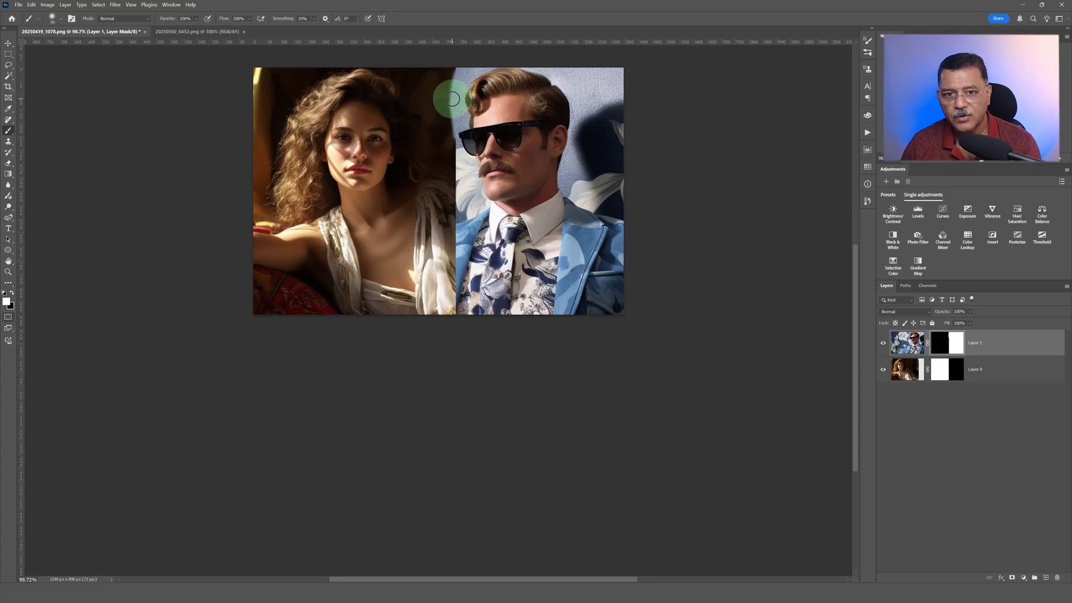
# - Enlarge the brush to 250 px and paint white down Layer 1's mask to extend the man's image past the seam
pyautogui.press(']')
pyautogui.press(']')
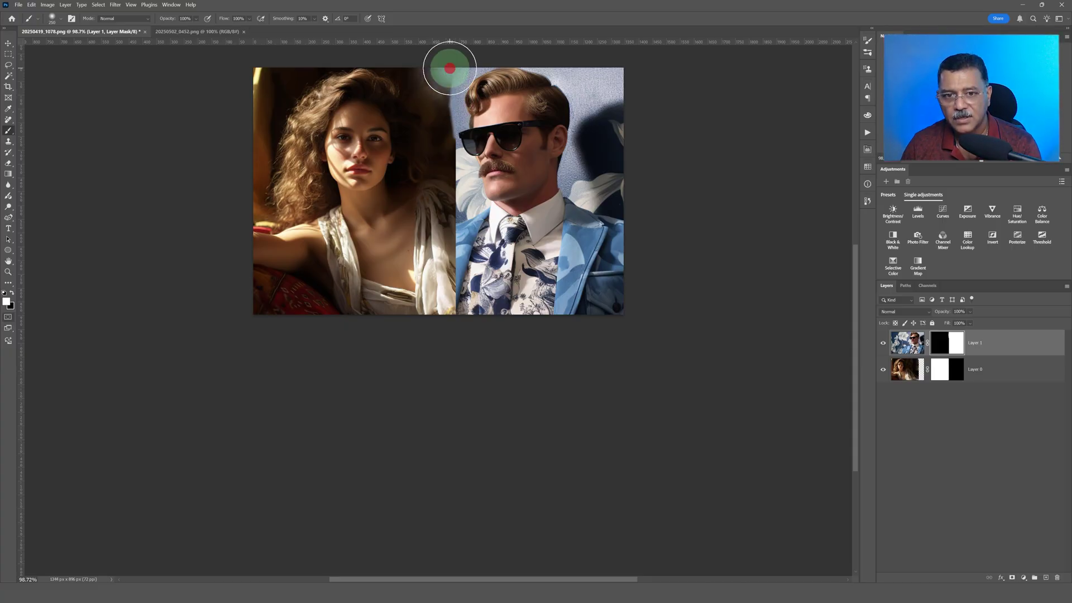
pyautogui.moveTo(448, 67)
pyautogui.mouseDown()
pyautogui.moveTo(468, 311)
pyautogui.moveTo(473, 72)
pyautogui.moveTo(461, 308)
pyautogui.moveTo(473, 119)
pyautogui.moveTo(459, 151)
pyautogui.moveTo(443, 308)
pyautogui.moveTo(455, 83)
pyautogui.moveTo(450, 307)
pyautogui.moveTo(454, 323)
pyautogui.moveTo(460, 119)
pyautogui.moveTo(493, 303)
pyautogui.moveTo(496, 144)
pyautogui.moveTo(494, 310)
pyautogui.moveTo(449, 270)
pyautogui.moveTo(403, 176)
pyautogui.moveTo(415, 207)
pyautogui.mouseUp()
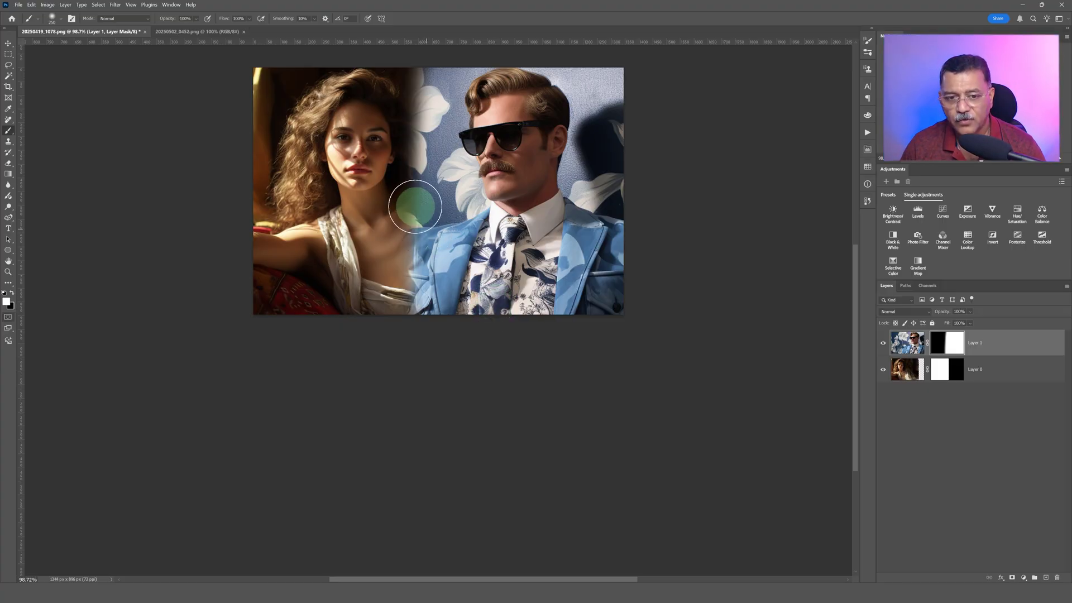
# - Paint black on Layer 1's mask along the seam and over the man's near side, from his jacket up to his forehead
pyautogui.click(12, 292)
pyautogui.moveTo(380, 243)
pyautogui.mouseDown()
pyautogui.moveTo(434, 307)
pyautogui.moveTo(394, 230)
pyautogui.moveTo(447, 286)
pyautogui.moveTo(394, 222)
pyautogui.moveTo(394, 161)
pyautogui.moveTo(412, 201)
pyautogui.moveTo(402, 179)
pyautogui.moveTo(414, 78)
pyautogui.moveTo(414, 193)
pyautogui.moveTo(469, 320)
pyautogui.moveTo(430, 251)
pyautogui.moveTo(500, 339)
pyautogui.moveTo(457, 289)
pyautogui.moveTo(426, 195)
pyautogui.moveTo(431, 71)
pyautogui.moveTo(446, 229)
pyautogui.mouseUp()
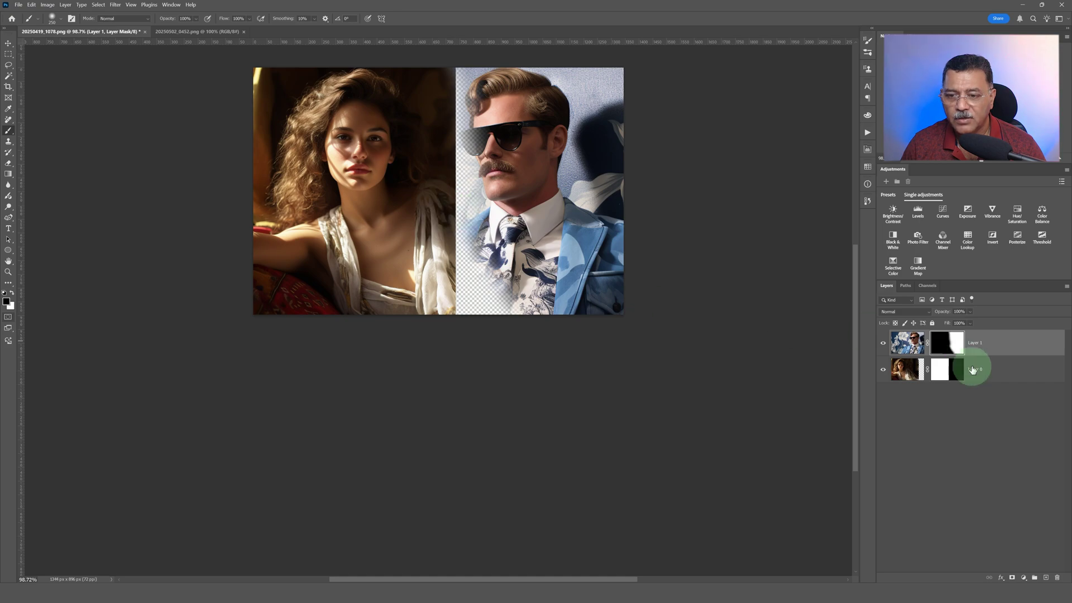
pyautogui.click(919, 349)
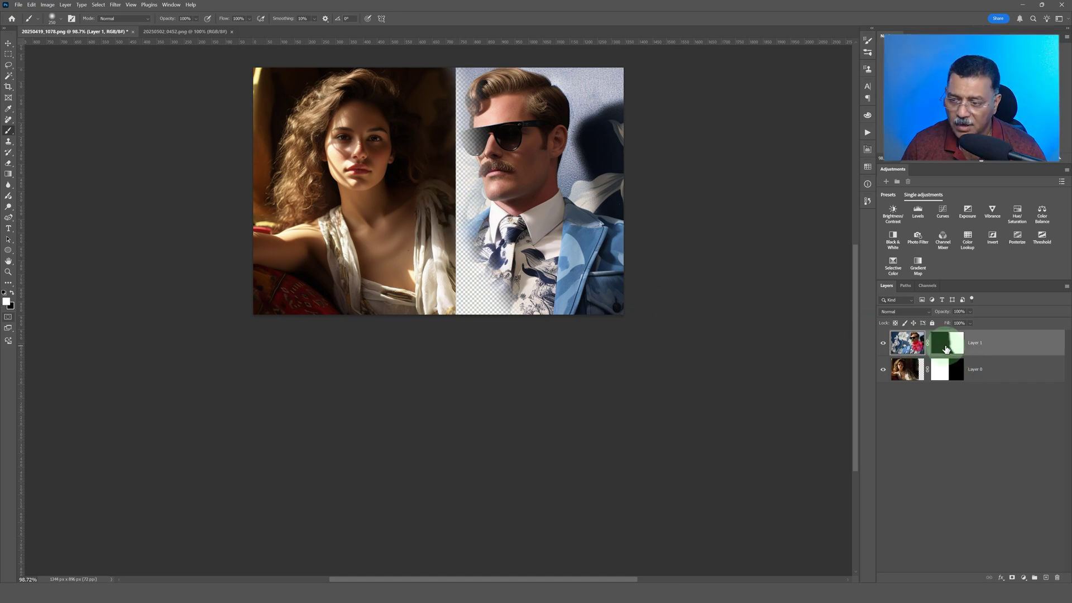
pyautogui.click(949, 345)
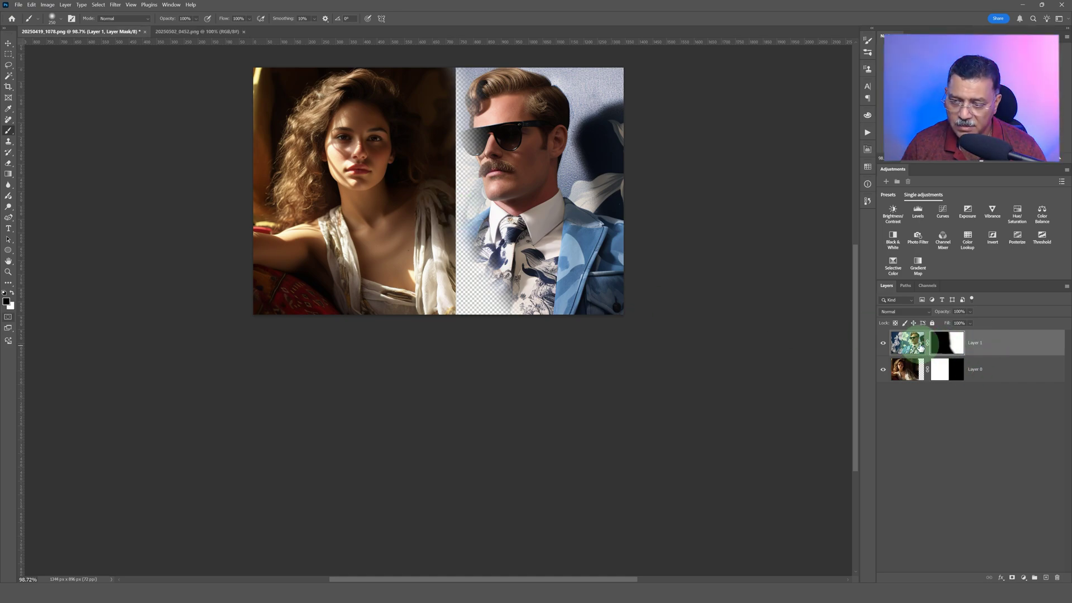
pyautogui.moveTo(495, 303); pyautogui.dragTo(474, 243)
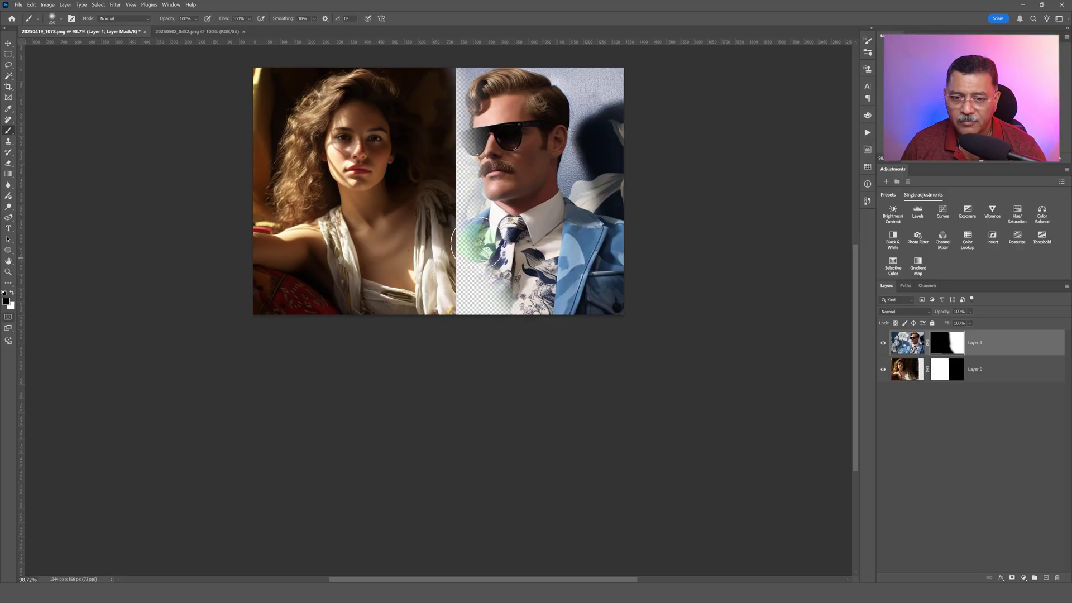
pyautogui.moveTo(503, 292)
pyautogui.mouseDown()
pyautogui.moveTo(473, 268)
pyautogui.moveTo(471, 160)
pyautogui.moveTo(496, 68)
pyautogui.moveTo(465, 103)
pyautogui.moveTo(474, 156)
pyautogui.moveTo(445, 162)
pyautogui.moveTo(472, 174)
pyautogui.mouseUp()
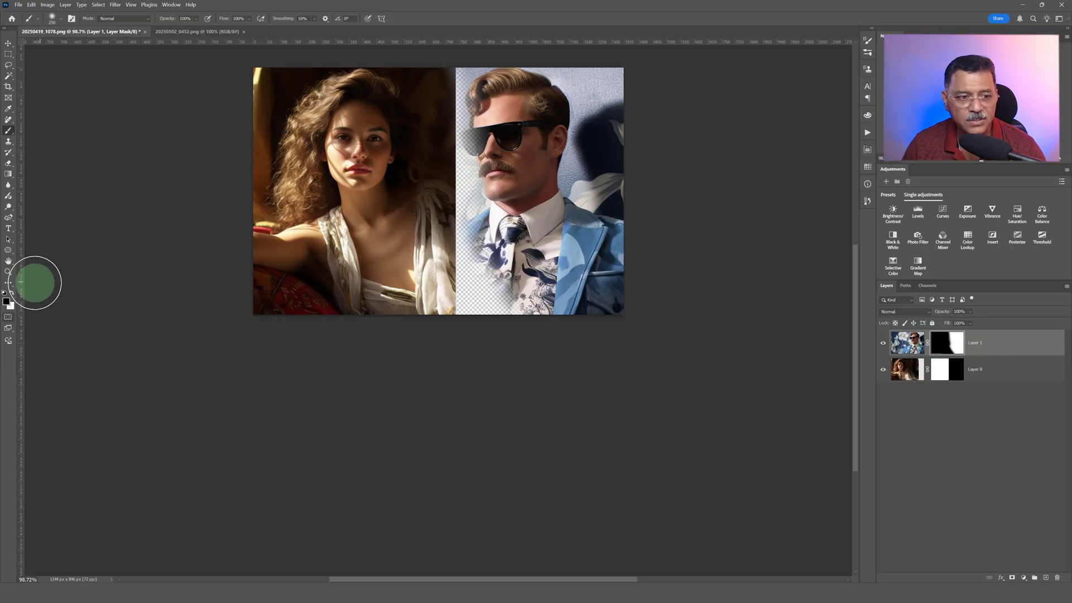
pyautogui.moveTo(494, 120)
pyautogui.mouseDown()
pyautogui.moveTo(502, 124)
pyautogui.moveTo(481, 89)
pyautogui.moveTo(478, 112)
pyautogui.mouseUp()
# - Paint white on Layer 1's mask with a soft 800 px brush, restoring the man and blending him gradually into the woman's side
pyautogui.click(12, 292)
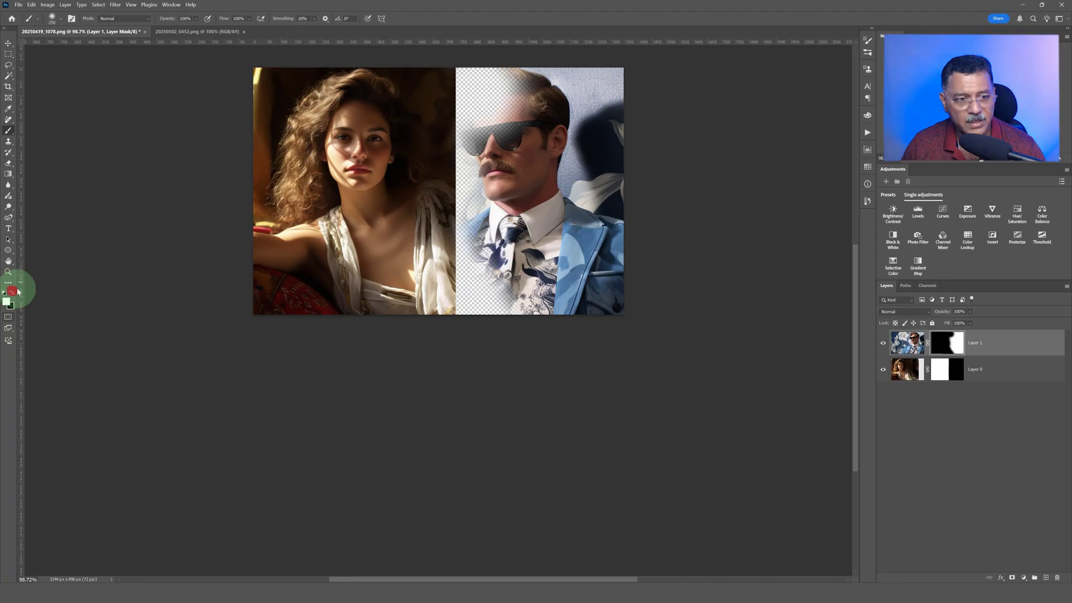
pyautogui.press(']')
pyautogui.press(']')
pyautogui.press(']')
pyautogui.press(']')
pyautogui.press(']')
pyautogui.press(']')
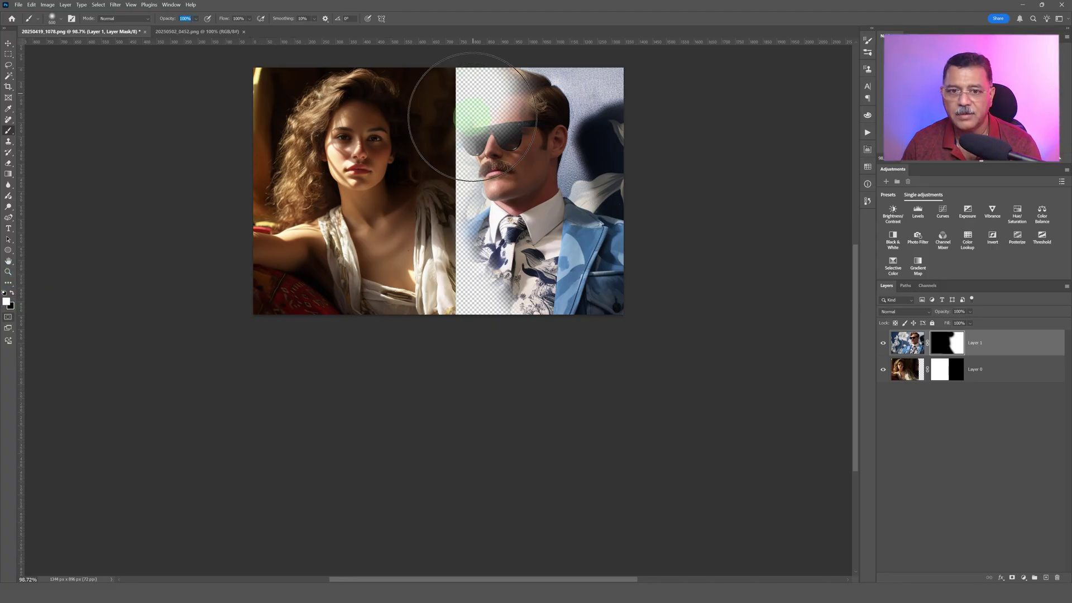
pyautogui.moveTo(480, 116)
pyautogui.mouseDown()
pyautogui.moveTo(506, 99)
pyautogui.moveTo(508, 184)
pyautogui.moveTo(486, 279)
pyautogui.mouseUp()
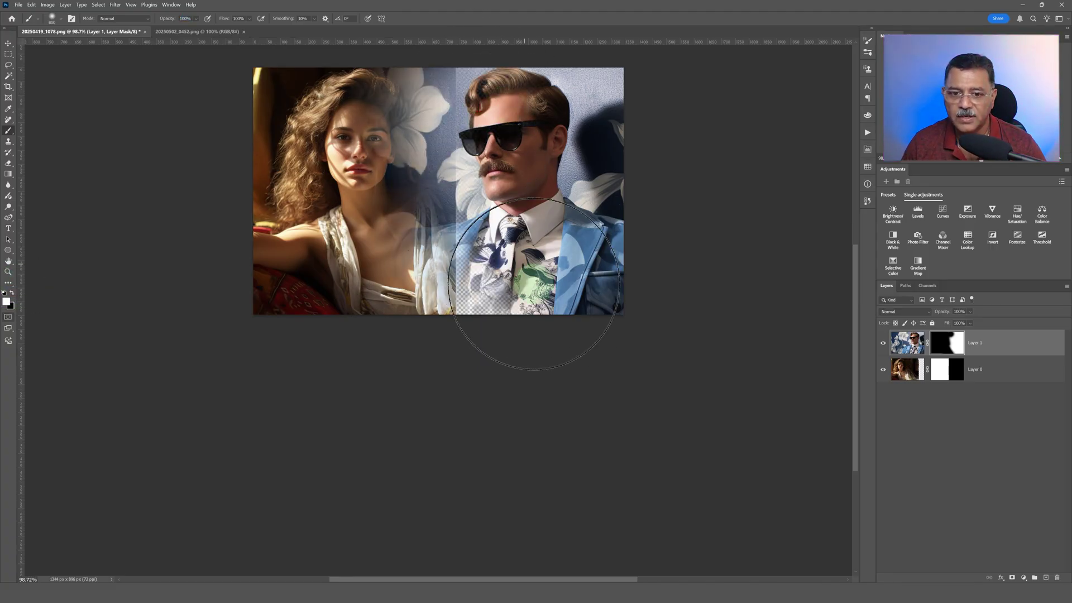
pyautogui.moveTo(535, 344)
pyautogui.mouseDown()
pyautogui.moveTo(525, 71)
pyautogui.moveTo(603, 297)
pyautogui.moveTo(630, 304)
pyautogui.mouseUp()
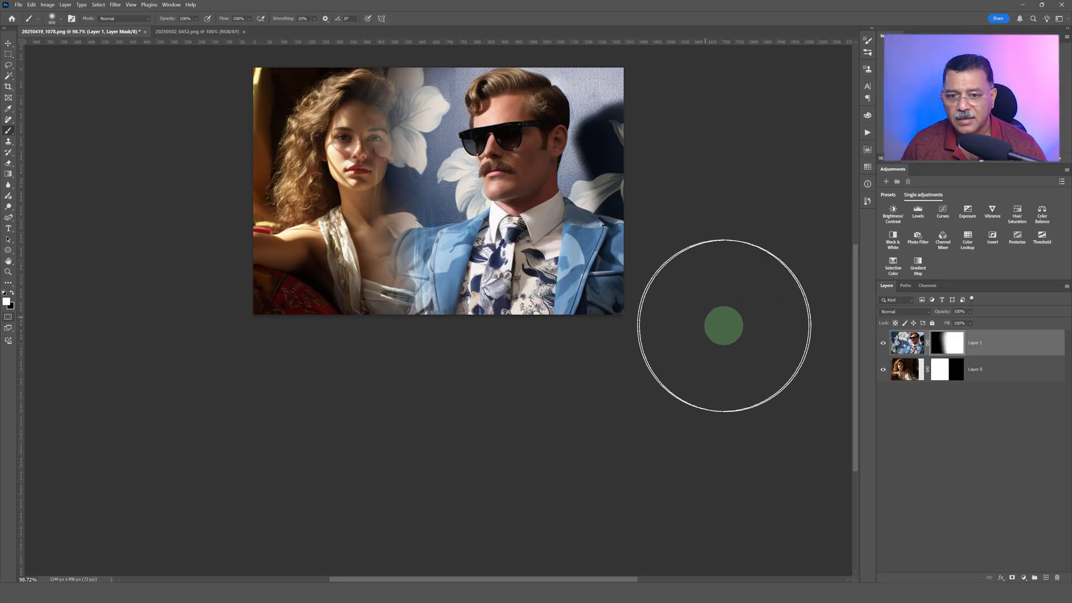
# - Reduce the brush to 300 px and paint white directly on Layer 0's image over the woman's hair
pyautogui.click(899, 369)
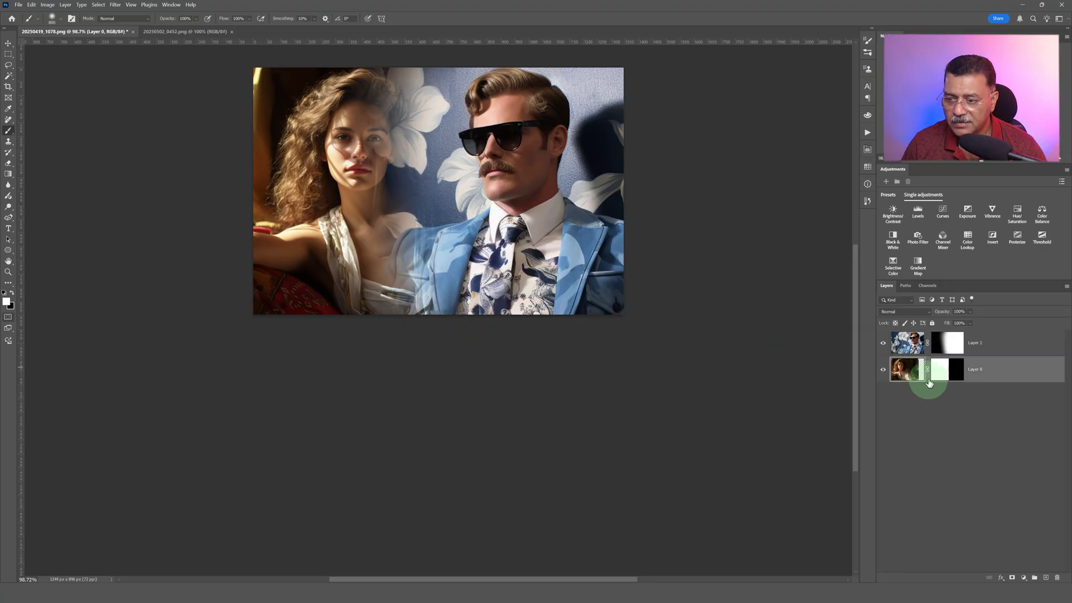
pyautogui.click(438, 259)
pyautogui.press('[')
pyautogui.press('[')
pyautogui.press('[')
pyautogui.press('[')
pyautogui.press('[')
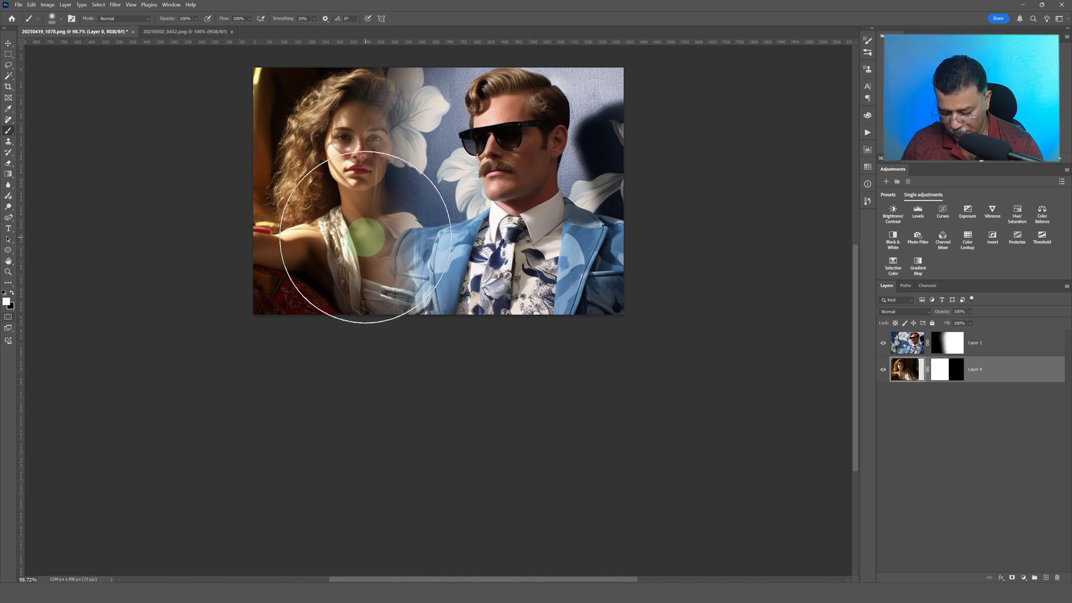
pyautogui.moveTo(319, 106); pyautogui.dragTo(365, 88)
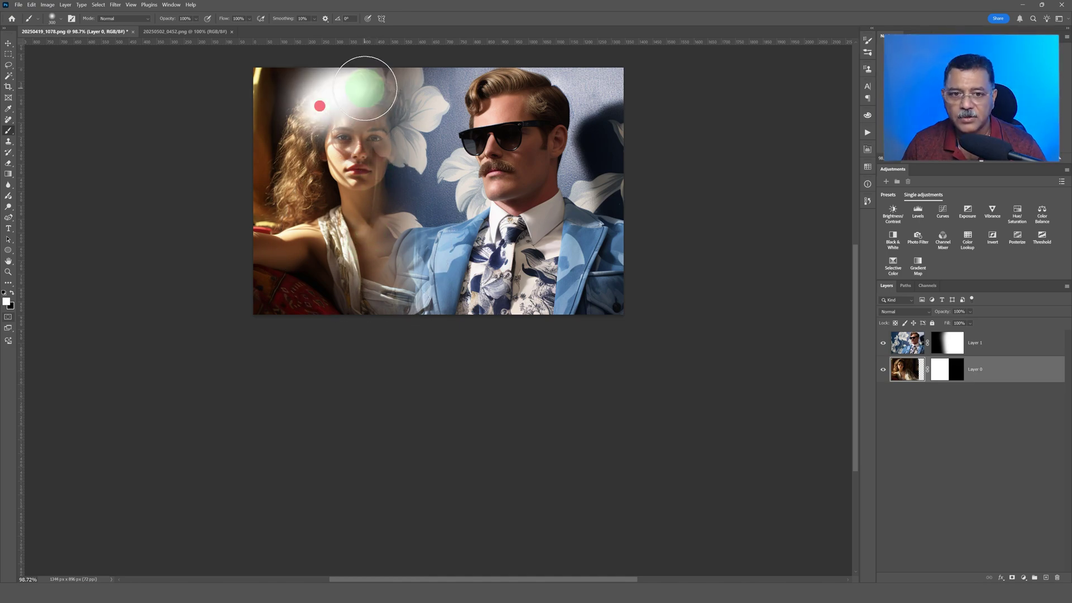
# - Target Layer 0's mask instead of its image and undo the white stroke over the woman's hair
pyautogui.click(884, 367)
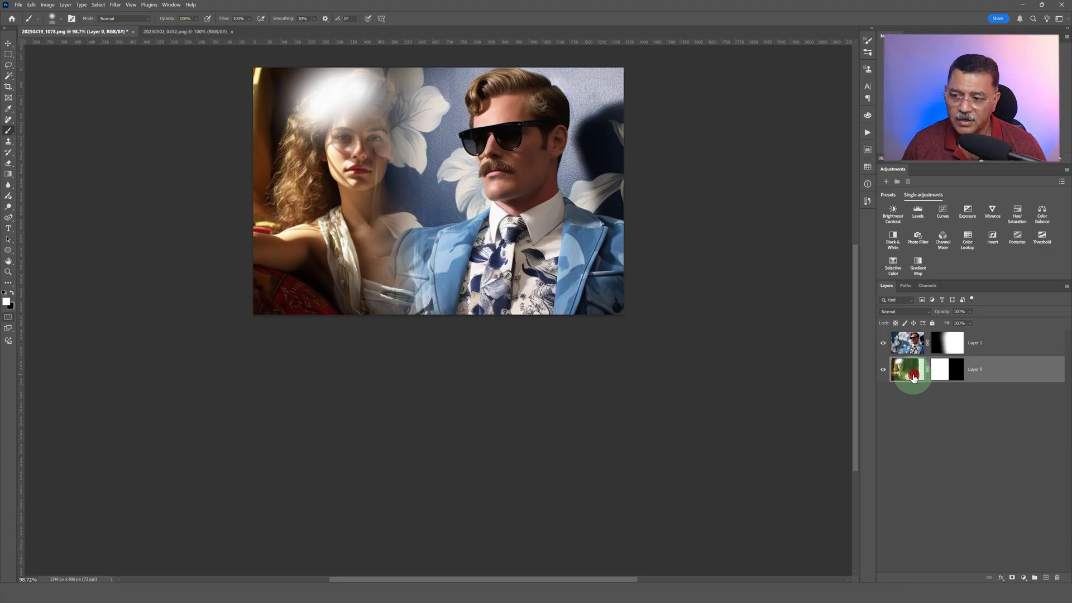
pyautogui.click(950, 383)
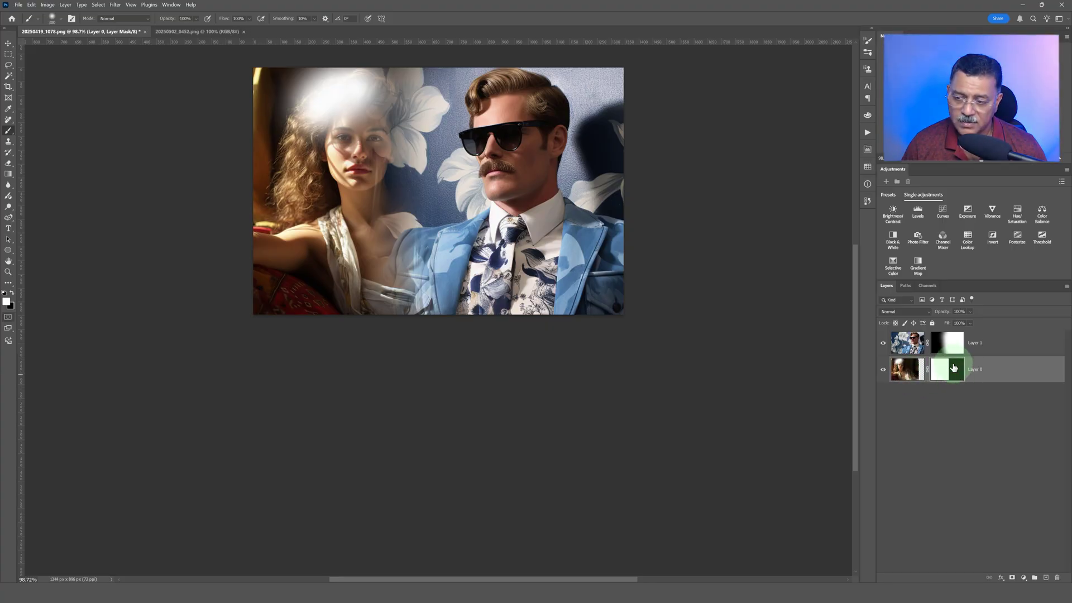
pyautogui.hotkey('ctrl', 'z')
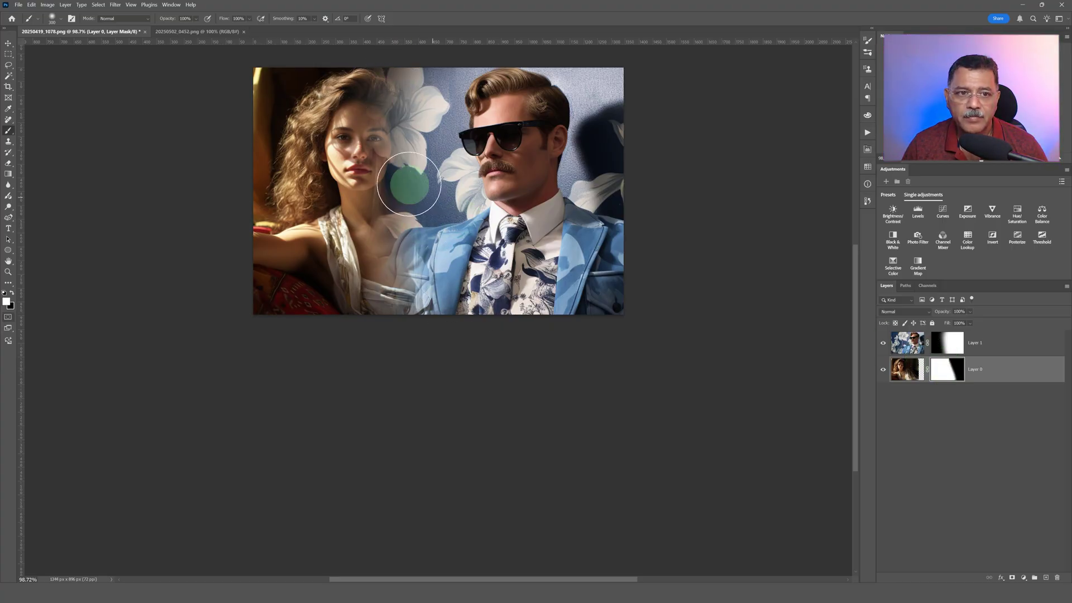
# - Paint white on Layer 0's mask near the seam over the man's jacket, and select Layer 1's mask
pyautogui.click(453, 273)
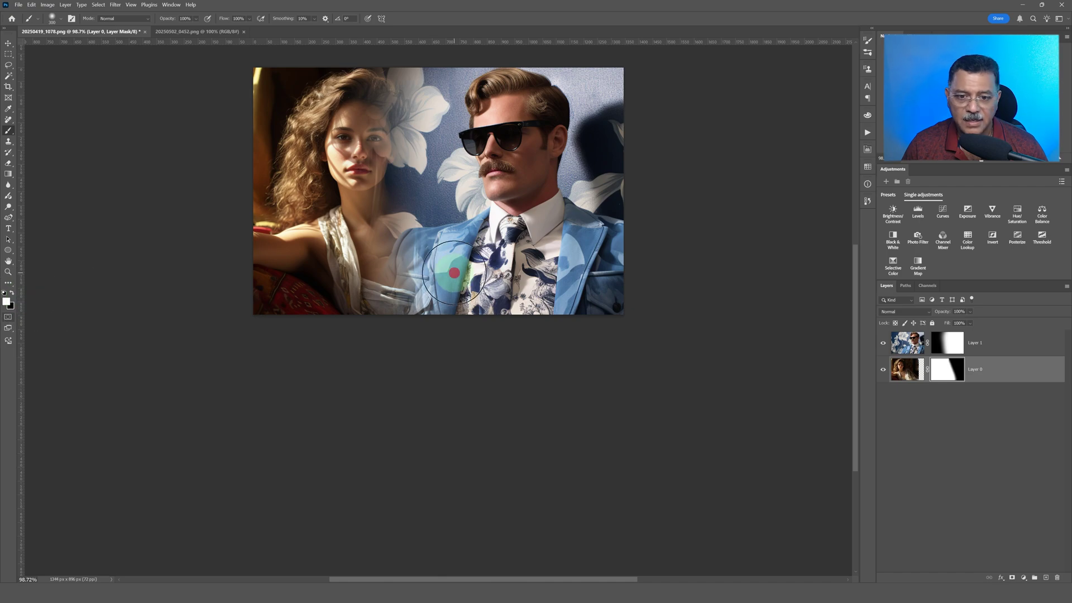
pyautogui.click(951, 342)
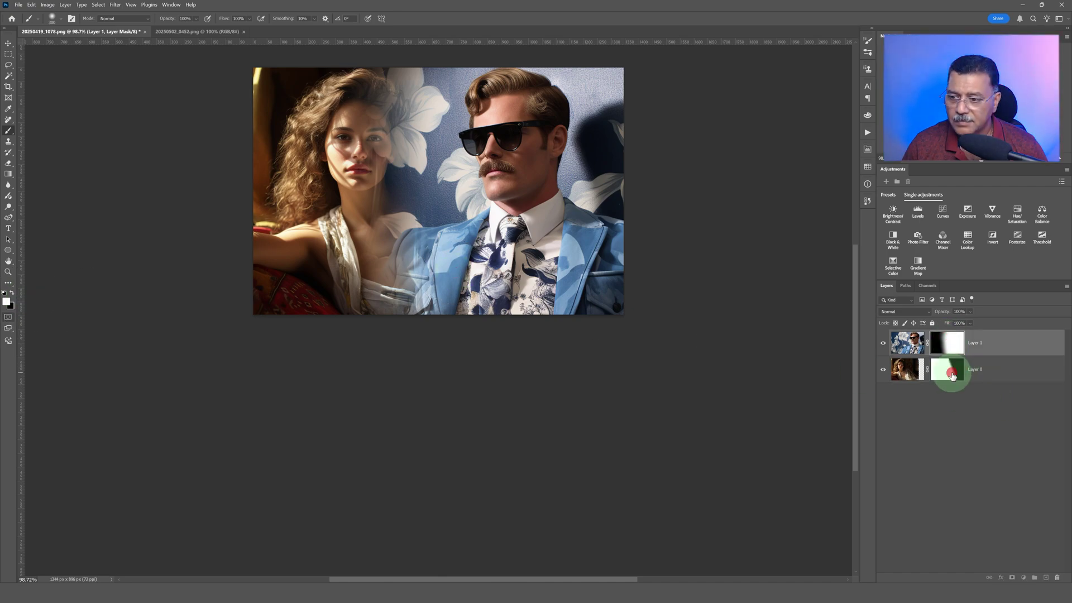
# - Hide Layer 1 to inspect Layer 0 on its own, restore Layer 1's visibility, and select Layer 0's mask
pyautogui.click(950, 372)
pyautogui.click(907, 376)
pyautogui.click(887, 343)
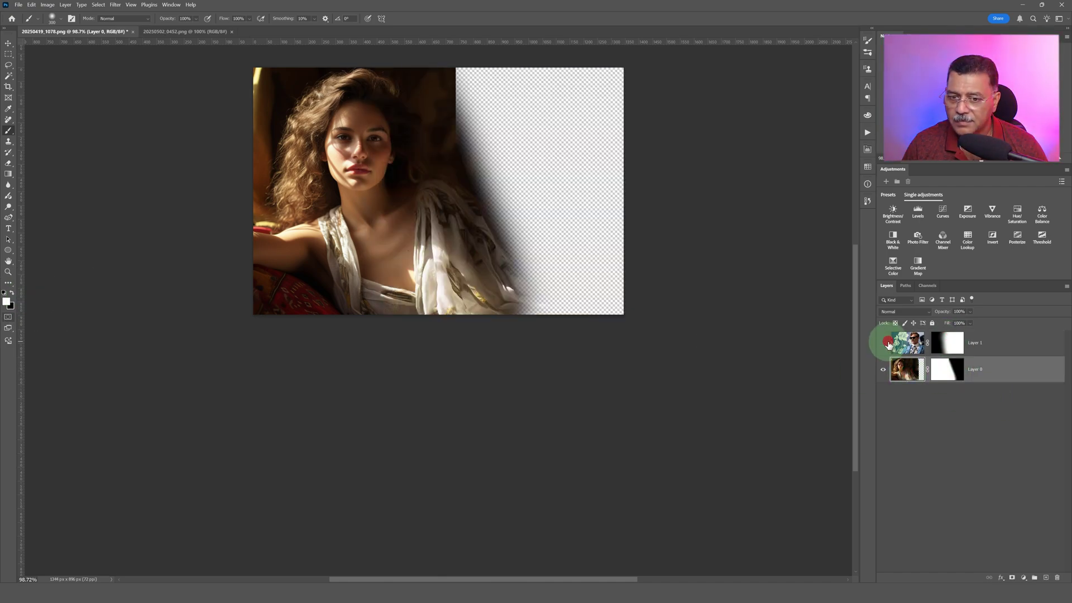
pyautogui.click(887, 343)
pyautogui.click(958, 371)
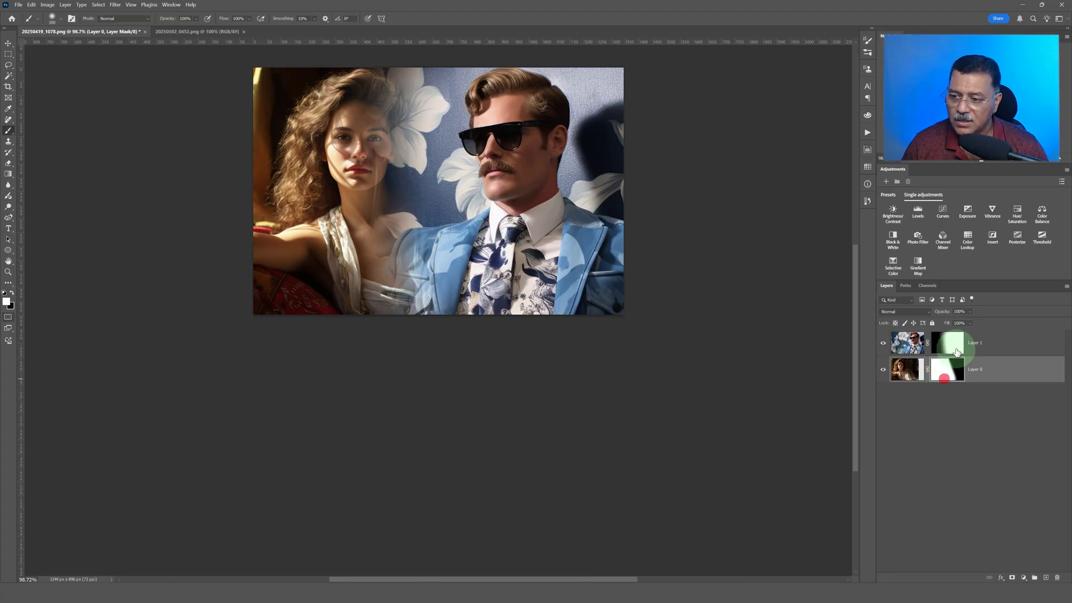
# - Paint black on Layer 1's mask with a 500 px brush near the seam, uncovering the woman's shoulder and white dress
pyautogui.click(956, 350)
pyautogui.click(945, 371)
pyautogui.click(952, 349)
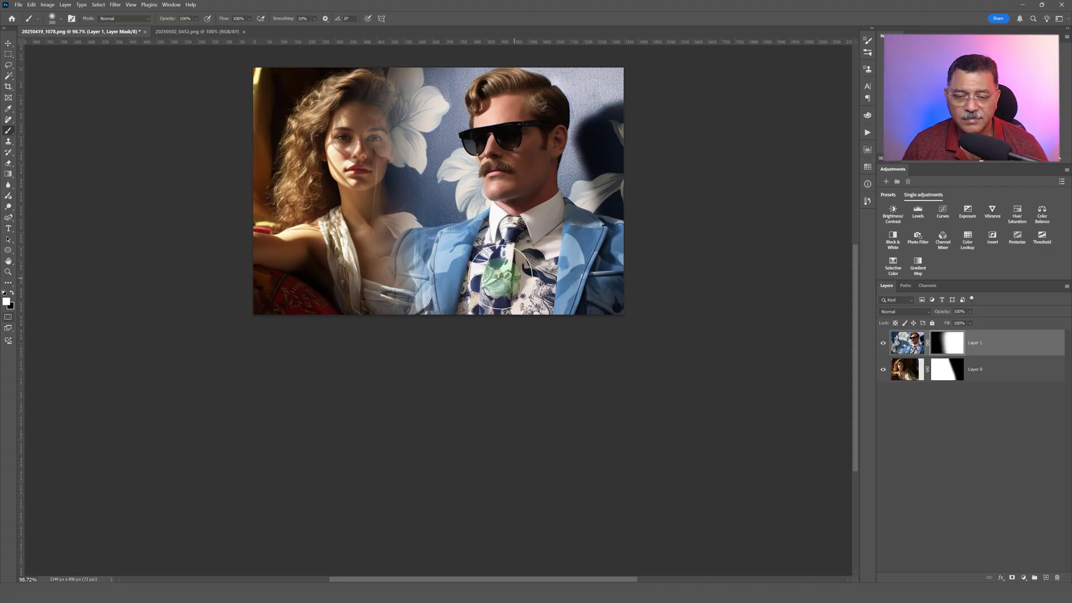
pyautogui.click(951, 349)
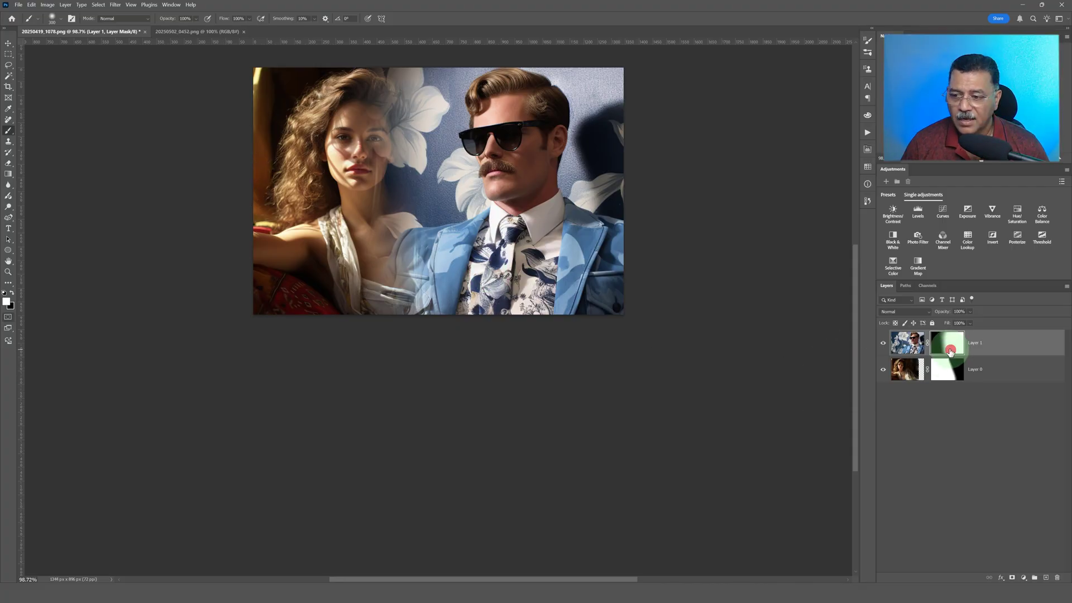
pyautogui.click(13, 293)
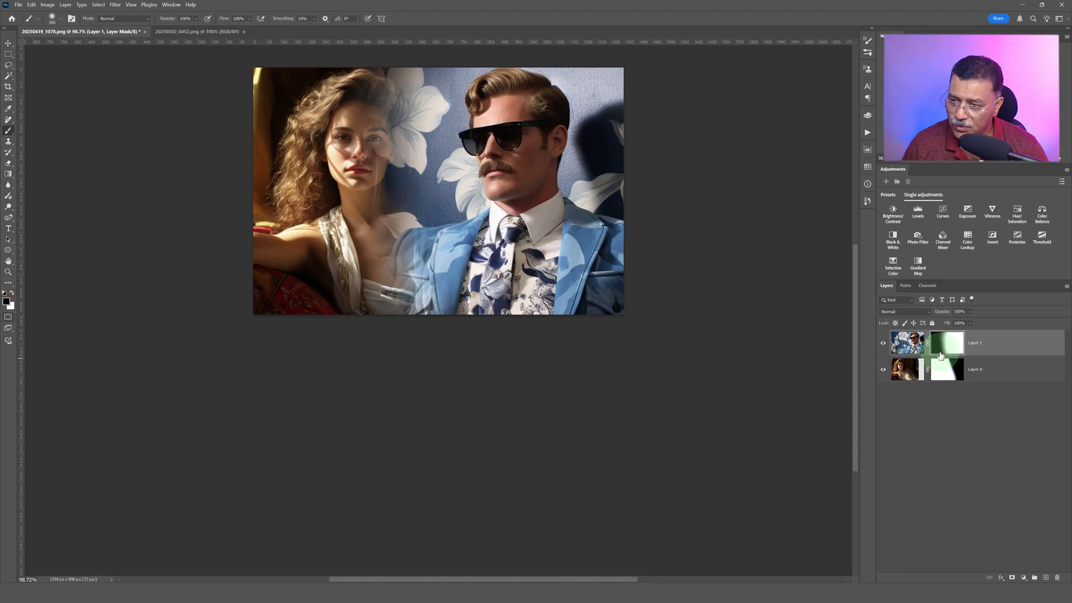
pyautogui.click(412, 223)
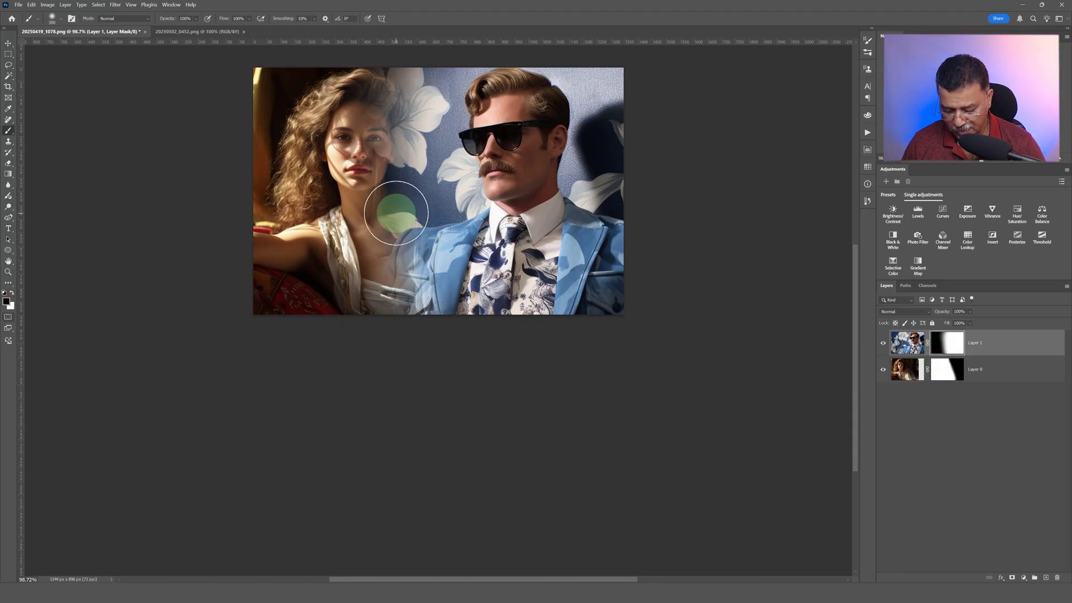
pyautogui.moveTo(403, 208)
pyautogui.mouseDown()
pyautogui.moveTo(418, 277)
pyautogui.moveTo(443, 315)
pyautogui.moveTo(411, 278)
pyautogui.moveTo(396, 223)
pyautogui.mouseUp()
pyautogui.click(949, 349)
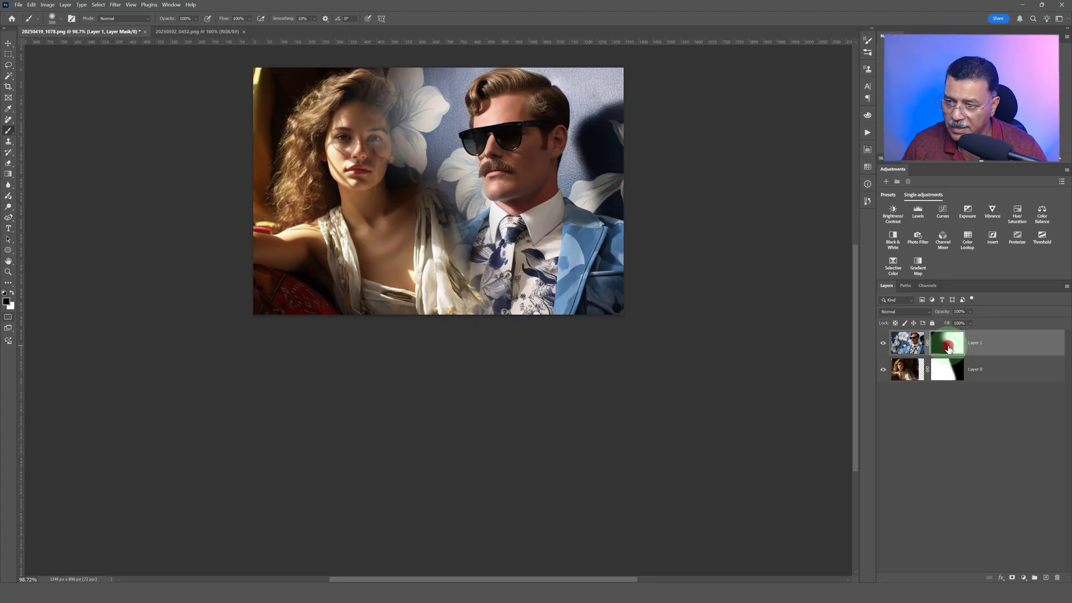
pyautogui.click(948, 349)
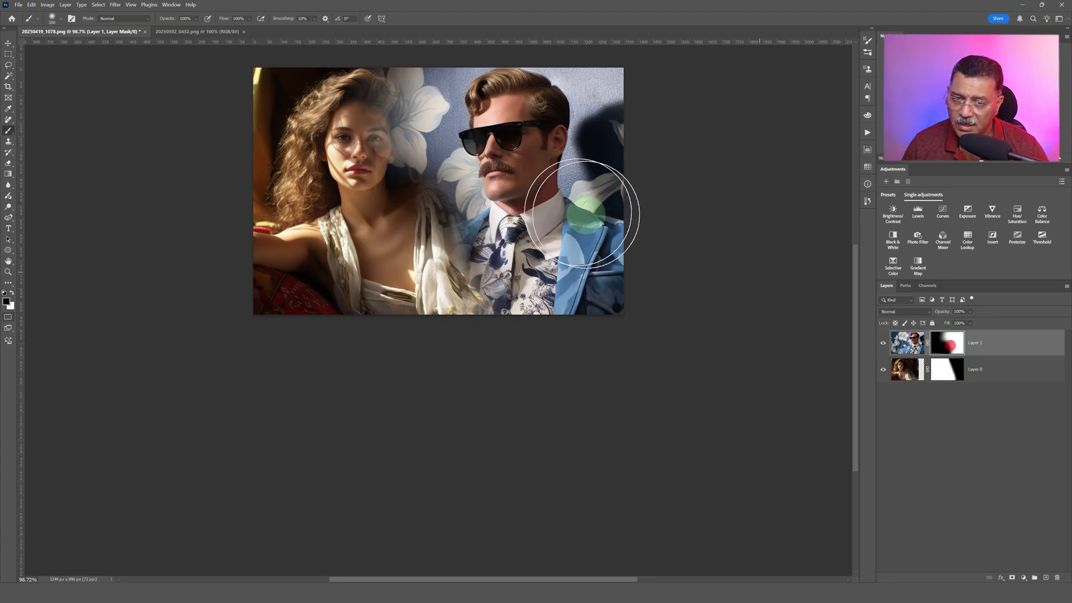
# - Paint black on Layer 1's mask farther across the seam, and paint white to bring the man's side back
pyautogui.moveTo(356, 50)
pyautogui.mouseDown()
pyautogui.moveTo(364, 89)
pyautogui.moveTo(419, 237)
pyautogui.moveTo(490, 364)
pyautogui.moveTo(393, 182)
pyautogui.moveTo(369, 96)
pyautogui.moveTo(480, 381)
pyautogui.moveTo(638, 425)
pyautogui.moveTo(895, 387)
pyautogui.moveTo(952, 345)
pyautogui.mouseUp()
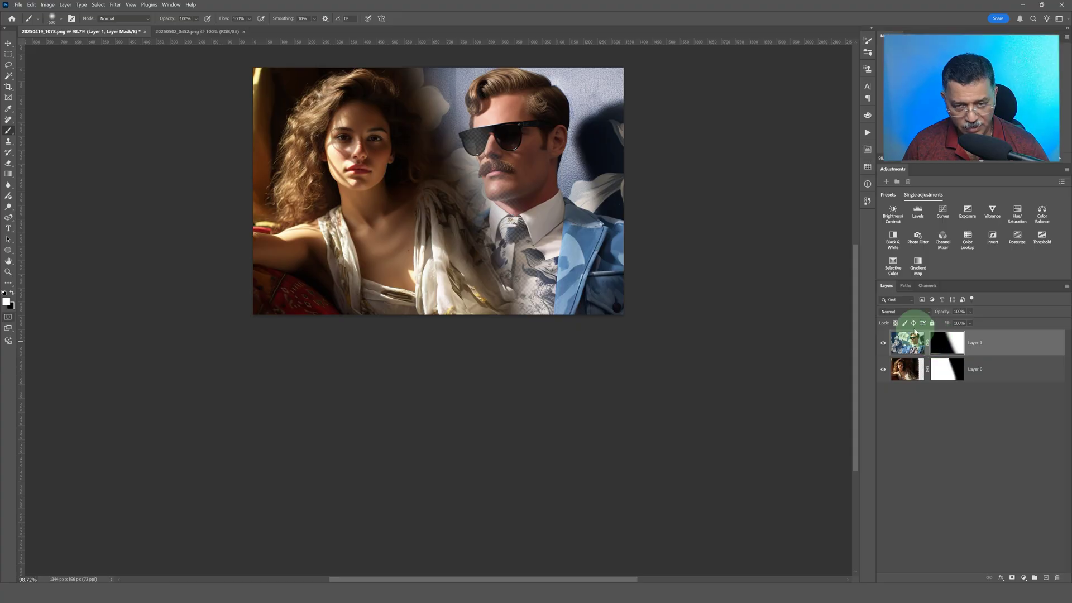
pyautogui.moveTo(379, 126)
pyautogui.mouseDown()
pyautogui.moveTo(482, 88)
pyautogui.moveTo(454, 52)
pyautogui.mouseUp()
pyautogui.moveTo(527, 171)
pyautogui.mouseDown()
pyautogui.moveTo(574, 267)
pyautogui.moveTo(519, 205)
pyautogui.moveTo(451, 79)
pyautogui.moveTo(599, 273)
pyautogui.mouseUp()
pyautogui.moveTo(822, 323)
pyautogui.mouseDown()
pyautogui.moveTo(462, 316)
pyautogui.moveTo(422, 290)
pyautogui.mouseUp()
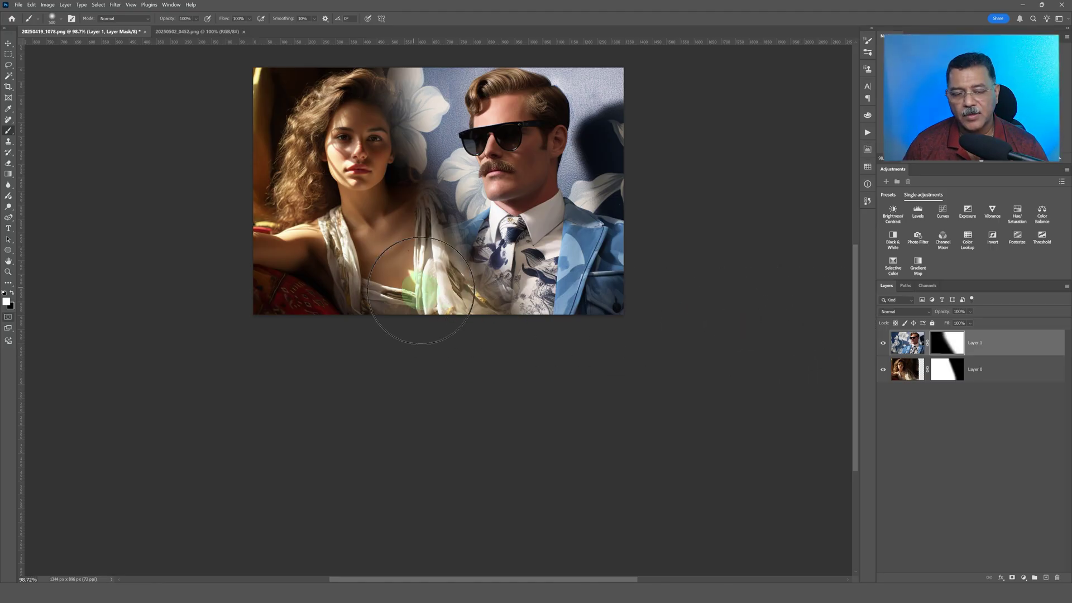
# - Paint black on Layer 1's mask down the seam between the two portraits to hide more of the man's side
pyautogui.click(949, 373)
pyautogui.moveTo(372, 129)
pyautogui.mouseDown()
pyautogui.moveTo(376, 151)
pyautogui.moveTo(387, 127)
pyautogui.moveTo(393, 168)
pyautogui.moveTo(391, 104)
pyautogui.moveTo(431, 191)
pyautogui.mouseUp()
pyautogui.click(945, 342)
pyautogui.click(946, 341)
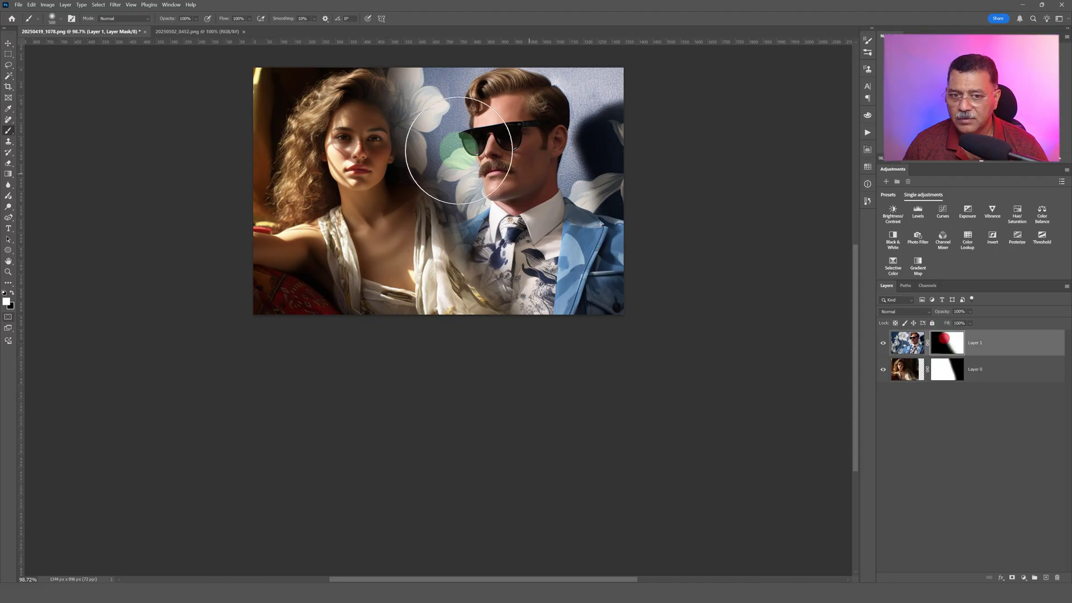
pyautogui.click(13, 293)
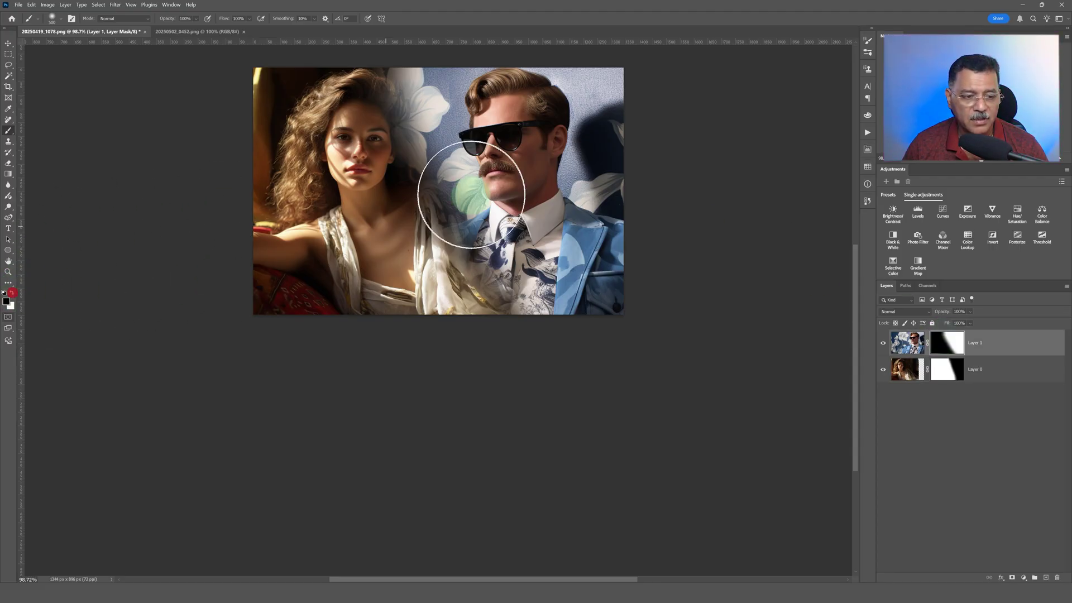
pyautogui.moveTo(381, 91)
pyautogui.mouseDown()
pyautogui.moveTo(407, 214)
pyautogui.moveTo(453, 307)
pyautogui.moveTo(545, 384)
pyautogui.mouseUp()
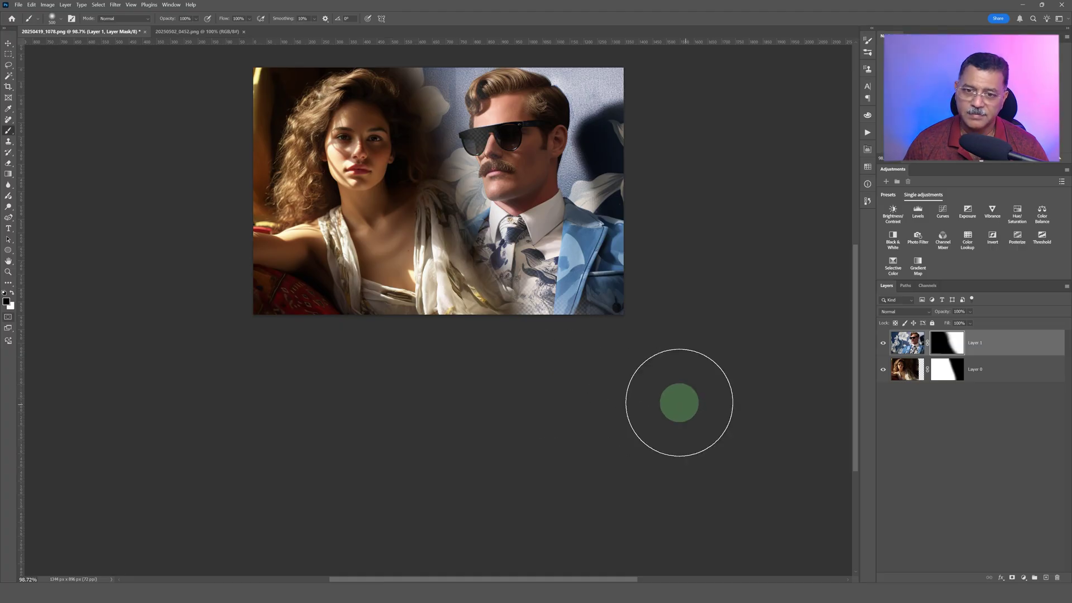
pyautogui.click(441, 300)
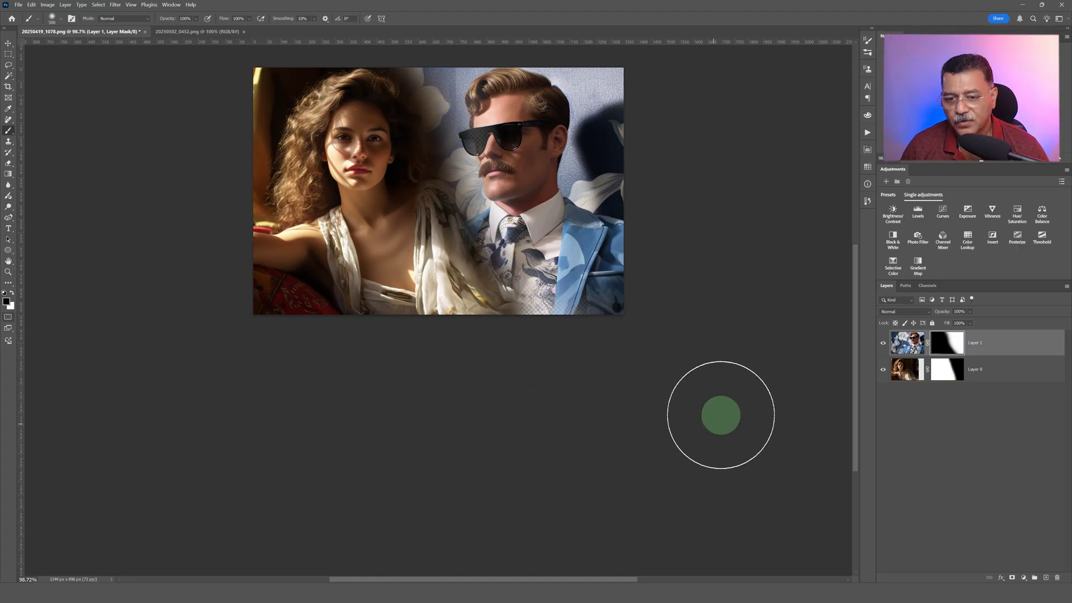
pyautogui.click(368, 151)
pyautogui.moveTo(369, 149)
pyautogui.mouseDown()
pyautogui.moveTo(379, 235)
pyautogui.moveTo(348, 102)
pyautogui.moveTo(369, 204)
pyautogui.mouseUp()
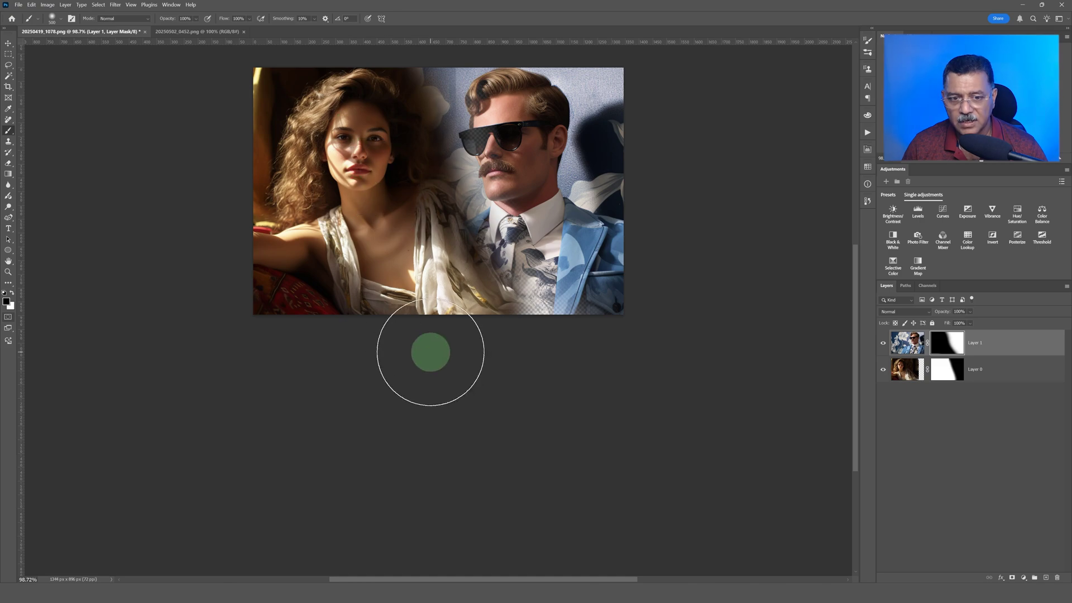
# - Switch to white and paint on Layer 1's mask over the man's face, shirt and jacket to restore them
pyautogui.click(953, 347)
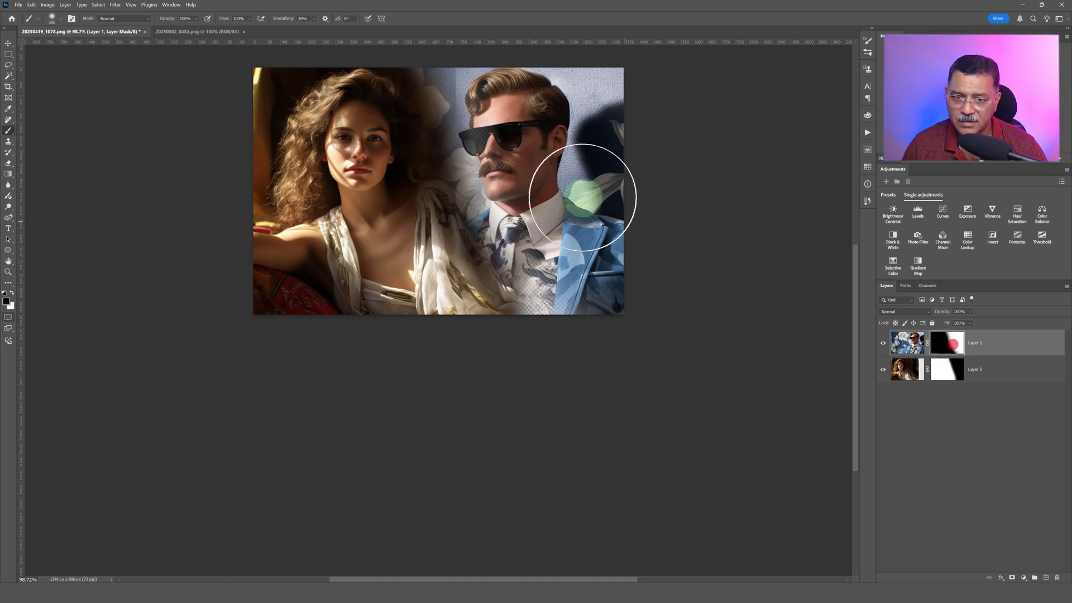
pyautogui.moveTo(519, 156)
pyautogui.mouseDown()
pyautogui.moveTo(513, 201)
pyautogui.moveTo(567, 273)
pyautogui.moveTo(554, 281)
pyautogui.moveTo(472, 70)
pyautogui.moveTo(553, 301)
pyautogui.moveTo(574, 317)
pyautogui.moveTo(585, 307)
pyautogui.mouseUp()
pyautogui.press('x')
# - Examine which areas Layer 1's mask hides by showing and hiding its red overlay
pyautogui.press('\\')
pyautogui.press('\\')
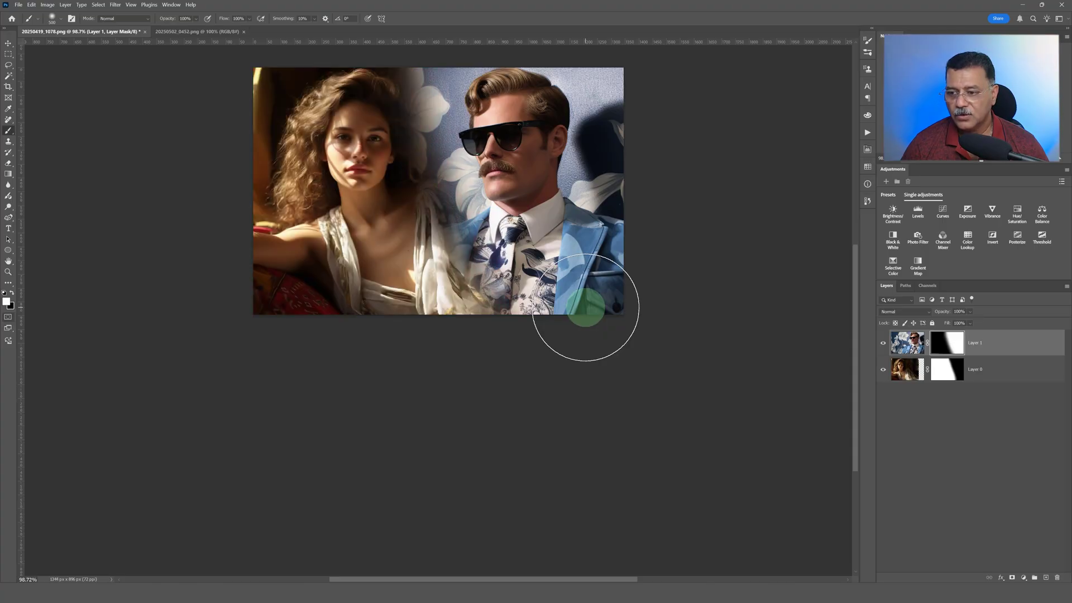
pyautogui.click(946, 354)
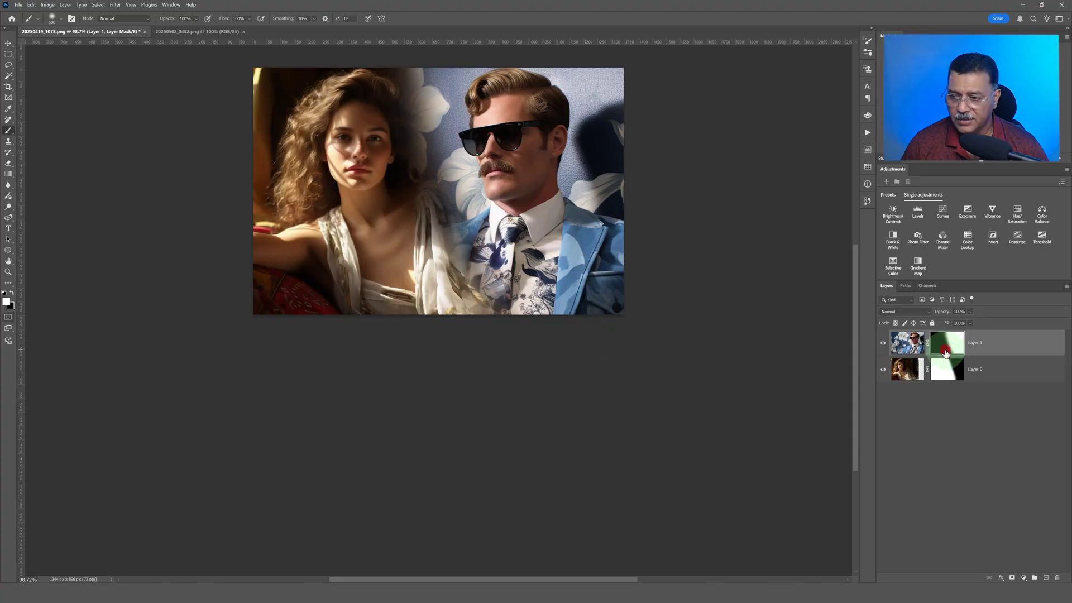
pyautogui.press('\\')
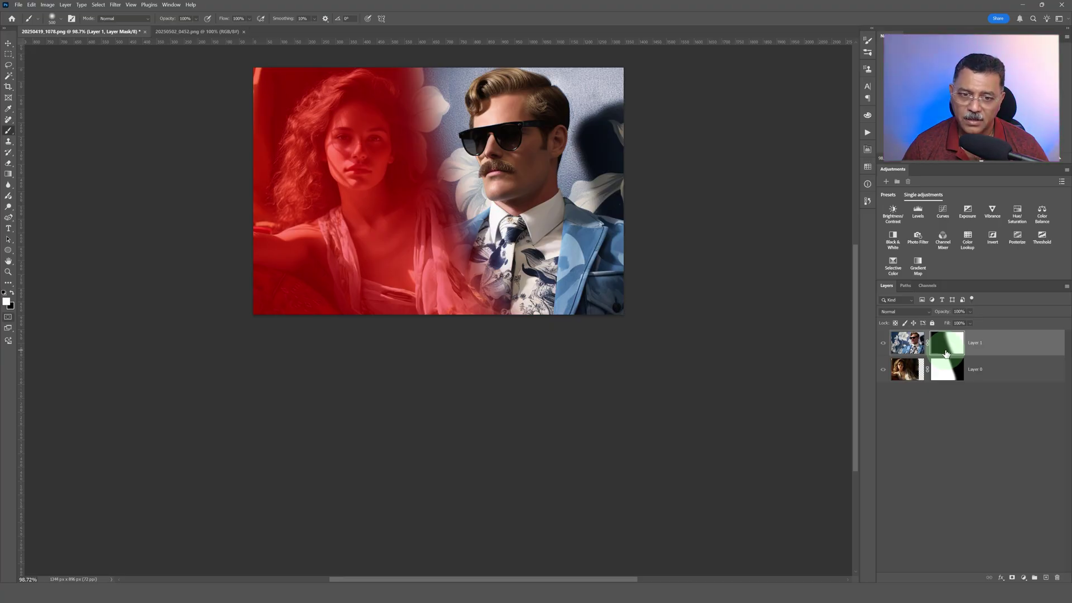
pyautogui.keyDown('alt'); pyautogui.keyDown('shift'); pyautogui.click(946, 353); pyautogui.keyUp('shift'); pyautogui.keyUp('alt')
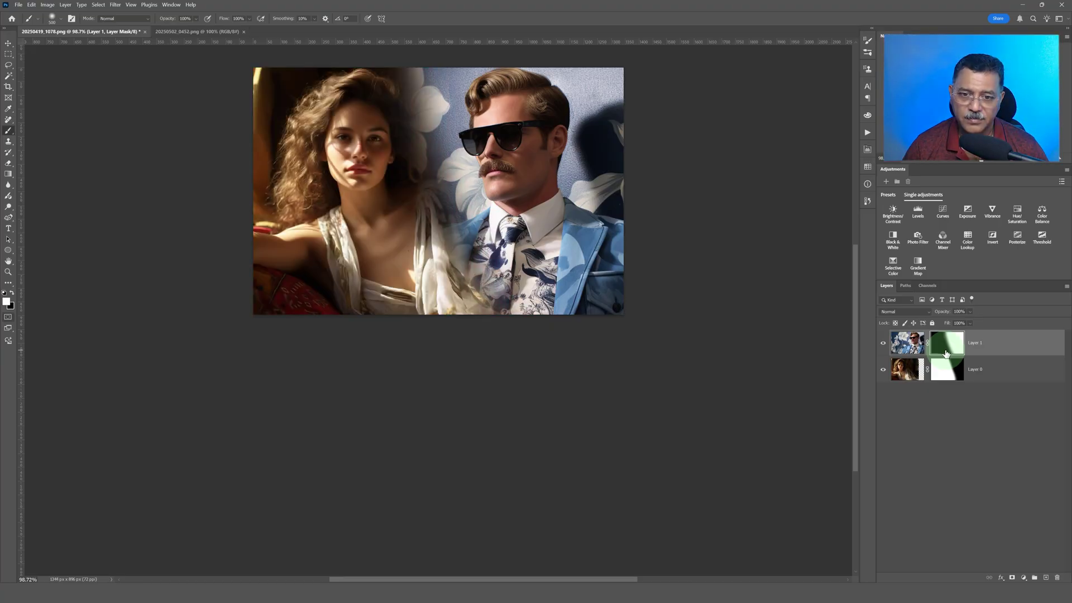
# - Select Layer 0's mask and toggle its red overlay on and off to examine the masked areas
pyautogui.click(938, 374)
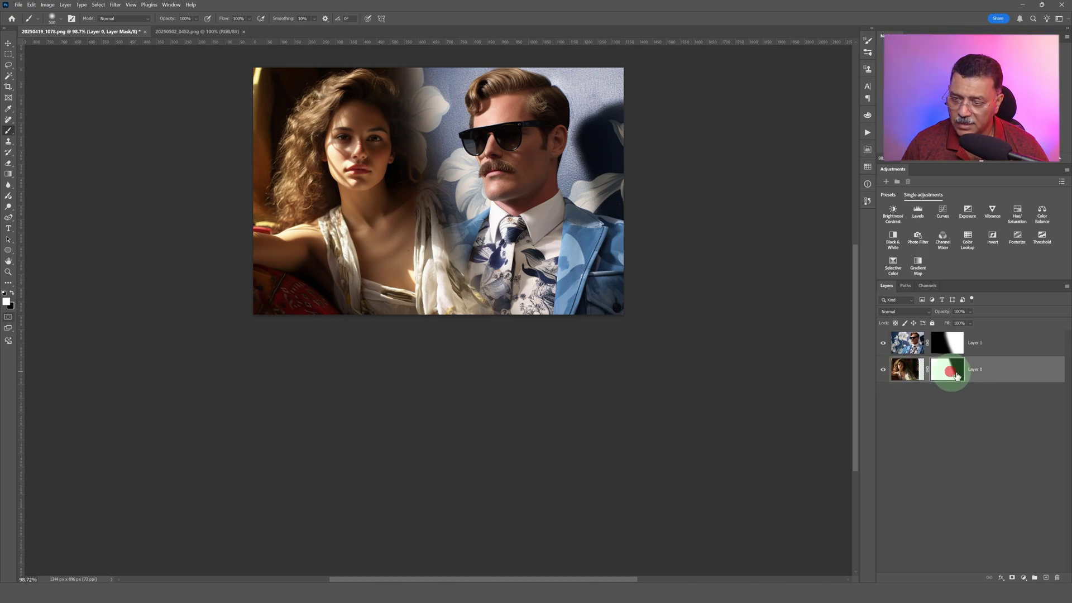
pyautogui.press('\\')
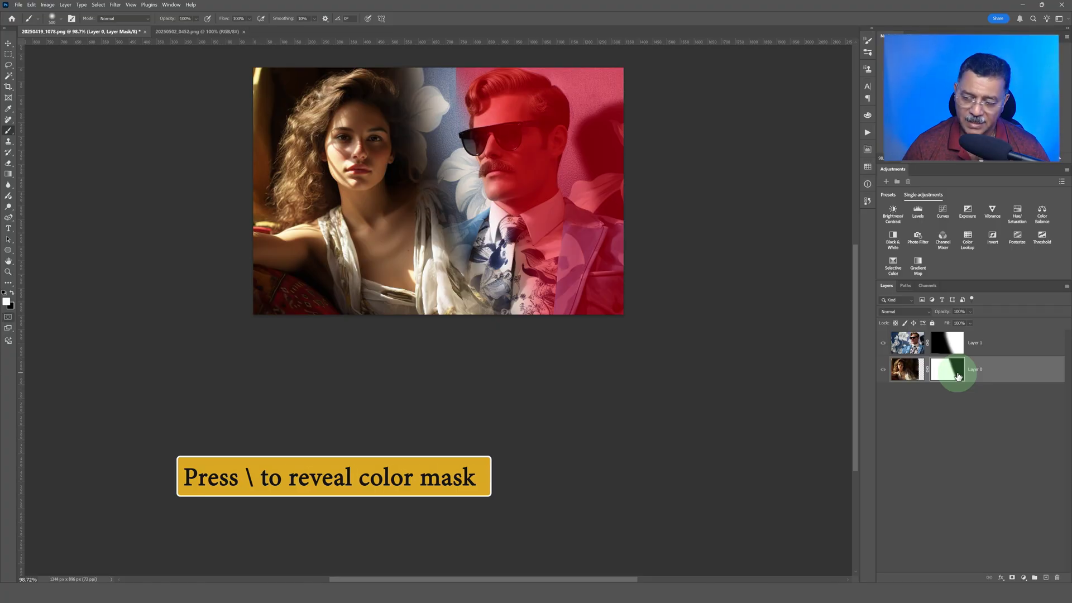
pyautogui.press('\\')
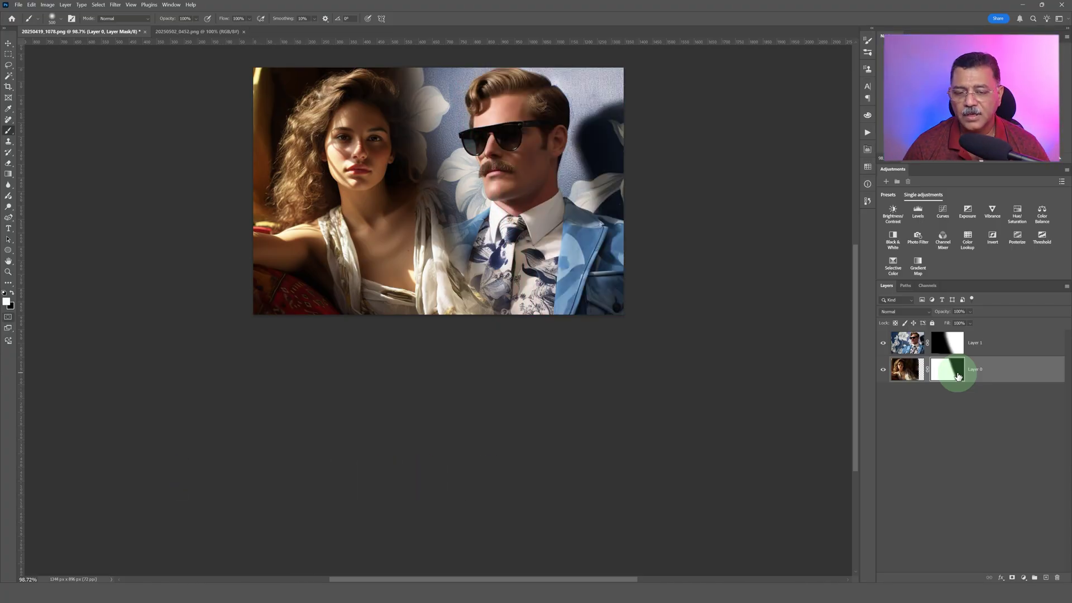
pyautogui.press('\\')
pyautogui.press('\\')
pyautogui.press('\\')
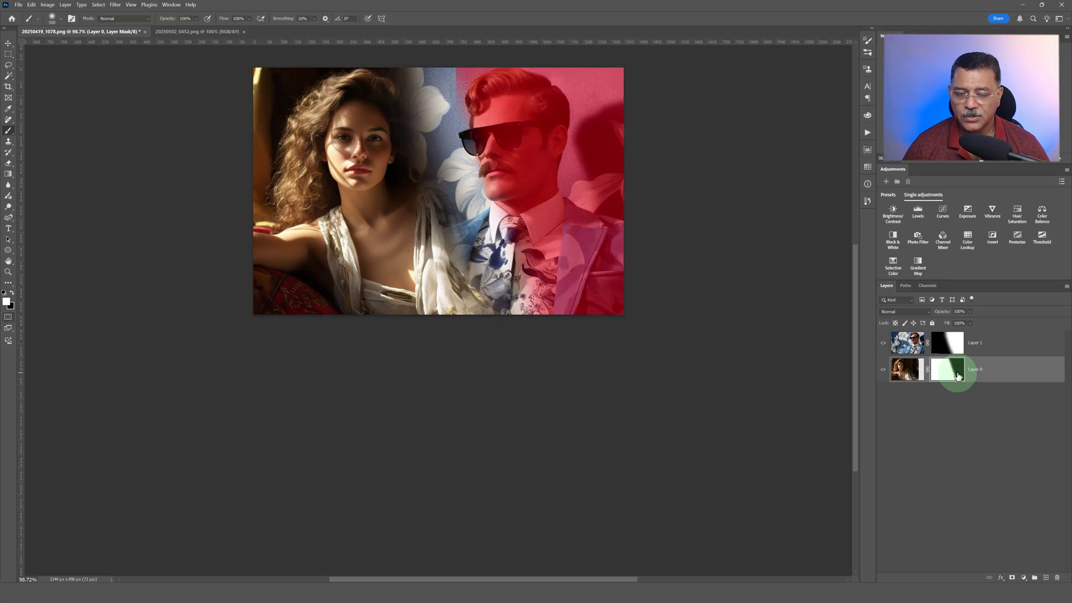
pyautogui.press('\\')
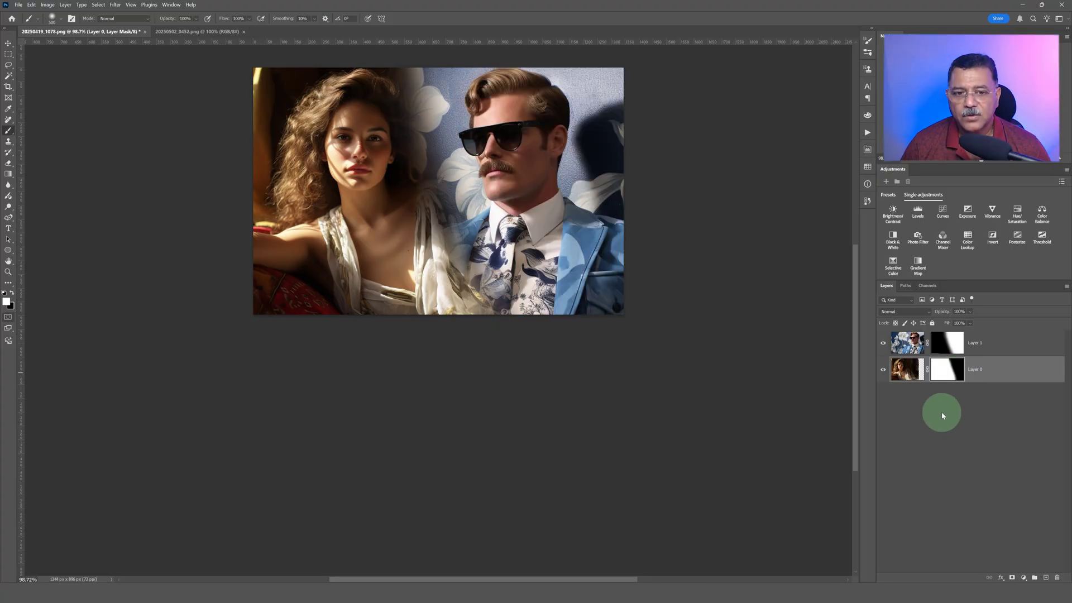
# - Use the Remove tool on Layer 0's image to erase the bright yellow spot beside the woman and brush over a shirt detail
pyautogui.click(898, 377)
pyautogui.click(10, 120)
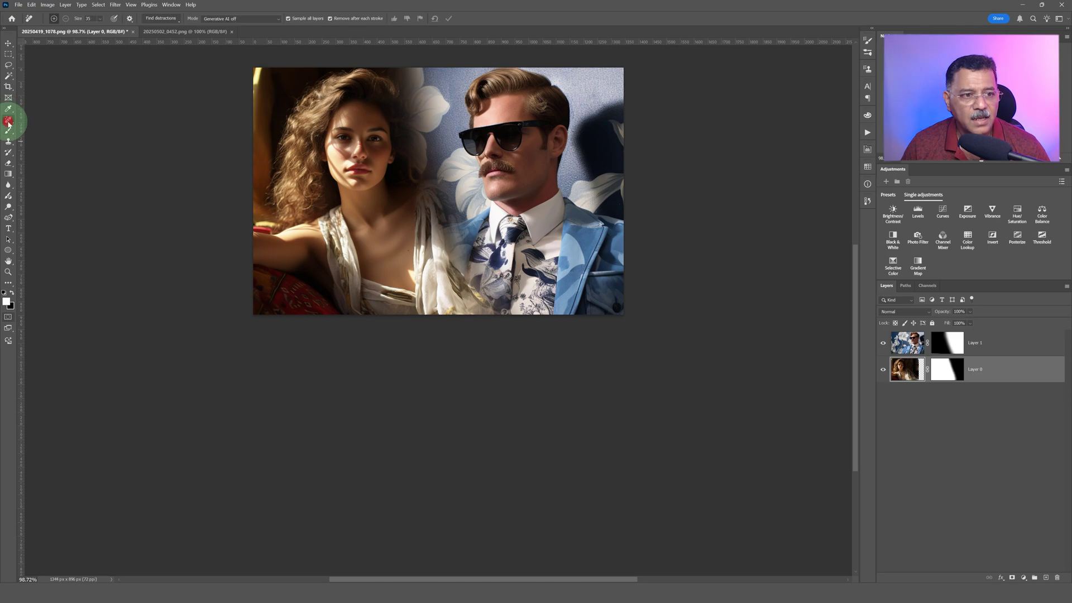
pyautogui.click(48, 125)
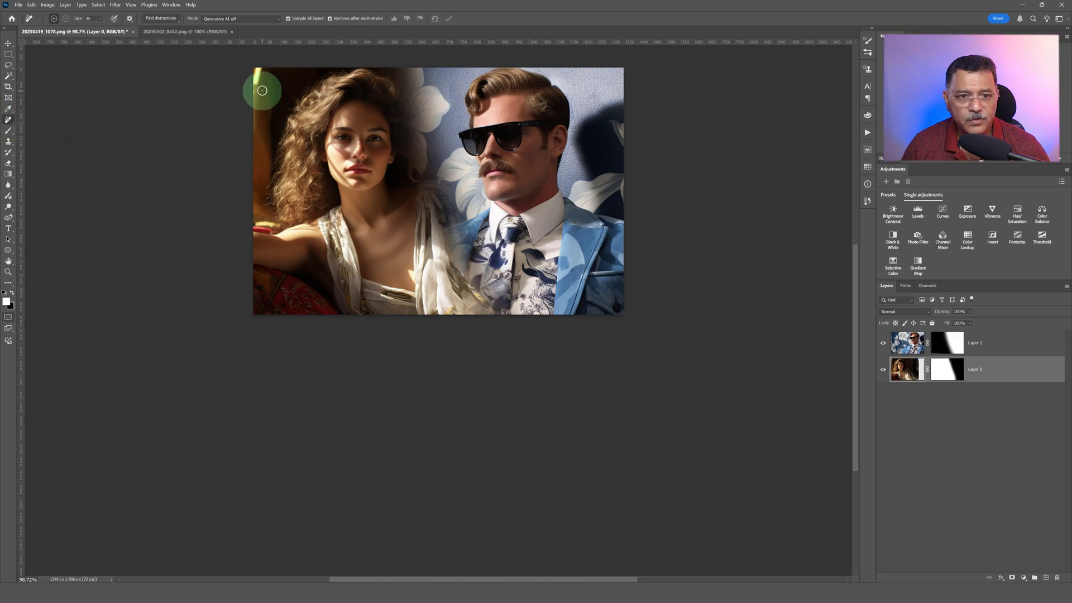
pyautogui.moveTo(259, 88)
pyautogui.mouseDown()
pyautogui.moveTo(256, 60)
pyautogui.moveTo(256, 101)
pyautogui.moveTo(267, 64)
pyautogui.moveTo(251, 106)
pyautogui.moveTo(256, 89)
pyautogui.mouseUp()
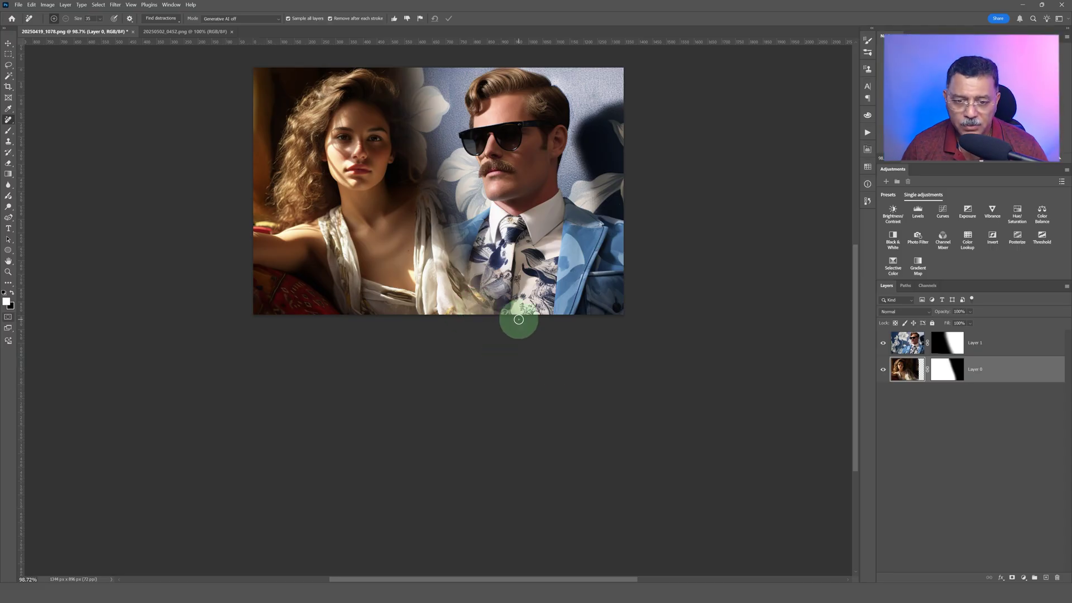
pyautogui.moveTo(530, 267); pyautogui.dragTo(539, 274)
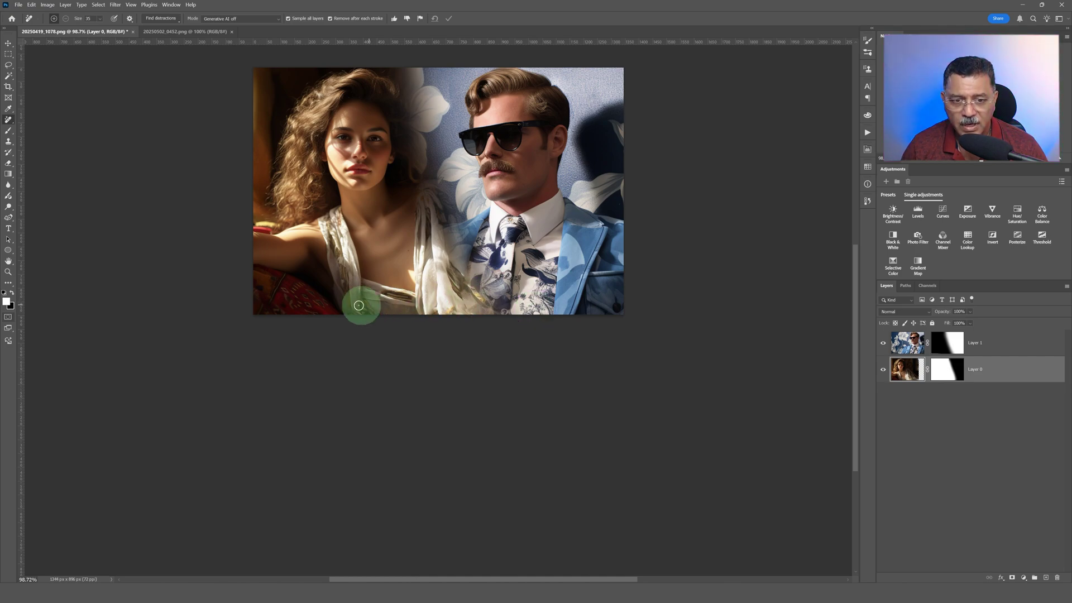
# - Select a rectangular strip across the full width of the image's lower edge and fill it with black at 100% opacity on Layer 0's image
pyautogui.click(8, 54)
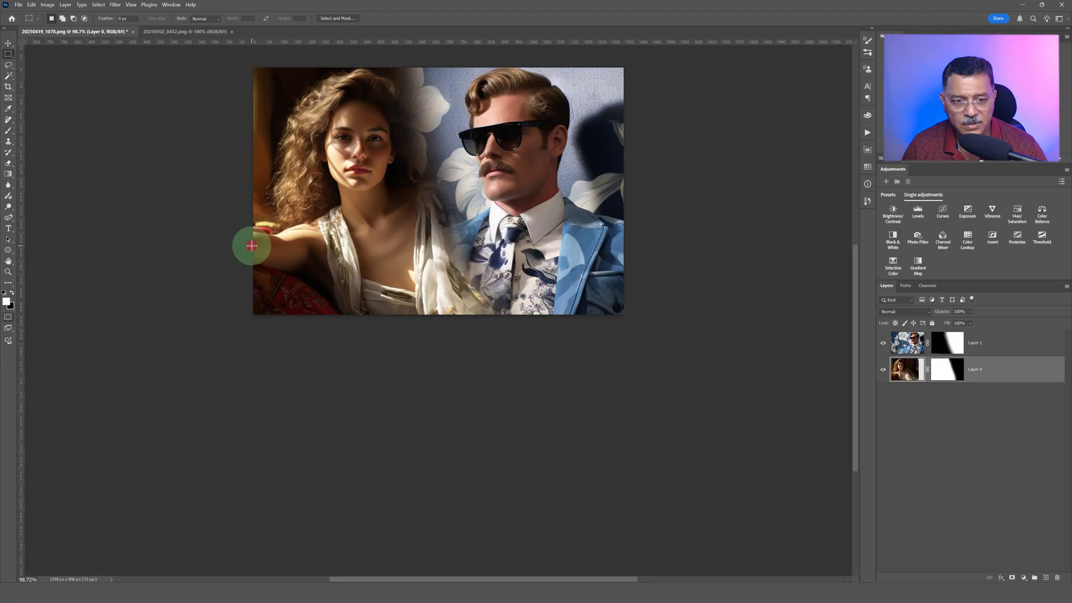
pyautogui.moveTo(252, 246); pyautogui.dragTo(637, 322)
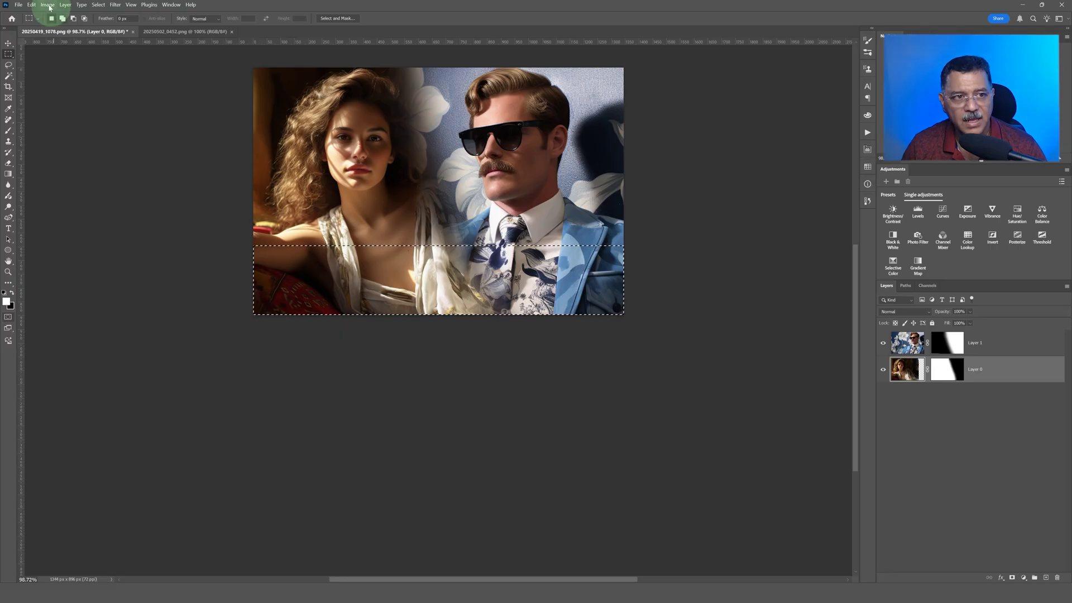
pyautogui.click(31, 5)
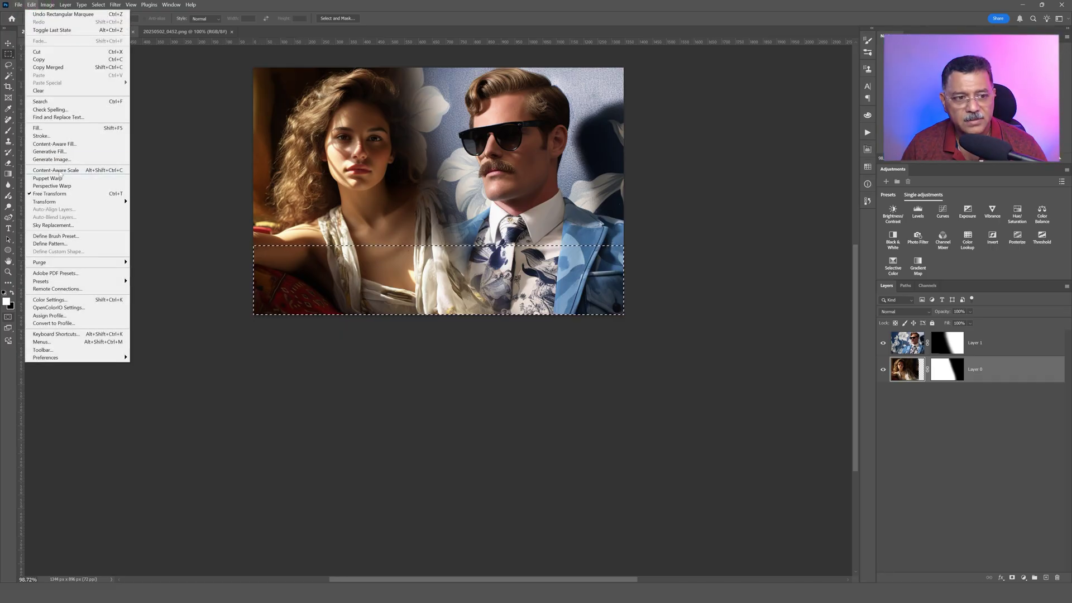
pyautogui.click(37, 127)
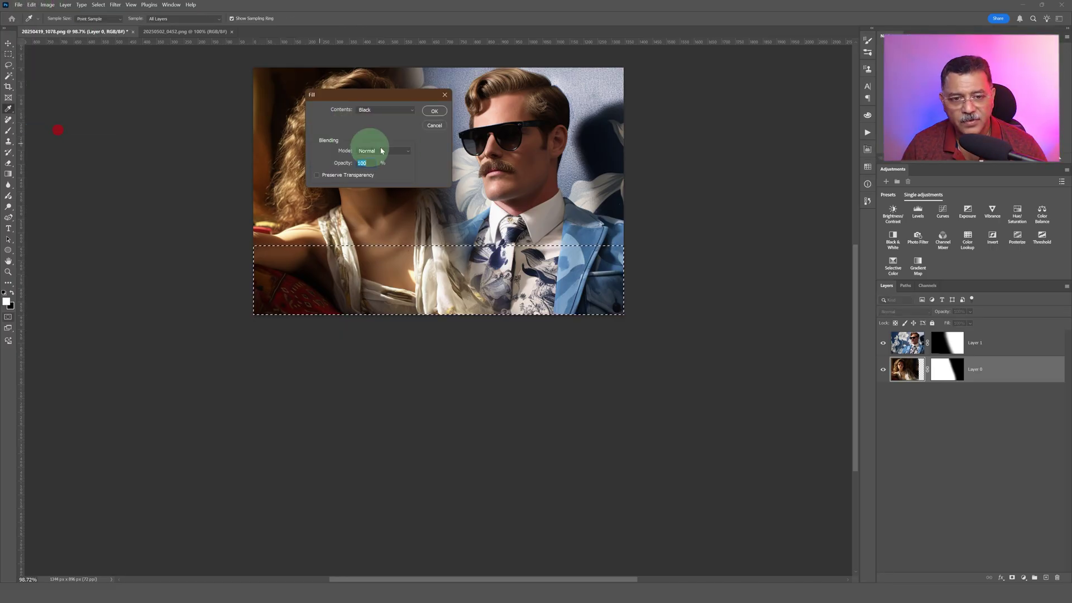
pyautogui.click(431, 112)
pyautogui.press('m')
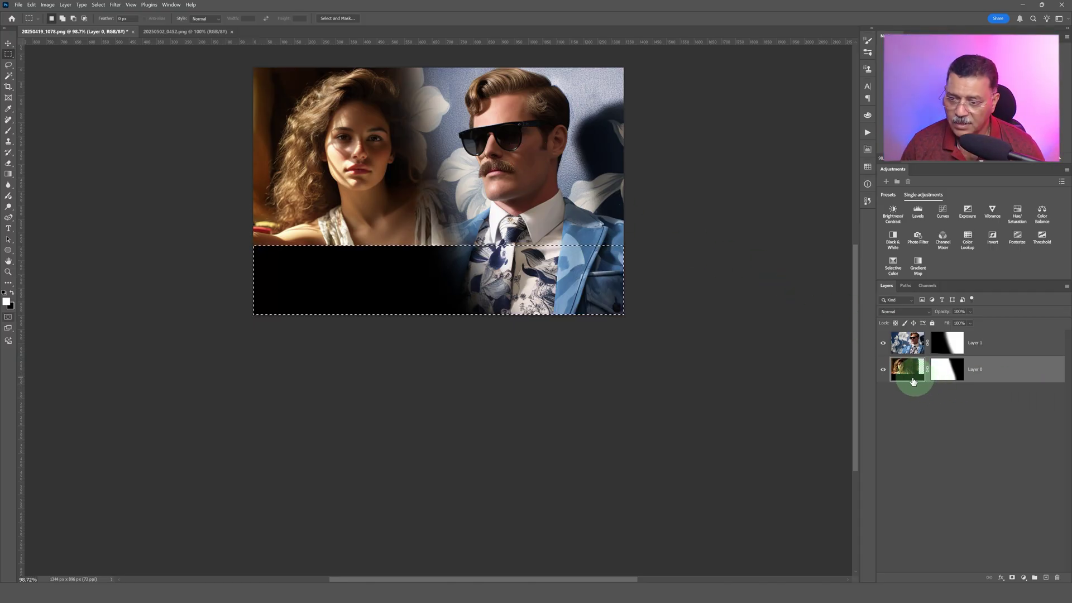
pyautogui.moveTo(911, 380); pyautogui.dragTo(505, 303)
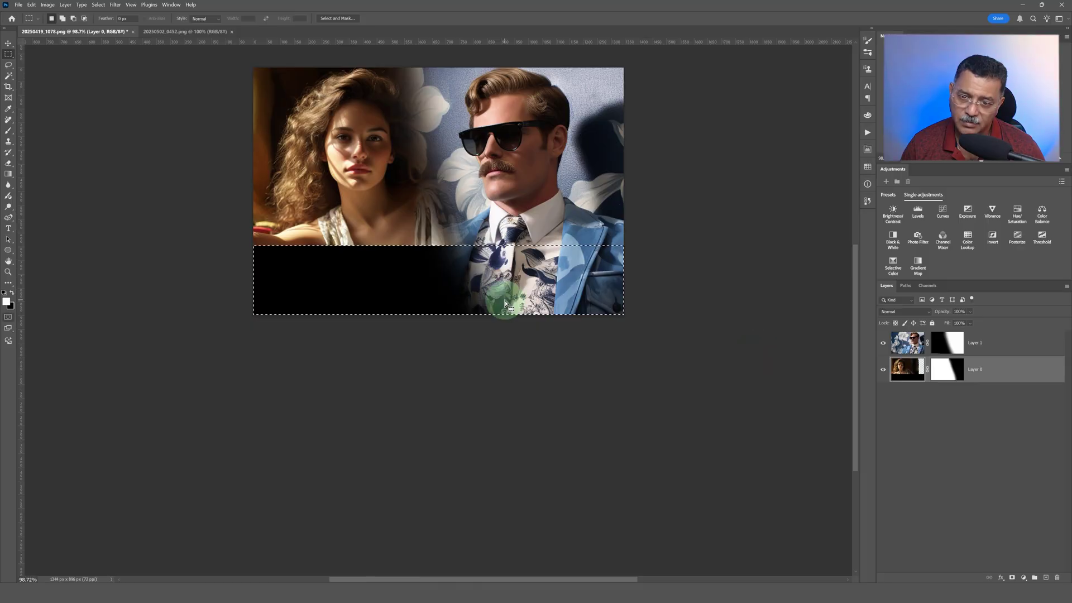
# - Undo the black fill on Layer 0's image, keeping the strip selection along the lower edge
pyautogui.moveTo(629, 298); pyautogui.dragTo(952, 381)
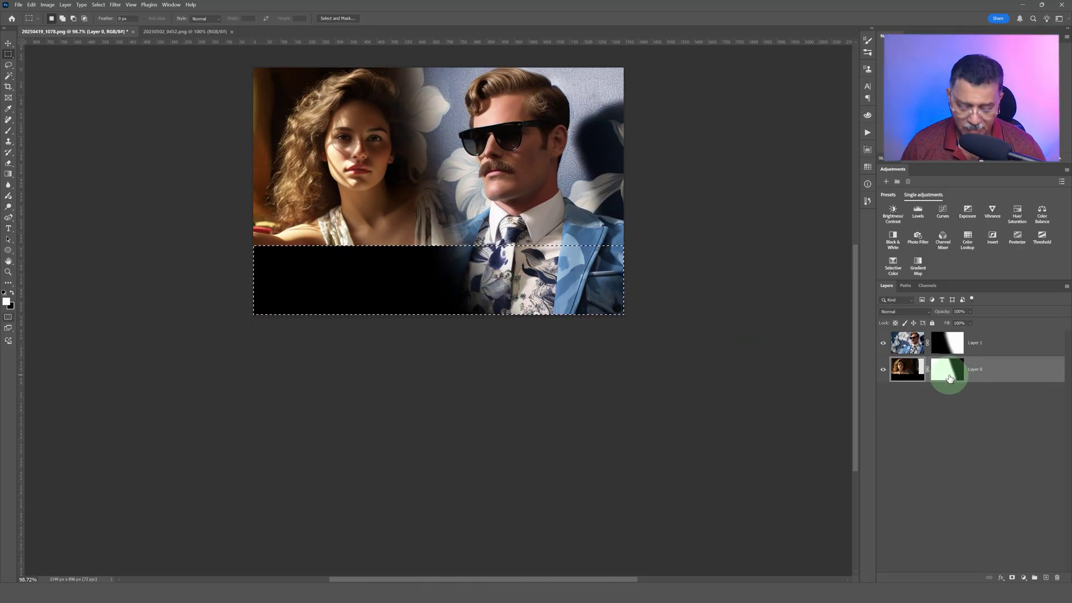
pyautogui.keyDown('alt'); pyautogui.click(950, 377); pyautogui.keyUp('alt')
pyautogui.keyDown('alt'); pyautogui.click(949, 373); pyautogui.keyUp('alt')
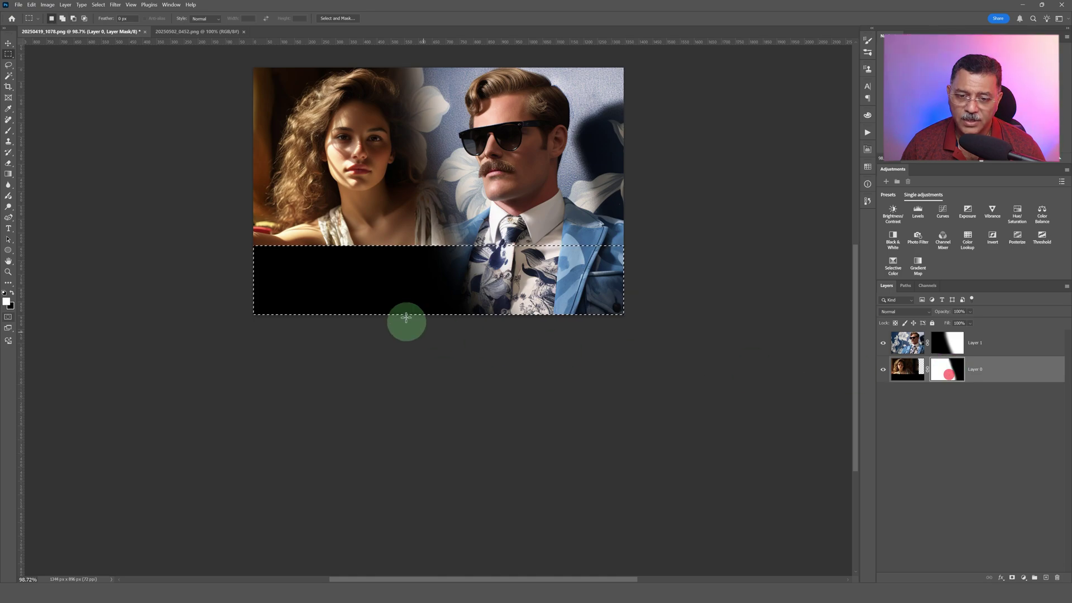
pyautogui.moveTo(517, 311); pyautogui.dragTo(908, 368)
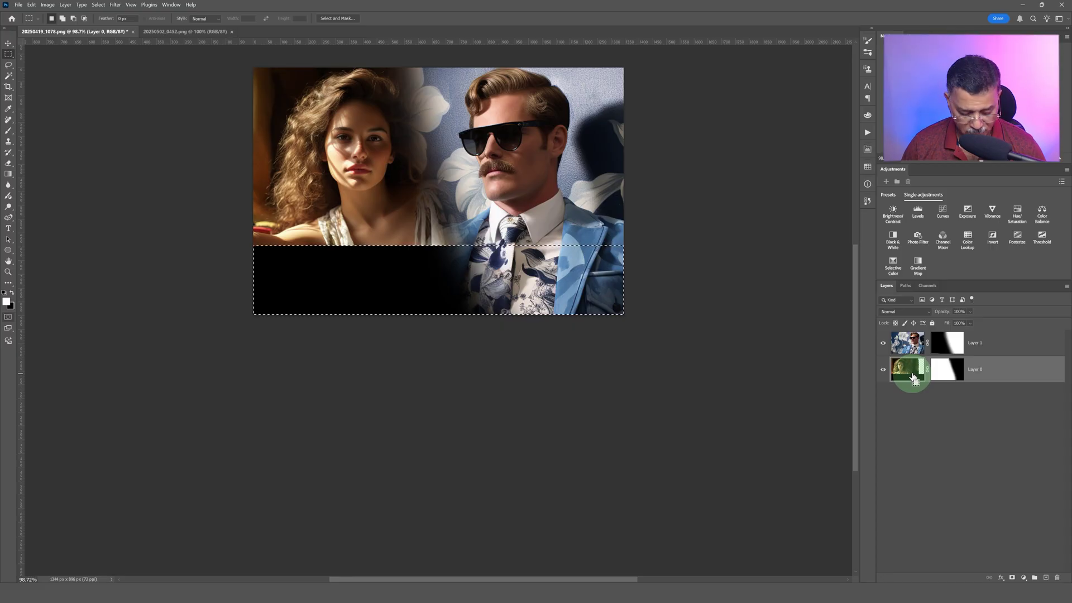
pyautogui.hotkey('ctrl', 'z')
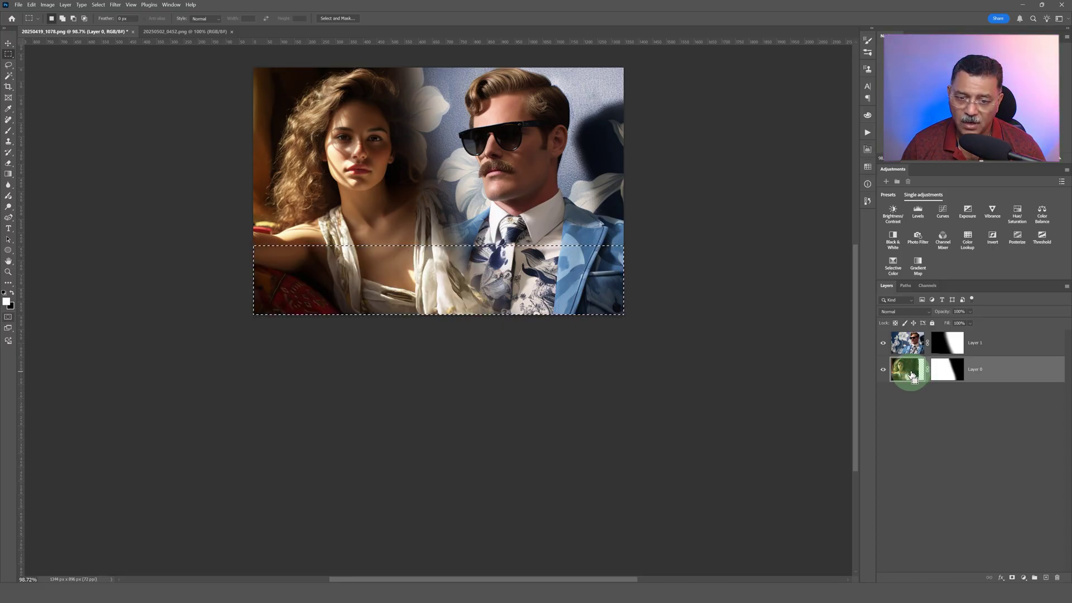
# - Add a new layer above Layer 1 and fill the selected strip on it with black at 100% opacity
pyautogui.click(978, 343)
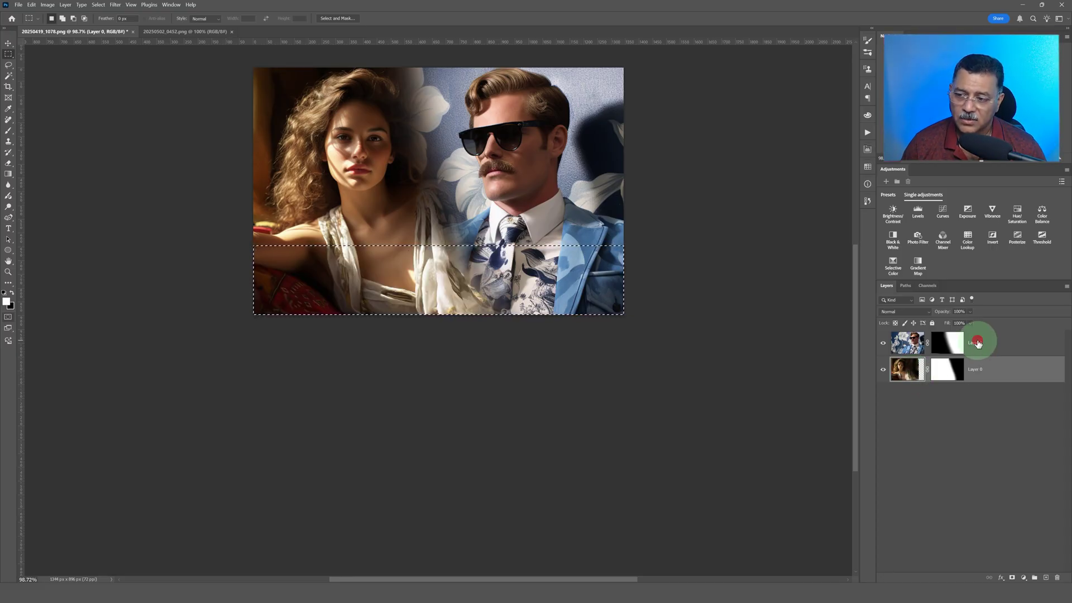
pyautogui.click(1045, 577)
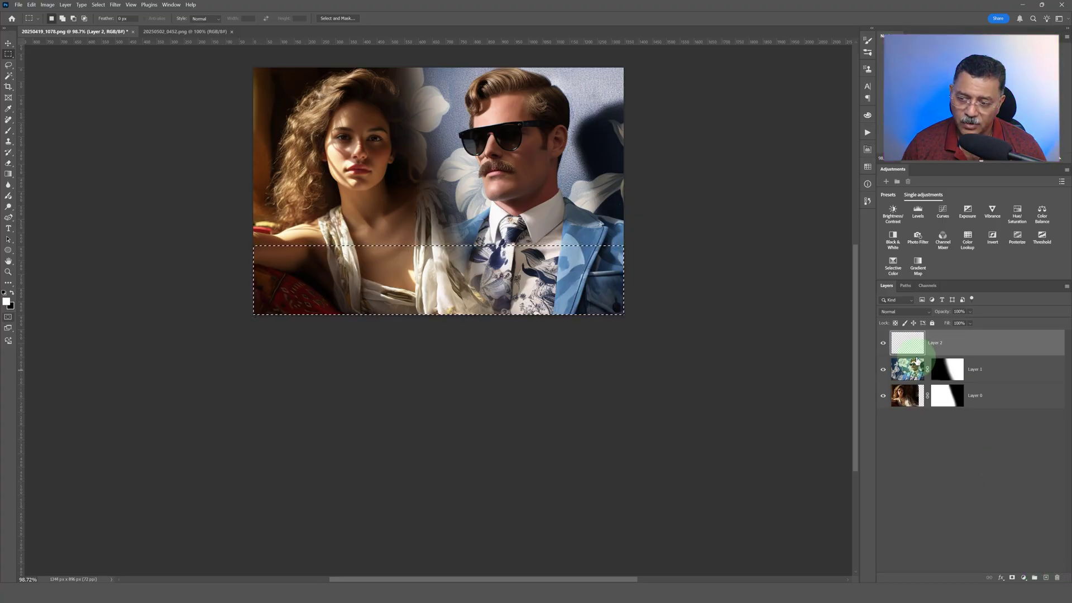
pyautogui.click(35, 7)
pyautogui.click(56, 130)
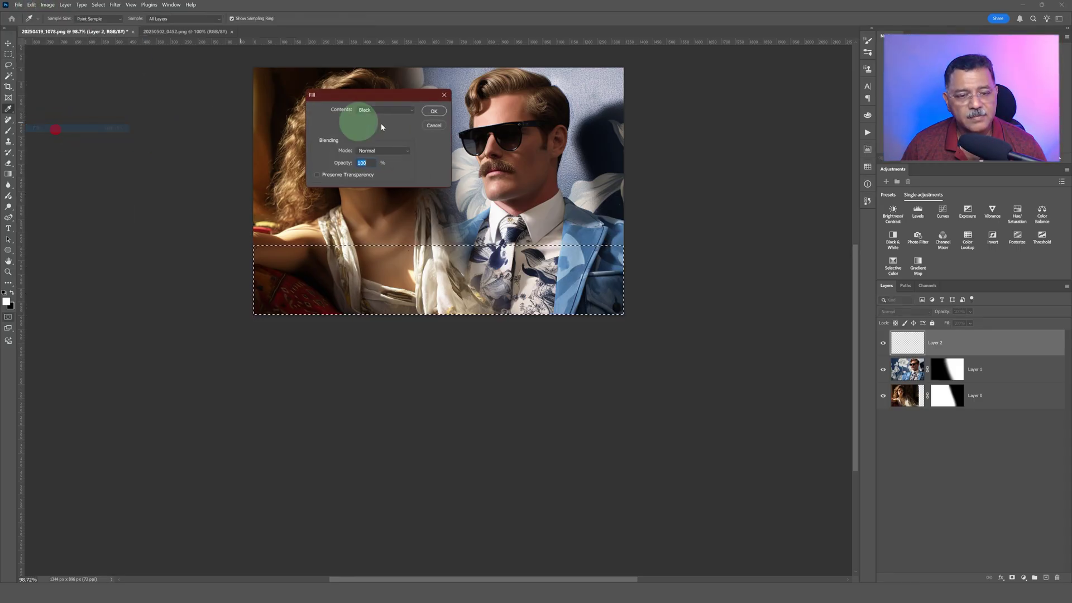
pyautogui.click(435, 111)
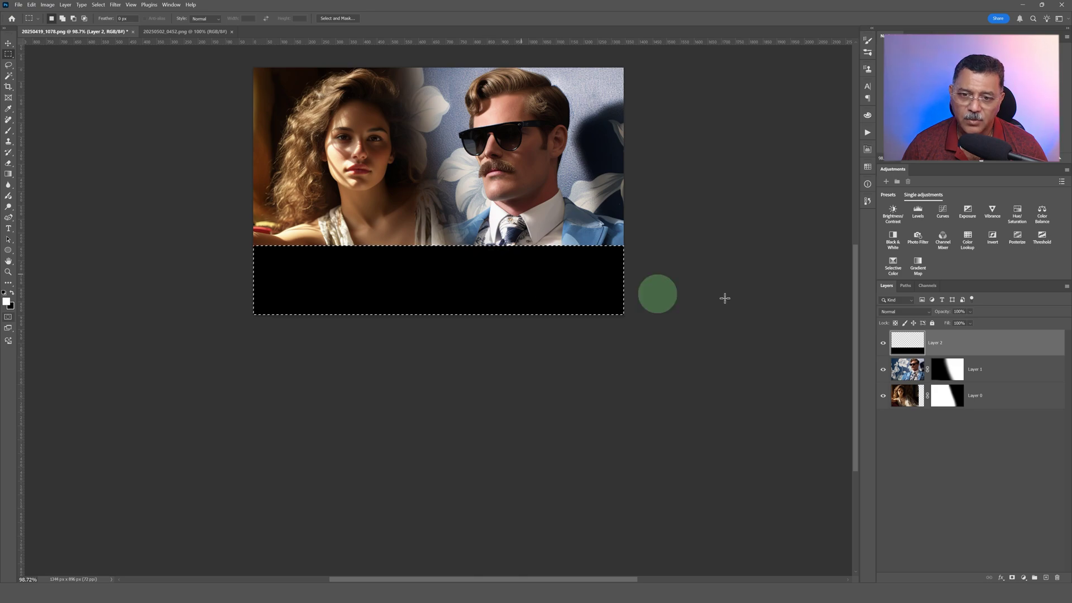
# - Lower the black strip layer's opacity to 64%, clear the selection and briefly view that layer on its own
pyautogui.moveTo(945, 311); pyautogui.dragTo(895, 316)
pyautogui.hotkey('ctrl', 'd')
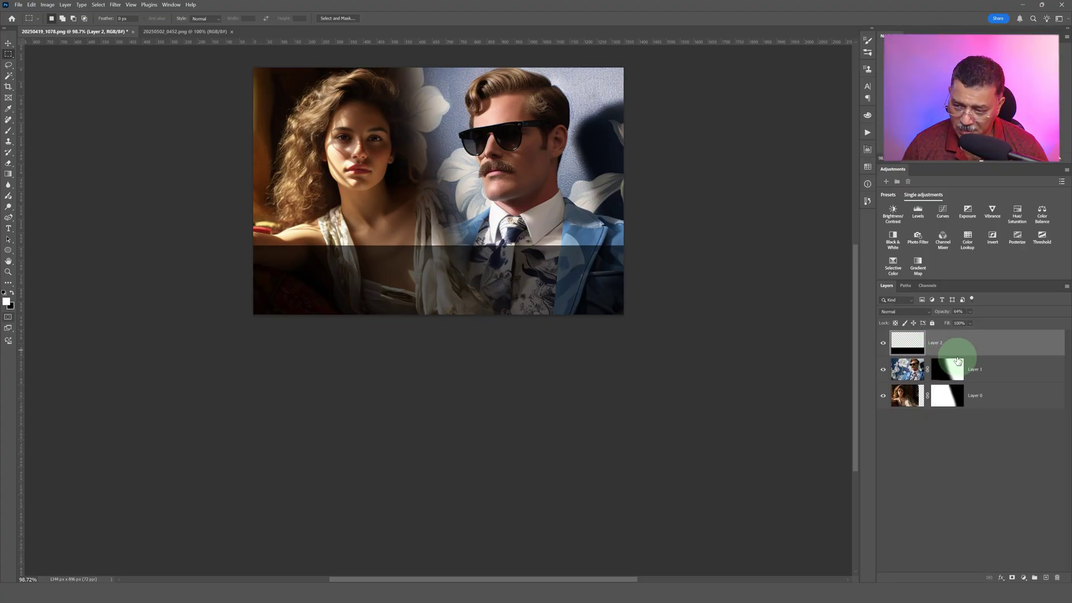
pyautogui.keyDown('alt'); pyautogui.click(885, 346); pyautogui.keyUp('alt')
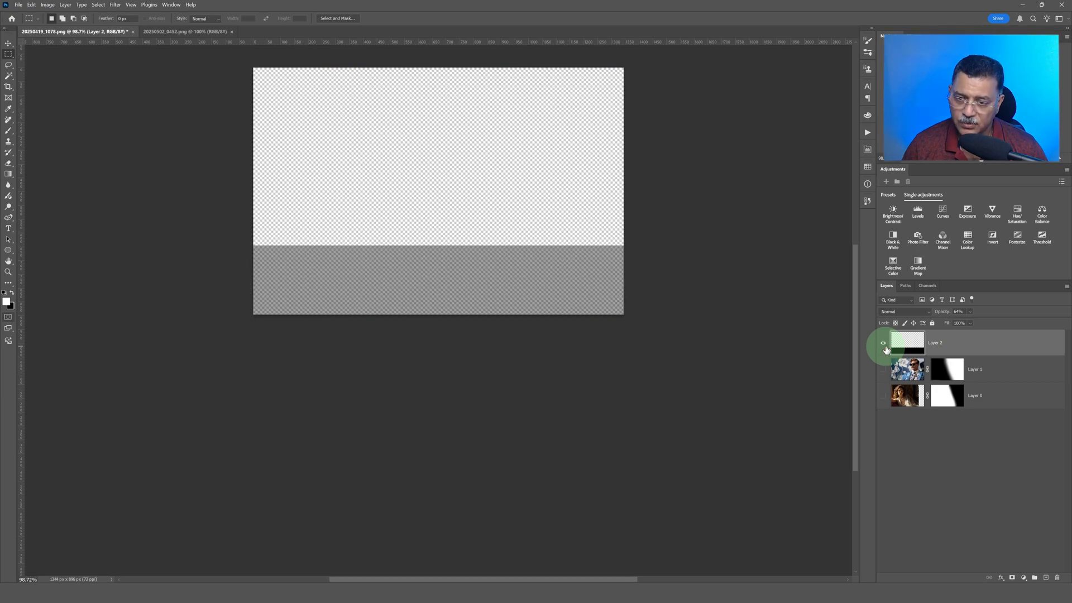
pyautogui.keyDown('alt'); pyautogui.click(885, 346); pyautogui.keyUp('alt')
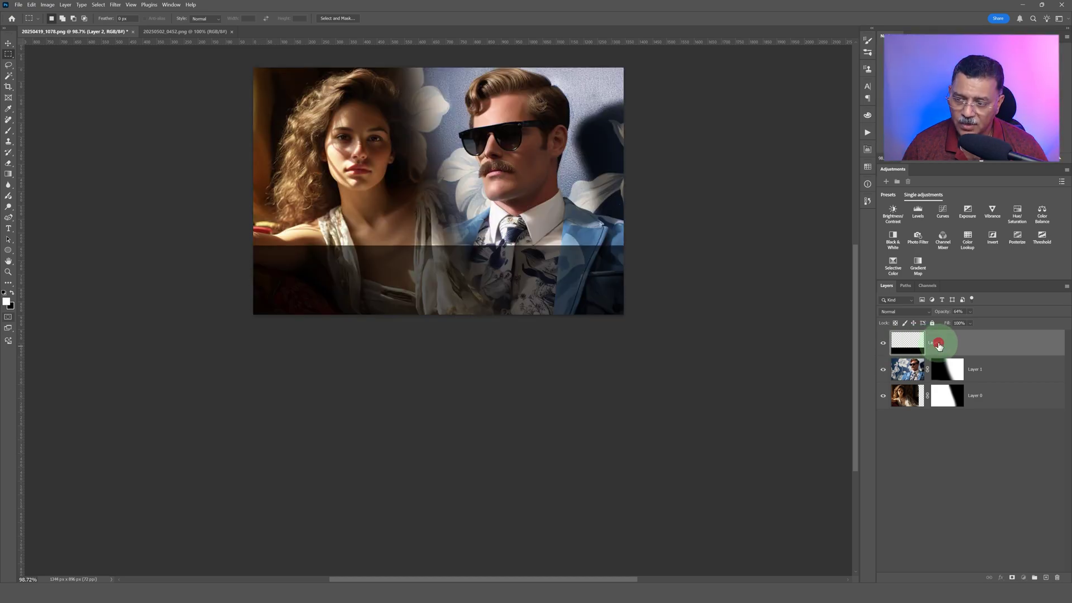
# - Rename the black strip's layer as Black bar and briefly view it without the other layers
pyautogui.doubleClick(938, 345)
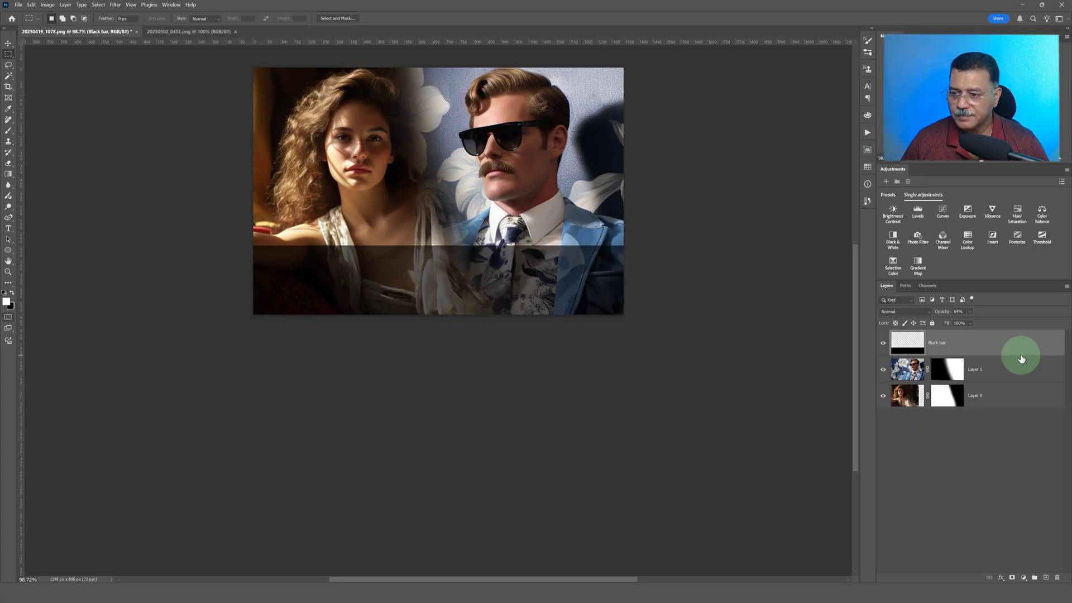
pyautogui.click(952, 344)
pyautogui.click(916, 351)
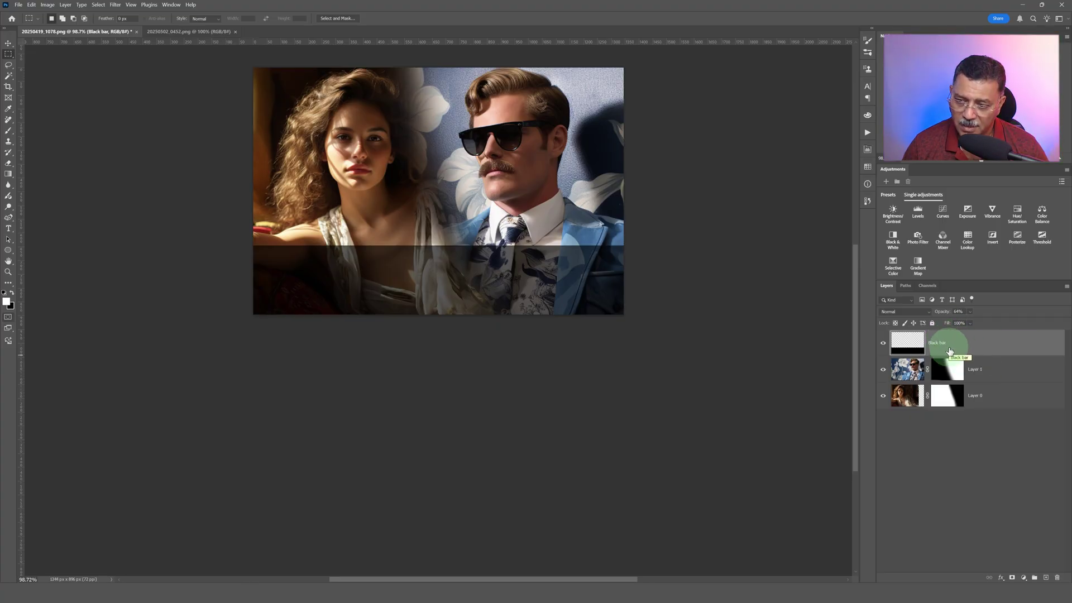
pyautogui.click(907, 353)
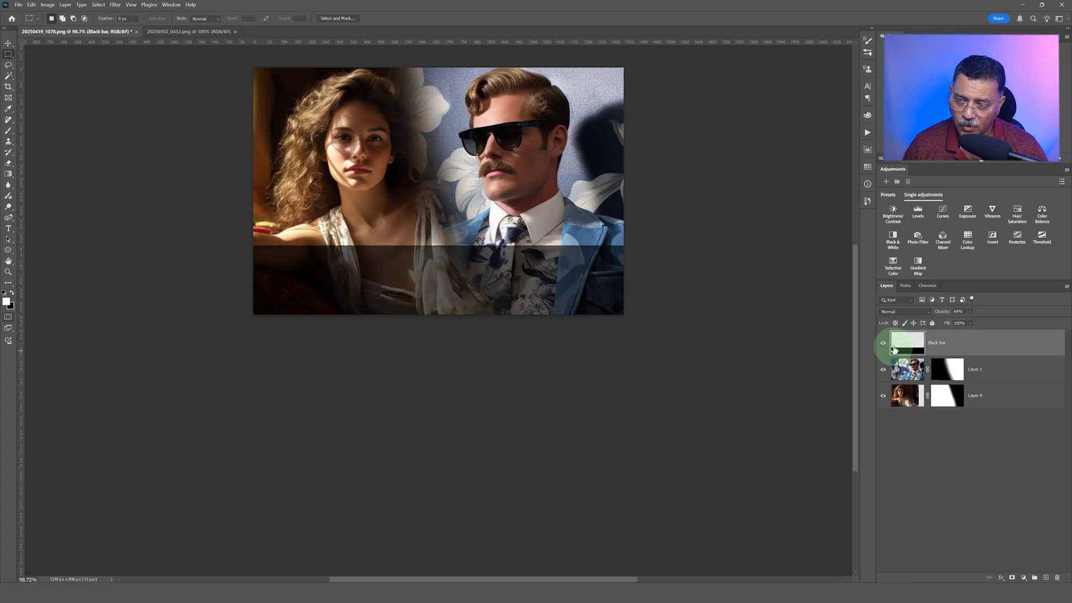
pyautogui.keyDown('alt'); pyautogui.click(883, 345); pyautogui.keyUp('alt')
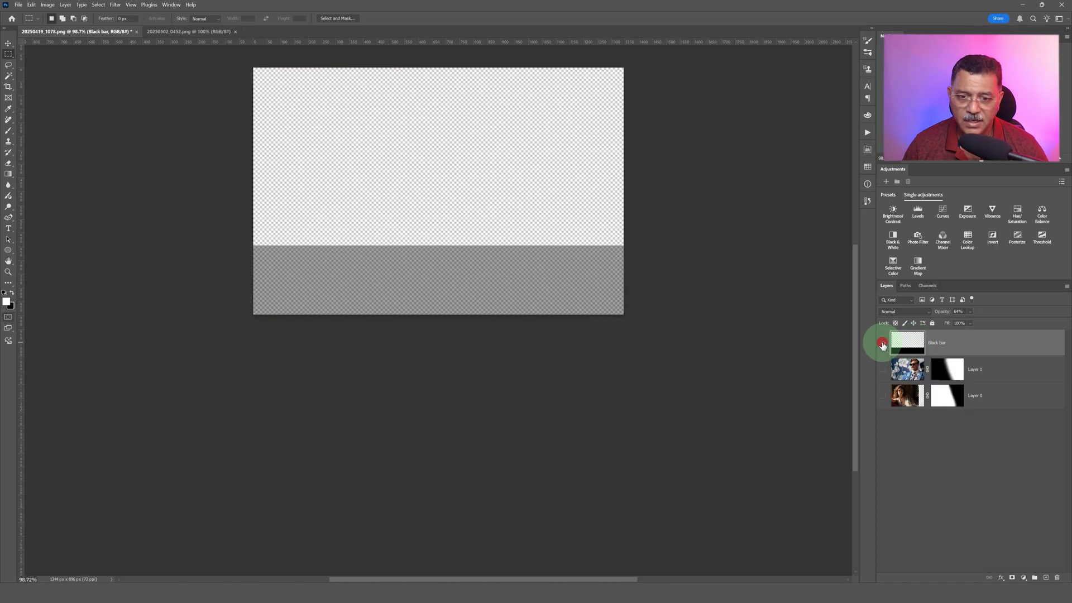
pyautogui.keyDown('alt'); pyautogui.click(882, 345); pyautogui.keyUp('alt')
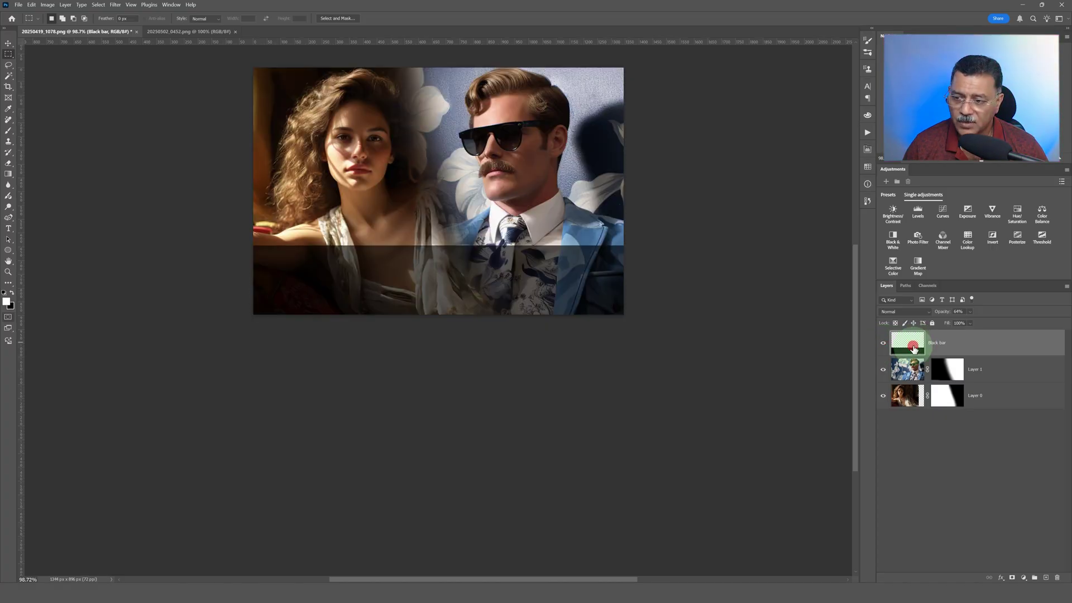
# - Set the Black bar layer's opacity to 100% and show only that layer
pyautogui.moveTo(939, 315); pyautogui.dragTo(1017, 314)
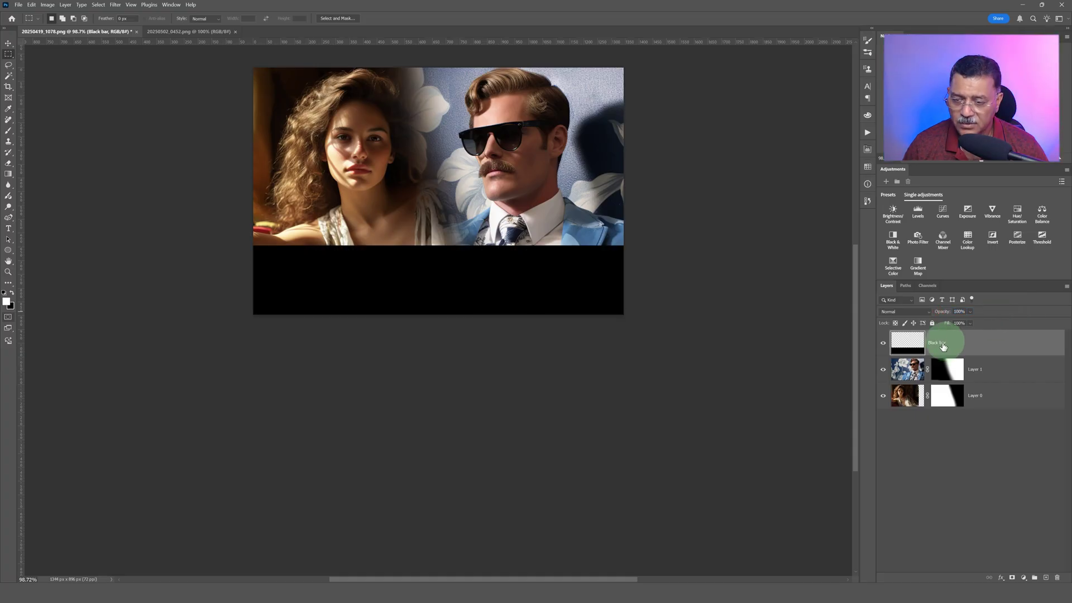
pyautogui.click(896, 351)
pyautogui.keyDown('alt'); pyautogui.click(884, 344); pyautogui.keyUp('alt')
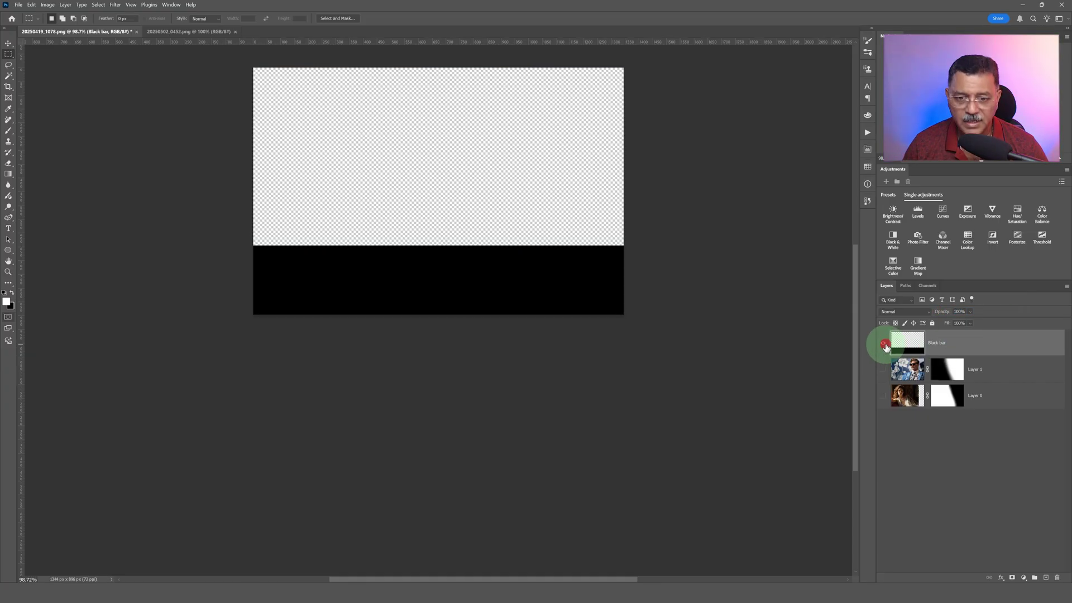
# - Add a layer mask to Black bar from a selection of its pixels, and briefly view the mask alone
pyautogui.click(904, 350)
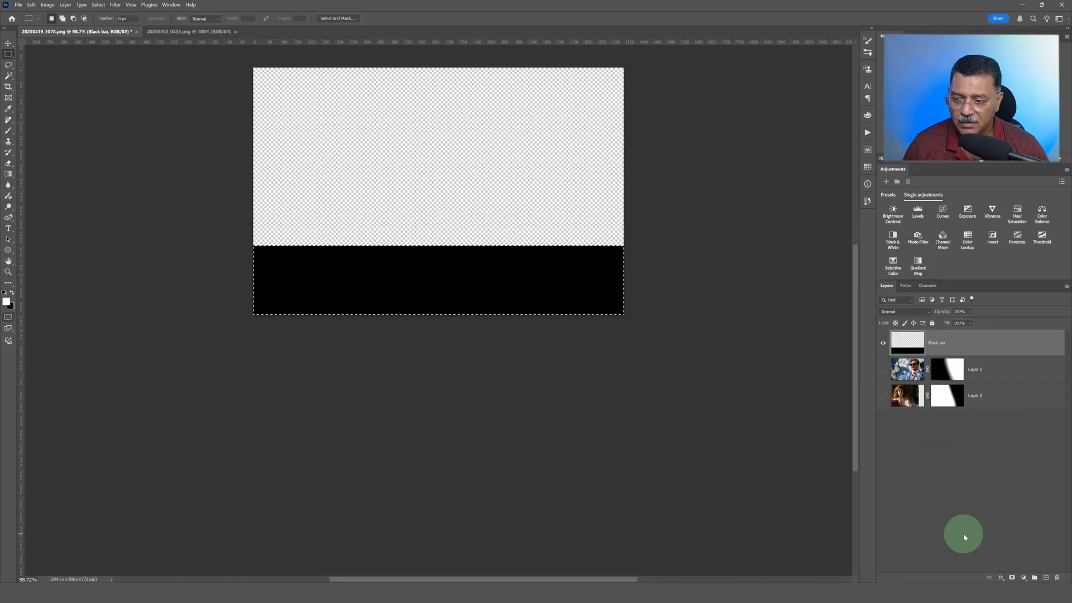
pyautogui.click(1012, 578)
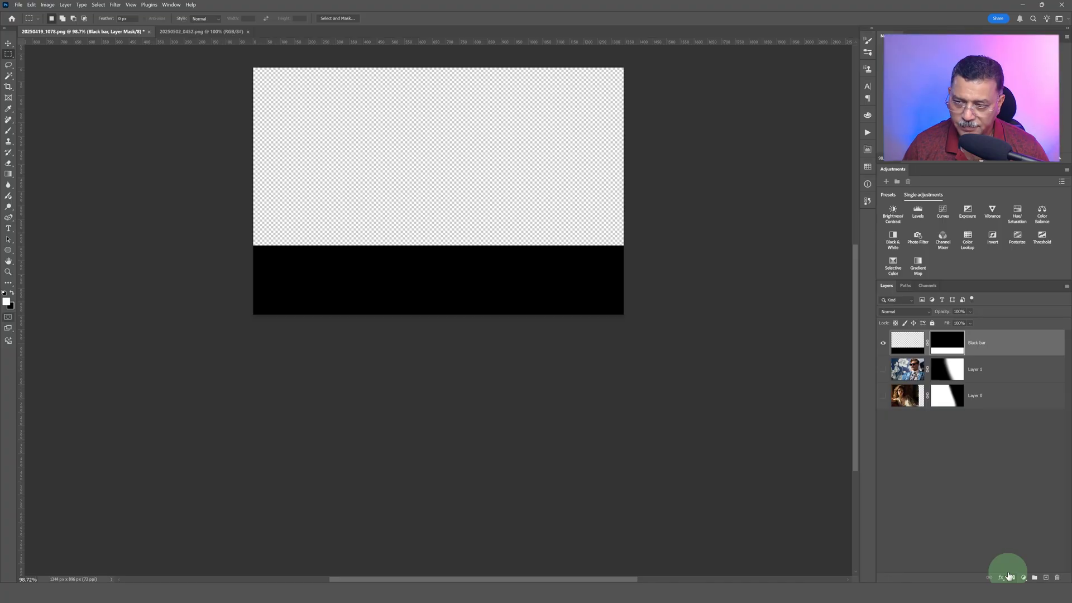
pyautogui.keyDown('alt'); pyautogui.click(954, 350); pyautogui.keyUp('alt')
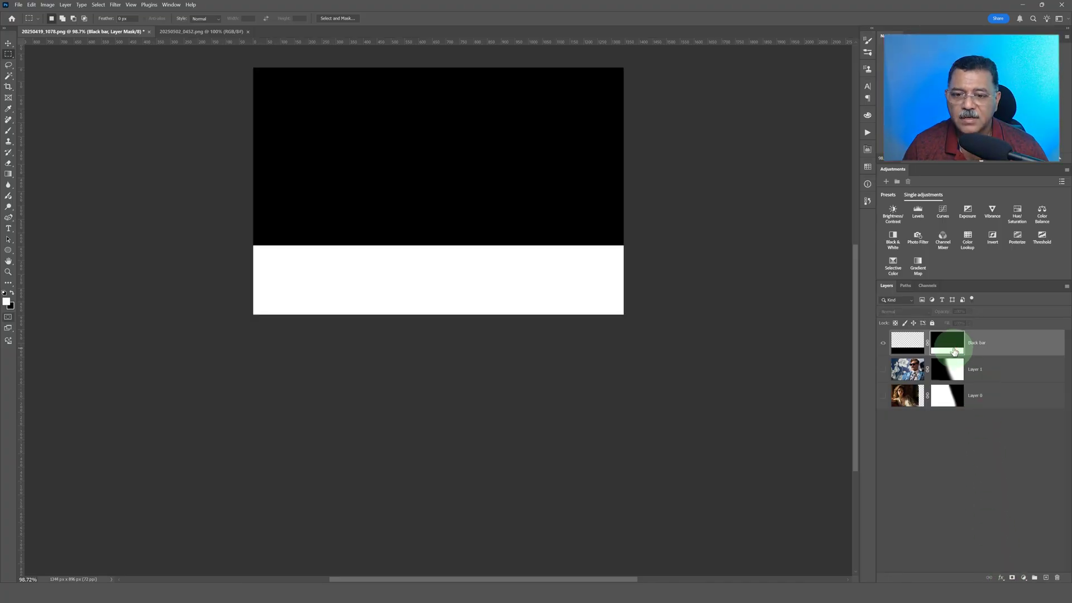
pyautogui.keyDown('alt'); pyautogui.click(954, 350); pyautogui.keyUp('alt')
pyautogui.moveTo(948, 358)
pyautogui.mouseDown()
pyautogui.moveTo(971, 352)
pyautogui.moveTo(913, 354)
pyautogui.moveTo(949, 355)
pyautogui.mouseUp()
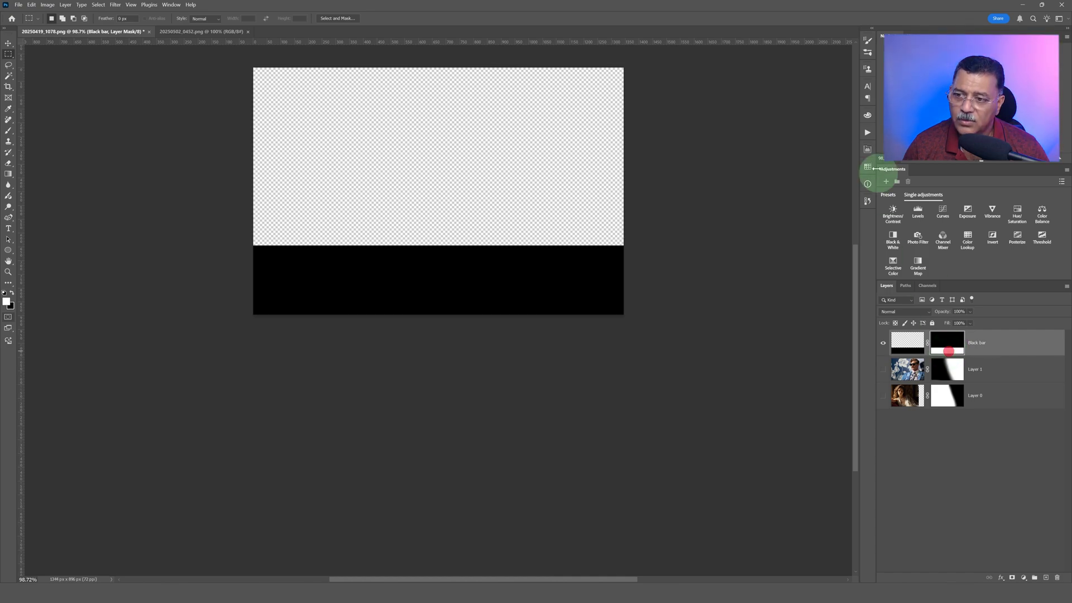
# - Feather the Black bar layer's mask by 31.2 px and make Layer 1 and Layer 0 visible again
pyautogui.click(868, 149)
pyautogui.click(955, 354)
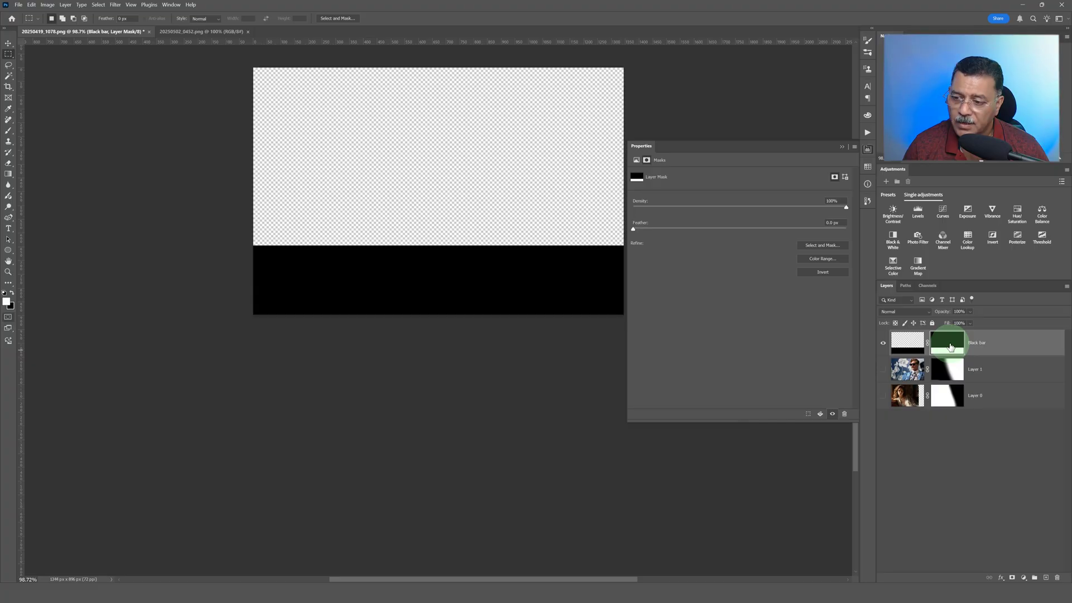
pyautogui.moveTo(634, 229); pyautogui.dragTo(736, 230)
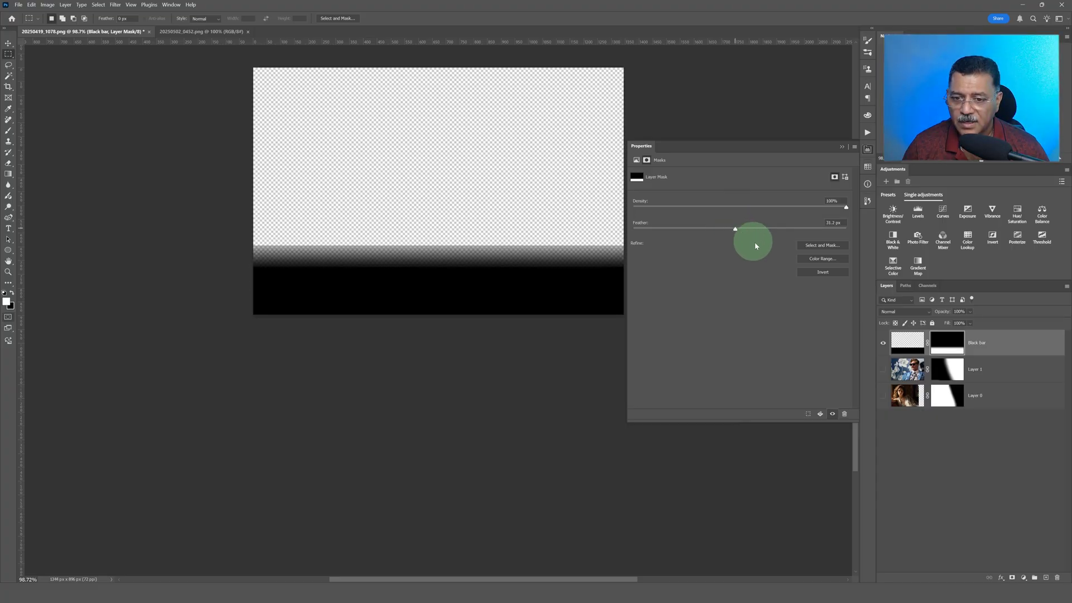
pyautogui.click(883, 369)
pyautogui.click(884, 395)
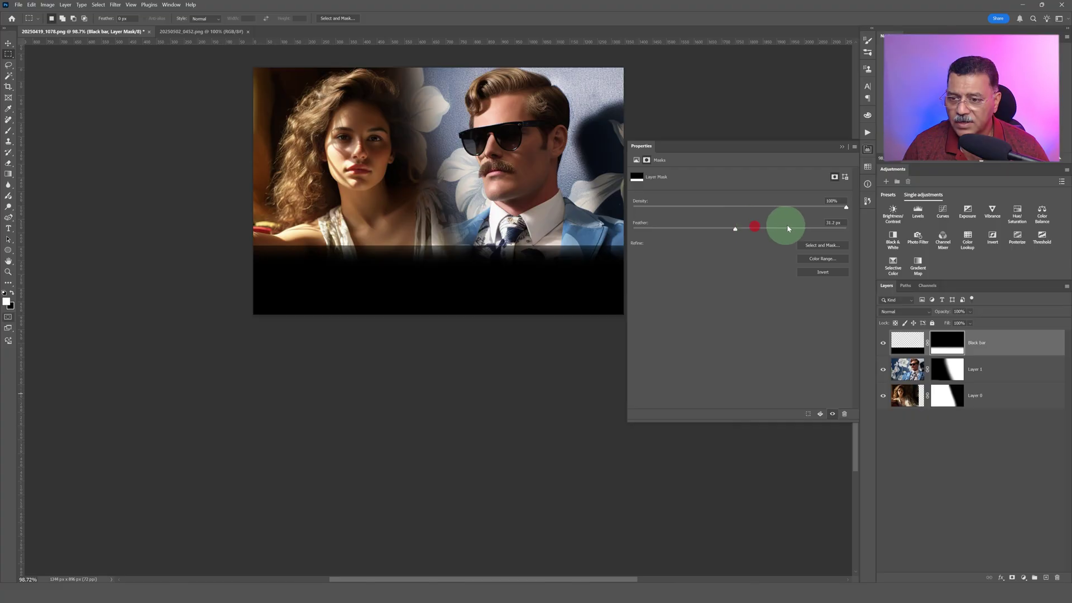
# - Set the Black bar mask's feather to 50 px, and delete the Black bar layer
pyautogui.moveTo(736, 229)
pyautogui.mouseDown()
pyautogui.moveTo(777, 229)
pyautogui.moveTo(752, 232)
pyautogui.mouseUp()
pyautogui.click(841, 178)
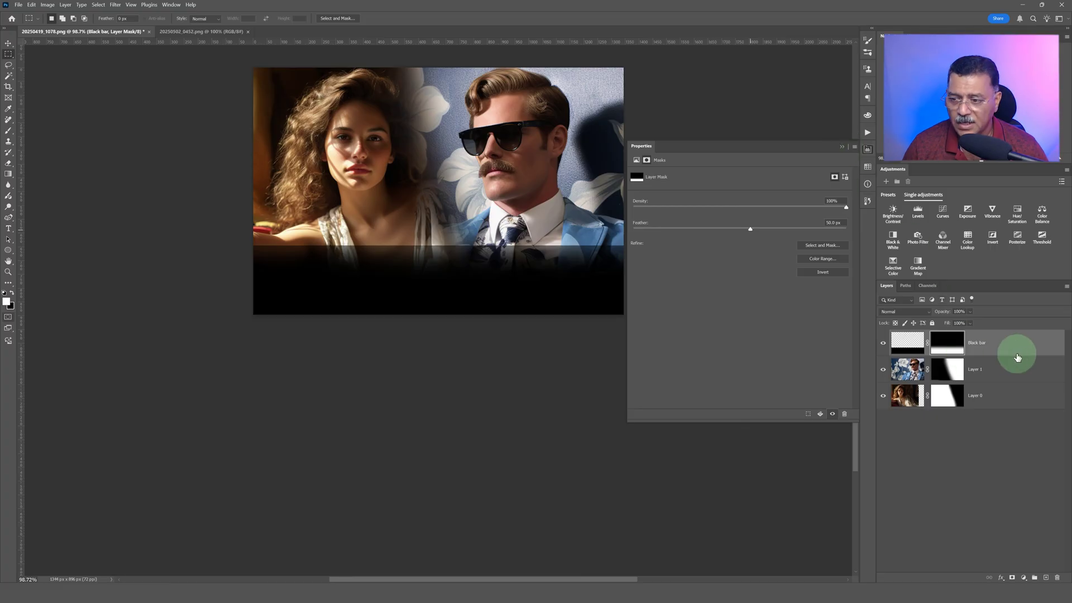
pyautogui.moveTo(1016, 349); pyautogui.dragTo(1058, 578)
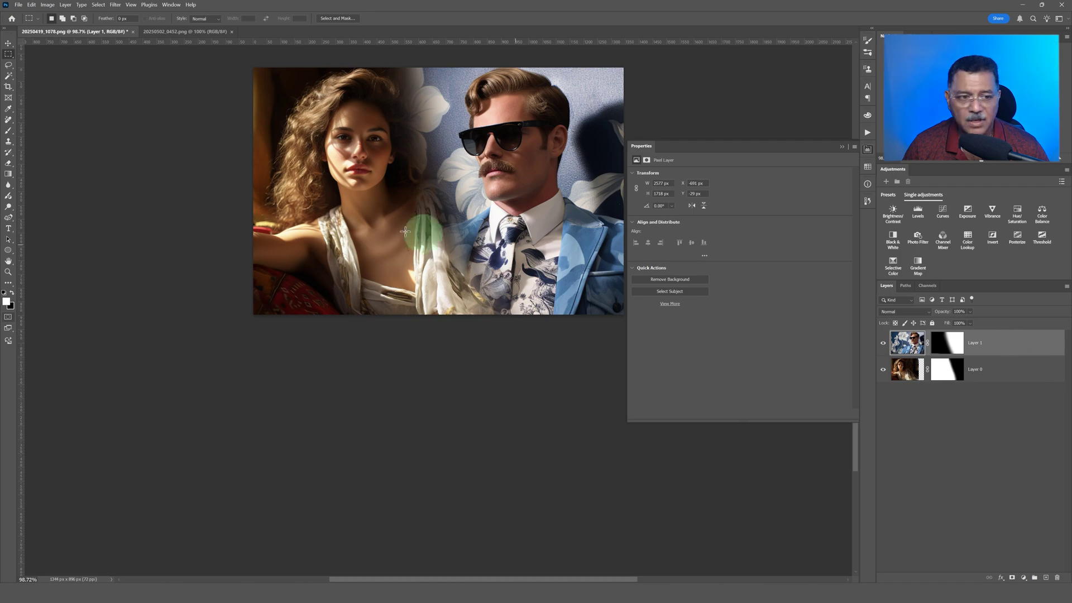
# - Set the Gradient tool to Classic gradient and add a new empty layer above Layer 1
pyautogui.click(7, 175)
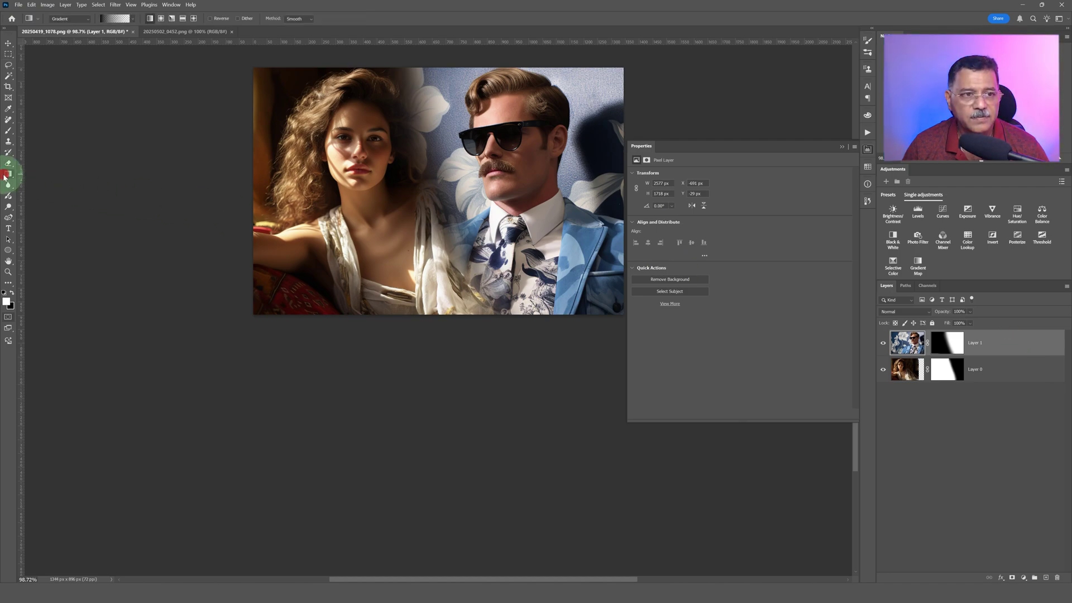
pyautogui.click(74, 20)
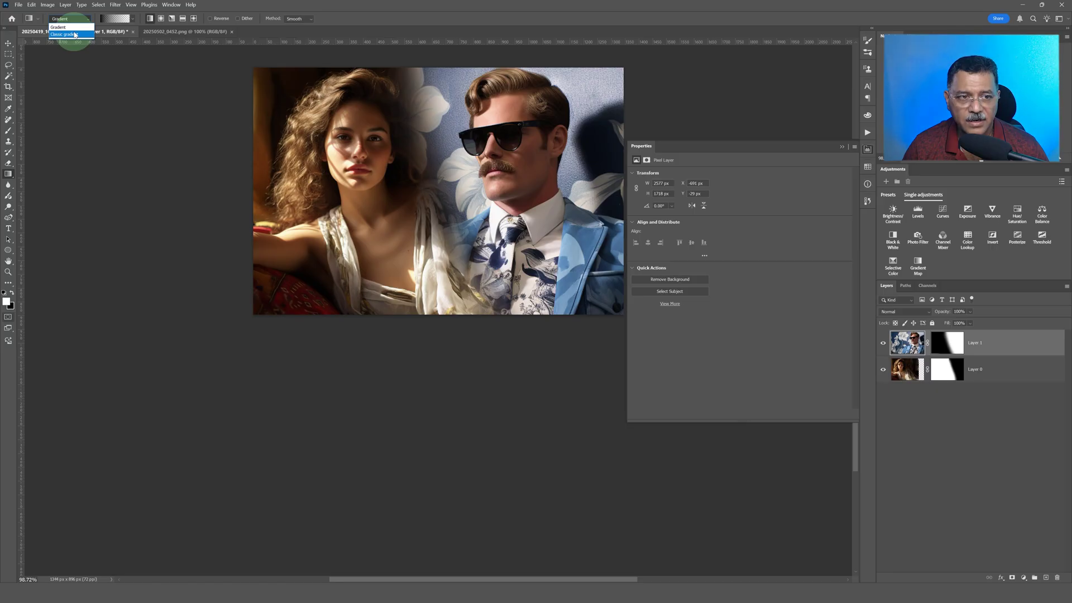
pyautogui.click(75, 34)
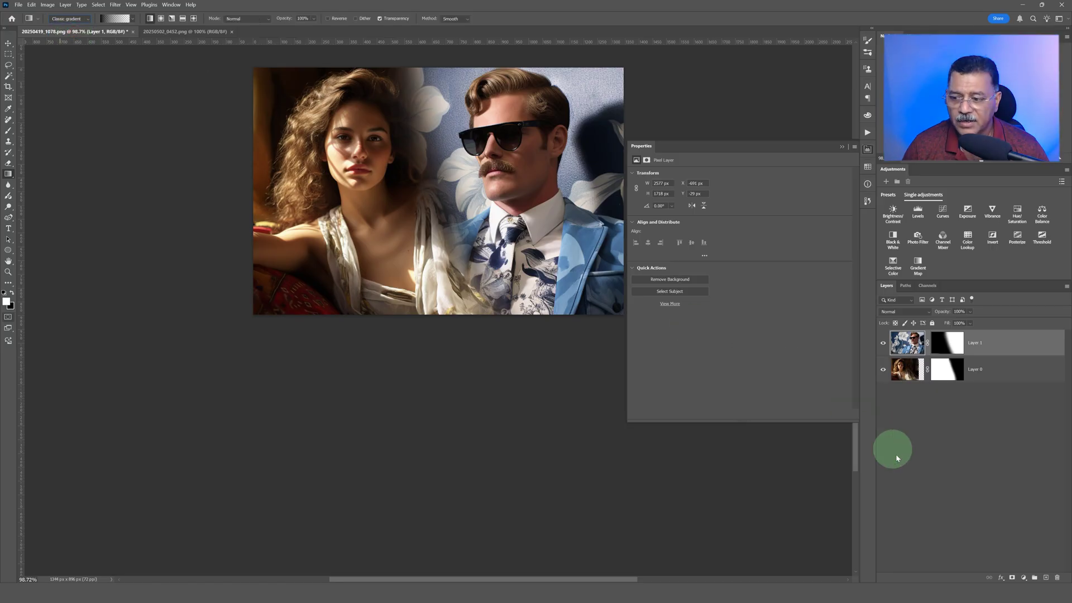
pyautogui.click(1045, 578)
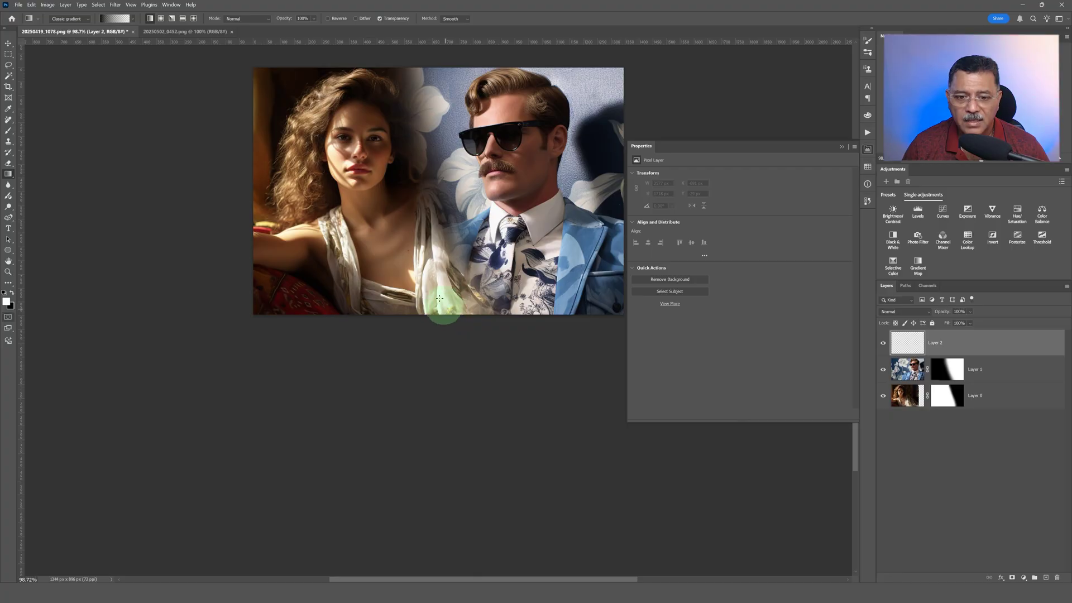
# - View the Basics gradient presets, leave the Gradient Editor without changes, and swap the colours so black is the foreground
pyautogui.click(109, 18)
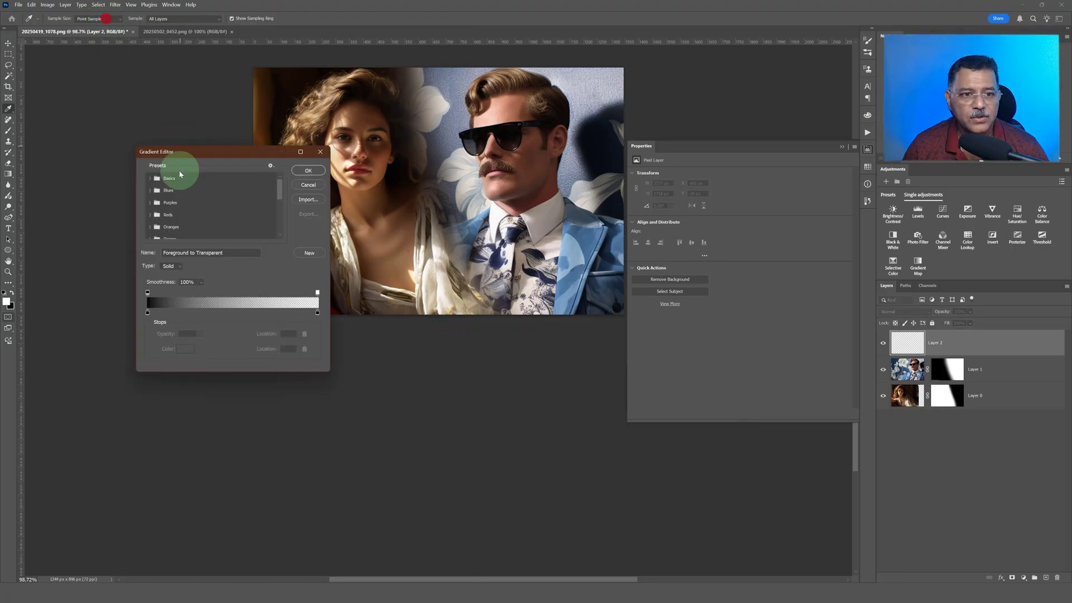
pyautogui.click(149, 178)
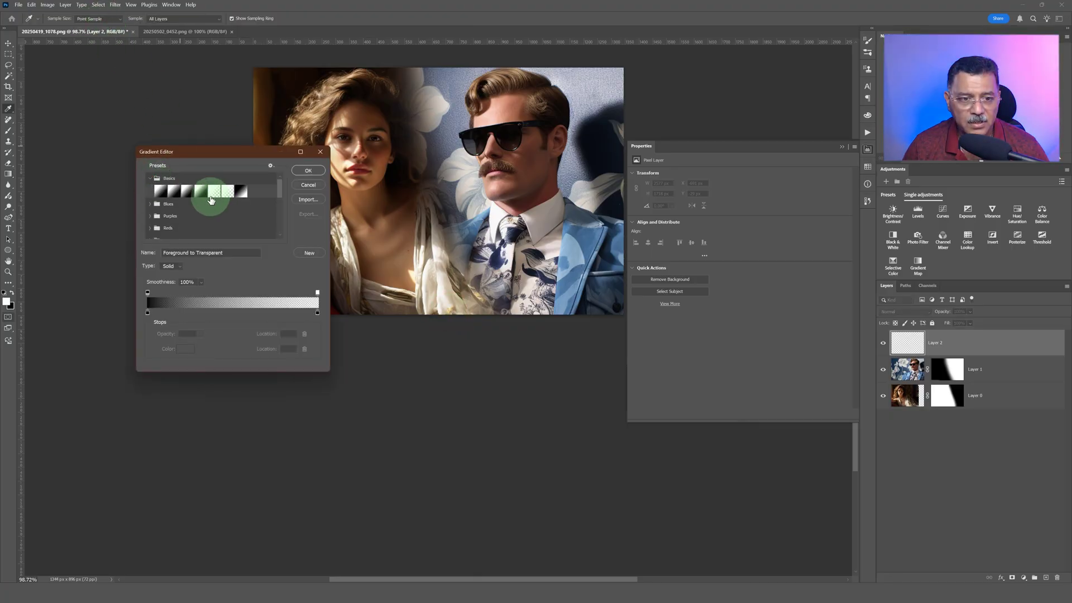
pyautogui.click(13, 295)
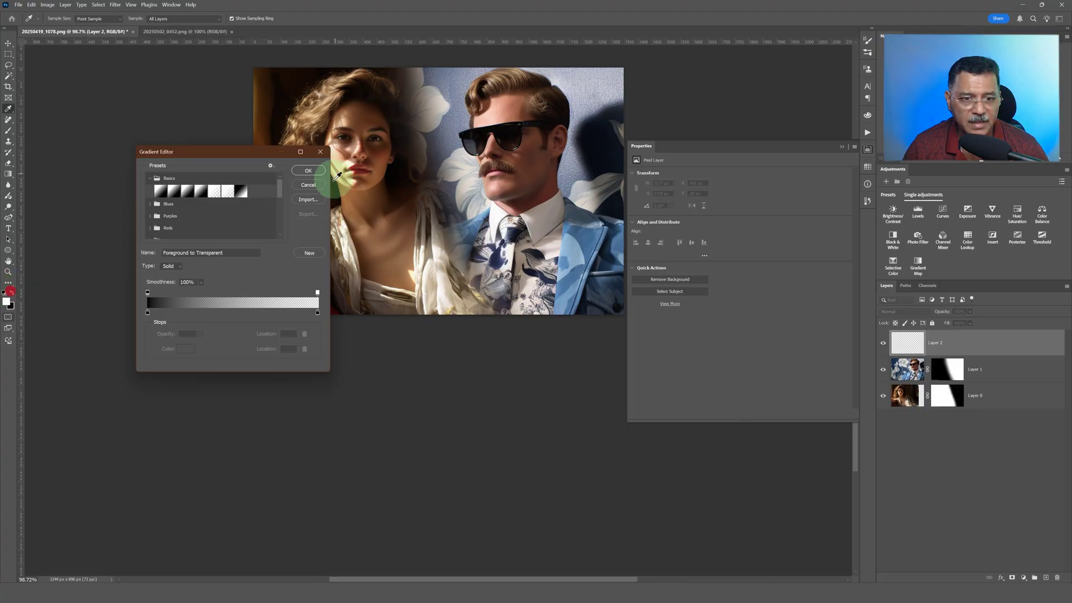
pyautogui.click(313, 182)
pyautogui.click(14, 295)
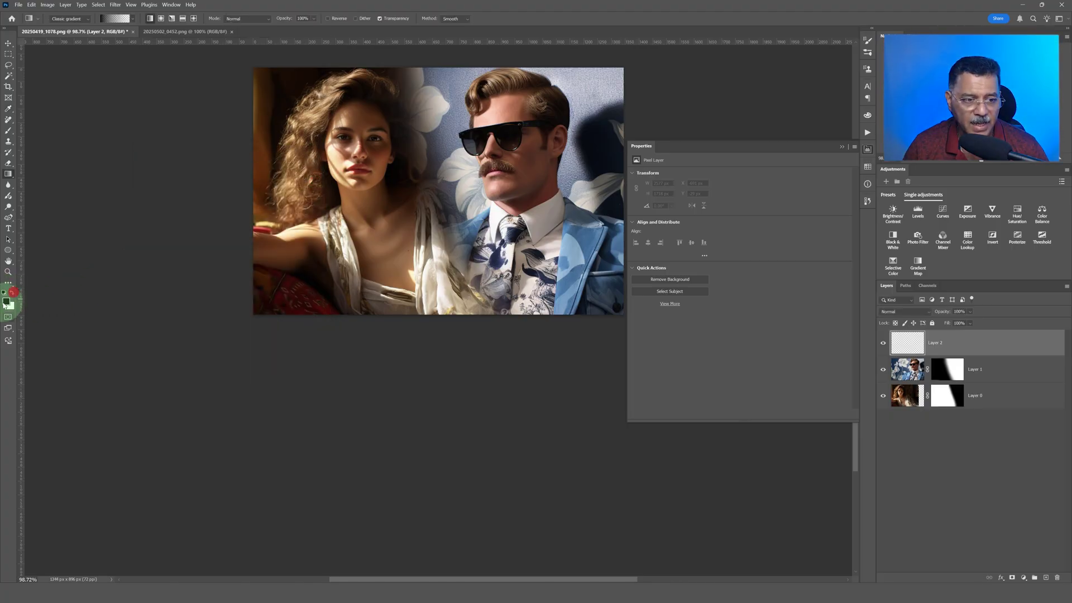
# - Set the Gradient tool to the Foreground to Transparent preset from Basics and the linear gradient style
pyautogui.click(115, 19)
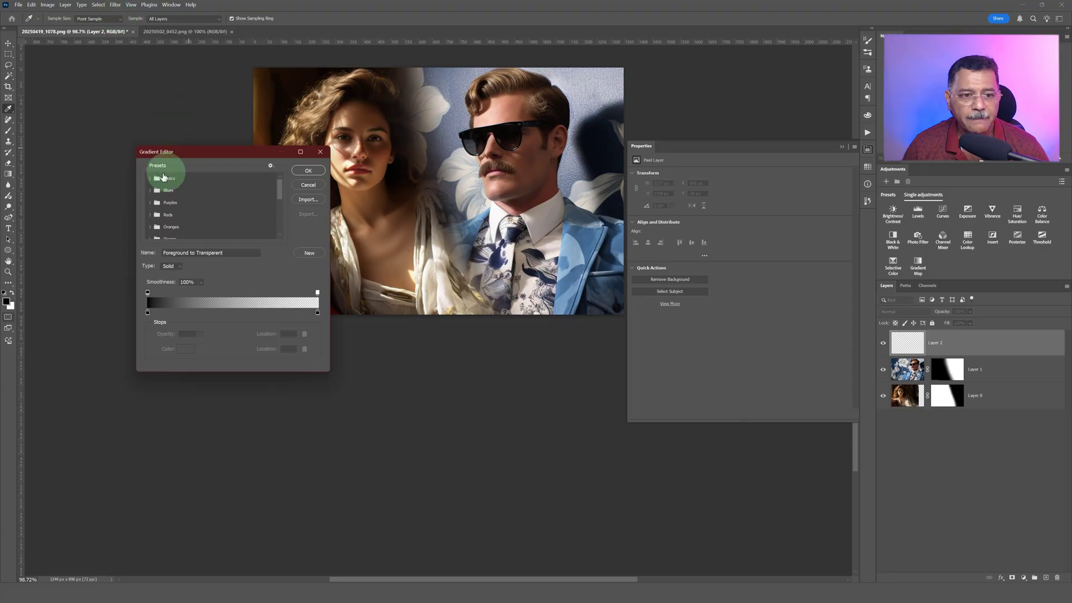
pyautogui.click(150, 178)
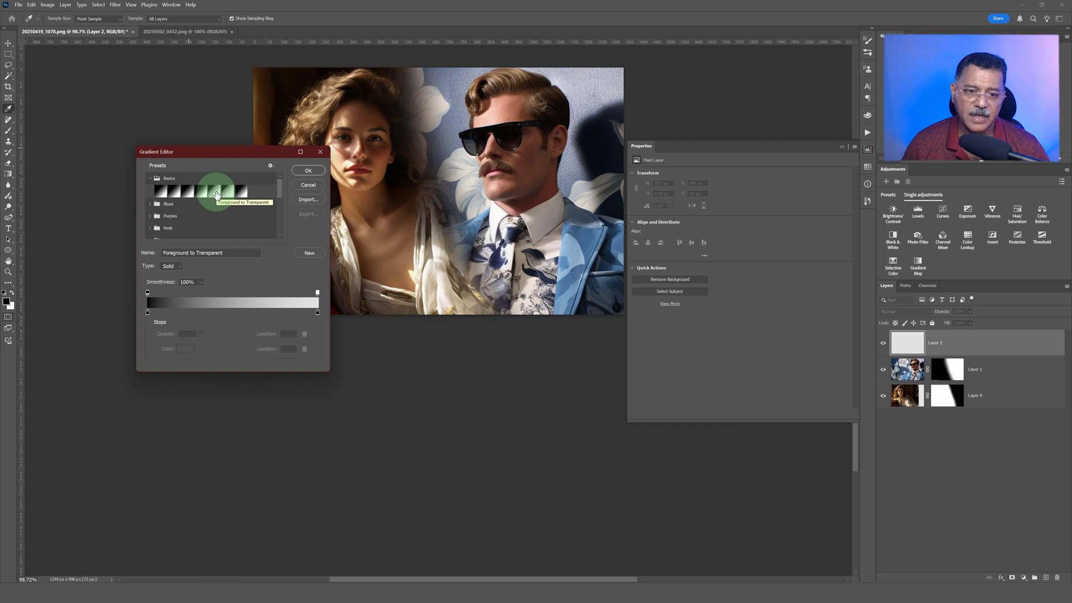
pyautogui.click(308, 170)
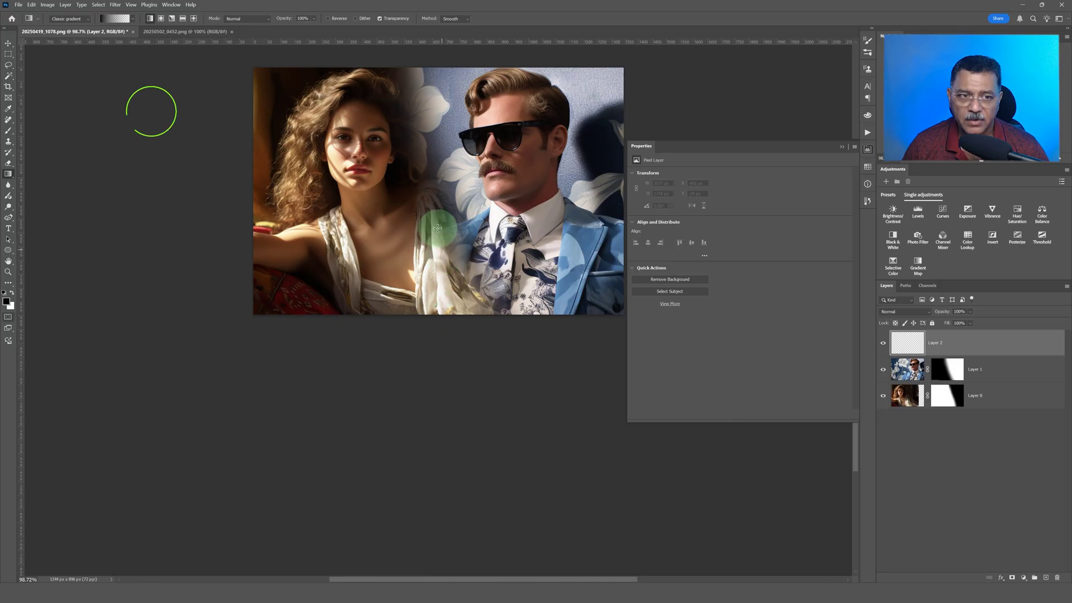
pyautogui.click(151, 20)
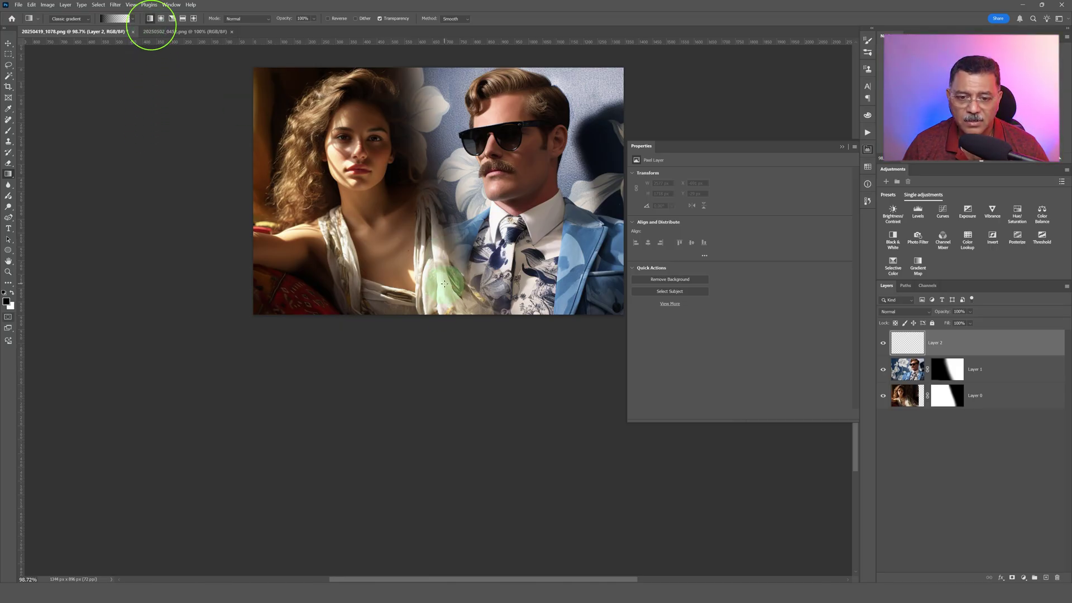
# - Try upward black gradients of different start points and lengths in the lower part of the image, undoing each one
pyautogui.moveTo(444, 283); pyautogui.dragTo(445, 233)
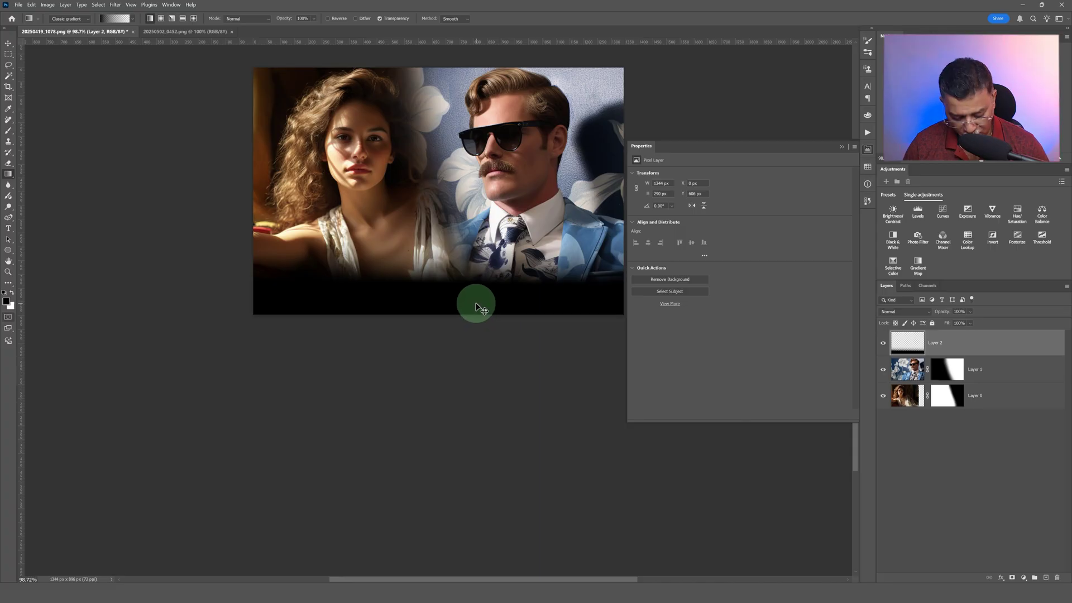
pyautogui.hotkey('ctrl', 'z')
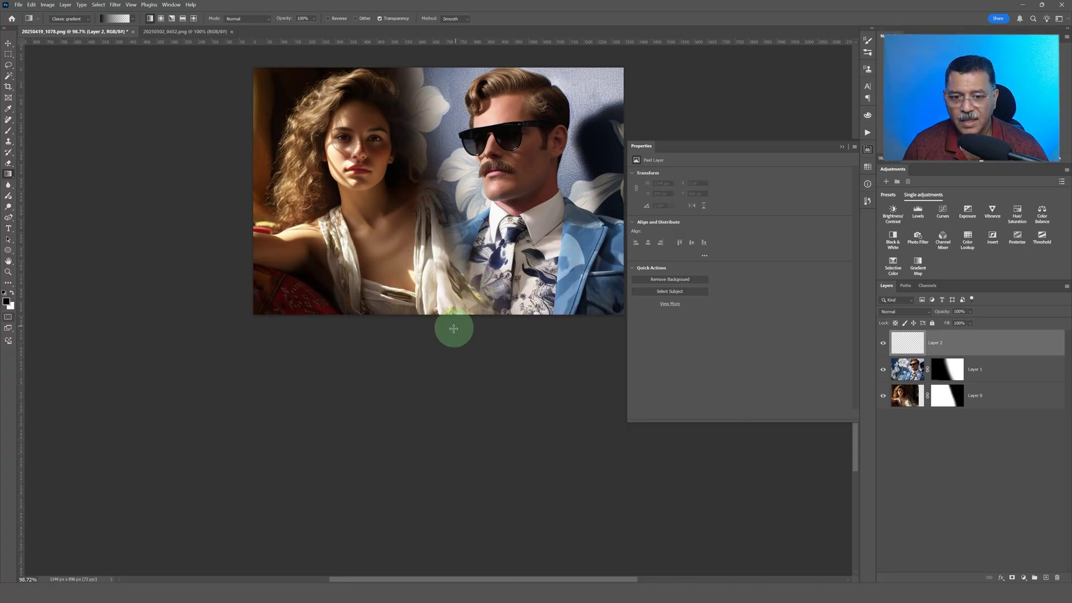
pyautogui.moveTo(453, 329); pyautogui.dragTo(454, 214)
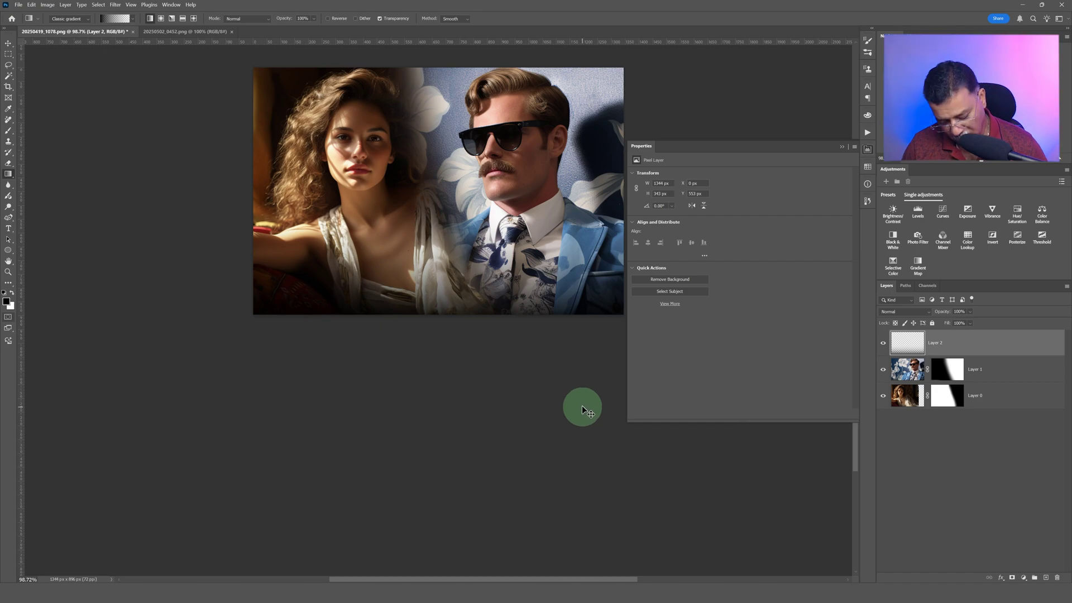
pyautogui.hotkey('ctrl', 'z')
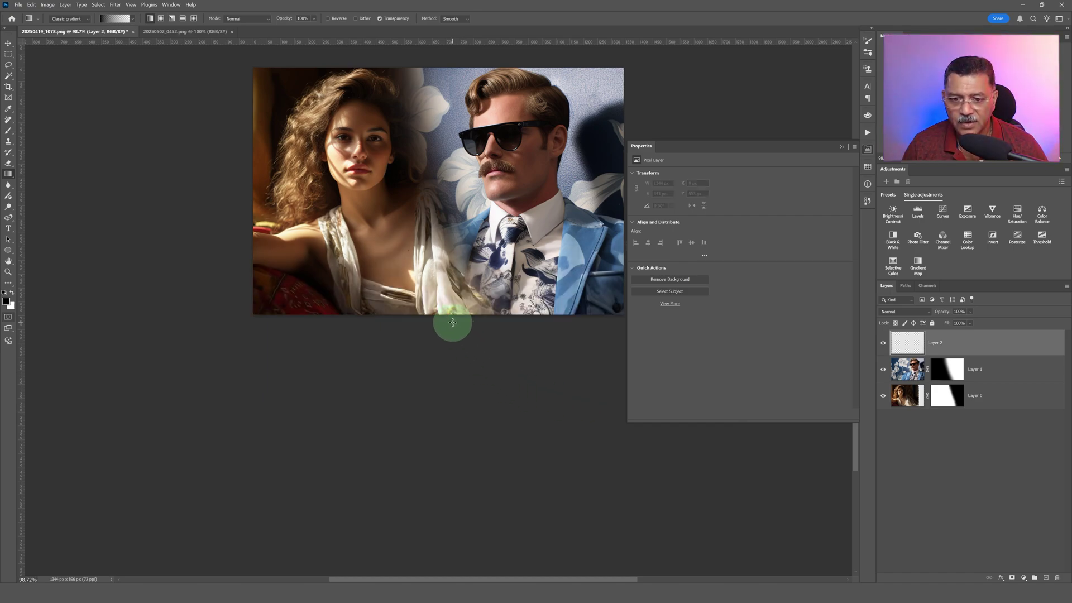
pyautogui.moveTo(449, 316); pyautogui.dragTo(449, 254)
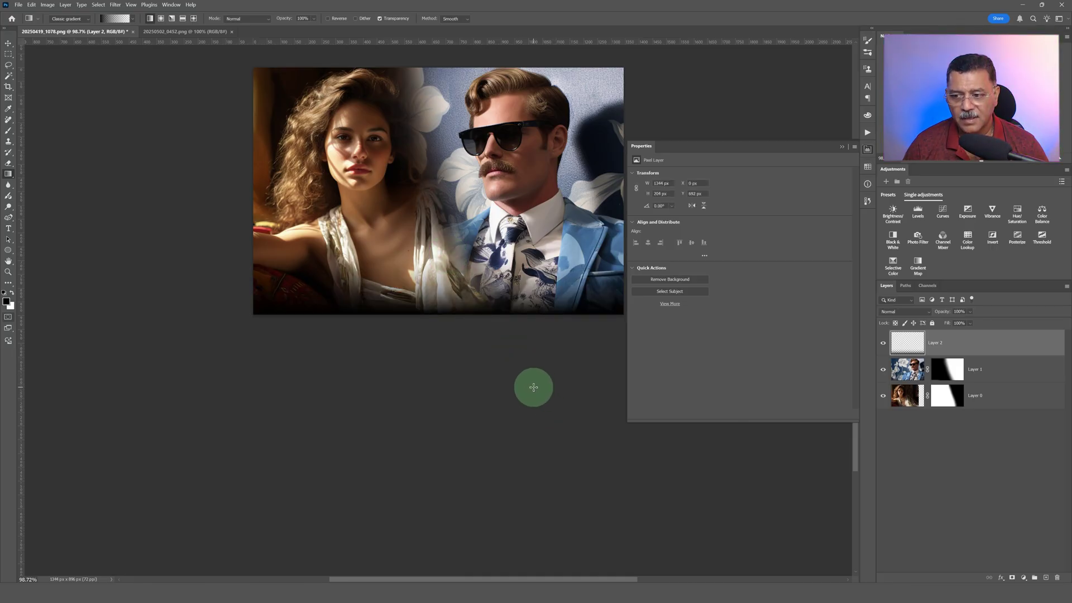
pyautogui.hotkey('ctrl', 'z')
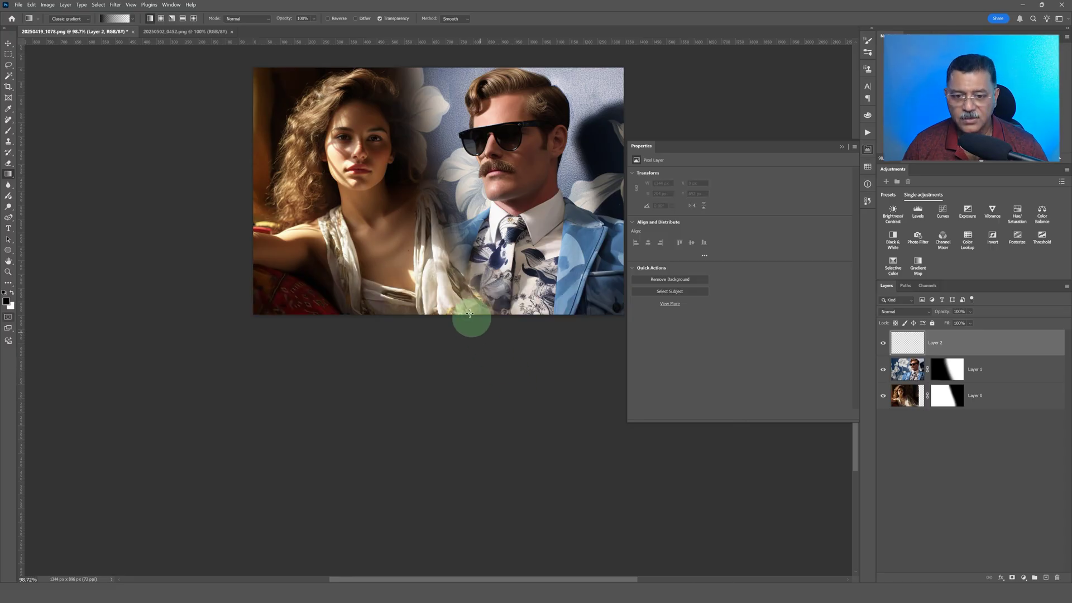
pyautogui.moveTo(461, 285); pyautogui.dragTo(461, 226)
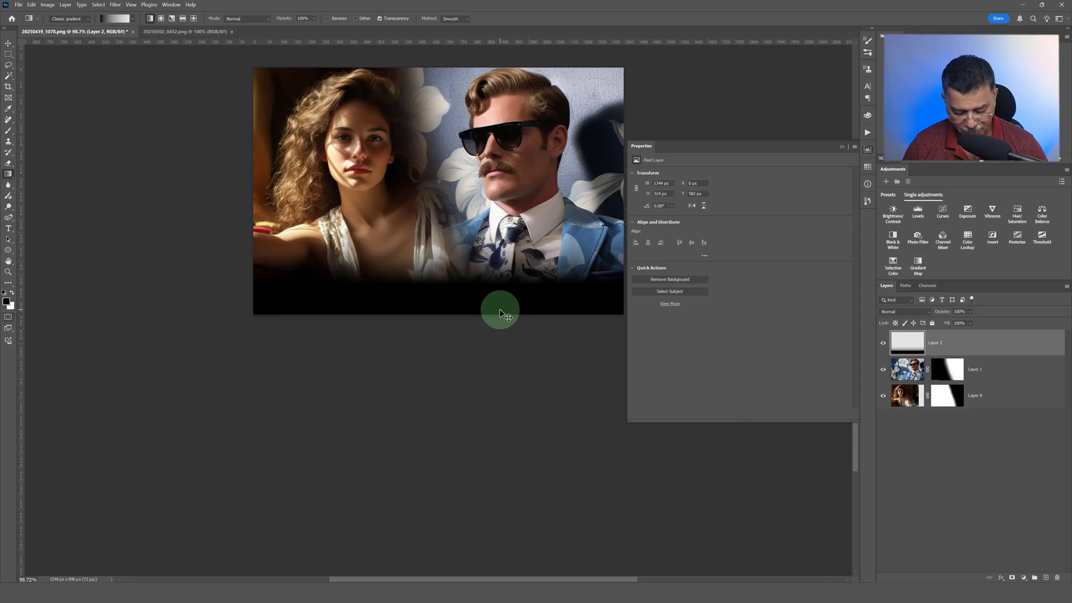
pyautogui.hotkey('ctrl', 'z')
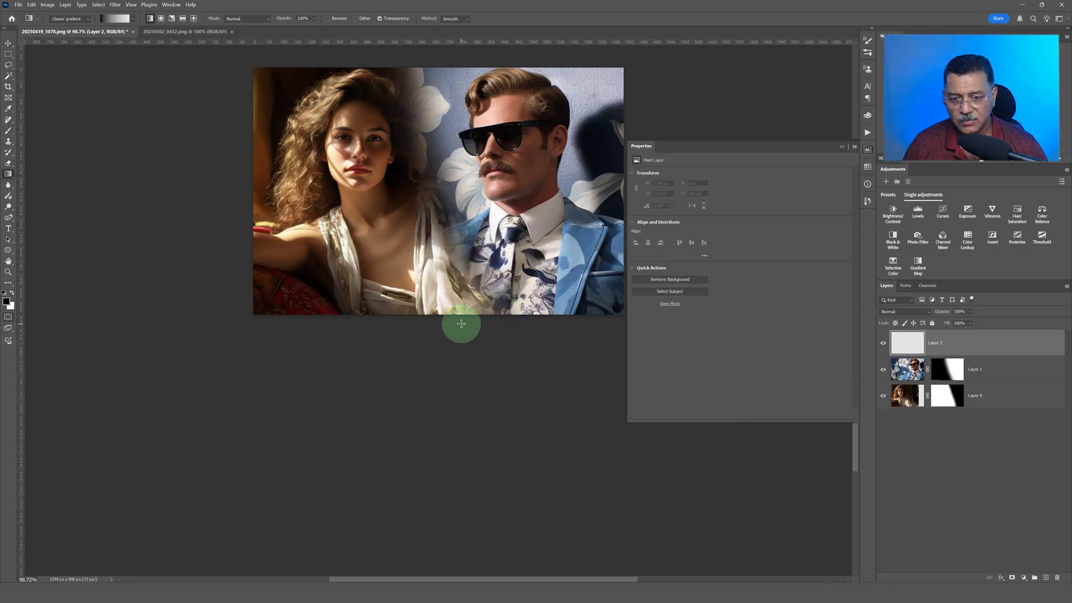
# - Draw an upward black-to-transparent gradient about 246 px high from the image's lower edge on Layer 2, and duplicate the layer three times
pyautogui.moveTo(460, 320); pyautogui.dragTo(463, 246)
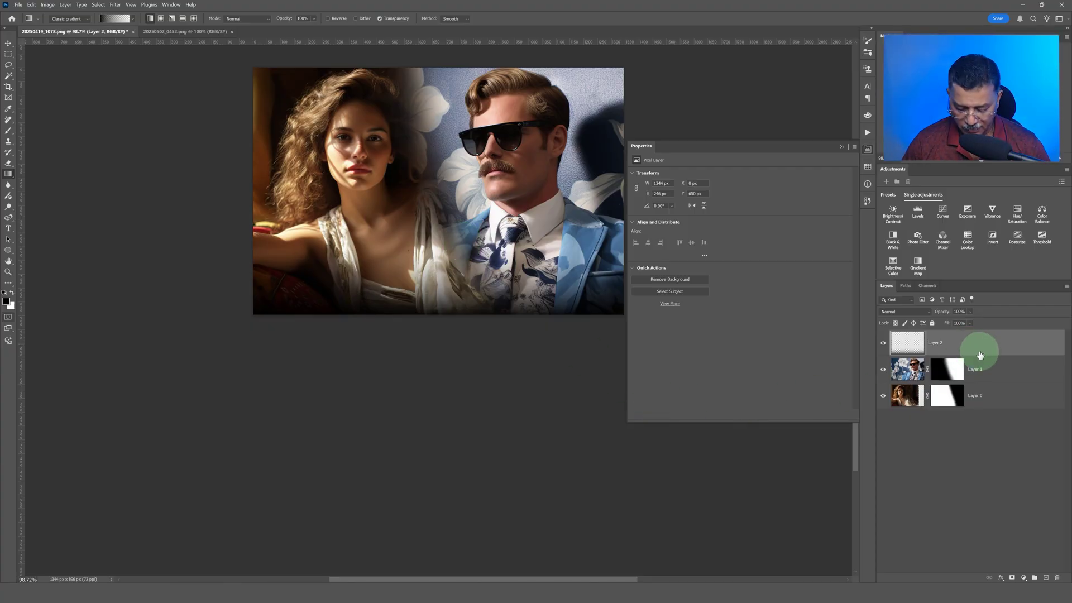
pyautogui.hotkey('ctrl', 'j')
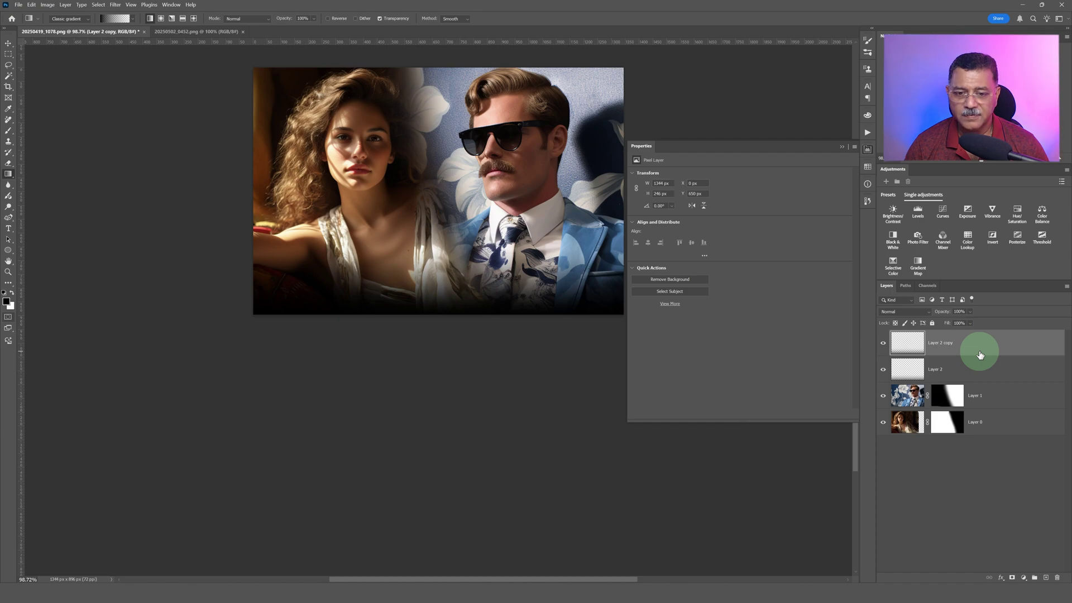
pyautogui.hotkey('ctrl', 'j')
pyautogui.hotkey('ctrl', 'j')
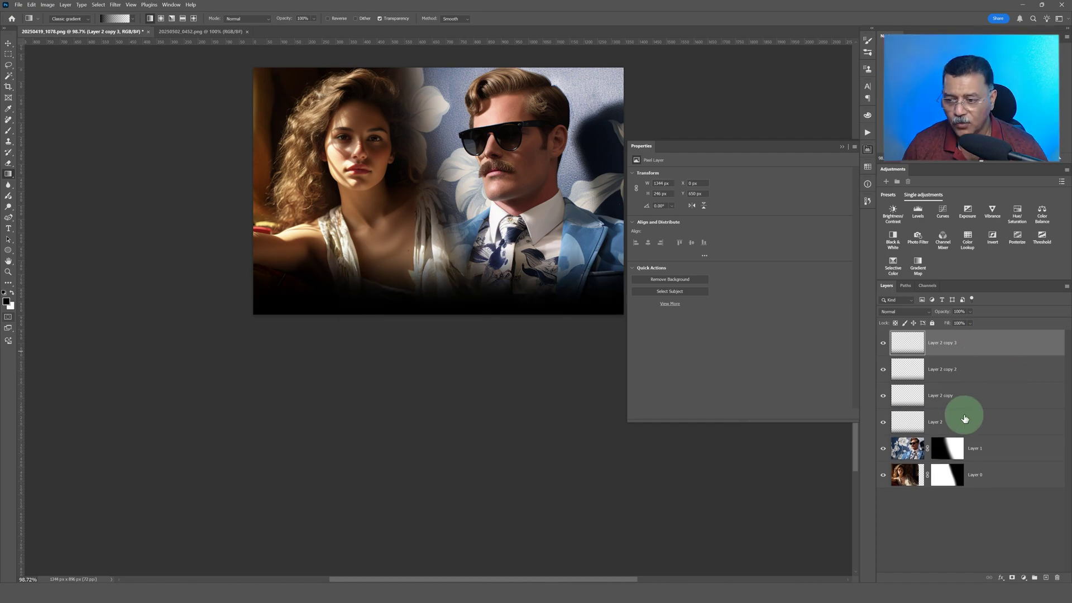
# - Merge Layer 2 and its three copies into one layer, and collapse the floating layer properties
pyautogui.keyDown('shift'); pyautogui.click(969, 421); pyautogui.keyUp('shift')
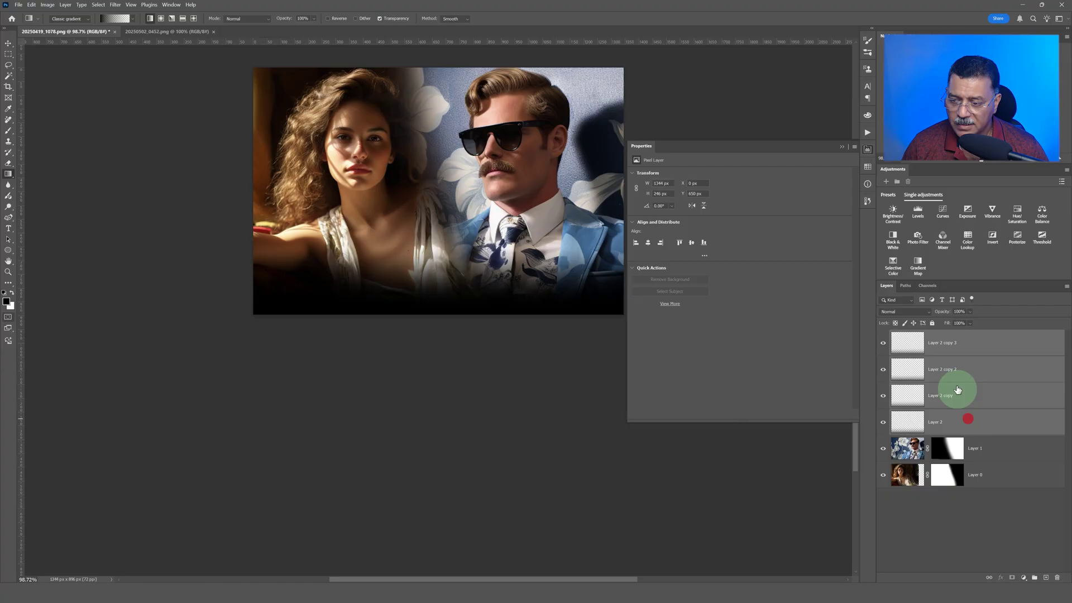
pyautogui.click(960, 347)
pyautogui.keyDown('shift'); pyautogui.click(950, 422); pyautogui.keyUp('shift')
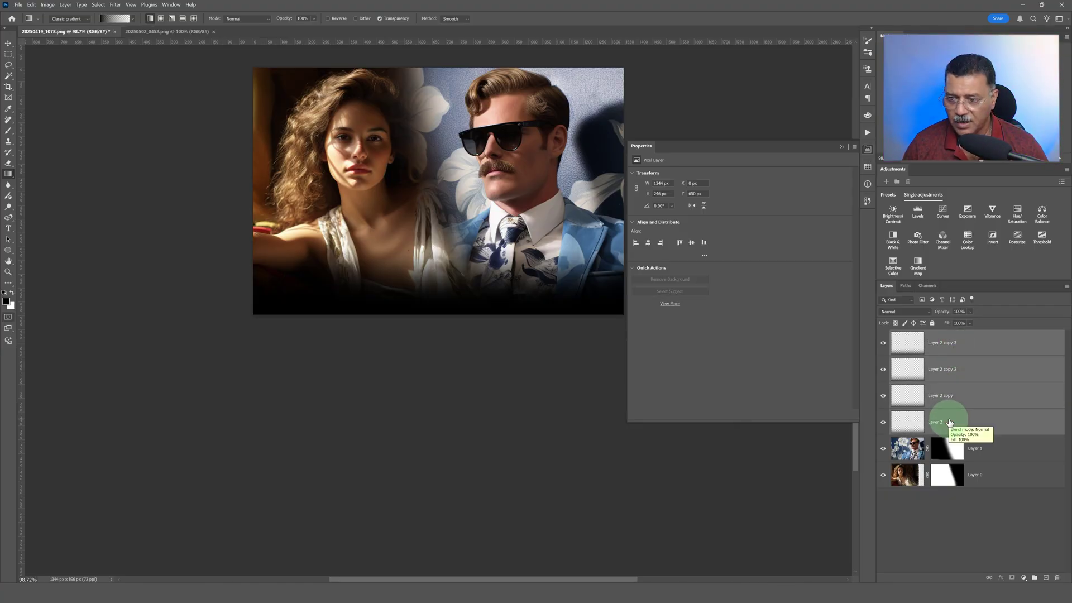
pyautogui.hotkey('ctrl', 'e')
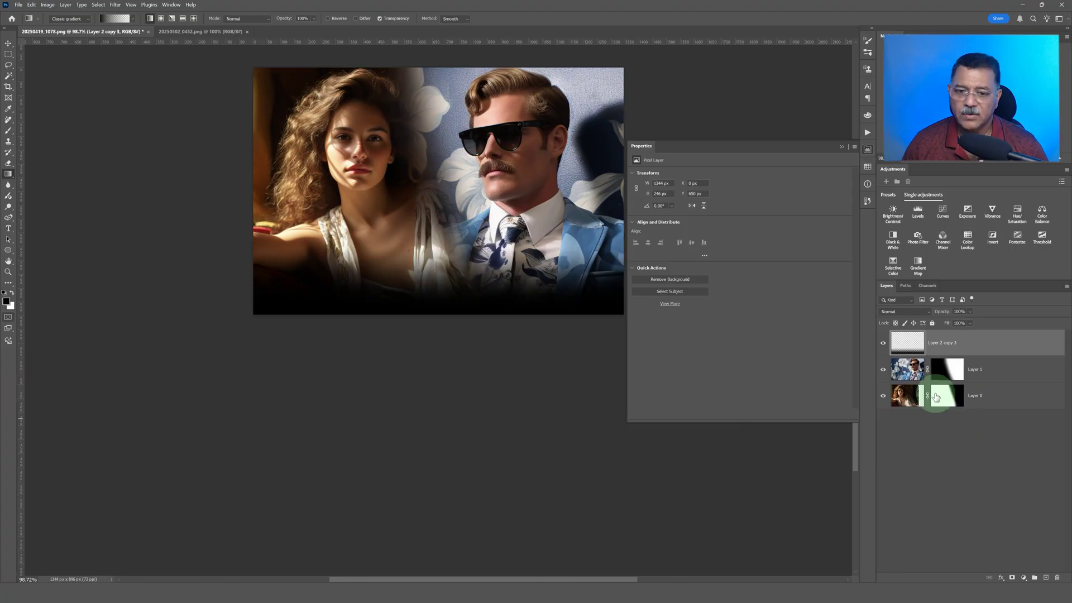
pyautogui.click(843, 147)
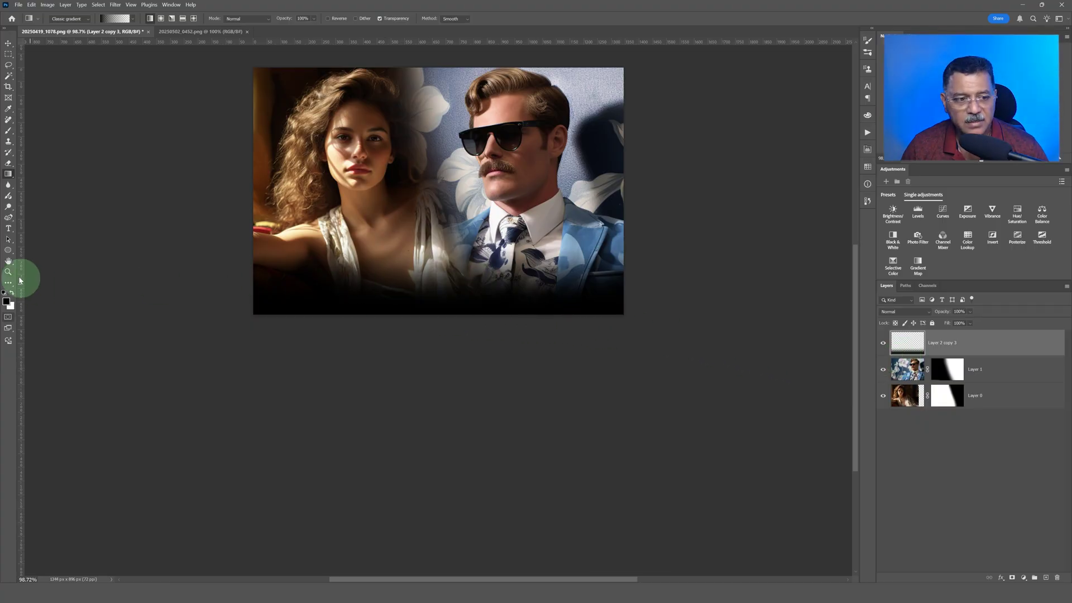
# - Add the horizontal text "Wedding" in Playfair Display Black over the lower image and enlarge it to about two thirds of the image width
pyautogui.click(8, 229)
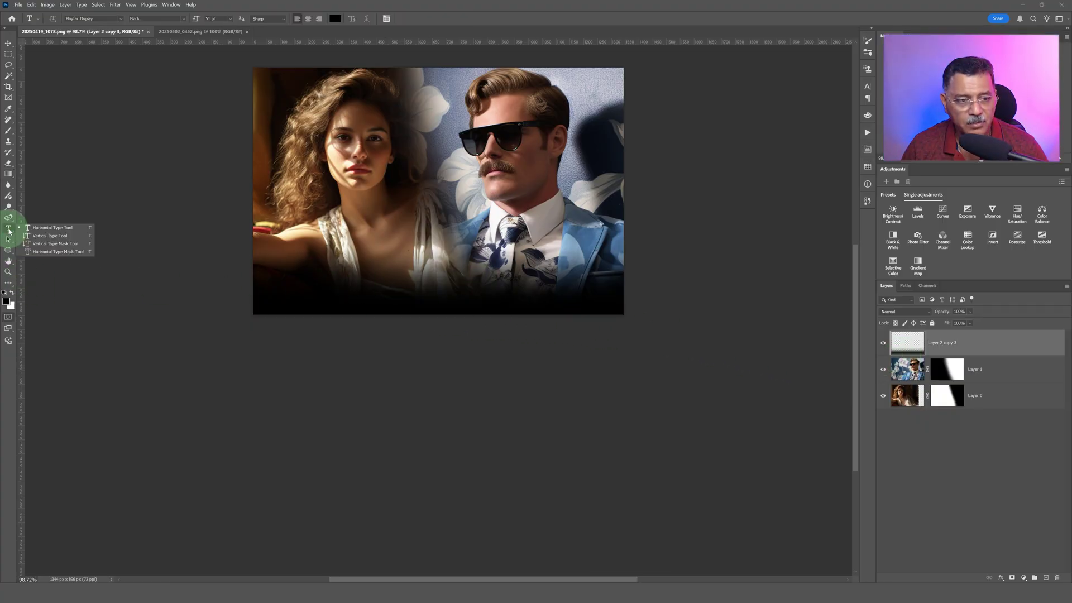
pyautogui.click(39, 231)
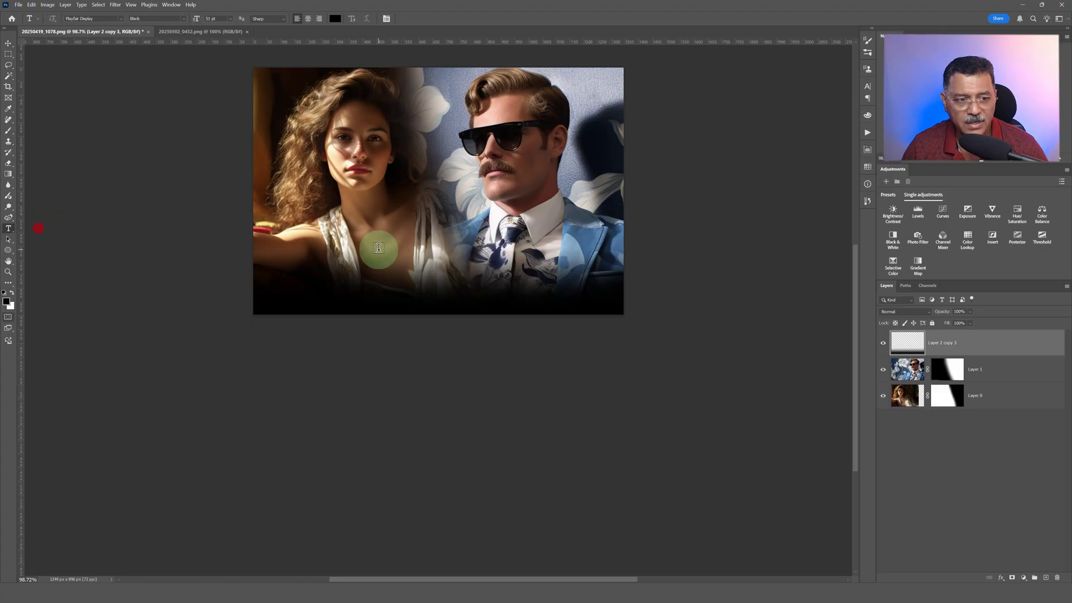
pyautogui.click(368, 264)
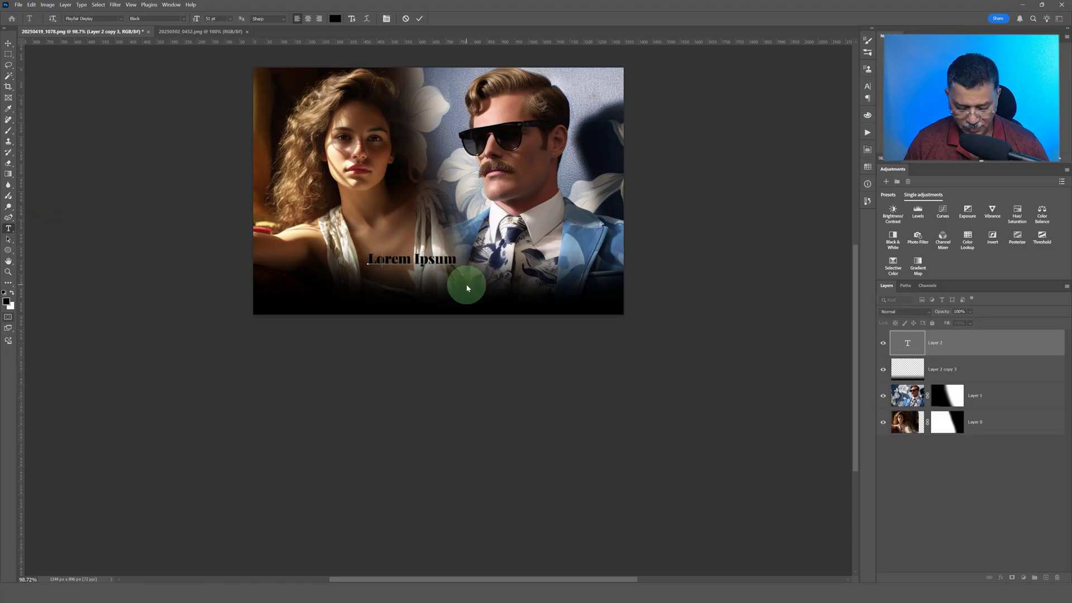
pyautogui.write('Wedding')
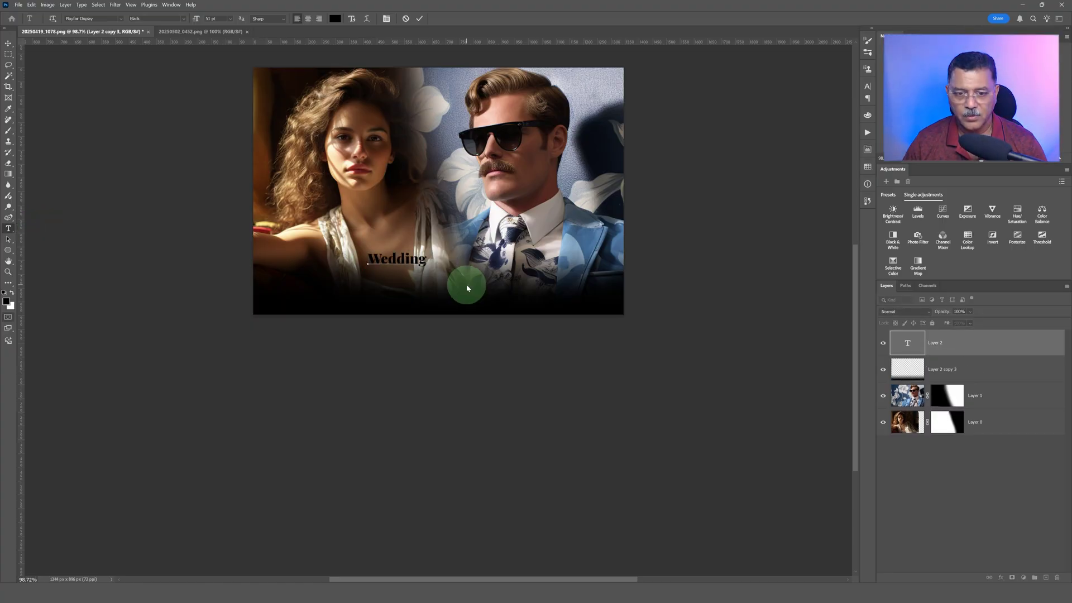
pyautogui.doubleClick(411, 260)
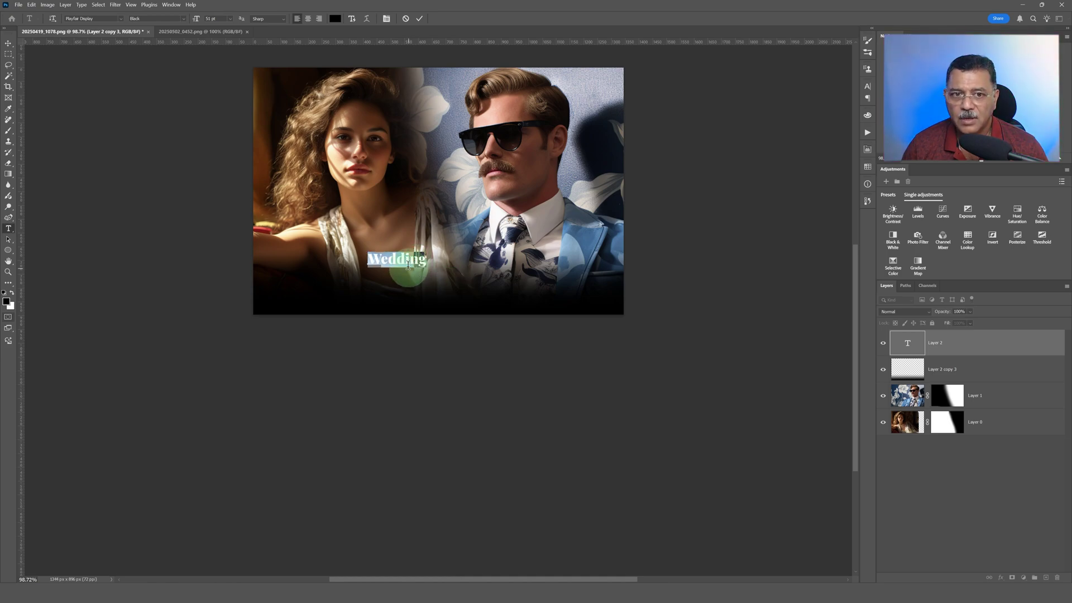
pyautogui.moveTo(196, 19); pyautogui.dragTo(265, 11)
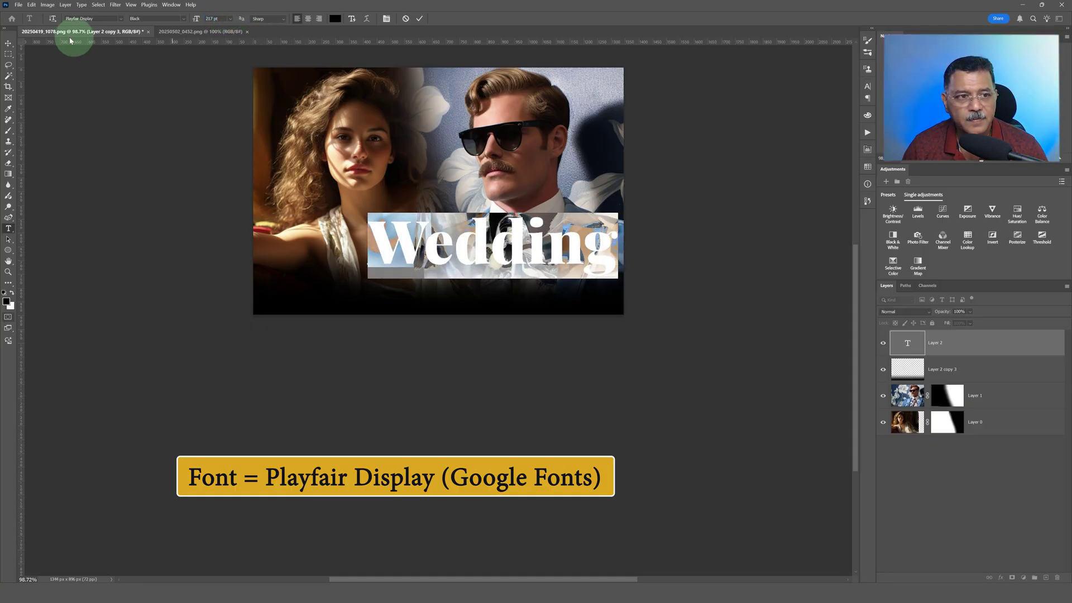
# - Move the Wedding text so it is roughly centred horizontally over the dark lower part of the image
pyautogui.click(8, 43)
pyautogui.click(480, 254)
pyautogui.moveTo(481, 254); pyautogui.dragTo(425, 275)
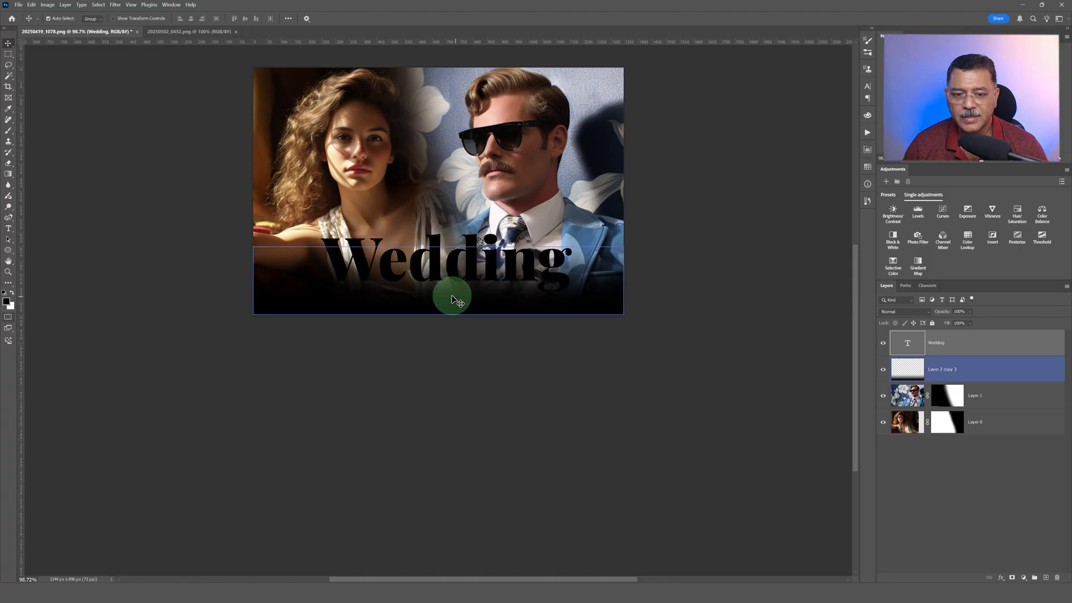
# - Change the Wedding text colour to white and commit the text edit
pyautogui.click(909, 350)
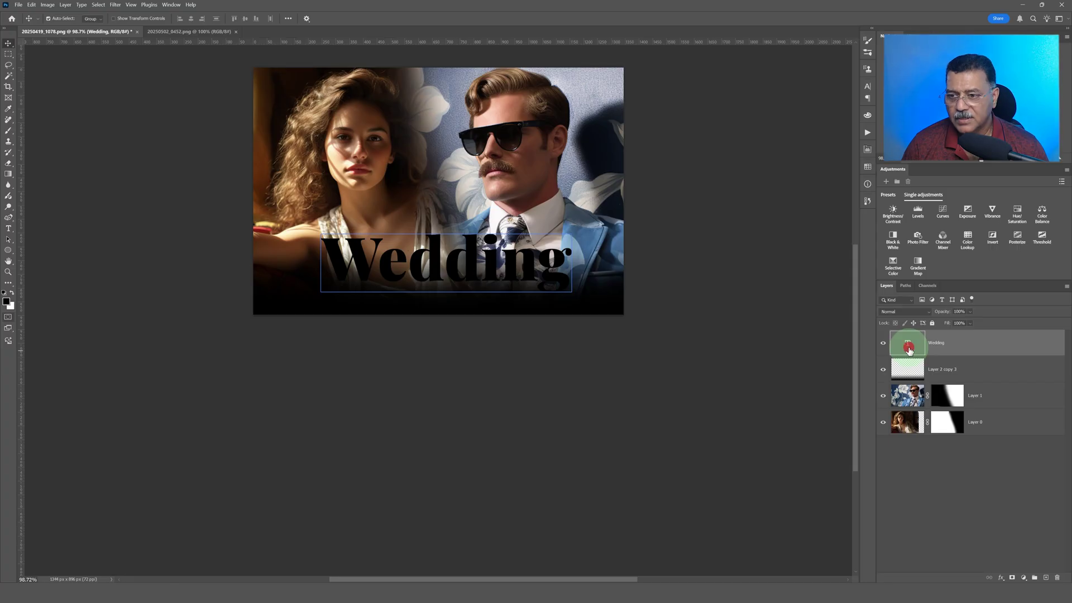
pyautogui.doubleClick(909, 350)
pyautogui.click(341, 17)
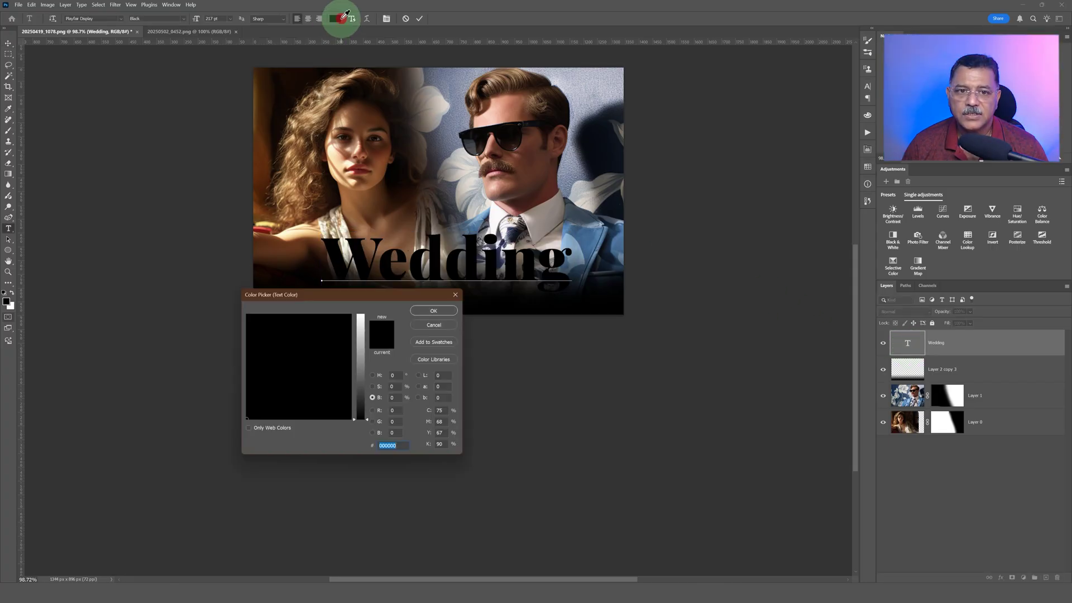
pyautogui.click(367, 316)
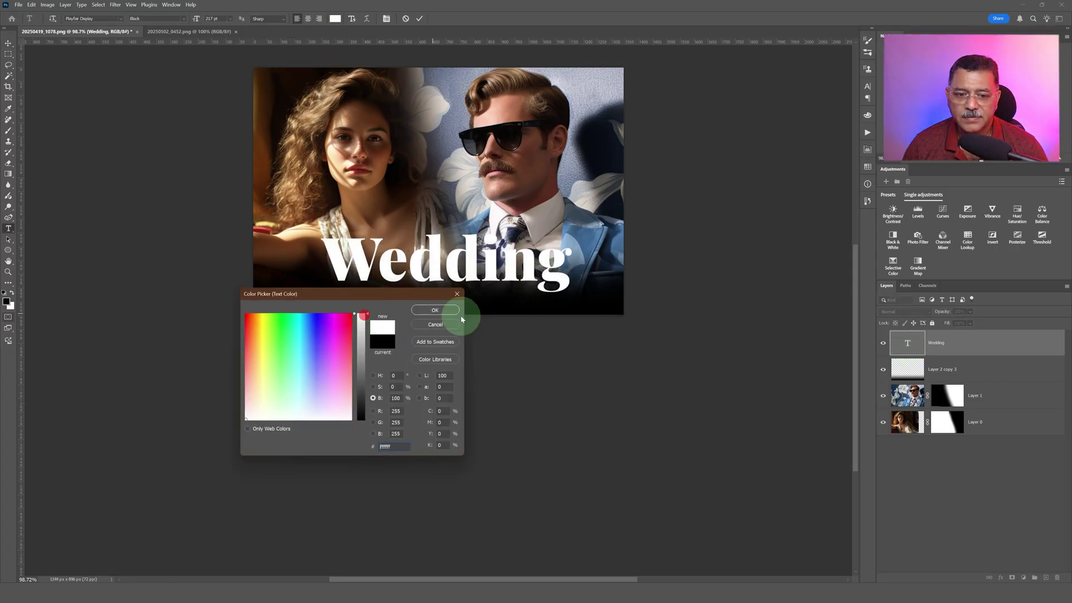
pyautogui.click(435, 310)
pyautogui.click(686, 301)
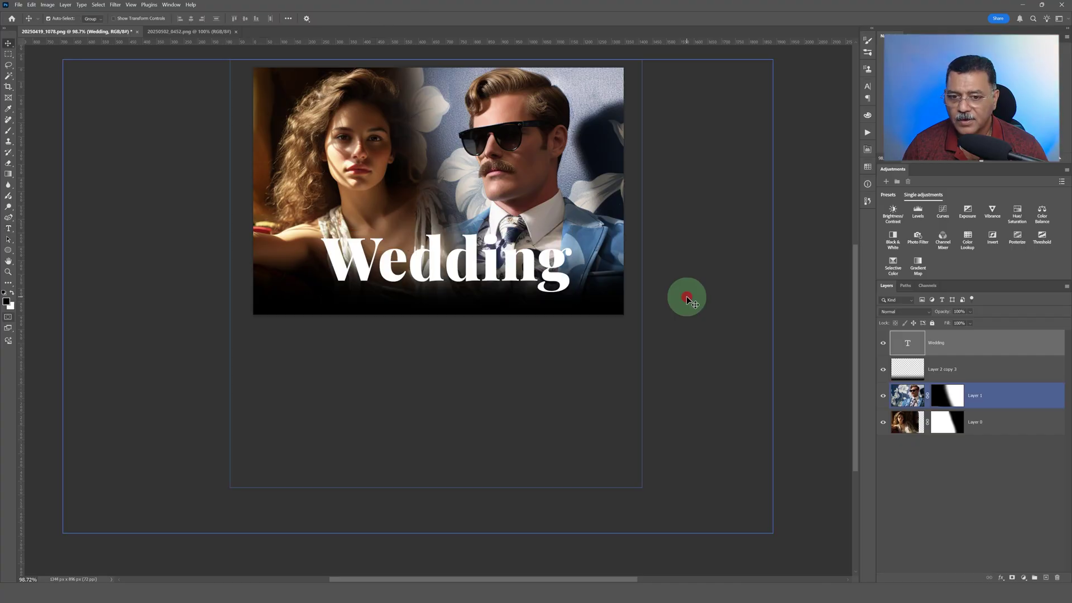
pyautogui.click(12, 44)
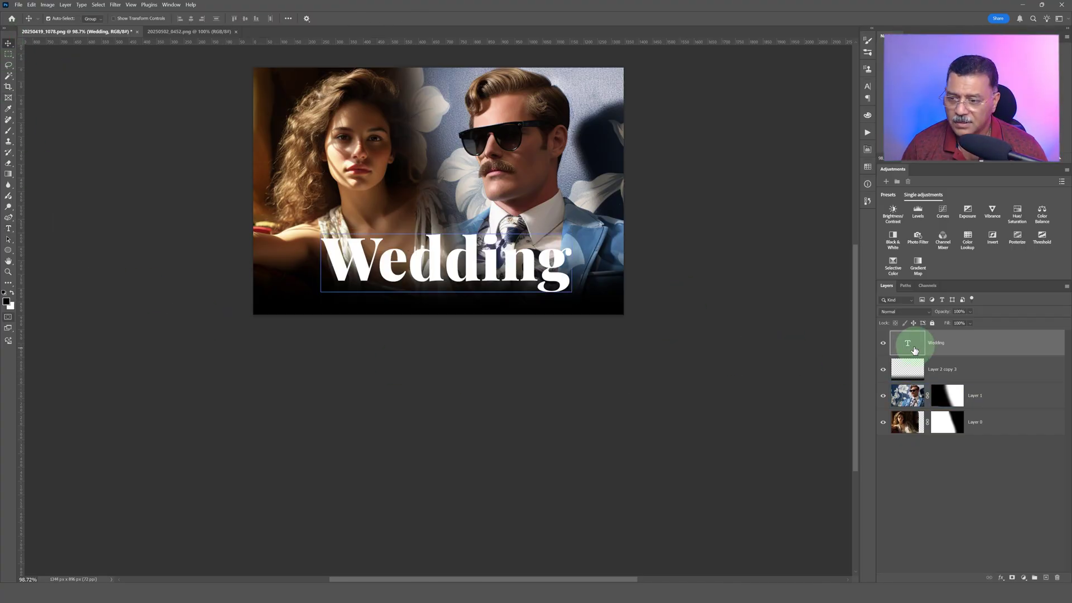
pyautogui.click(912, 351)
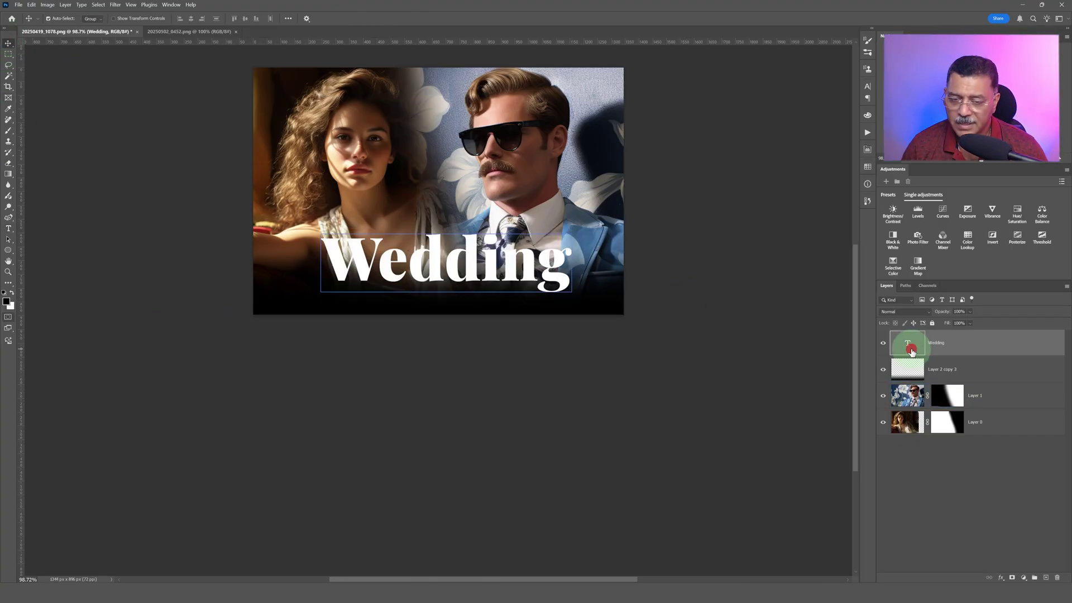
pyautogui.click(927, 370)
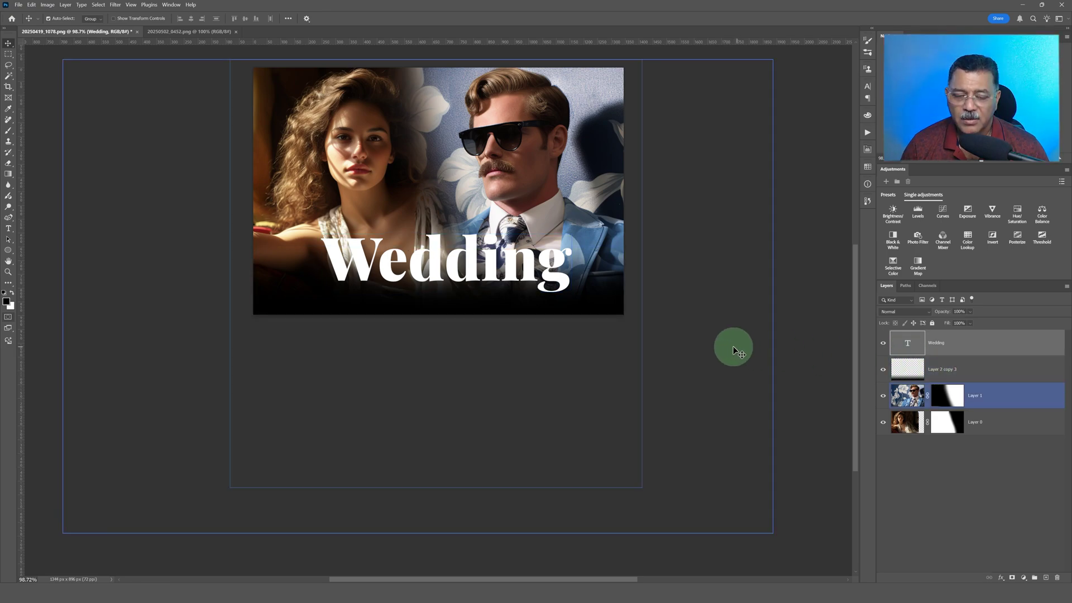
# - Place Ring1.png and ring2.png from the Masking folder in Adobe Bridge into the wedding composite and commit both placements
pyautogui.click(585, 505)
pyautogui.click(536, 579)
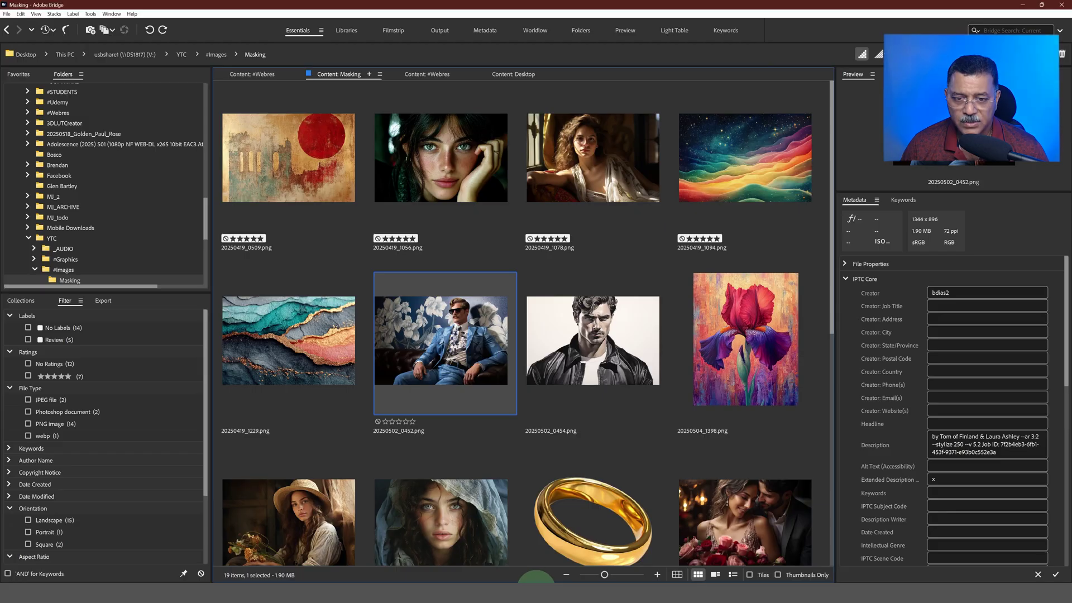
pyautogui.scroll(-5, 563, 483)
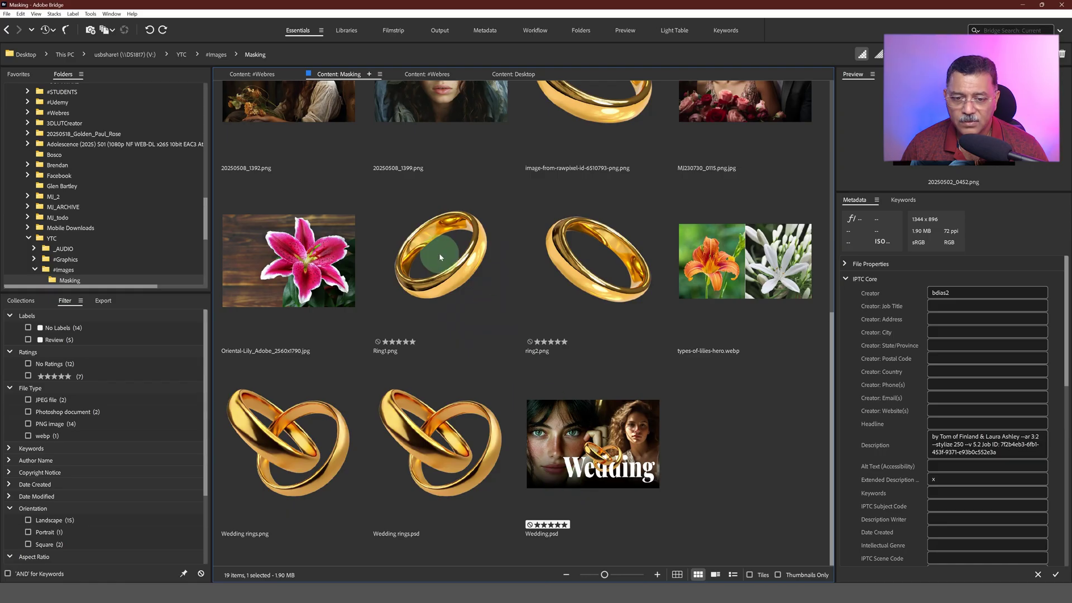
pyautogui.click(477, 300)
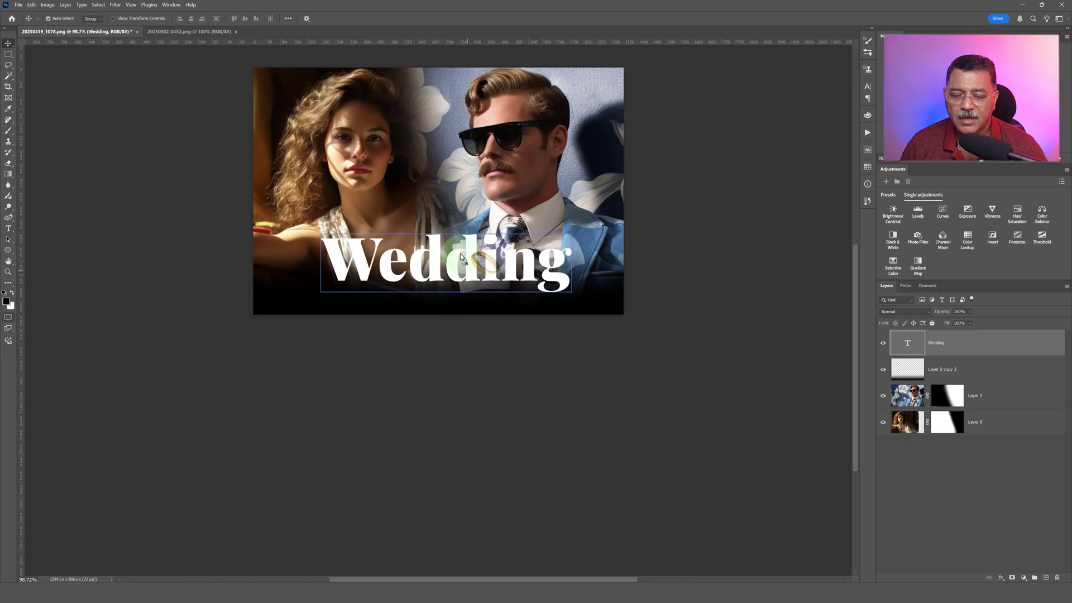
pyautogui.moveTo(461, 257); pyautogui.dragTo(460, 253)
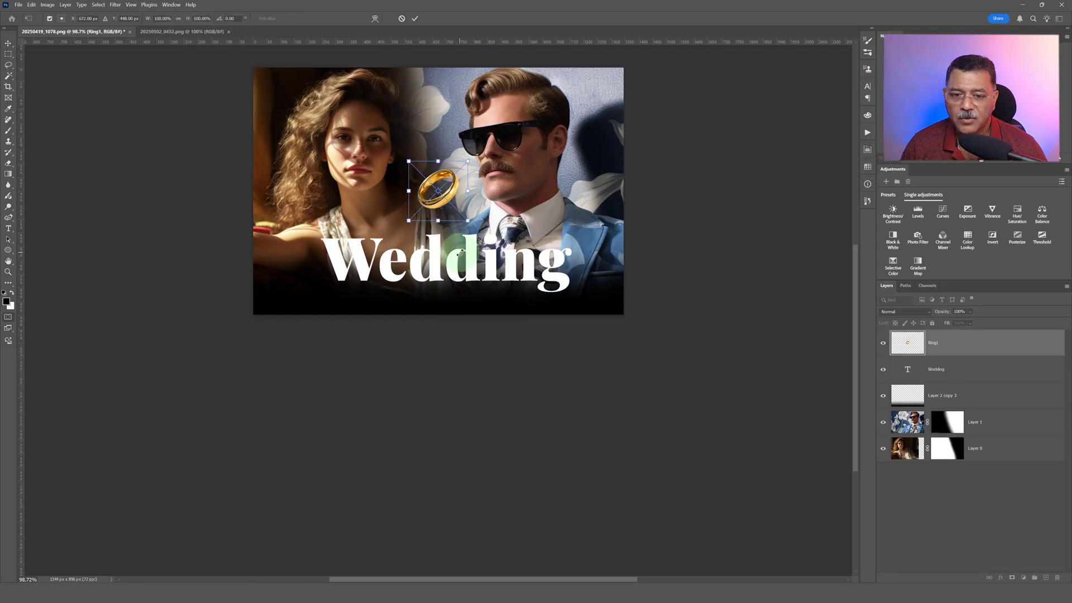
pyautogui.click(414, 18)
pyautogui.click(414, 18)
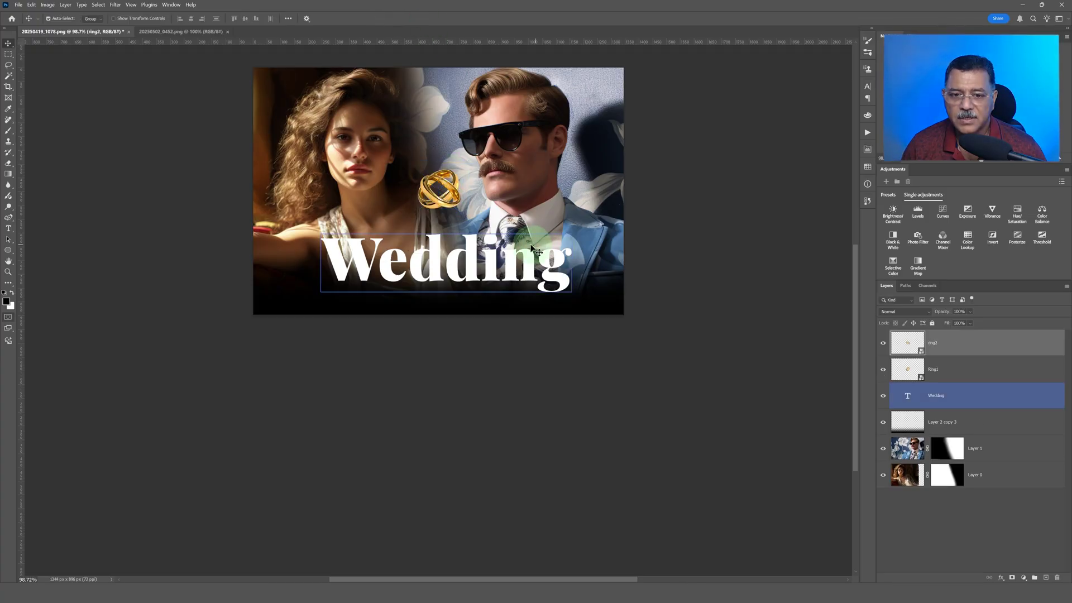
# - Move ring2 and Ring1 so the two rings overlap between the portraits, just above the Wedding title
pyautogui.click(456, 205)
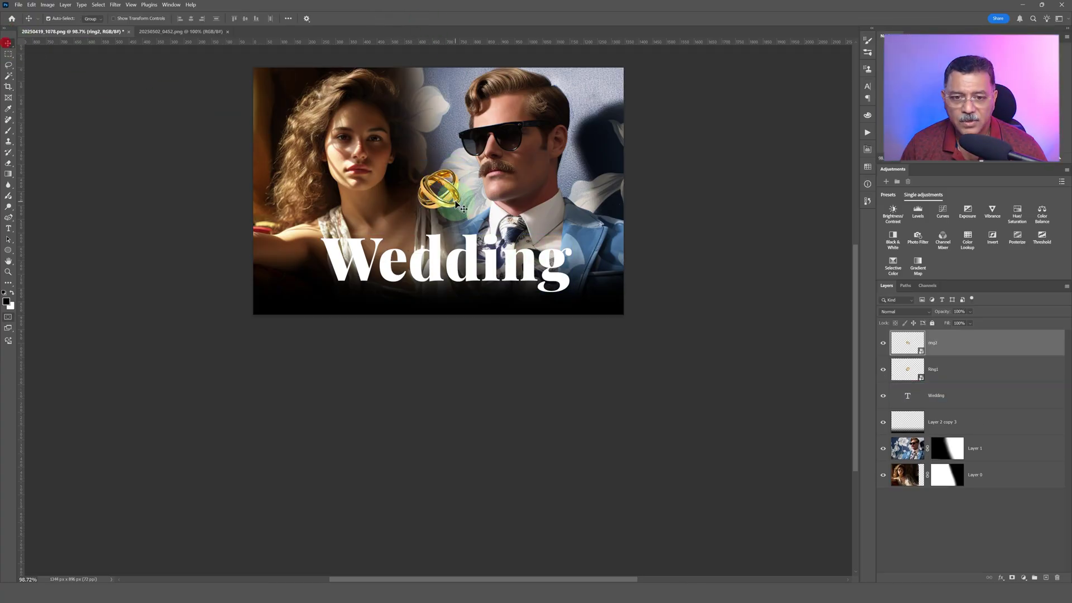
pyautogui.moveTo(457, 205); pyautogui.dragTo(484, 238)
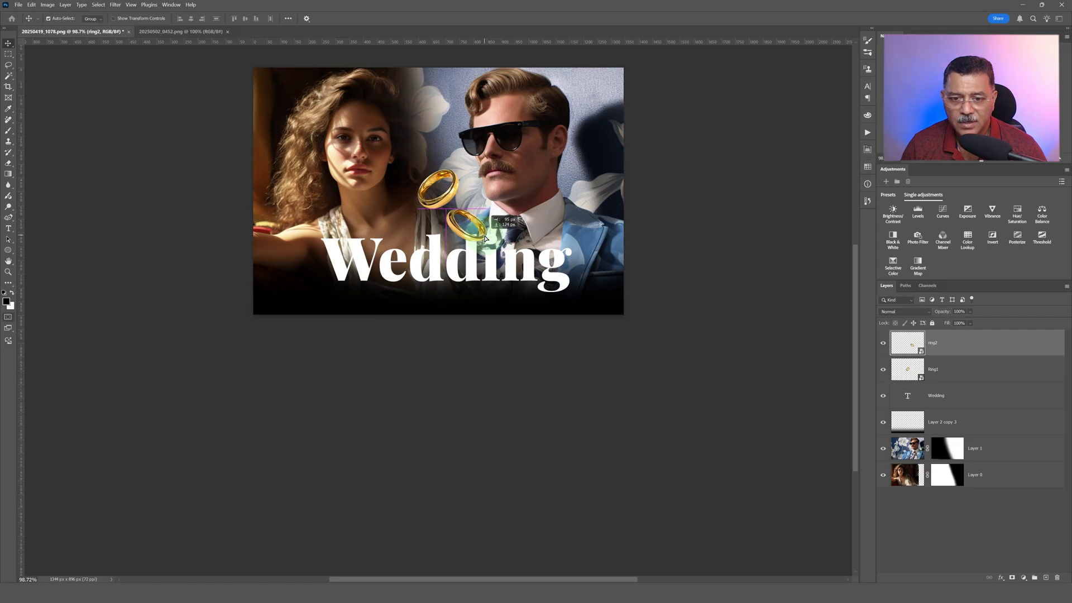
pyautogui.moveTo(438, 192); pyautogui.dragTo(450, 229)
pyautogui.click(483, 246)
pyautogui.click(482, 238)
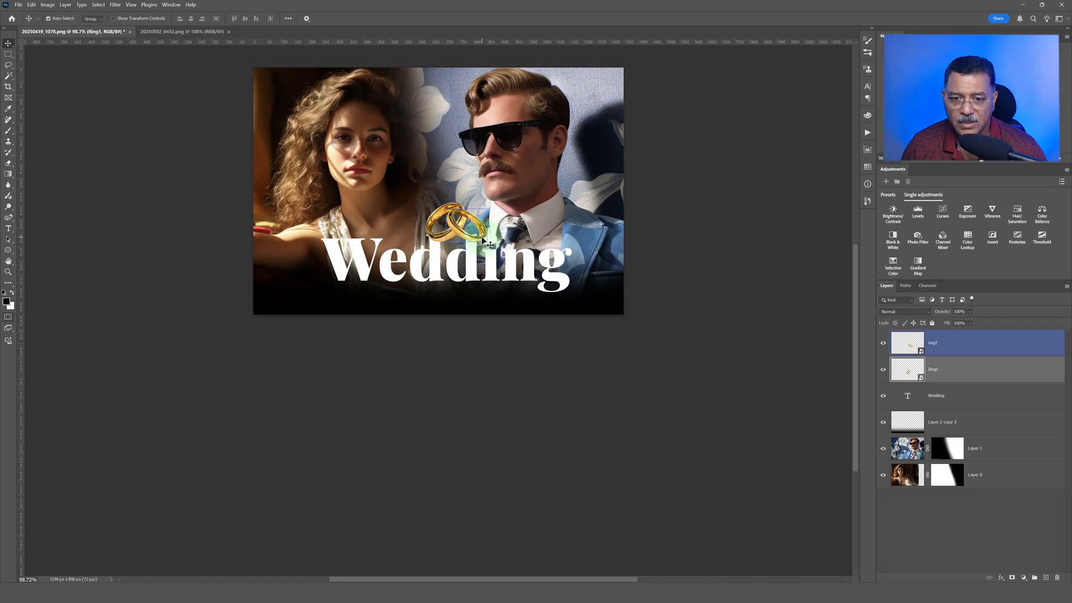
pyautogui.moveTo(482, 239); pyautogui.dragTo(437, 199)
pyautogui.click(485, 240)
pyautogui.click(484, 239)
pyautogui.moveTo(484, 239); pyautogui.dragTo(472, 197)
# - Rearrange the rings so ring2 lies on the left and Ring1 crosses it on the right
pyautogui.click(444, 169)
pyautogui.scroll(6, 443, 169)
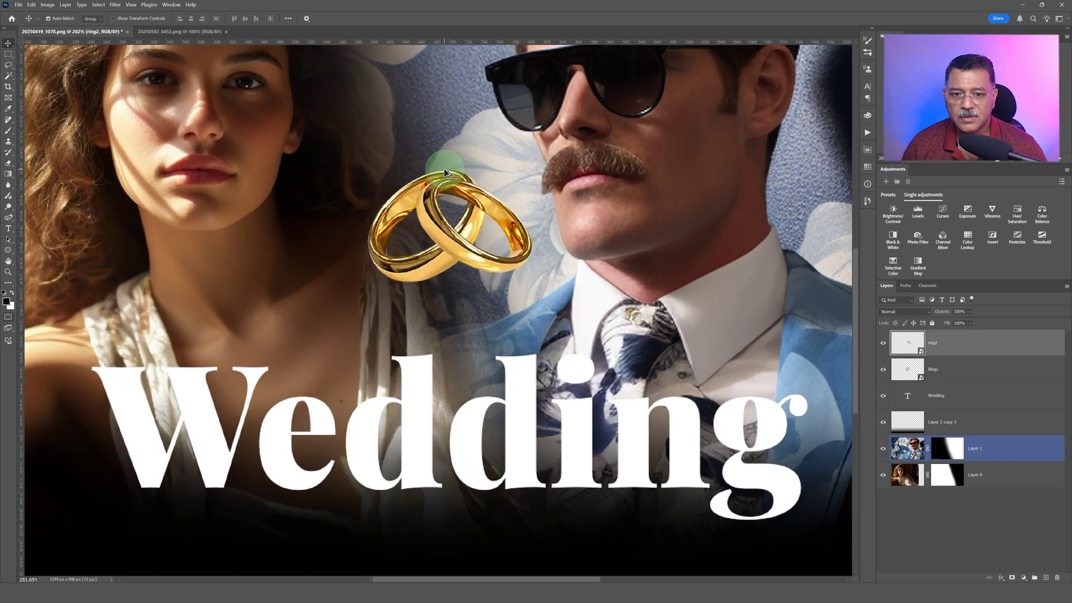
pyautogui.scroll(2, 444, 168)
pyautogui.moveTo(484, 271)
pyautogui.mouseDown()
pyautogui.moveTo(485, 304)
pyautogui.moveTo(381, 250)
pyautogui.moveTo(462, 281)
pyautogui.moveTo(428, 249)
pyautogui.moveTo(553, 349)
pyautogui.moveTo(564, 335)
pyautogui.moveTo(556, 358)
pyautogui.moveTo(567, 350)
pyautogui.mouseUp()
pyautogui.hotkey('ctrl', 'z')
pyautogui.hotkey('ctrl', 'z')
pyautogui.click(421, 290)
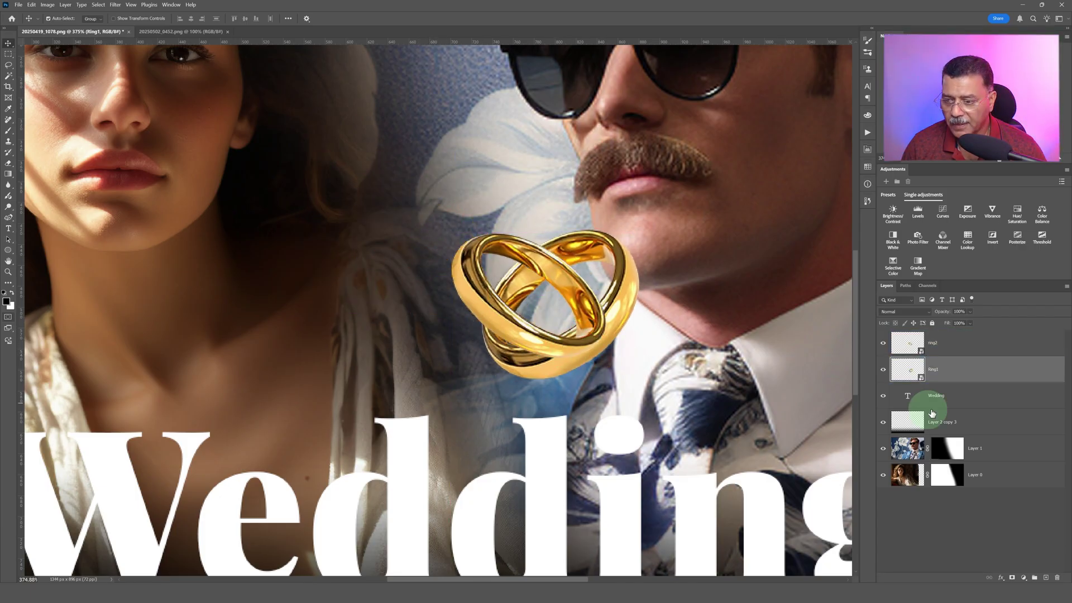
# - Move the Ring1 layer above ring2 and shift Ring1 slightly down and right so it still overlaps ring2
pyautogui.click(969, 371)
pyautogui.moveTo(955, 332); pyautogui.dragTo(955, 334)
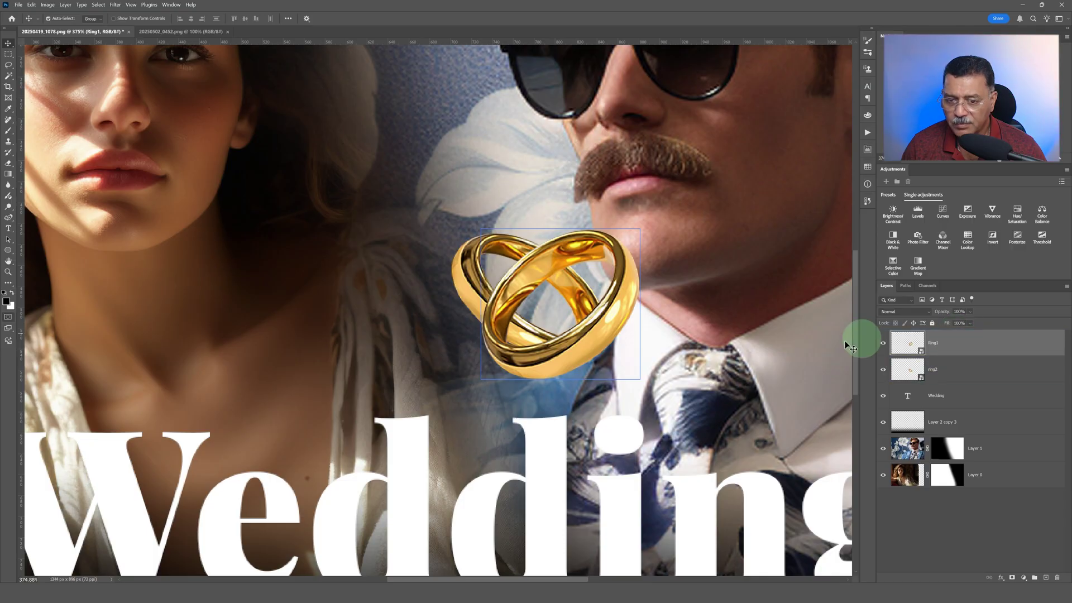
pyautogui.moveTo(611, 323); pyautogui.dragTo(629, 357)
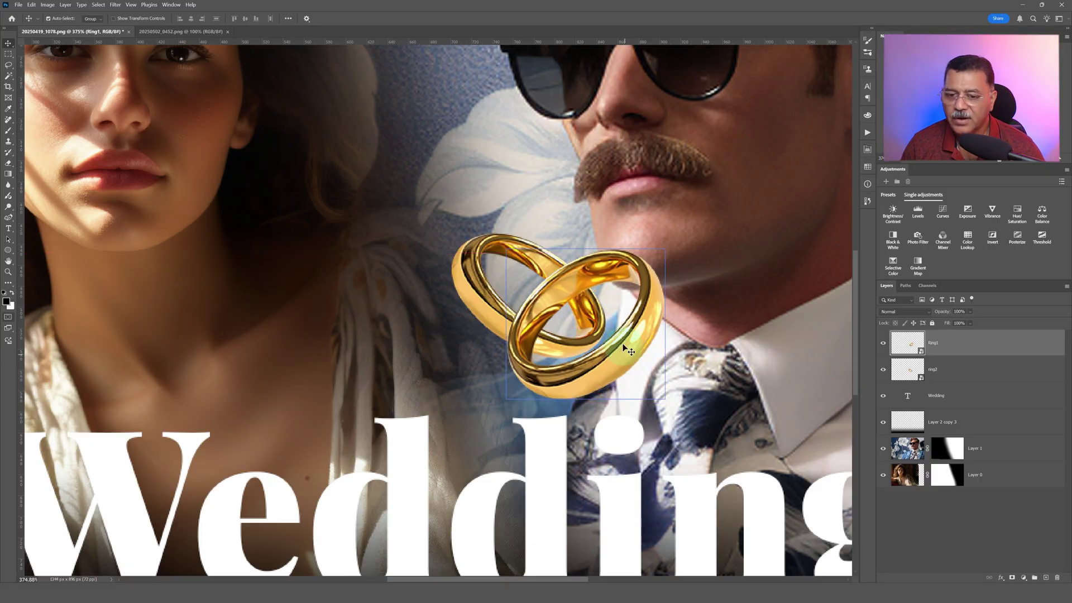
pyautogui.click(587, 314)
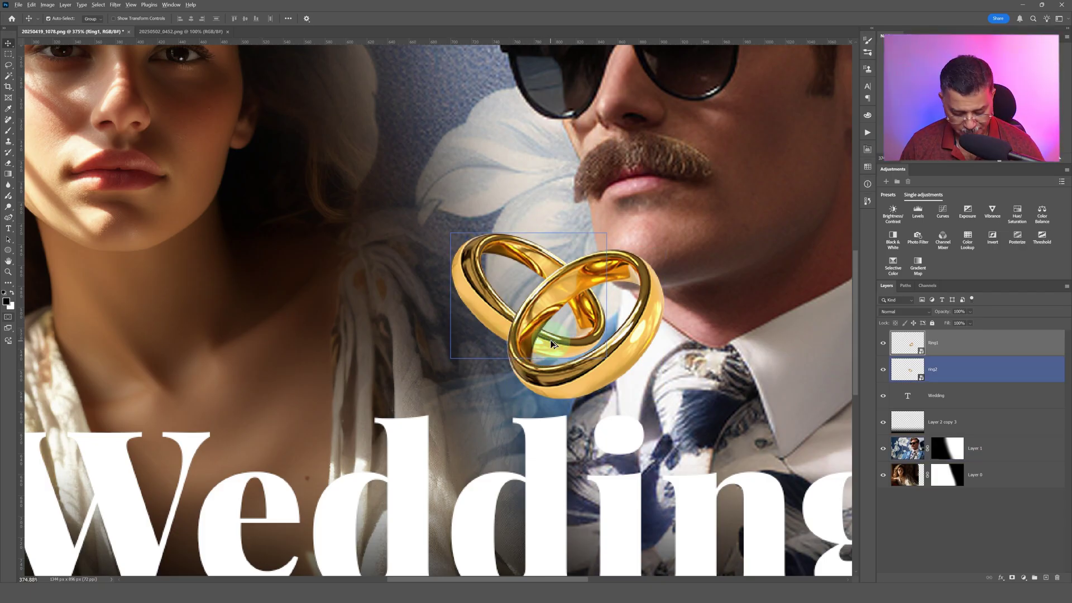
# - Inspect the ring overlap by toggling the Ring1 layer's visibility and showing it alone, and restore all layers
pyautogui.scroll(3, 551, 343)
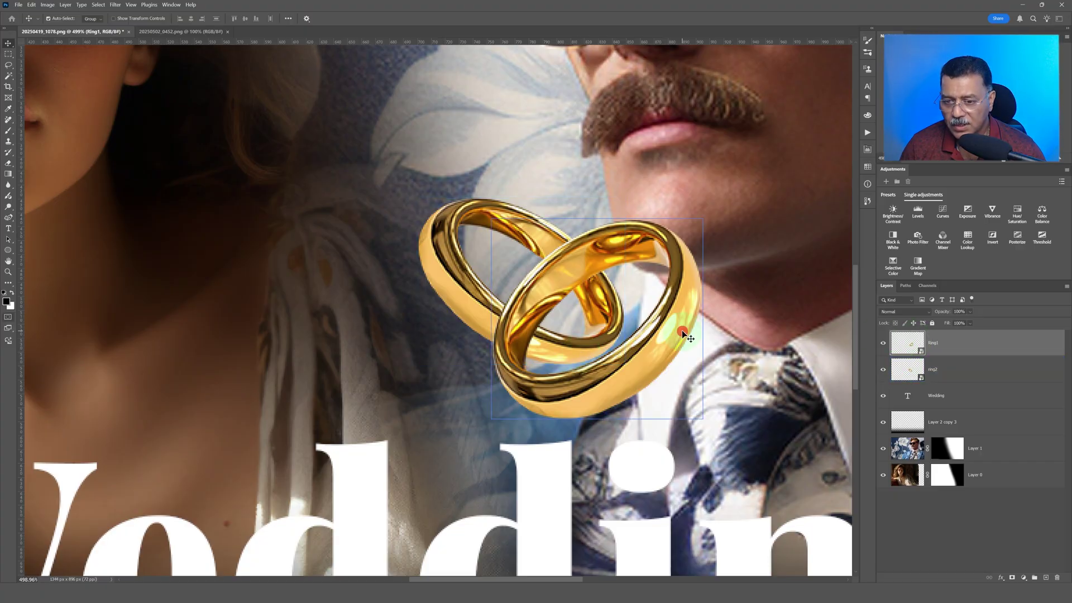
pyautogui.click(903, 345)
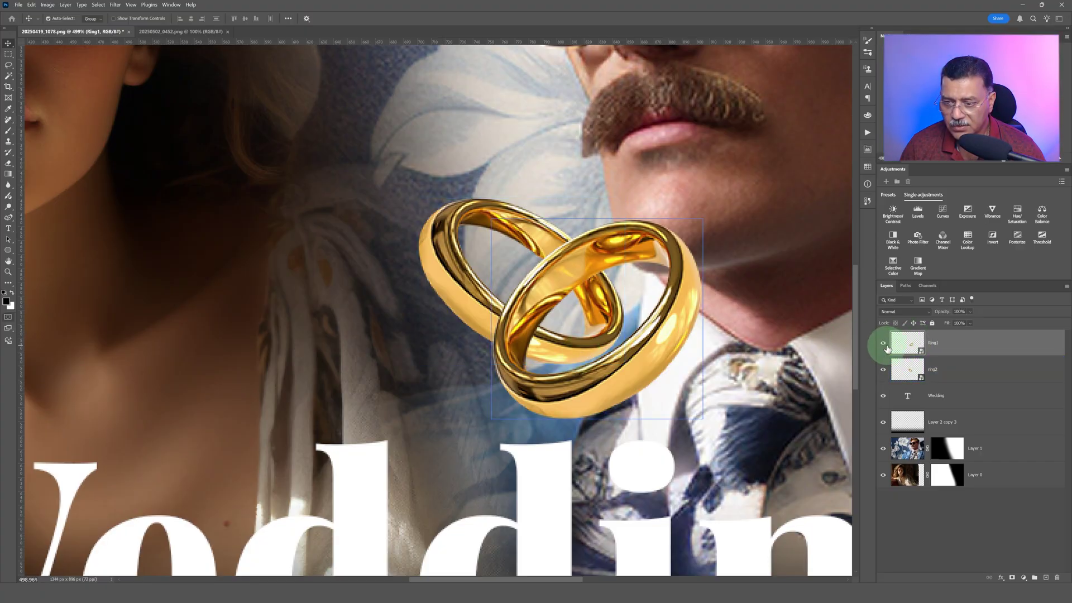
pyautogui.click(886, 346)
pyautogui.click(886, 347)
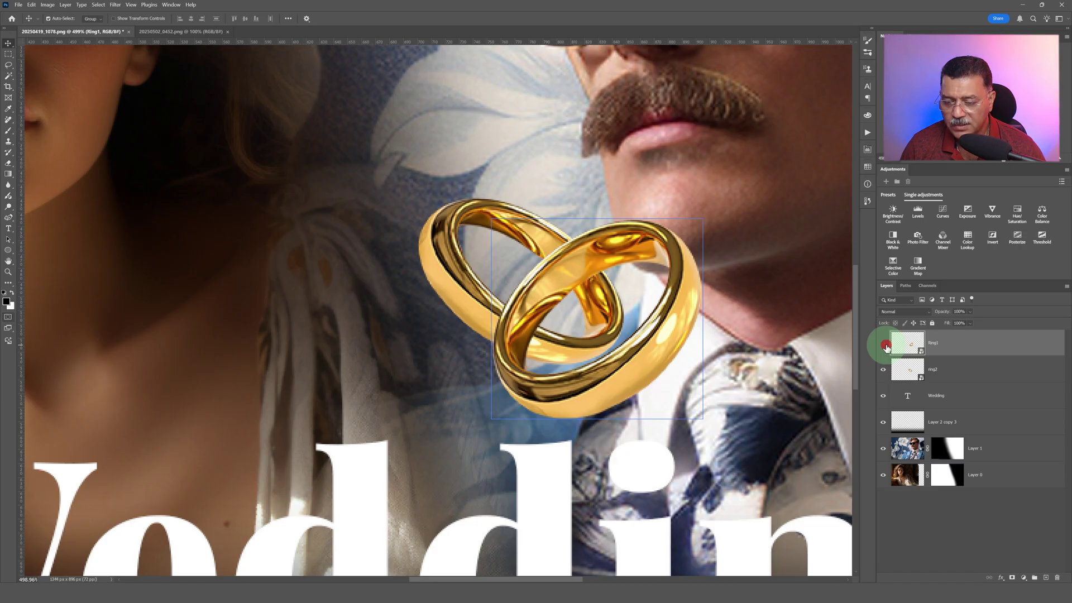
pyautogui.click(886, 346)
pyautogui.click(886, 346)
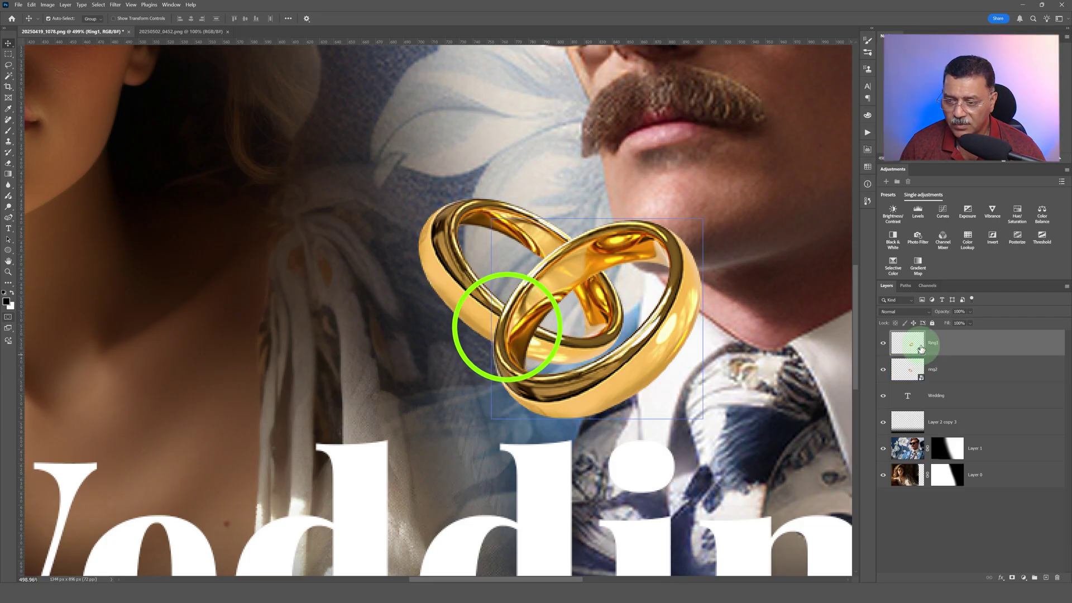
pyautogui.keyDown('alt'); pyautogui.click(883, 343); pyautogui.keyUp('alt')
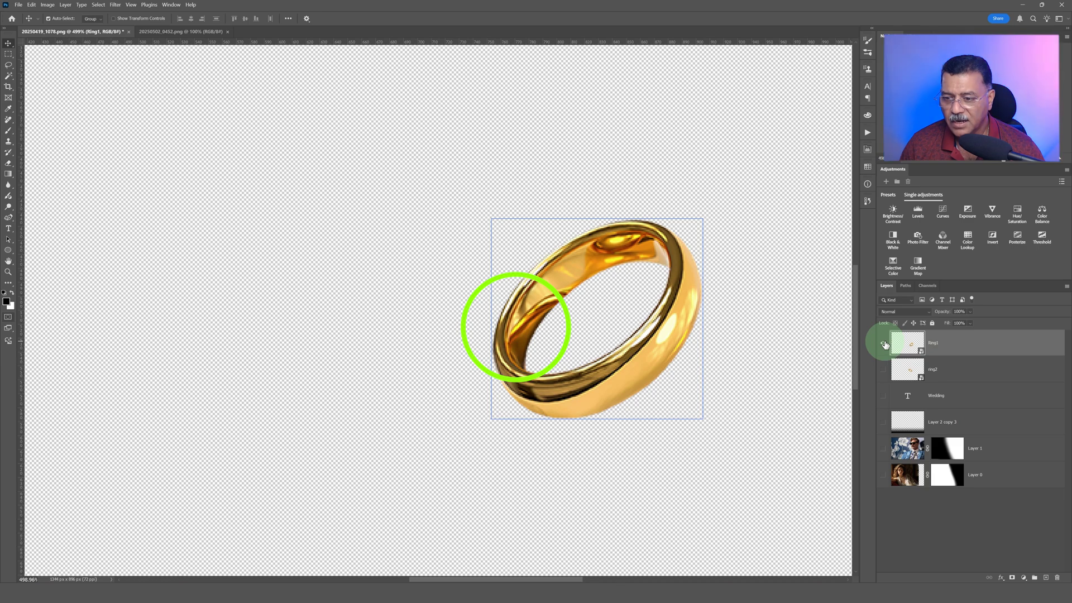
pyautogui.keyDown('alt'); pyautogui.click(883, 343); pyautogui.keyUp('alt')
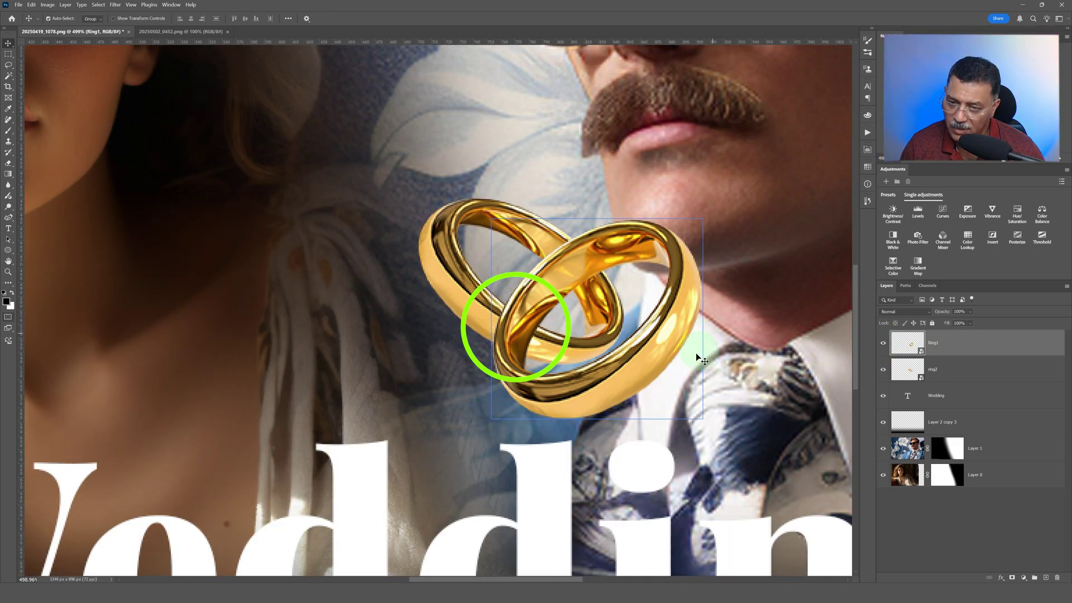
# - Add a white layer mask to the Ring1 layer and make that mask the active target
pyautogui.click(669, 370)
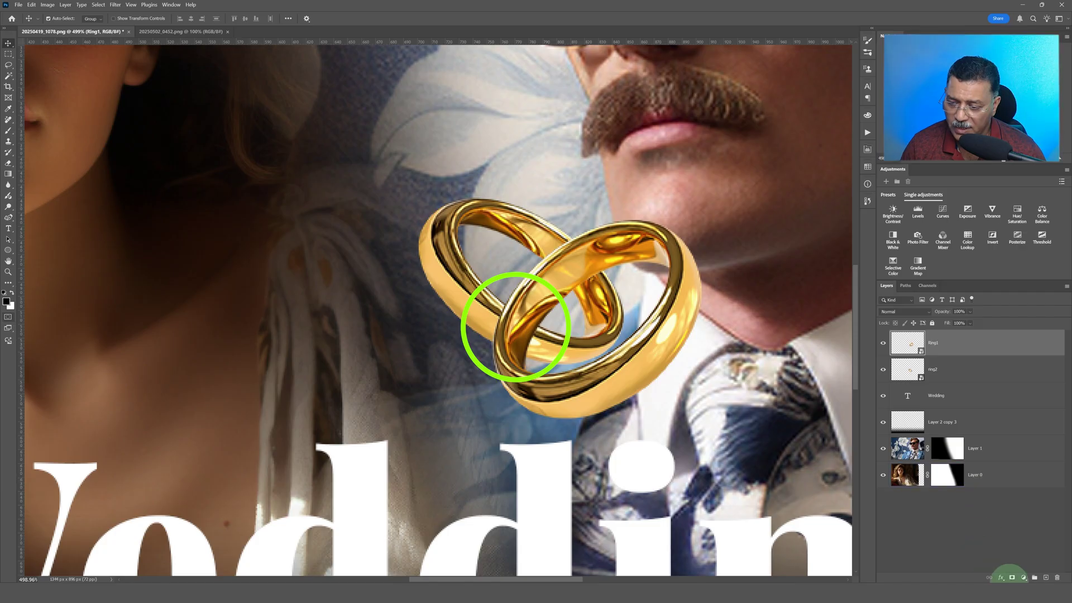
pyautogui.click(1013, 579)
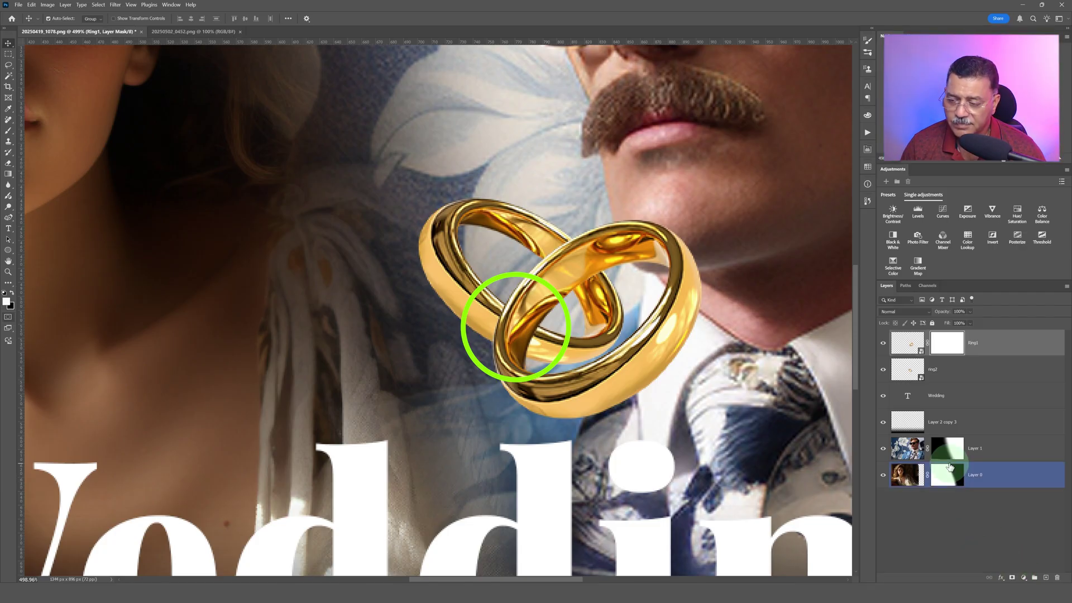
pyautogui.click(787, 431)
pyautogui.click(953, 349)
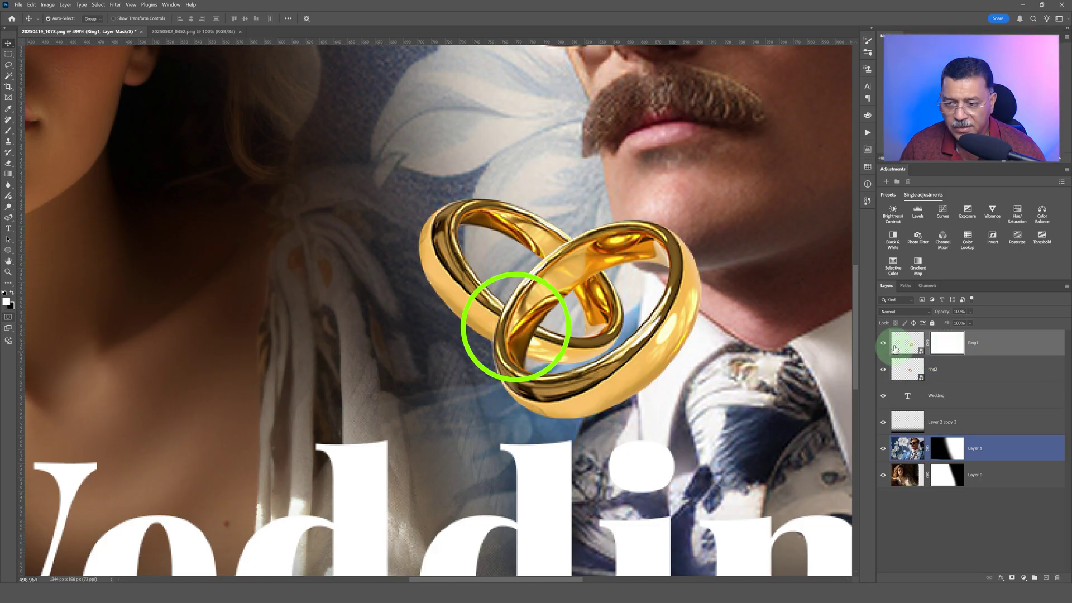
pyautogui.click(945, 348)
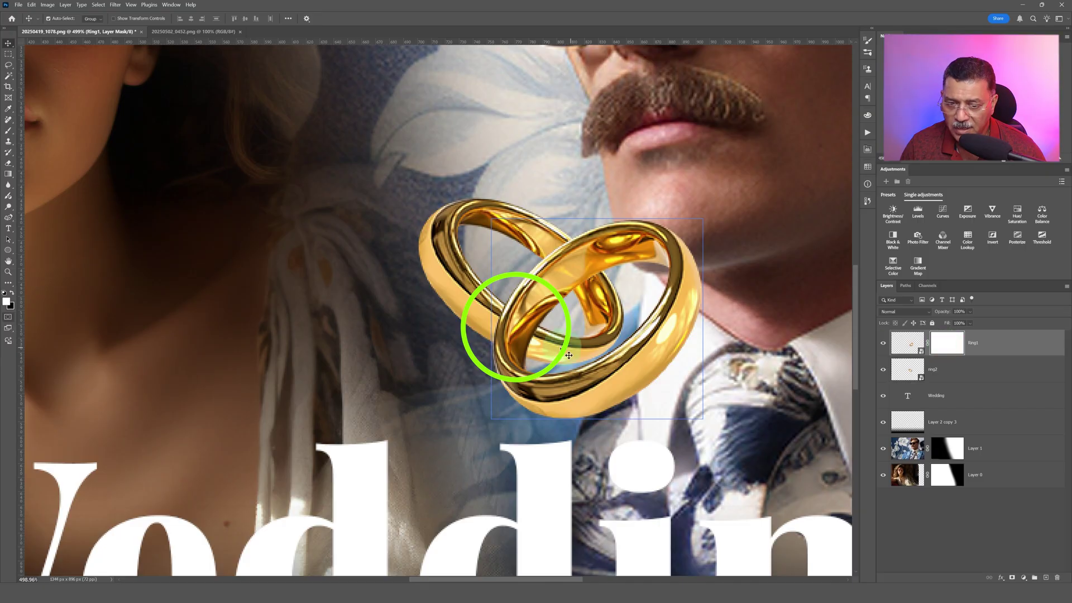
pyautogui.click(496, 316)
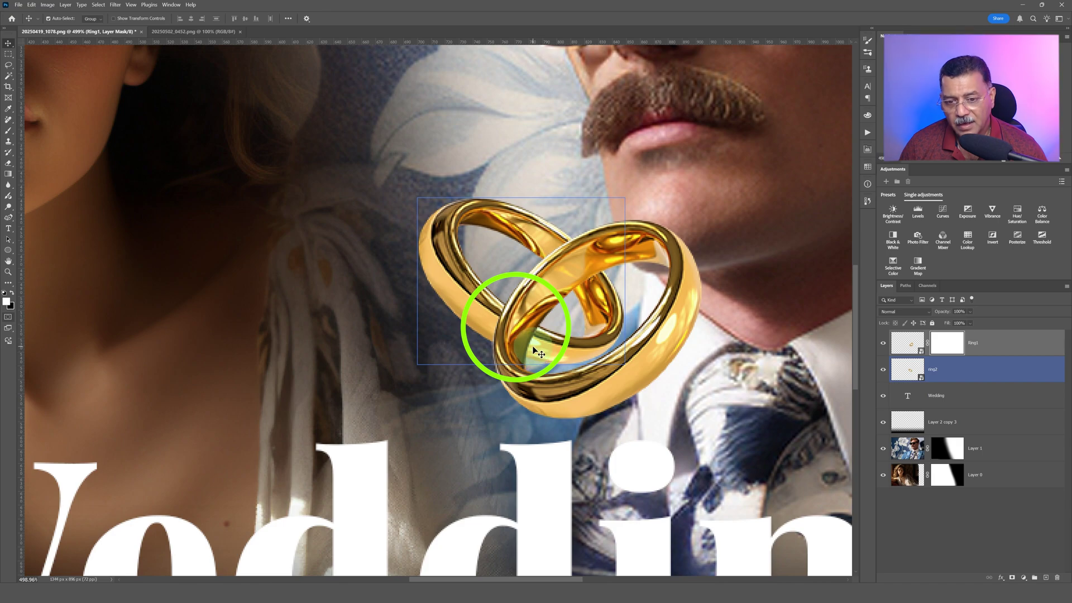
pyautogui.click(508, 313)
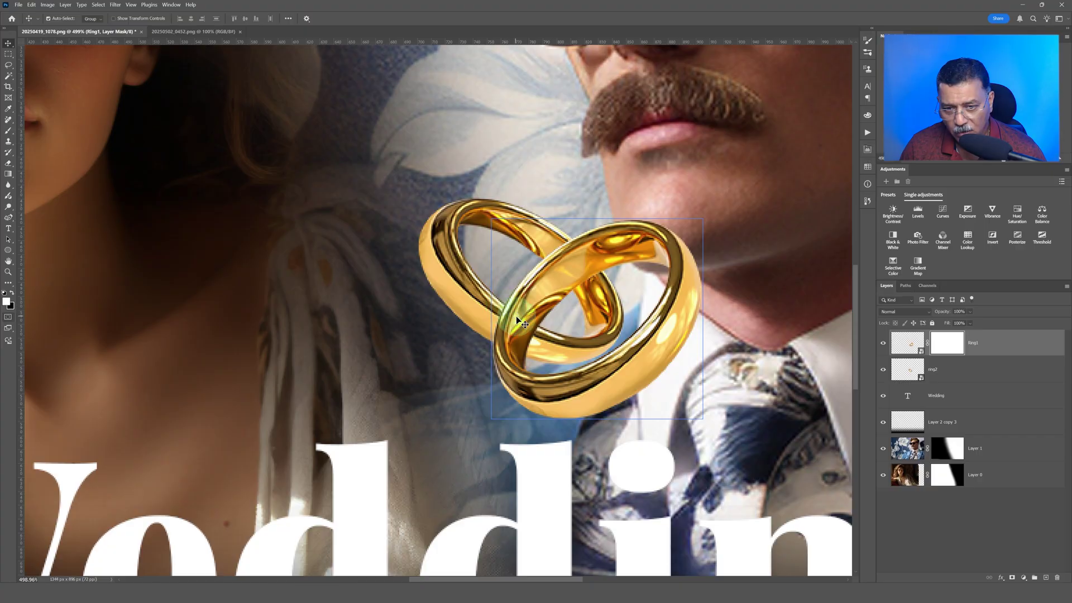
pyautogui.click(538, 332)
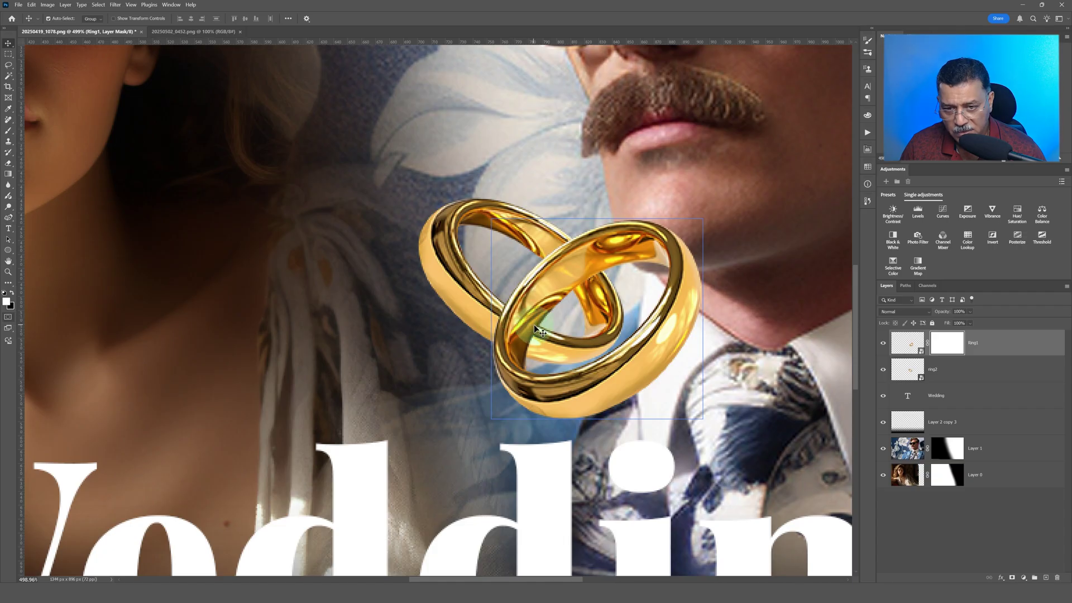
# - Load the ring2 layer's outline as a selection and preview it in Quick Mask mode
pyautogui.keyDown('ctrl'); pyautogui.click(914, 376); pyautogui.keyUp('ctrl')
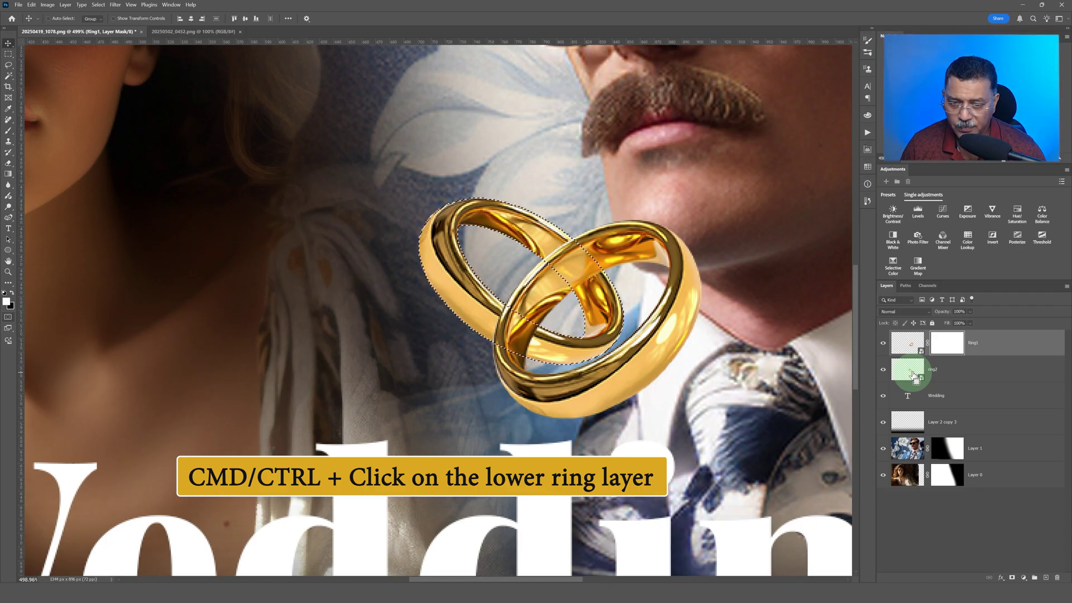
pyautogui.press('q')
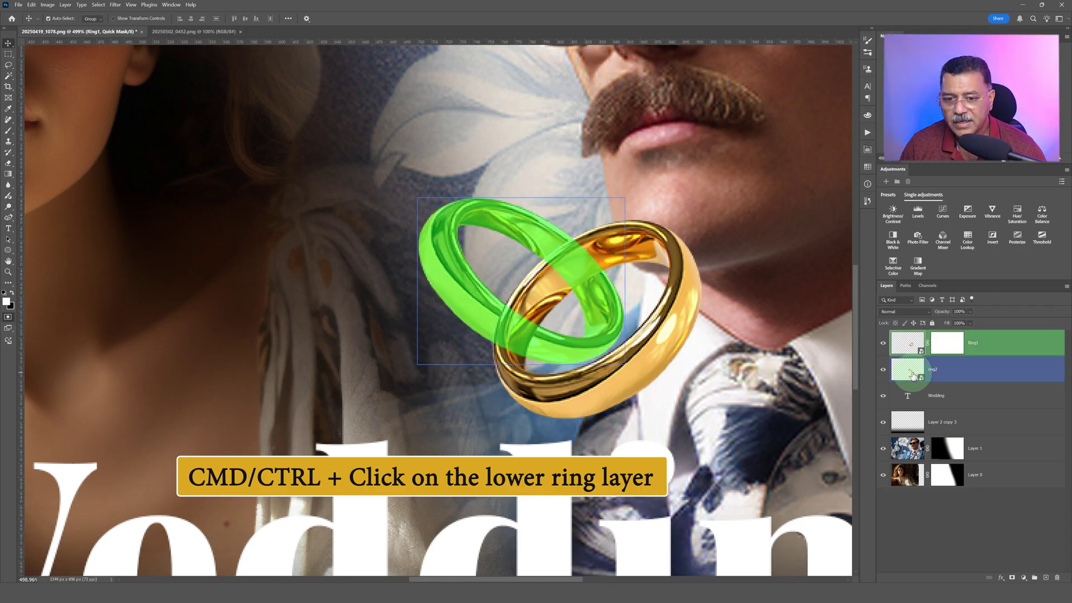
pyautogui.press('q')
pyautogui.click(574, 371)
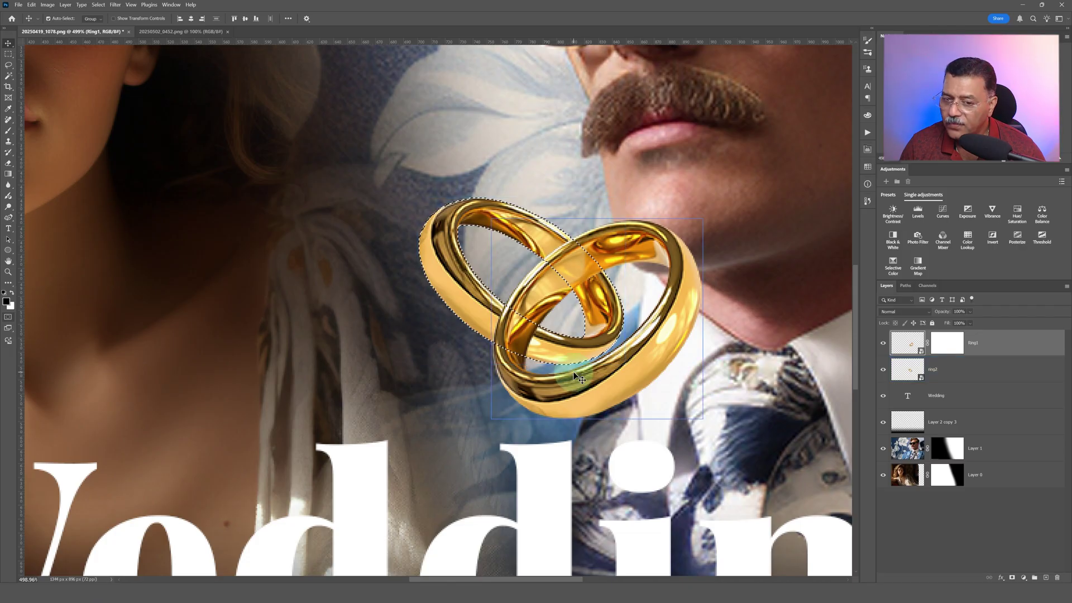
pyautogui.click(567, 358)
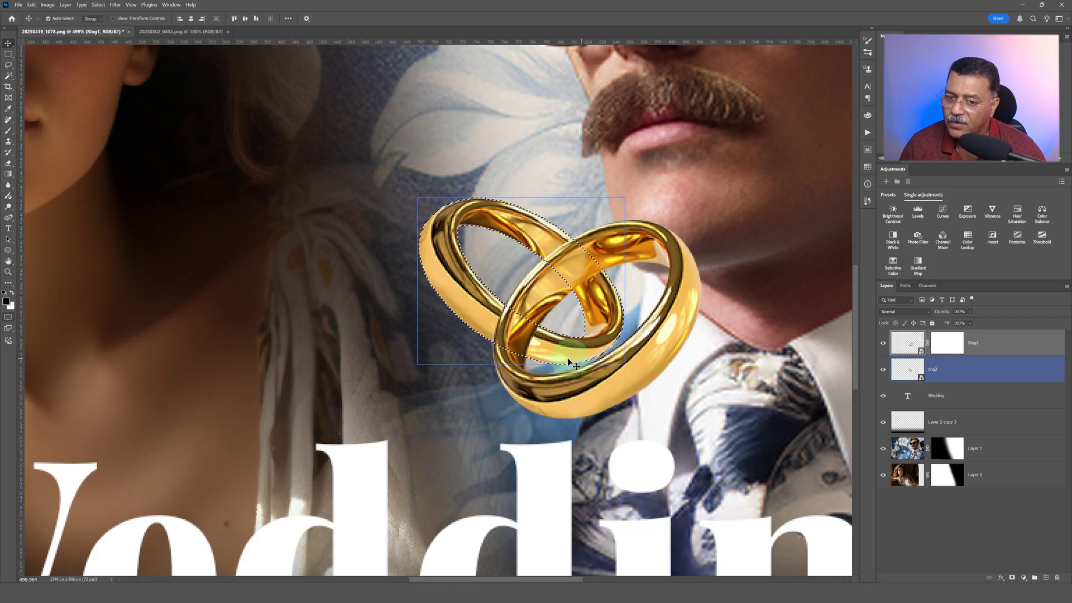
pyautogui.click(613, 363)
pyautogui.click(527, 325)
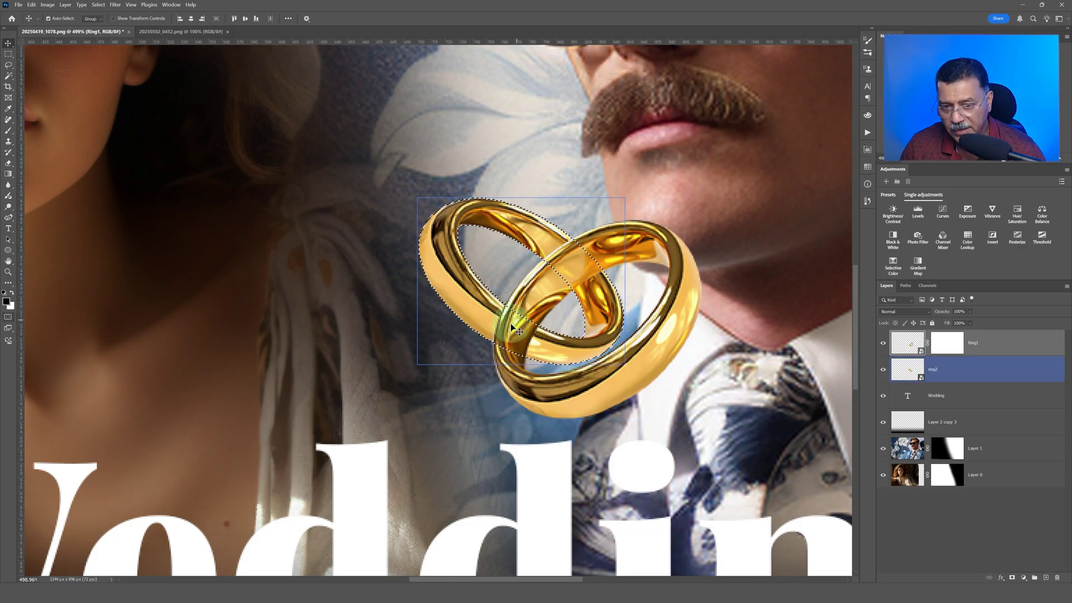
pyautogui.click(523, 327)
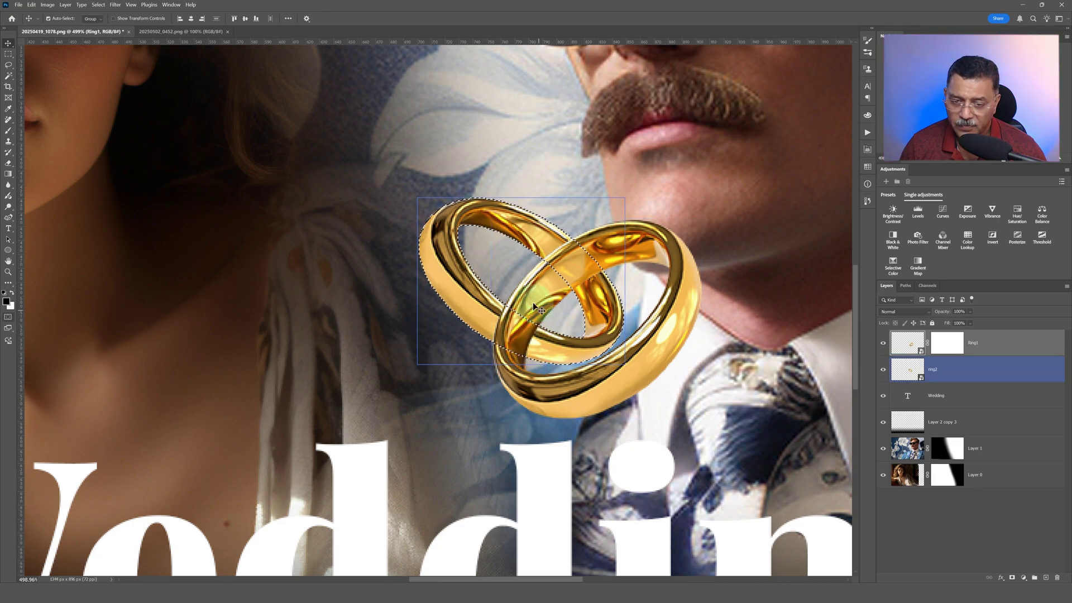
pyautogui.click(513, 350)
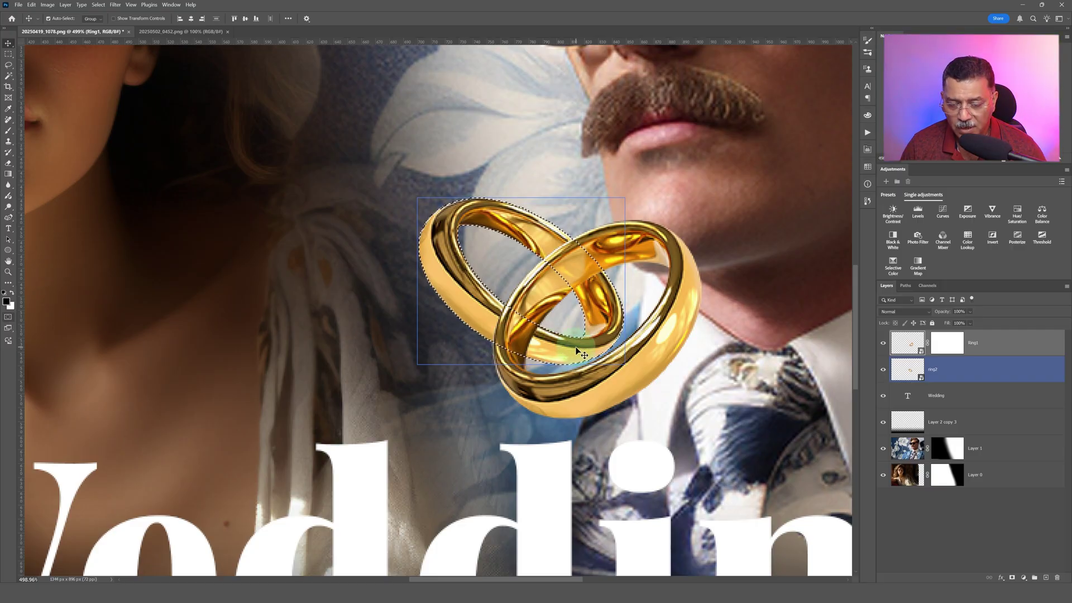
# - Make the Ring1 layer mask the active target and switch to the Brush tool with black as the painting colour
pyautogui.click(912, 347)
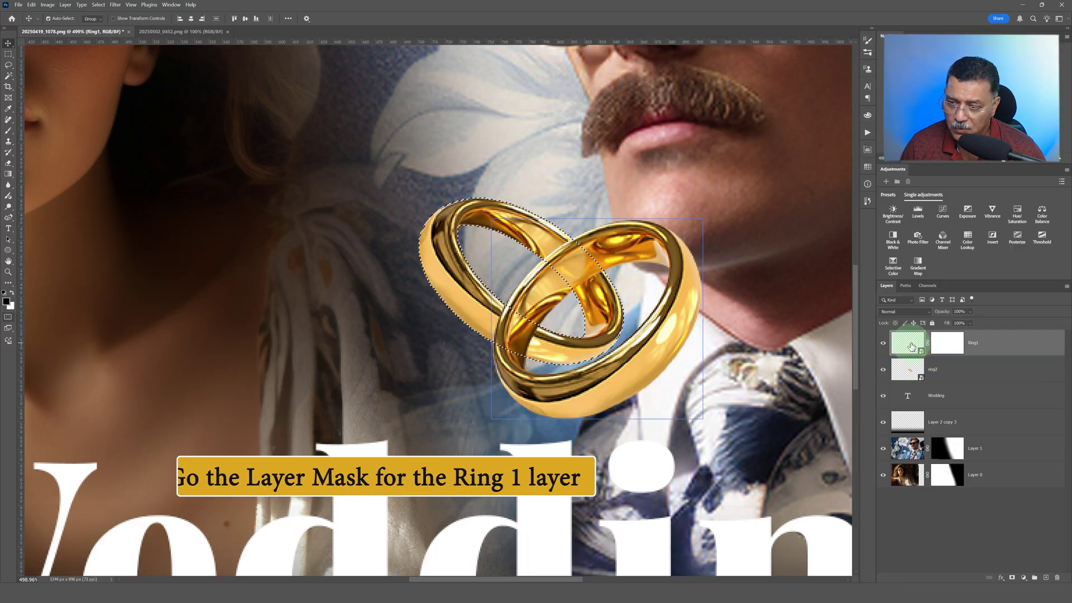
pyautogui.click(930, 349)
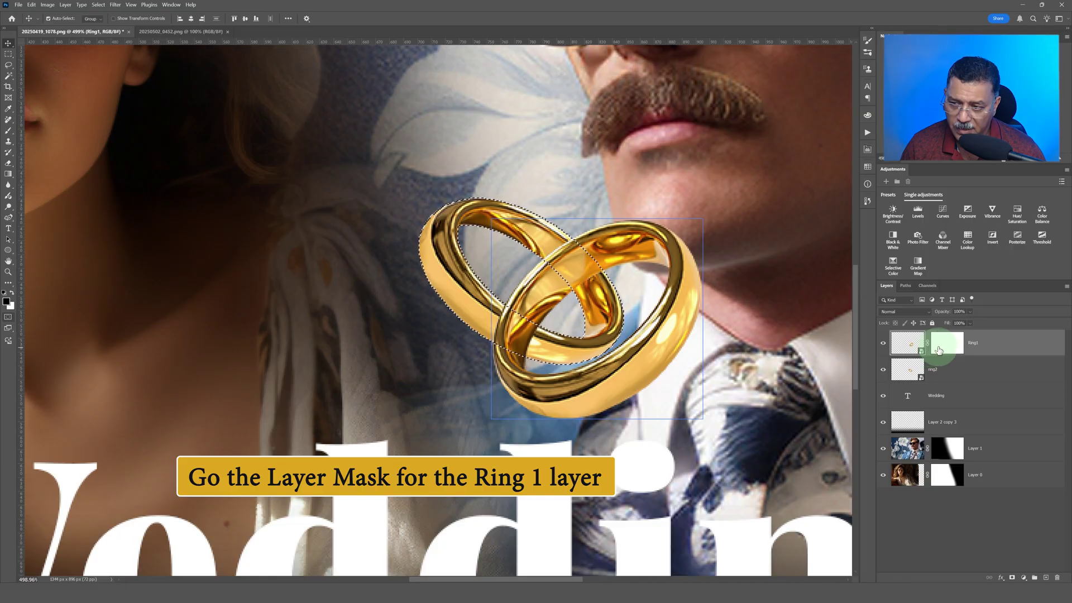
pyautogui.click(948, 345)
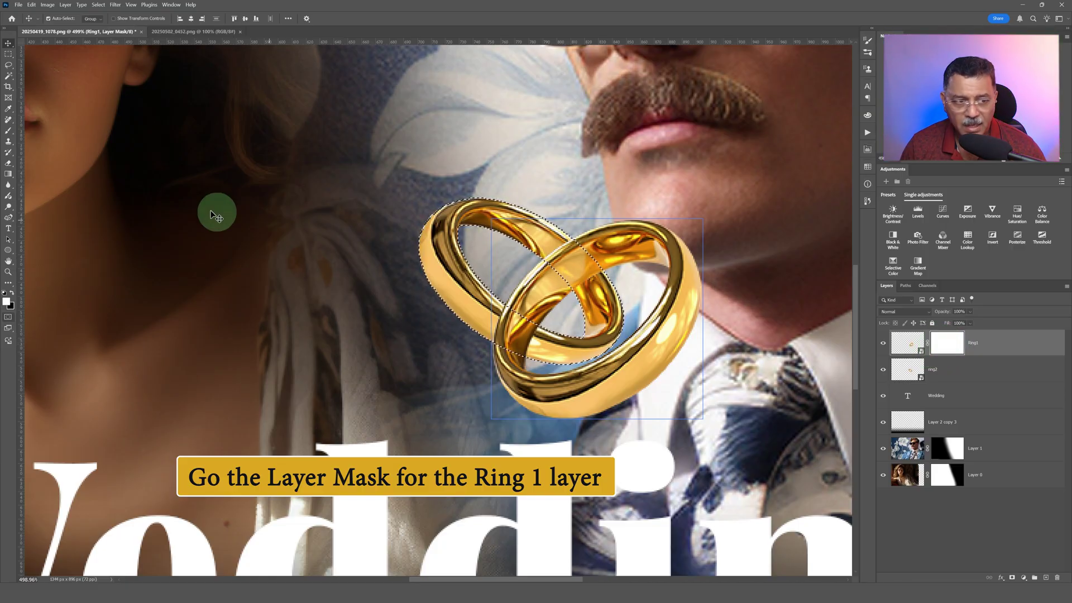
pyautogui.click(9, 130)
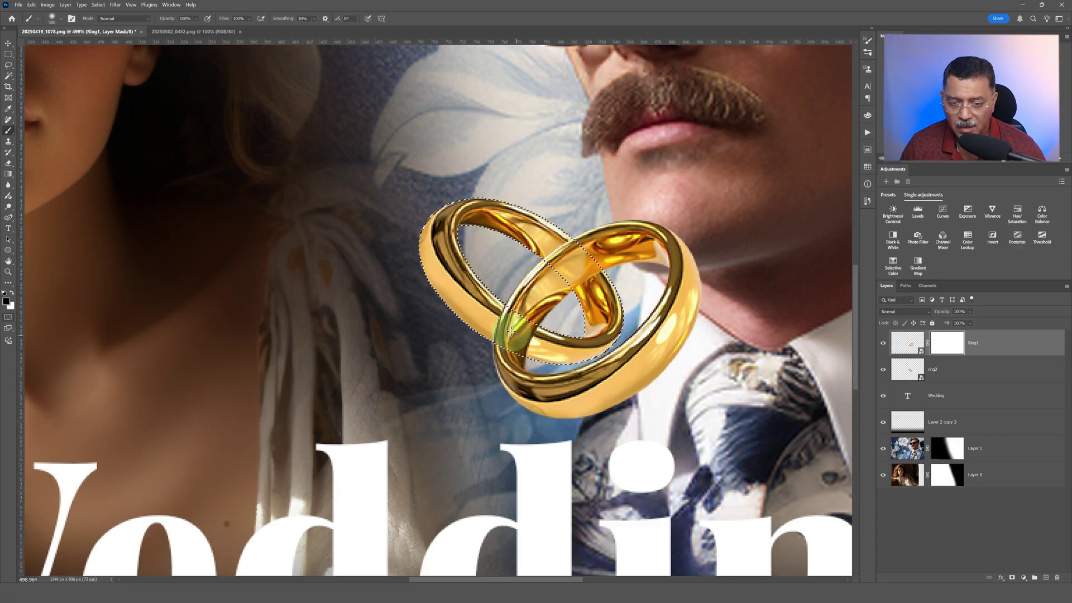
# - Adjust the brush size until the tip is only about as wide as the ring band at the lower-left crossing
pyautogui.press('[')
pyautogui.press('[')
pyautogui.press('[')
pyautogui.press('[')
pyautogui.press('[')
pyautogui.press('[')
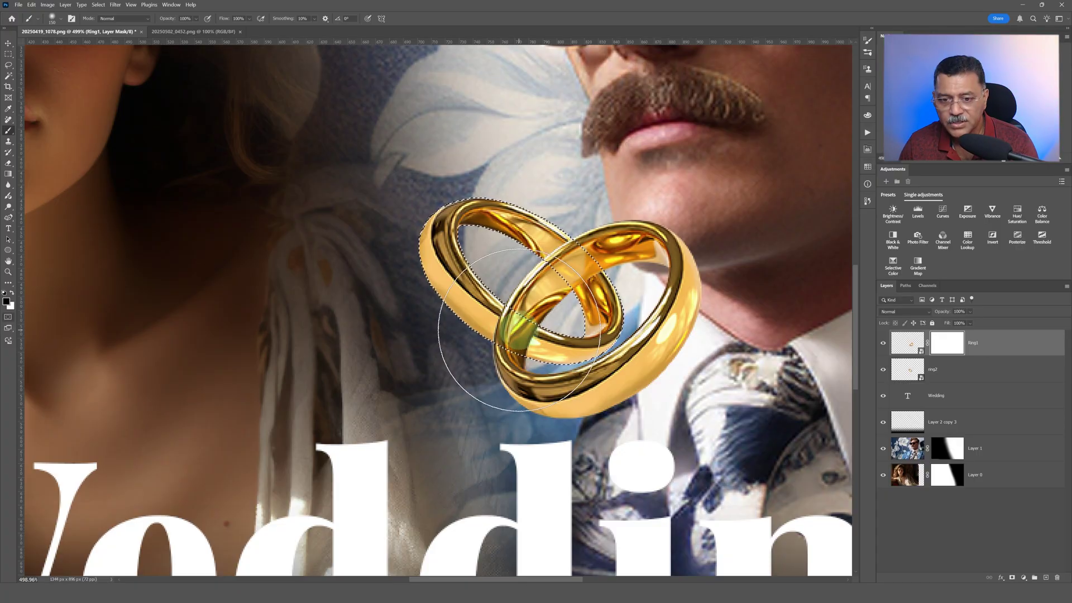
pyautogui.press('[')
pyautogui.press('[')
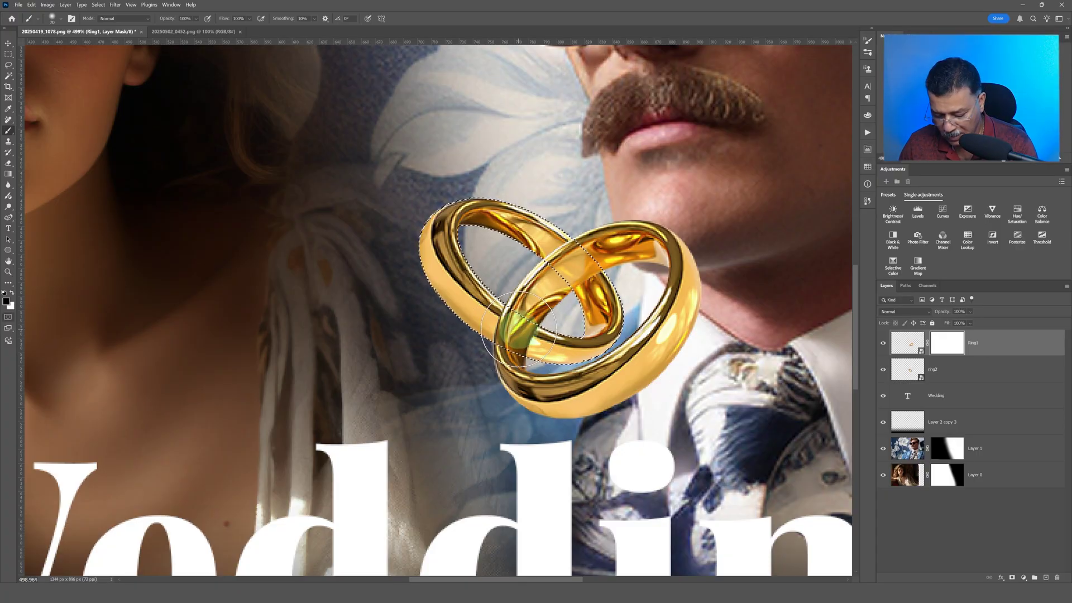
pyautogui.press(']')
pyautogui.press(']')
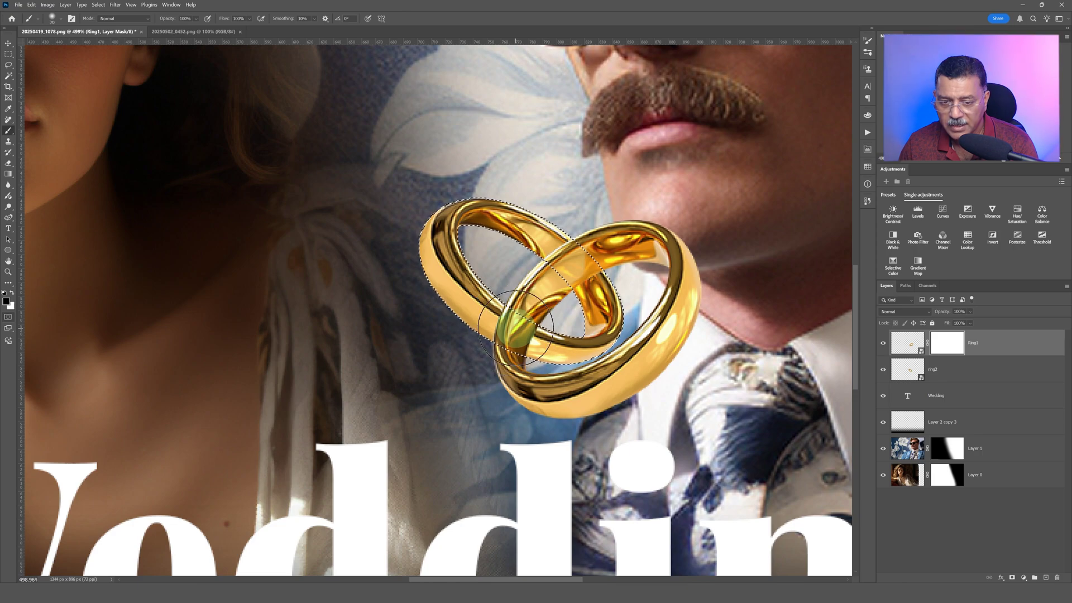
pyautogui.press('[')
pyautogui.press('[')
pyautogui.press('[')
pyautogui.press('[')
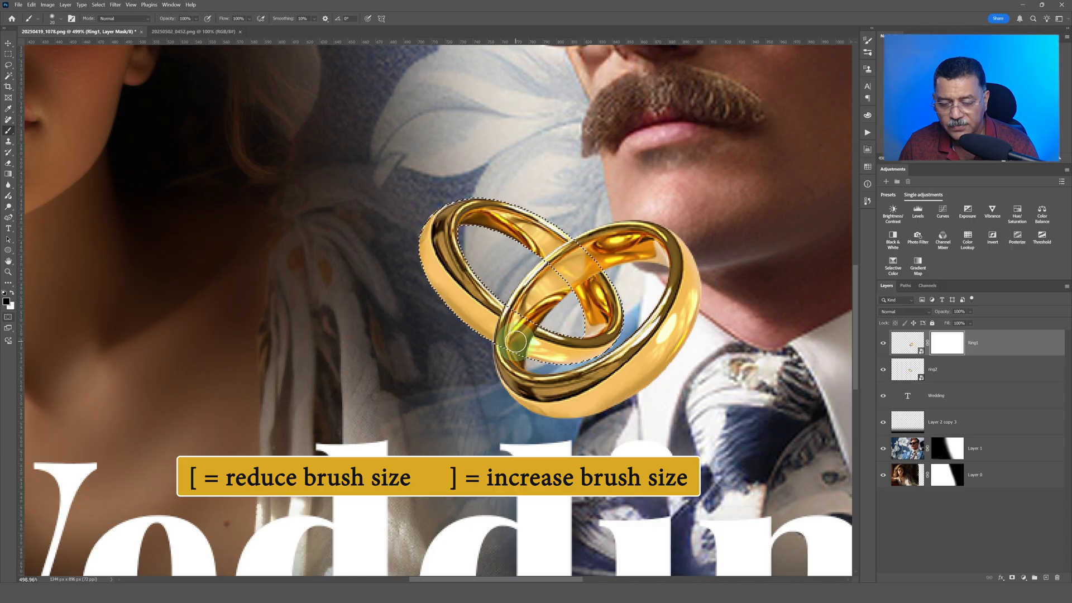
# - Preview the ring2 selection in Quick Mask mode around the lower-left crossing and return to the normal selection view
pyautogui.scroll(5, 515, 341)
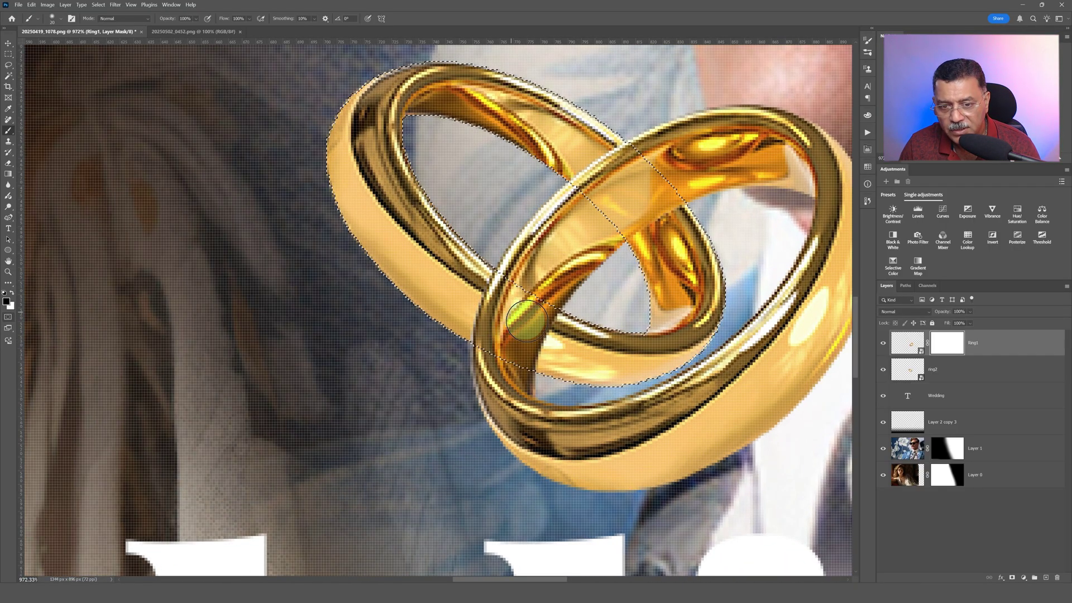
pyautogui.press('q')
pyautogui.press('x')
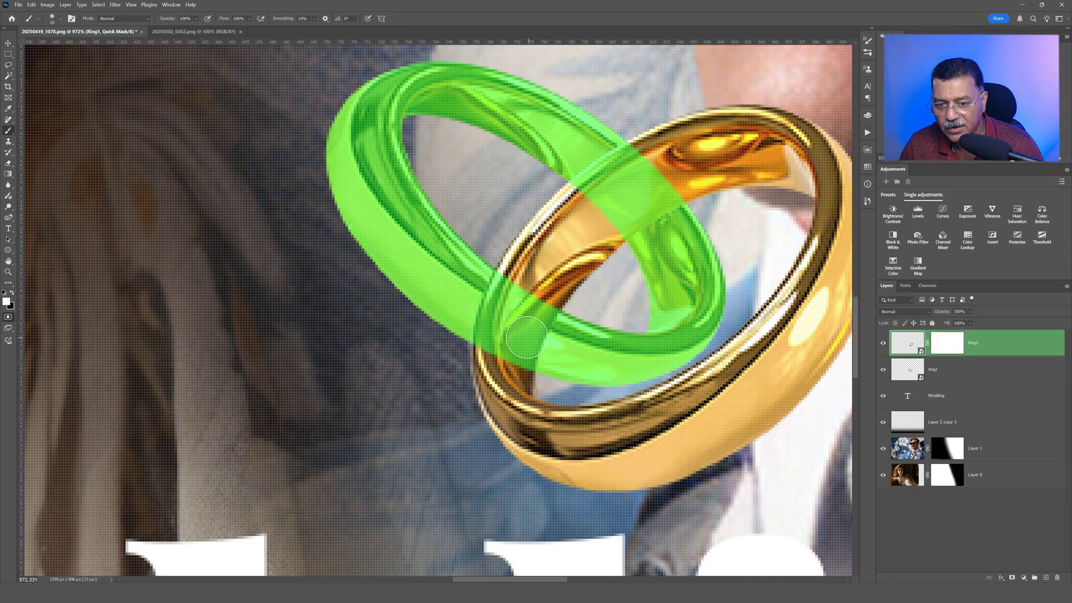
pyautogui.press('x')
pyautogui.press('q')
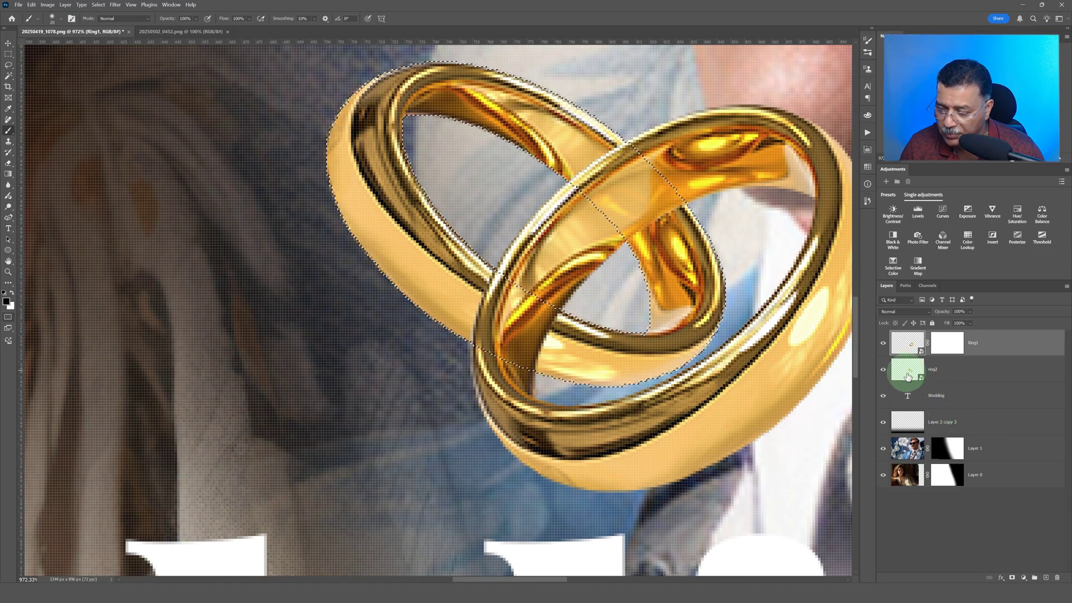
pyautogui.hotkey('ctrl', 'shift', 'alt', 'n')
pyautogui.moveTo(531, 309)
pyautogui.mouseDown()
pyautogui.moveTo(483, 284)
pyautogui.moveTo(506, 302)
pyautogui.mouseUp()
pyautogui.hotkey('ctrl', 'z')
pyautogui.hotkey('ctrl', 'z')
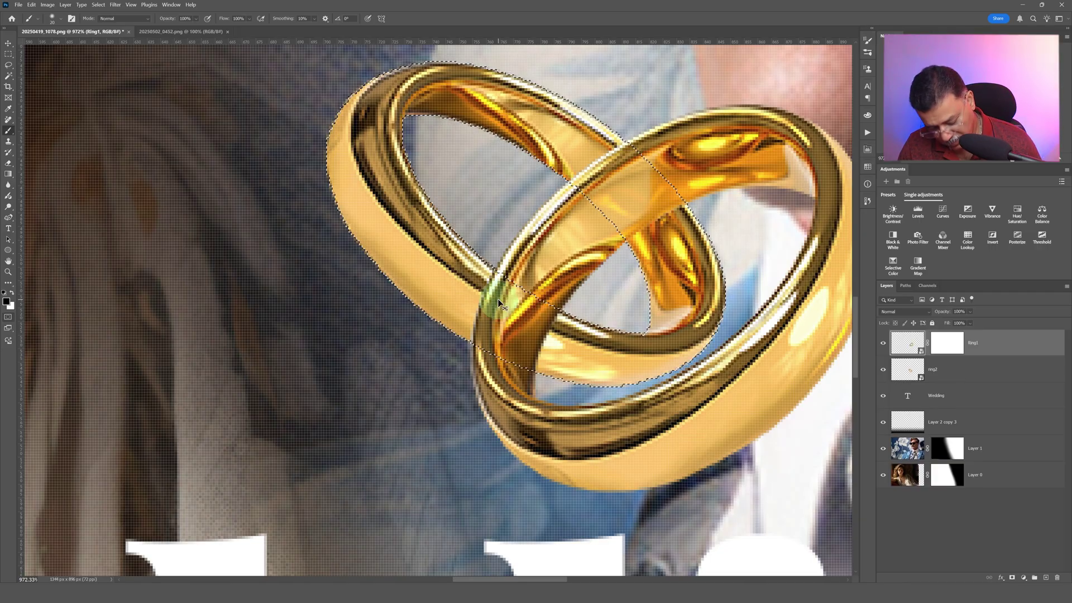
# - Paint black on the Ring1 layer mask inside the selection at the lower-left crossing so ring2 passes in front, and deselect
pyautogui.click(951, 352)
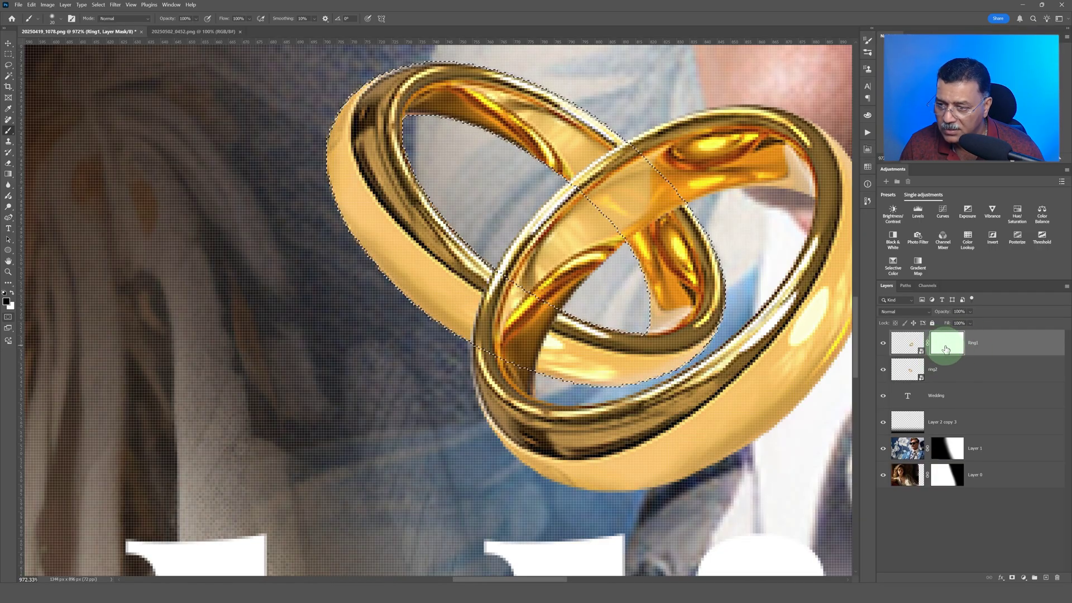
pyautogui.click(956, 347)
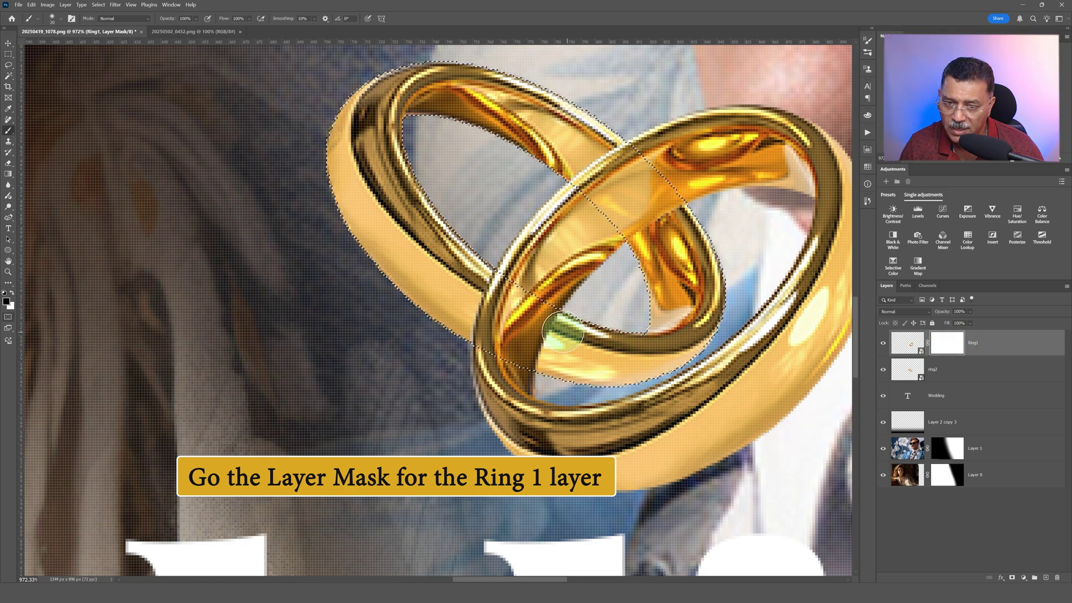
pyautogui.click(527, 318)
pyautogui.moveTo(528, 321)
pyautogui.mouseDown()
pyautogui.moveTo(490, 292)
pyautogui.moveTo(576, 345)
pyautogui.moveTo(471, 307)
pyautogui.moveTo(558, 363)
pyautogui.moveTo(507, 355)
pyautogui.moveTo(483, 327)
pyautogui.moveTo(513, 363)
pyautogui.moveTo(567, 373)
pyautogui.moveTo(477, 341)
pyautogui.moveTo(570, 361)
pyautogui.moveTo(490, 346)
pyautogui.moveTo(573, 343)
pyautogui.moveTo(475, 268)
pyautogui.moveTo(574, 350)
pyautogui.moveTo(471, 297)
pyautogui.moveTo(554, 326)
pyautogui.moveTo(452, 299)
pyautogui.moveTo(527, 337)
pyautogui.moveTo(495, 342)
pyautogui.moveTo(458, 300)
pyautogui.moveTo(589, 345)
pyautogui.moveTo(492, 341)
pyautogui.moveTo(544, 333)
pyautogui.moveTo(497, 261)
pyautogui.moveTo(572, 338)
pyautogui.moveTo(519, 328)
pyautogui.mouseUp()
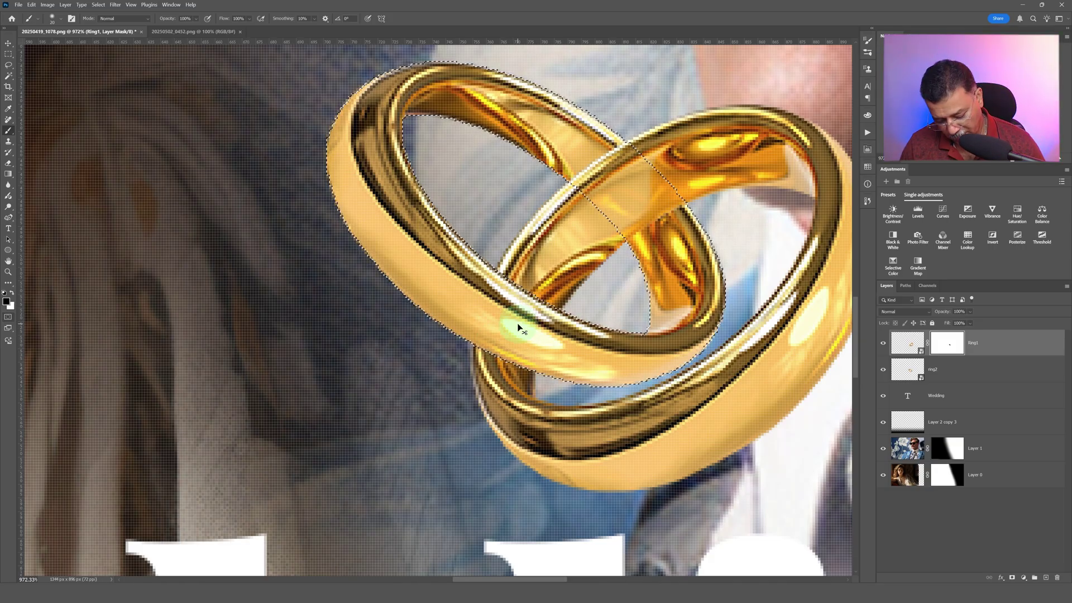
pyautogui.hotkey('ctrl', 'd')
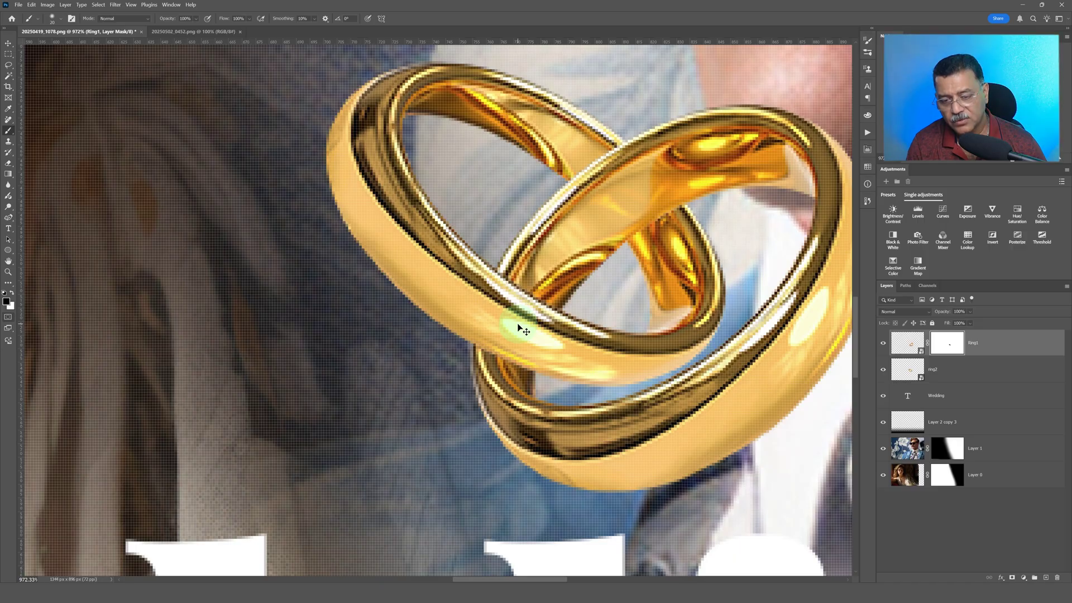
# - Examine the interlocked rings, viewing ring2 alone, the masked Ring1 alone, and the cut-out in the Ring1 mask
pyautogui.scroll(-10, 523, 319)
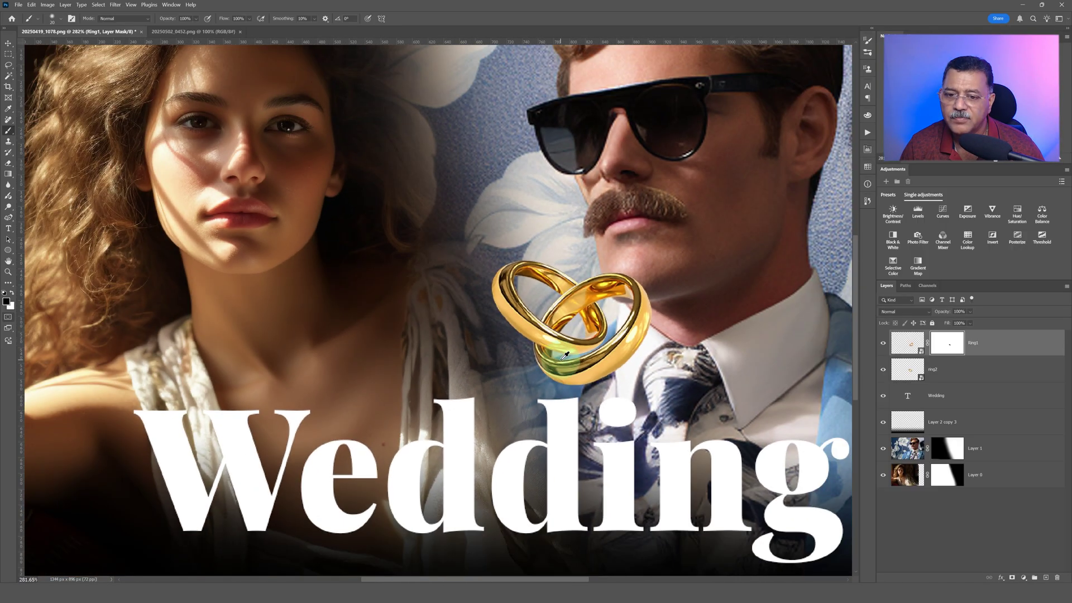
pyautogui.moveTo(565, 355)
pyautogui.mouseDown()
pyautogui.moveTo(633, 391)
pyautogui.moveTo(541, 349)
pyautogui.moveTo(571, 340)
pyautogui.moveTo(611, 351)
pyautogui.moveTo(562, 344)
pyautogui.moveTo(573, 337)
pyautogui.moveTo(830, 359)
pyautogui.mouseUp()
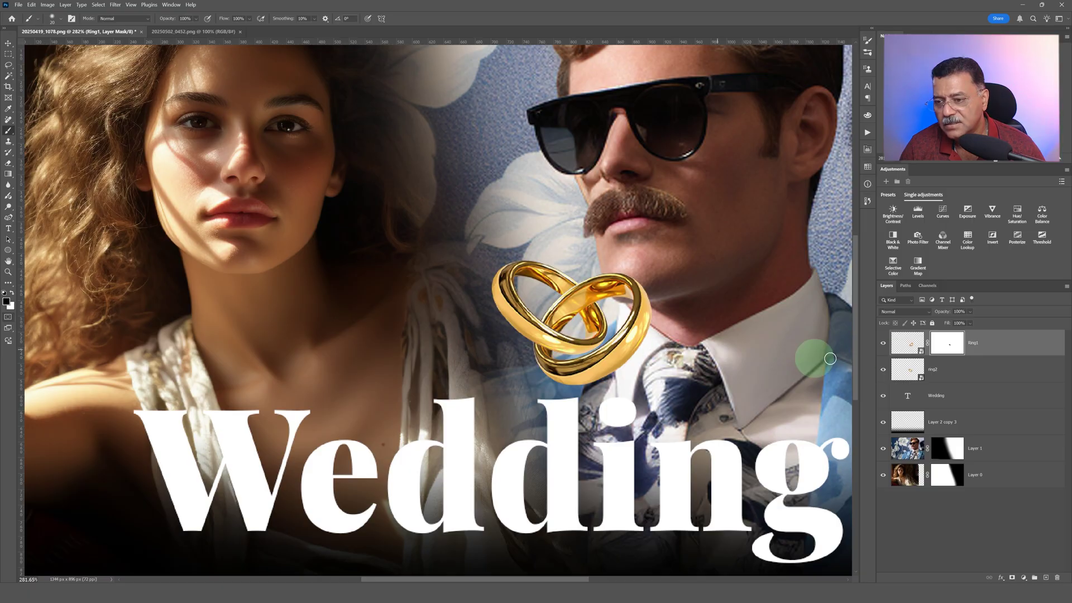
pyautogui.keyDown('alt'); pyautogui.click(883, 372); pyautogui.keyUp('alt')
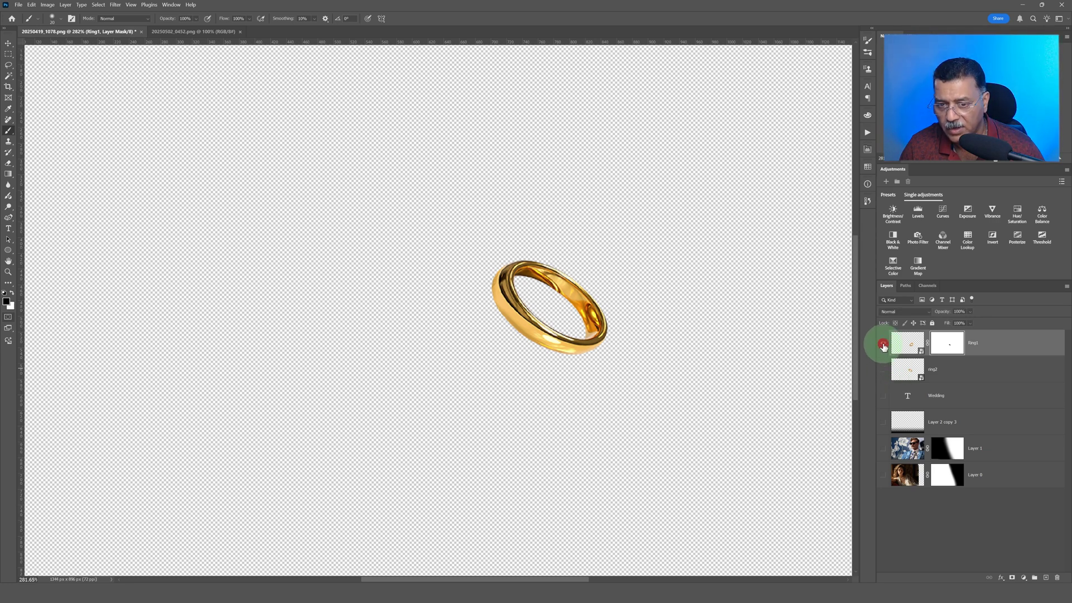
pyautogui.keyDown('alt'); pyautogui.click(883, 344); pyautogui.keyUp('alt')
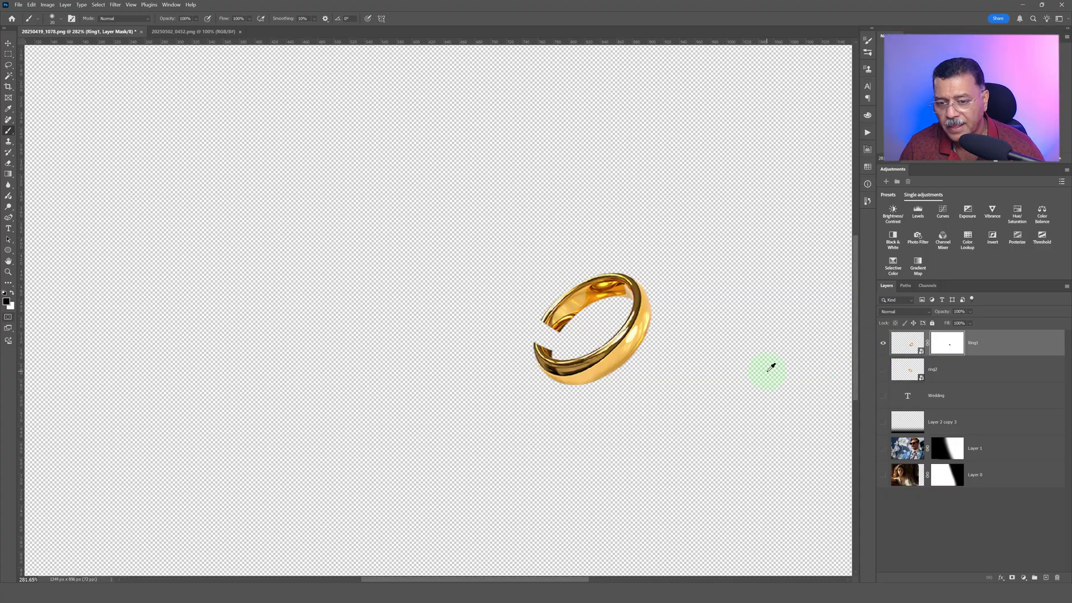
pyautogui.keyDown('alt'); pyautogui.click(950, 350); pyautogui.keyUp('alt')
pyautogui.keyDown('alt'); pyautogui.click(951, 350); pyautogui.keyUp('alt')
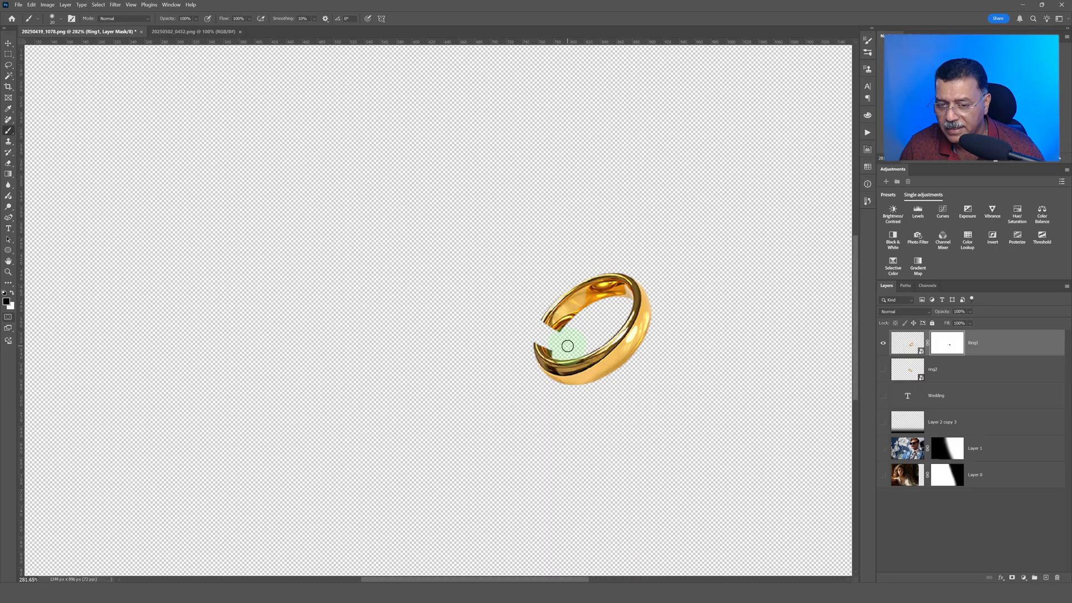
pyautogui.click(892, 374)
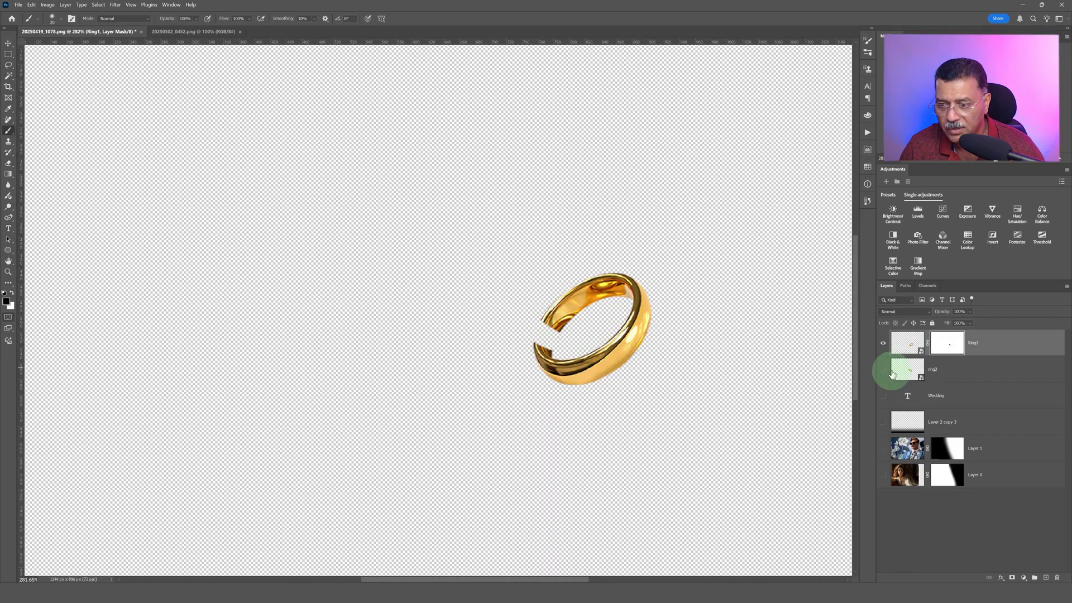
# - Show the ring2, Wedding, Layer 2 copy 3, Layer 1 and Layer 0 layers again and fit the composite to the window
pyautogui.click(883, 370)
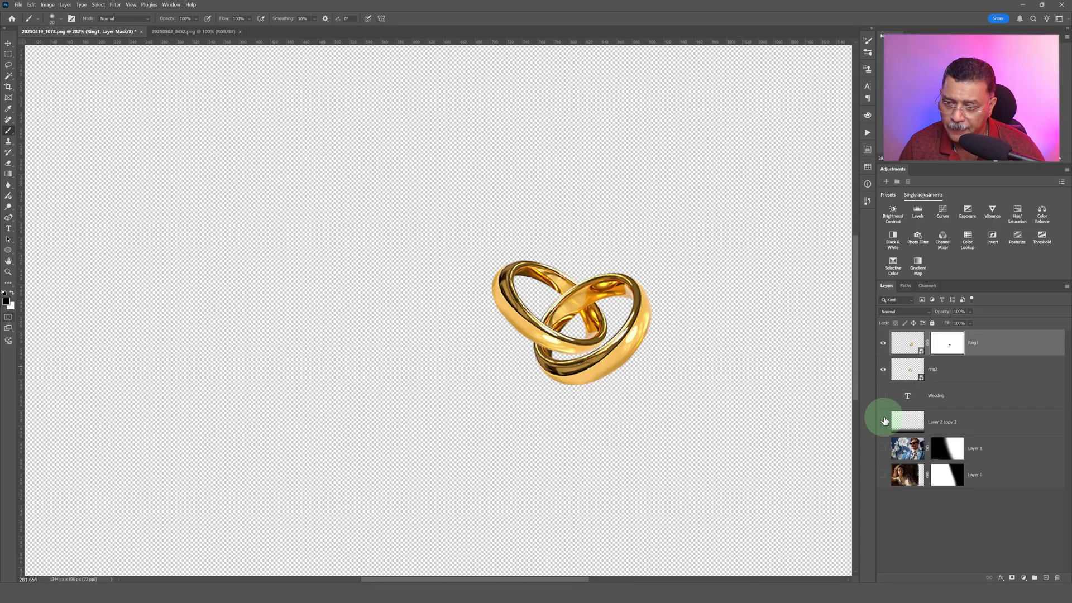
pyautogui.click(883, 396)
pyautogui.click(883, 423)
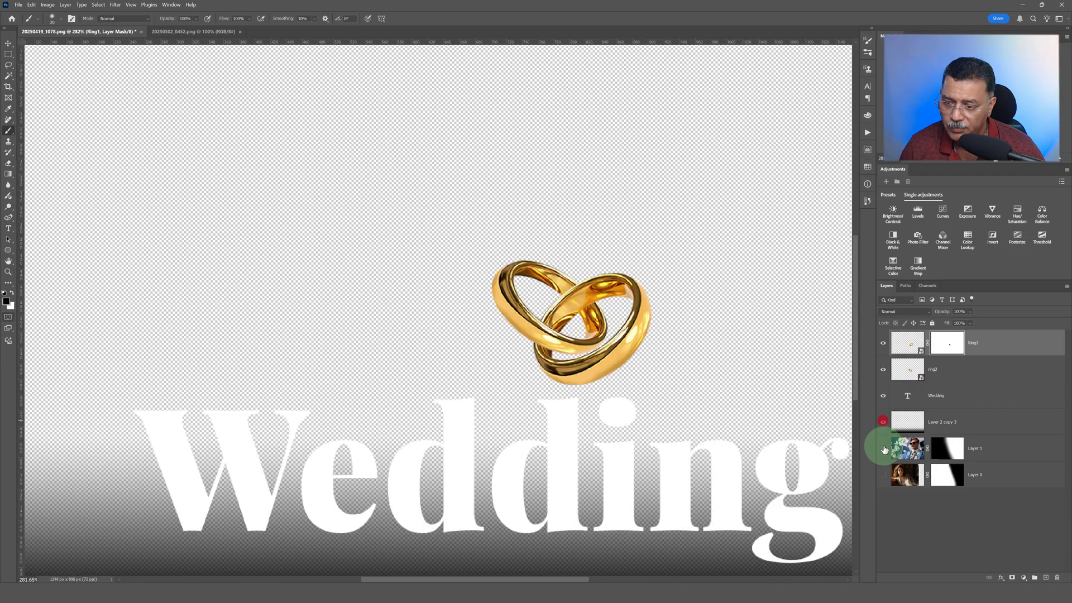
pyautogui.click(883, 448)
pyautogui.click(883, 474)
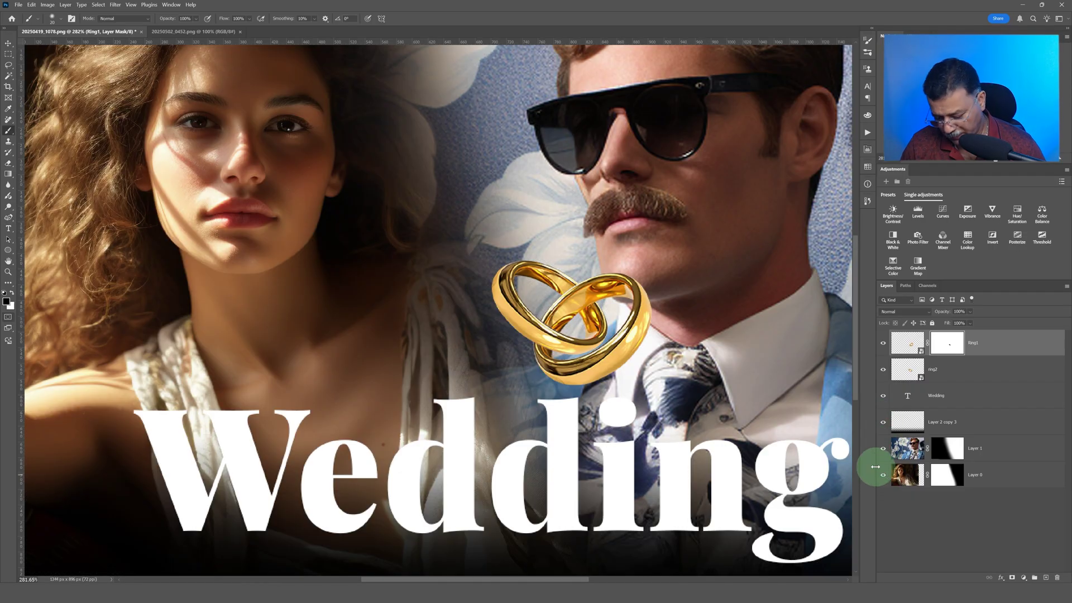
pyautogui.hotkey('ctrl', '0')
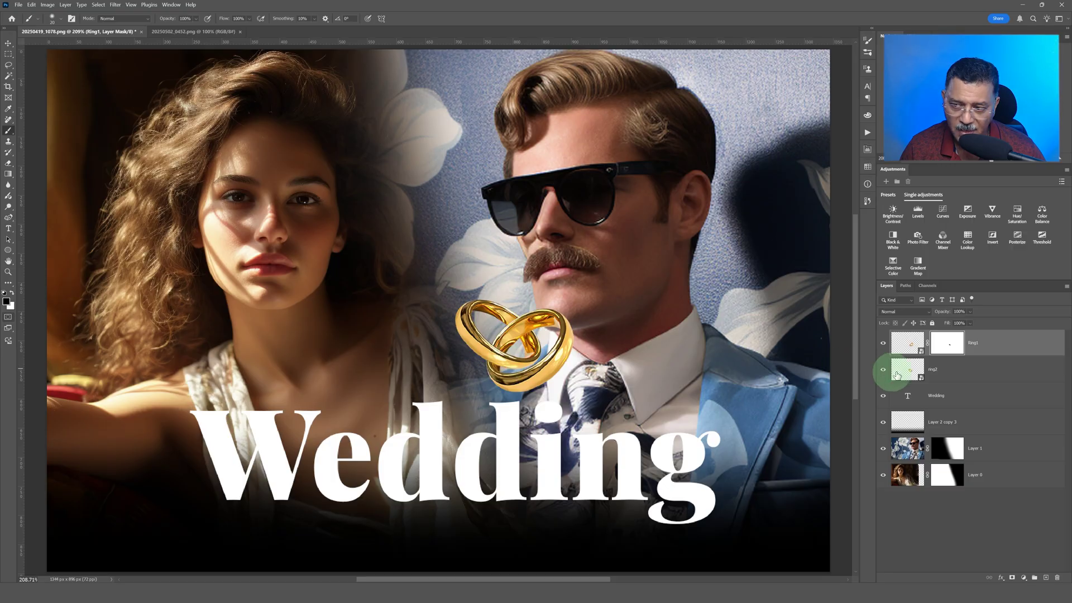
# - Group the Ring1 and ring2 layers together and name the group "rings"
pyautogui.click(908, 343)
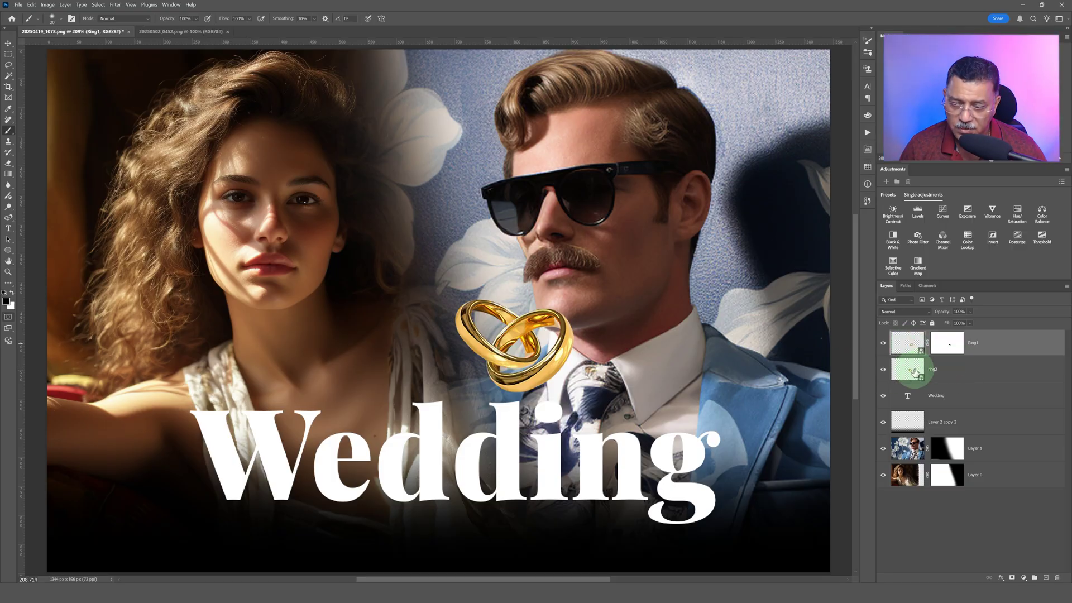
pyautogui.click(969, 364)
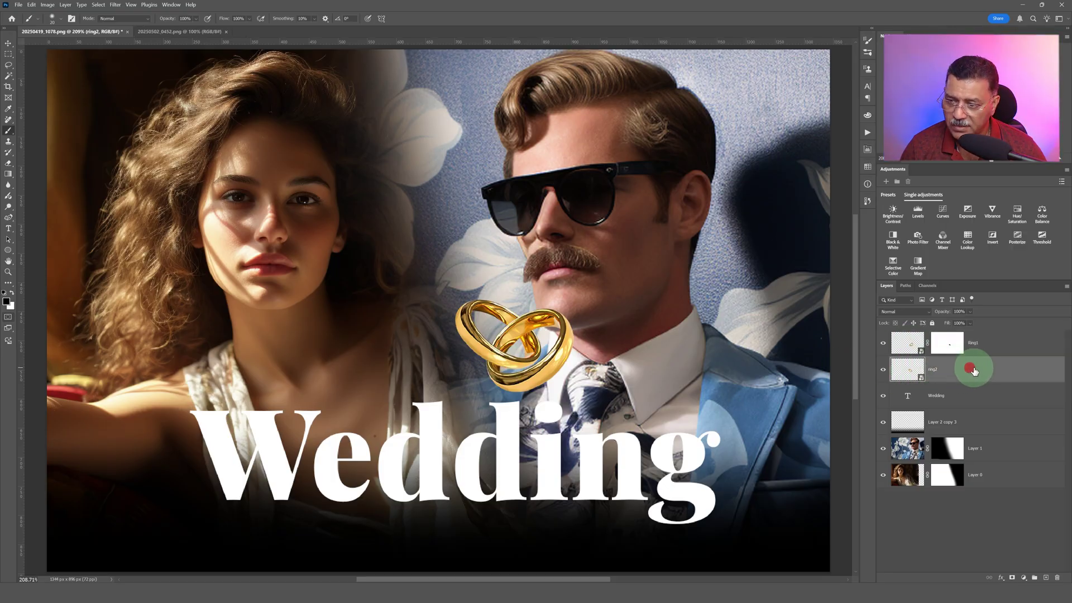
pyautogui.keyDown('shift'); pyautogui.click(995, 345); pyautogui.keyUp('shift')
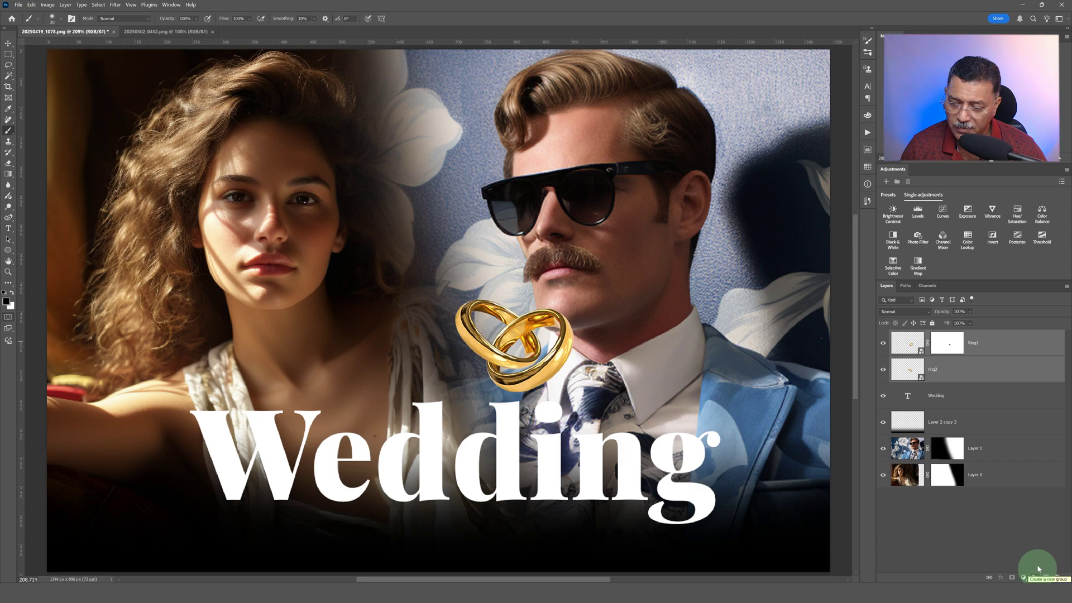
pyautogui.moveTo(1015, 368); pyautogui.dragTo(1038, 580)
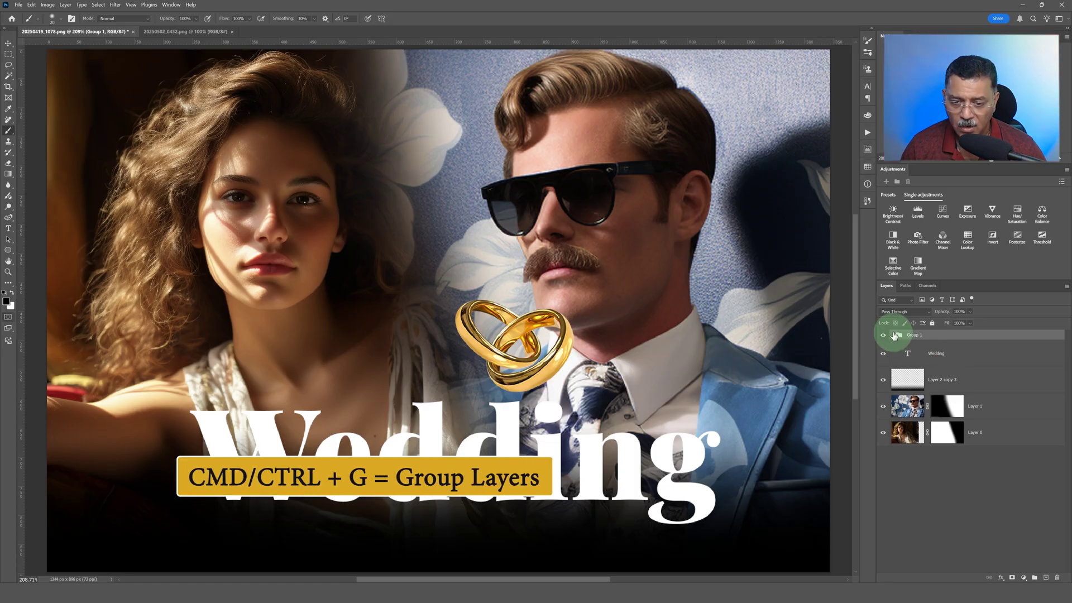
pyautogui.doubleClick(915, 335)
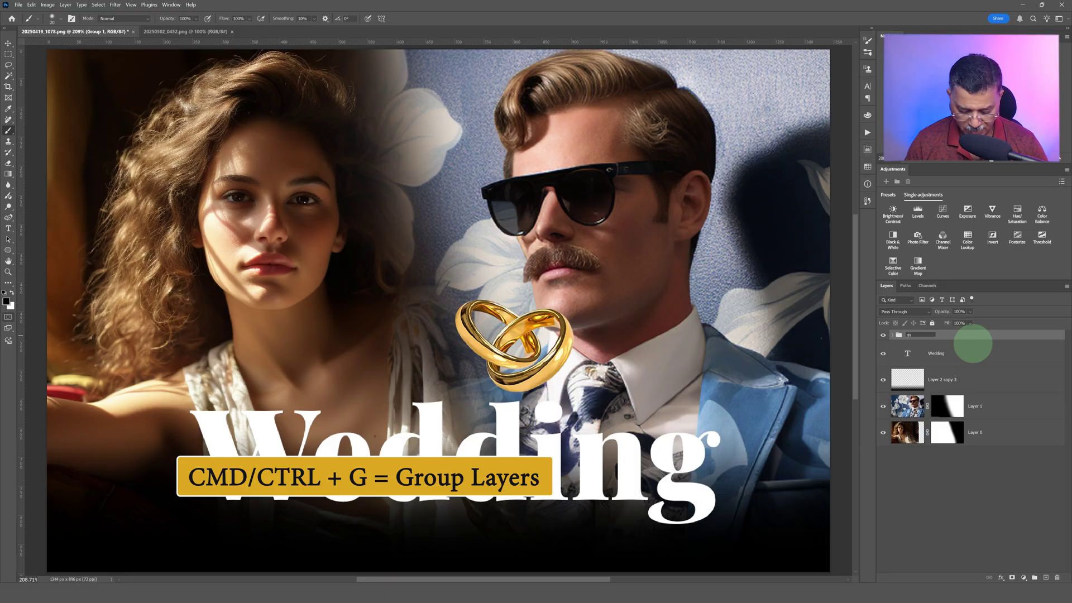
pyautogui.write('rings')
pyautogui.press('Return')
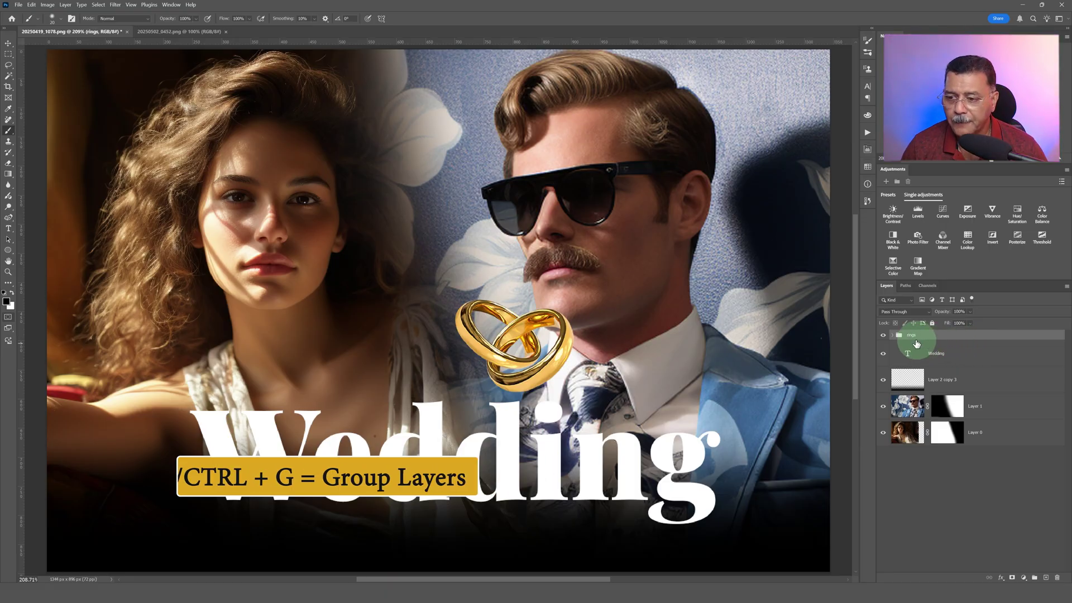
# - Check the rings group by hiding and showing it, and switch to the Move tool with the group selected
pyautogui.click(883, 335)
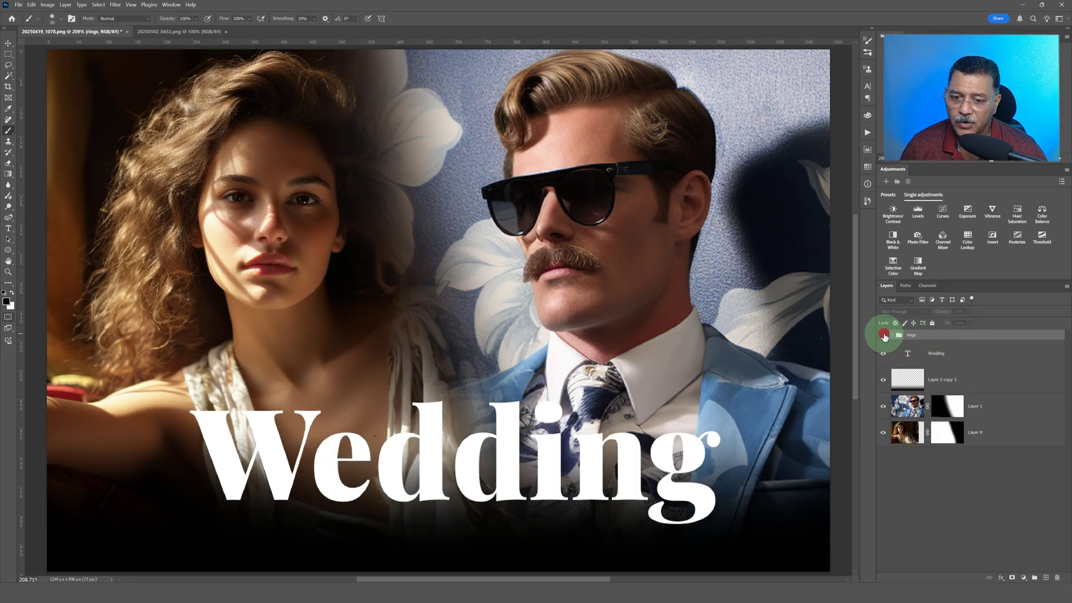
pyautogui.click(882, 335)
pyautogui.click(904, 337)
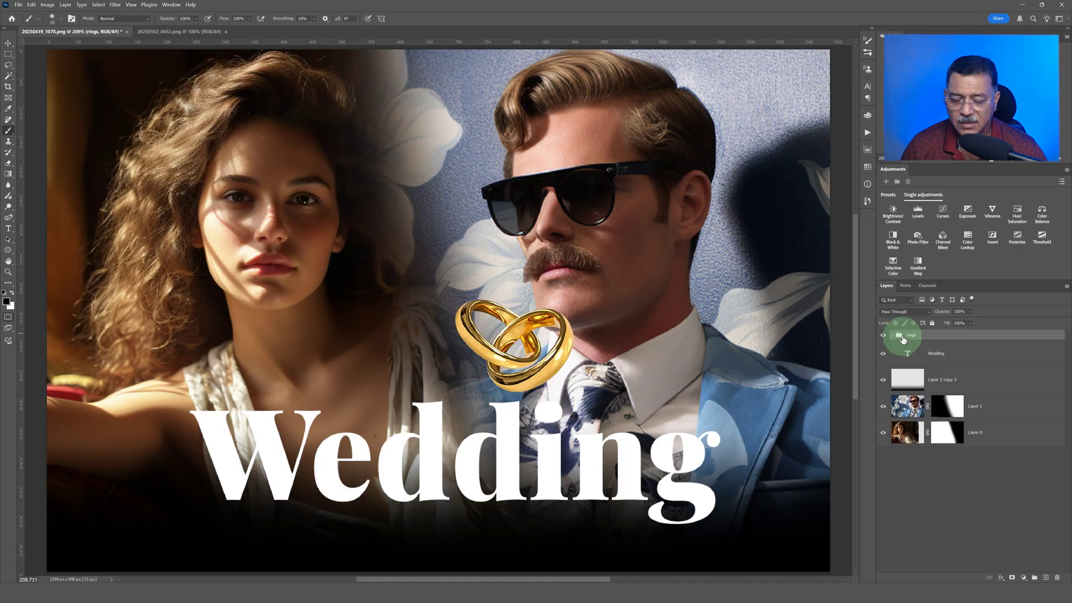
pyautogui.click(7, 45)
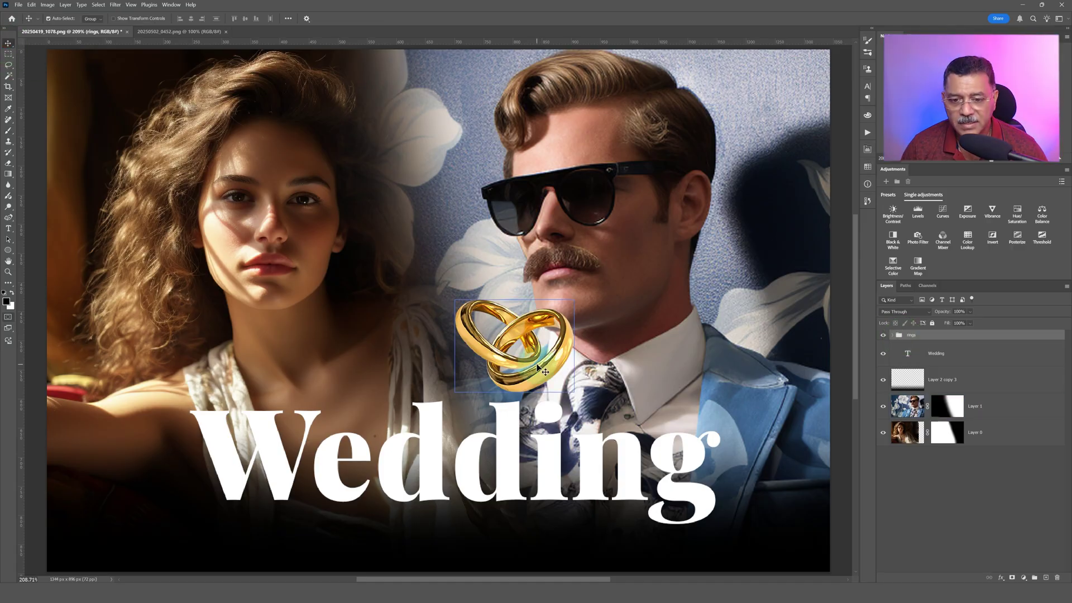
# - Move the rings group onto the double d of the Wedding title and scale it up to about 129%
pyautogui.moveTo(531, 359); pyautogui.dragTo(456, 406)
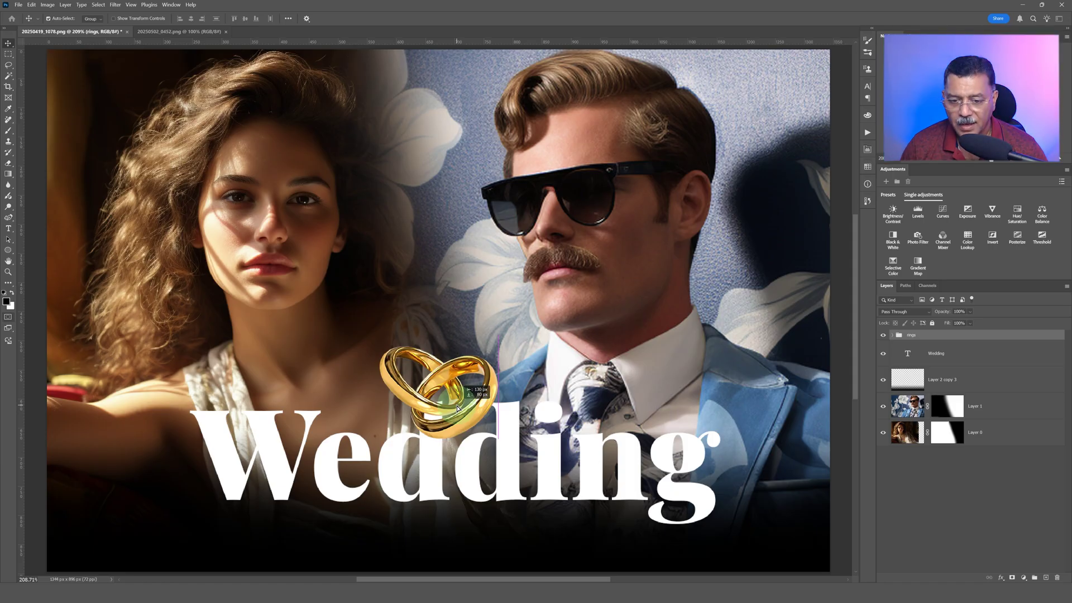
pyautogui.moveTo(457, 409); pyautogui.dragTo(470, 401)
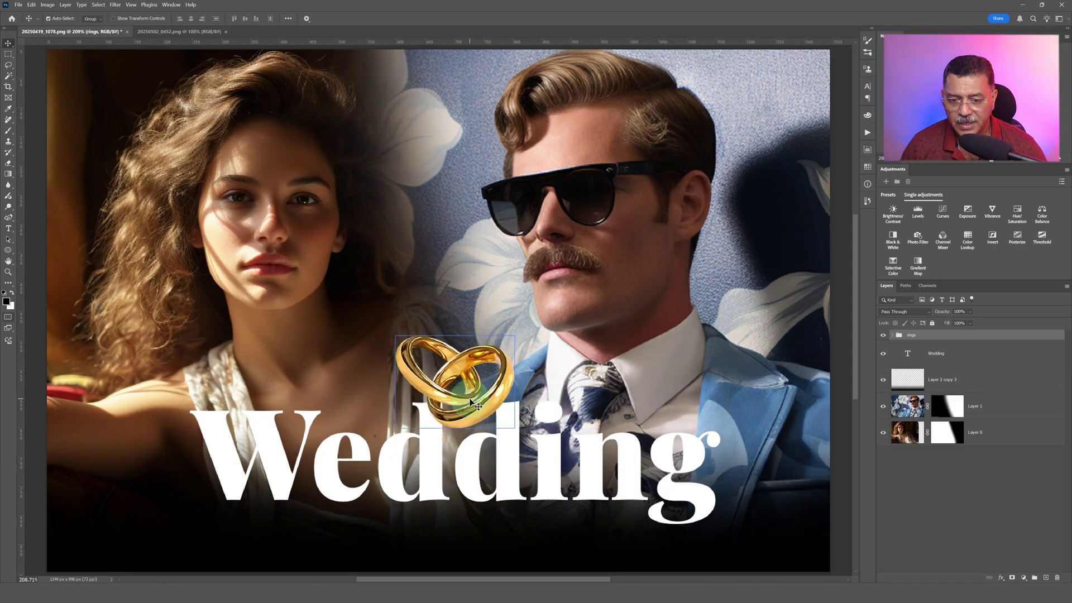
pyautogui.hotkey('ctrl', 't')
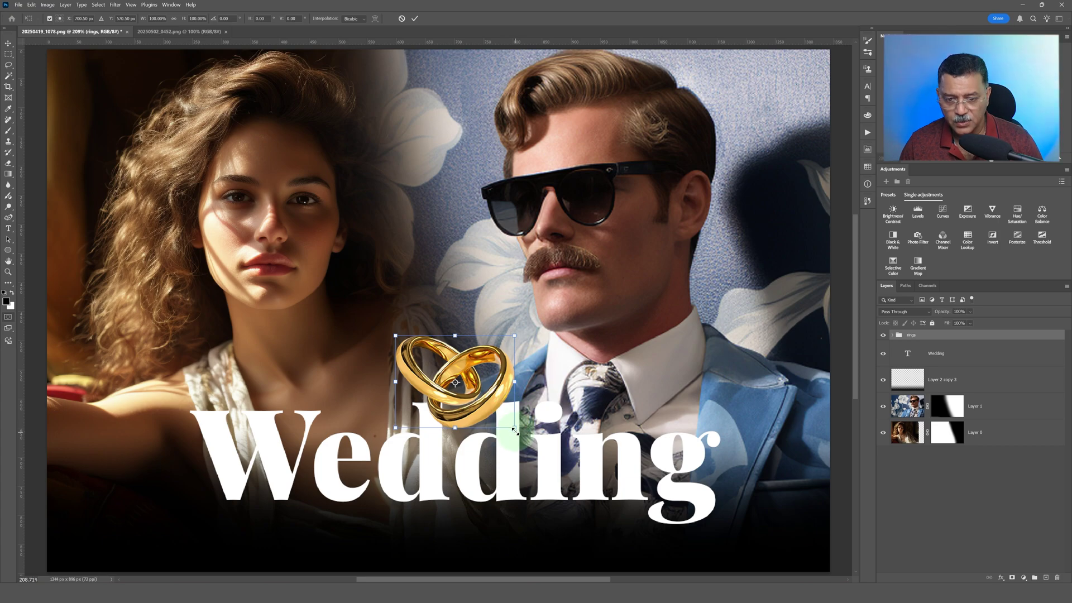
pyautogui.moveTo(515, 430)
pyautogui.mouseDown()
pyautogui.moveTo(541, 465)
pyautogui.moveTo(504, 433)
pyautogui.mouseUp()
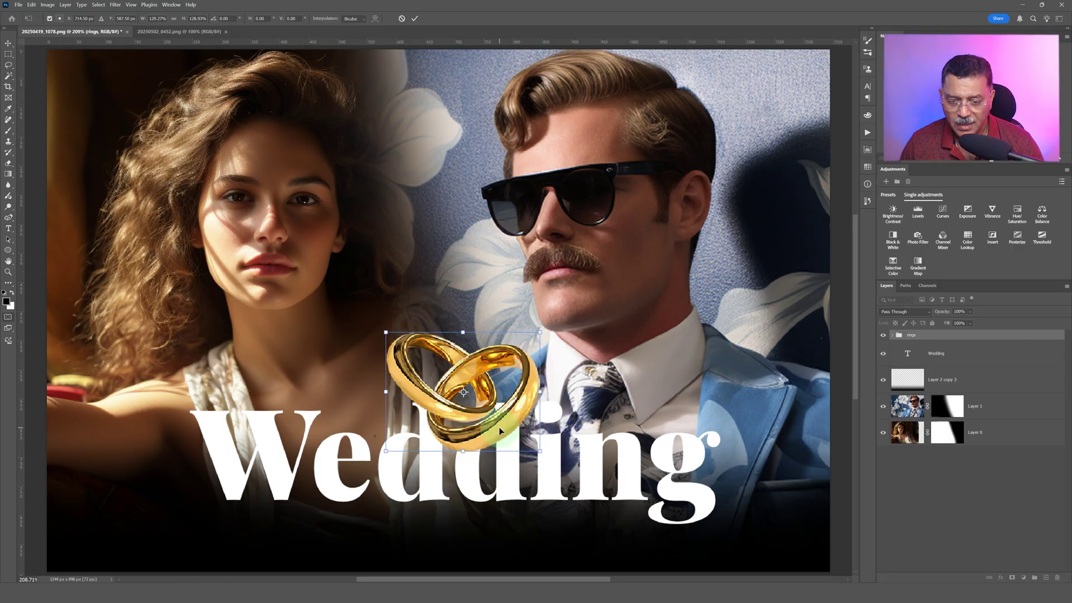
pyautogui.doubleClick(504, 431)
pyautogui.click(586, 448)
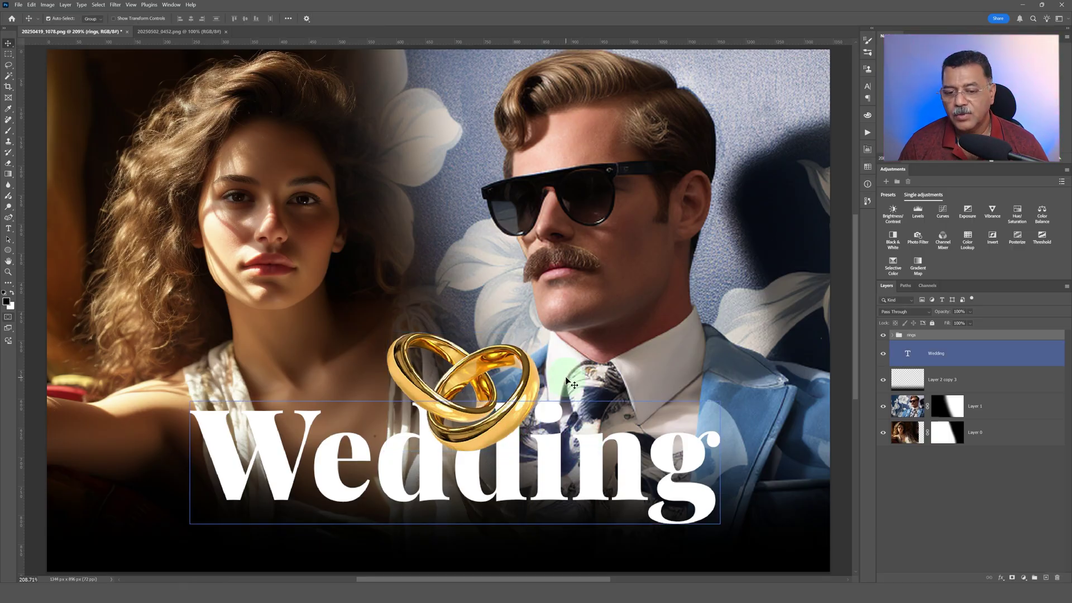
pyautogui.click(566, 381)
pyautogui.click(504, 478)
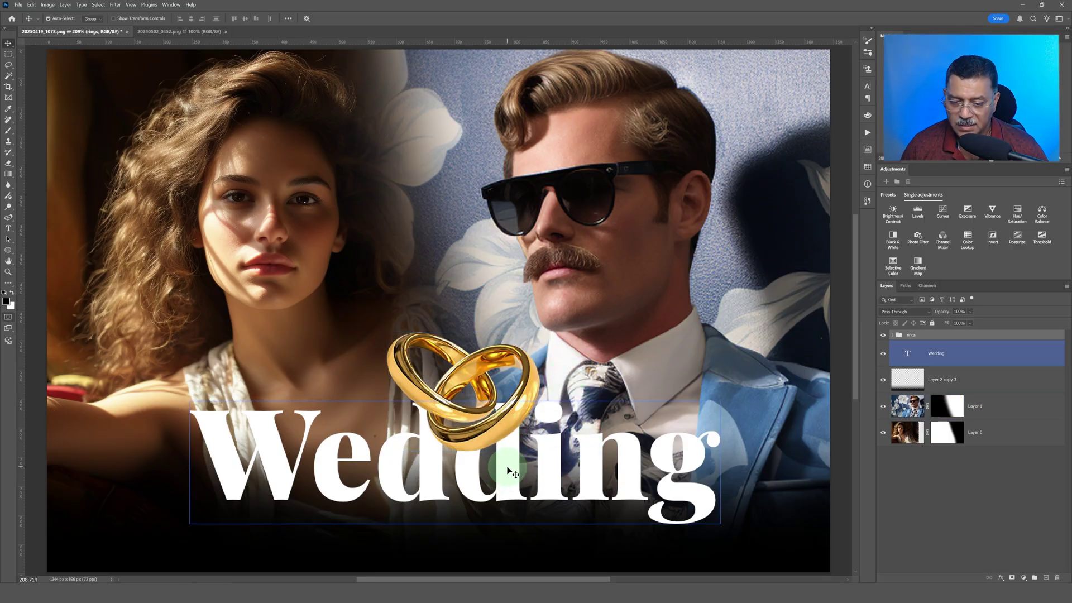
pyautogui.click(509, 401)
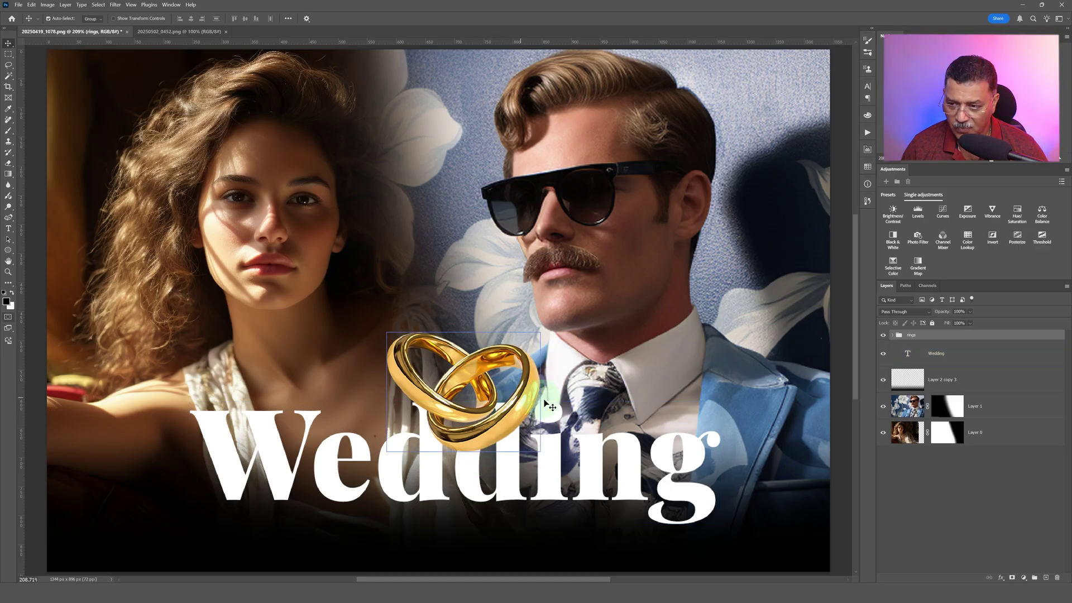
pyautogui.click(915, 355)
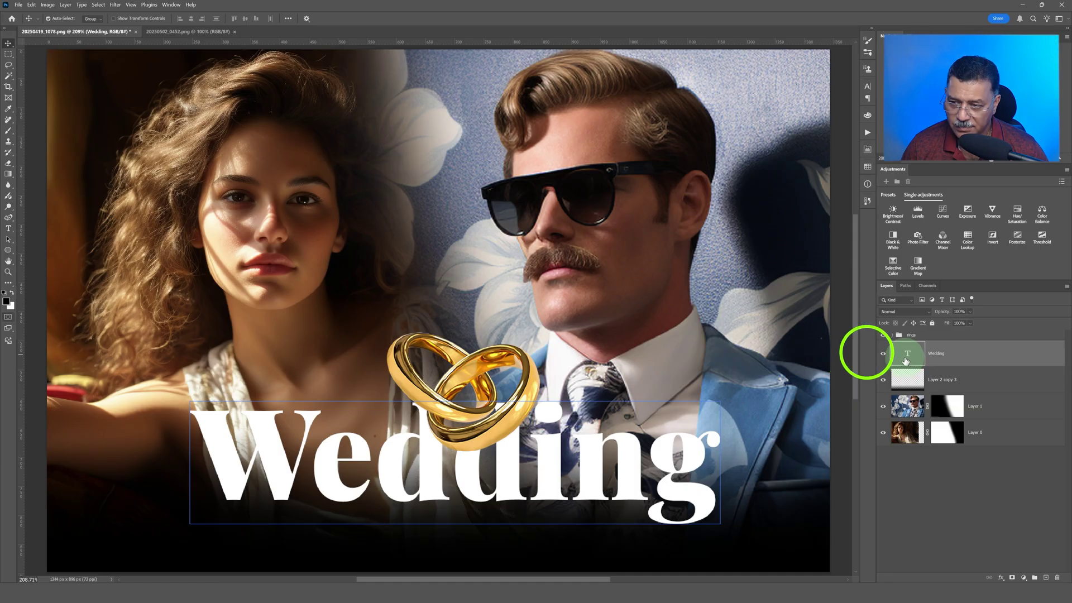
pyautogui.click(908, 357)
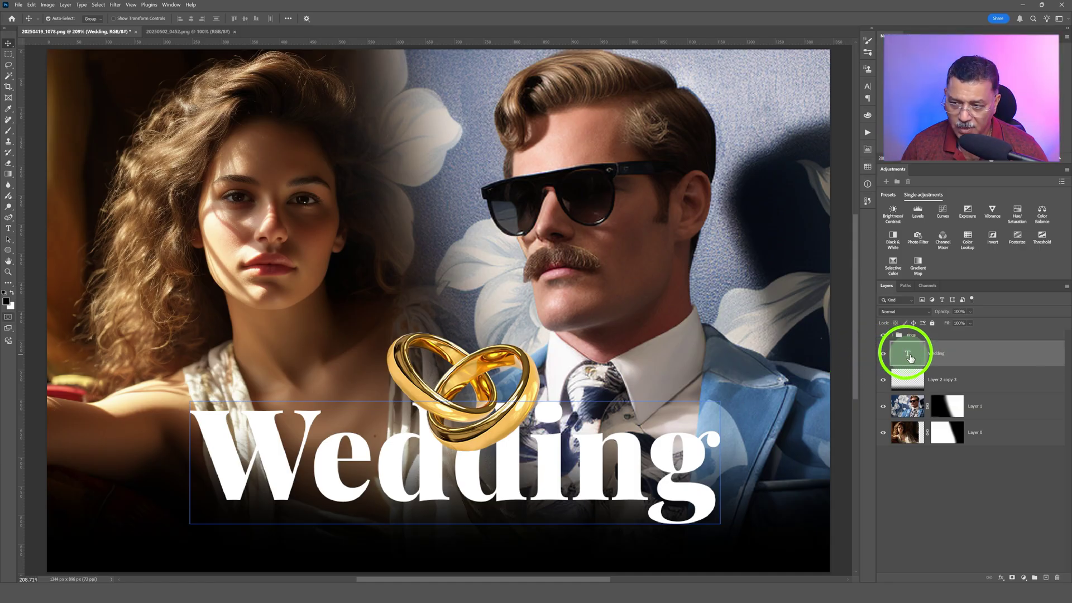
pyautogui.click(902, 361)
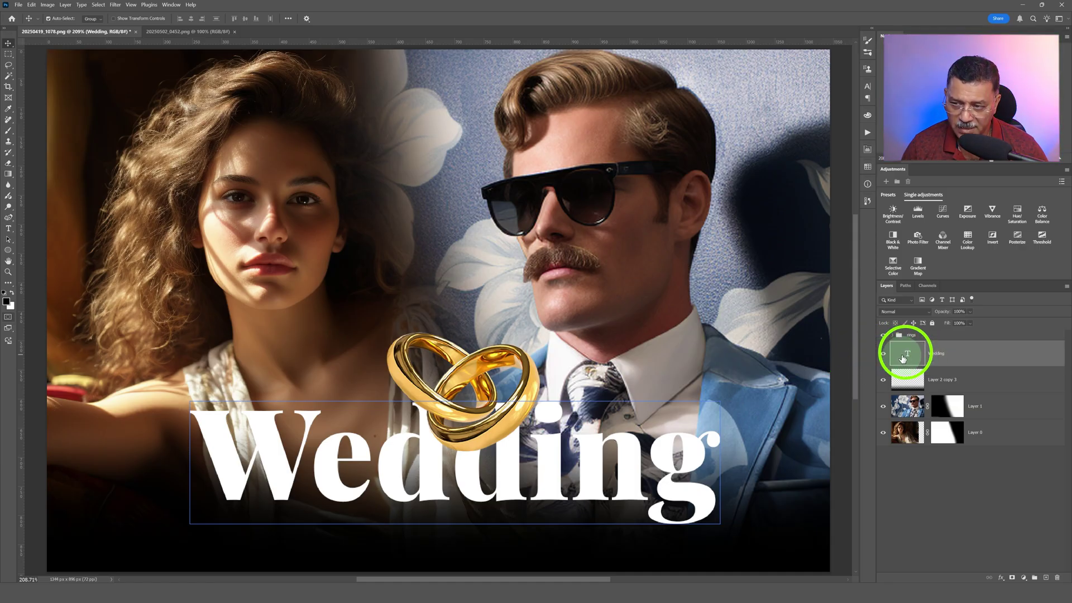
# - Add a white layer mask to the rings group
pyautogui.click(901, 336)
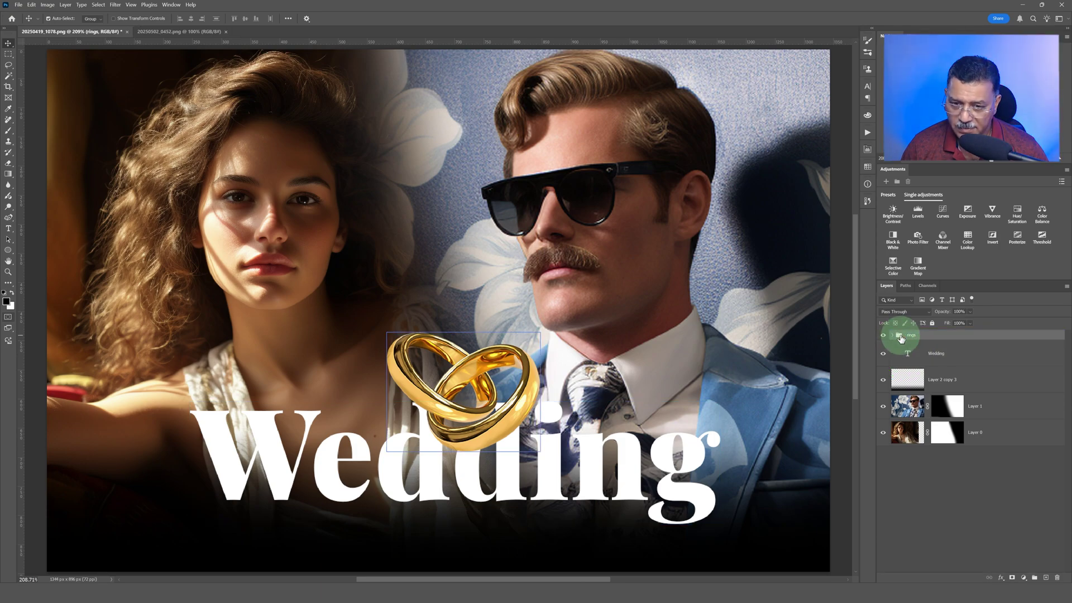
pyautogui.click(1013, 577)
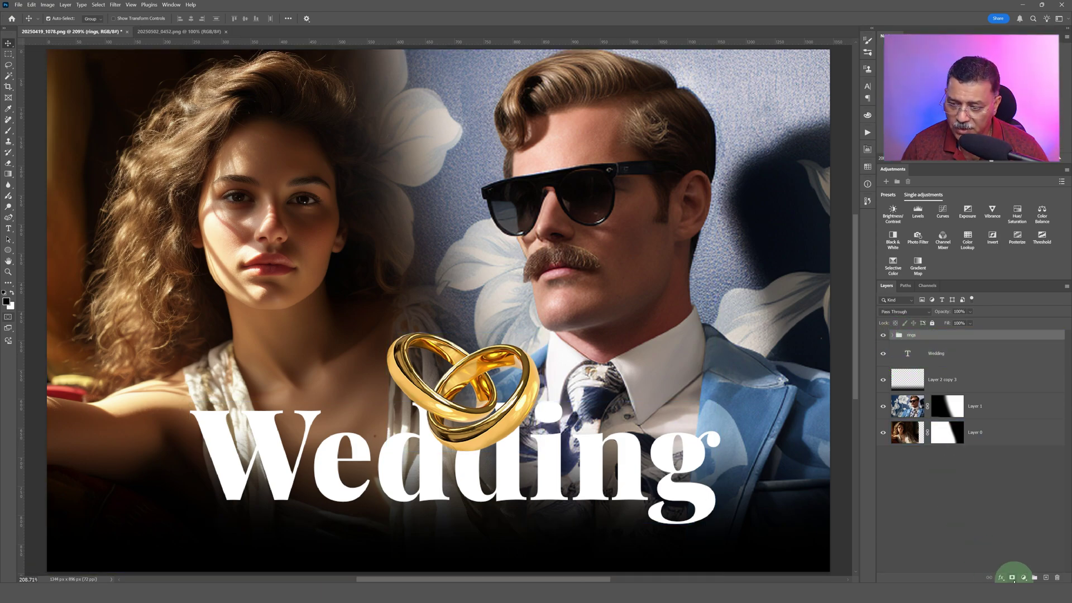
pyautogui.keyDown('ctrl'); pyautogui.click(893, 393); pyautogui.keyUp('ctrl')
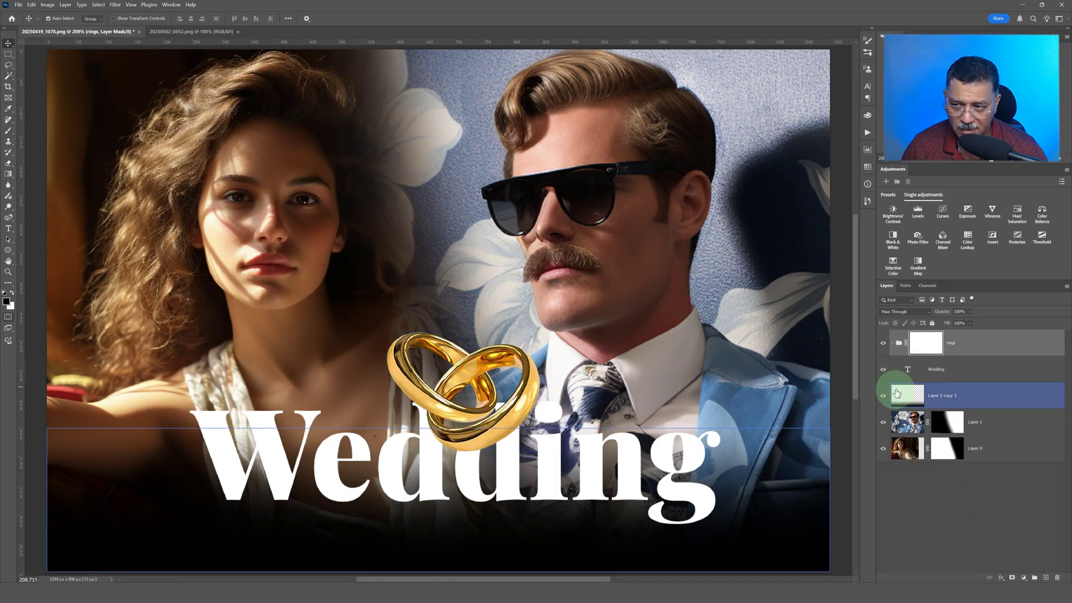
pyautogui.click(938, 352)
pyautogui.click(938, 370)
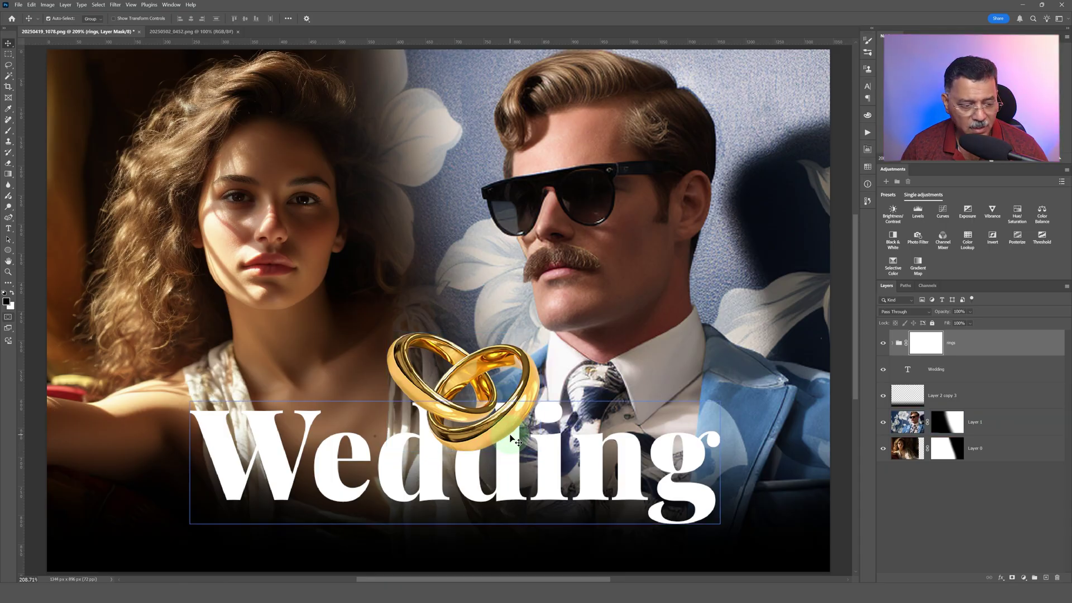
# - Load the outline of the Wedding text layer as a selection and check it in Quick Mask mode
pyautogui.click(909, 371)
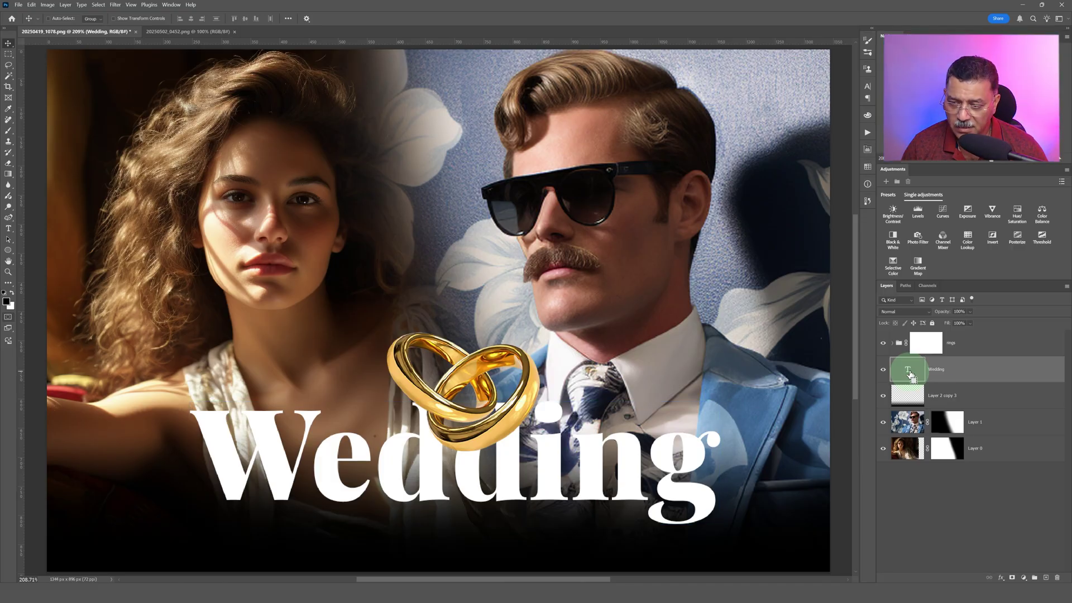
pyautogui.keyDown('ctrl'); pyautogui.click(910, 373); pyautogui.keyUp('ctrl')
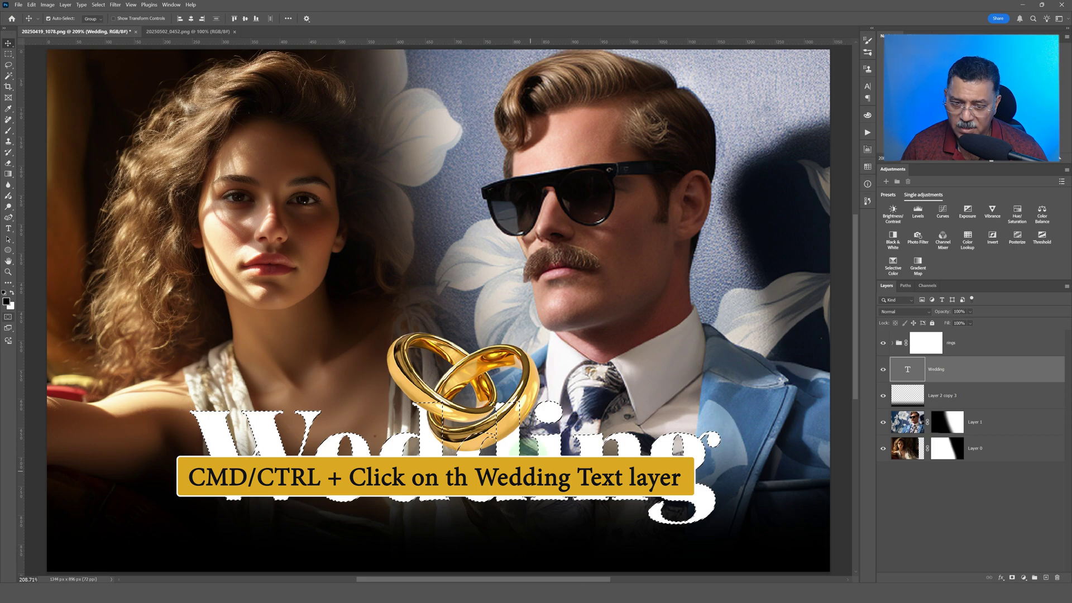
pyautogui.press('q')
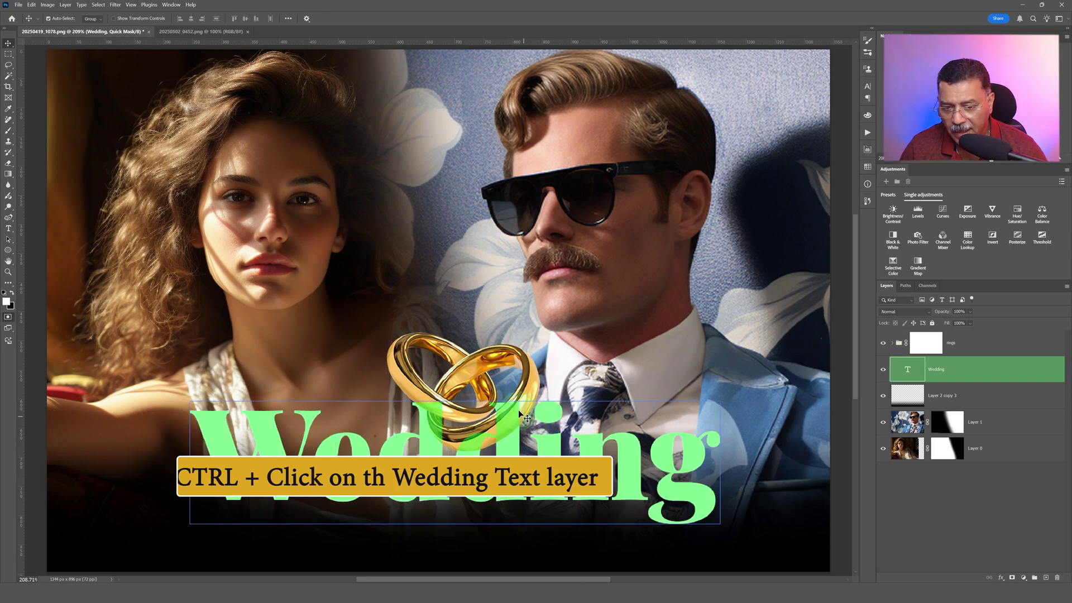
pyautogui.click(501, 411)
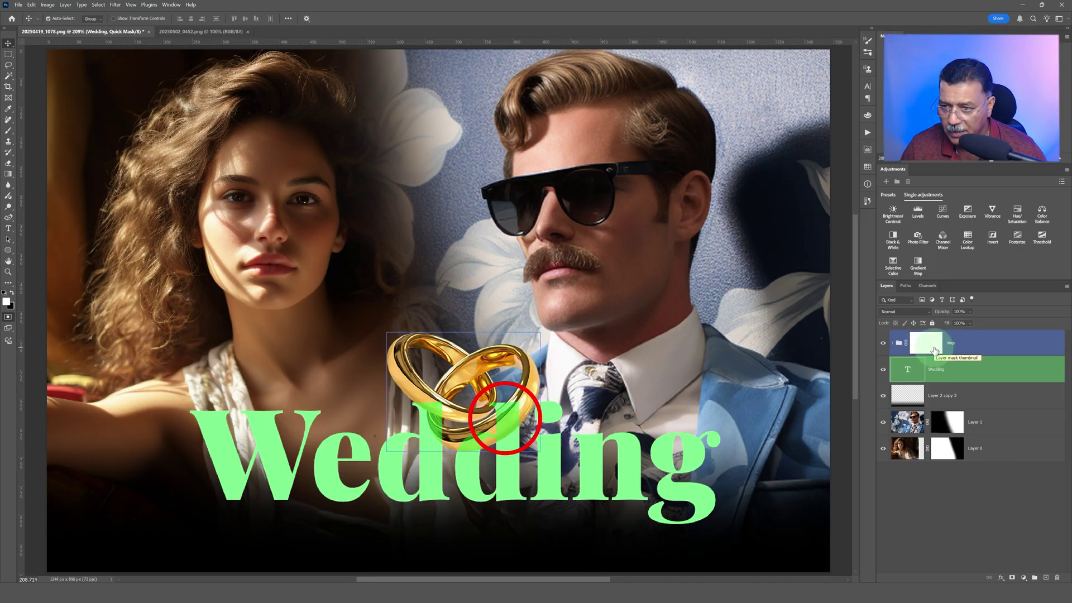
pyautogui.press('q')
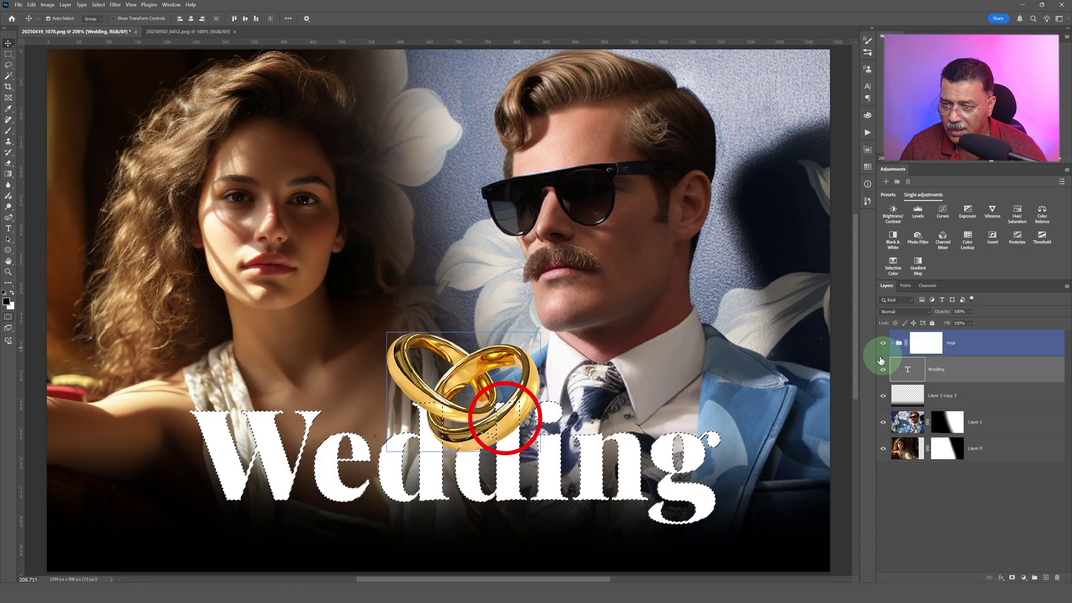
# - Brush black on the rings group mask within the selection so the second d's stem passes in front of the ring
pyautogui.click(924, 346)
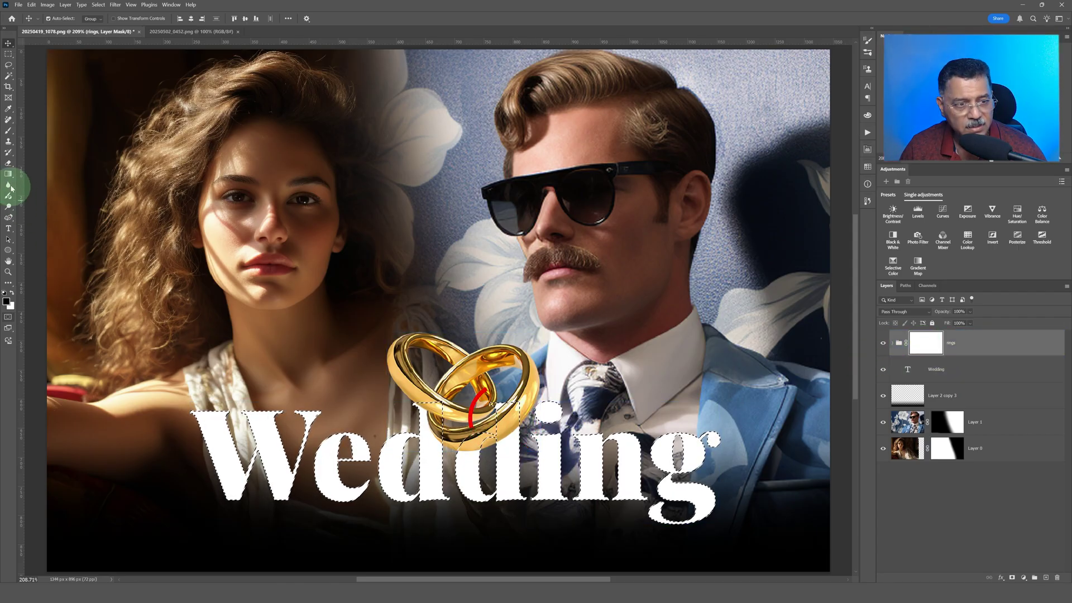
pyautogui.click(8, 131)
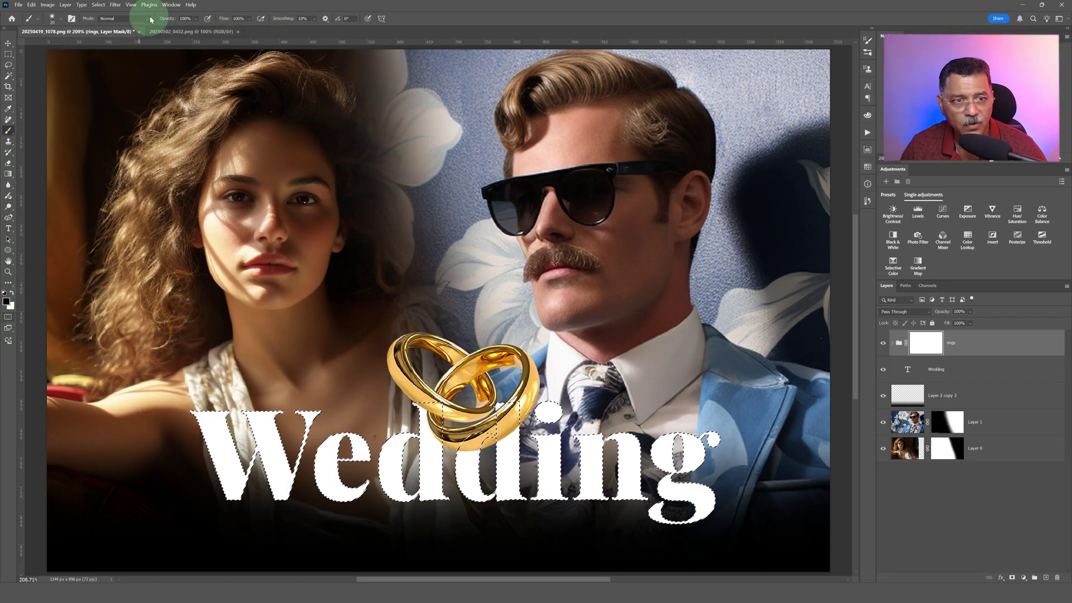
pyautogui.moveTo(553, 407)
pyautogui.mouseDown()
pyautogui.moveTo(527, 424)
pyautogui.moveTo(509, 413)
pyautogui.moveTo(509, 427)
pyautogui.moveTo(504, 404)
pyautogui.moveTo(503, 433)
pyautogui.moveTo(500, 402)
pyautogui.moveTo(500, 440)
pyautogui.moveTo(507, 411)
pyautogui.moveTo(515, 429)
pyautogui.moveTo(519, 396)
pyautogui.moveTo(513, 448)
pyautogui.moveTo(513, 388)
pyautogui.moveTo(503, 452)
pyautogui.moveTo(500, 396)
pyautogui.moveTo(500, 434)
pyautogui.moveTo(491, 401)
pyautogui.moveTo(488, 410)
pyautogui.moveTo(524, 402)
pyautogui.moveTo(513, 454)
pyautogui.moveTo(508, 410)
pyautogui.moveTo(507, 436)
pyautogui.moveTo(512, 427)
pyautogui.moveTo(525, 452)
pyautogui.moveTo(503, 482)
pyautogui.moveTo(494, 471)
pyautogui.moveTo(529, 466)
pyautogui.moveTo(492, 479)
pyautogui.moveTo(578, 472)
pyautogui.mouseUp()
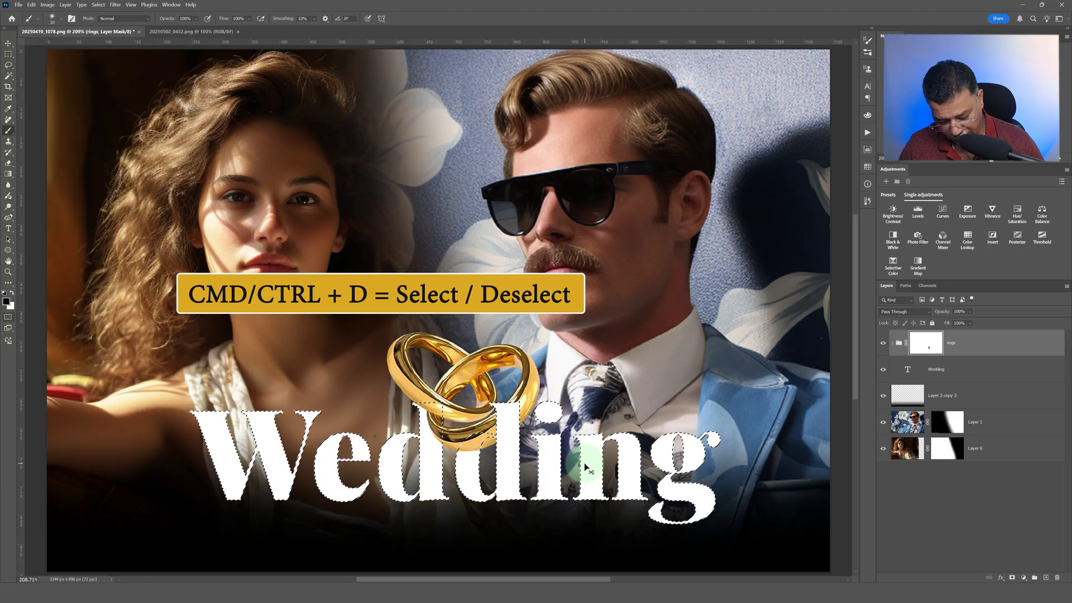
# - Deselect the text outline to check the masked overlap, and restore the same selection
pyautogui.hotkey('ctrl', 'd')
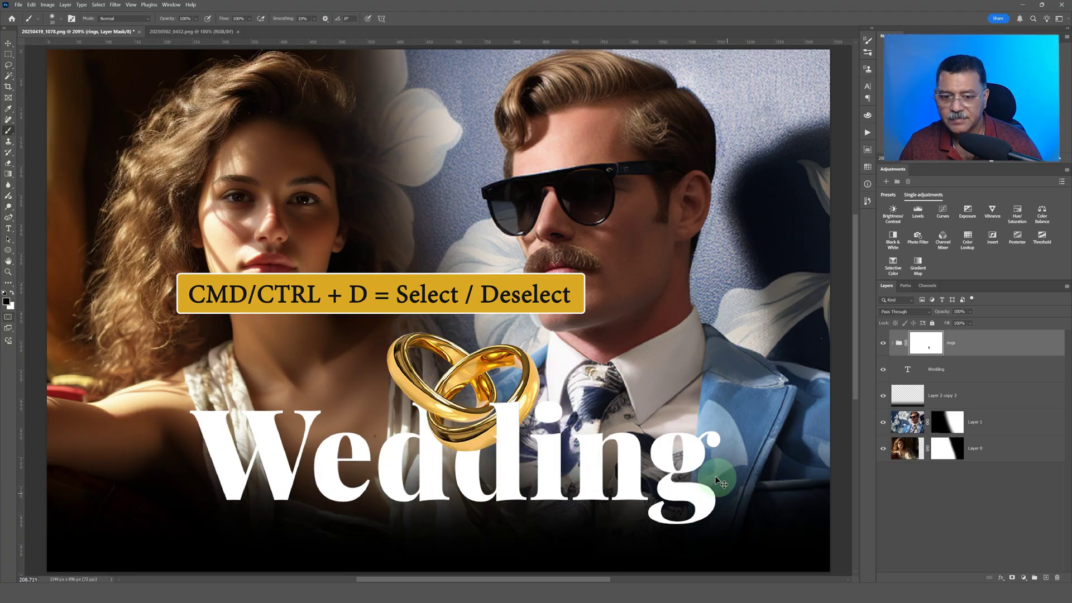
pyautogui.moveTo(684, 474); pyautogui.dragTo(486, 448)
pyautogui.hotkey('ctrl', 'shift', 'd')
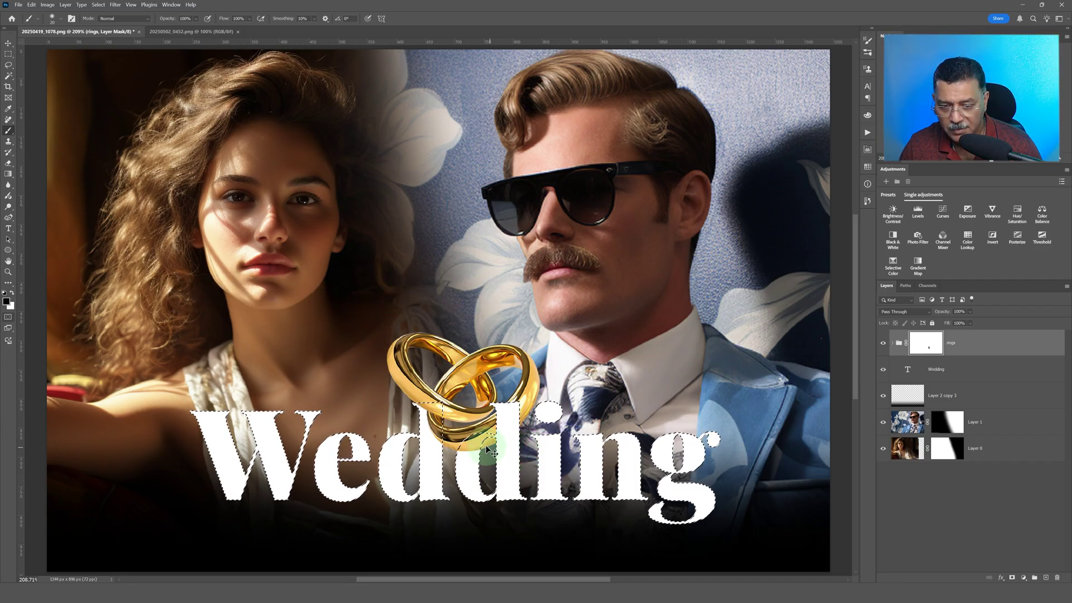
# - Paint white with a smaller brush on the rings group mask to restore the gold beside the second d's stem
pyautogui.scroll(6, 499, 449)
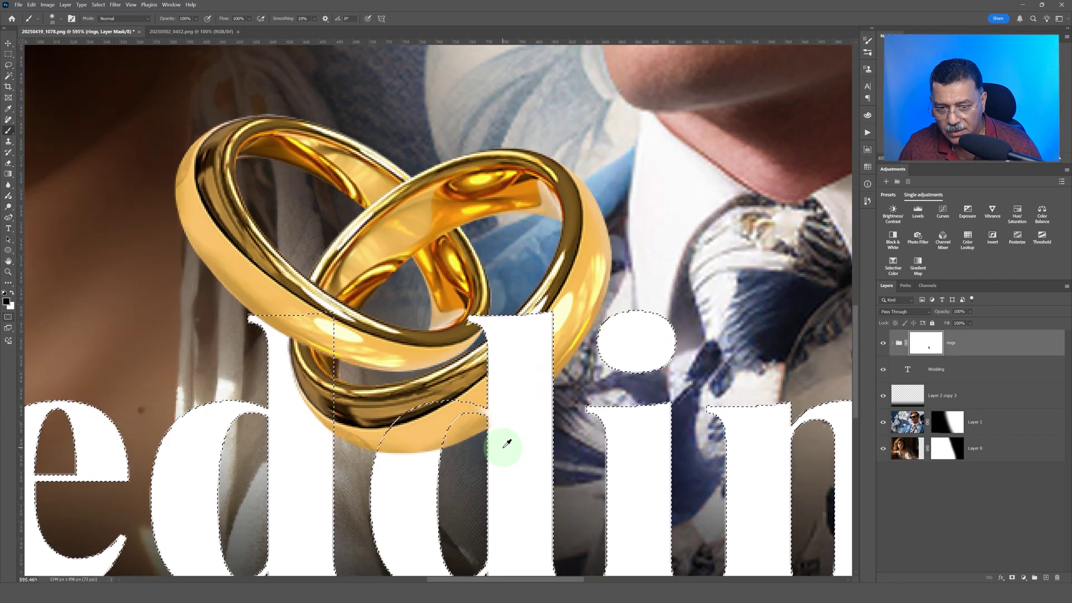
pyautogui.scroll(2, 507, 443)
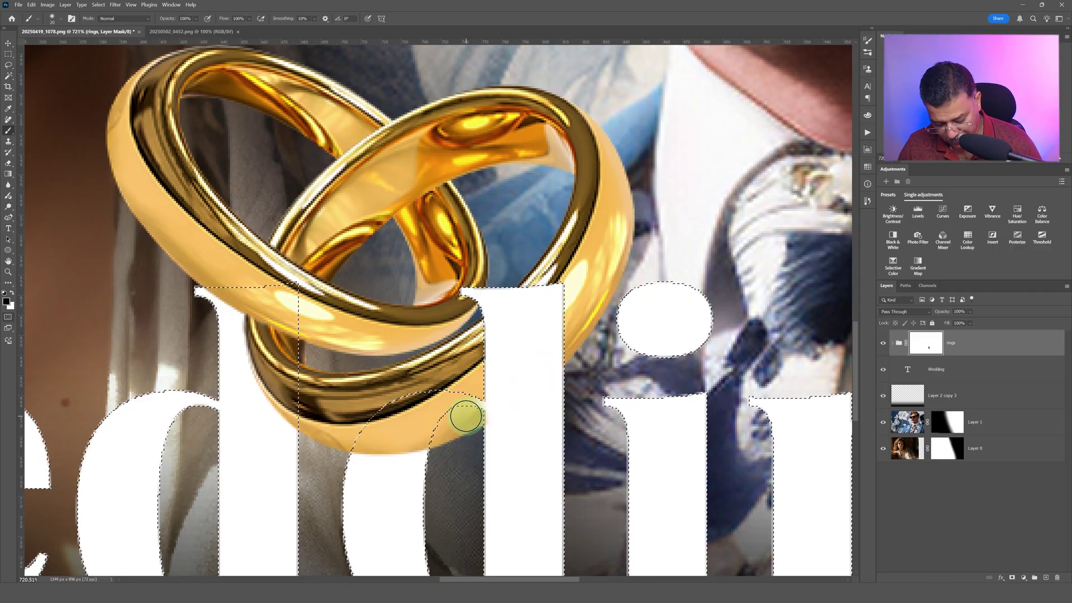
pyautogui.press('x')
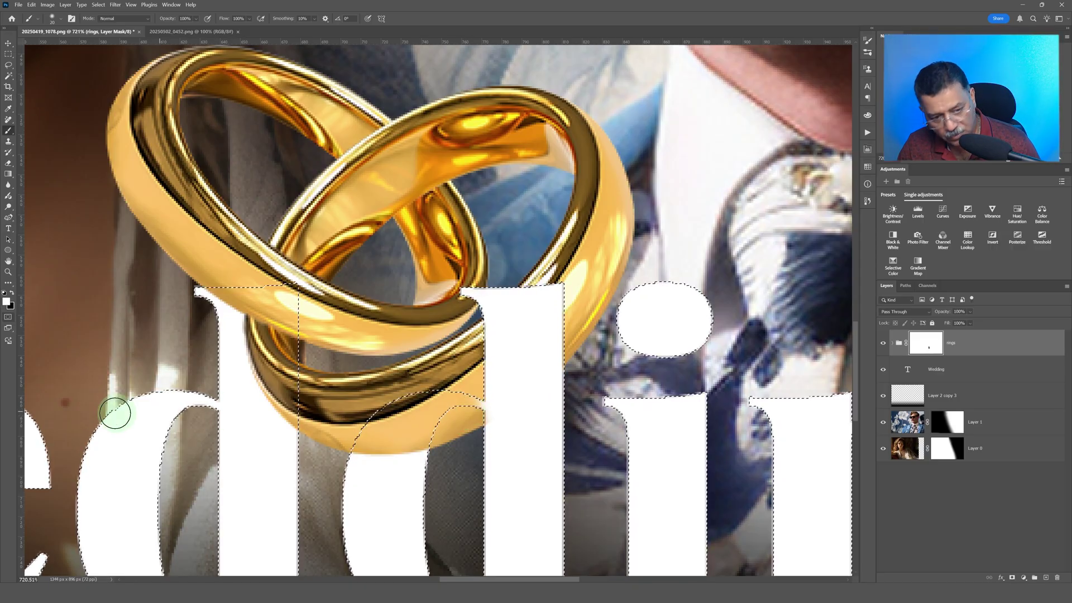
pyautogui.press('[')
pyautogui.press('[')
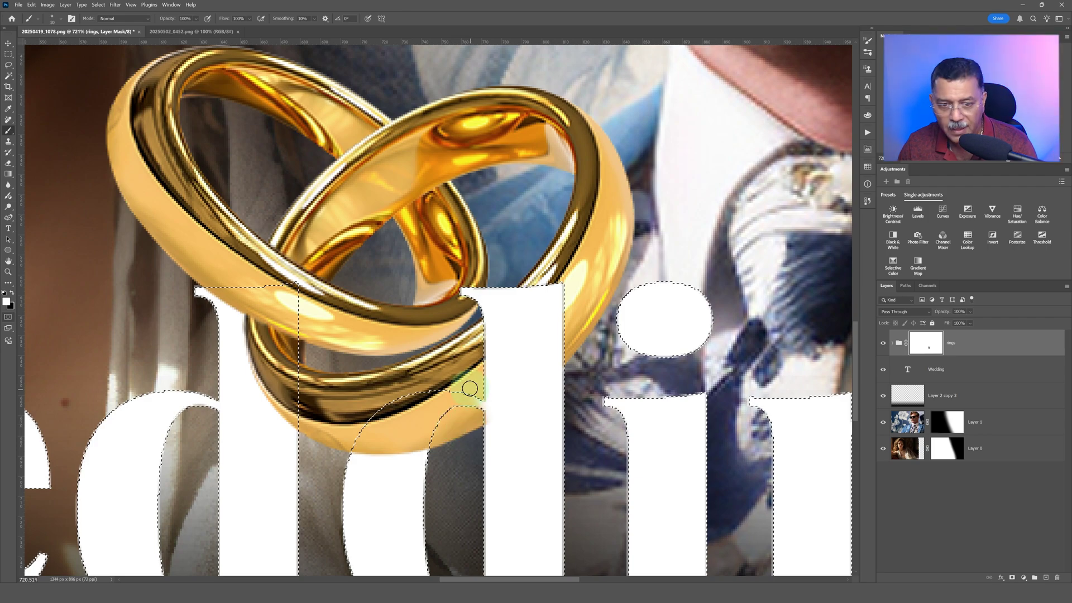
pyautogui.moveTo(470, 388)
pyautogui.mouseDown()
pyautogui.moveTo(479, 412)
pyautogui.moveTo(479, 392)
pyautogui.moveTo(567, 398)
pyautogui.moveTo(477, 295)
pyautogui.moveTo(491, 322)
pyautogui.moveTo(506, 489)
pyautogui.moveTo(517, 318)
pyautogui.moveTo(568, 303)
pyautogui.moveTo(552, 317)
pyautogui.moveTo(541, 401)
pyautogui.moveTo(523, 298)
pyautogui.moveTo(533, 300)
pyautogui.moveTo(530, 456)
pyautogui.mouseUp()
pyautogui.click(921, 355)
pyautogui.click(736, 371)
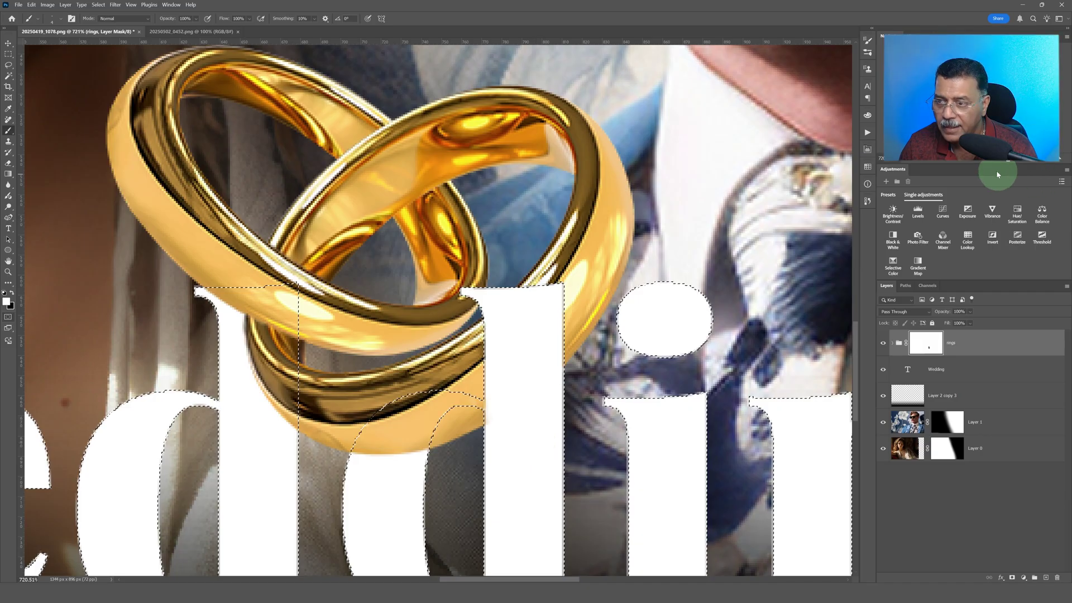
# - Deselect the Wedding text outline and view the whole composite at 200%
pyautogui.hotkey('ctrl', '-')
pyautogui.hotkey('ctrl', '-')
pyautogui.hotkey('ctrl', '-')
pyautogui.hotkey('ctrl', '-')
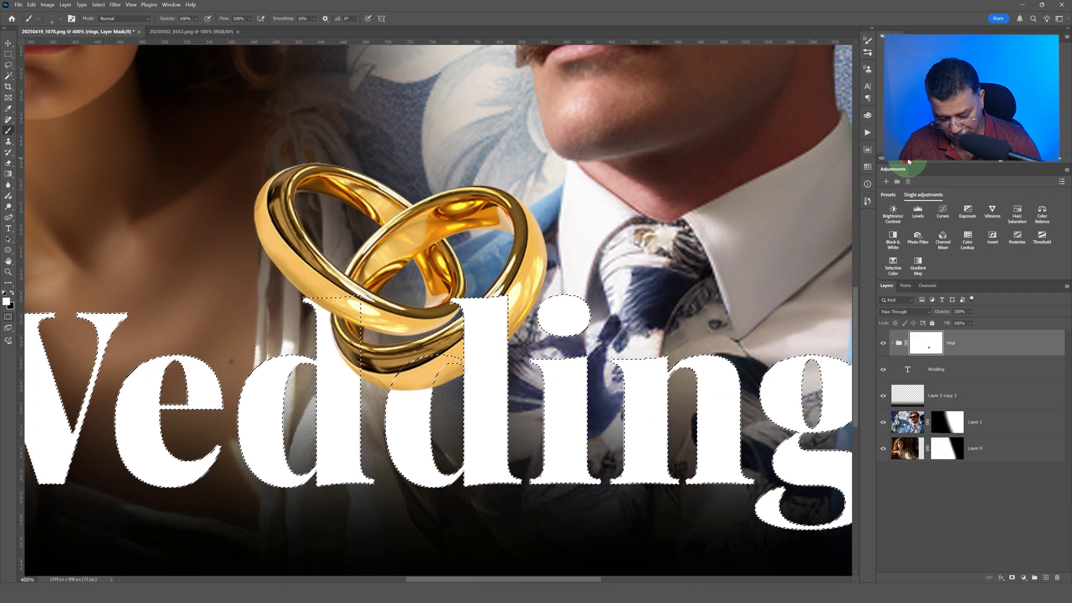
pyautogui.hotkey('ctrl', 'd')
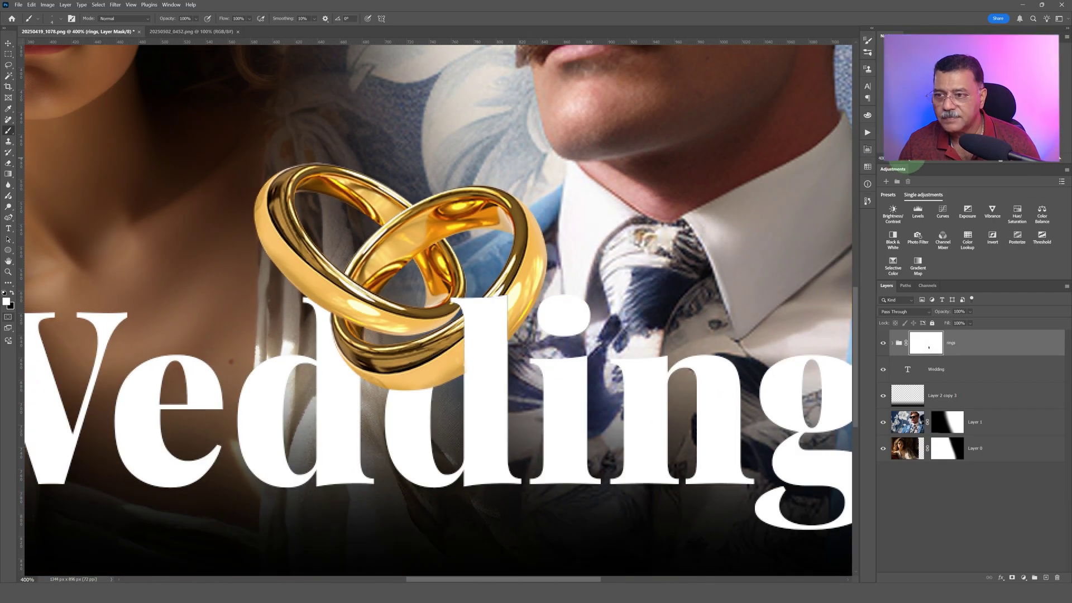
pyautogui.hotkey('ctrl', '-')
pyautogui.hotkey('ctrl', '-')
pyautogui.hotkey('ctrl', '-')
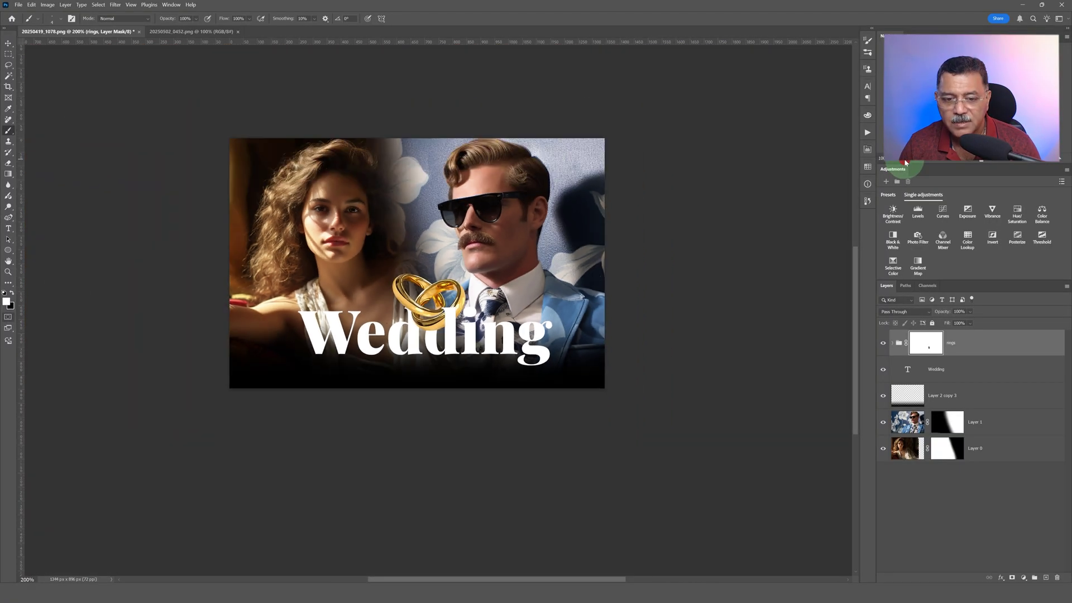
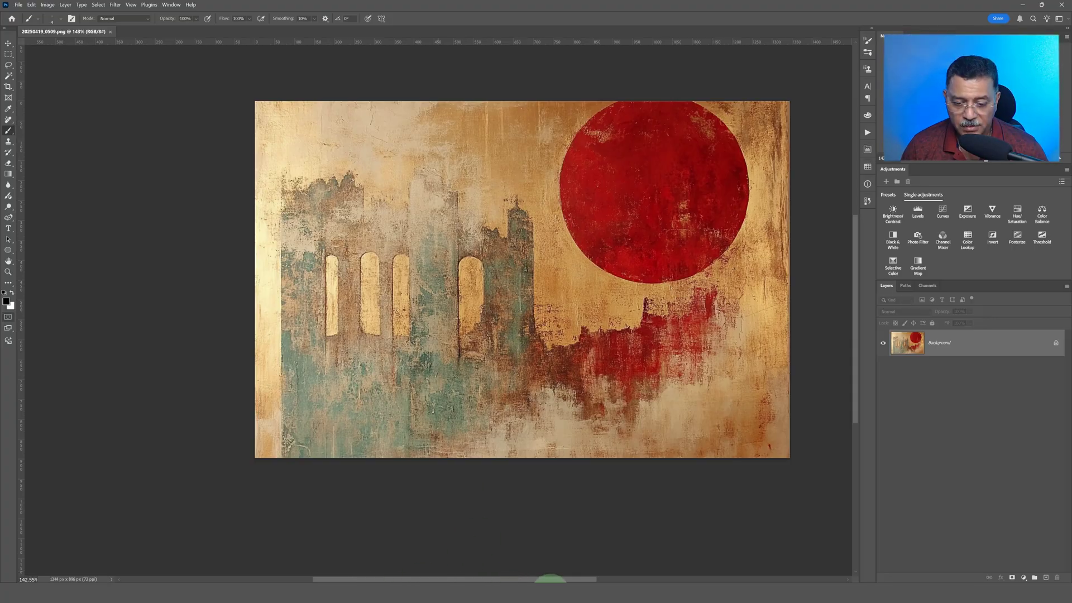
# - Place the portrait 20250419_1056.png from Adobe Bridge over the abstract background, scaled to about 72% and positioned slightly left of the canvas centre
pyautogui.hotkey('alt', 'Tab')
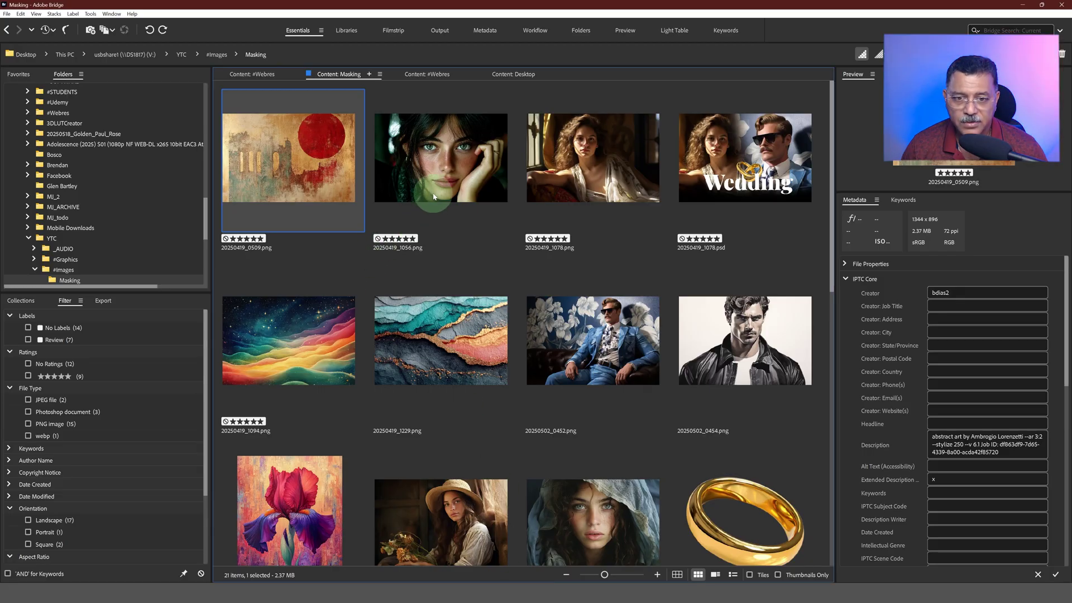
pyautogui.moveTo(432, 193); pyautogui.dragTo(475, 378)
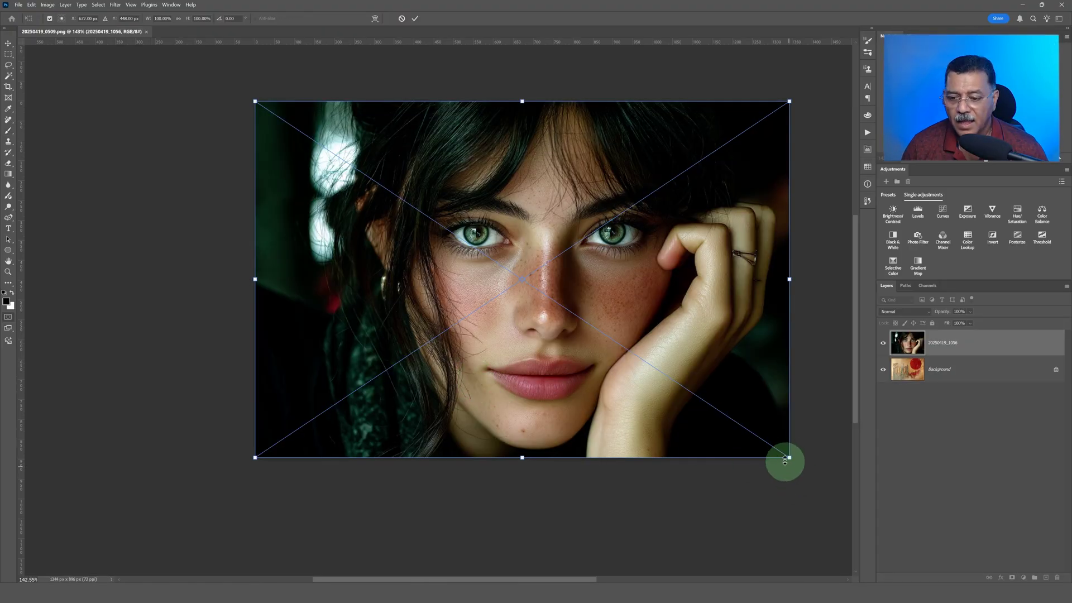
pyautogui.moveTo(788, 457); pyautogui.dragTo(493, 259)
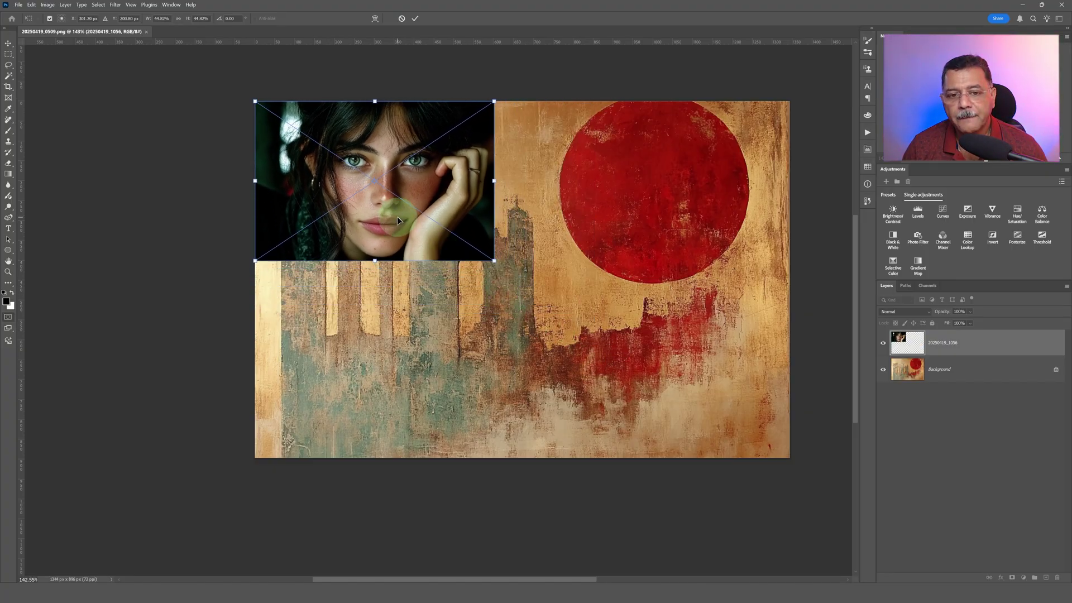
pyautogui.moveTo(397, 219); pyautogui.dragTo(449, 255)
pyautogui.moveTo(540, 296); pyautogui.dragTo(675, 412)
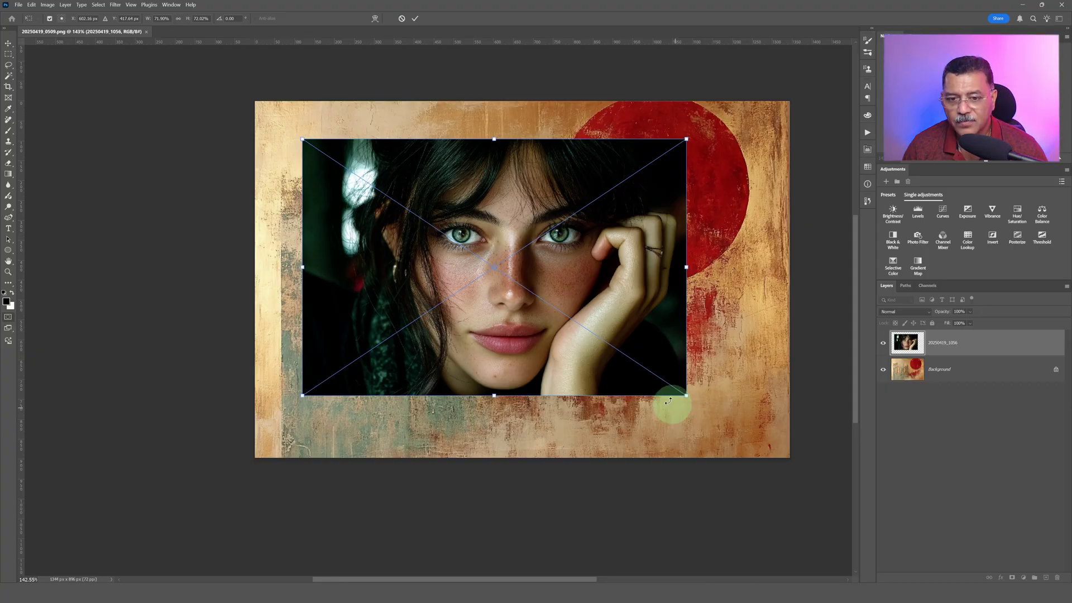
pyautogui.doubleClick(595, 350)
pyautogui.press('b')
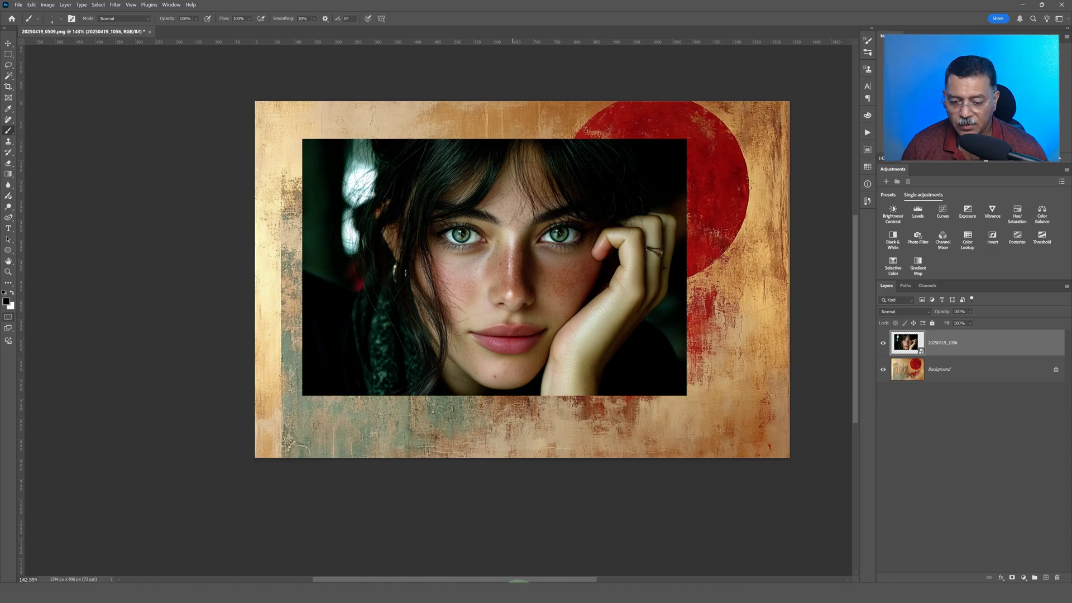
# - Place the iris painting 20250504_1398 from Adobe Bridge, scaled to about 54%, over the lower-left part of the portrait
pyautogui.click(533, 581)
pyautogui.moveTo(288, 145); pyautogui.dragTo(395, 327)
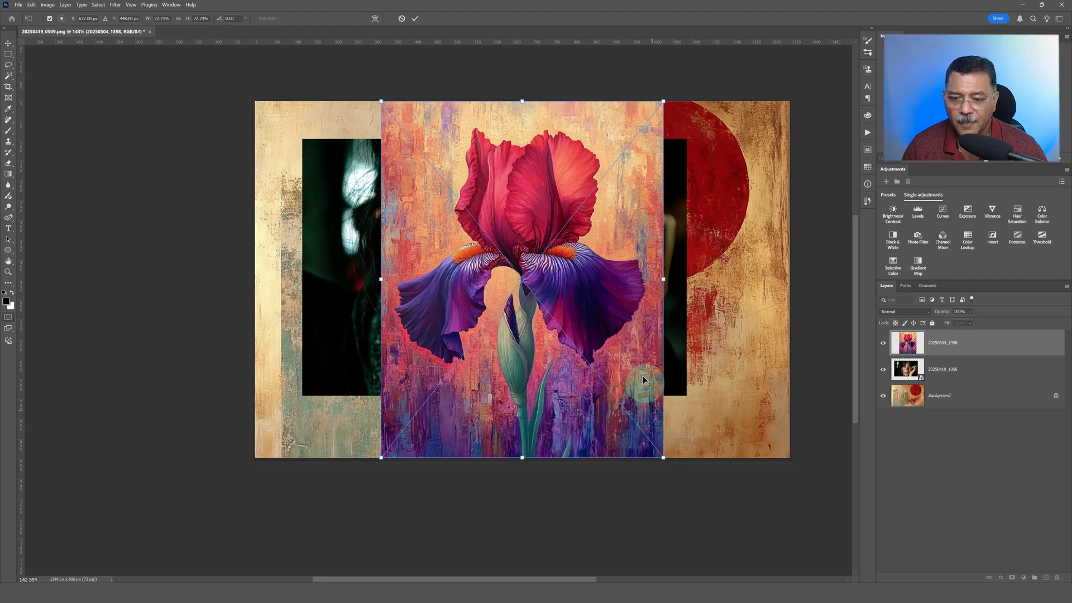
pyautogui.moveTo(642, 375); pyautogui.dragTo(517, 376)
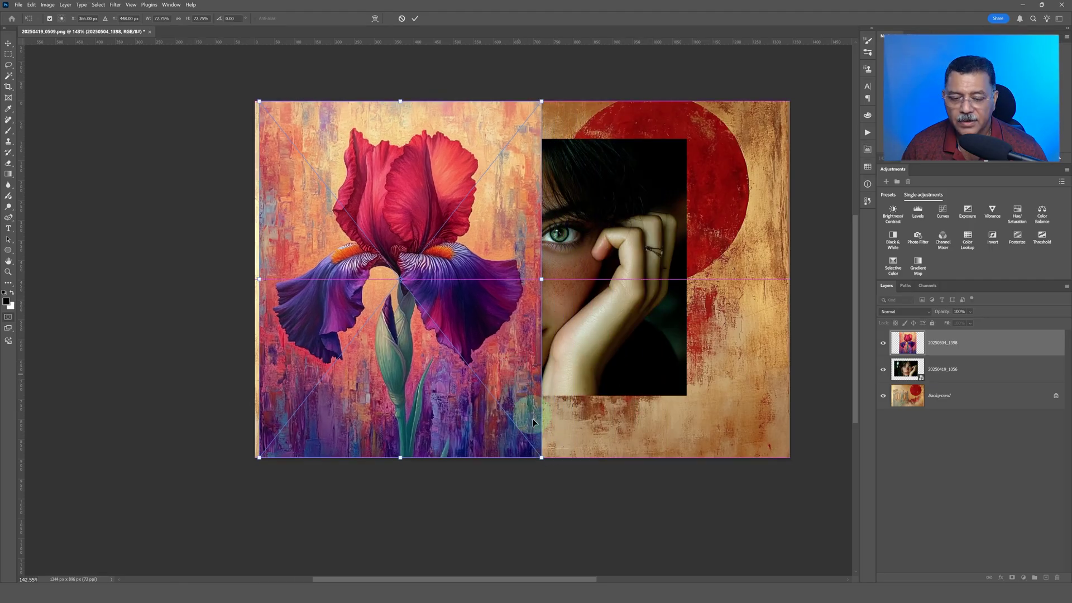
pyautogui.moveTo(544, 459); pyautogui.dragTo(469, 366)
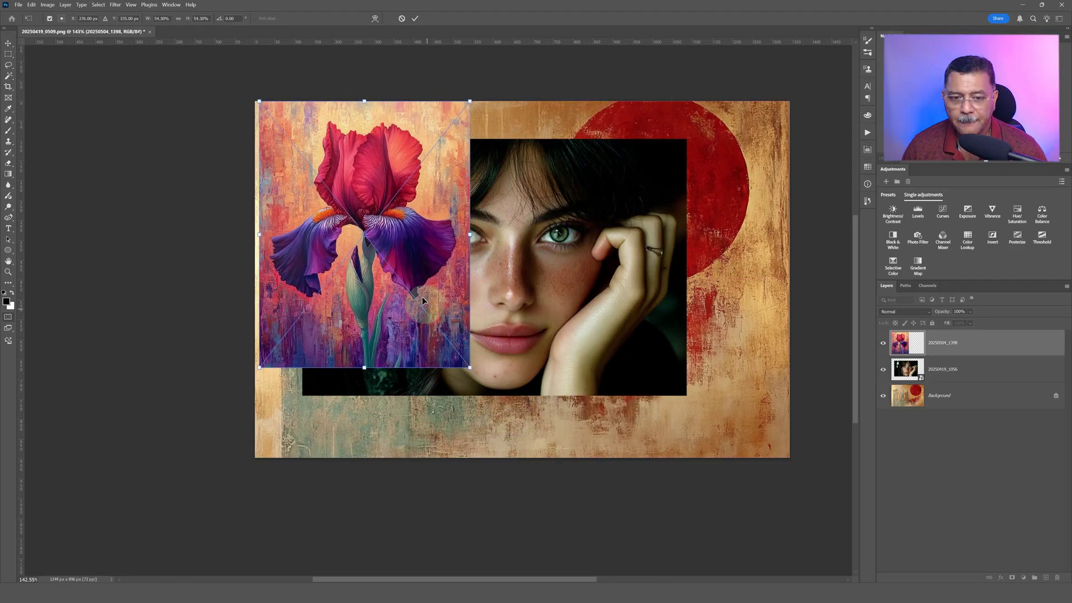
pyautogui.moveTo(422, 297); pyautogui.dragTo(429, 369)
pyautogui.press('Return')
pyautogui.press('b')
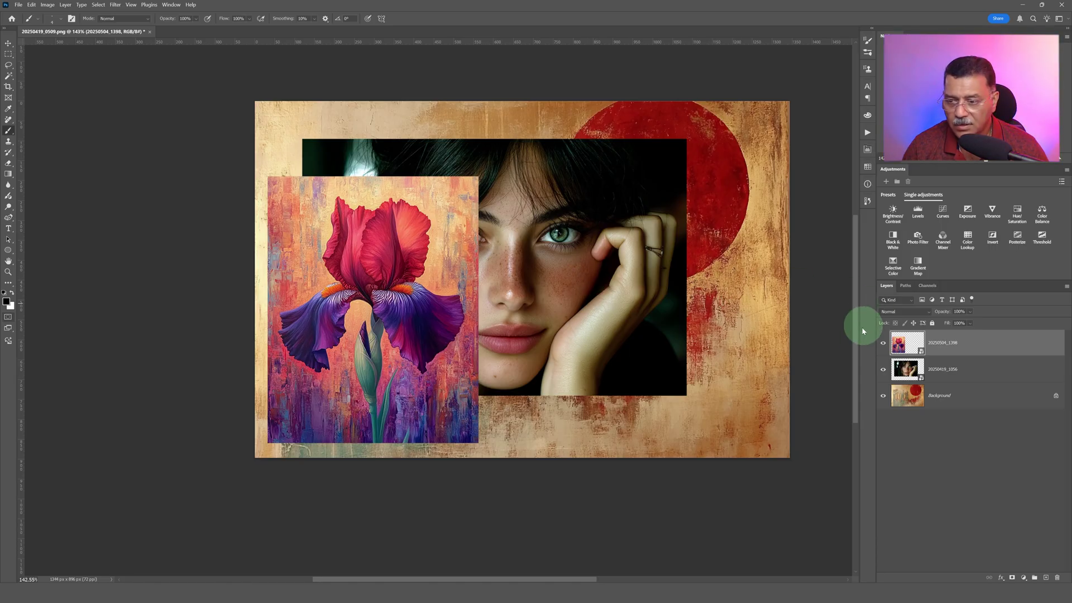
# - Hide the iris layer, add a white layer mask to the portrait layer and target the portrait's image thumbnail
pyautogui.click(883, 344)
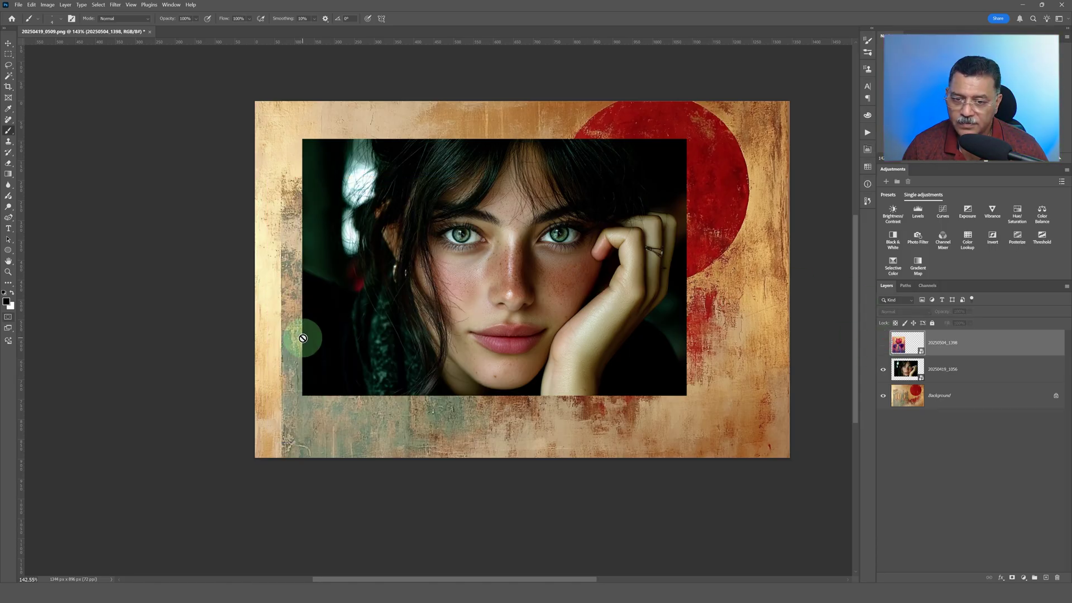
pyautogui.click(907, 371)
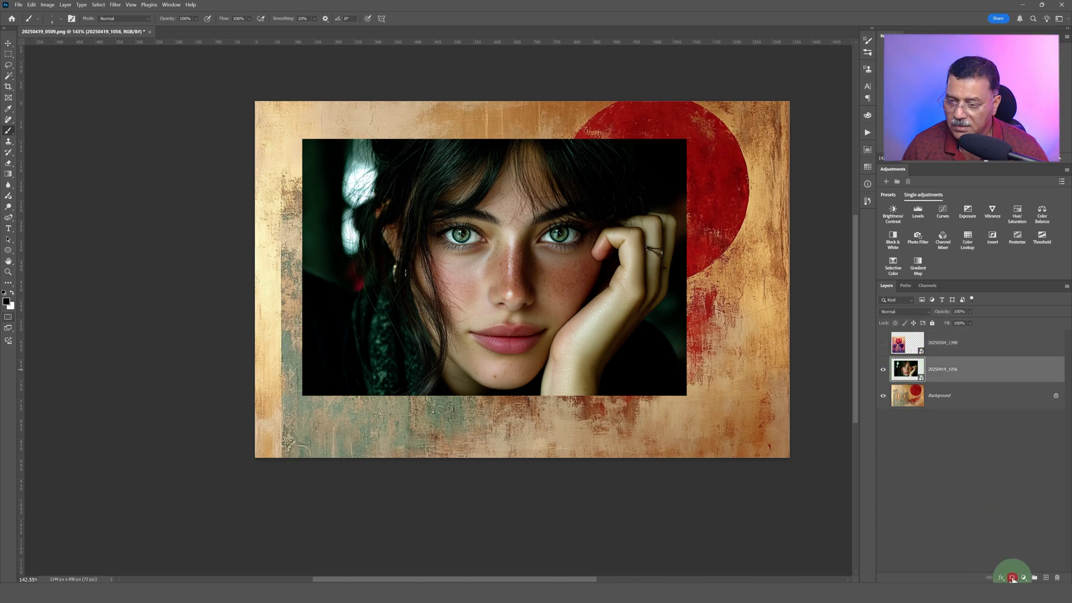
pyautogui.click(923, 378)
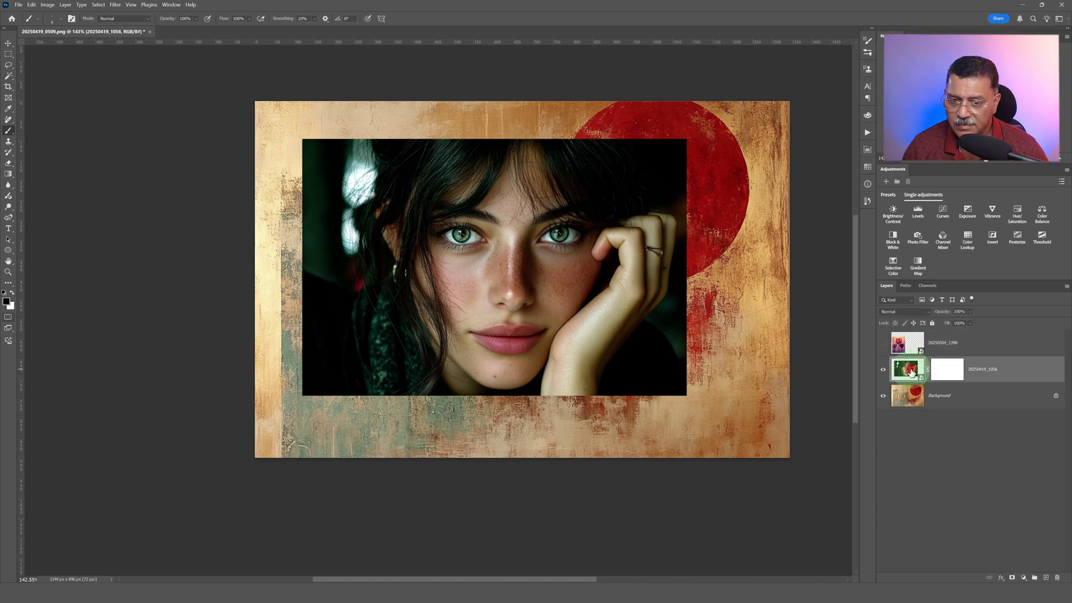
# - Choose the Brush tool and enlarge the soft brush tip to 250 px
pyautogui.click(9, 130)
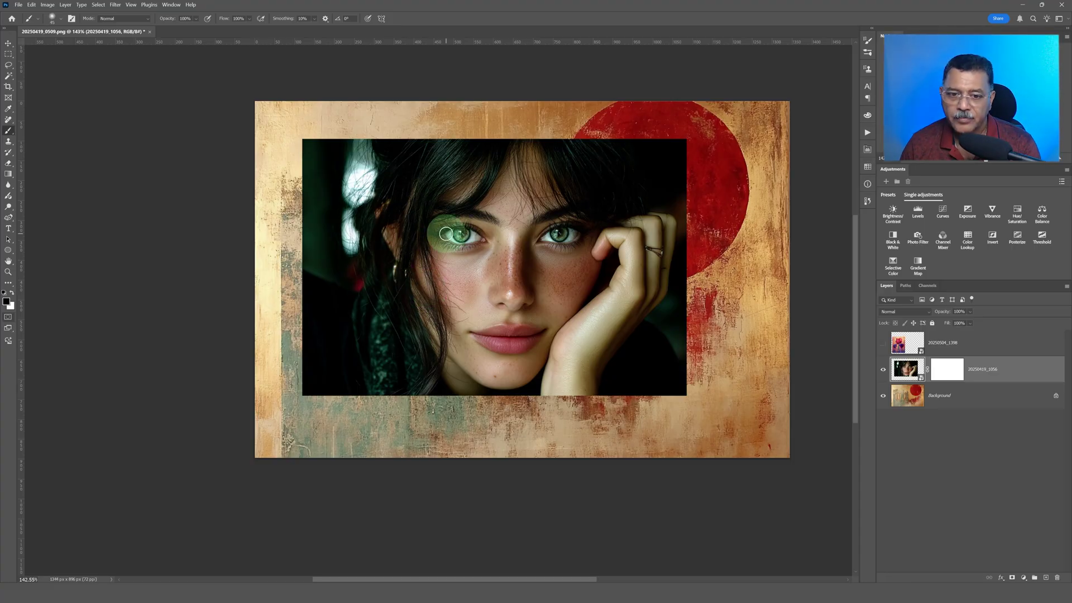
pyautogui.press(']')
pyautogui.press(']')
pyautogui.press(']')
pyautogui.press(']')
pyautogui.press(']')
pyautogui.press(']')
pyautogui.press(']')
pyautogui.press(']')
pyautogui.press(']')
pyautogui.hotkey('ctrl', 'shift', 'alt', 'n')
pyautogui.moveTo(287, 149); pyautogui.dragTo(306, 148)
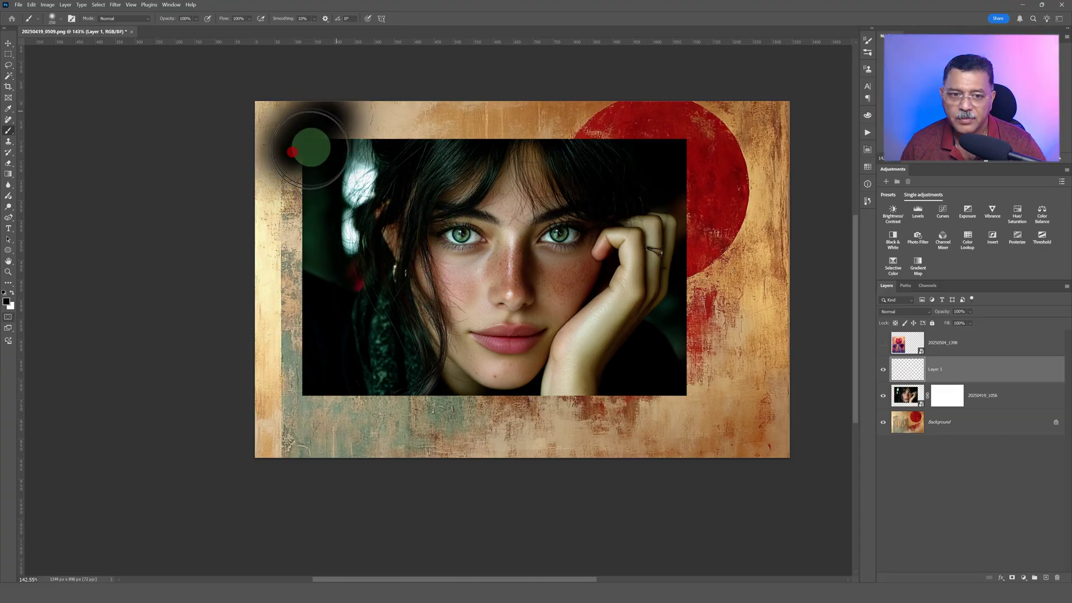
pyautogui.press('Delete')
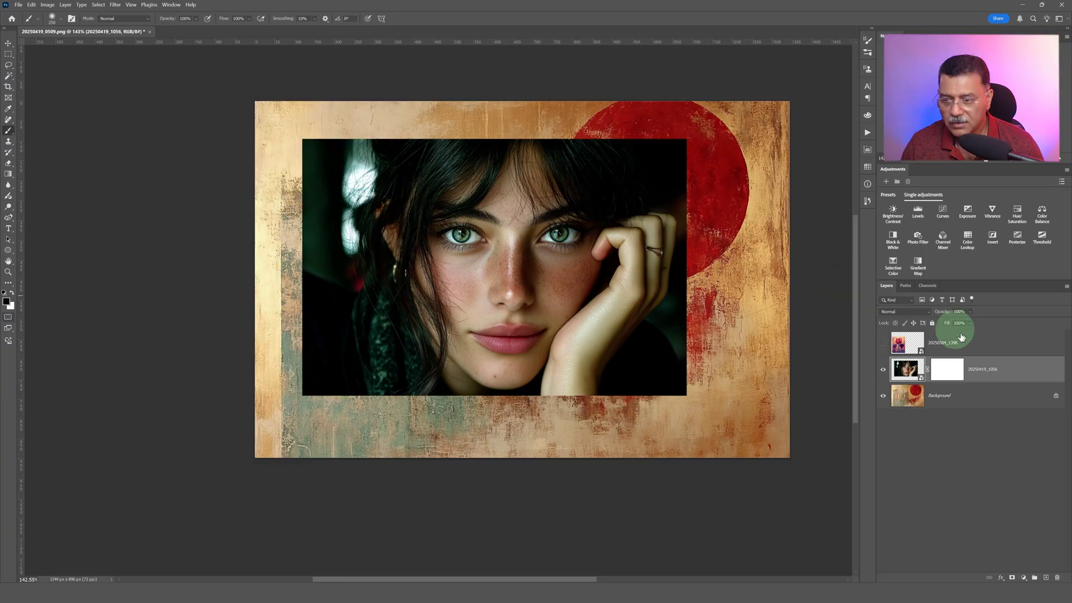
# - Blend the portrait into the textured background by painting its layer mask black around the photo's edges and white over the face
pyautogui.click(944, 374)
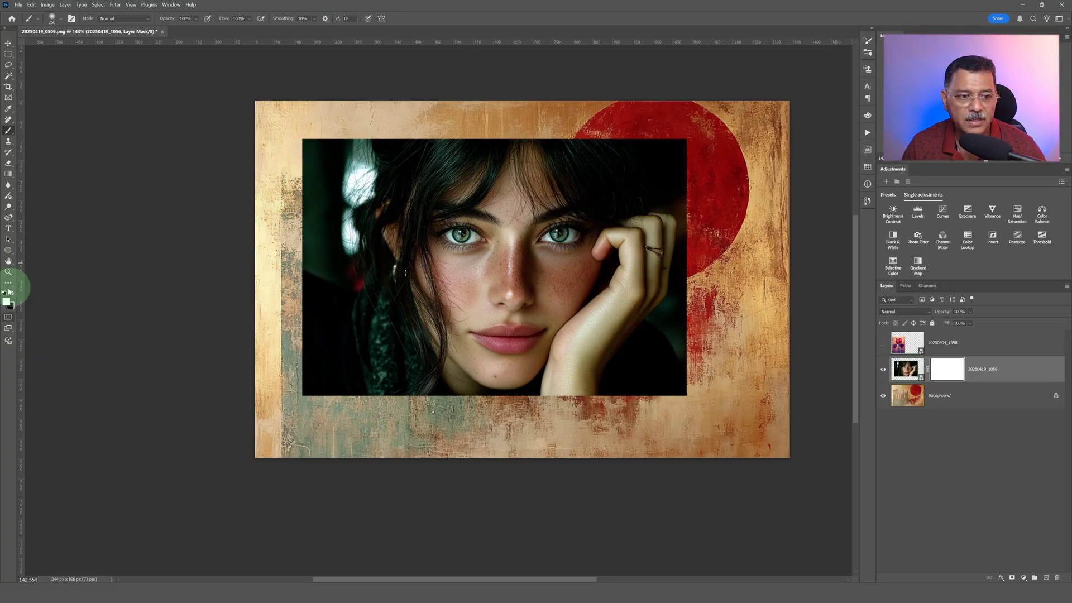
pyautogui.moveTo(282, 160)
pyautogui.mouseDown()
pyautogui.moveTo(339, 111)
pyautogui.moveTo(285, 206)
pyautogui.moveTo(304, 156)
pyautogui.moveTo(351, 113)
pyautogui.moveTo(288, 187)
pyautogui.moveTo(245, 166)
pyautogui.moveTo(217, 273)
pyautogui.moveTo(239, 365)
pyautogui.moveTo(325, 442)
pyautogui.moveTo(445, 491)
pyautogui.moveTo(611, 516)
pyautogui.moveTo(722, 437)
pyautogui.moveTo(761, 280)
pyautogui.moveTo(755, 178)
pyautogui.moveTo(657, 92)
pyautogui.moveTo(570, 55)
pyautogui.moveTo(457, 36)
pyautogui.moveTo(354, 45)
pyautogui.moveTo(266, 126)
pyautogui.moveTo(227, 251)
pyautogui.moveTo(224, 421)
pyautogui.moveTo(363, 540)
pyautogui.moveTo(601, 575)
pyautogui.moveTo(636, 548)
pyautogui.moveTo(429, 536)
pyautogui.moveTo(612, 526)
pyautogui.moveTo(729, 487)
pyautogui.moveTo(759, 223)
pyautogui.moveTo(678, 107)
pyautogui.moveTo(604, 55)
pyautogui.moveTo(467, 27)
pyautogui.moveTo(472, 36)
pyautogui.moveTo(320, 31)
pyautogui.moveTo(363, 38)
pyautogui.moveTo(249, 93)
pyautogui.moveTo(230, 345)
pyautogui.moveTo(463, 527)
pyautogui.moveTo(745, 470)
pyautogui.moveTo(797, 224)
pyautogui.moveTo(592, 64)
pyautogui.moveTo(393, 35)
pyautogui.moveTo(239, 186)
pyautogui.moveTo(289, 428)
pyautogui.moveTo(595, 506)
pyautogui.moveTo(718, 412)
pyautogui.moveTo(416, 347)
pyautogui.moveTo(440, 321)
pyautogui.moveTo(593, 387)
pyautogui.moveTo(496, 400)
pyautogui.moveTo(504, 344)
pyautogui.moveTo(532, 312)
pyautogui.moveTo(258, 328)
pyautogui.mouseUp()
pyautogui.press(']')
pyautogui.press(']')
pyautogui.press(']')
pyautogui.press(']')
pyautogui.press(']')
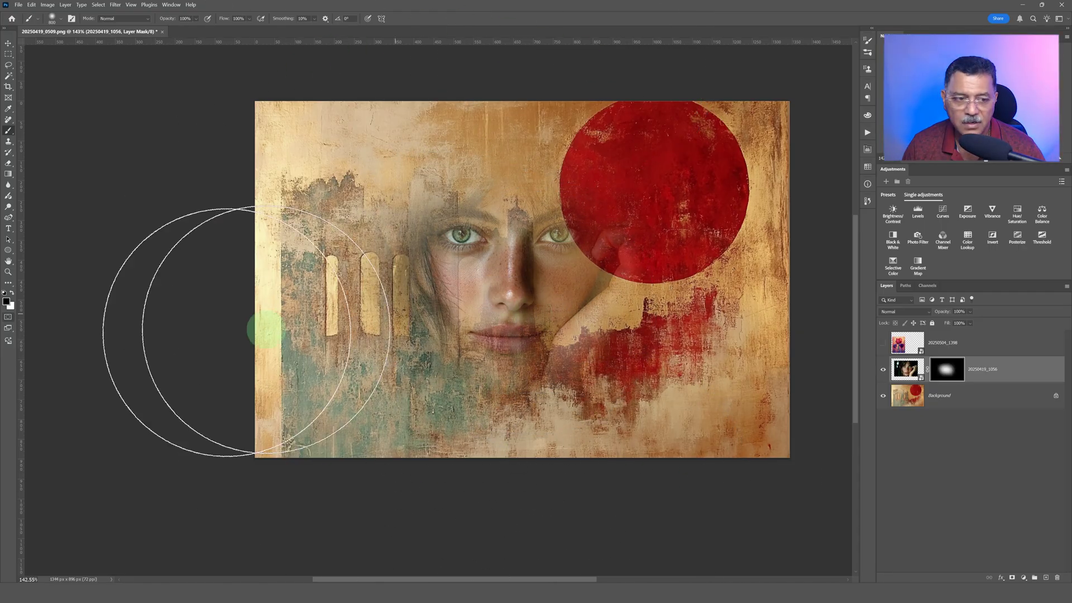
pyautogui.click(12, 293)
pyautogui.moveTo(547, 297)
pyautogui.mouseDown()
pyautogui.moveTo(507, 292)
pyautogui.moveTo(524, 304)
pyautogui.moveTo(508, 271)
pyautogui.moveTo(680, 337)
pyautogui.mouseUp()
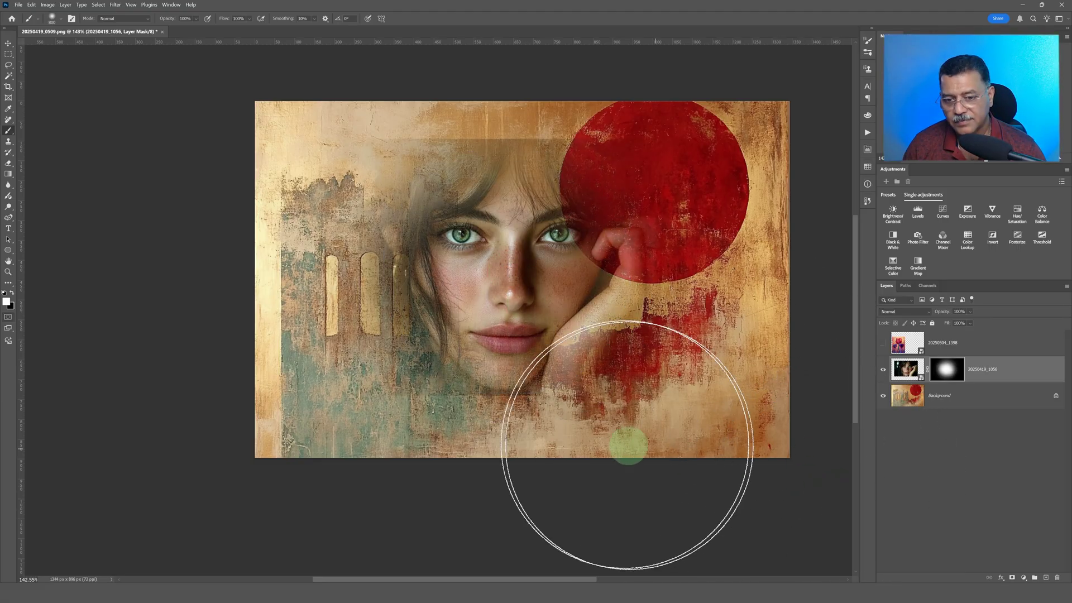
# - With a smaller brush, paint black on the portrait's mask along the photo's lower and upper borders to soften the hard edges
pyautogui.press('[')
pyautogui.press('[')
pyautogui.press('[')
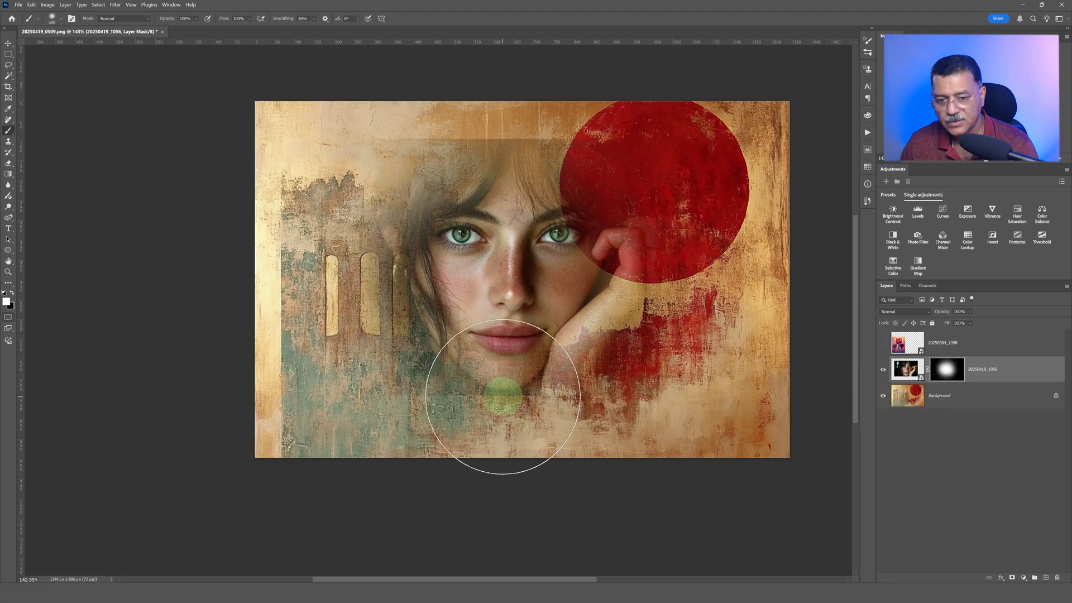
pyautogui.press('[')
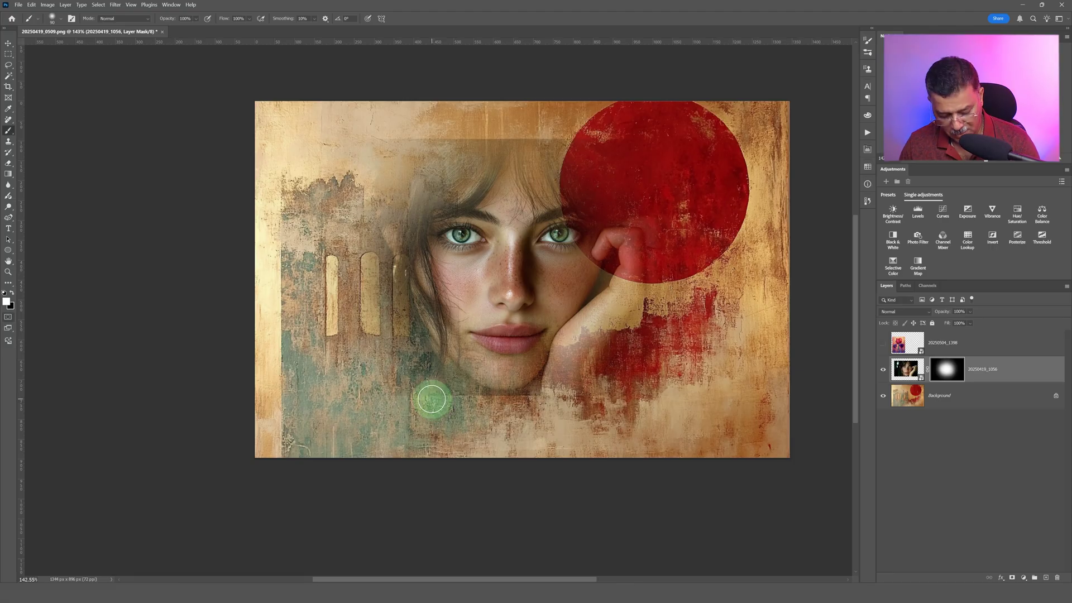
pyautogui.moveTo(383, 395); pyautogui.dragTo(640, 398)
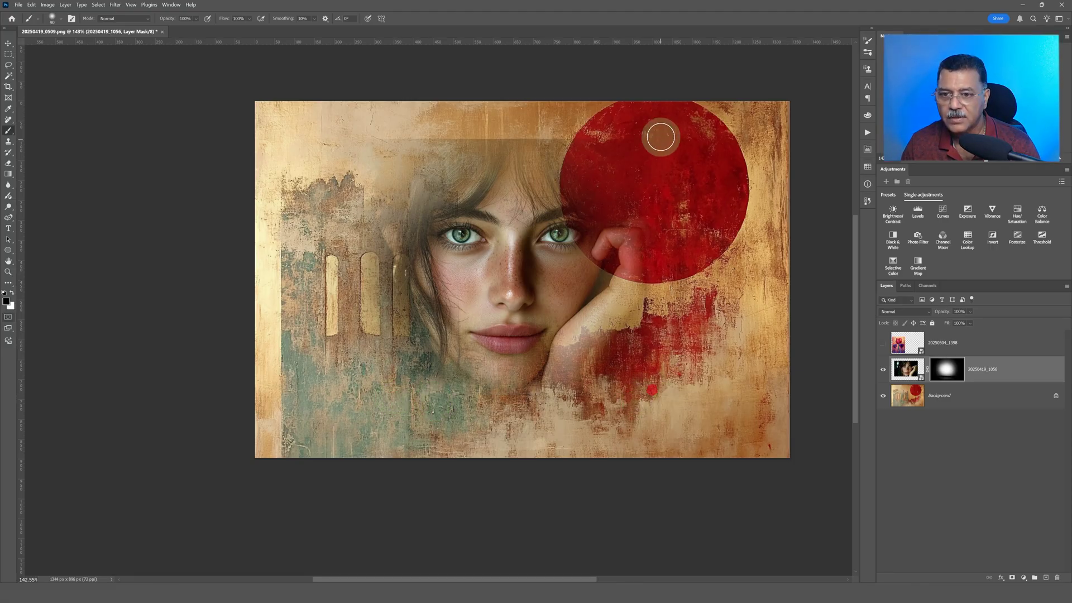
pyautogui.moveTo(532, 133)
pyautogui.mouseDown()
pyautogui.moveTo(368, 144)
pyautogui.moveTo(526, 119)
pyautogui.moveTo(435, 143)
pyautogui.moveTo(541, 117)
pyautogui.mouseUp()
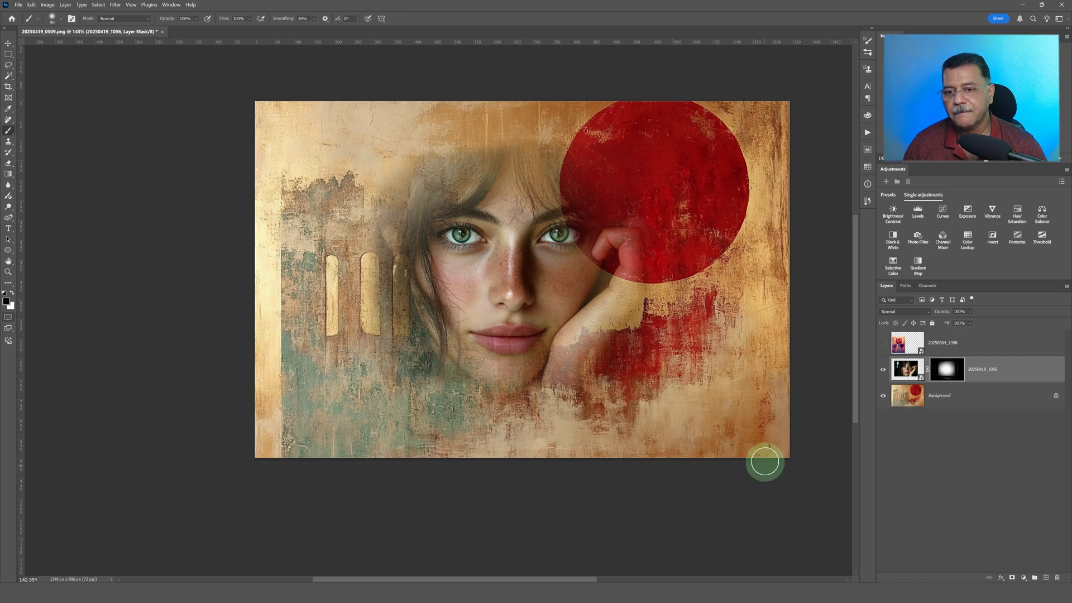
pyautogui.click(762, 445)
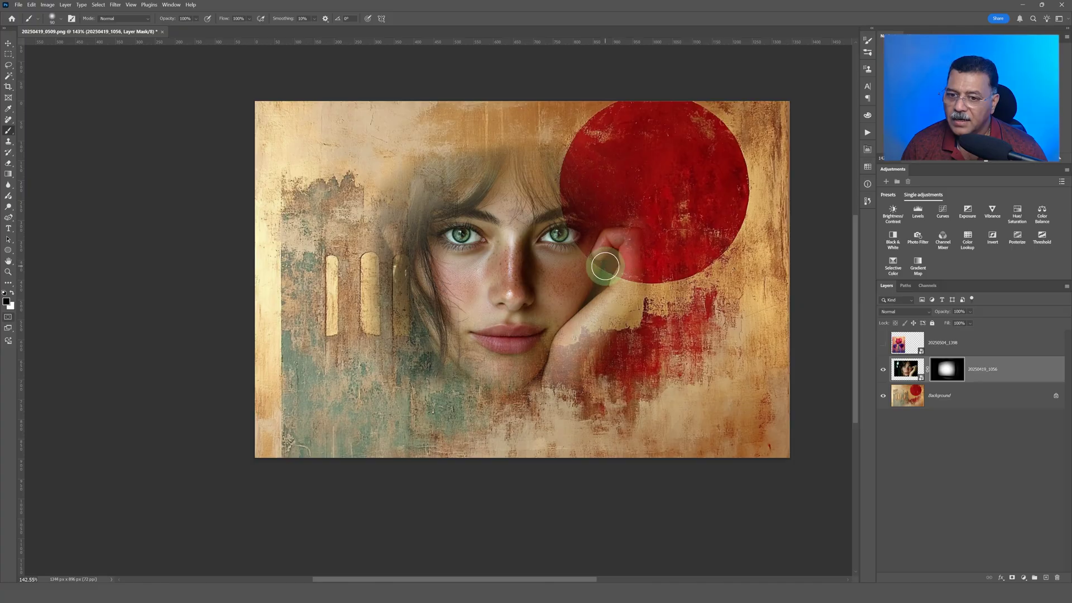
pyautogui.moveTo(605, 266)
pyautogui.mouseDown()
pyautogui.moveTo(653, 211)
pyautogui.moveTo(624, 233)
pyautogui.moveTo(592, 222)
pyautogui.moveTo(599, 247)
pyautogui.moveTo(593, 149)
pyautogui.moveTo(601, 185)
pyautogui.moveTo(645, 248)
pyautogui.moveTo(677, 217)
pyautogui.moveTo(543, 211)
pyautogui.moveTo(637, 270)
pyautogui.moveTo(611, 162)
pyautogui.moveTo(631, 298)
pyautogui.moveTo(595, 253)
pyautogui.mouseUp()
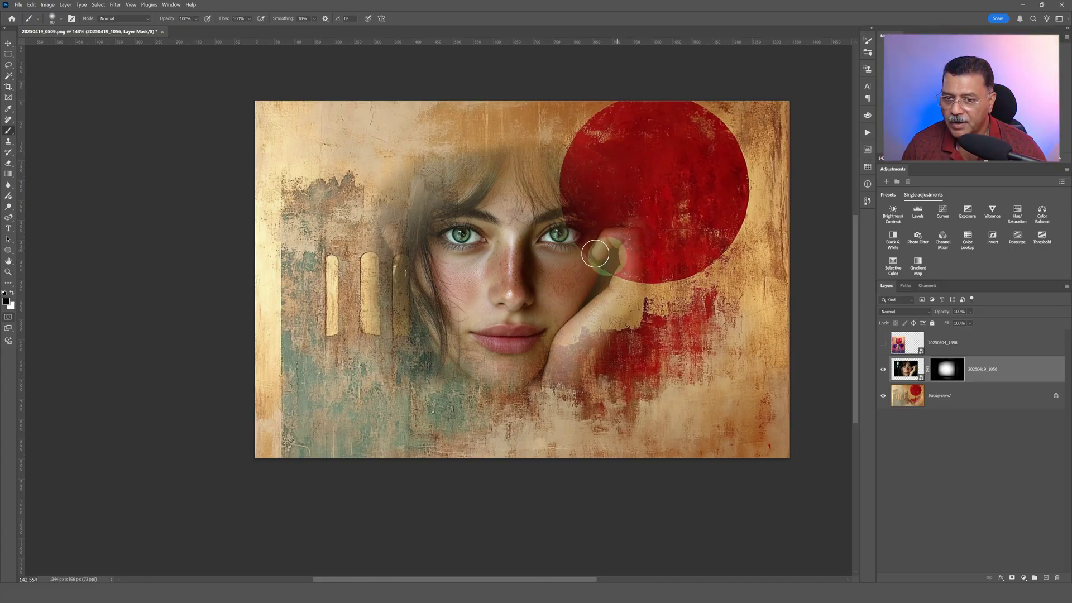
pyautogui.hotkey('ctrl', 'z')
pyautogui.hotkey('ctrl', 'z')
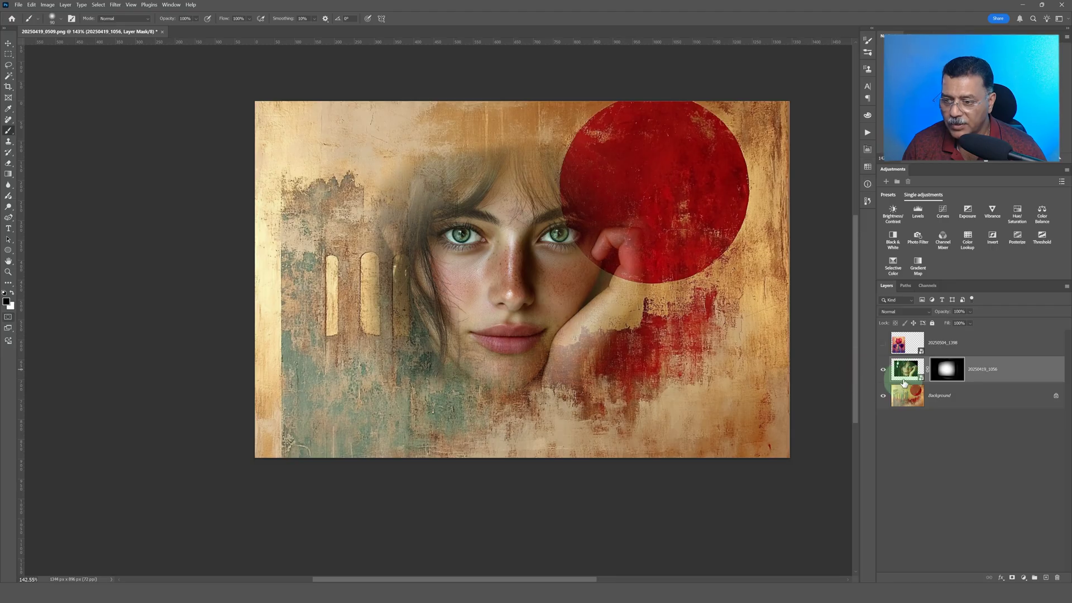
# - Paint white on the portrait's layer mask to bring back the hand and the dark hair over the red circle
pyautogui.click(947, 369)
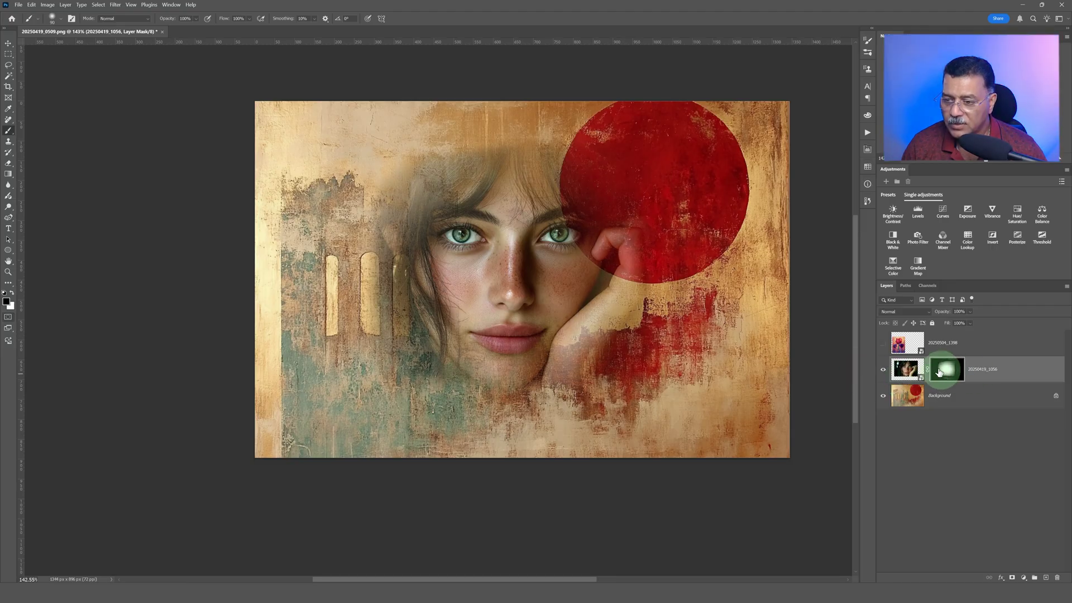
pyautogui.click(13, 294)
pyautogui.moveTo(600, 263)
pyautogui.mouseDown()
pyautogui.moveTo(542, 182)
pyautogui.moveTo(600, 270)
pyautogui.moveTo(605, 226)
pyautogui.moveTo(566, 168)
pyautogui.moveTo(597, 185)
pyautogui.moveTo(562, 154)
pyautogui.moveTo(604, 186)
pyautogui.moveTo(628, 262)
pyautogui.moveTo(571, 350)
pyautogui.moveTo(585, 213)
pyautogui.moveTo(524, 362)
pyautogui.moveTo(545, 351)
pyautogui.moveTo(554, 367)
pyautogui.moveTo(599, 308)
pyautogui.moveTo(586, 182)
pyautogui.moveTo(496, 174)
pyautogui.moveTo(475, 191)
pyautogui.moveTo(480, 260)
pyautogui.moveTo(547, 240)
pyautogui.mouseUp()
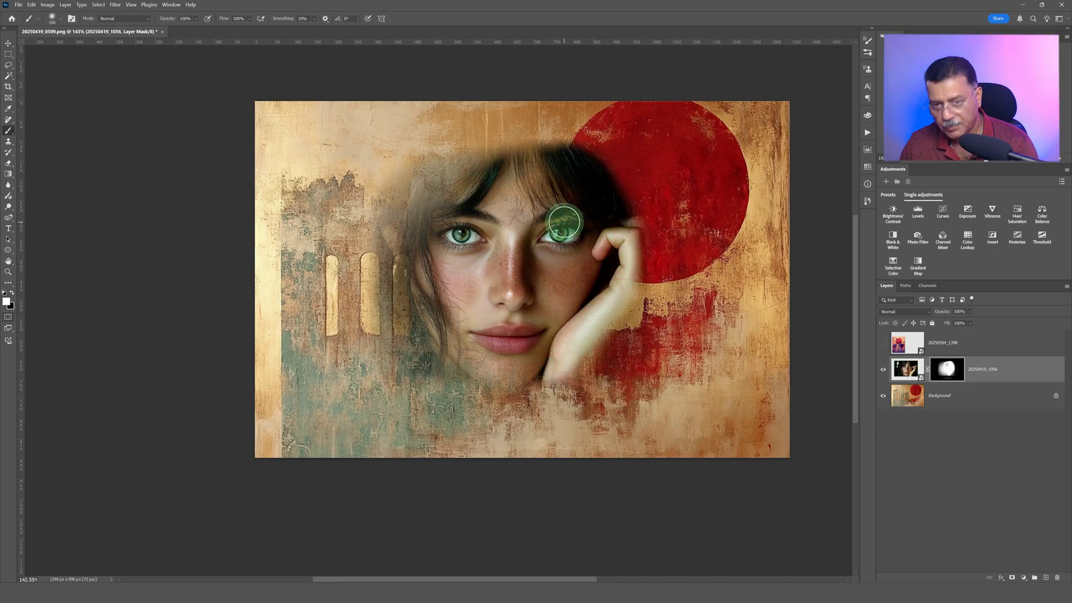
# - With a much larger brush, paint white on the mask to reveal more of the hair, chin and forearm
pyautogui.press(']')
pyautogui.press(']')
pyautogui.press(']')
pyautogui.press(']')
pyautogui.press(']')
pyautogui.press(']')
pyautogui.press(']')
pyautogui.moveTo(529, 188)
pyautogui.mouseDown()
pyautogui.moveTo(595, 267)
pyautogui.moveTo(523, 355)
pyautogui.moveTo(570, 334)
pyautogui.moveTo(523, 207)
pyautogui.moveTo(576, 343)
pyautogui.moveTo(575, 371)
pyautogui.mouseUp()
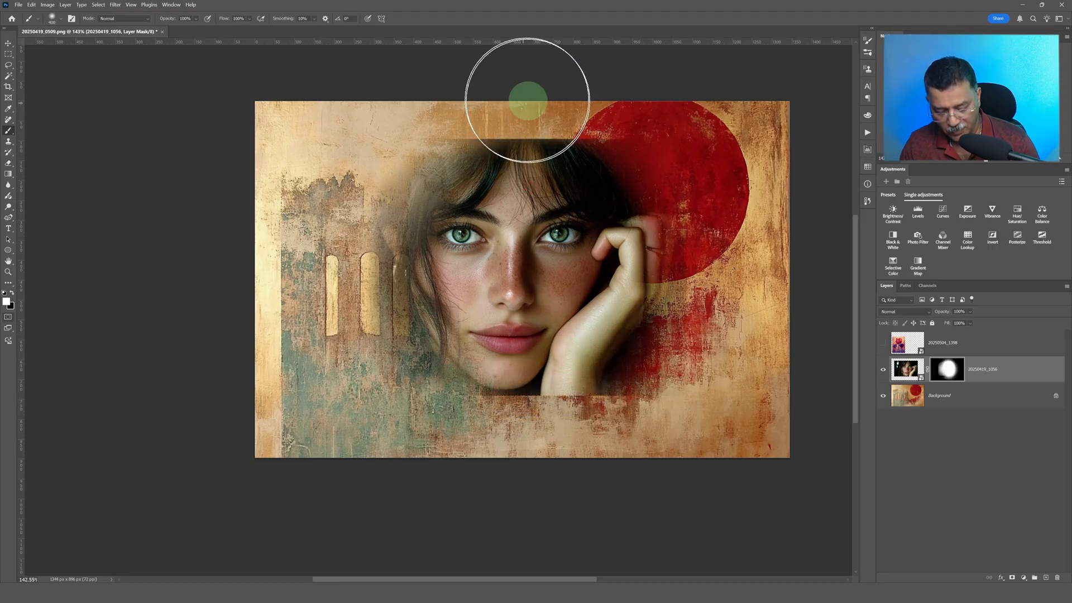
# - Switch to black with a smaller brush and fade the photo's straight borders above the hair and below the chin
pyautogui.press('x')
pyautogui.press('[')
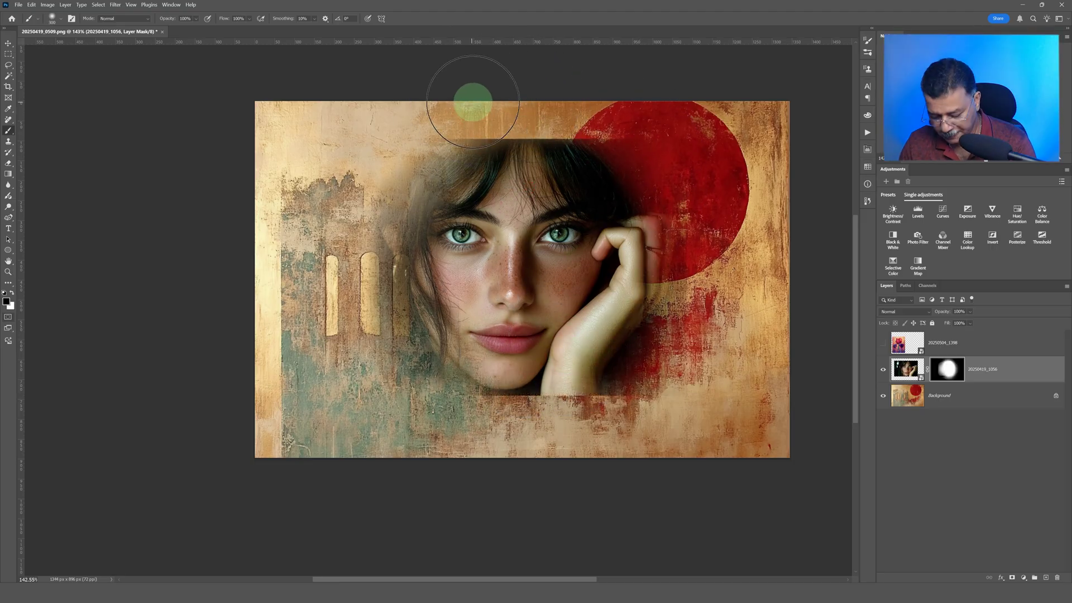
pyautogui.press('[')
pyautogui.press('[')
pyautogui.press('[')
pyautogui.press('[')
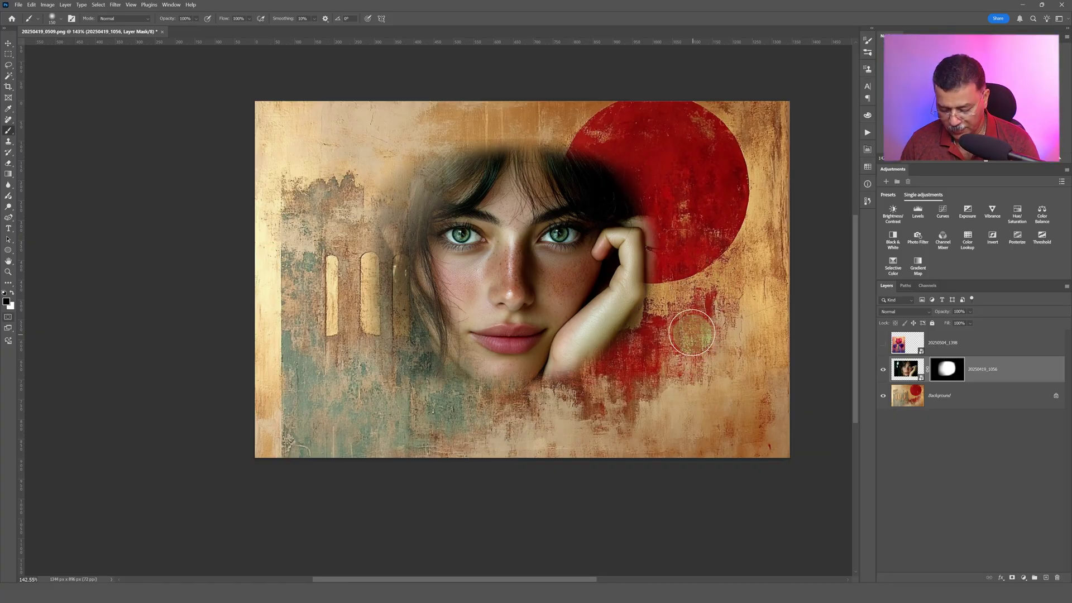
# - Paint black on the mask around the outer side of the hand to hide the leftover photo background
pyautogui.press(']')
pyautogui.press(']')
pyautogui.press(']')
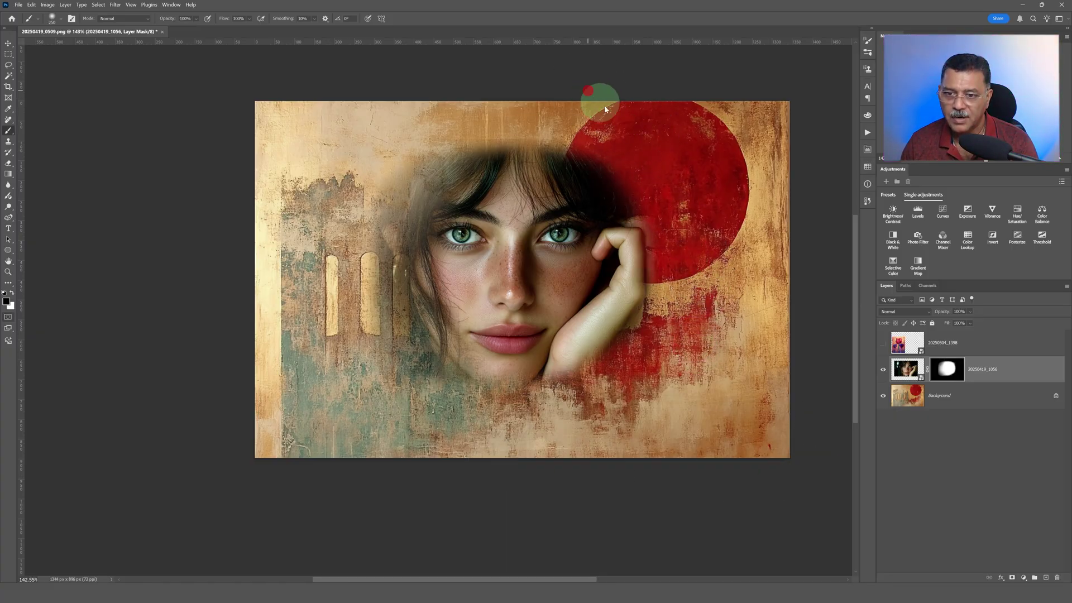
pyautogui.moveTo(669, 447)
pyautogui.mouseDown()
pyautogui.moveTo(681, 297)
pyautogui.moveTo(650, 385)
pyautogui.moveTo(656, 373)
pyautogui.moveTo(622, 373)
pyautogui.moveTo(617, 297)
pyautogui.mouseUp()
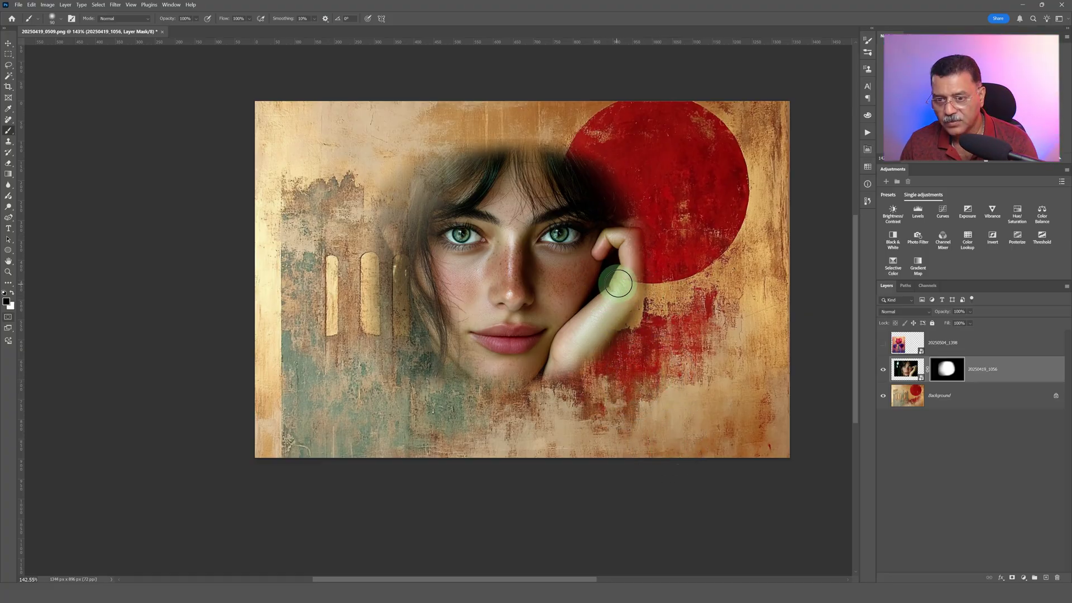
pyautogui.moveTo(619, 280); pyautogui.dragTo(617, 286)
# - Refine the mask along the wrist and forearm, restoring skin with white and clearing the surrounding area with black
pyautogui.press('x')
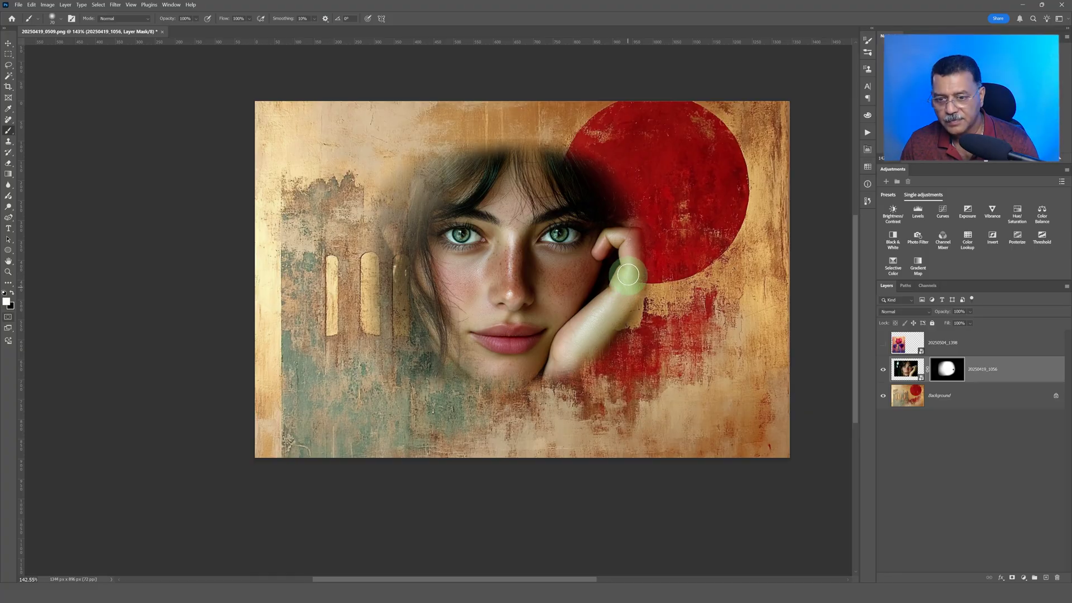
pyautogui.moveTo(603, 298)
pyautogui.mouseDown()
pyautogui.moveTo(653, 395)
pyautogui.moveTo(704, 316)
pyautogui.mouseUp()
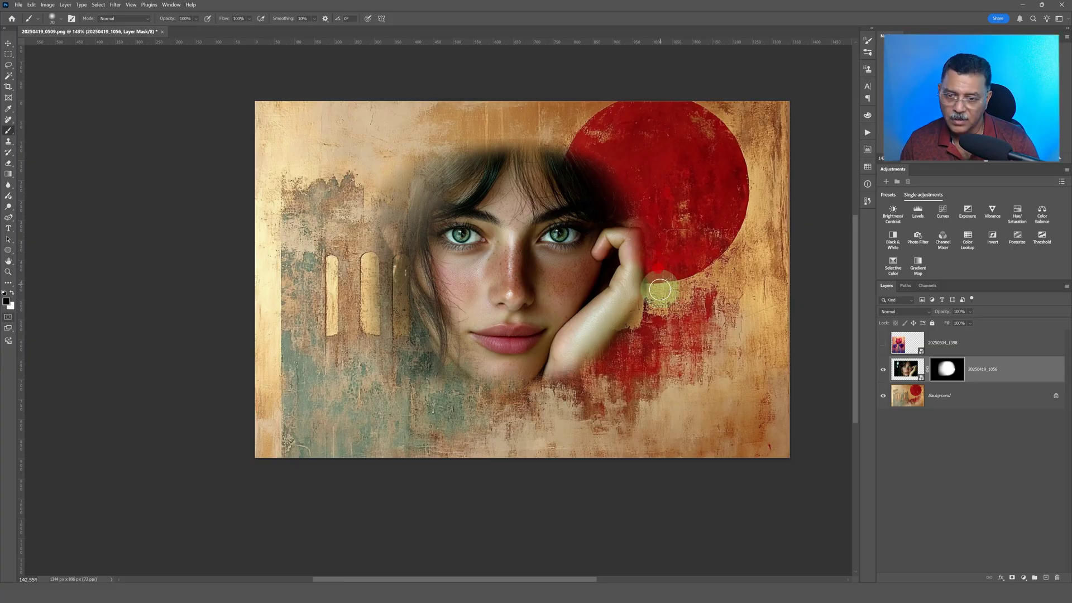
pyautogui.moveTo(657, 287)
pyautogui.mouseDown()
pyautogui.moveTo(651, 318)
pyautogui.moveTo(709, 377)
pyautogui.moveTo(761, 393)
pyautogui.moveTo(703, 383)
pyautogui.moveTo(658, 324)
pyautogui.moveTo(601, 381)
pyautogui.moveTo(645, 315)
pyautogui.moveTo(668, 301)
pyautogui.moveTo(658, 317)
pyautogui.moveTo(653, 297)
pyautogui.moveTo(640, 309)
pyautogui.moveTo(758, 322)
pyautogui.moveTo(731, 333)
pyautogui.moveTo(621, 432)
pyautogui.moveTo(426, 359)
pyautogui.moveTo(636, 146)
pyautogui.moveTo(637, 256)
pyautogui.moveTo(455, 284)
pyautogui.moveTo(663, 282)
pyautogui.moveTo(646, 255)
pyautogui.mouseUp()
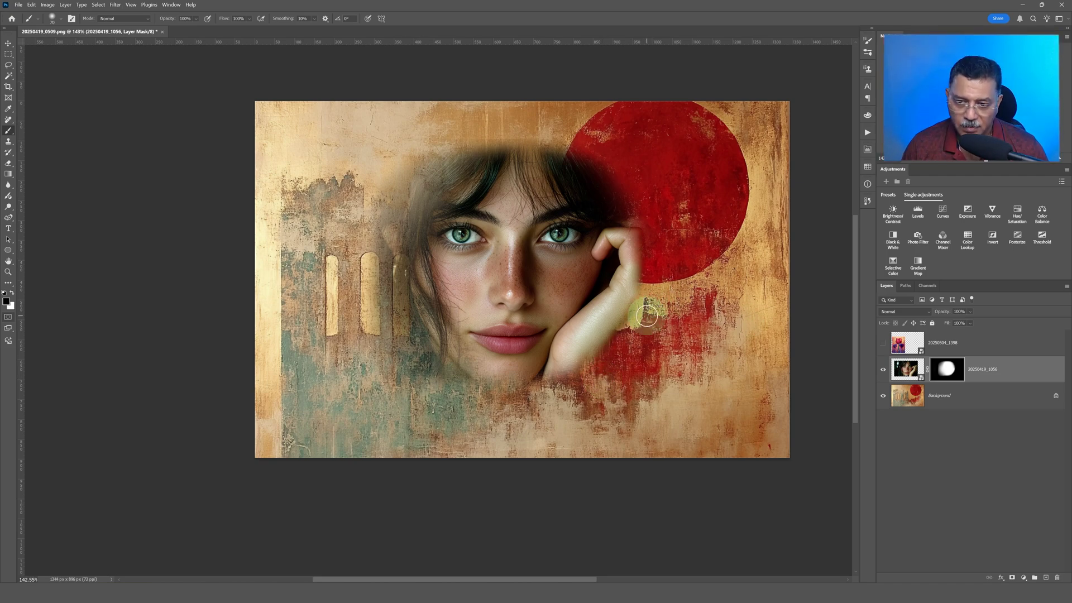
pyautogui.moveTo(646, 316)
pyautogui.mouseDown()
pyautogui.moveTo(673, 282)
pyautogui.moveTo(660, 178)
pyautogui.moveTo(603, 266)
pyautogui.moveTo(697, 245)
pyautogui.moveTo(598, 236)
pyautogui.moveTo(731, 415)
pyautogui.moveTo(718, 405)
pyautogui.moveTo(681, 234)
pyautogui.moveTo(400, 223)
pyautogui.moveTo(430, 182)
pyautogui.moveTo(422, 333)
pyautogui.moveTo(411, 167)
pyautogui.moveTo(462, 135)
pyautogui.moveTo(613, 196)
pyautogui.moveTo(763, 297)
pyautogui.mouseUp()
pyautogui.click(949, 380)
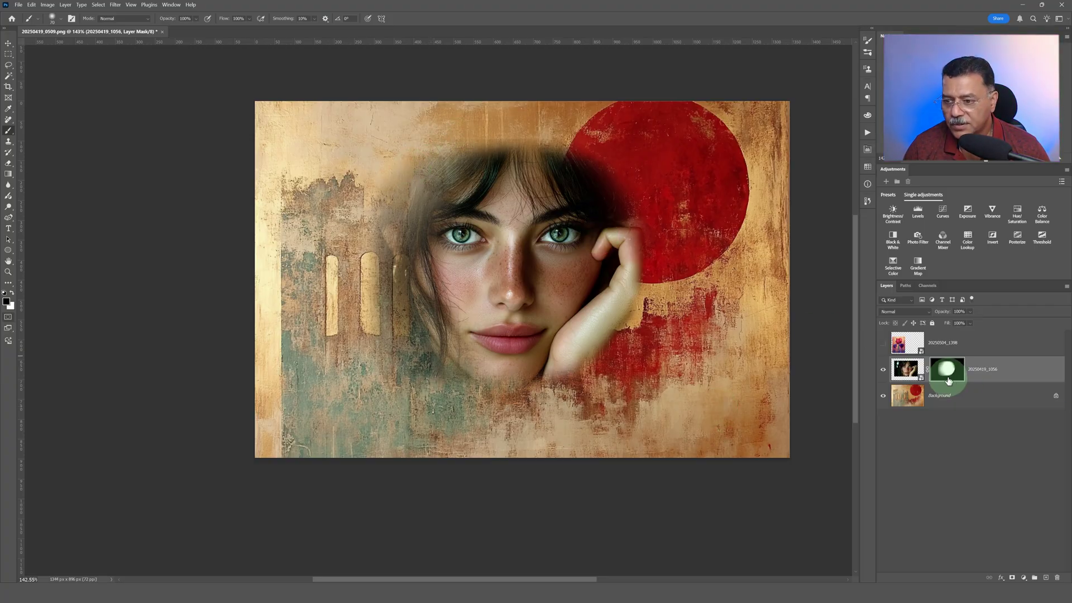
# - Select the iris layer 20250504_1398 and make it visible
pyautogui.click(894, 349)
pyautogui.click(883, 343)
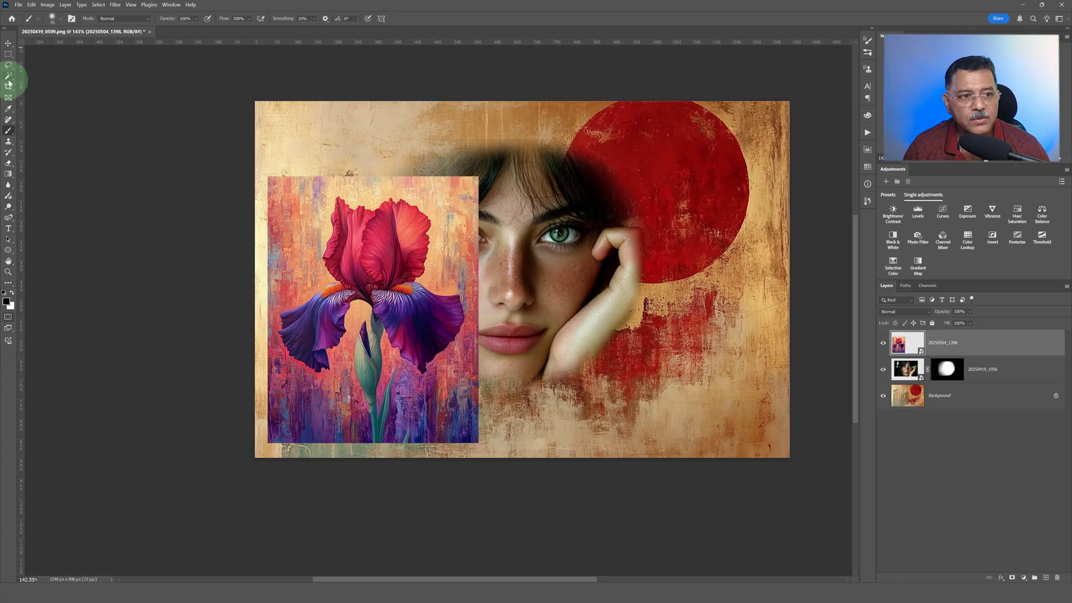
pyautogui.click(99, 5)
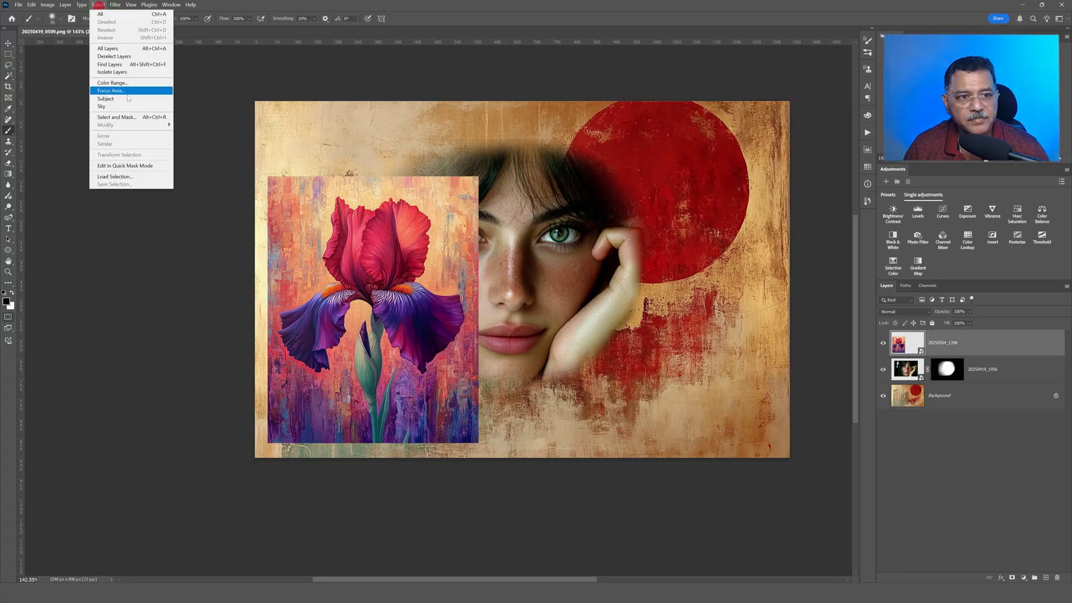
pyautogui.click(124, 98)
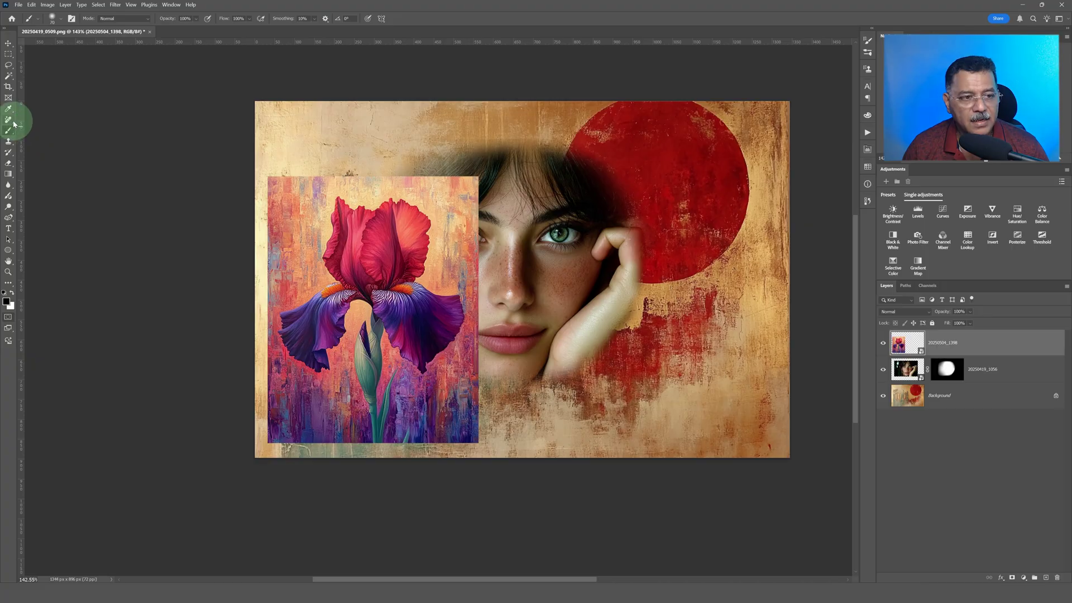
# - Select the iris with its stem by outlining it with the Object Selection tool in Lasso mode
pyautogui.click(10, 77)
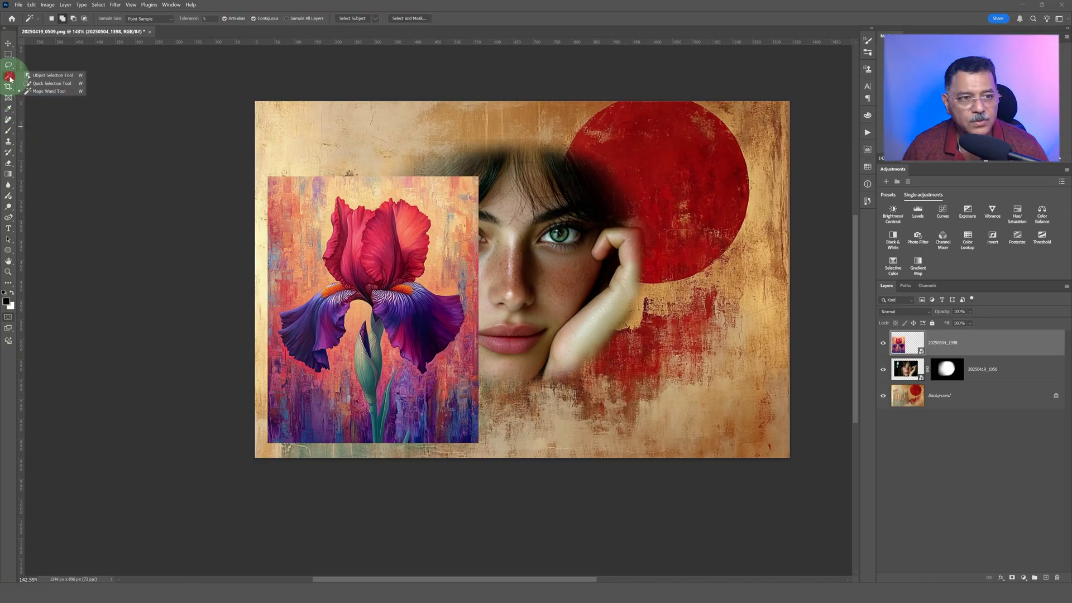
pyautogui.click(42, 77)
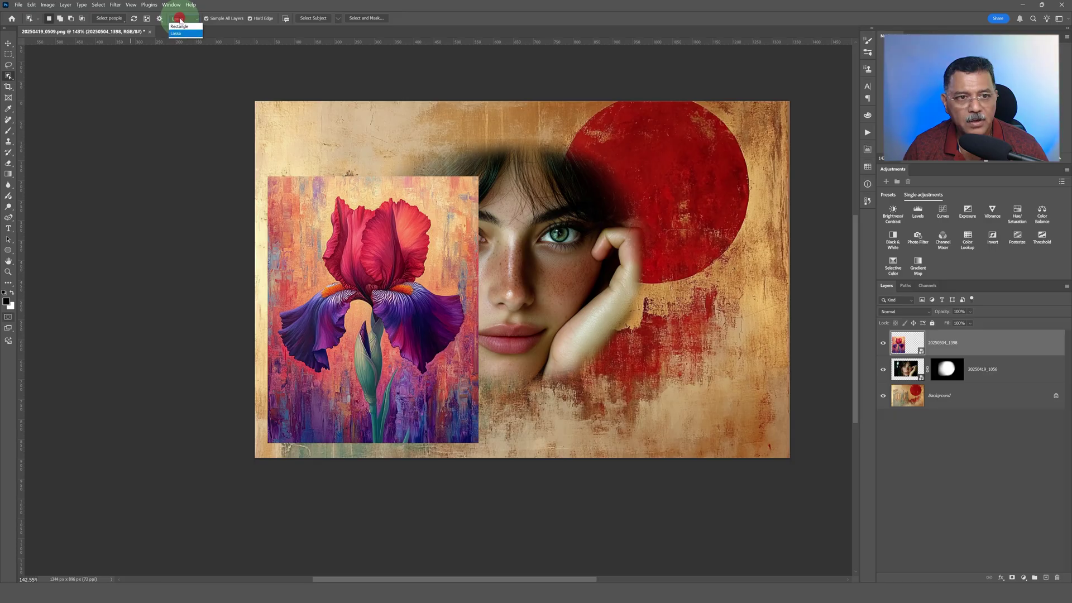
pyautogui.click(180, 34)
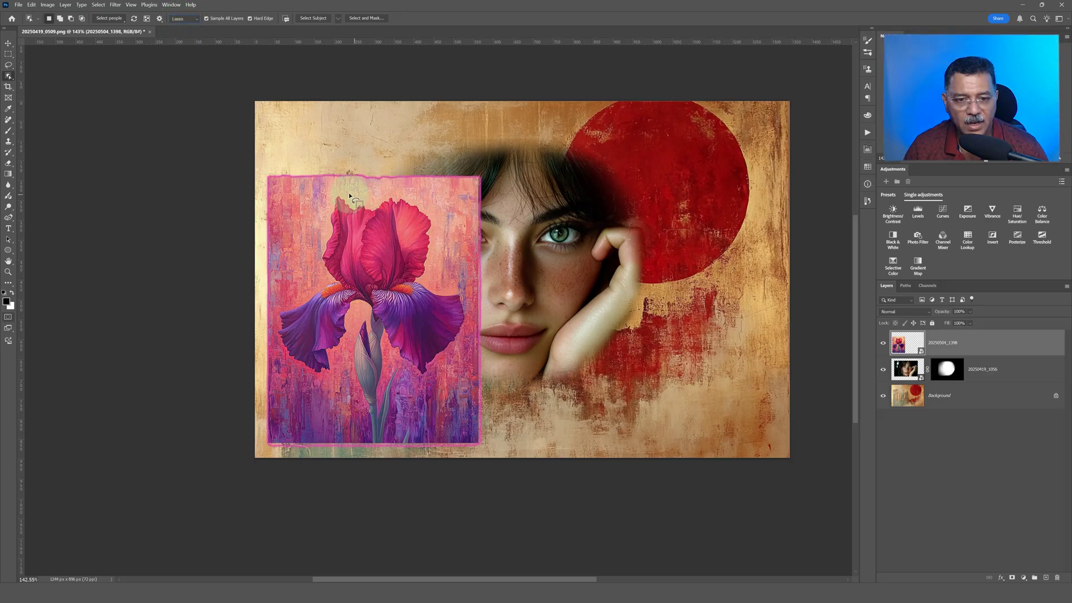
pyautogui.moveTo(349, 196)
pyautogui.mouseDown()
pyautogui.moveTo(322, 202)
pyautogui.moveTo(319, 264)
pyautogui.mouseUp()
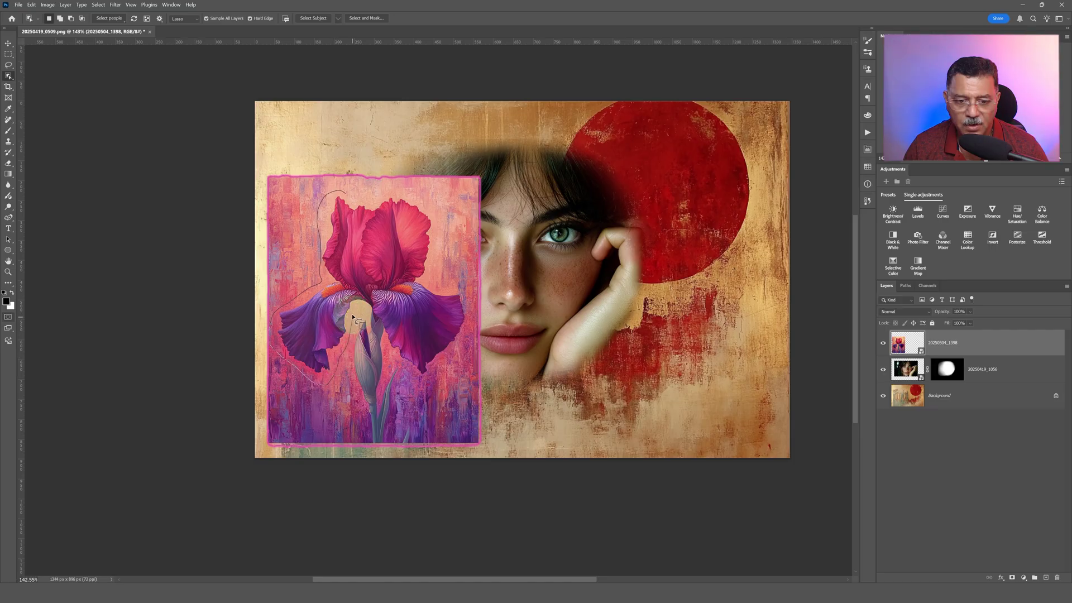
pyautogui.moveTo(397, 445)
pyautogui.mouseDown()
pyautogui.moveTo(412, 411)
pyautogui.moveTo(402, 364)
pyautogui.moveTo(382, 369)
pyautogui.moveTo(385, 345)
pyautogui.moveTo(411, 385)
pyautogui.moveTo(443, 380)
pyautogui.moveTo(474, 306)
pyautogui.moveTo(451, 292)
pyautogui.moveTo(435, 259)
pyautogui.mouseUp()
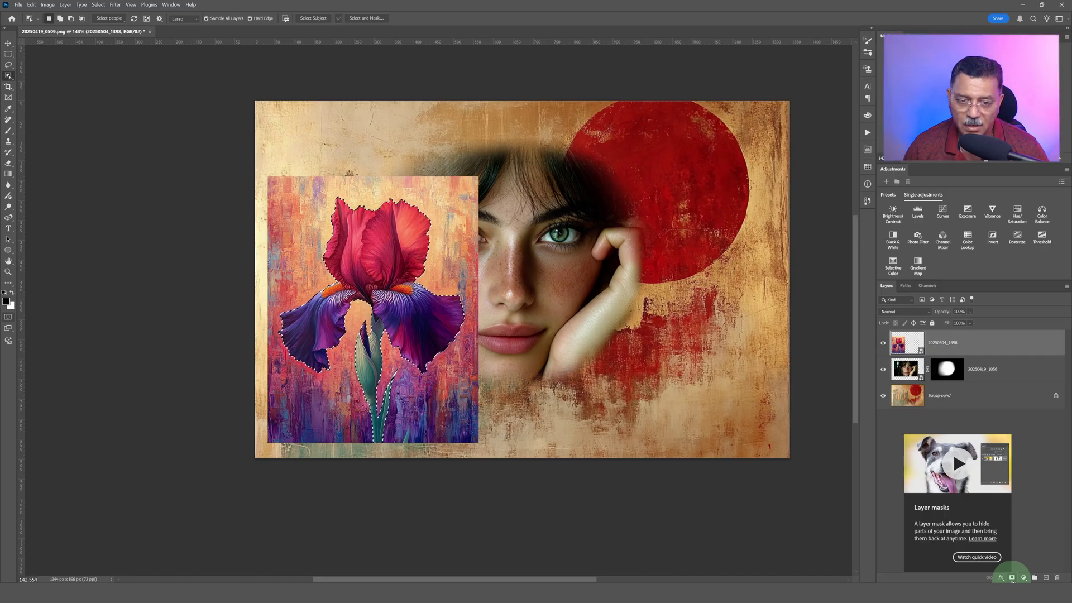
# - Add a layer mask from the iris selection, check its mask overlay and make the layer's image active
pyautogui.click(1012, 579)
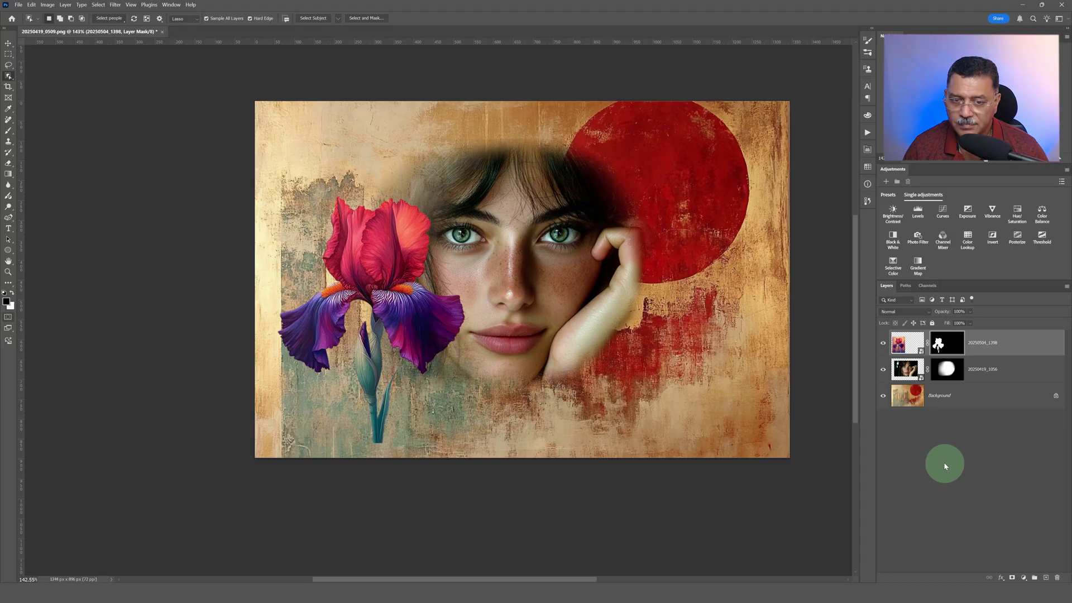
pyautogui.press('\\')
pyautogui.press('\\')
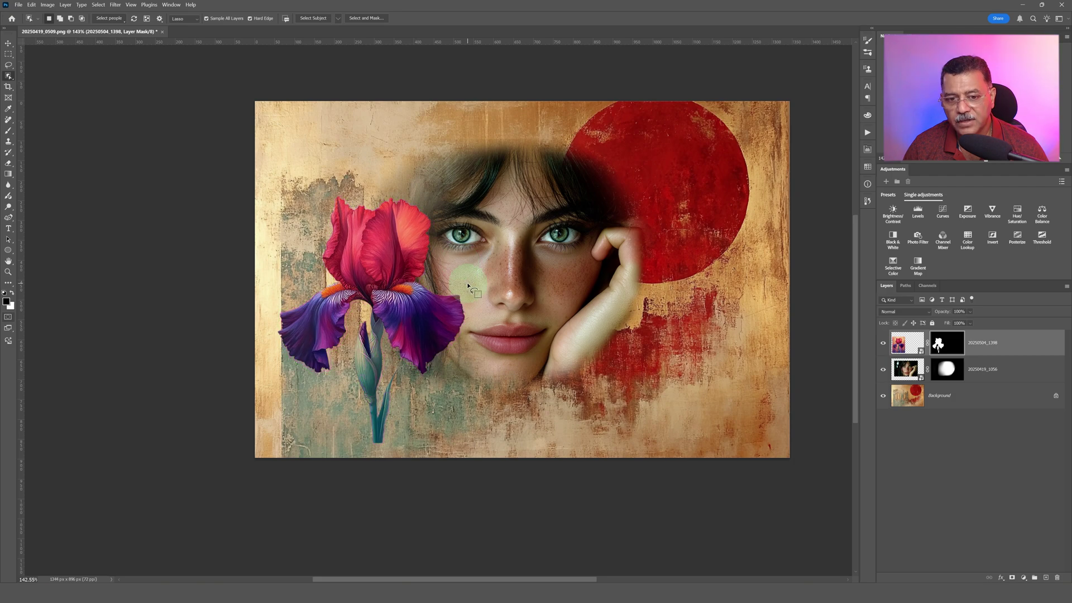
pyautogui.click(889, 346)
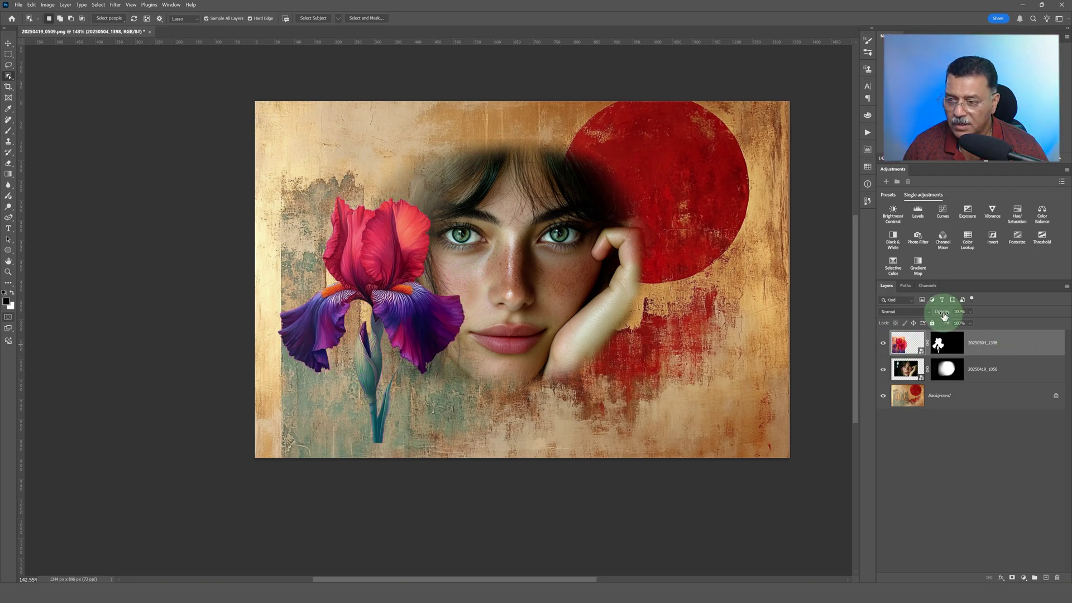
# - Lower the iris layer's opacity to 67% and the portrait layer's opacity to 84%
pyautogui.moveTo(943, 311); pyautogui.dragTo(932, 316)
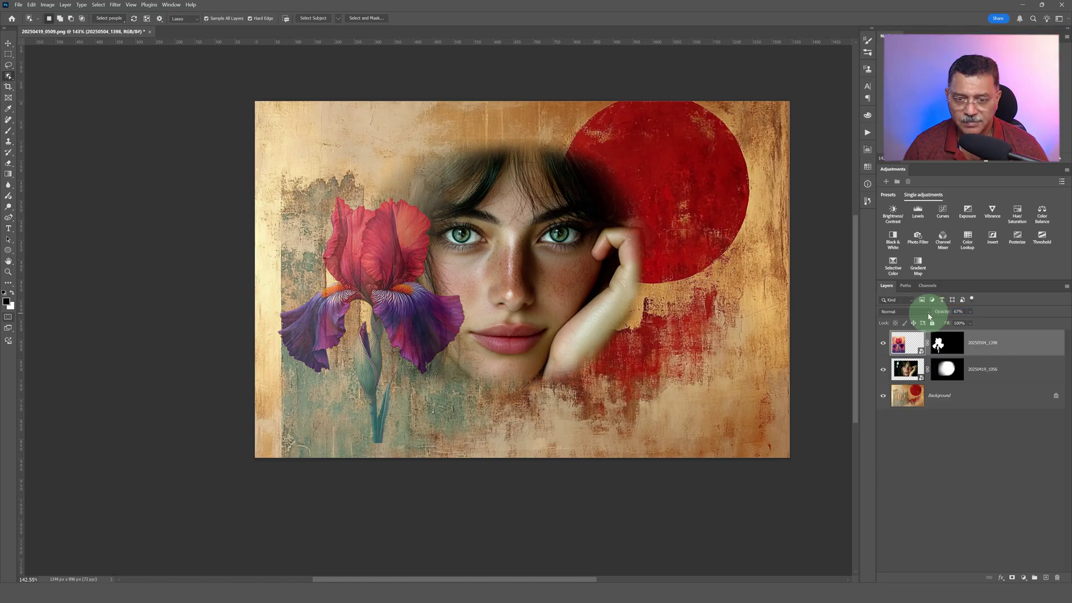
pyautogui.hotkey('alt', '[')
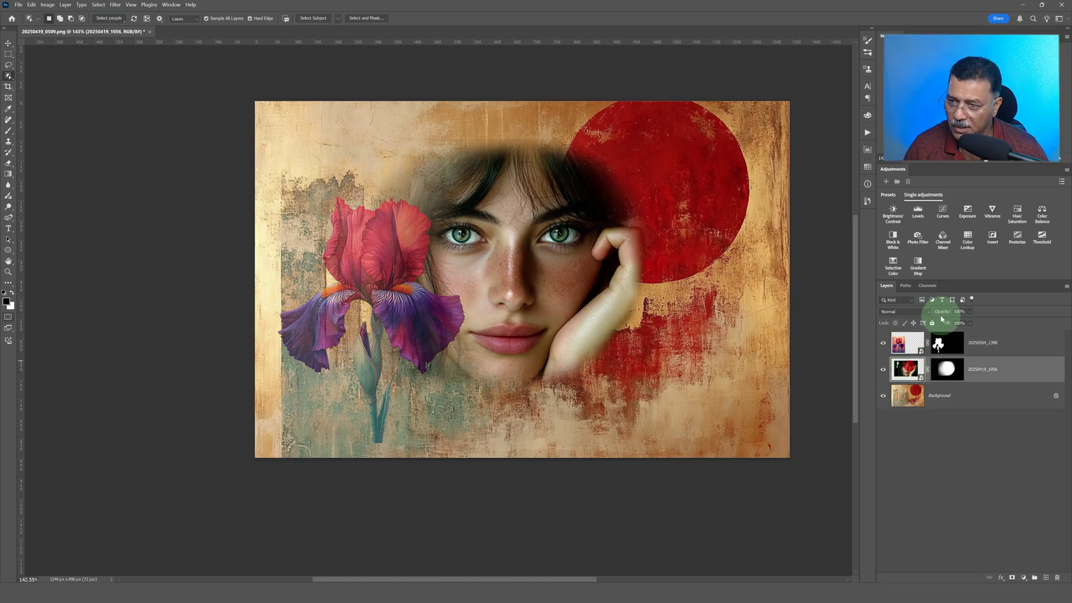
pyautogui.moveTo(942, 315); pyautogui.dragTo(936, 316)
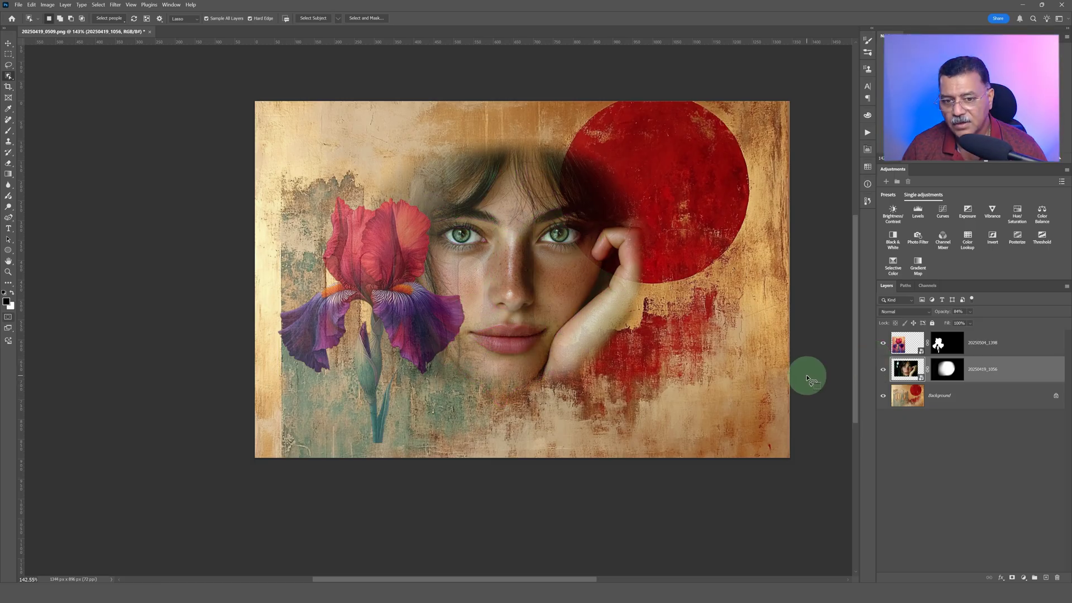
# - Toggle the visibility of the iris and portrait layers off and on to compare their contribution to the composite
pyautogui.click(883, 343)
pyautogui.click(885, 344)
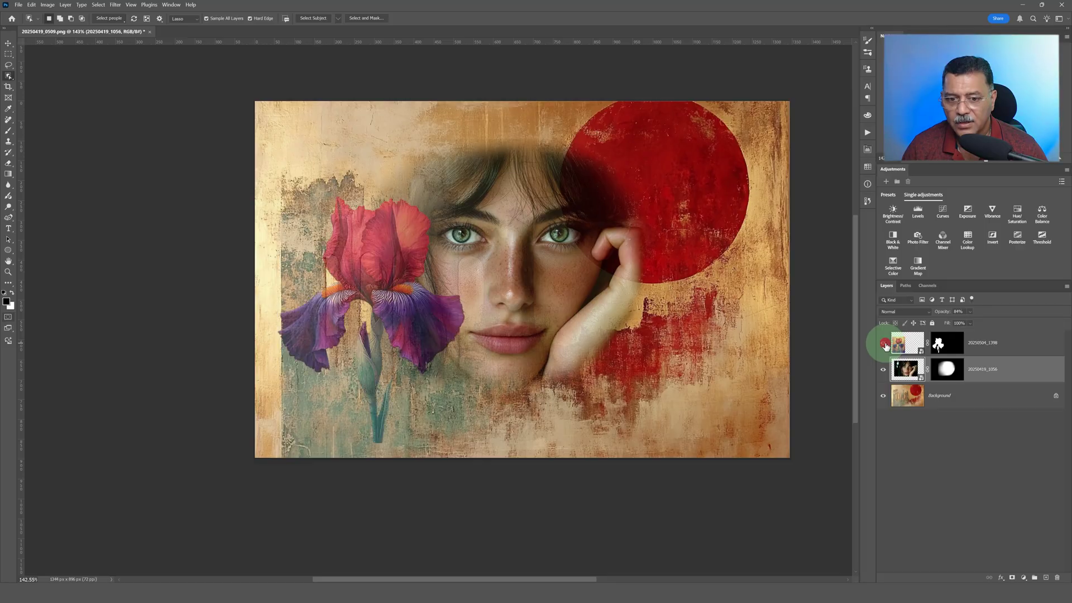
pyautogui.click(884, 371)
pyautogui.click(884, 370)
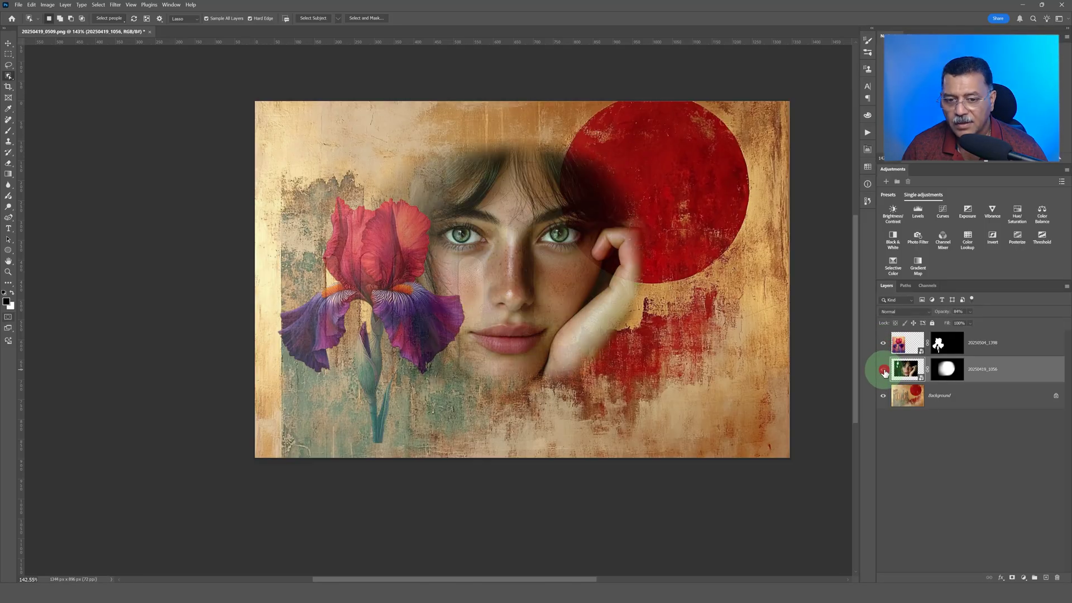
# - Set the portrait layer's opacity to 100% and the iris layer's opacity to 87%
pyautogui.click(946, 371)
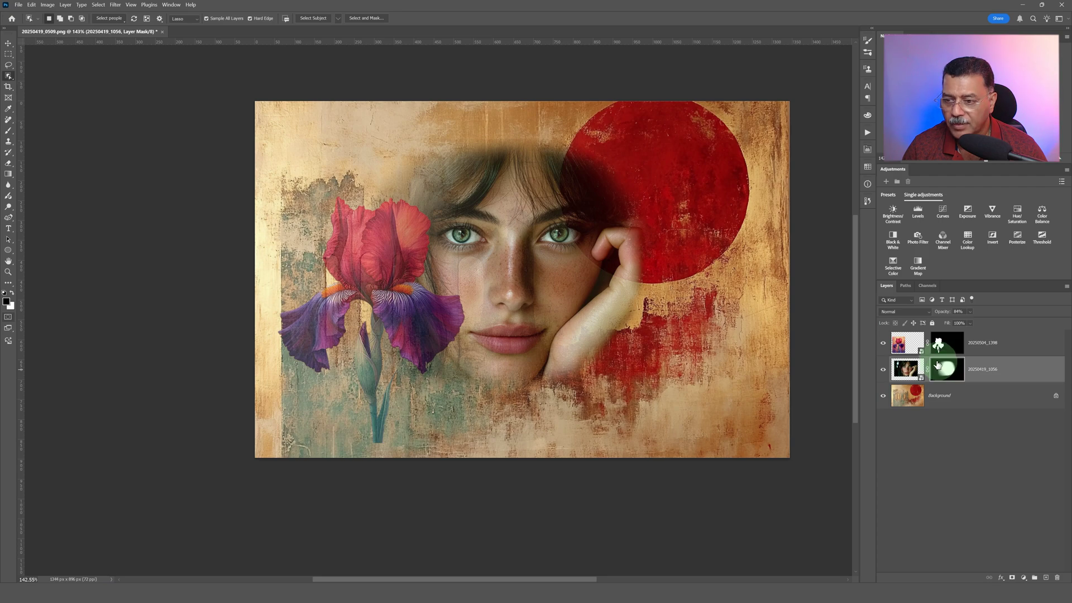
pyautogui.click(907, 368)
pyautogui.moveTo(940, 313); pyautogui.dragTo(978, 317)
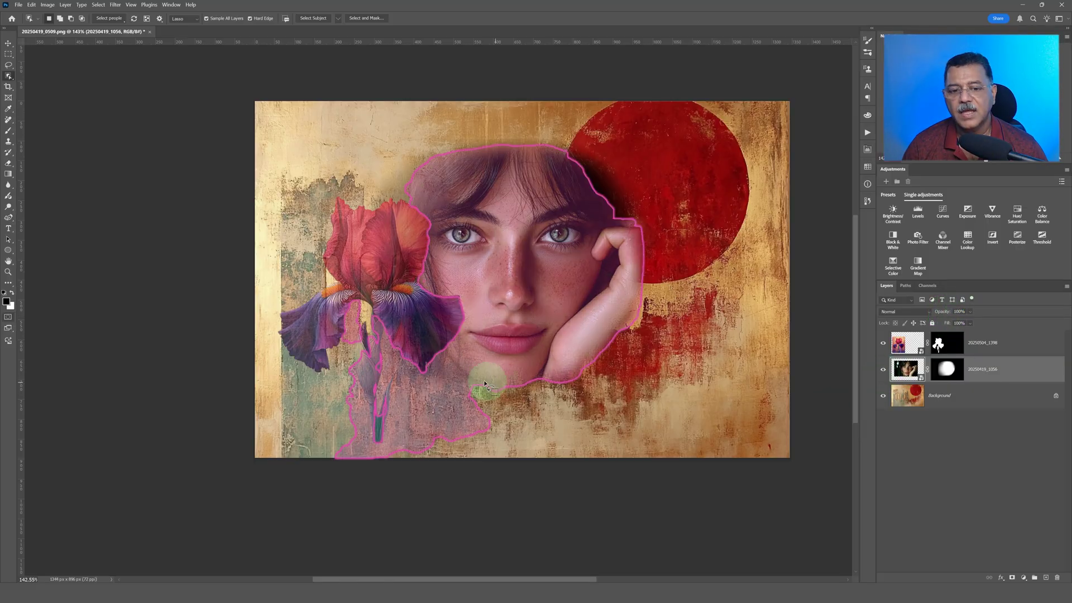
pyautogui.click(899, 344)
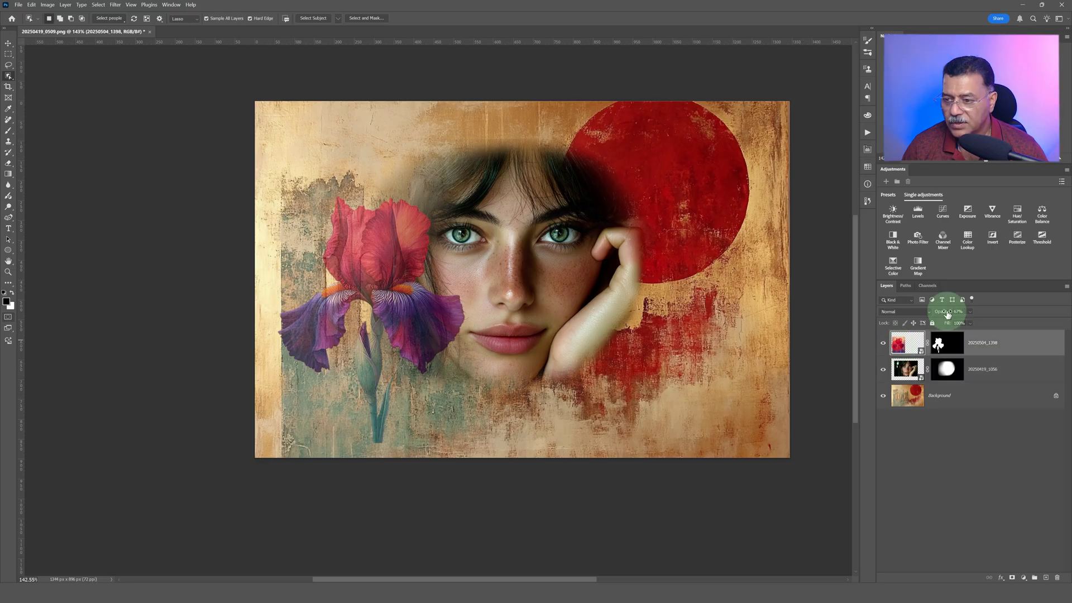
pyautogui.moveTo(945, 311); pyautogui.dragTo(949, 313)
pyautogui.click(801, 473)
# - Activate the iris layer's mask and set up the Brush tool with 10% flow
pyautogui.press('m')
pyautogui.click(947, 343)
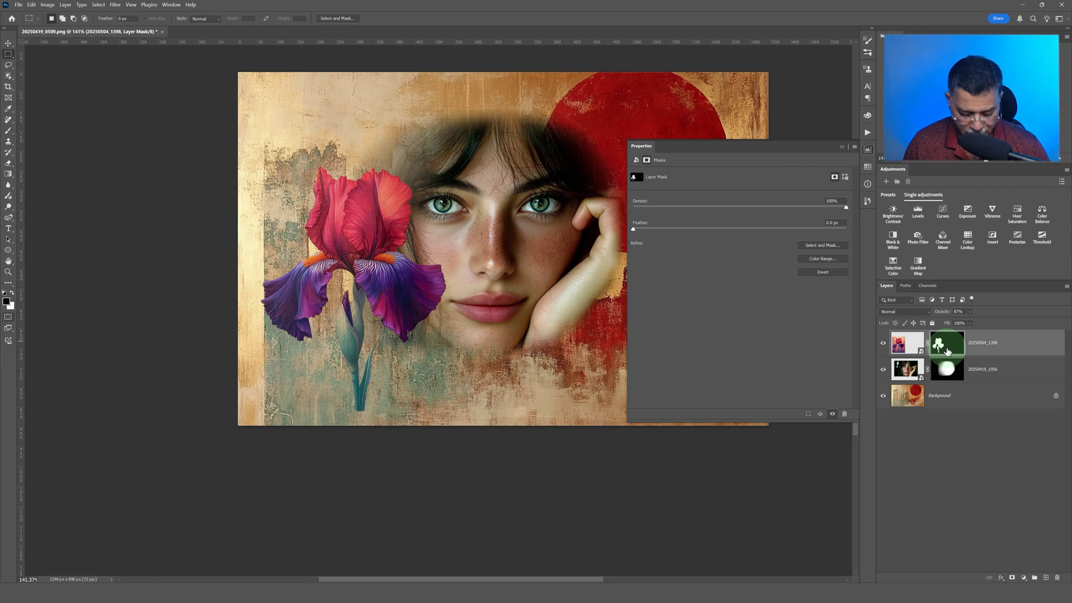
pyautogui.click(9, 131)
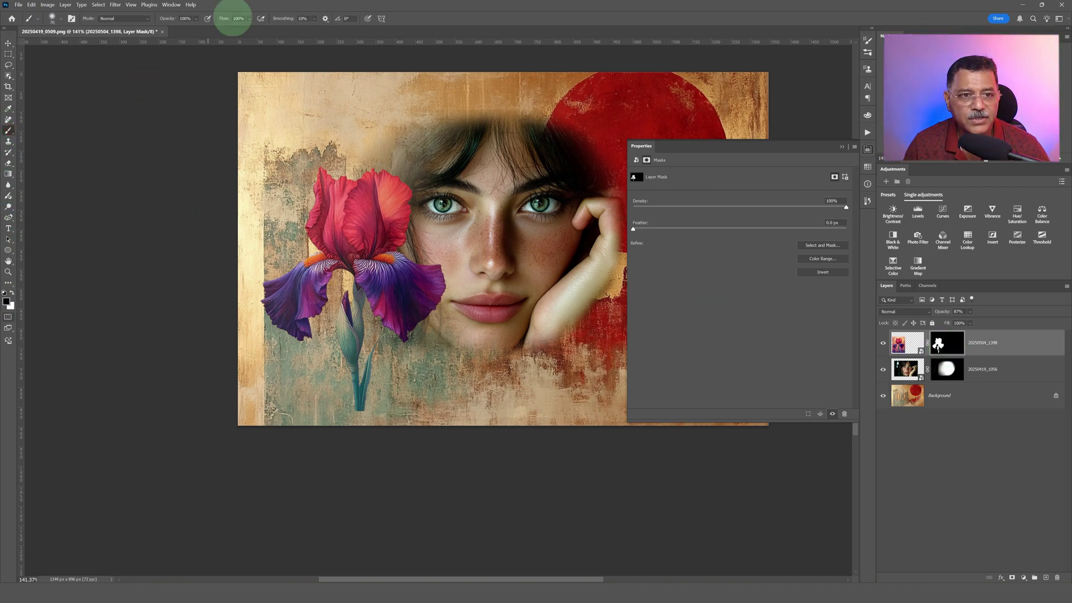
pyautogui.moveTo(227, 21); pyautogui.dragTo(187, 22)
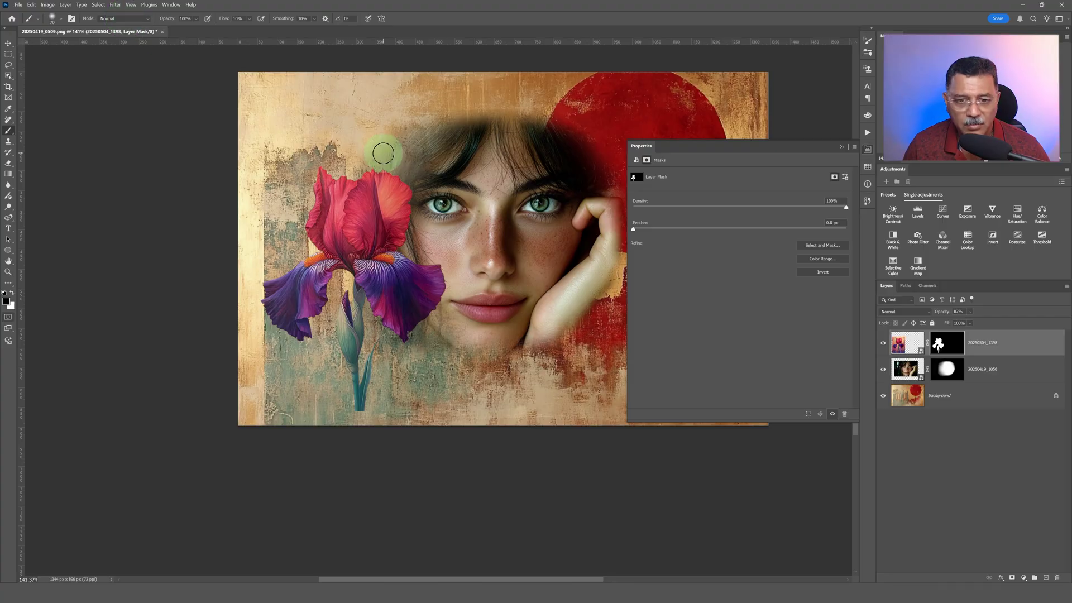
# - Shrink the brush and soften the outer edge of the red petal beside the eye with black at low flow
pyautogui.scroll(1, 402, 157)
pyautogui.scroll(6, 402, 157)
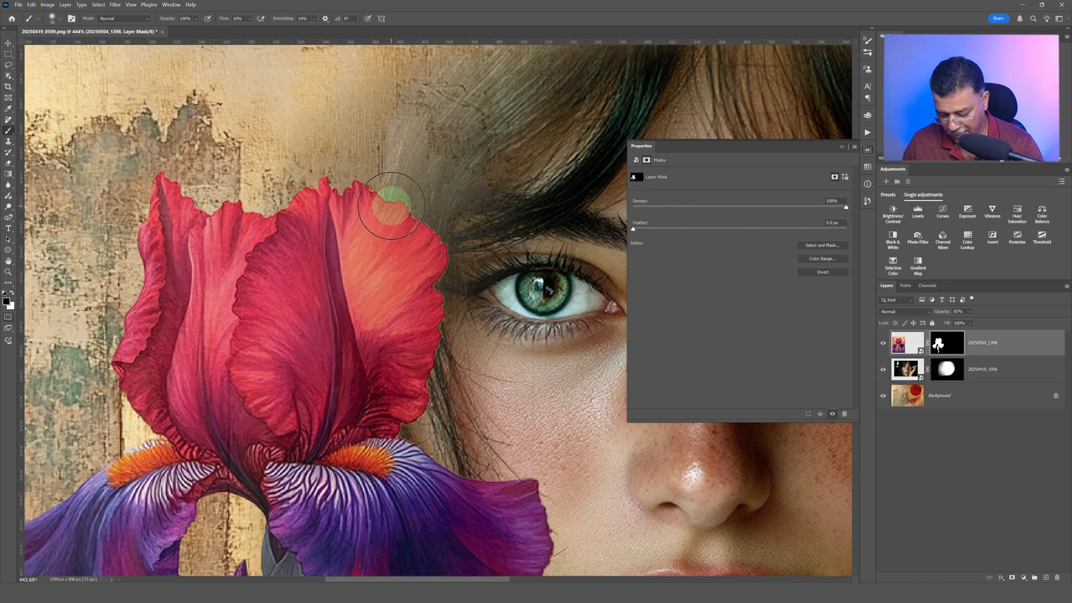
pyautogui.press('[')
pyautogui.press('[')
pyautogui.press('[')
pyautogui.press('[')
pyautogui.press('[')
pyautogui.press('[')
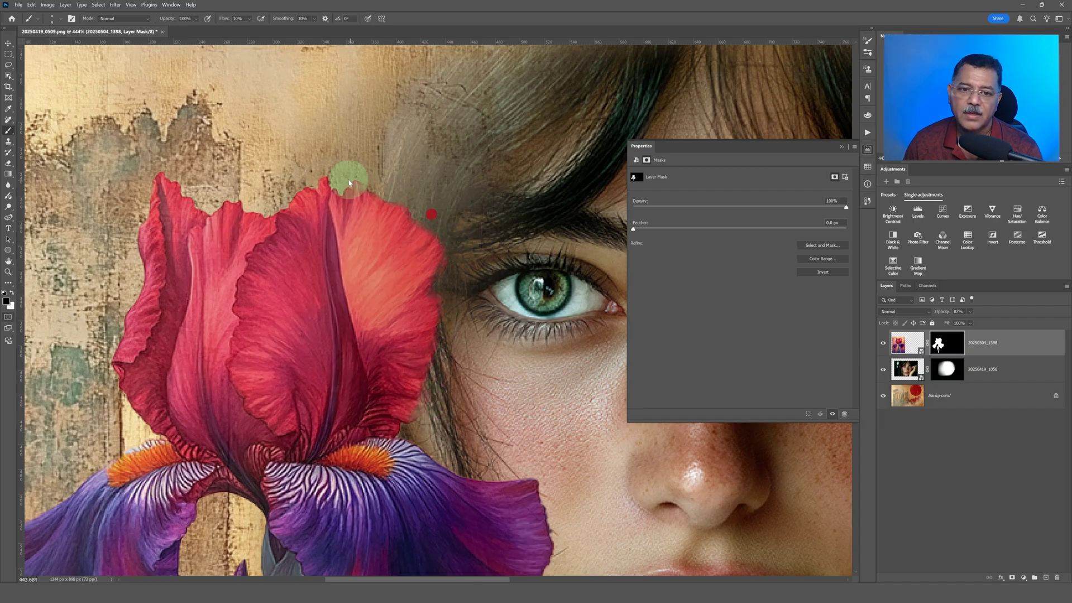
# - Set the brush flow to 100% and paint black on the mask along the upper and outer edges of the red petals
pyautogui.click(224, 19)
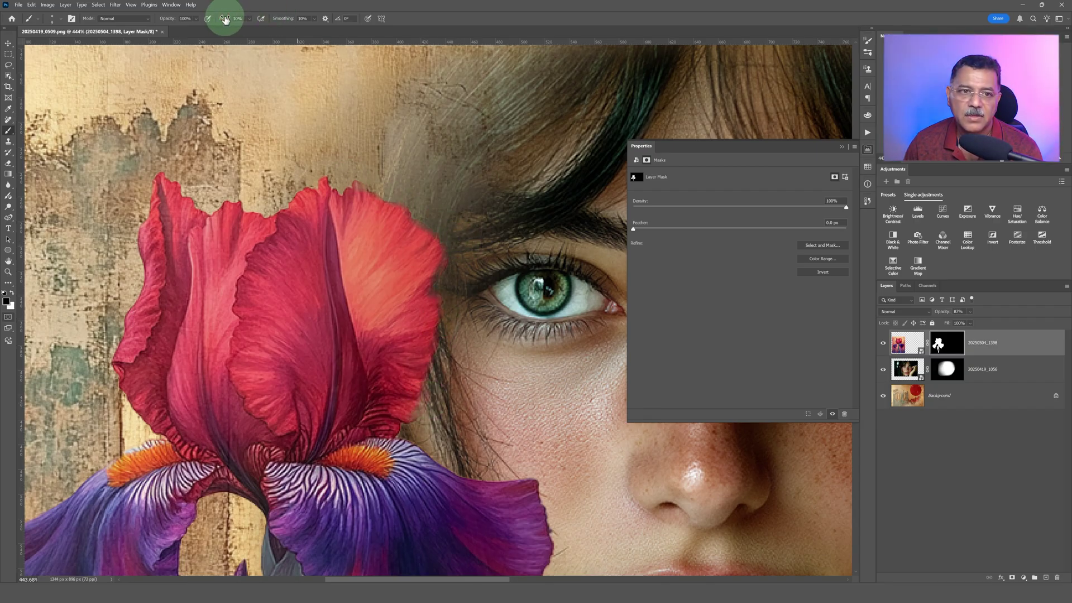
pyautogui.moveTo(224, 19); pyautogui.dragTo(361, 18)
pyautogui.moveTo(375, 174)
pyautogui.mouseDown()
pyautogui.moveTo(351, 169)
pyautogui.moveTo(371, 173)
pyautogui.moveTo(335, 176)
pyautogui.moveTo(363, 175)
pyautogui.moveTo(339, 187)
pyautogui.moveTo(316, 161)
pyautogui.moveTo(350, 188)
pyautogui.moveTo(305, 183)
pyautogui.moveTo(279, 207)
pyautogui.moveTo(247, 203)
pyautogui.moveTo(273, 209)
pyautogui.moveTo(244, 205)
pyautogui.mouseUp()
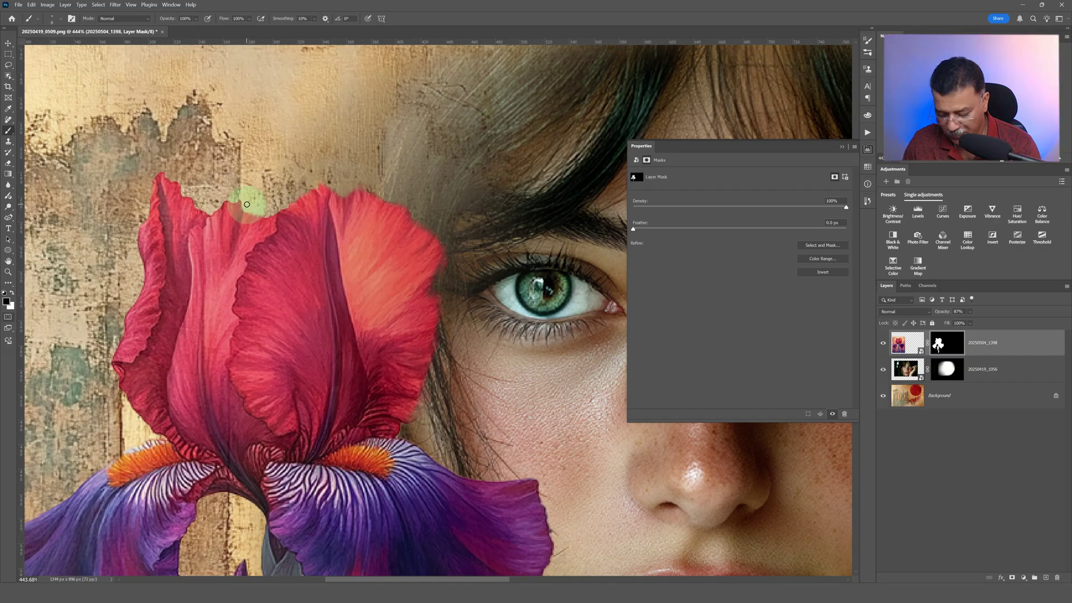
pyautogui.moveTo(246, 204)
pyautogui.mouseDown()
pyautogui.moveTo(269, 208)
pyautogui.moveTo(247, 207)
pyautogui.moveTo(281, 202)
pyautogui.moveTo(213, 206)
pyautogui.moveTo(168, 169)
pyautogui.moveTo(154, 173)
pyautogui.moveTo(105, 366)
pyautogui.moveTo(131, 290)
pyautogui.moveTo(139, 205)
pyautogui.moveTo(127, 220)
pyautogui.moveTo(111, 366)
pyautogui.moveTo(118, 396)
pyautogui.moveTo(160, 438)
pyautogui.moveTo(121, 398)
pyautogui.moveTo(113, 335)
pyautogui.moveTo(144, 207)
pyautogui.mouseUp()
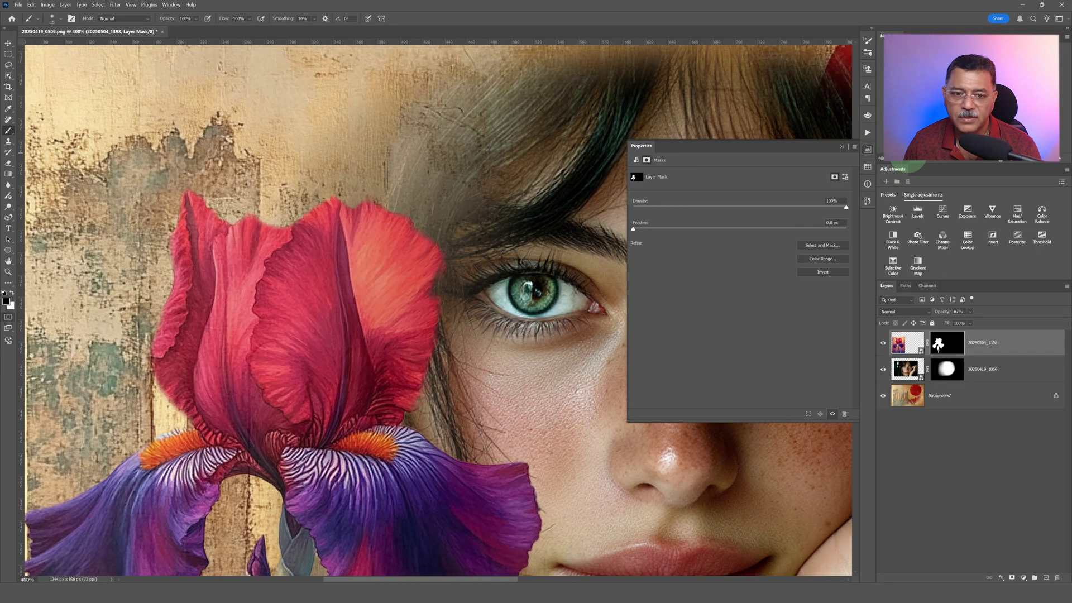
# - Soften the edges of the purple lower petals and the area around the stem on the iris mask with a larger black brush
pyautogui.moveTo(916, 162); pyautogui.dragTo(896, 165)
pyautogui.moveTo(465, 262); pyautogui.dragTo(465, 319)
pyautogui.scroll(5, 468, 323)
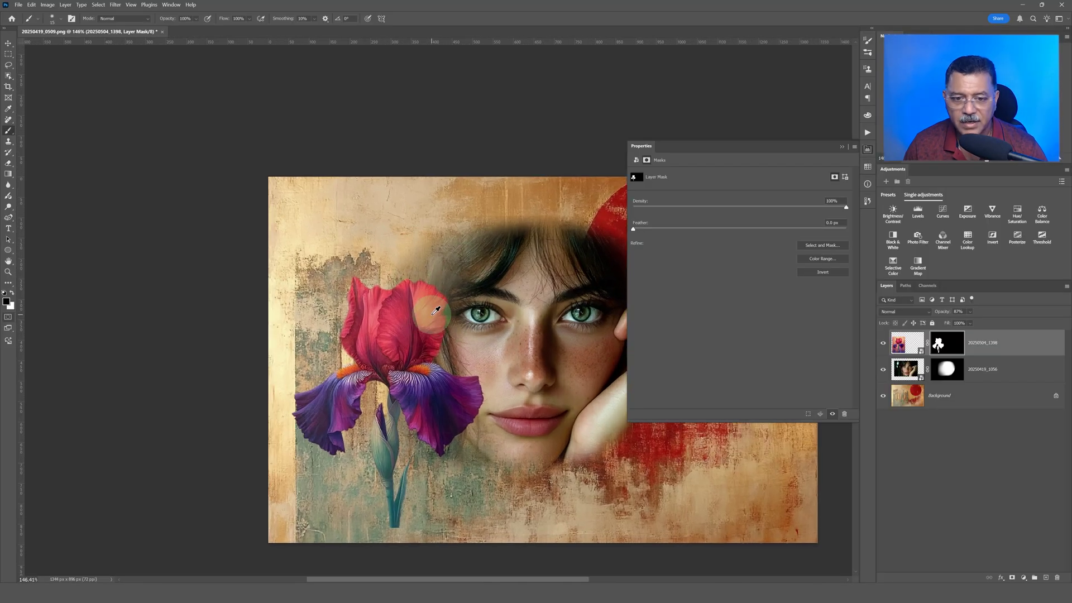
pyautogui.scroll(2, 472, 331)
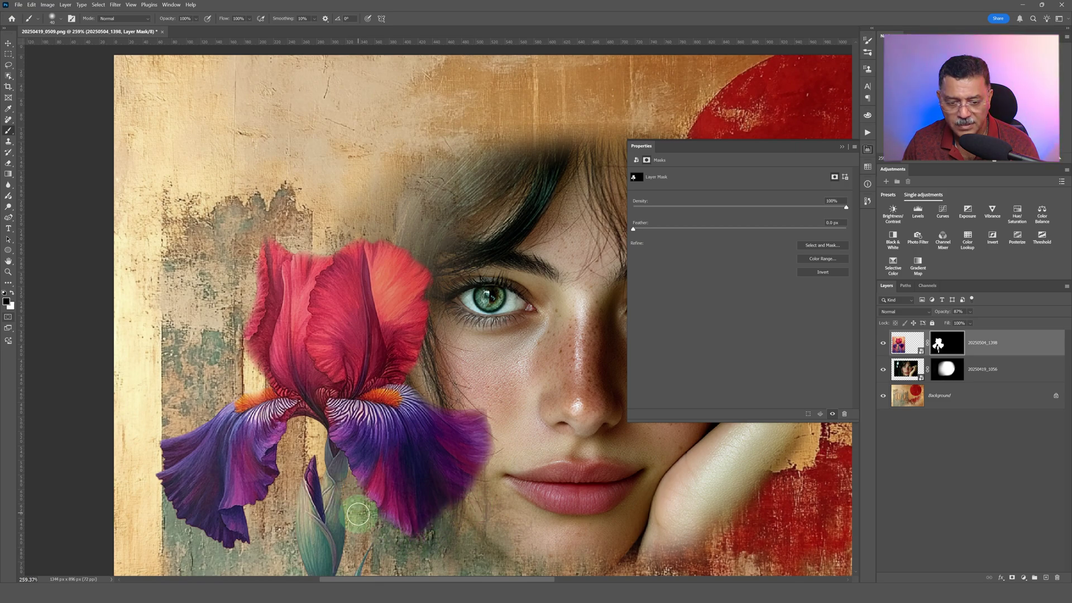
pyautogui.click(293, 430)
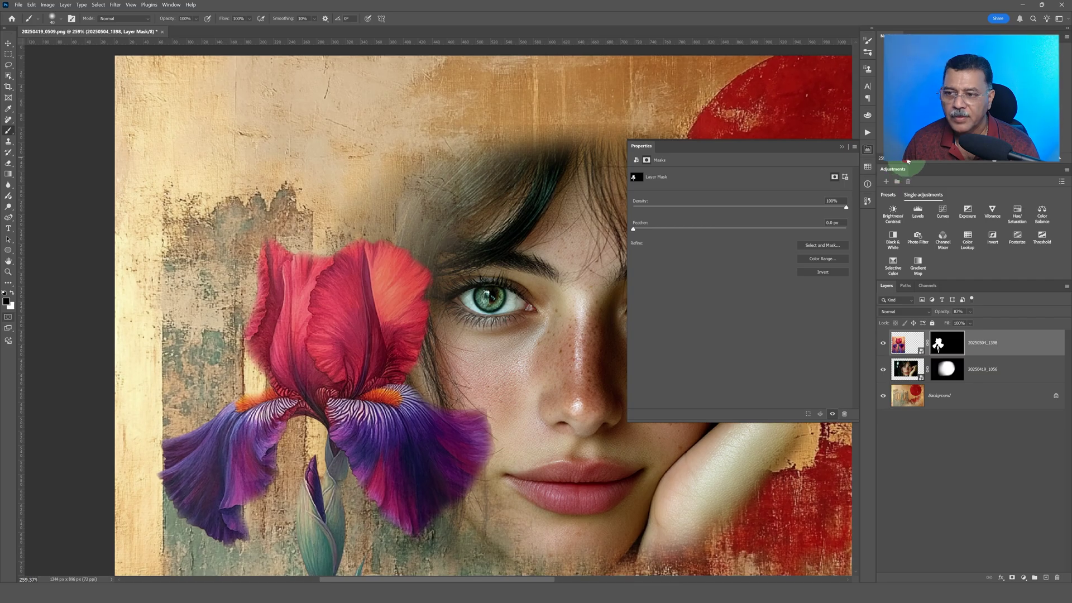
# - Collapse the mask properties and make the iris layer's image active while checking the whole composite
pyautogui.click(908, 162)
pyautogui.click(908, 162)
pyautogui.click(842, 146)
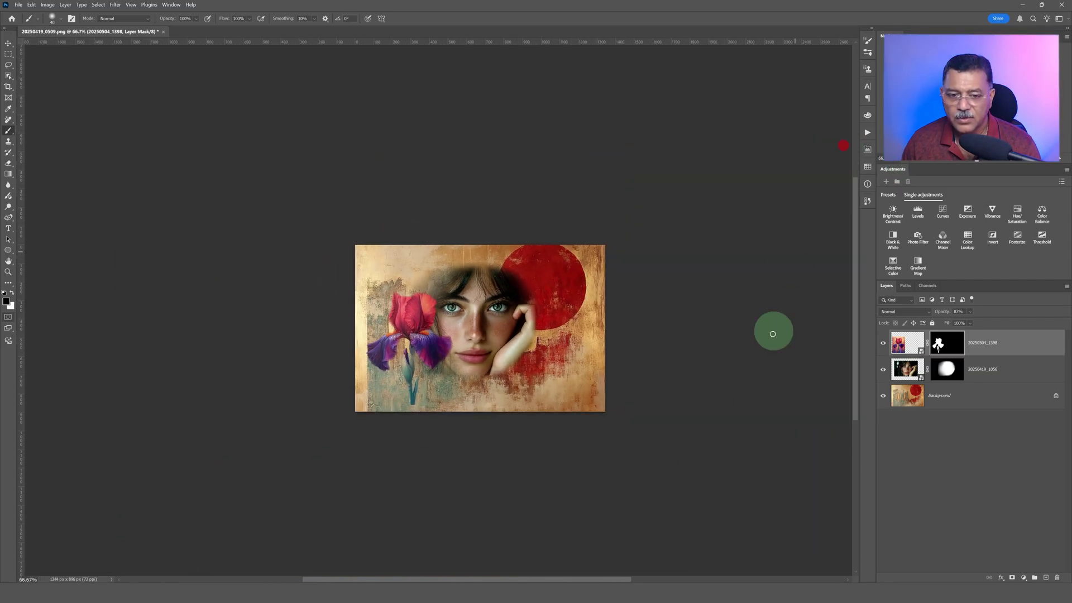
pyautogui.scroll(5, 754, 402)
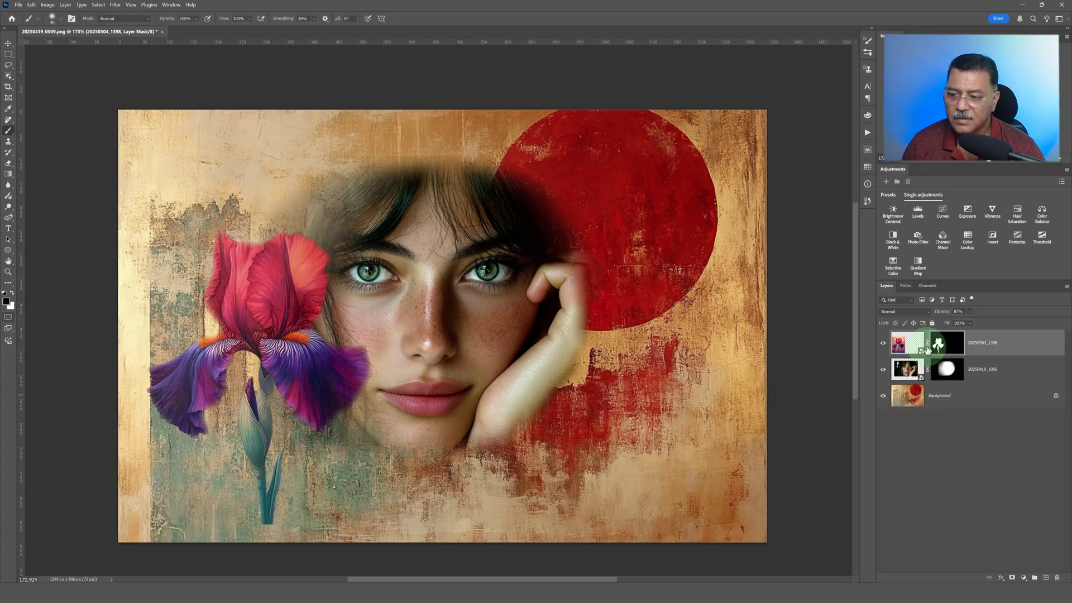
pyautogui.click(909, 346)
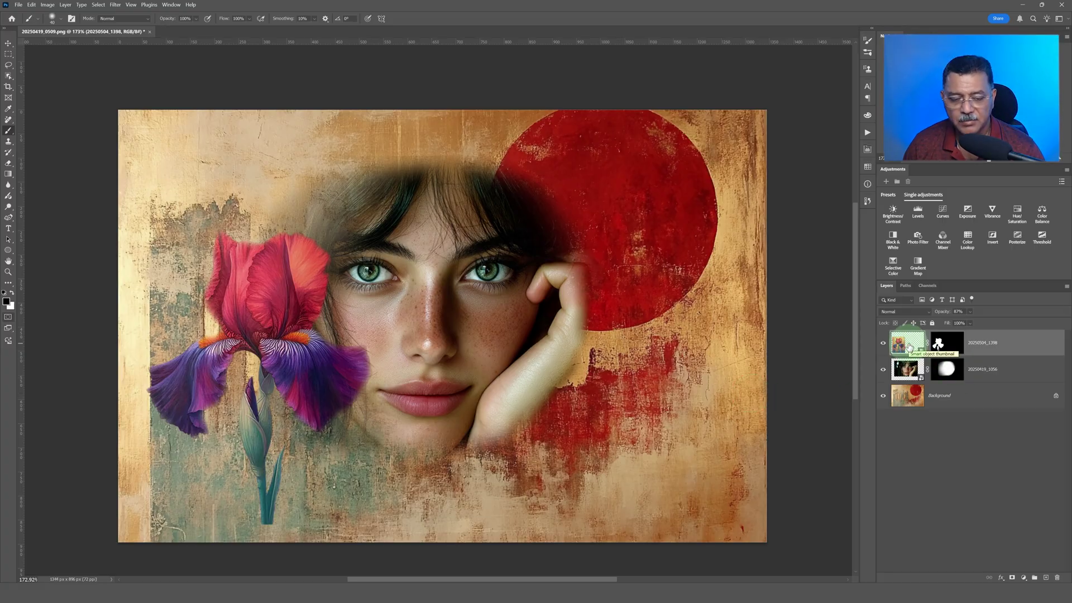
pyautogui.click(958, 350)
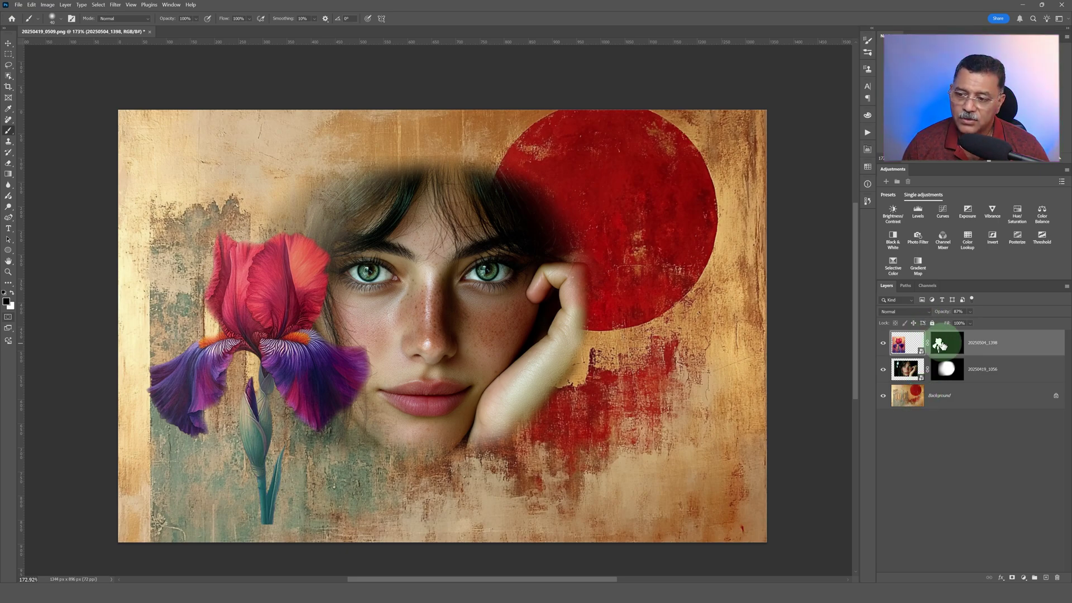
# - Duplicate the Background layer and add a white layer mask to the copy
pyautogui.click(915, 399)
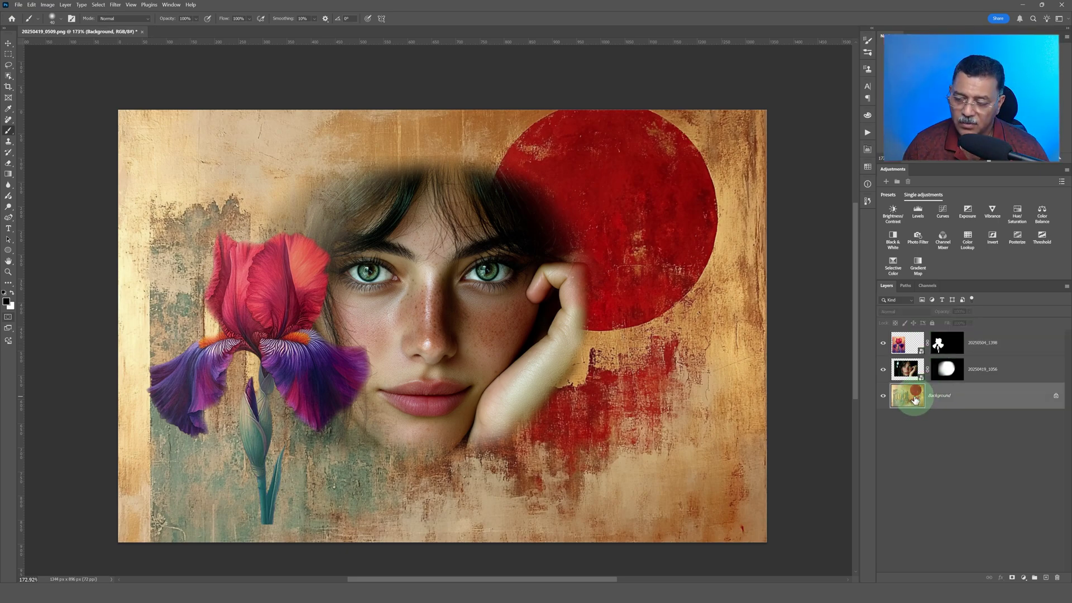
pyautogui.hotkey('ctrl', 'j')
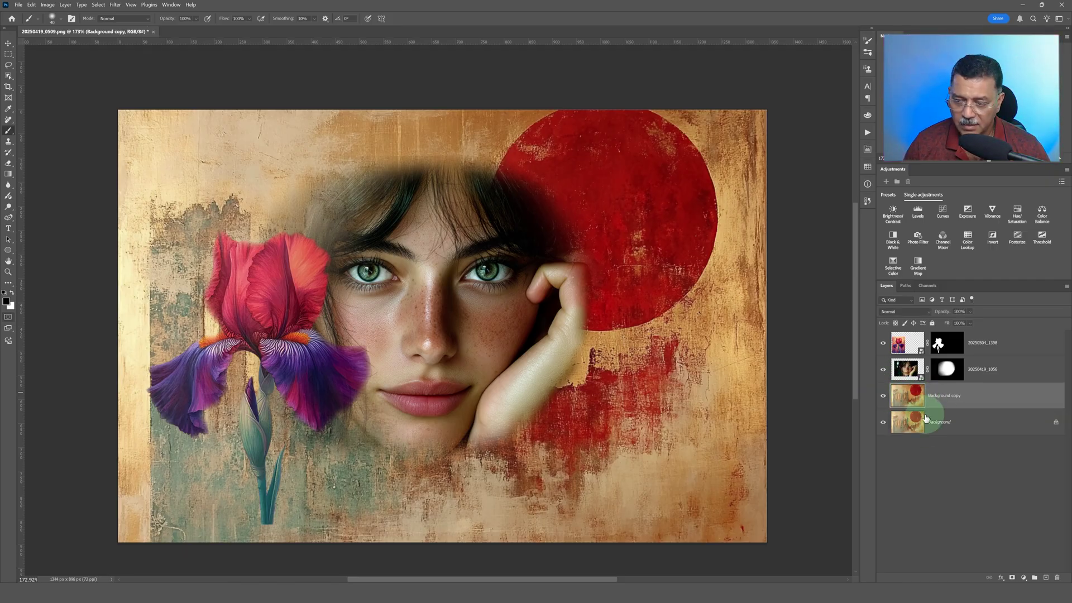
pyautogui.click(1012, 578)
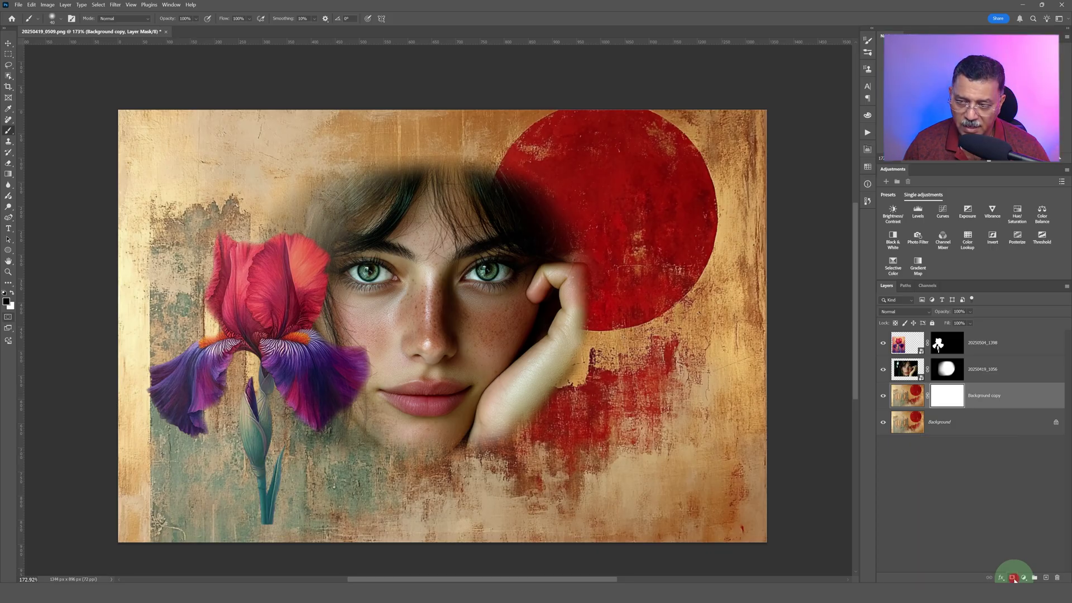
# - Invert the Background copy's mask to black and hide the original Background layer
pyautogui.click(945, 399)
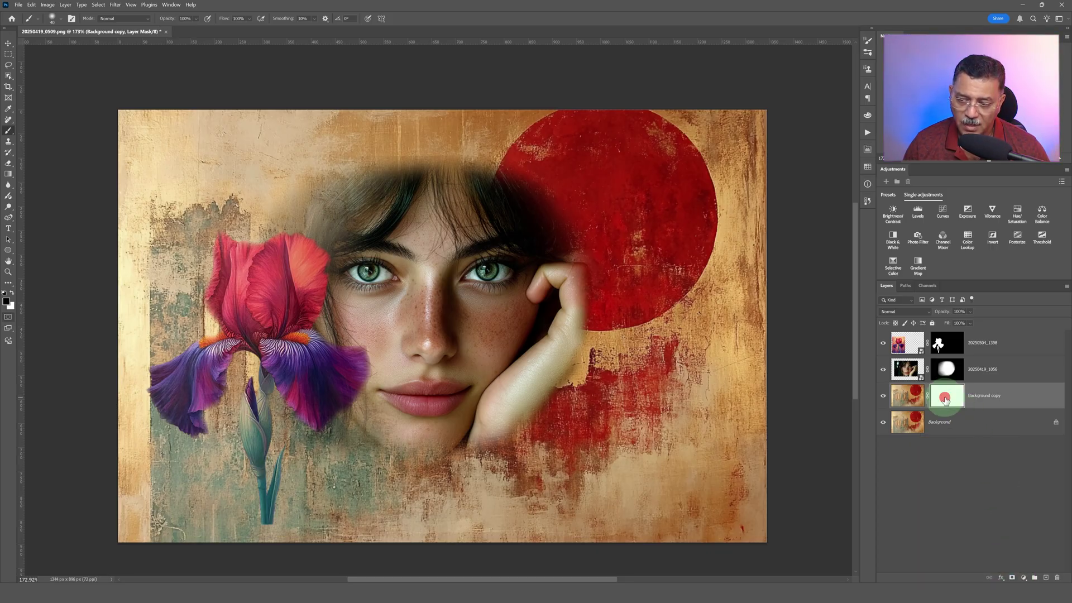
pyautogui.hotkey('ctrl', 'i')
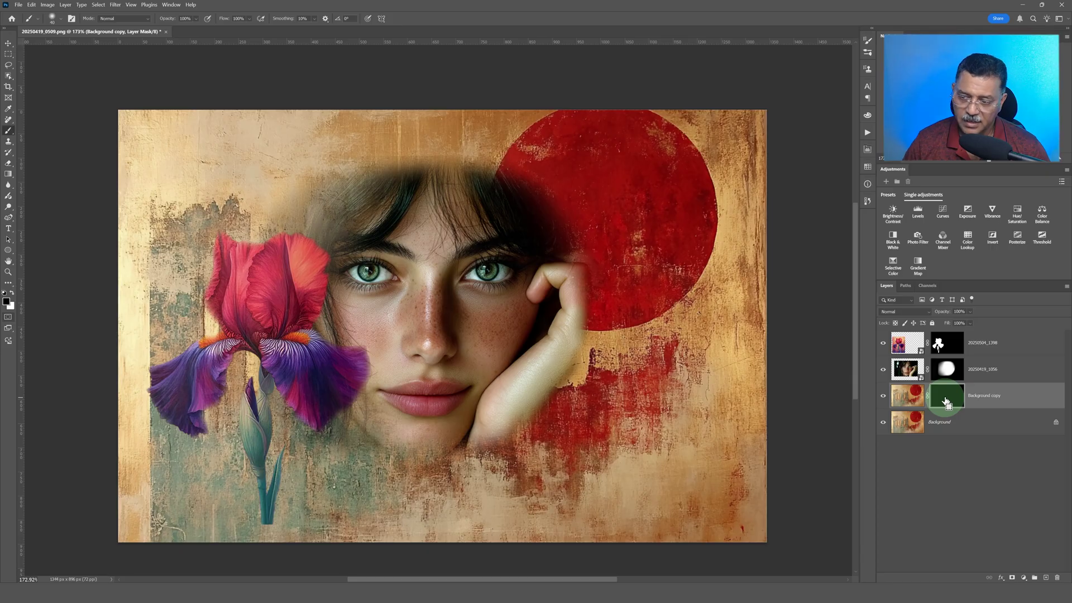
pyautogui.click(885, 423)
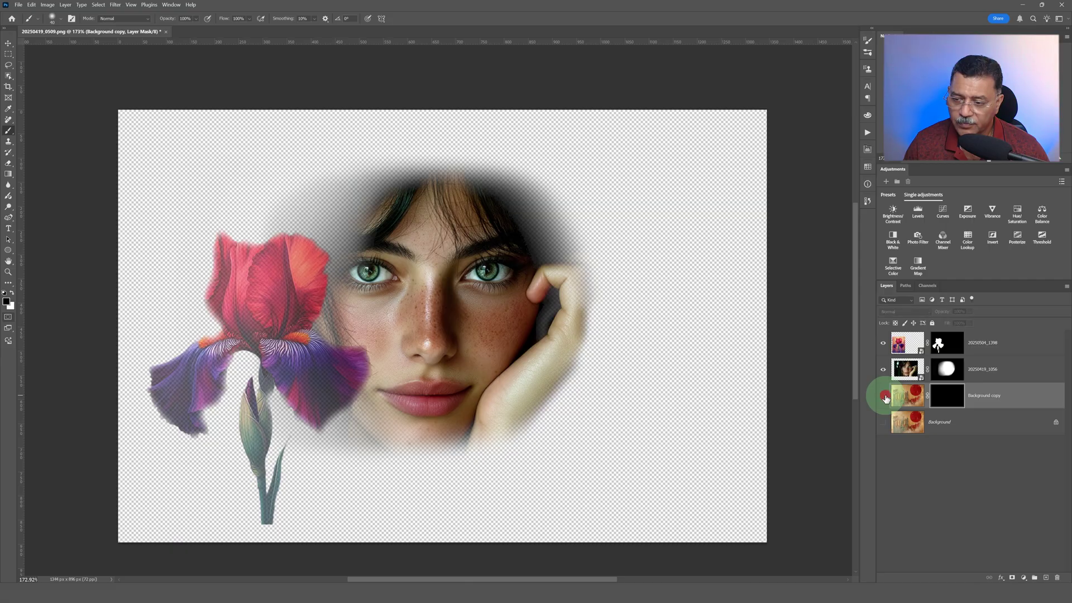
# - Invert the Background copy's mask back to white and disable the mask
pyautogui.click(911, 397)
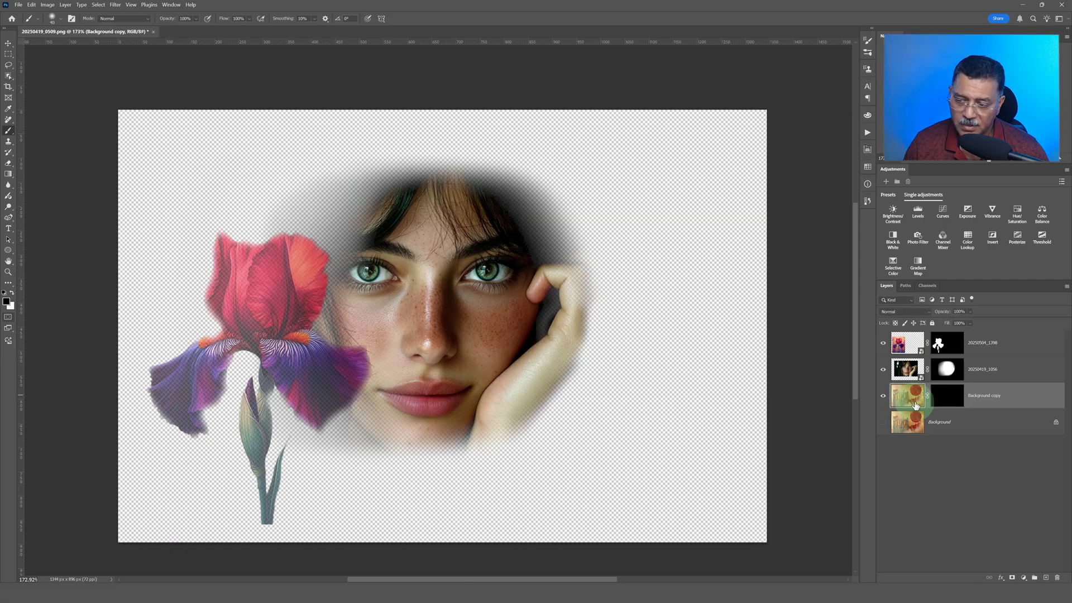
pyautogui.click(949, 398)
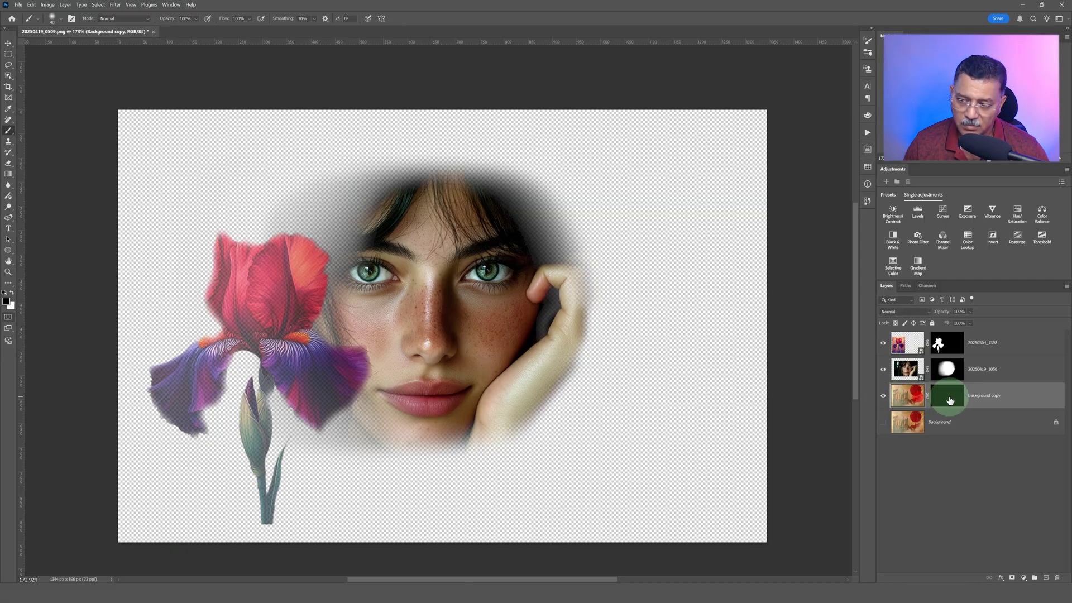
pyautogui.click(950, 399)
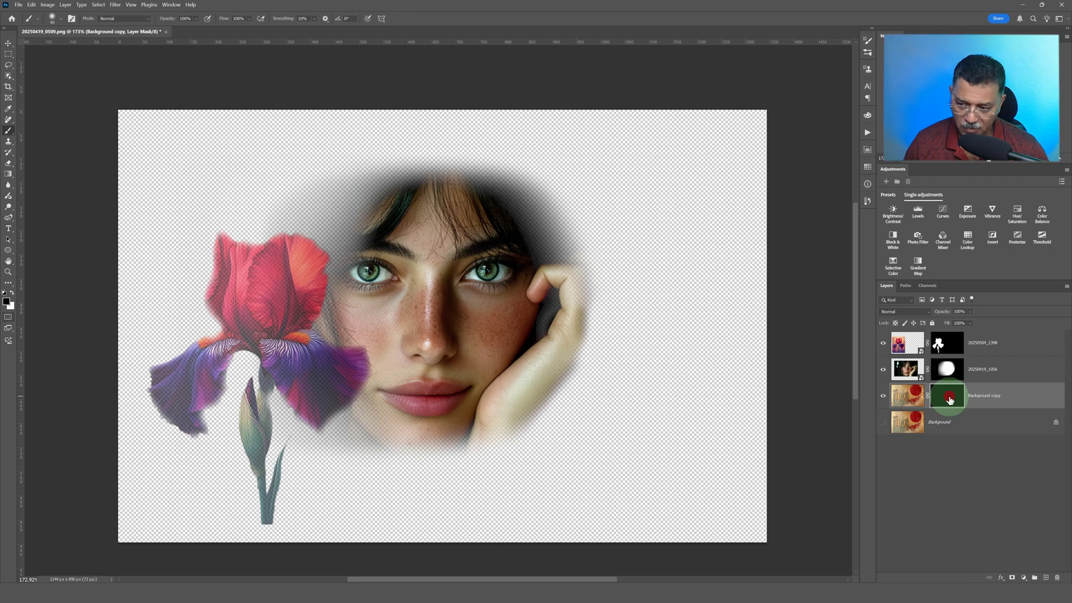
pyautogui.hotkey('ctrl', 'i')
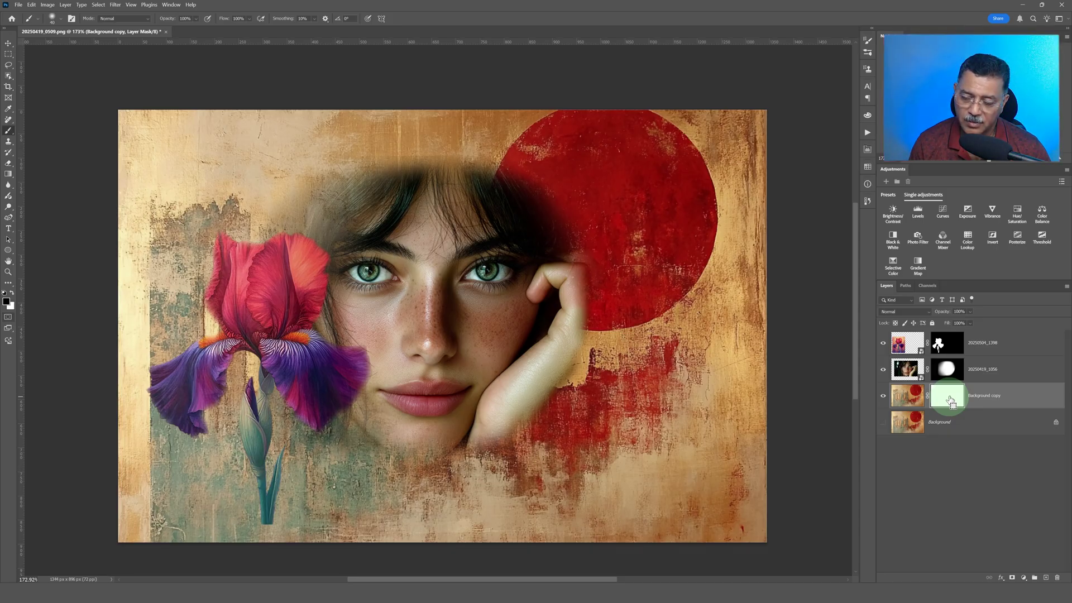
pyautogui.hotkey('ctrl', 'i')
pyautogui.hotkey('ctrl', 'i')
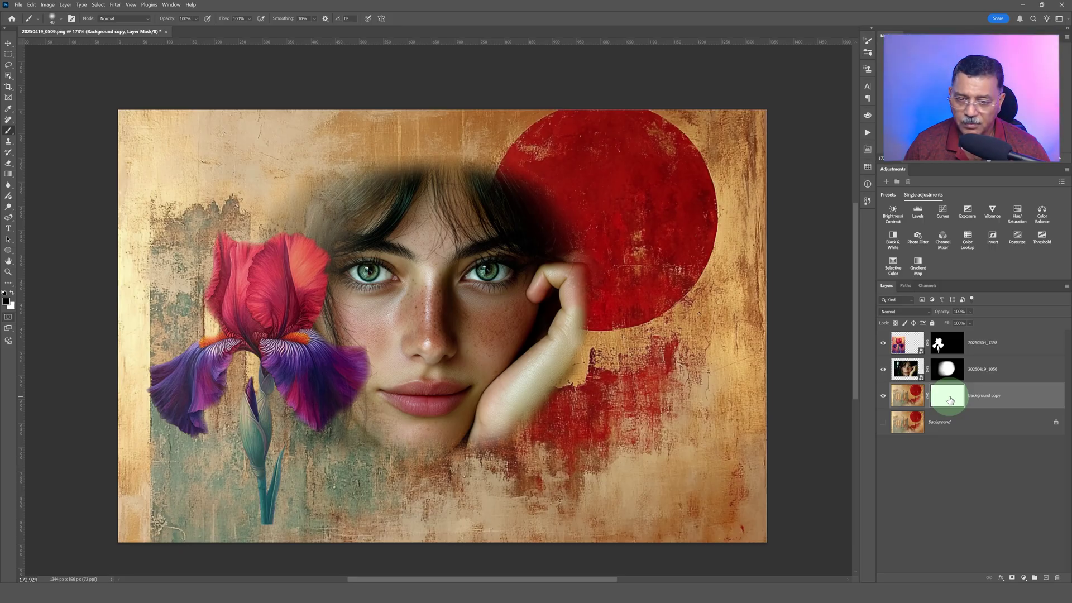
pyautogui.keyDown('shift'); pyautogui.click(950, 400); pyautogui.keyUp('shift')
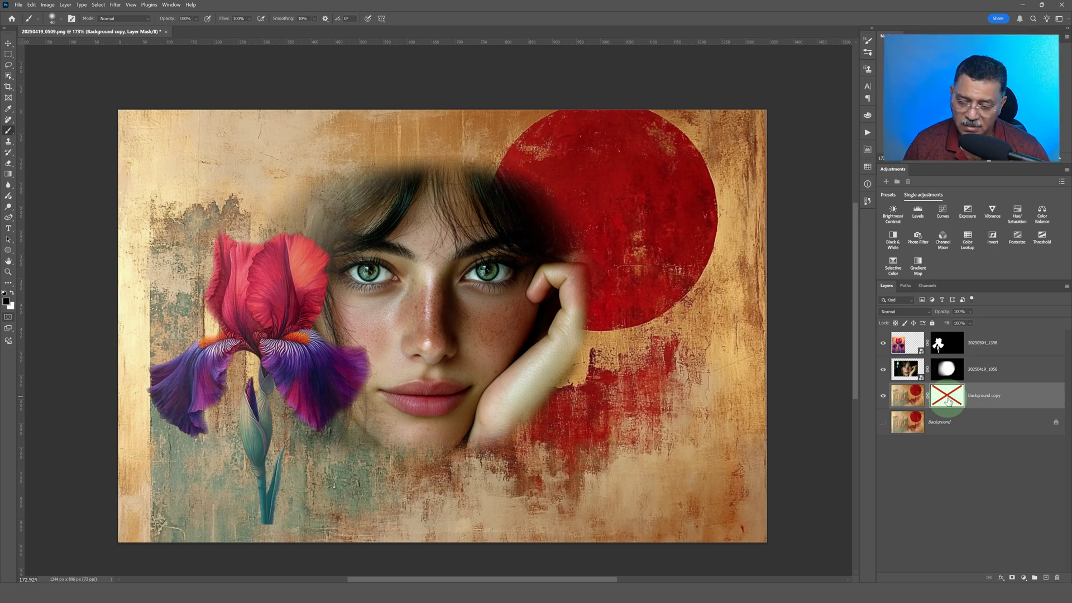
# - Re-enable the Background copy's mask, and switch the portrait and iris layer masks off and back on for comparison
pyautogui.keyDown('shift'); pyautogui.click(948, 401); pyautogui.keyUp('shift')
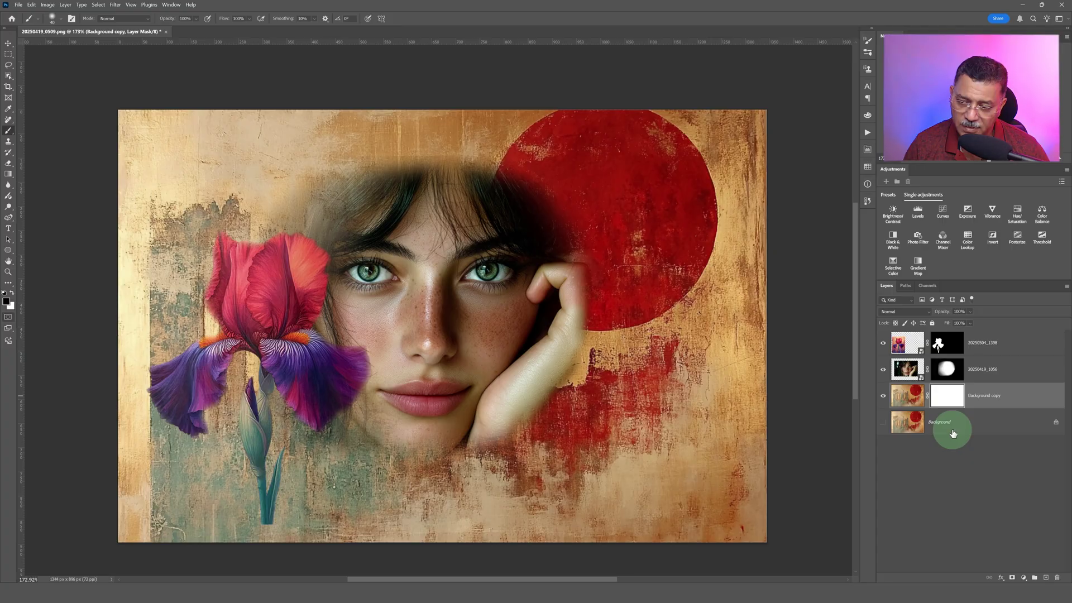
pyautogui.keyDown('shift'); pyautogui.click(951, 373); pyautogui.keyUp('shift')
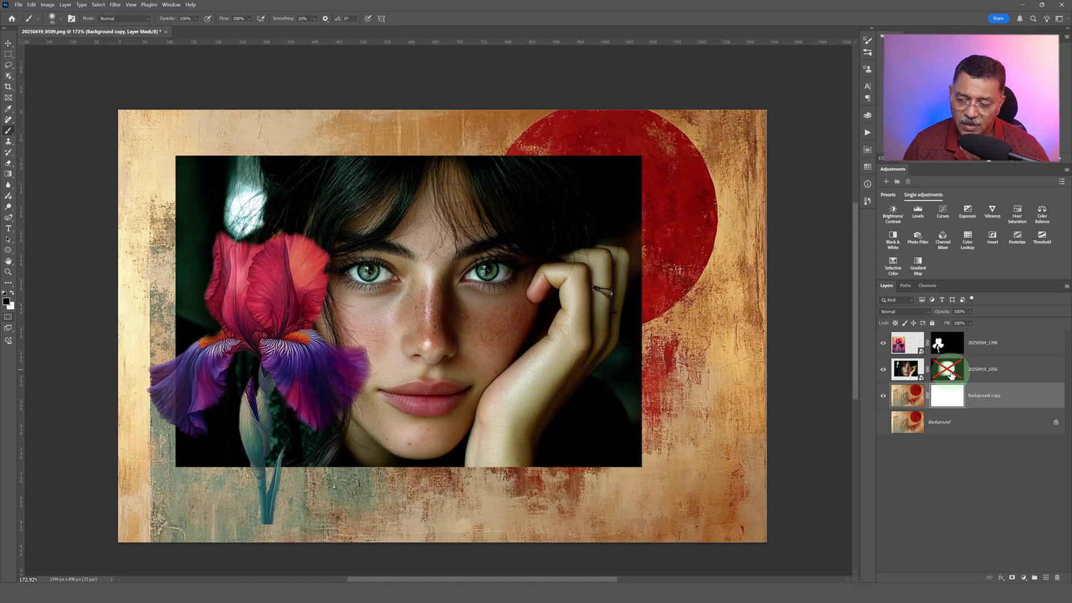
pyautogui.keyDown('shift'); pyautogui.click(950, 374); pyautogui.keyUp('shift')
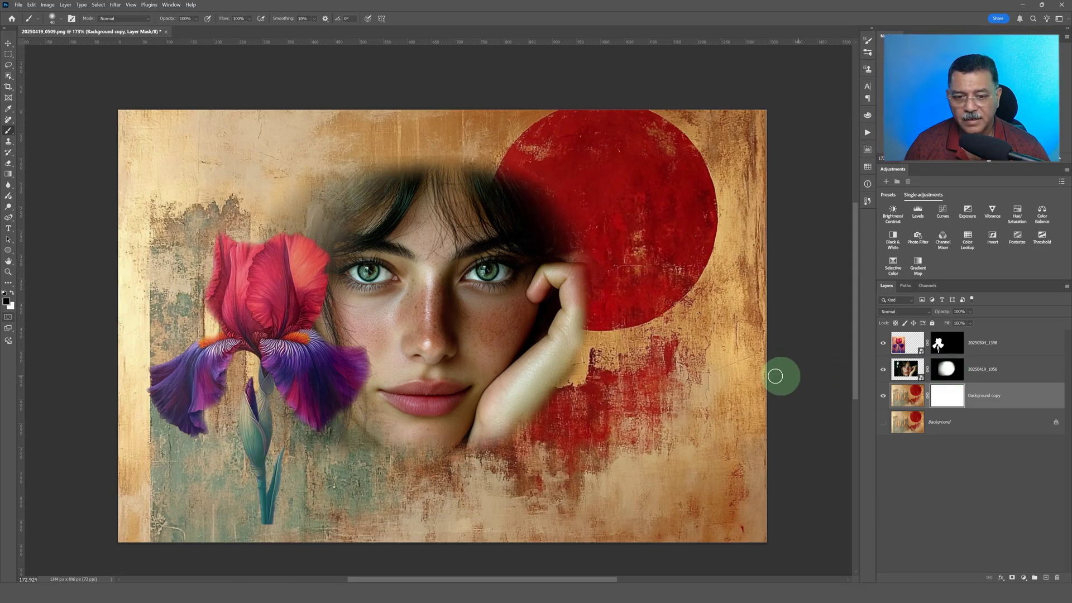
pyautogui.keyDown('shift'); pyautogui.click(940, 346); pyautogui.keyUp('shift')
pyautogui.keyDown('shift'); pyautogui.click(941, 347); pyautogui.keyUp('shift')
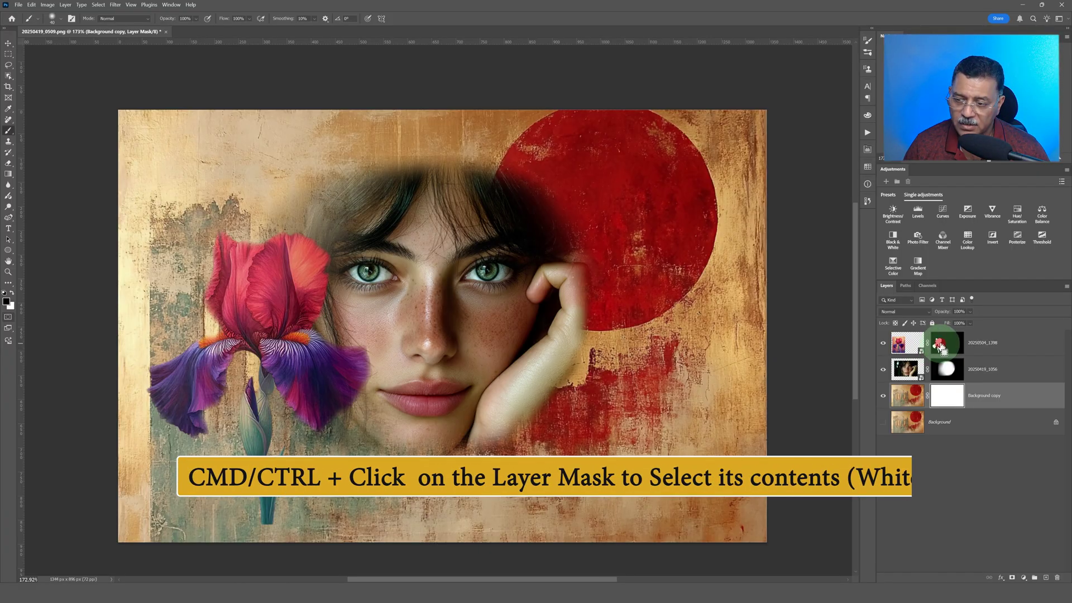
# - Load the iris layer's mask as a selection and add the portrait layer's mask contents to it
pyautogui.keyDown('ctrl'); pyautogui.click(940, 347); pyautogui.keyUp('ctrl')
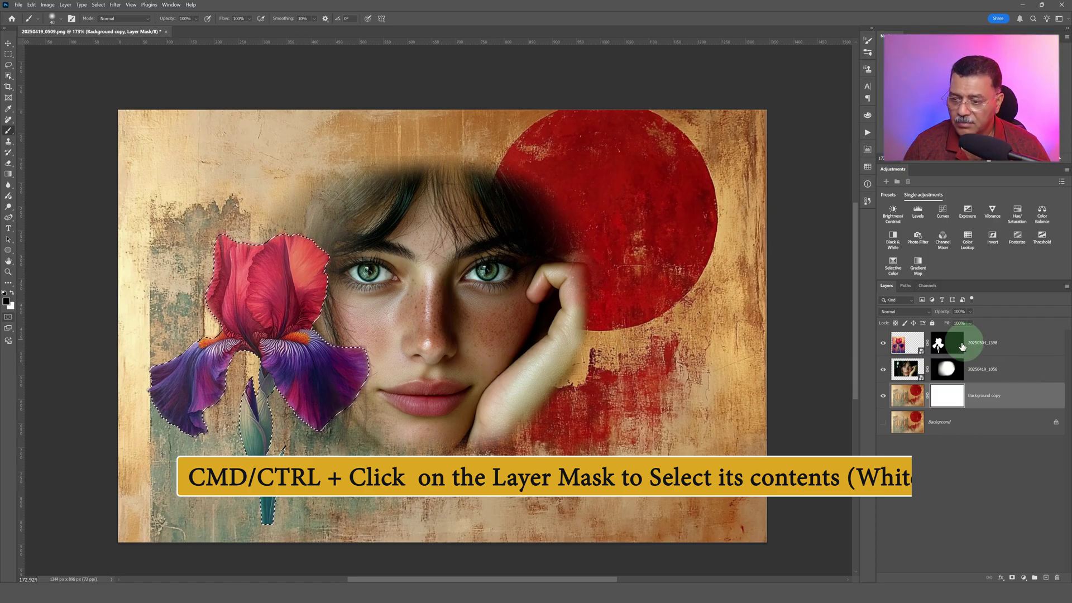
pyautogui.click(941, 347)
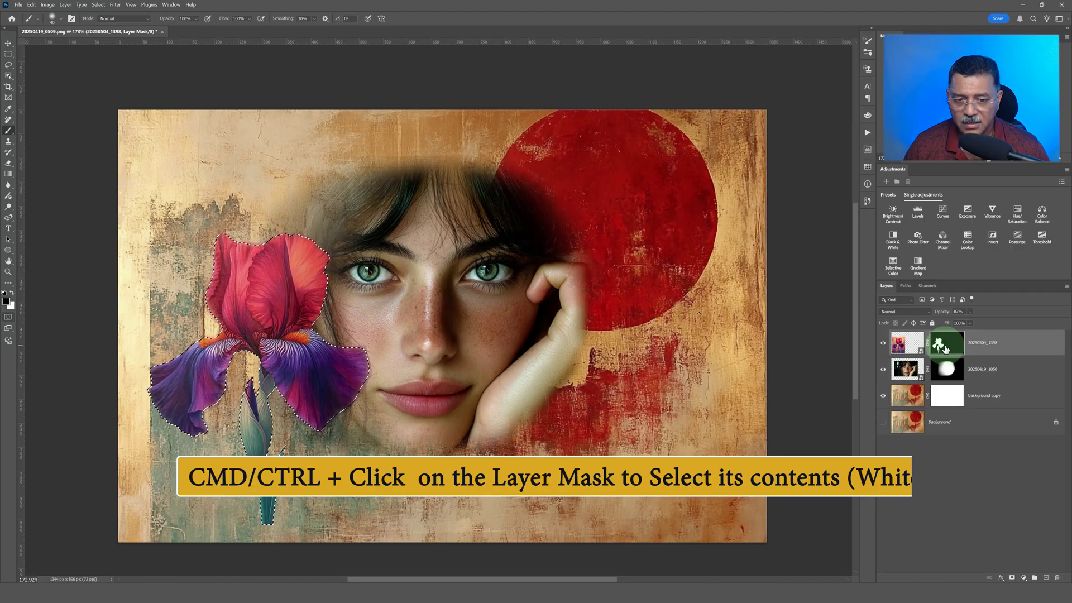
pyautogui.keyDown('ctrl'); pyautogui.click(950, 374); pyautogui.keyUp('ctrl')
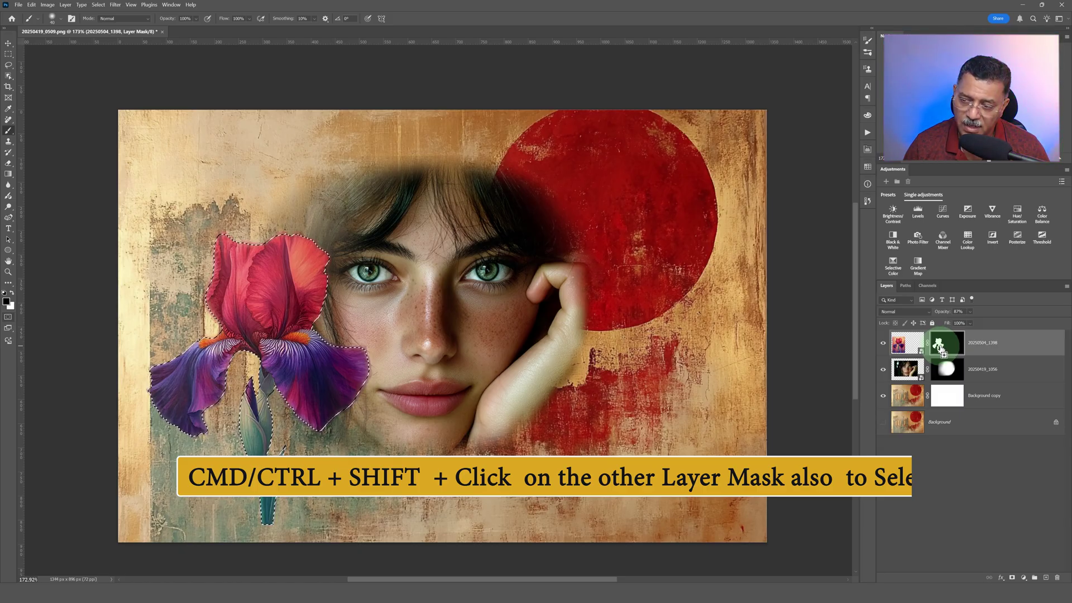
pyautogui.keyDown('ctrl'); pyautogui.keyDown('shift'); pyautogui.click(948, 369); pyautogui.keyUp('shift'); pyautogui.keyUp('ctrl')
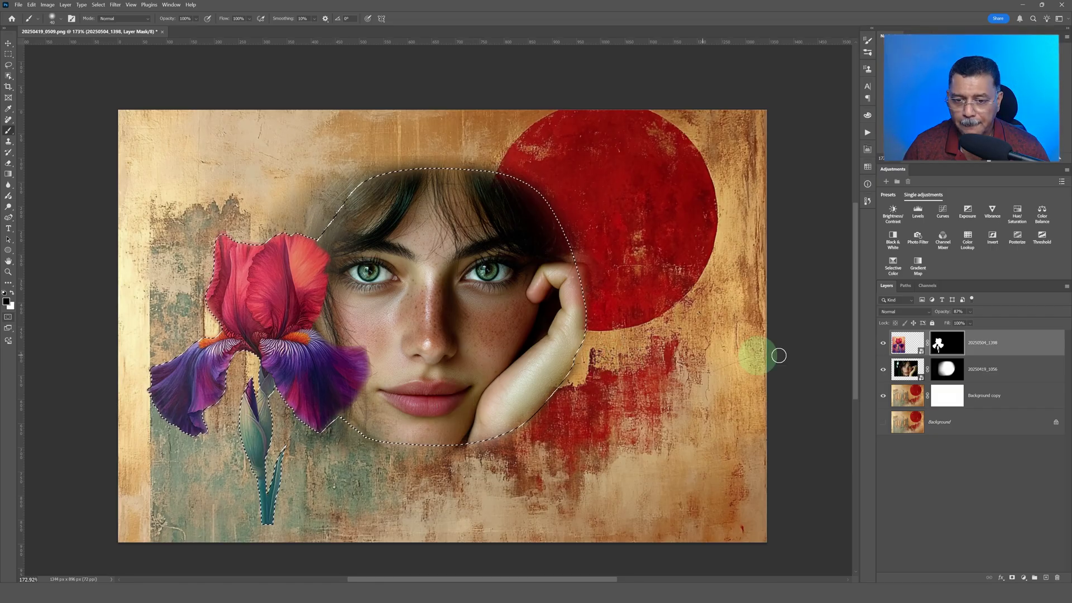
# - Make the portrait layer's mask active and clear the combined selection
pyautogui.click(956, 373)
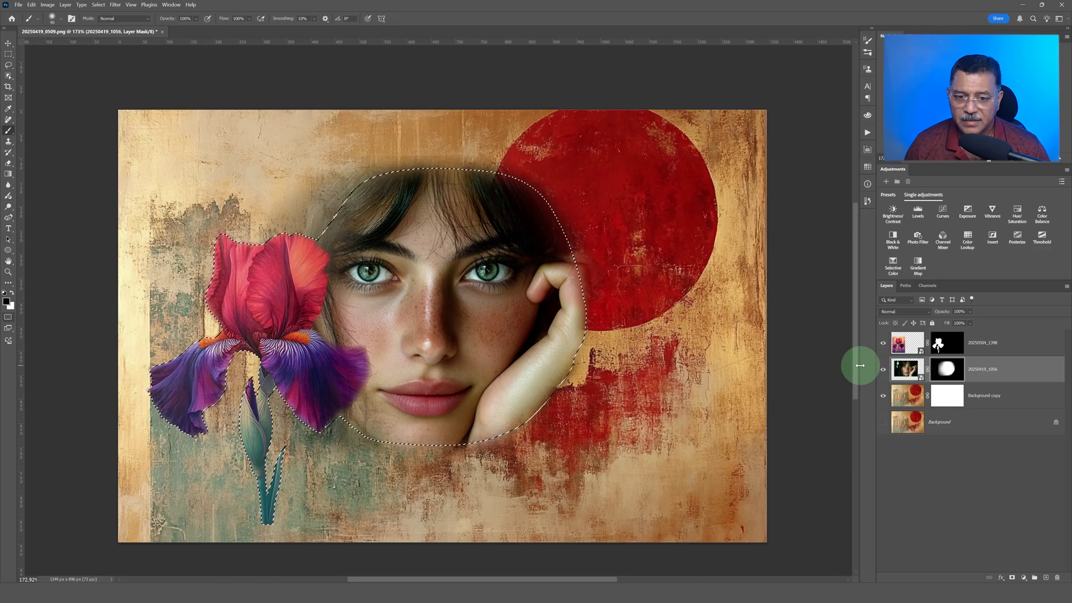
pyautogui.click(905, 399)
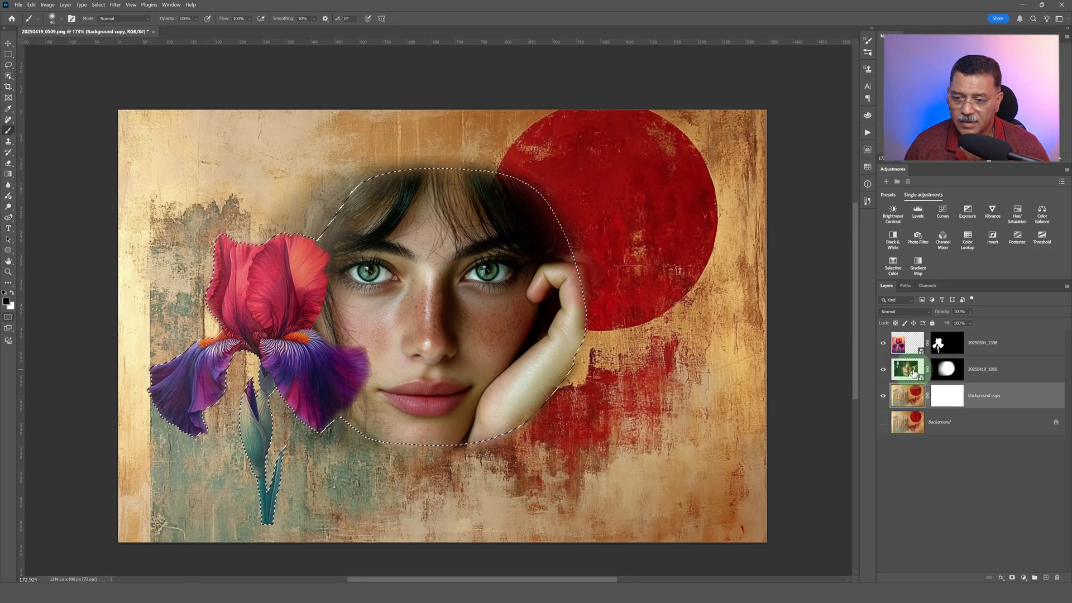
pyautogui.click(956, 370)
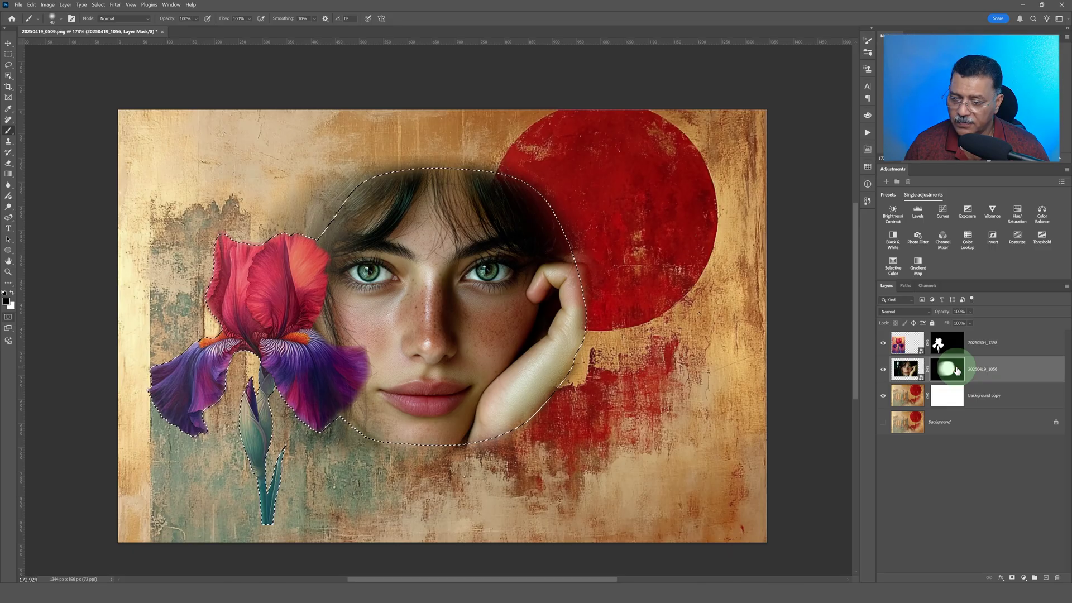
pyautogui.hotkey('ctrl', 'd')
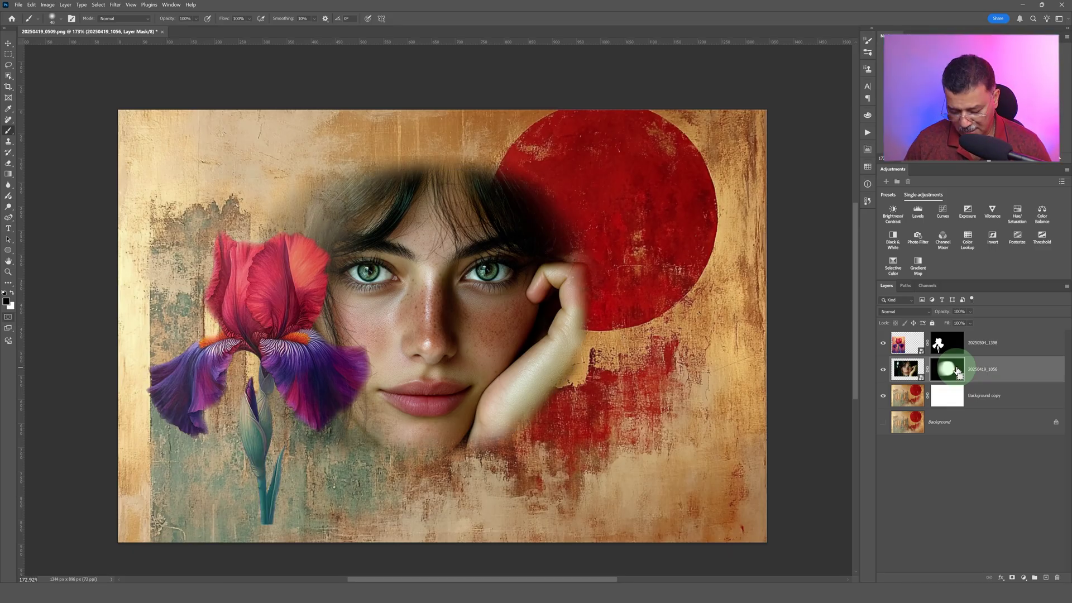
# - Duplicate the portrait layer, hide the original, and check the copy's mask on its own
pyautogui.hotkey('ctrl', 'j')
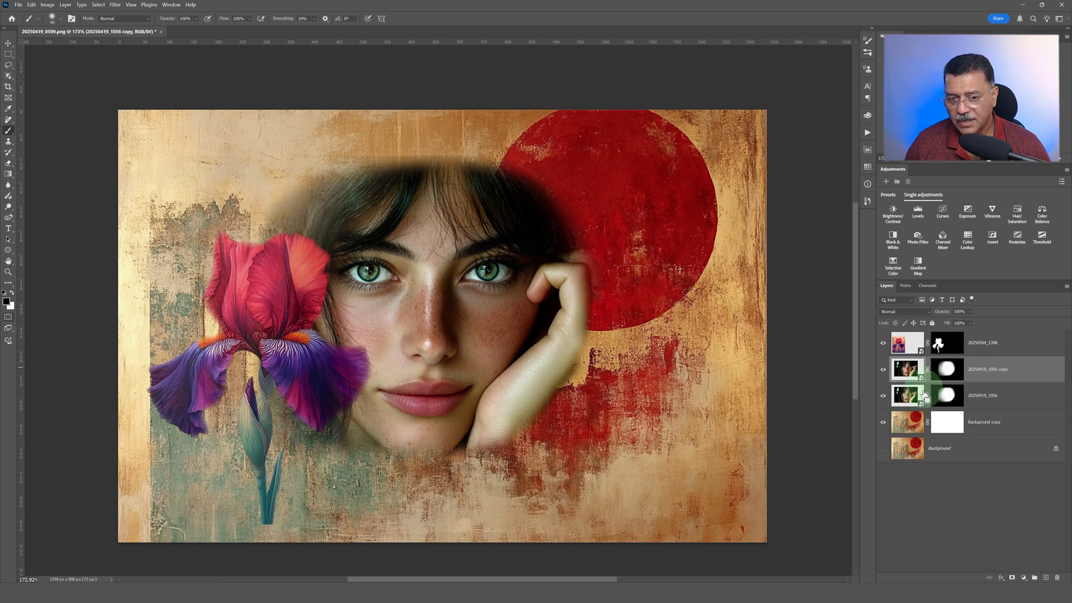
pyautogui.click(883, 395)
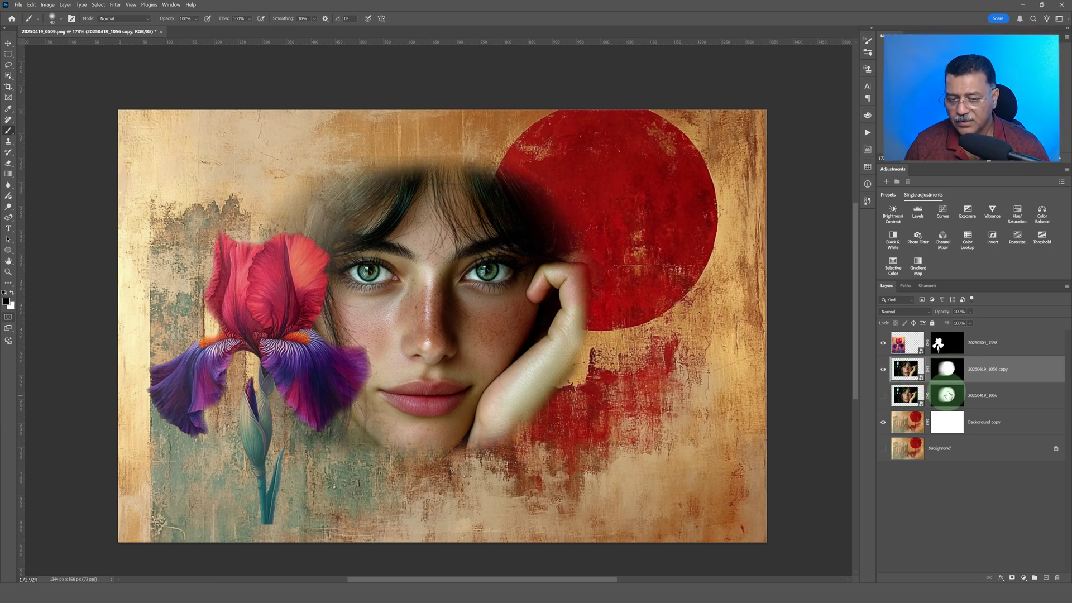
pyautogui.click(947, 370)
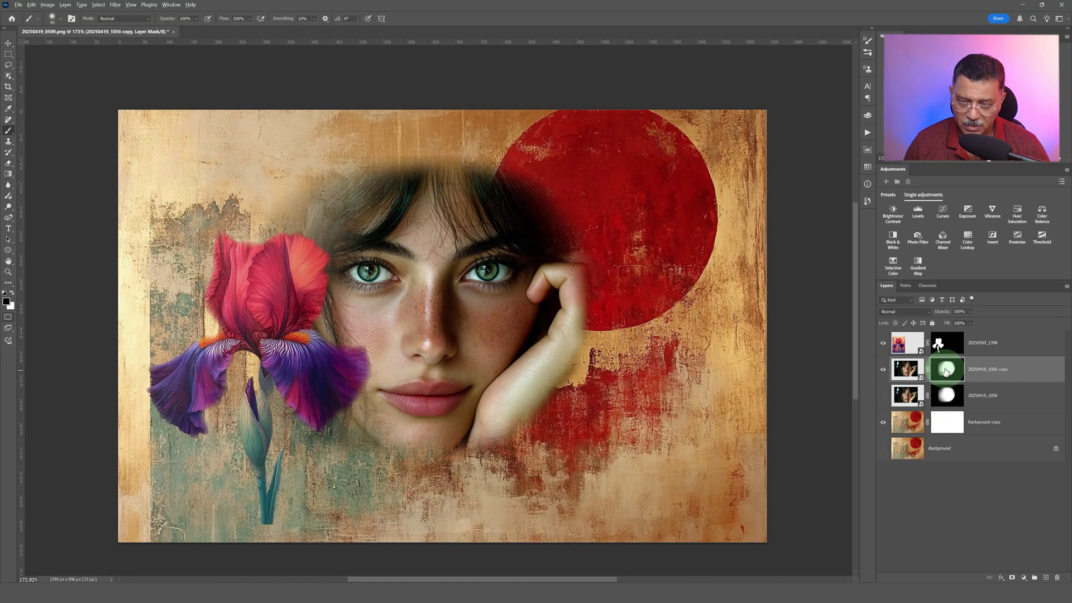
pyautogui.keyDown('alt'); pyautogui.click(946, 371); pyautogui.keyUp('alt')
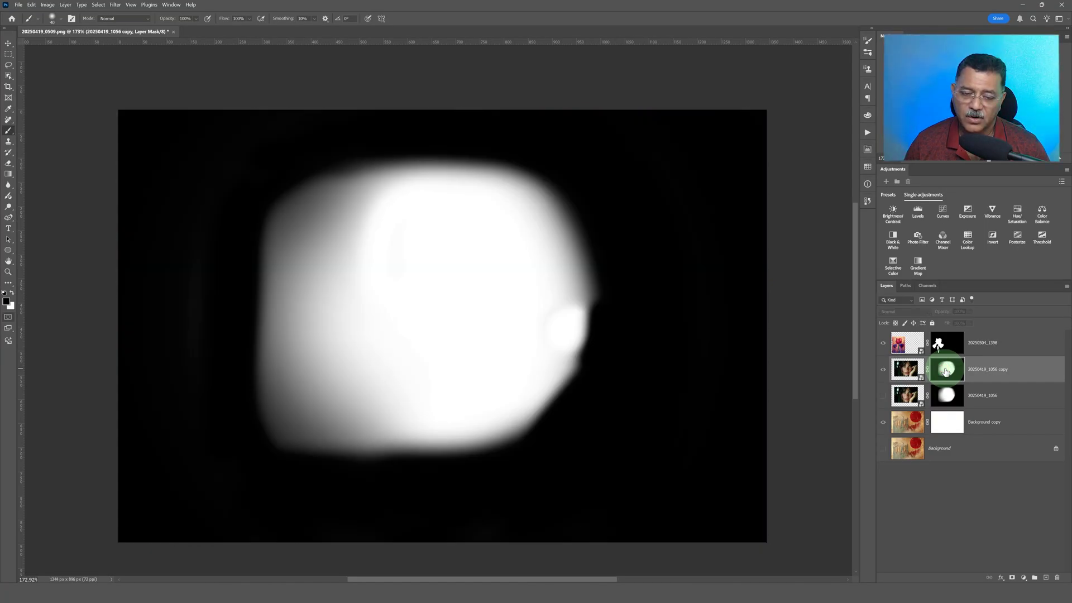
pyautogui.keyDown('alt'); pyautogui.click(946, 371); pyautogui.keyUp('alt')
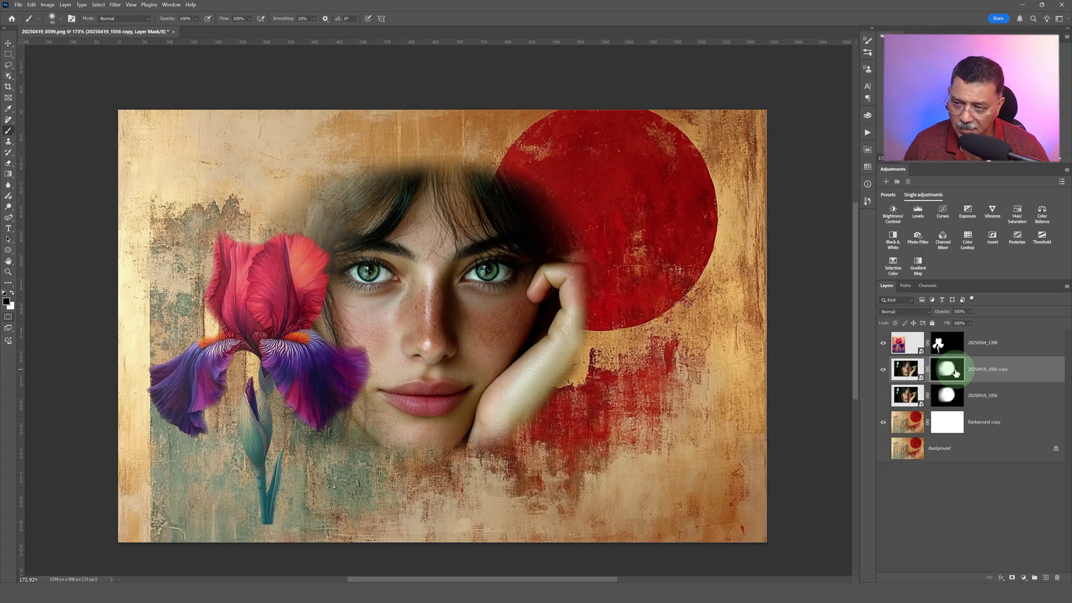
# - Fill the portrait copy's entire layer mask with the brick pattern in Normal mode at 100% opacity
pyautogui.click(29, 5)
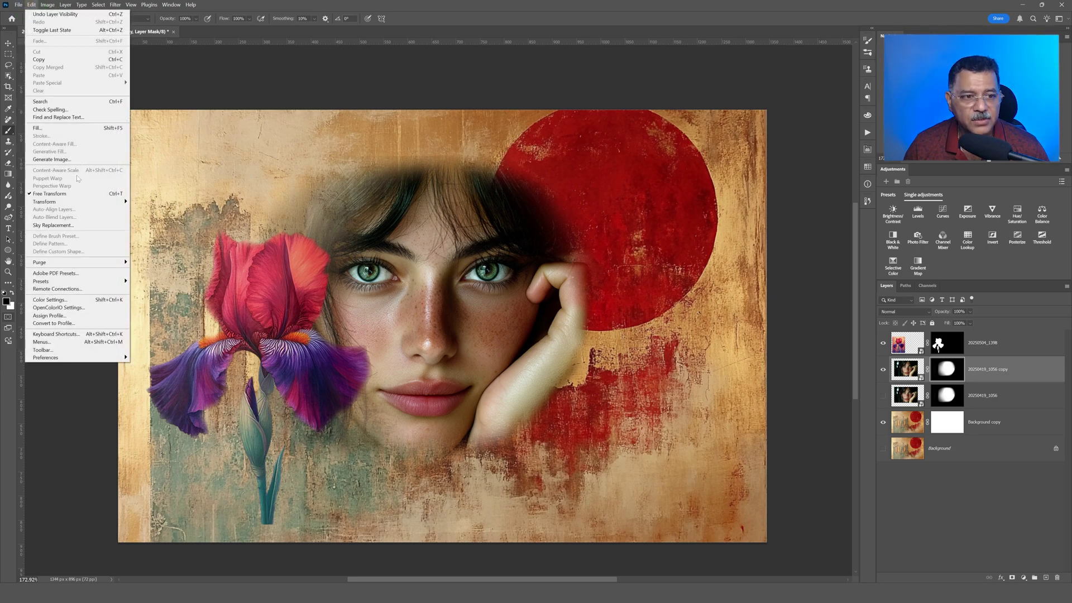
pyautogui.click(56, 128)
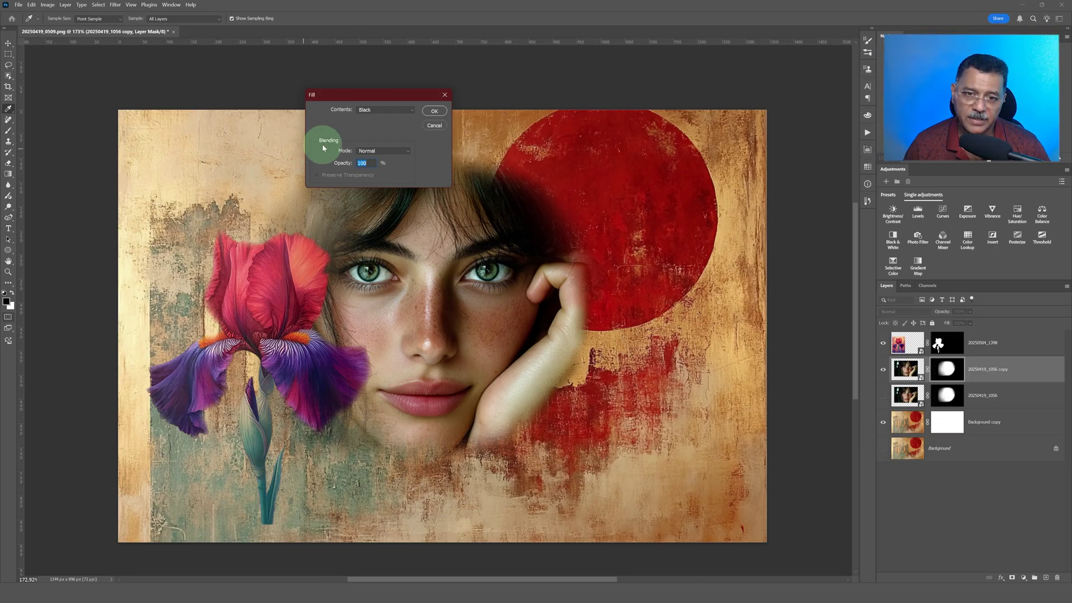
pyautogui.click(385, 112)
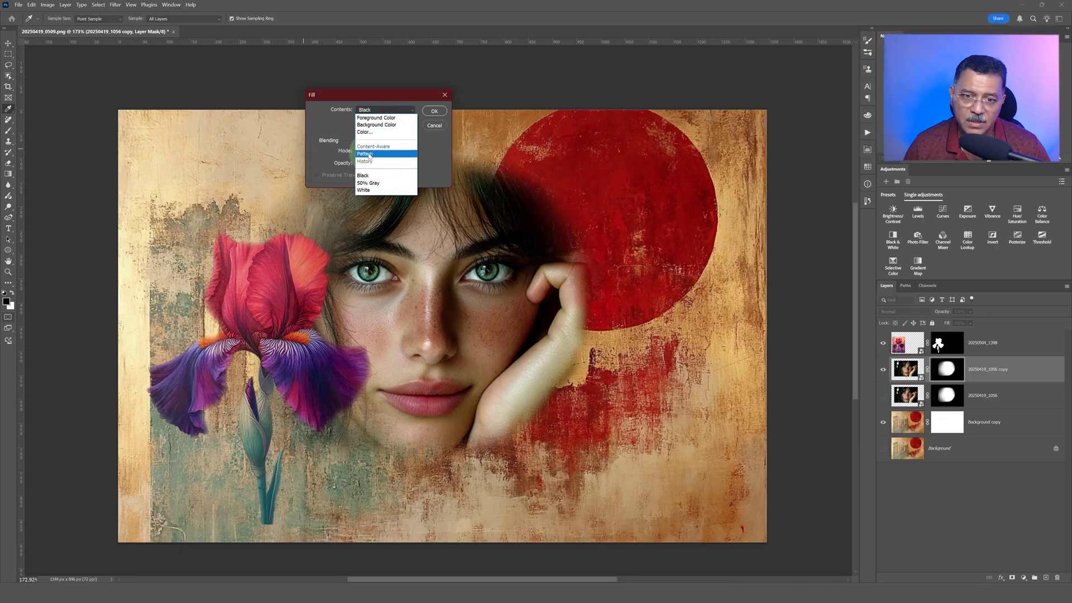
pyautogui.click(401, 156)
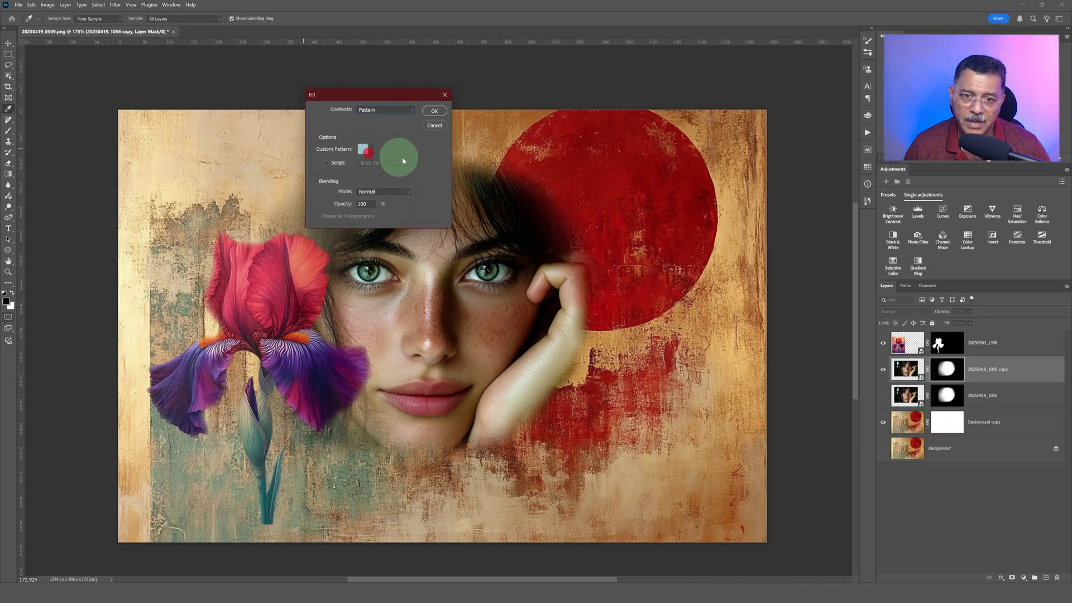
pyautogui.click(369, 151)
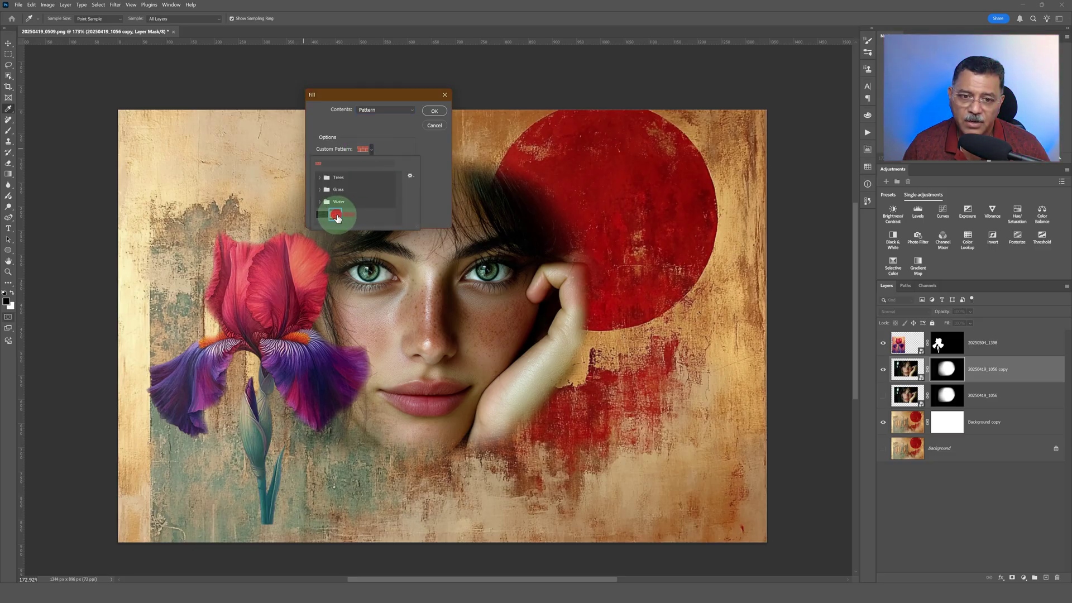
pyautogui.click(335, 216)
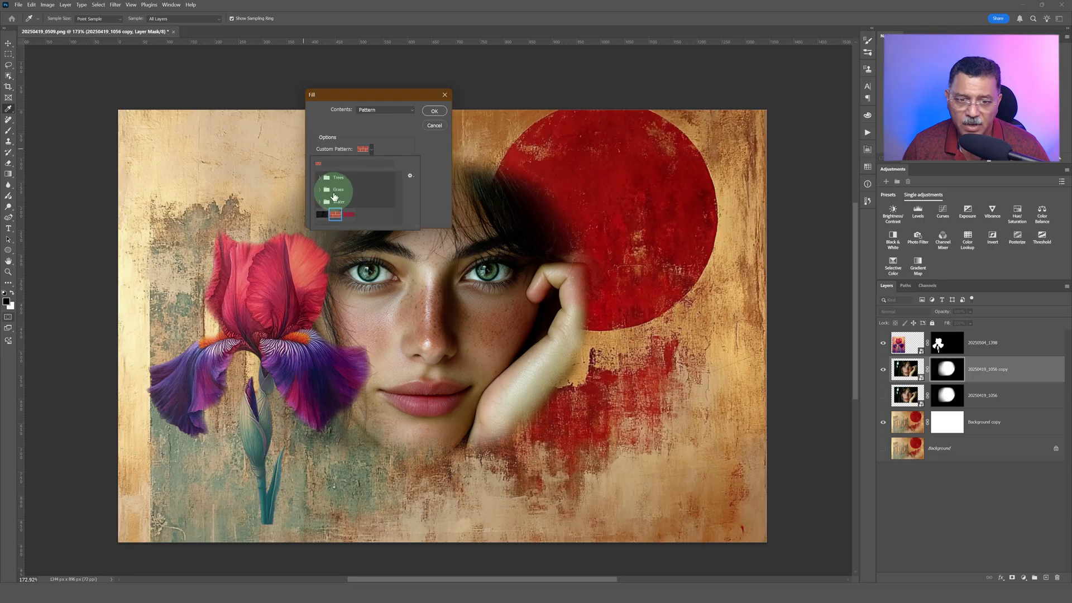
pyautogui.scroll(-1, 346, 200)
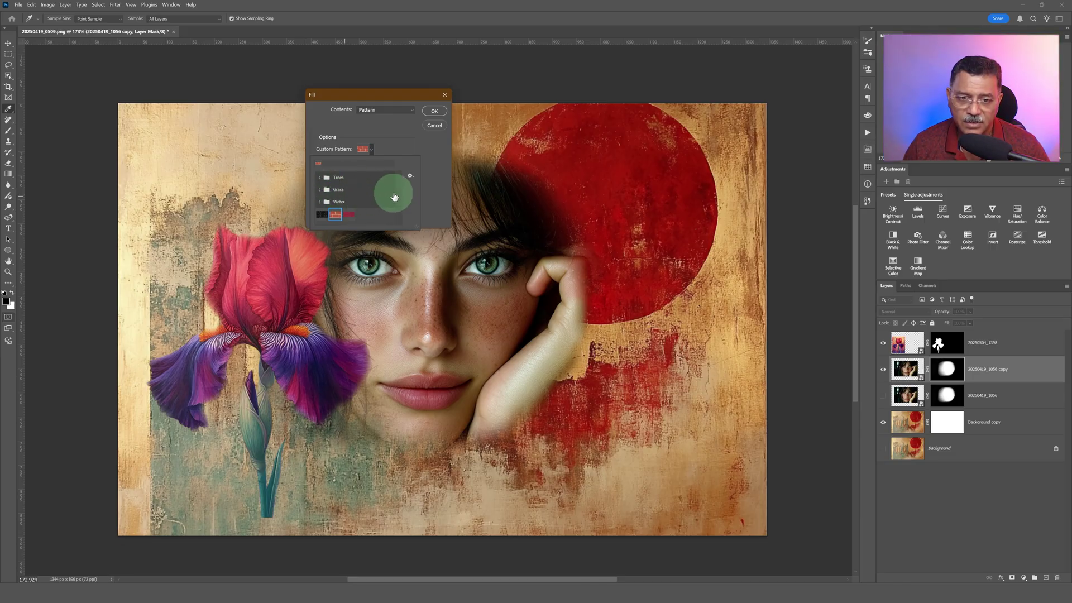
pyautogui.click(434, 111)
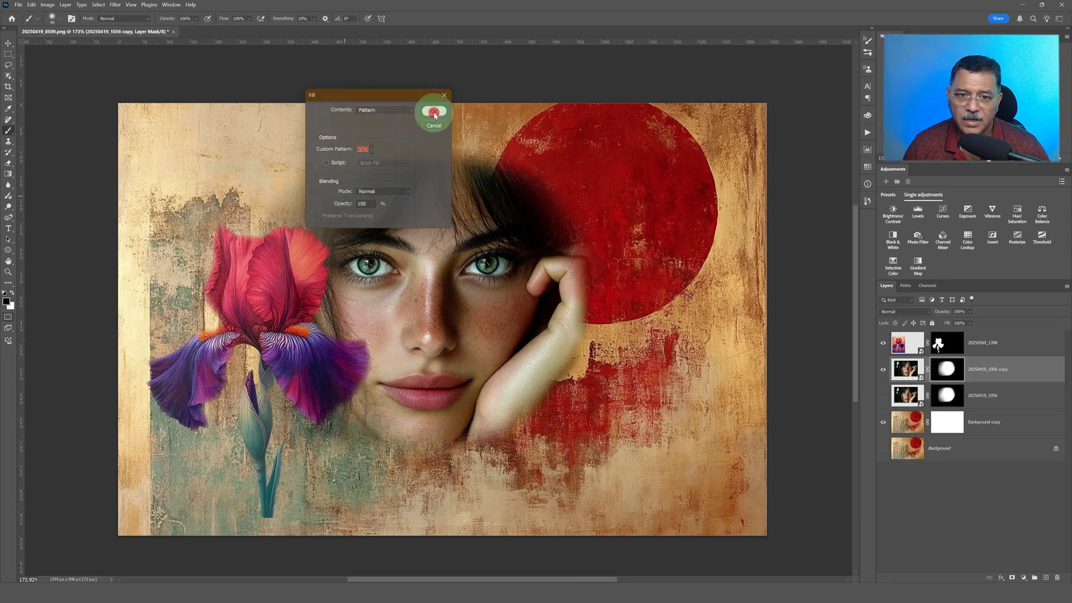
pyautogui.press('b')
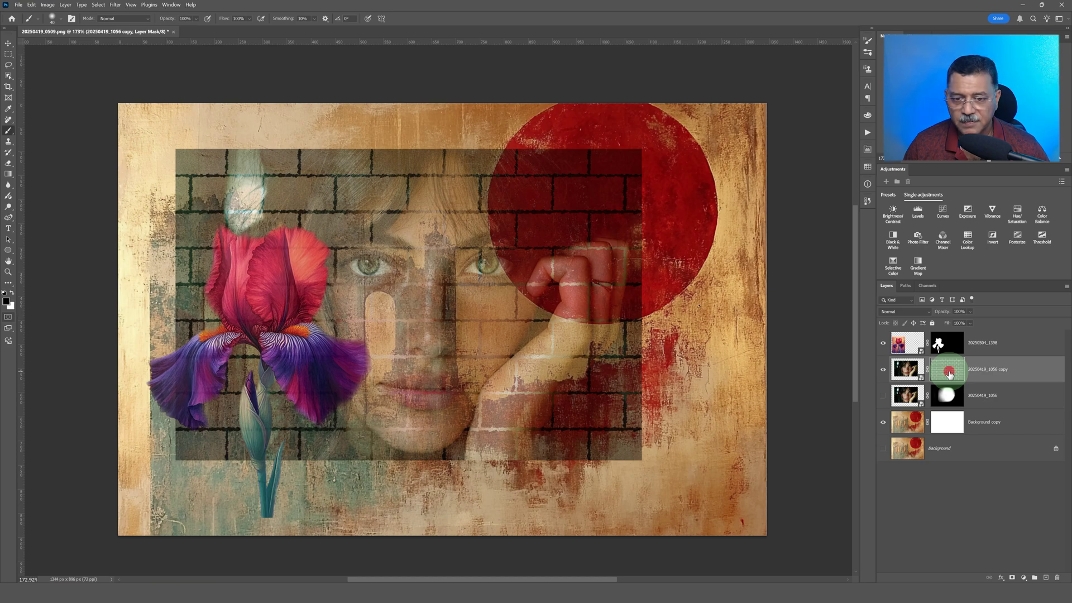
# - View the brick-filled mask on its own, return to the composite and undo the pattern fill
pyautogui.keyDown('alt'); pyautogui.click(950, 374); pyautogui.keyUp('alt')
pyautogui.keyDown('alt'); pyautogui.click(950, 374); pyautogui.keyUp('alt')
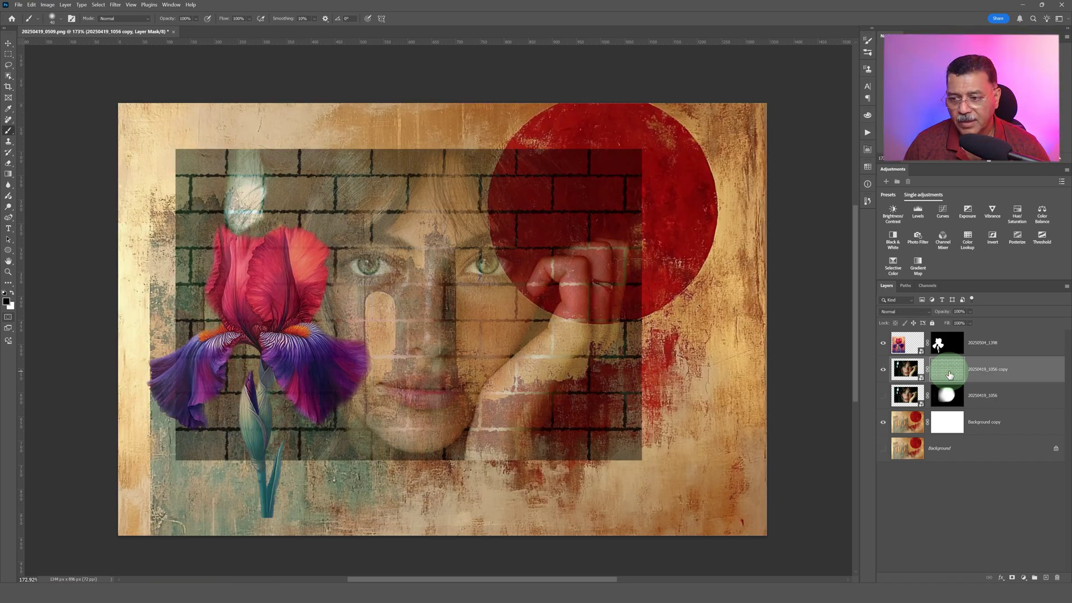
pyautogui.hotkey('ctrl', 'z')
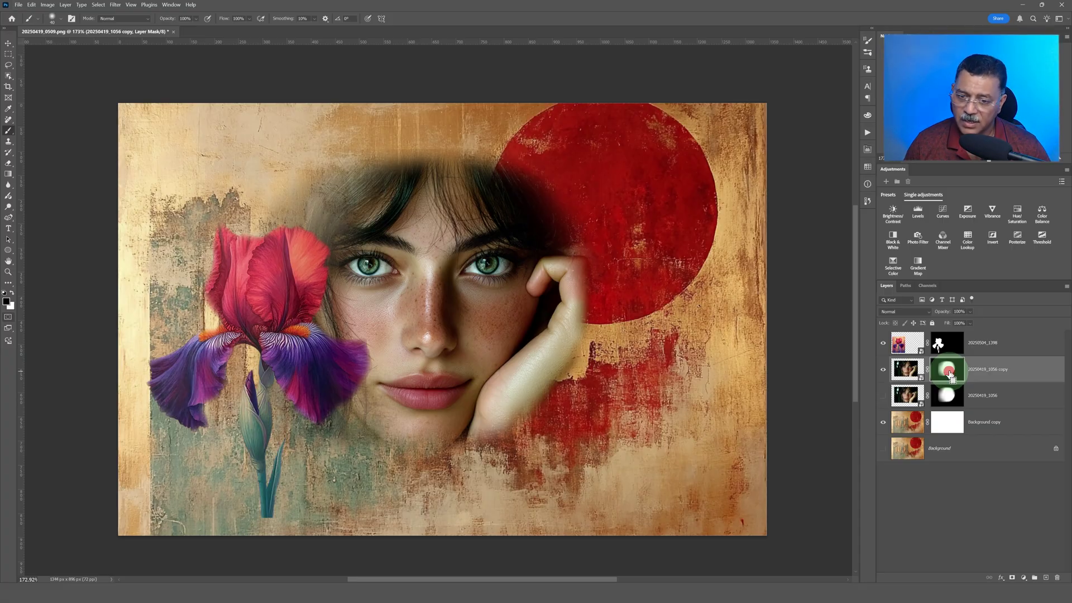
# - Load the portrait copy's mask as a selection and fill it with the brick pattern at 100% opacity
pyautogui.keyDown('ctrl'); pyautogui.click(949, 373); pyautogui.keyUp('ctrl')
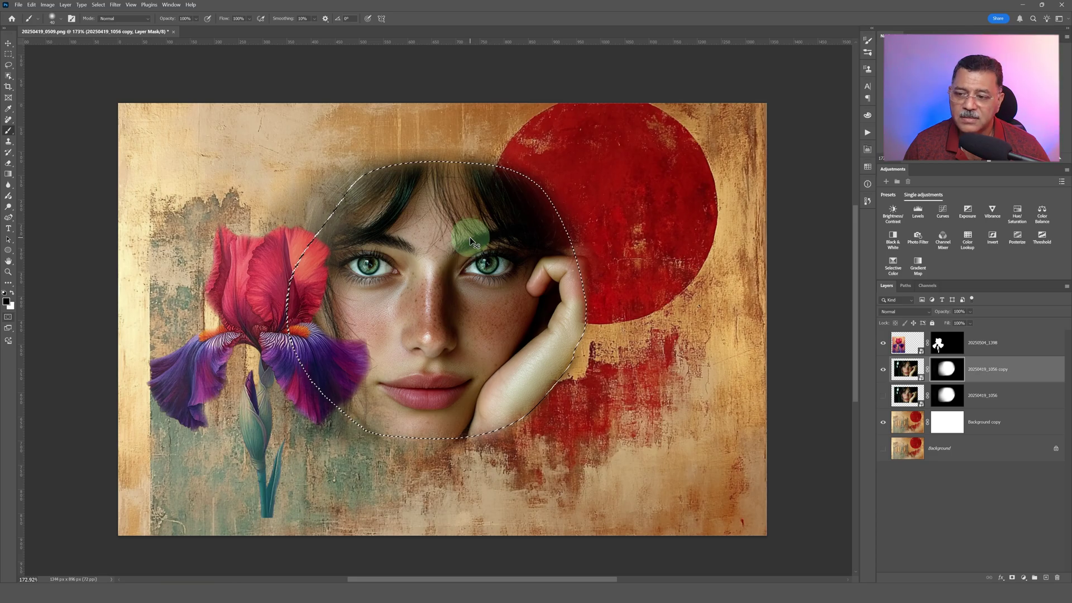
pyautogui.click(29, 5)
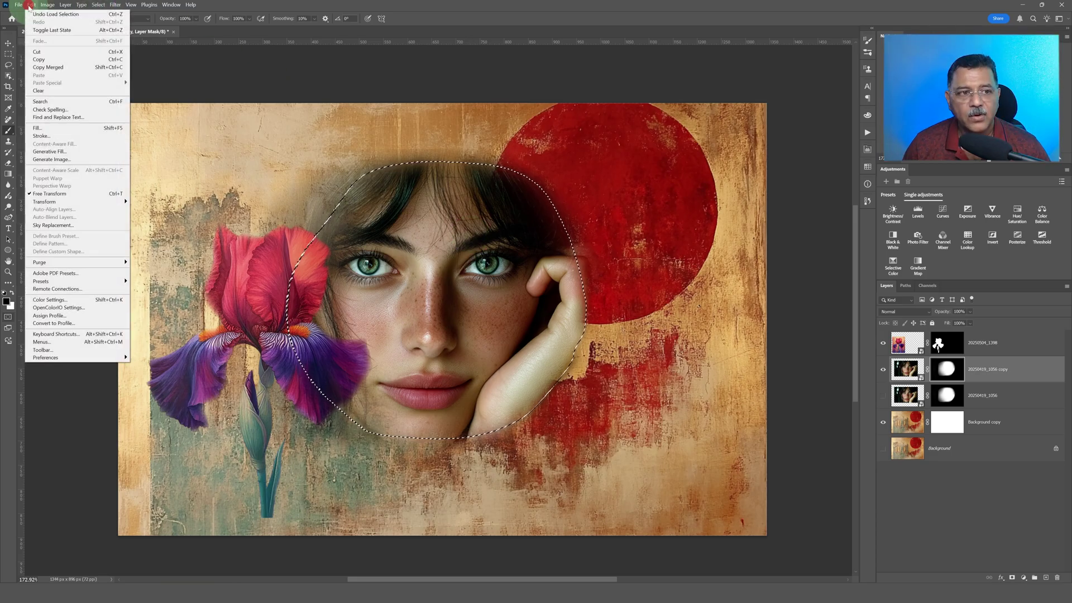
pyautogui.click(38, 128)
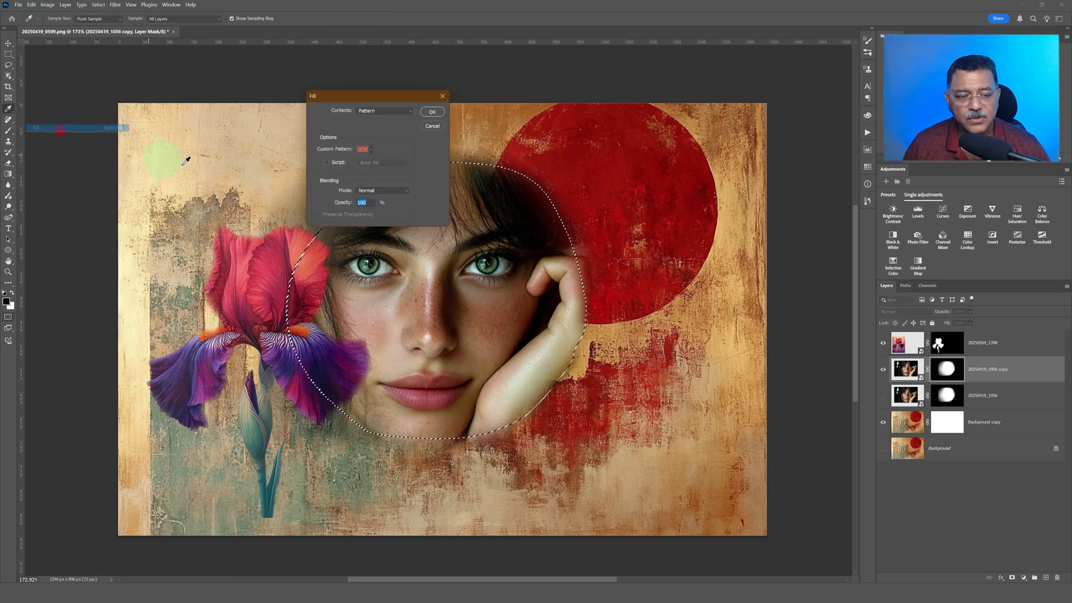
pyautogui.click(372, 149)
pyautogui.click(335, 215)
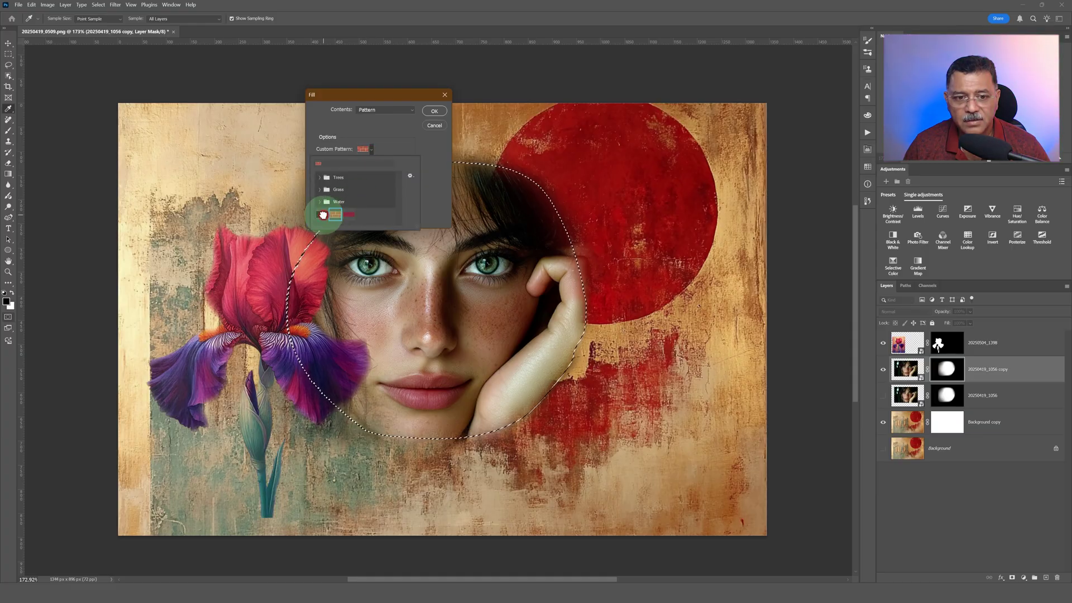
pyautogui.click(434, 110)
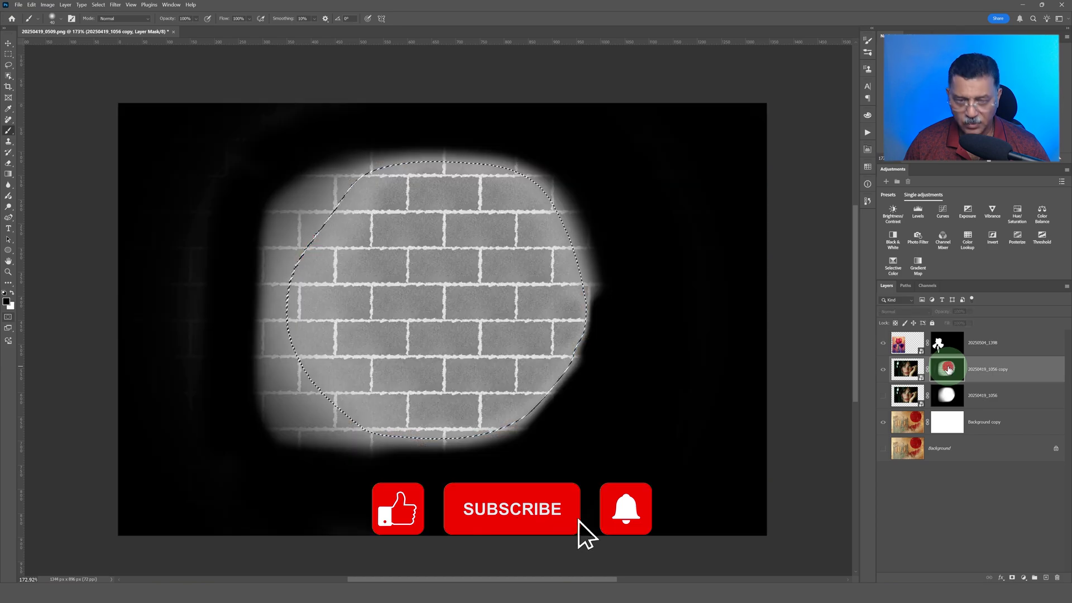
# - Display the portrait copy's brick-filled mask on its own and clear the selection
pyautogui.keyDown('alt'); pyautogui.click(949, 370); pyautogui.keyUp('alt')
pyautogui.hotkey('ctrl', 'd')
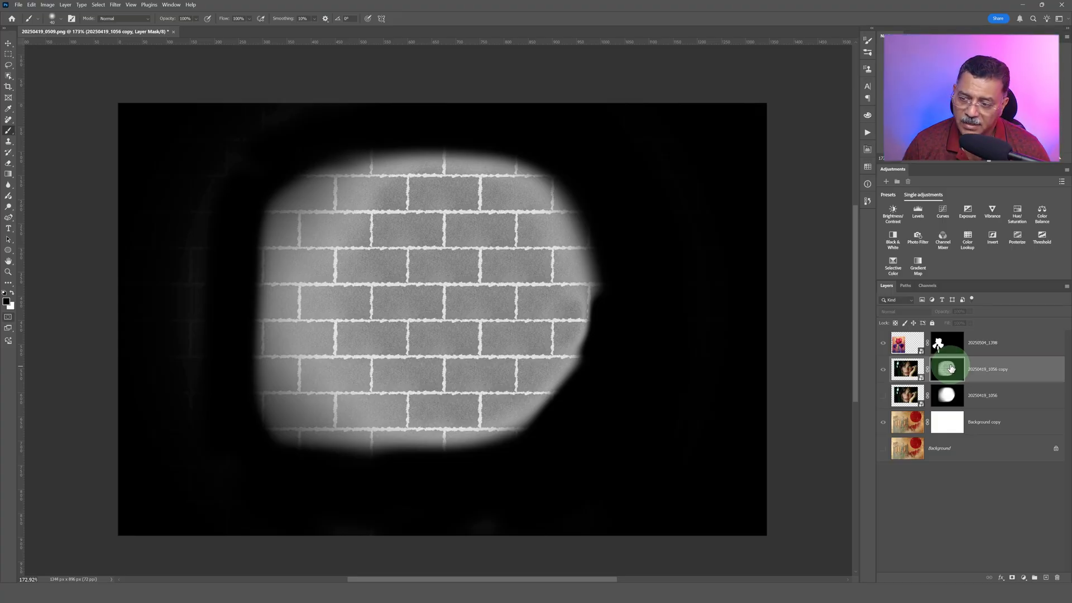
pyautogui.click(951, 367)
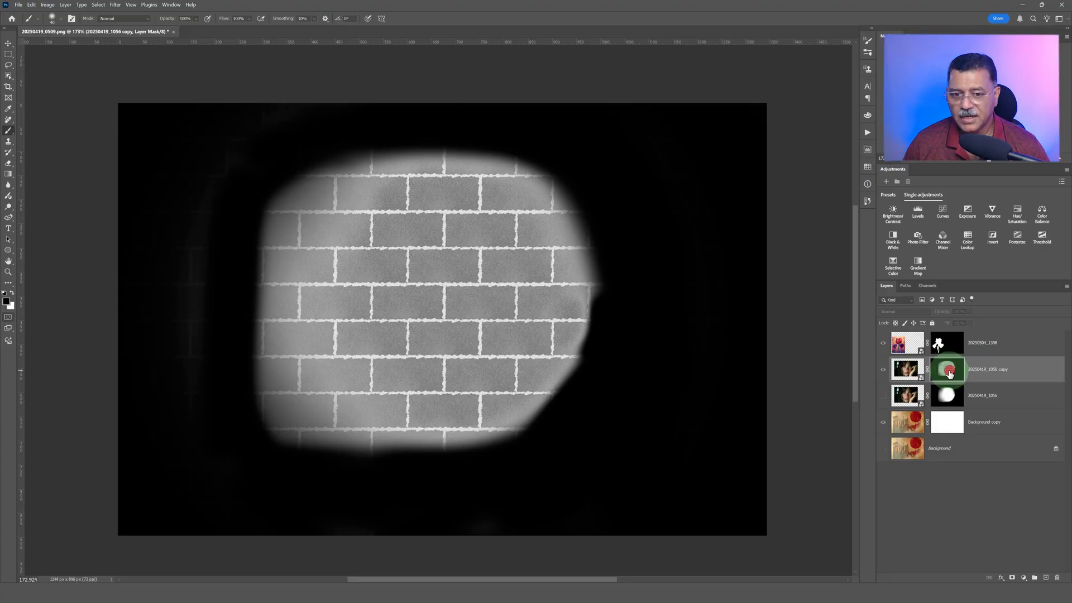
# - Leave the mask-only view of the portrait copy and return to the full composite
pyautogui.press('super')
pyautogui.press('super')
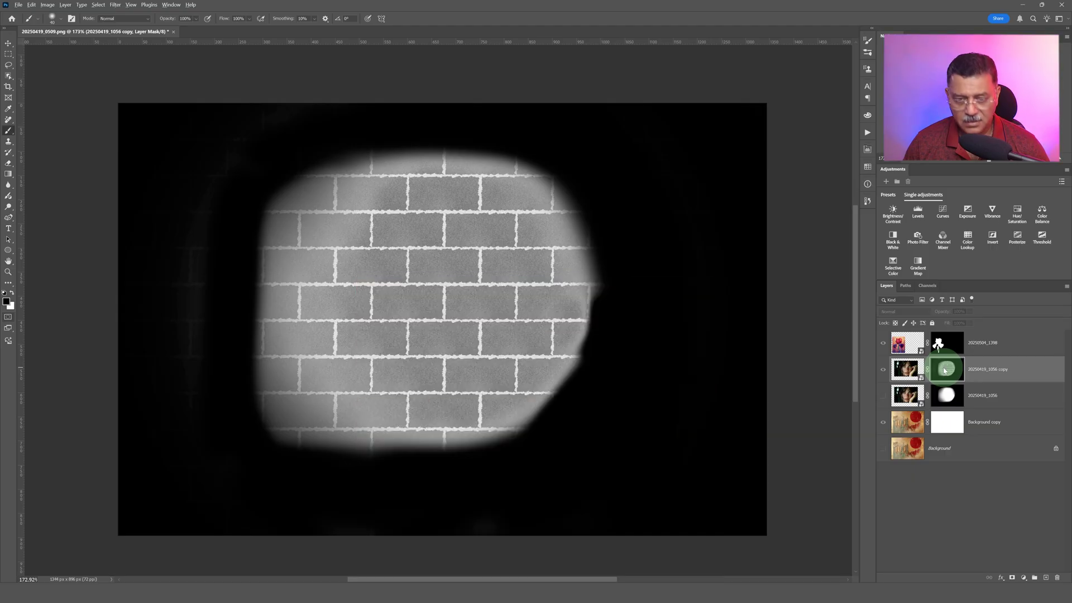
pyautogui.keyDown('alt'); pyautogui.click(944, 369); pyautogui.keyUp('alt')
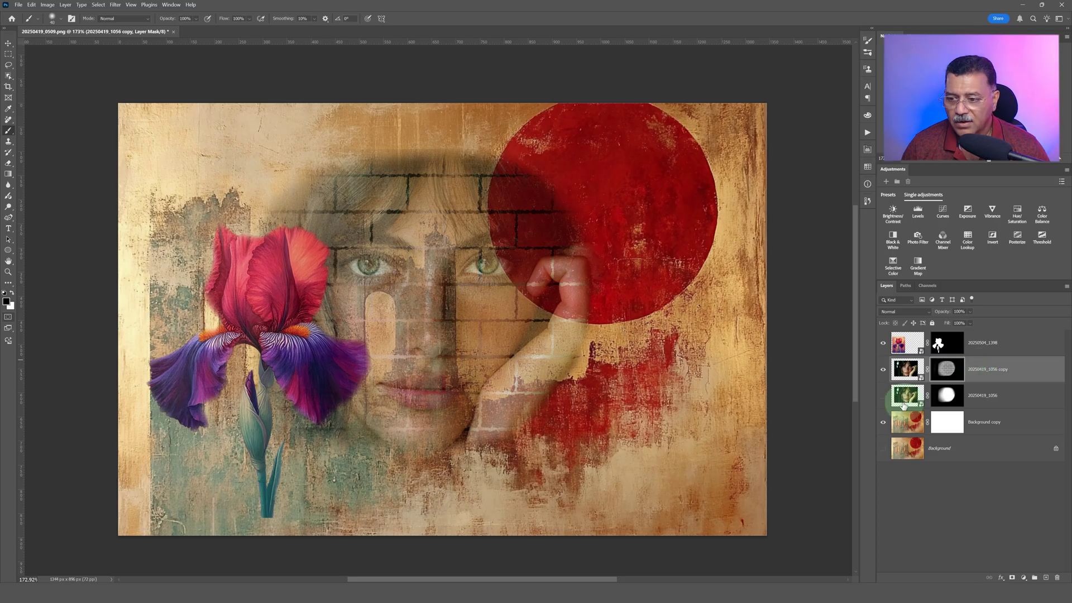
# - Compare the original portrait layer with its brick-masked copy by toggling the visibility of each layer
pyautogui.click(883, 396)
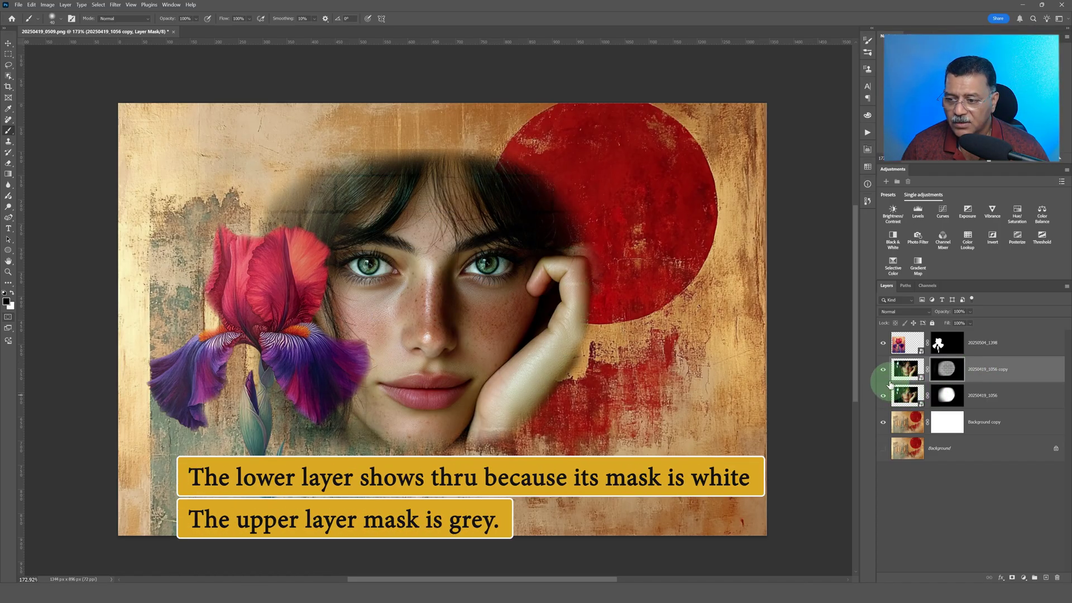
pyautogui.click(883, 370)
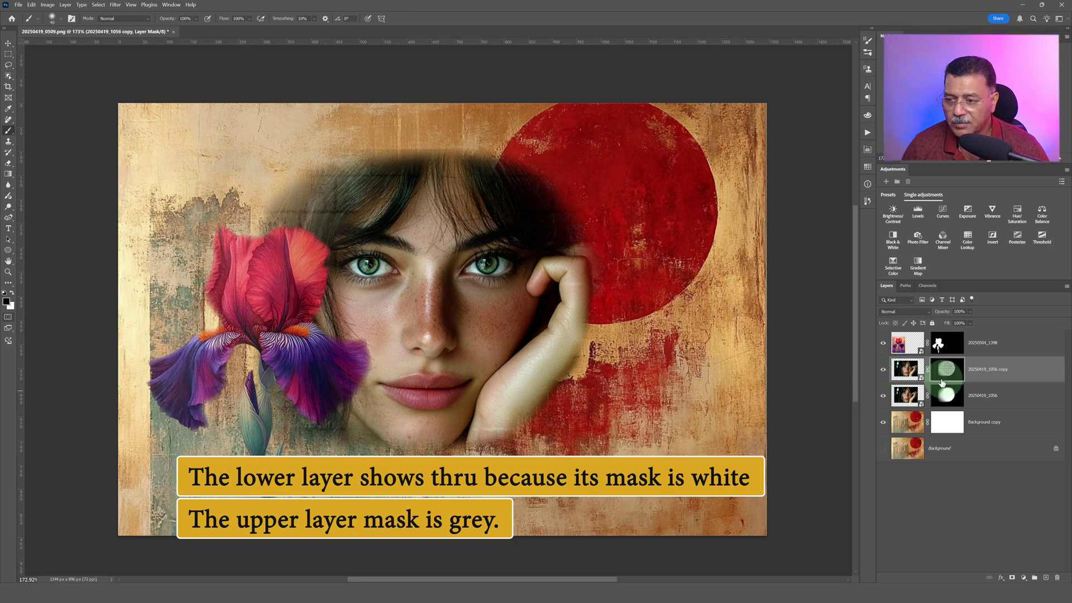
pyautogui.click(884, 371)
pyautogui.click(884, 372)
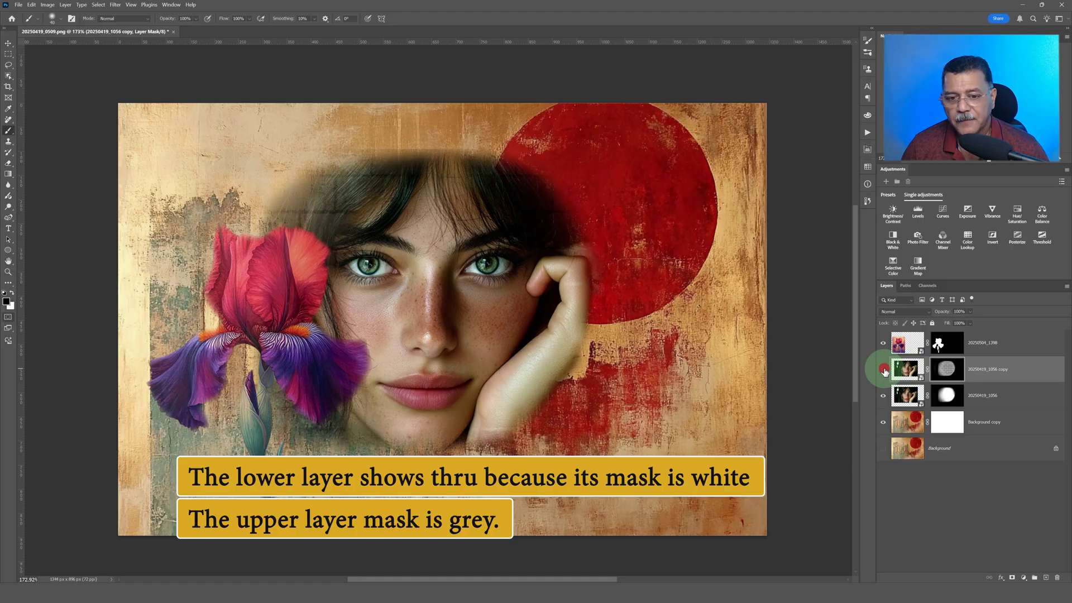
pyautogui.click(884, 371)
pyautogui.click(883, 396)
pyautogui.click(885, 373)
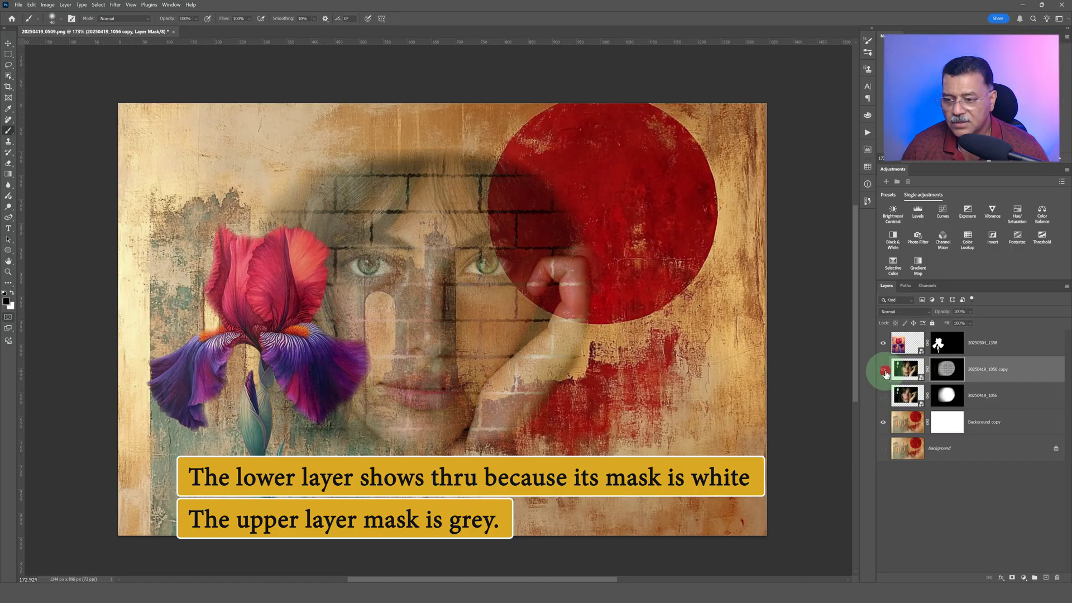
pyautogui.click(884, 371)
pyautogui.click(883, 396)
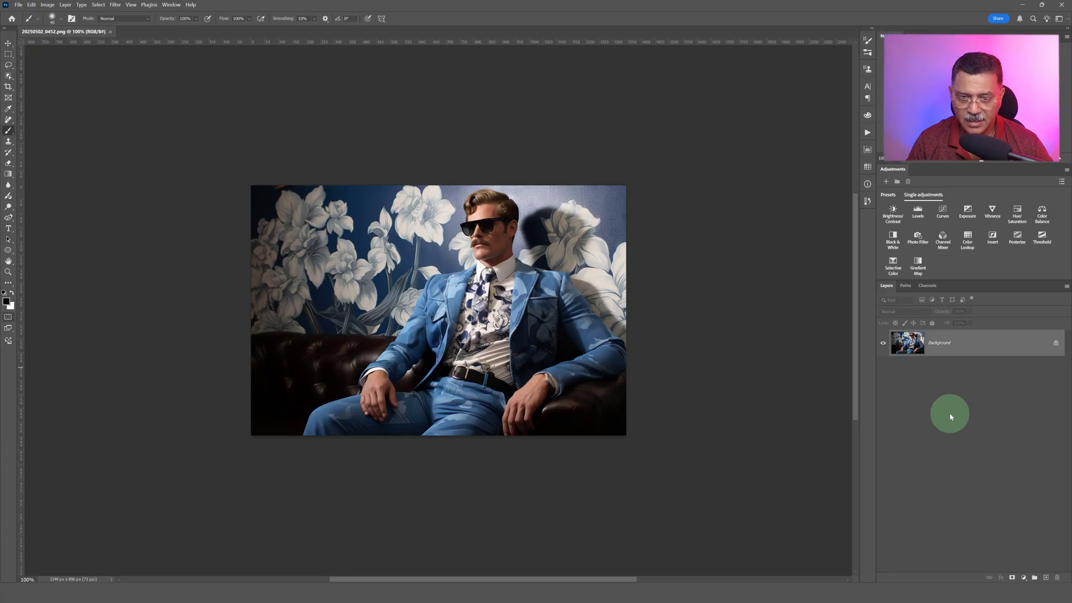
# - Duplicate the Background layer of the seated man photo, add a white layer mask to the copy and make the mask active
pyautogui.hotkey('ctrl', 'j')
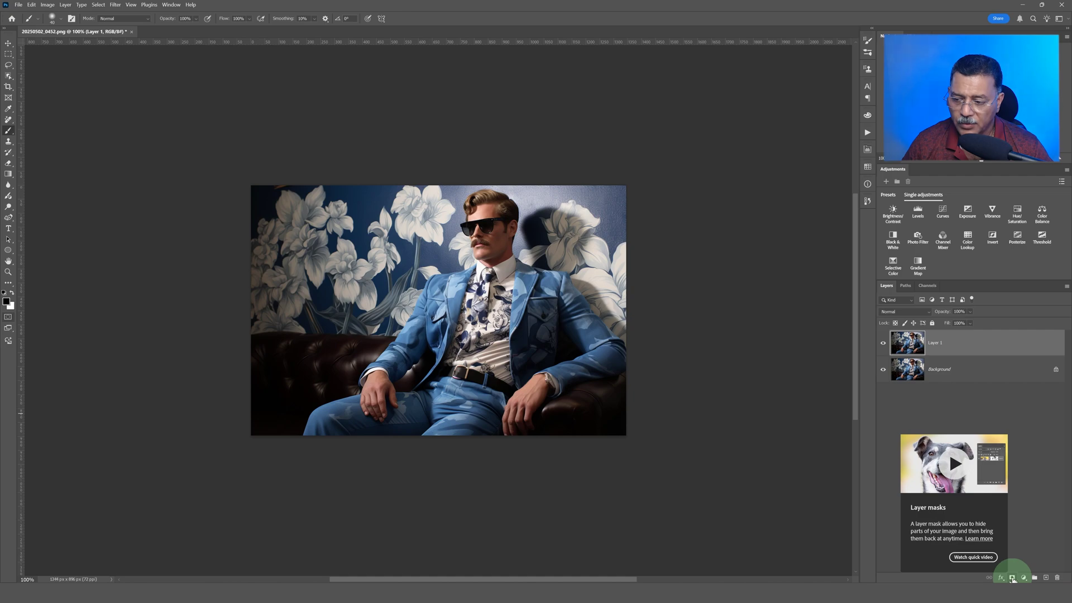
pyautogui.click(1013, 578)
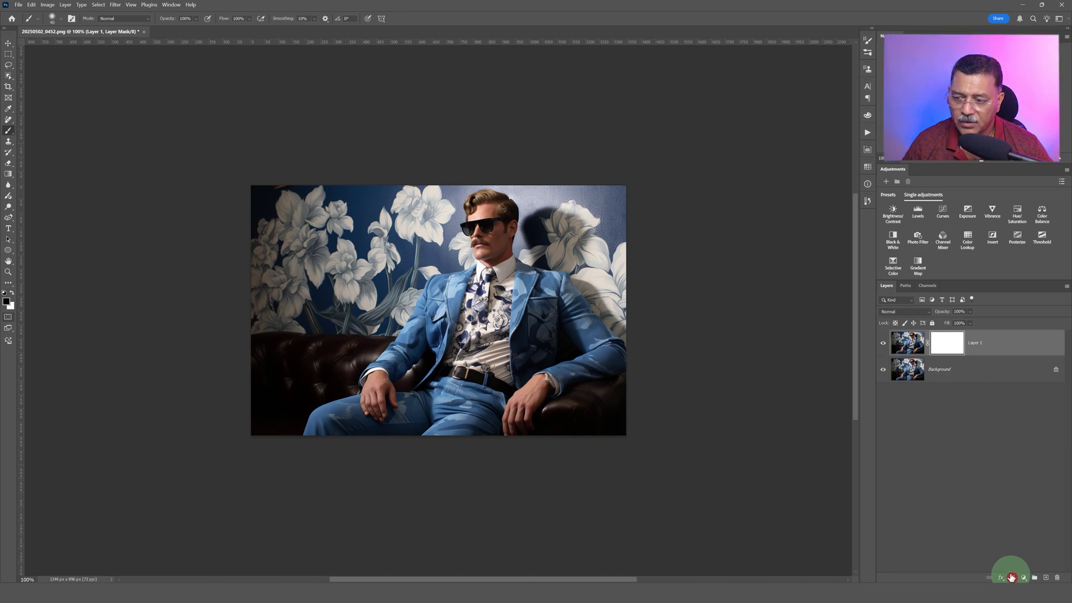
pyautogui.click(947, 345)
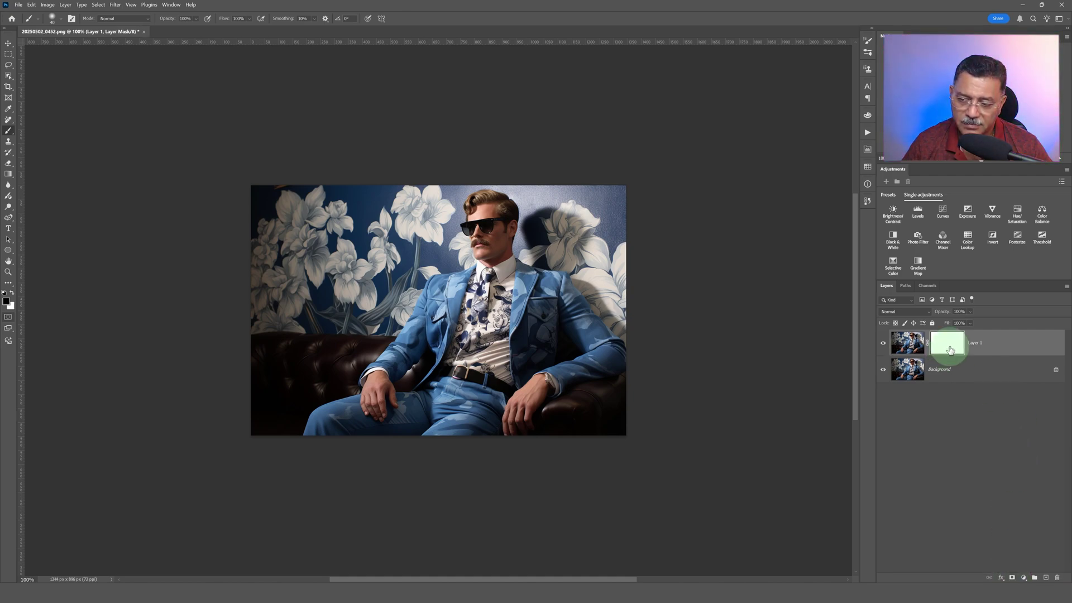
pyautogui.click(908, 342)
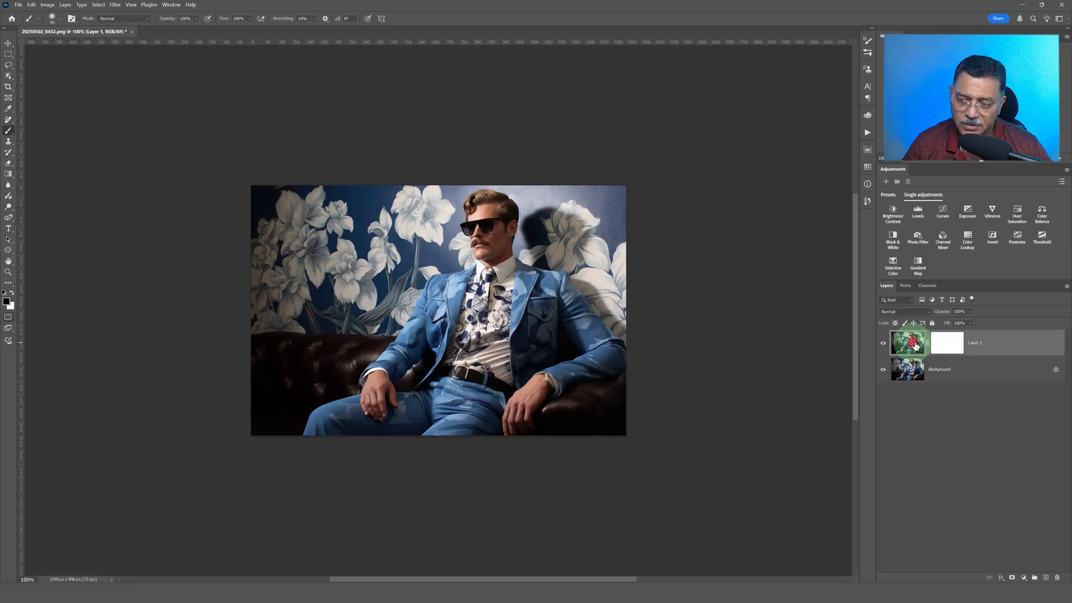
pyautogui.click(949, 345)
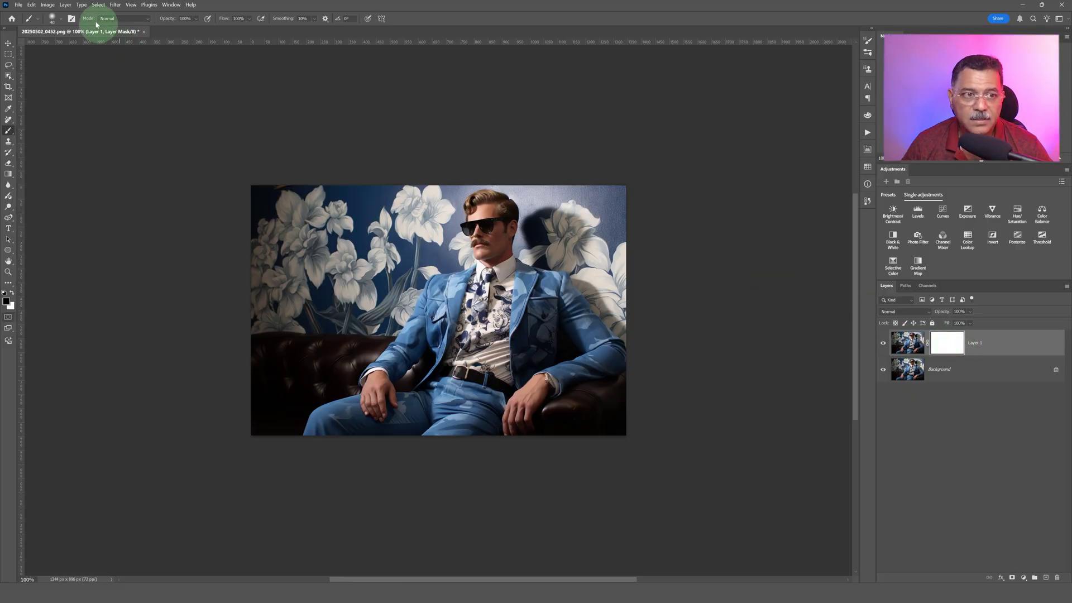
# - Apply the merged RGB image to the duplicate layer's mask with Multiply blending at 100% opacity
pyautogui.click(49, 5)
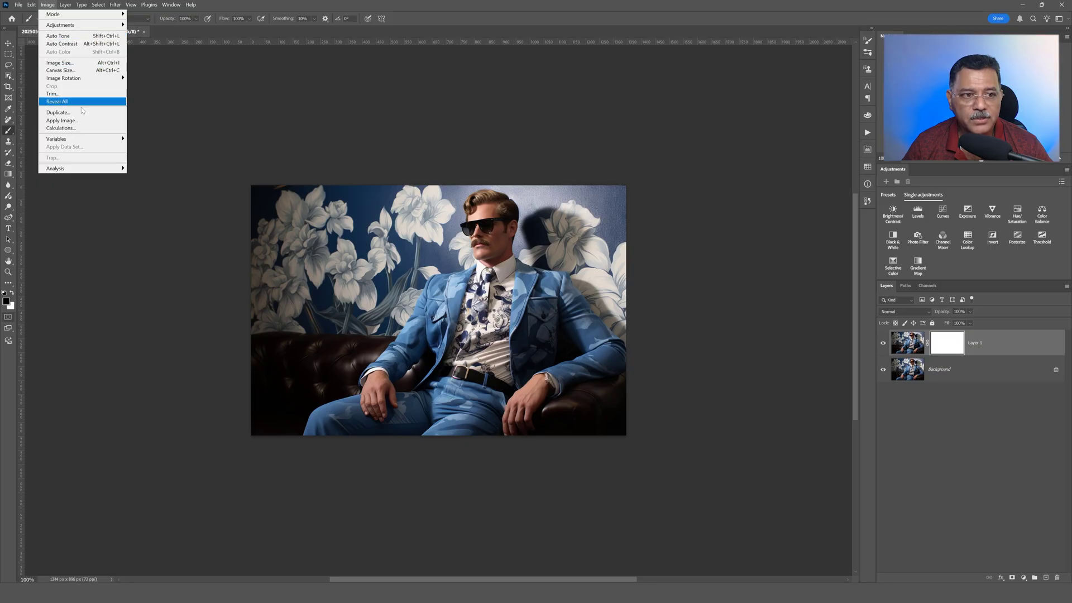
pyautogui.click(82, 121)
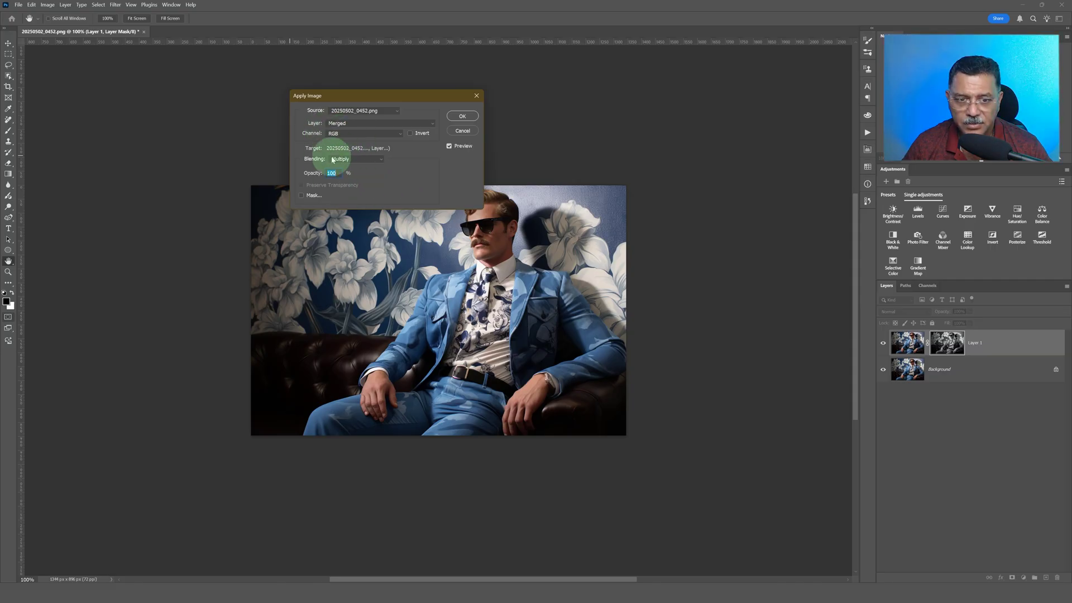
pyautogui.click(468, 115)
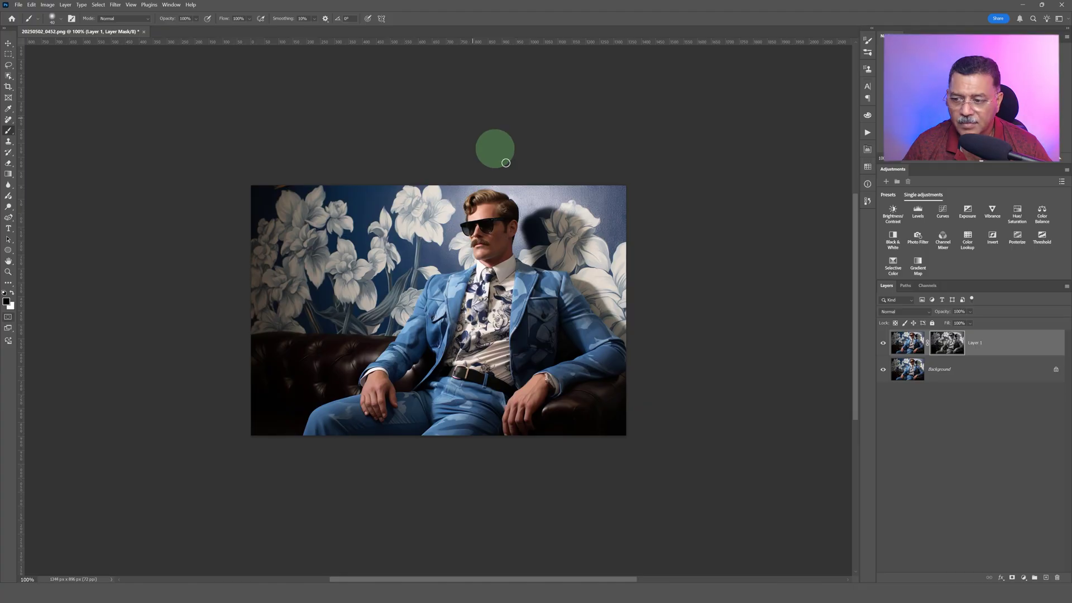
# - Examine the duplicate layer's mask on its own and as a red overlay, comparing it with the normal colour view
pyautogui.keyDown('alt'); pyautogui.click(954, 349); pyautogui.keyUp('alt')
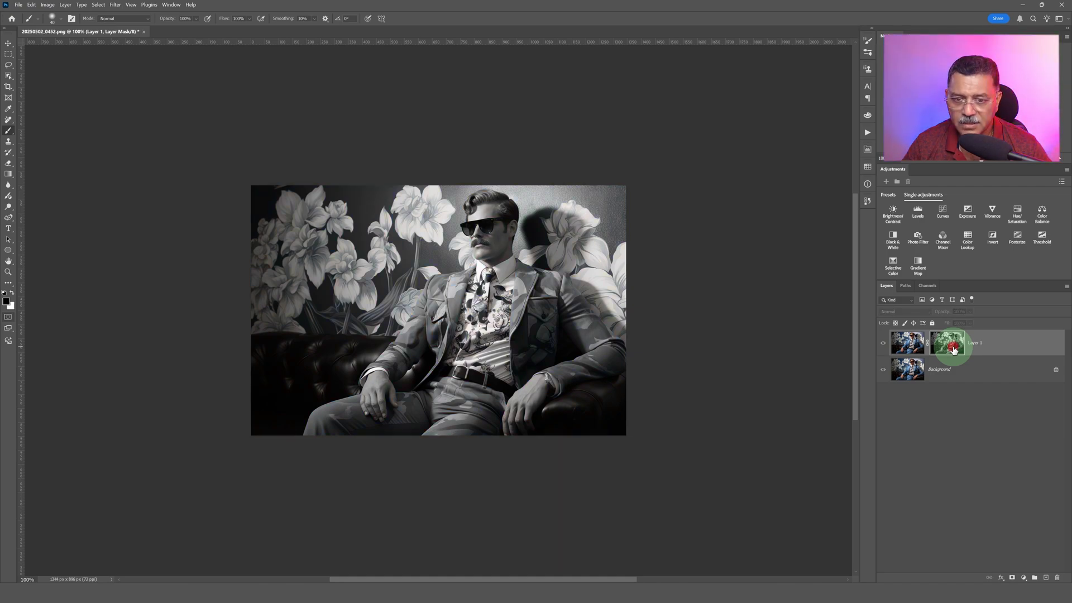
pyautogui.keyDown('alt'); pyautogui.keyDown('shift'); pyautogui.click(954, 349); pyautogui.keyUp('shift'); pyautogui.keyUp('alt')
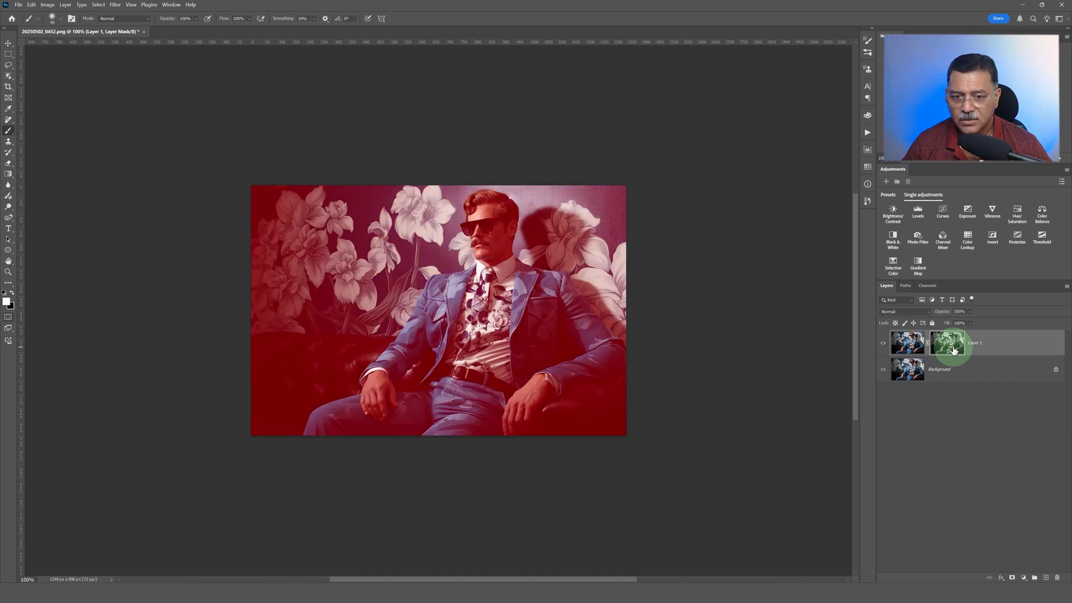
pyautogui.keyDown('alt'); pyautogui.keyDown('shift'); pyautogui.click(954, 349); pyautogui.keyUp('shift'); pyautogui.keyUp('alt')
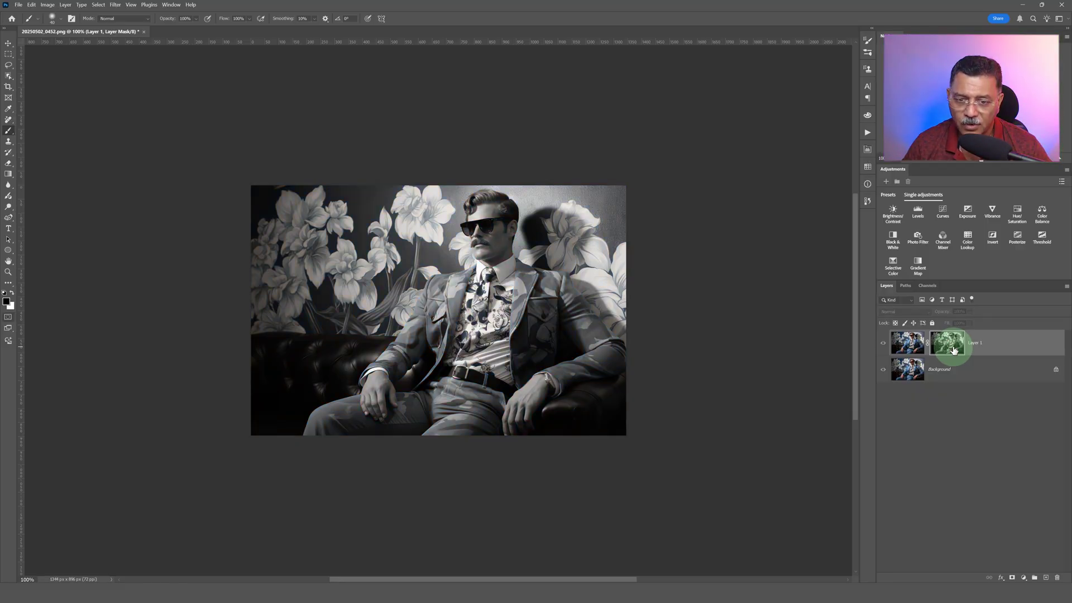
pyautogui.click(910, 346)
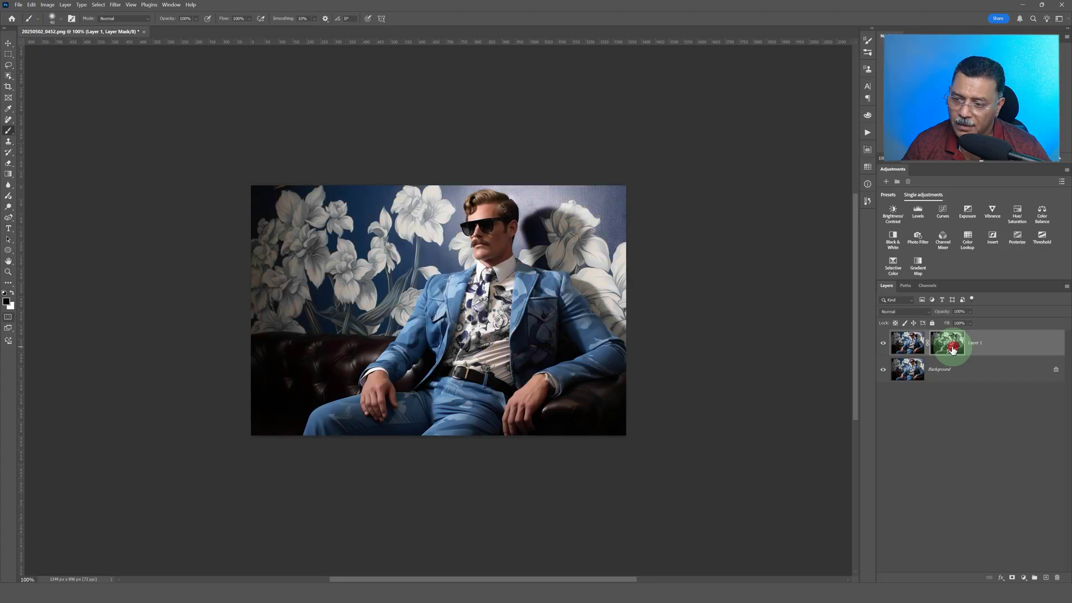
pyautogui.moveTo(912, 353); pyautogui.dragTo(947, 348)
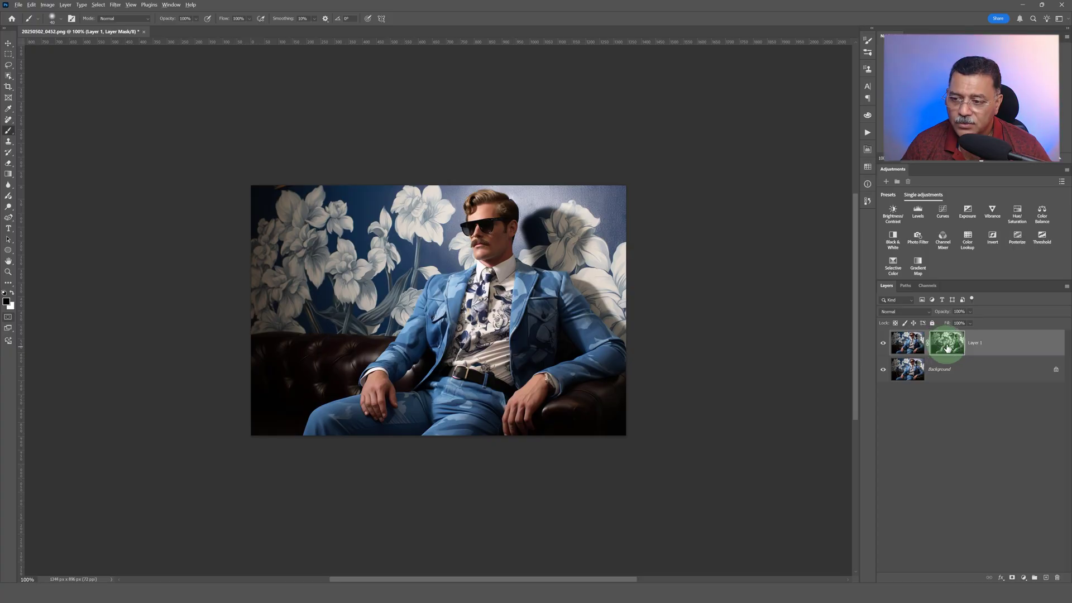
pyautogui.keyDown('alt'); pyautogui.click(947, 348); pyautogui.keyUp('alt')
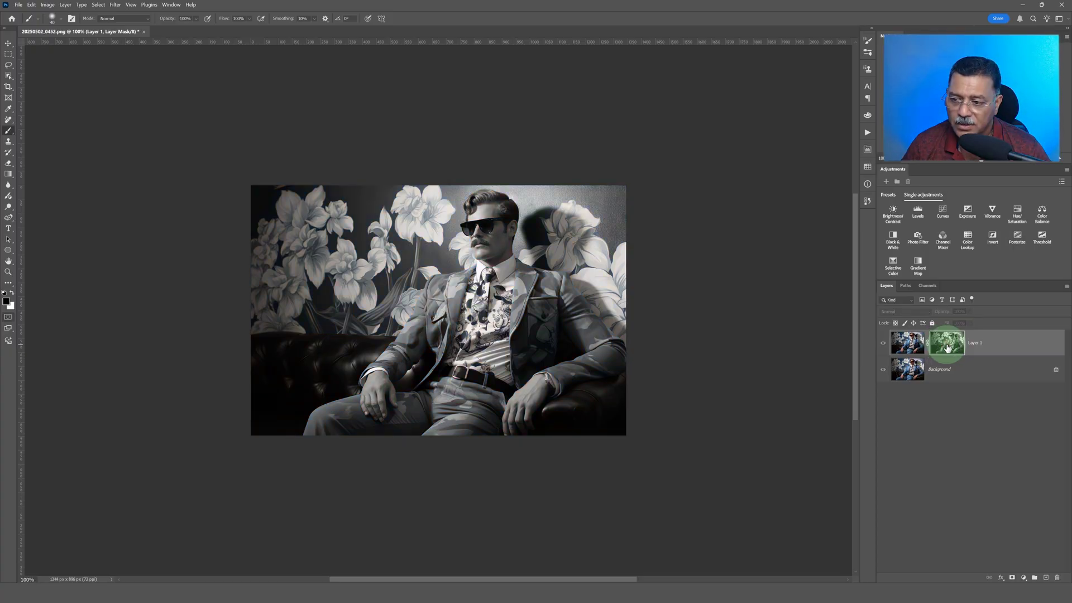
pyautogui.click(915, 345)
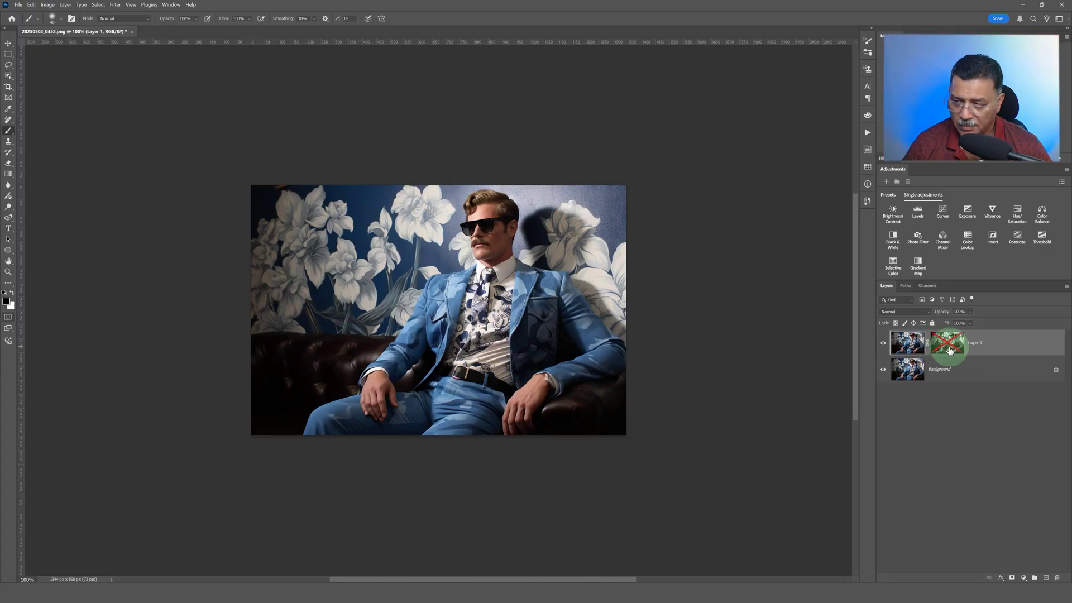
# - Delete the masked duplicate layer, add a Curves adjustment layer above the Background and make its white mask active
pyautogui.moveTo(949, 350); pyautogui.dragTo(1061, 579)
pyautogui.click(943, 217)
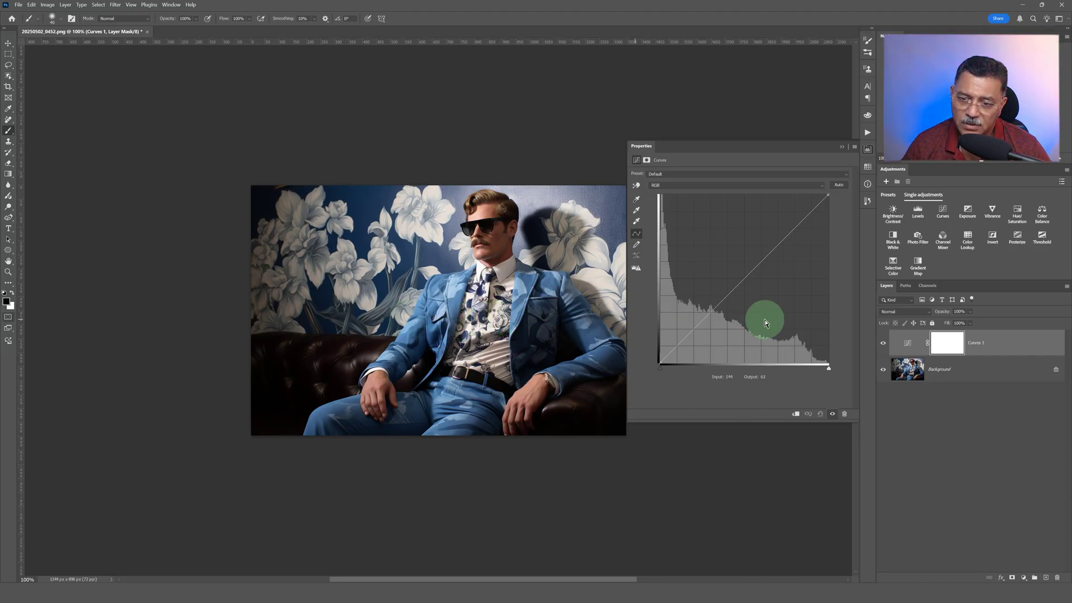
pyautogui.click(952, 345)
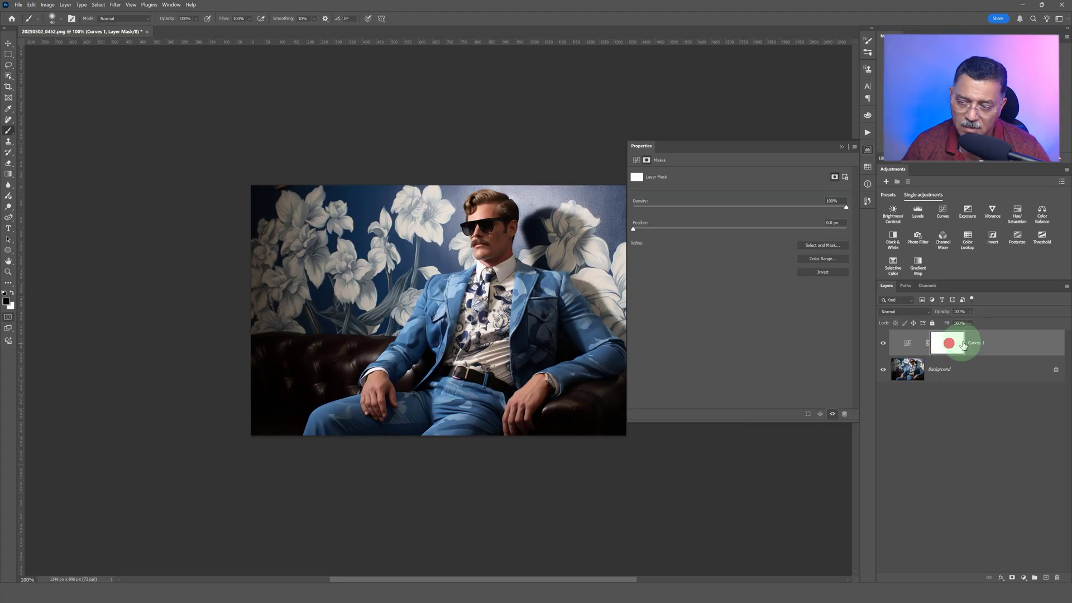
# - Apply the merged RGB image to the Curves layer's mask with Multiply blending at 100% opacity
pyautogui.click(48, 5)
pyautogui.click(61, 120)
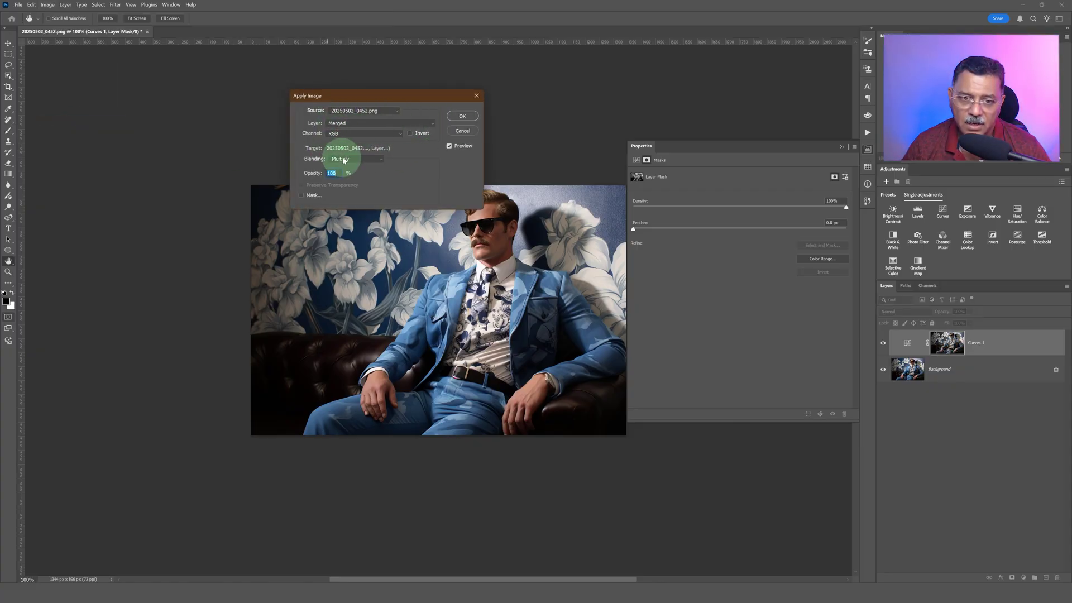
pyautogui.click(463, 116)
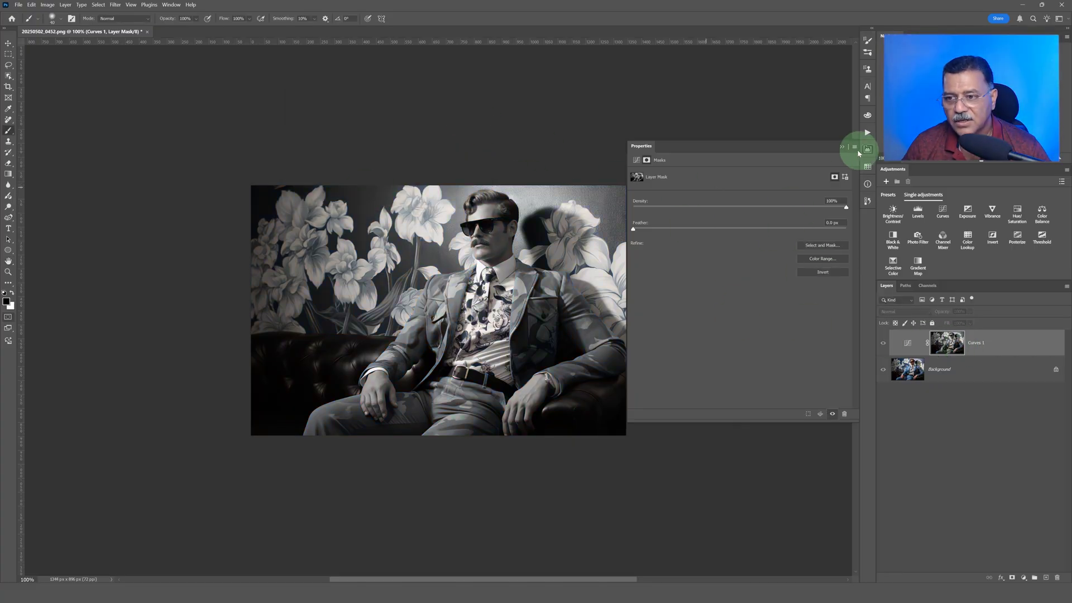
# - Collapse the mask properties and view the Curves layer's mask on its own
pyautogui.click(841, 148)
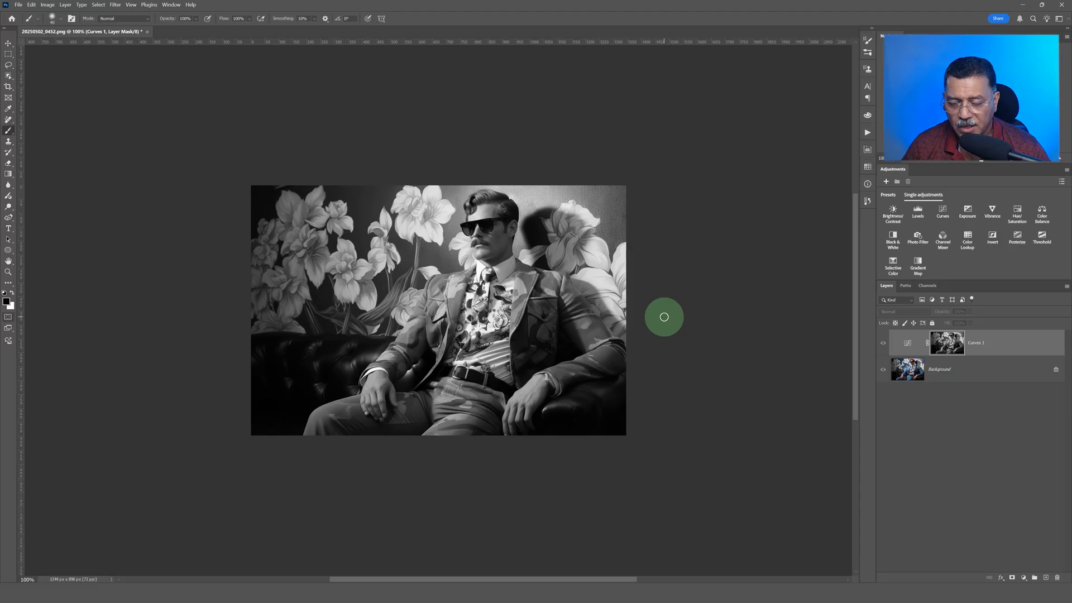
pyautogui.click(948, 345)
pyautogui.keyDown('alt'); pyautogui.click(948, 345); pyautogui.keyUp('alt')
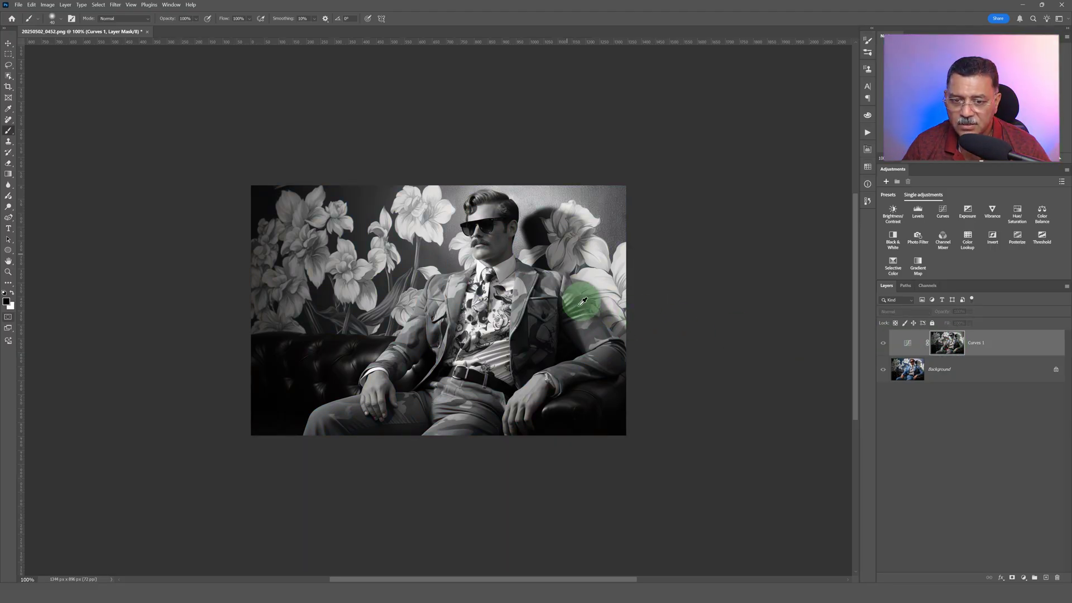
# - Raise the Curves mask's contrast with Levels, setting the input levels to 34, 1.63 and 170
pyautogui.hotkey('ctrl', 'l')
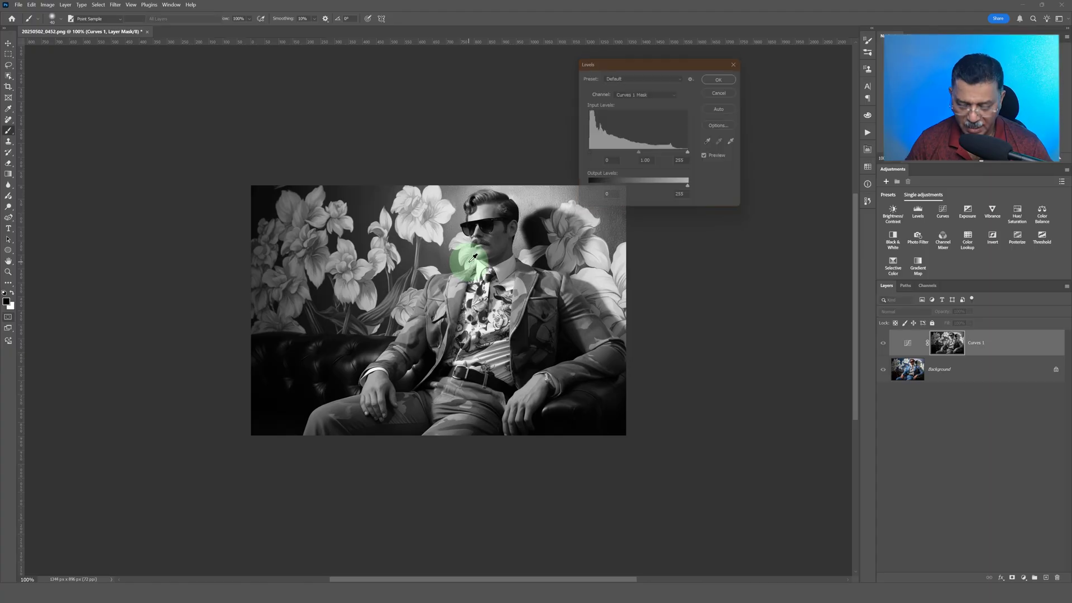
pyautogui.scroll(3, 531, 330)
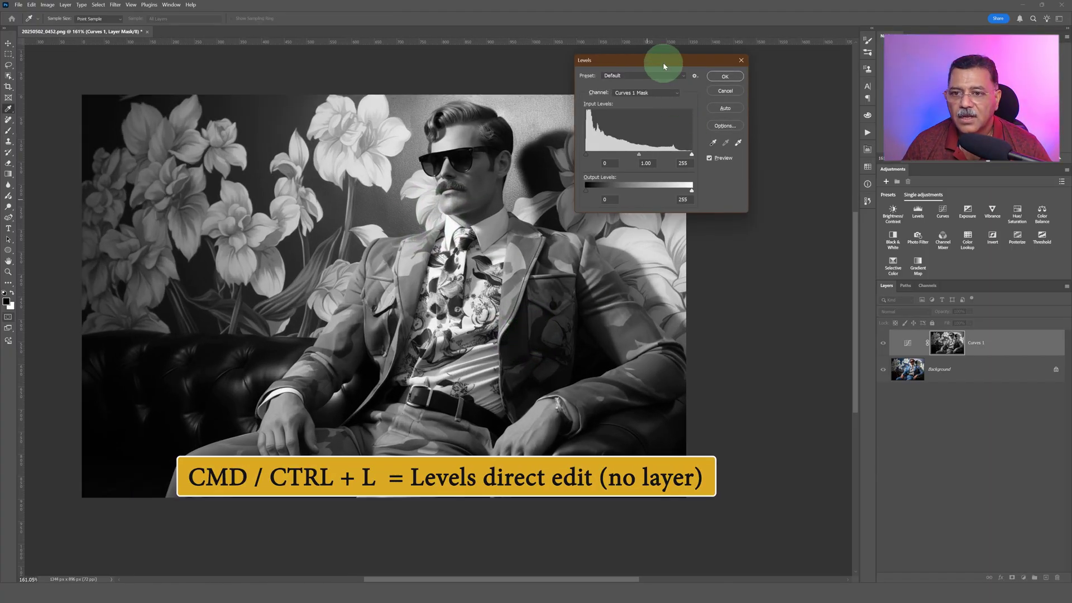
pyautogui.moveTo(664, 66); pyautogui.dragTo(656, 139)
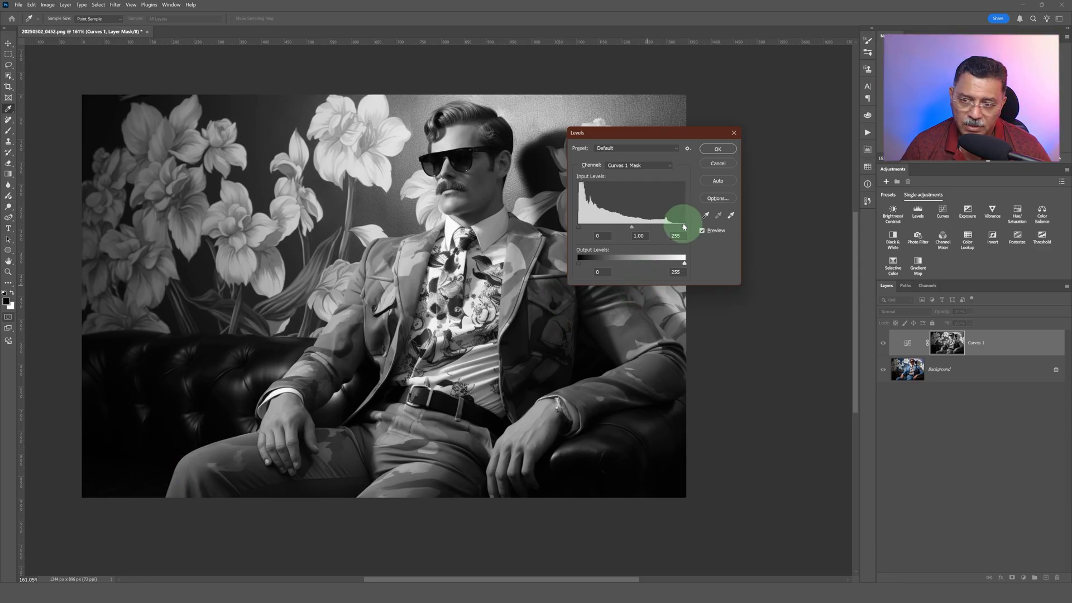
pyautogui.moveTo(685, 228); pyautogui.dragTo(649, 228)
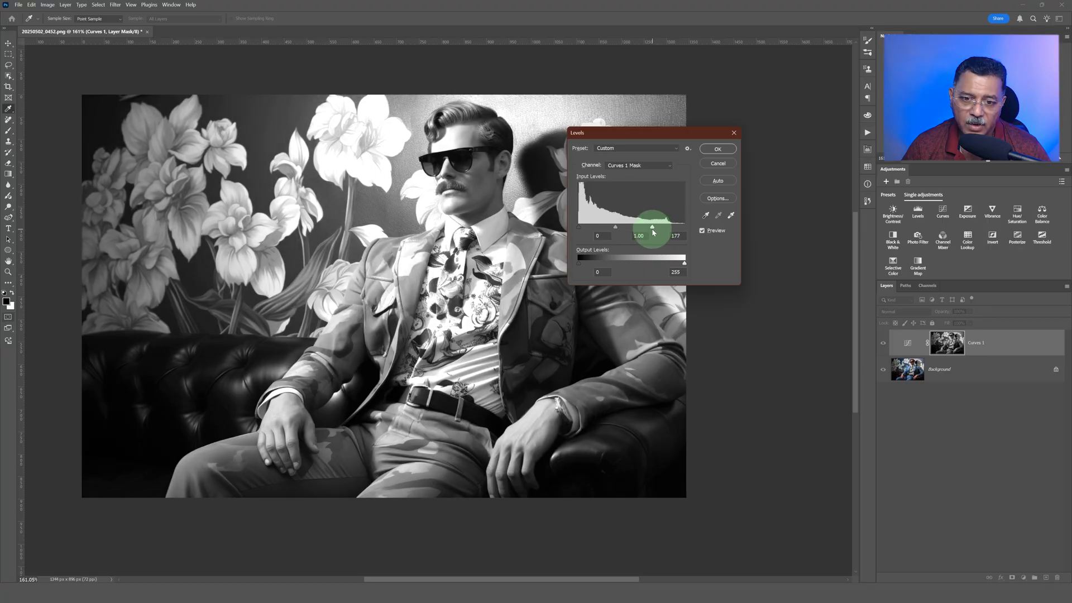
pyautogui.moveTo(580, 226); pyautogui.dragTo(611, 229)
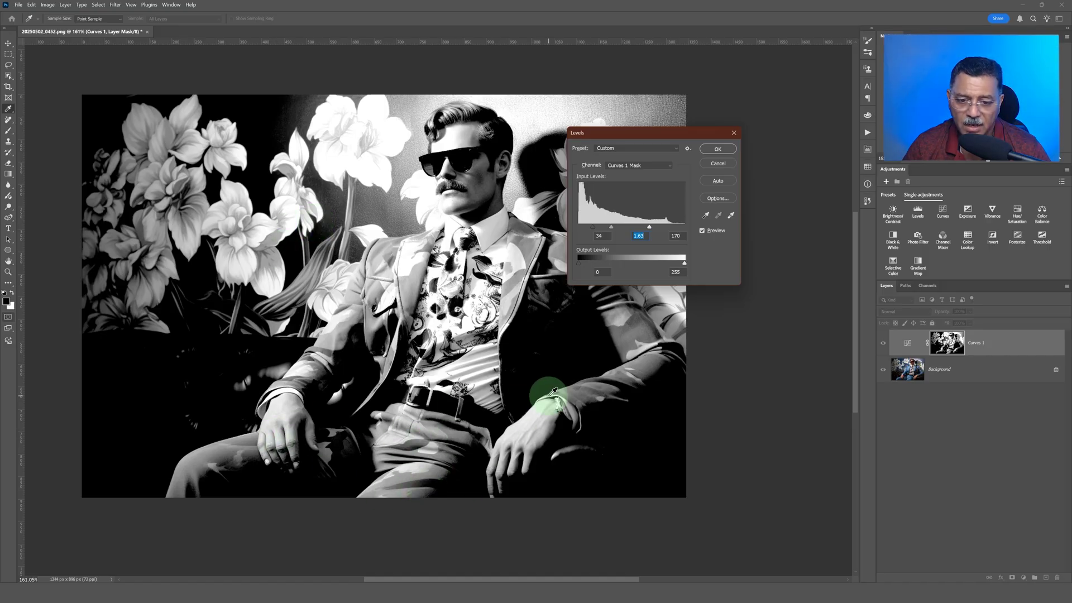
pyautogui.click(727, 151)
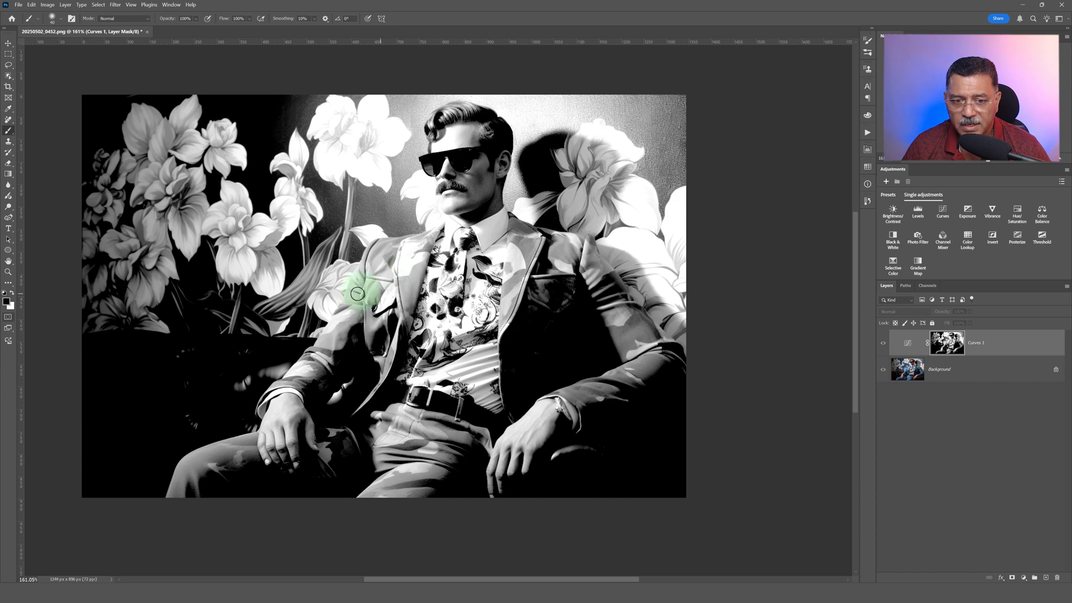
pyautogui.click(557, 329)
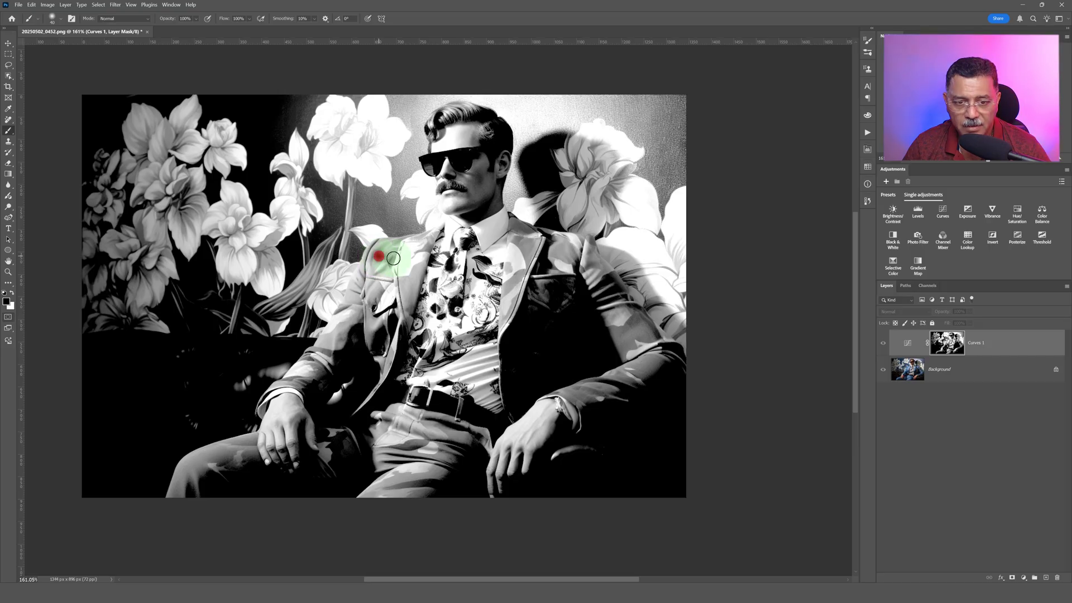
# - Paint black on the Curves mask along the man's shoulders and right arm and across his lap
pyautogui.moveTo(438, 244)
pyautogui.mouseDown()
pyautogui.moveTo(380, 240)
pyautogui.moveTo(382, 256)
pyautogui.mouseUp()
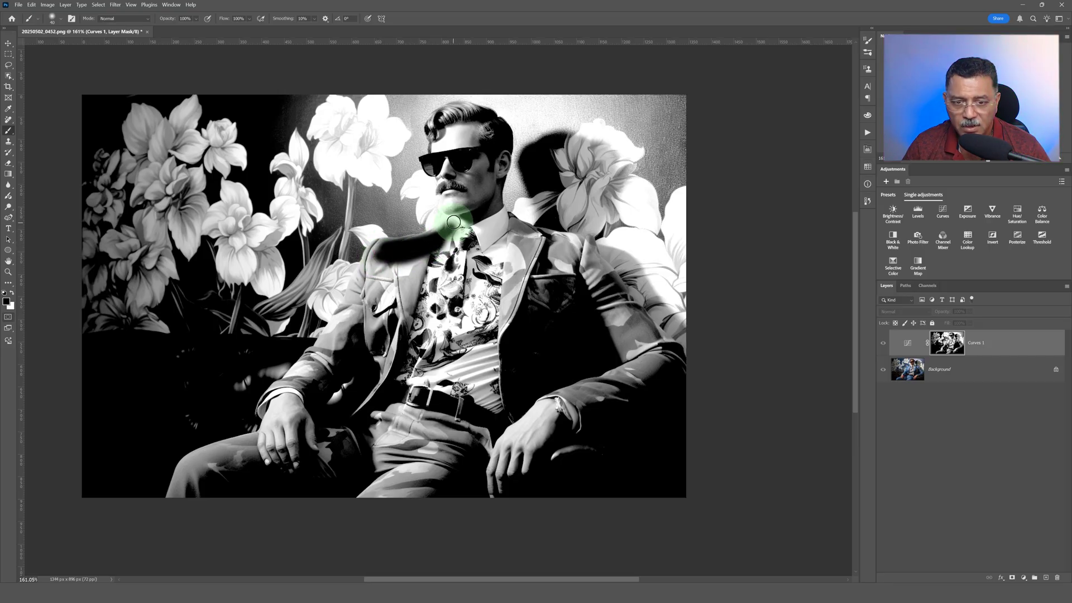
pyautogui.moveTo(453, 222)
pyautogui.mouseDown()
pyautogui.moveTo(482, 242)
pyautogui.moveTo(511, 226)
pyautogui.moveTo(582, 252)
pyautogui.moveTo(656, 346)
pyautogui.mouseUp()
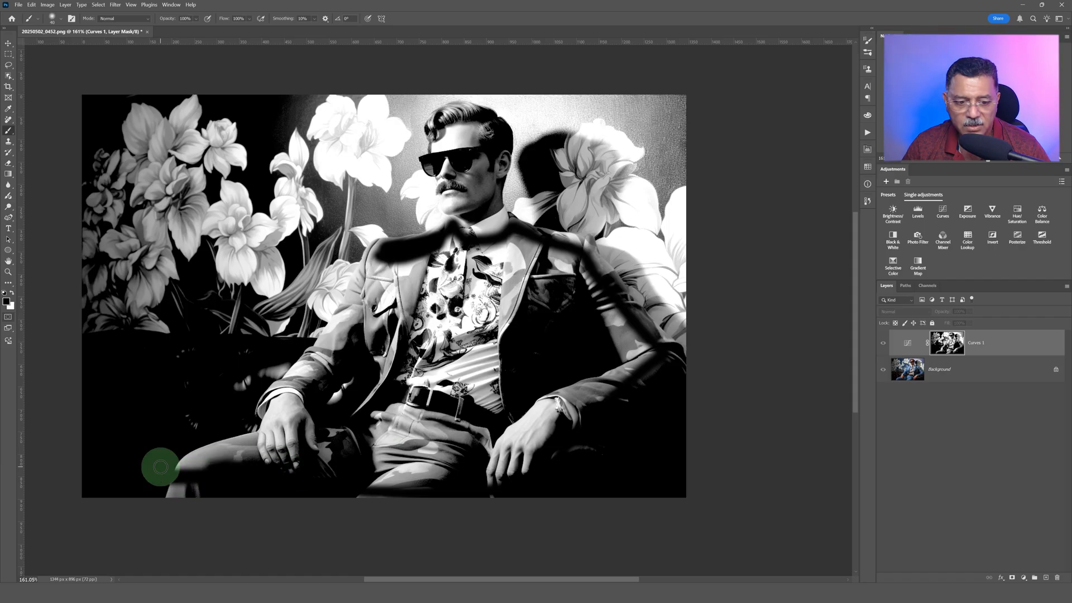
pyautogui.moveTo(160, 467)
pyautogui.mouseDown()
pyautogui.moveTo(192, 441)
pyautogui.moveTo(411, 442)
pyautogui.mouseUp()
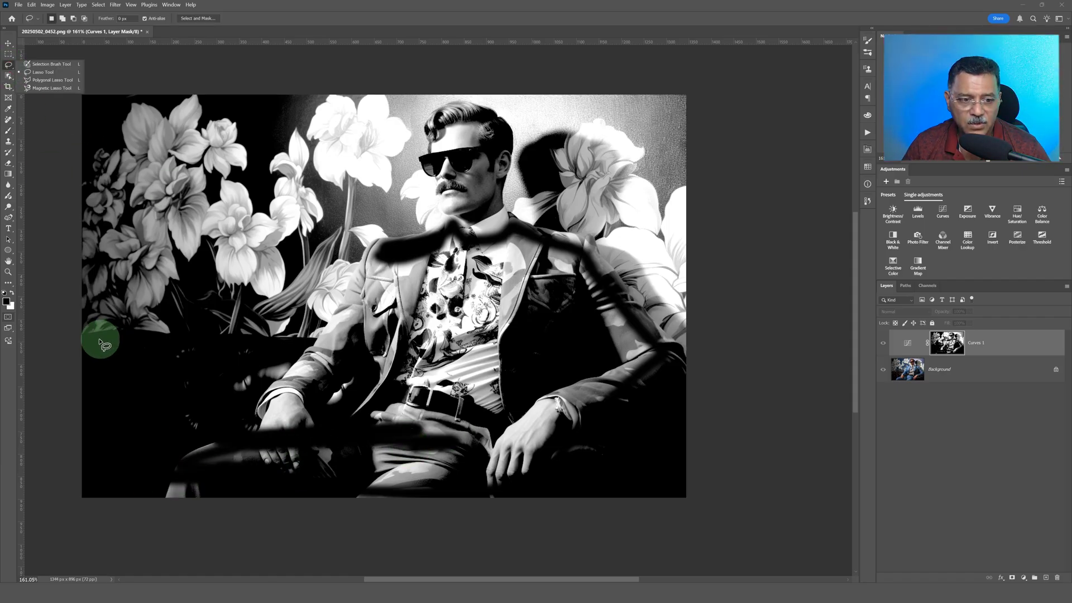
# - Select the man's head and body together with the sofa using a freehand Lasso outline
pyautogui.moveTo(84, 340)
pyautogui.mouseDown()
pyautogui.moveTo(326, 343)
pyautogui.moveTo(360, 282)
pyautogui.mouseUp()
pyautogui.moveTo(387, 246); pyautogui.dragTo(457, 225)
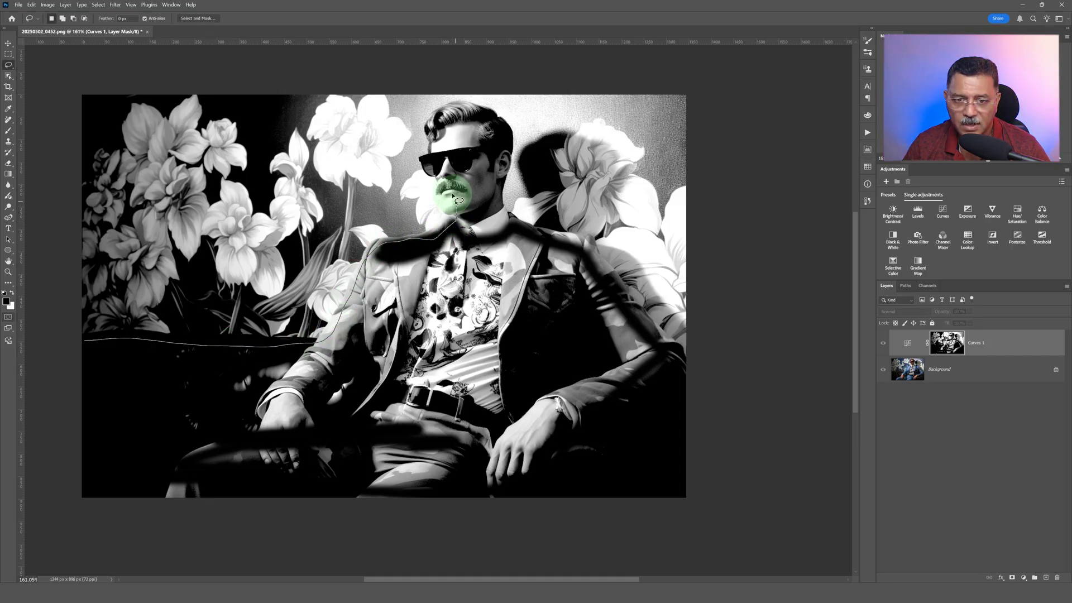
pyautogui.moveTo(445, 149)
pyautogui.mouseDown()
pyautogui.moveTo(459, 126)
pyautogui.moveTo(484, 120)
pyautogui.moveTo(497, 145)
pyautogui.moveTo(494, 195)
pyautogui.moveTo(512, 230)
pyautogui.moveTo(588, 256)
pyautogui.moveTo(668, 350)
pyautogui.moveTo(697, 420)
pyautogui.moveTo(691, 490)
pyautogui.moveTo(488, 529)
pyautogui.moveTo(94, 508)
pyautogui.moveTo(68, 478)
pyautogui.moveTo(63, 366)
pyautogui.moveTo(70, 343)
pyautogui.moveTo(117, 341)
pyautogui.mouseUp()
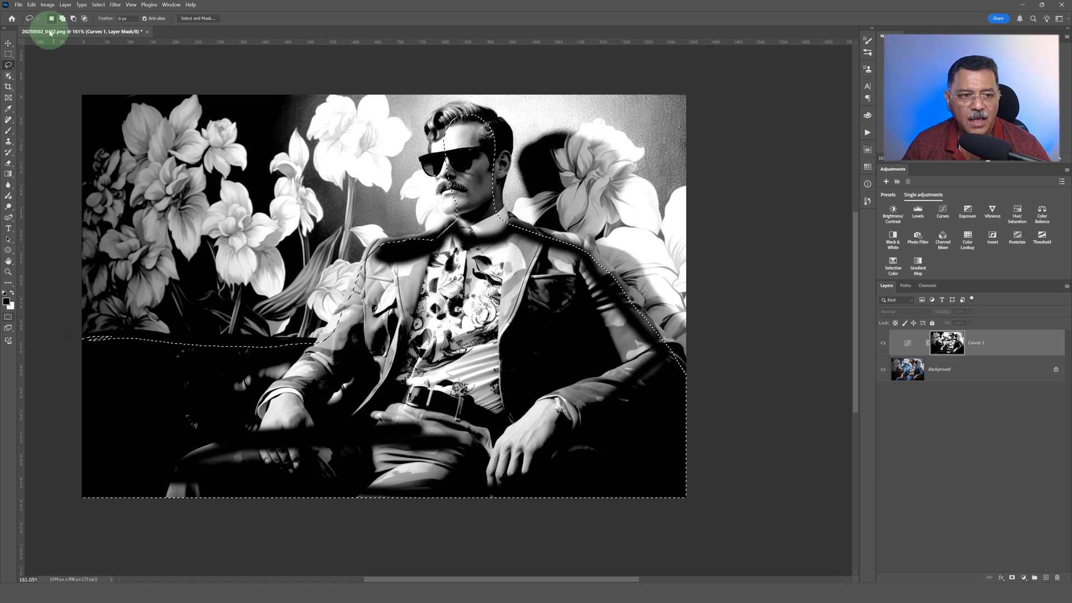
# - Fill the selected area of the mask with Black at 100% opacity in Normal mode and deselect it
pyautogui.click(31, 5)
pyautogui.click(46, 131)
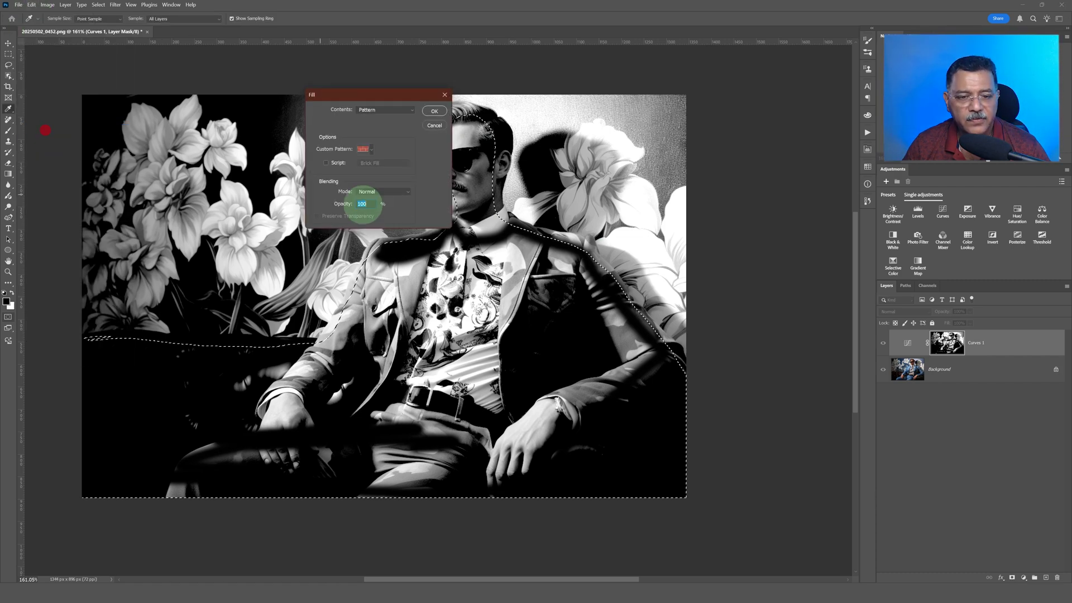
pyautogui.click(386, 109)
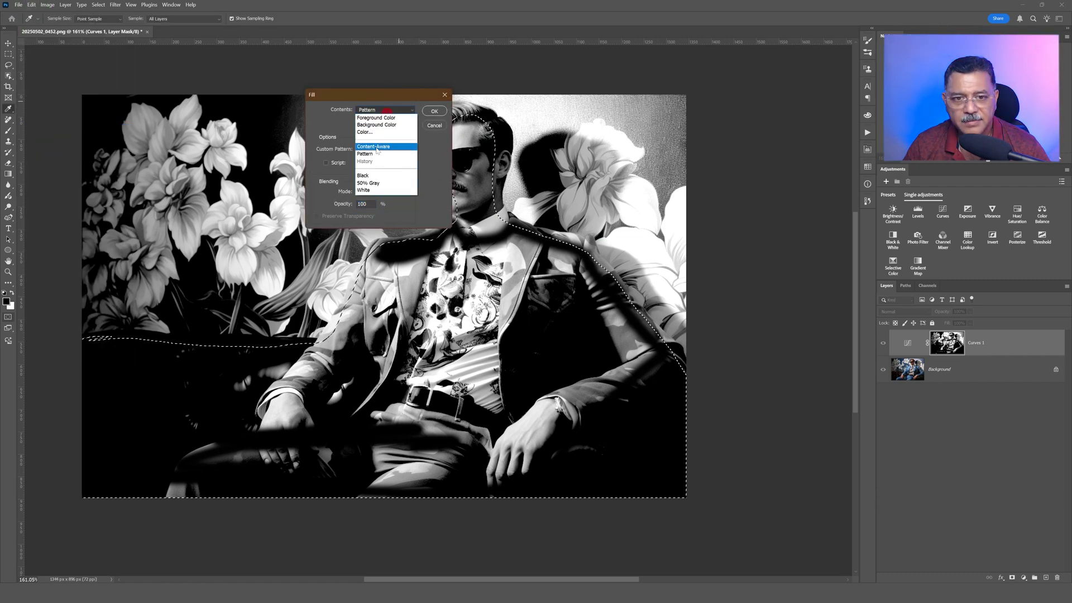
pyautogui.click(374, 176)
pyautogui.click(433, 110)
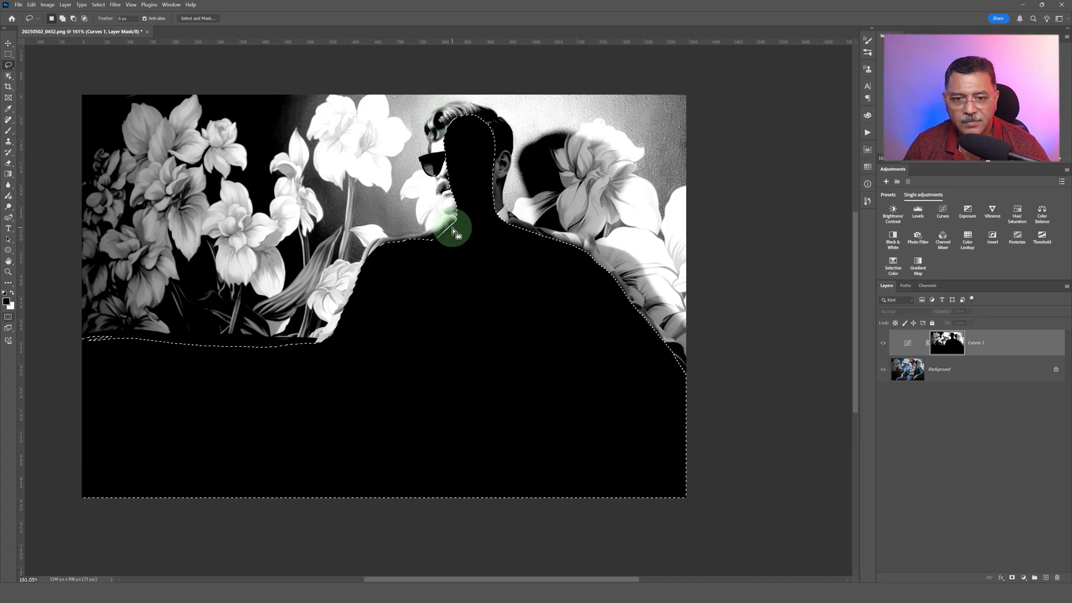
pyautogui.hotkey('ctrl', 'd')
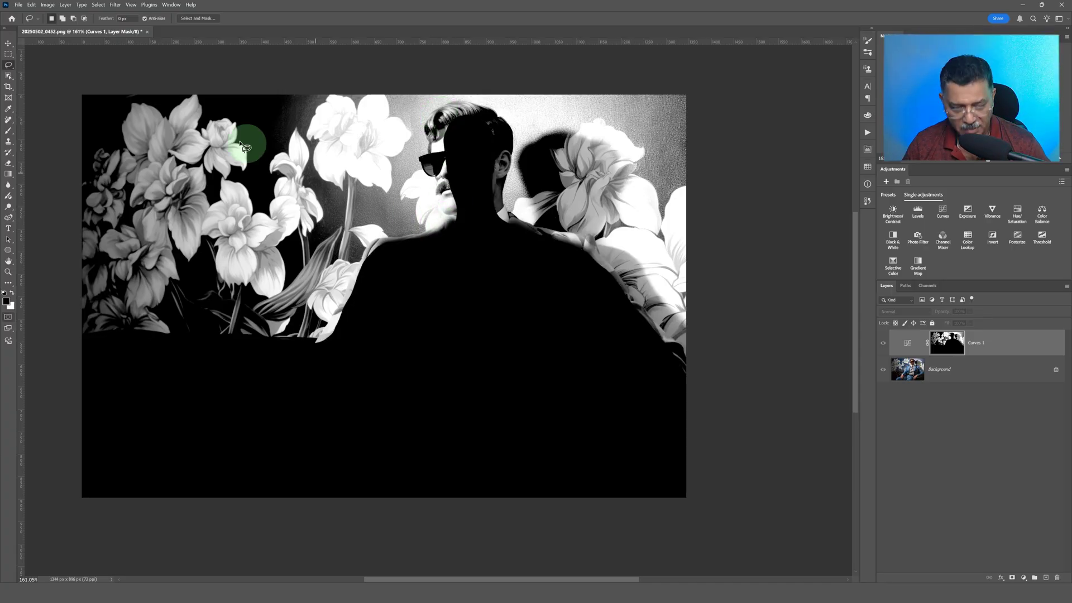
# - Paint the leftover face, hair and jacket edges black on the mask and return to the normal image view
pyautogui.click(7, 130)
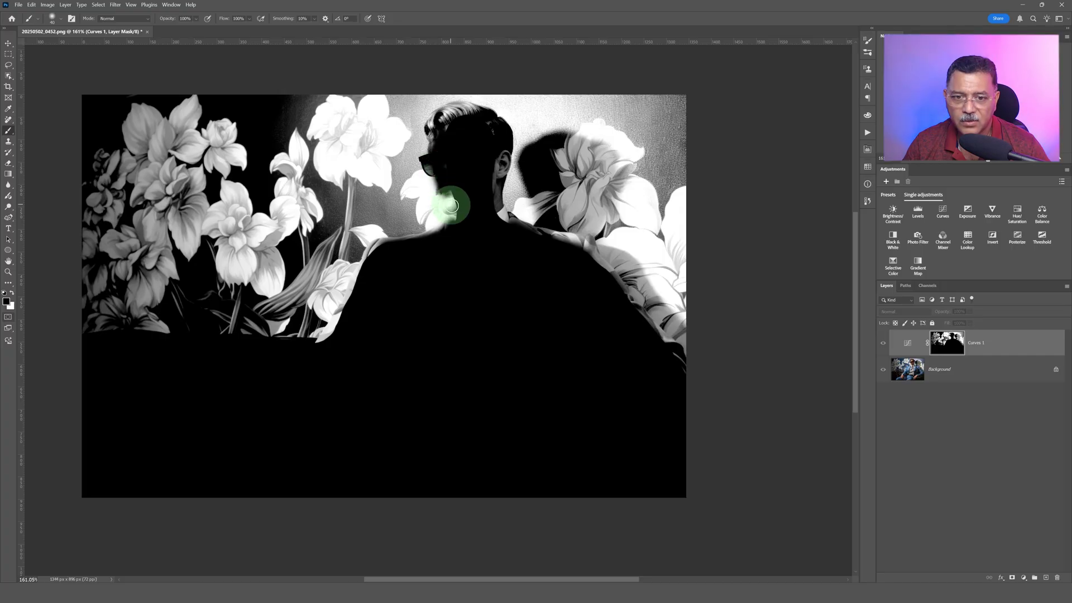
pyautogui.moveTo(451, 206)
pyautogui.mouseDown()
pyautogui.moveTo(446, 140)
pyautogui.moveTo(453, 116)
pyautogui.moveTo(468, 112)
pyautogui.moveTo(437, 129)
pyautogui.moveTo(472, 121)
pyautogui.moveTo(491, 167)
pyautogui.moveTo(493, 222)
pyautogui.moveTo(490, 168)
pyautogui.moveTo(519, 238)
pyautogui.moveTo(583, 247)
pyautogui.moveTo(682, 358)
pyautogui.moveTo(582, 243)
pyautogui.moveTo(533, 238)
pyautogui.moveTo(555, 276)
pyautogui.moveTo(538, 241)
pyautogui.mouseUp()
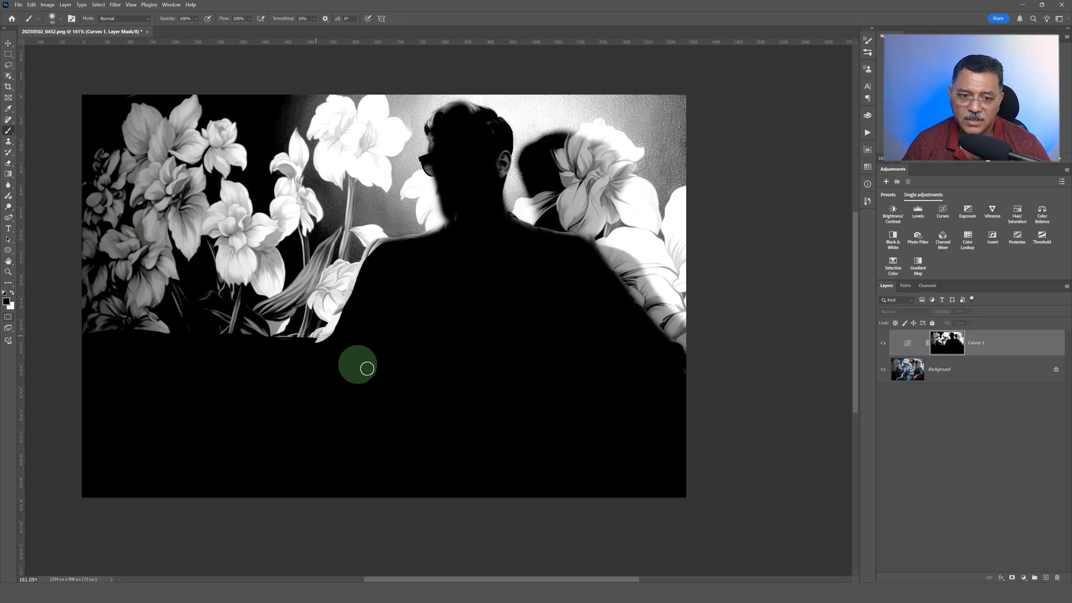
pyautogui.moveTo(367, 369)
pyautogui.mouseDown()
pyautogui.moveTo(349, 336)
pyautogui.moveTo(310, 352)
pyautogui.moveTo(345, 325)
pyautogui.moveTo(326, 340)
pyautogui.moveTo(359, 290)
pyautogui.moveTo(316, 344)
pyautogui.moveTo(371, 253)
pyautogui.moveTo(332, 321)
pyautogui.moveTo(380, 256)
pyautogui.moveTo(459, 251)
pyautogui.moveTo(492, 322)
pyautogui.moveTo(942, 346)
pyautogui.mouseUp()
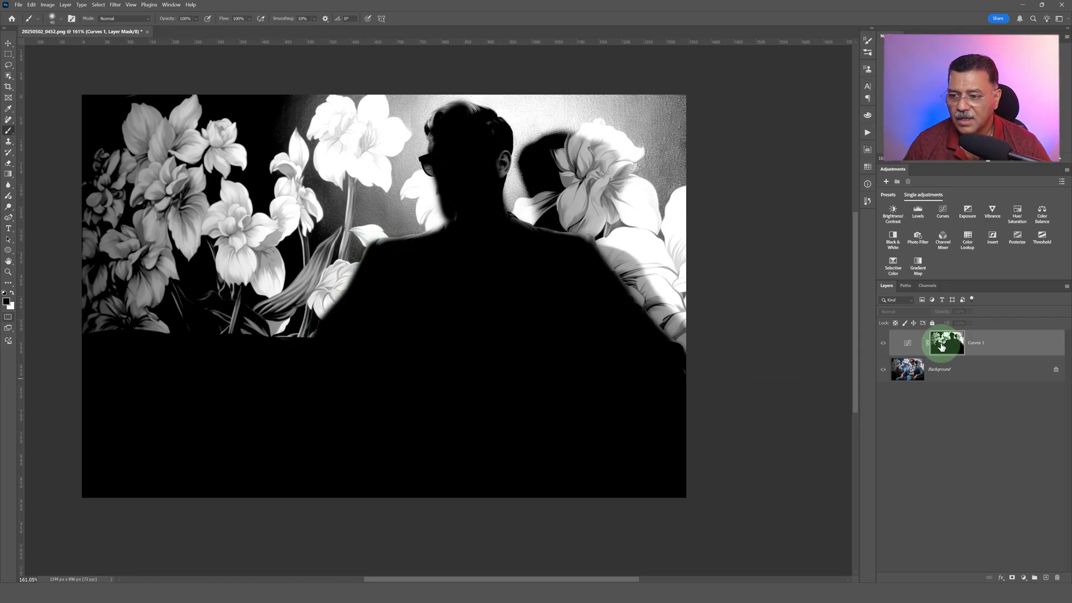
pyautogui.keyDown('alt'); pyautogui.click(942, 347); pyautogui.keyUp('alt')
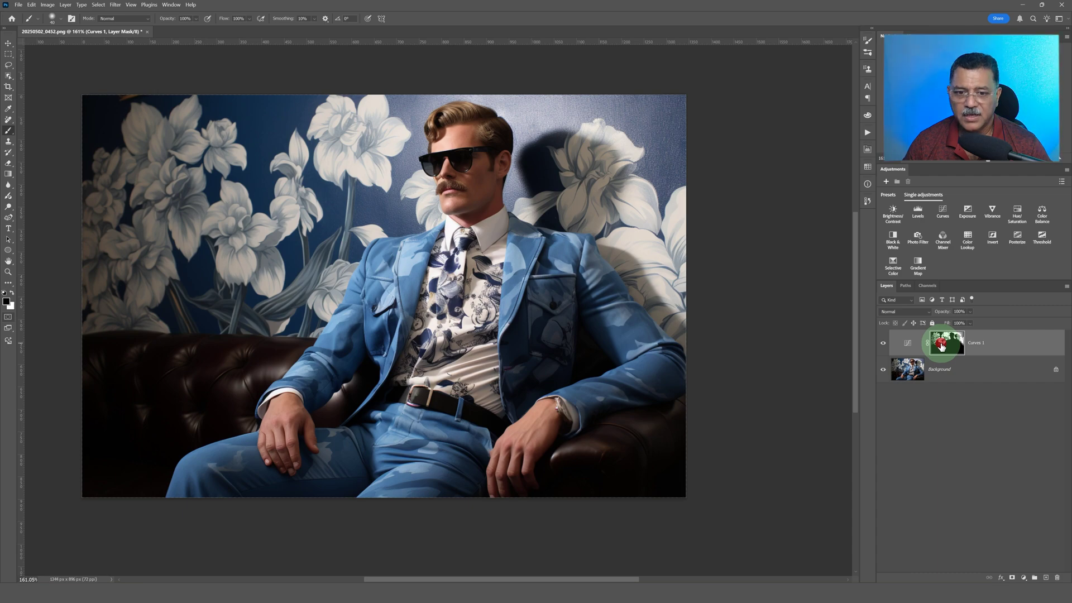
# - Brighten the masked wallpaper by raising the midtones and highlights of the Curves layer, and collapse its properties
pyautogui.doubleClick(909, 346)
pyautogui.moveTo(745, 280); pyautogui.dragTo(701, 285)
pyautogui.click(831, 201)
pyautogui.moveTo(828, 196)
pyautogui.mouseDown()
pyautogui.moveTo(771, 189)
pyautogui.moveTo(819, 199)
pyautogui.mouseUp()
pyautogui.moveTo(957, 342)
pyautogui.mouseDown()
pyautogui.moveTo(960, 362)
pyautogui.moveTo(959, 352)
pyautogui.mouseUp()
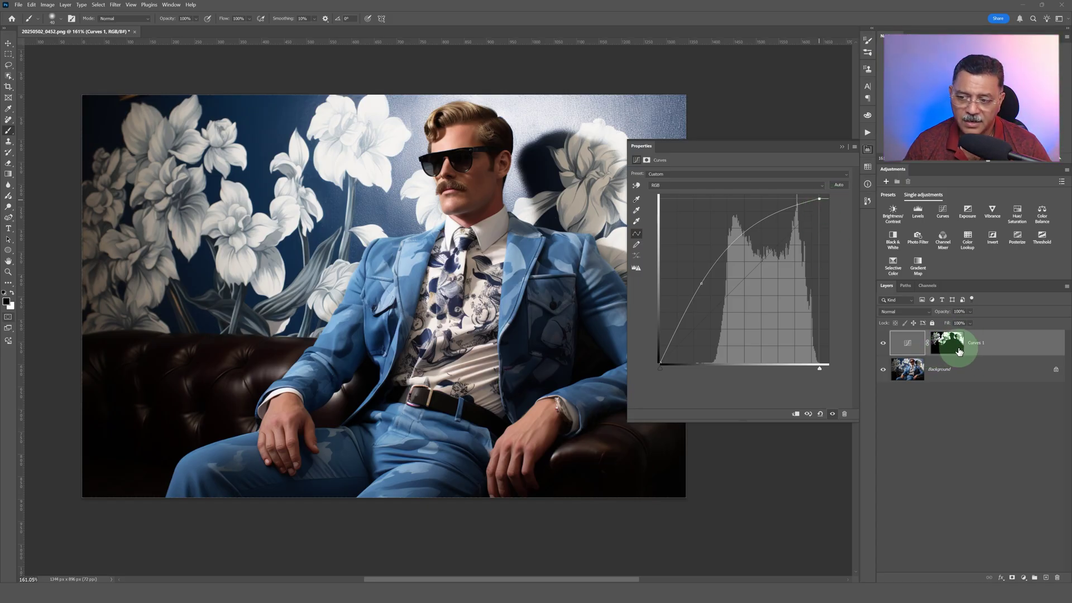
pyautogui.click(842, 145)
# - Hide the first Curves layer, add a second Curves adjustment layer above it and make its white mask active
pyautogui.moveTo(918, 346); pyautogui.dragTo(885, 345)
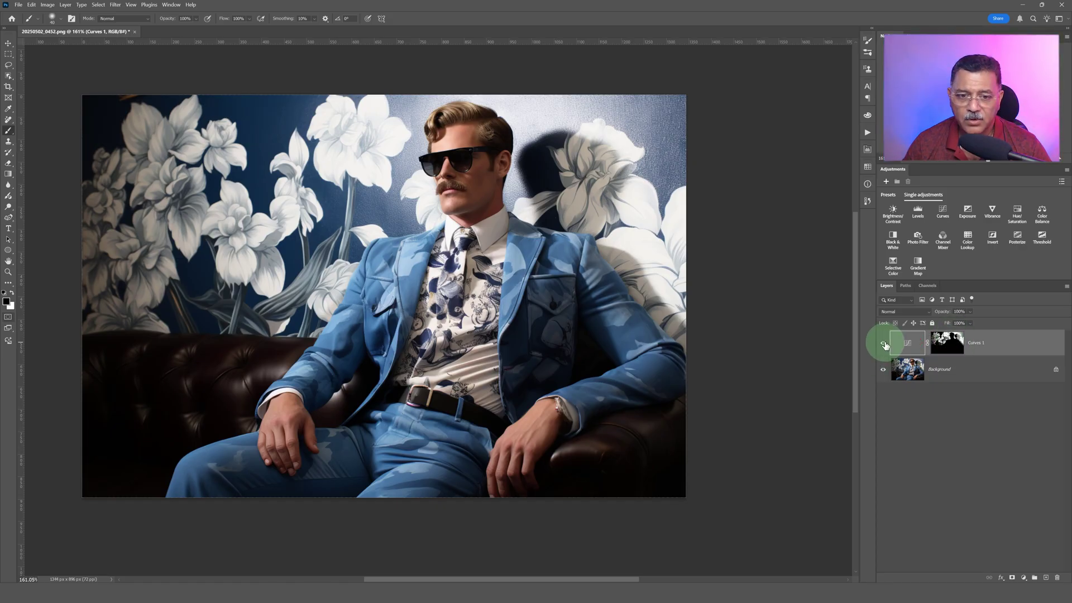
pyautogui.click(885, 345)
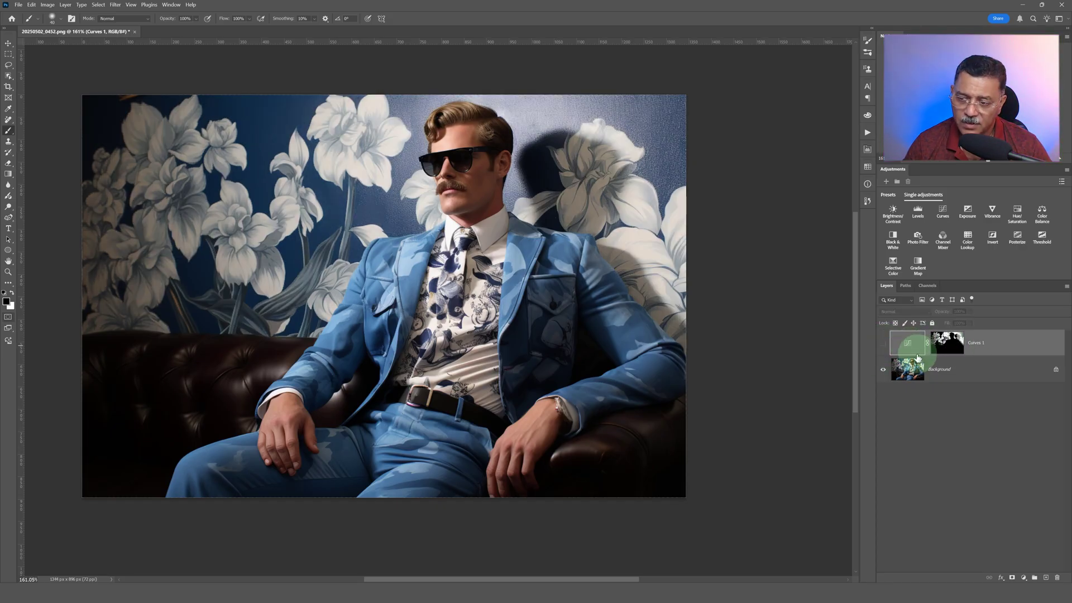
pyautogui.moveTo(914, 364); pyautogui.dragTo(928, 342)
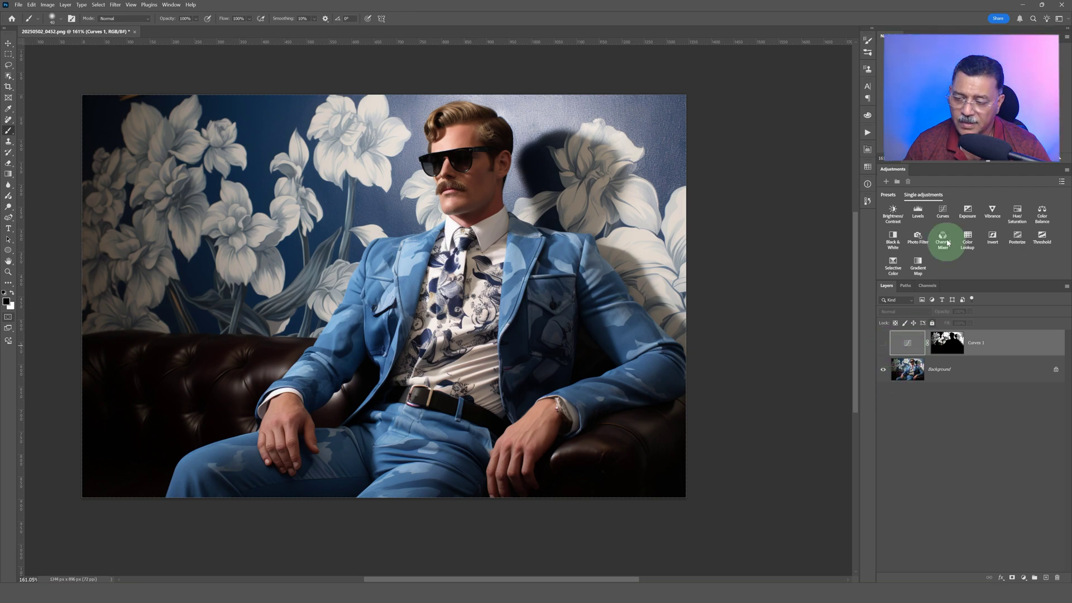
pyautogui.click(943, 211)
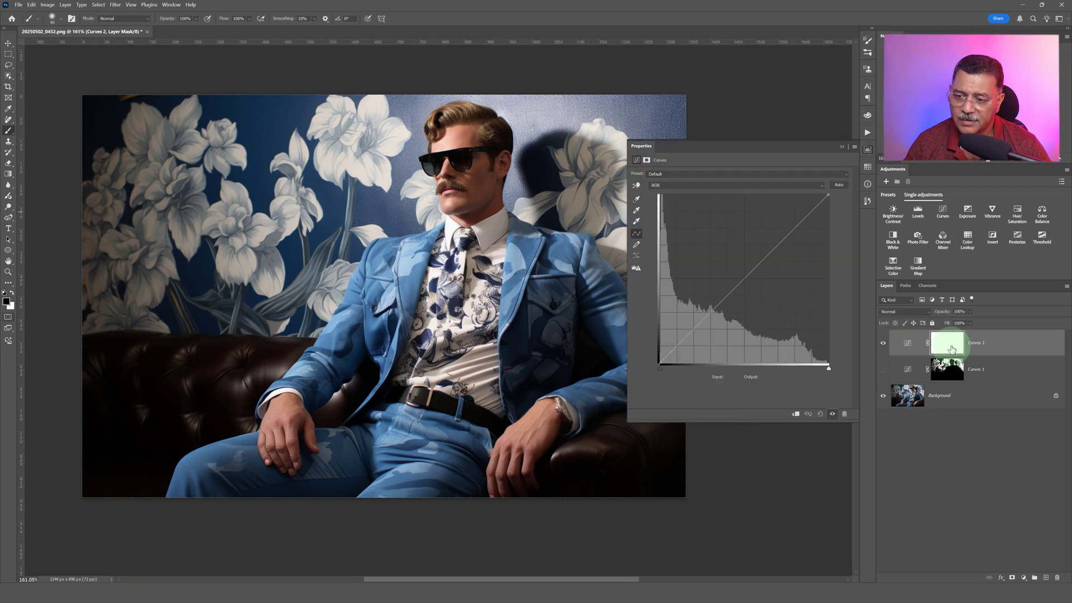
pyautogui.click(952, 349)
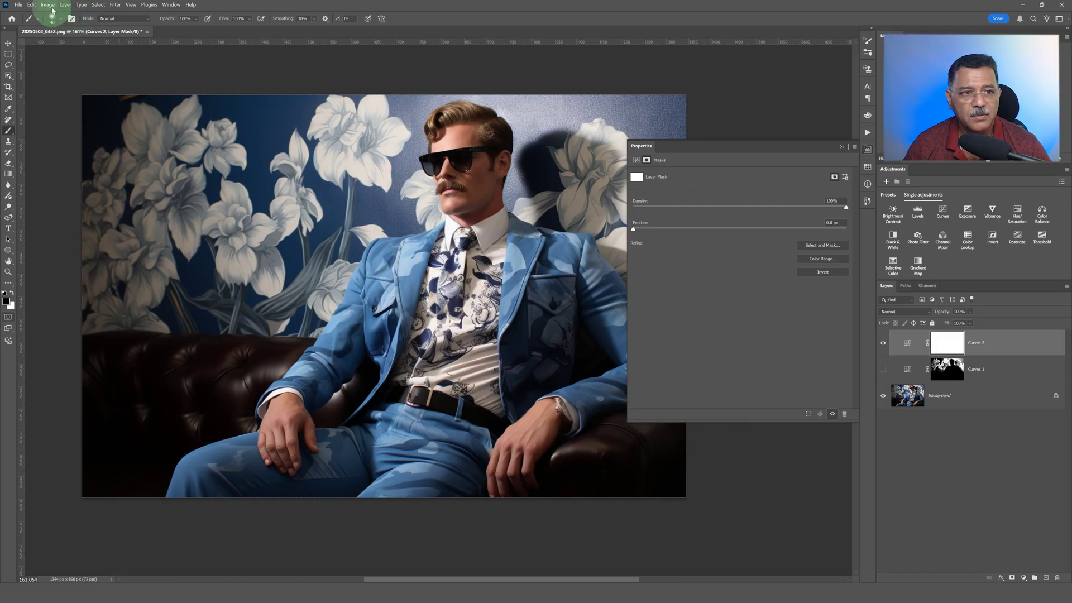
# - Apply the inverted merged RGB image to the new Curves mask with Multiply at 100% opacity and view the mask alone
pyautogui.click(49, 5)
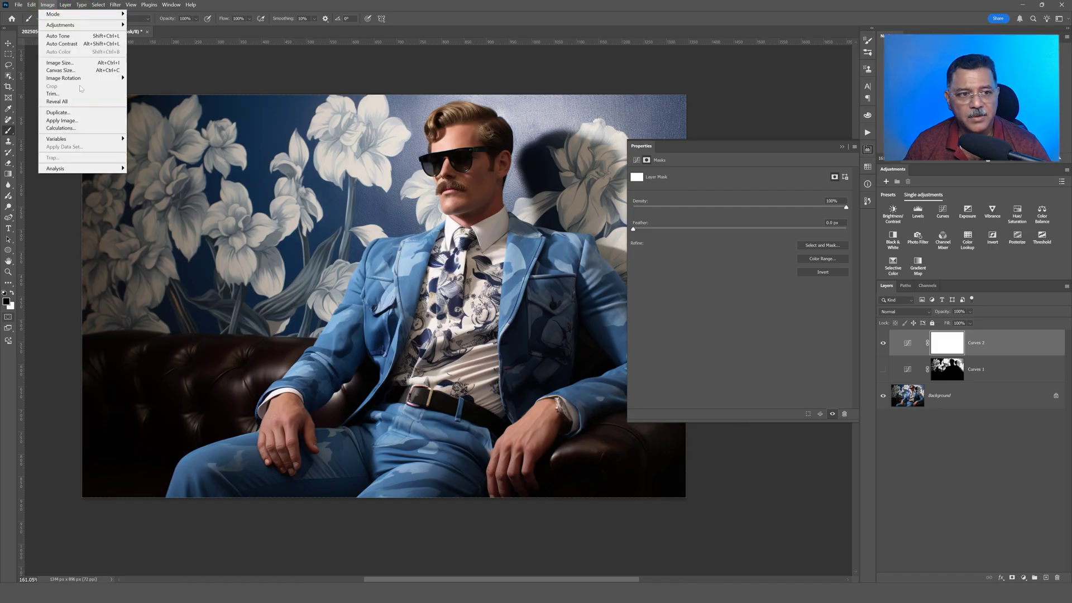
pyautogui.click(89, 121)
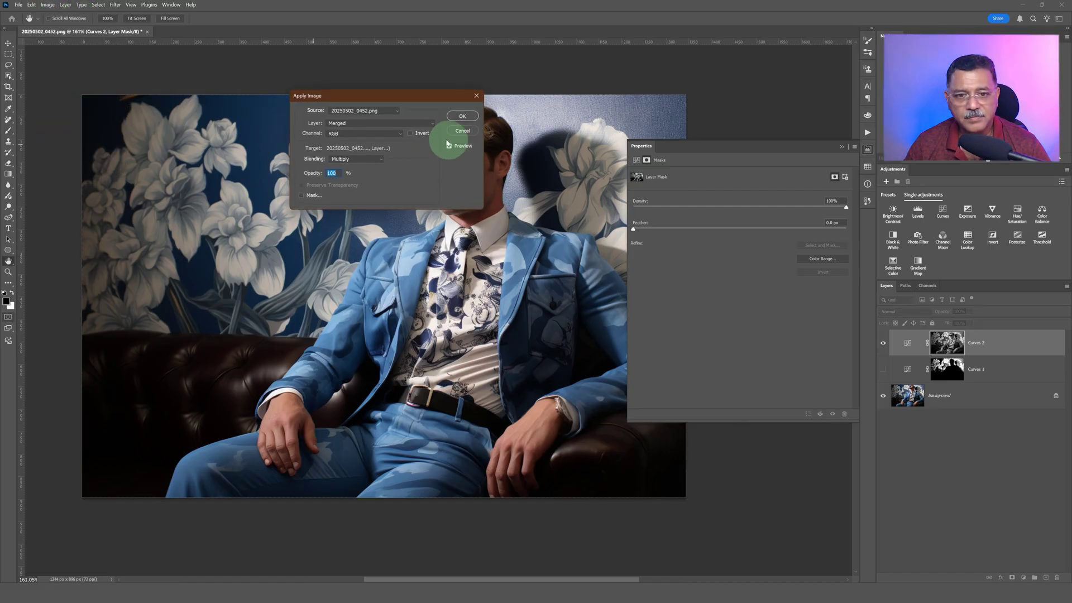
pyautogui.click(421, 134)
pyautogui.click(462, 115)
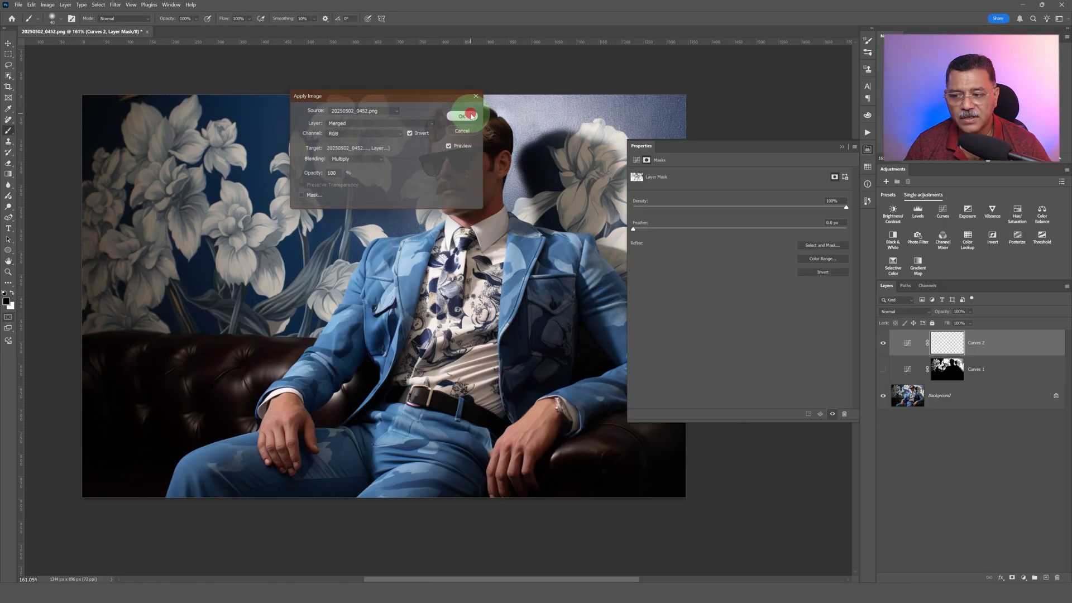
pyautogui.press('b')
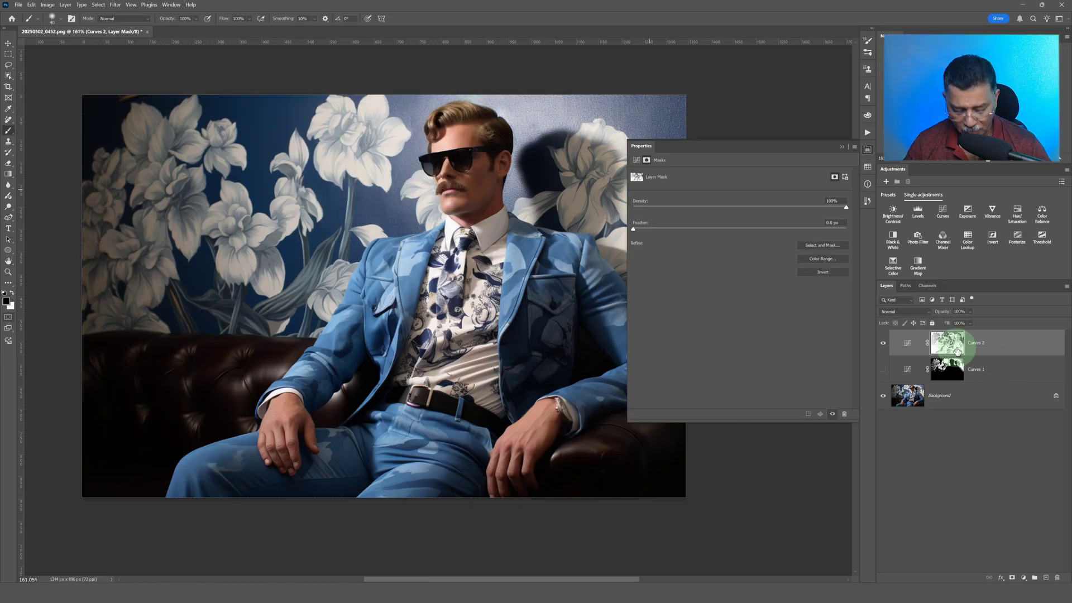
pyautogui.keyDown('alt'); pyautogui.click(957, 350); pyautogui.keyUp('alt')
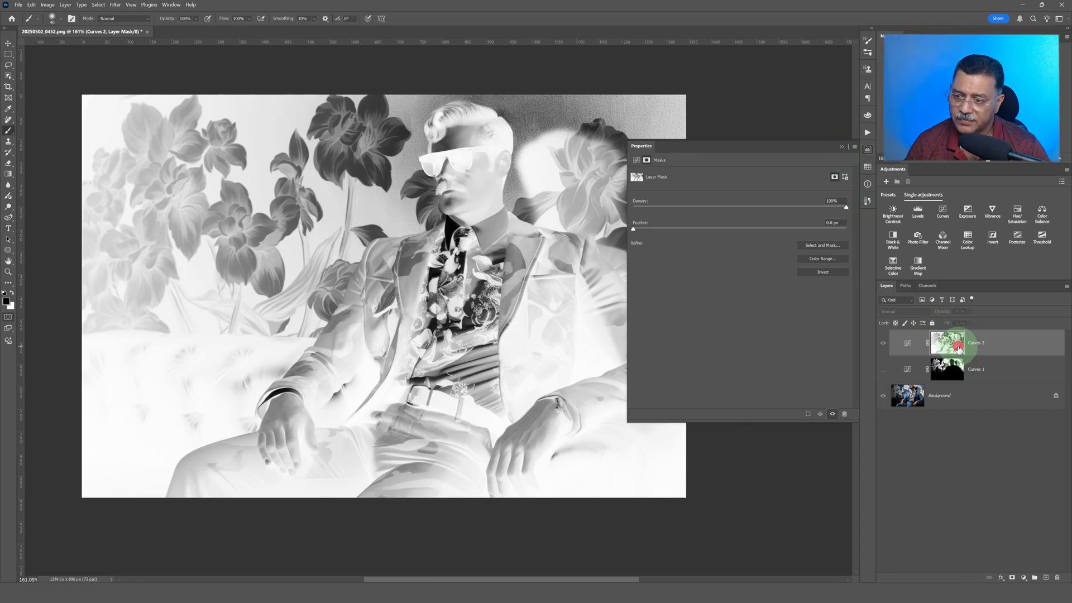
# - Brighten the shadows by raising the second Curves layer's midtone point to about input 71, output 125, and reselect its mask
pyautogui.click(916, 346)
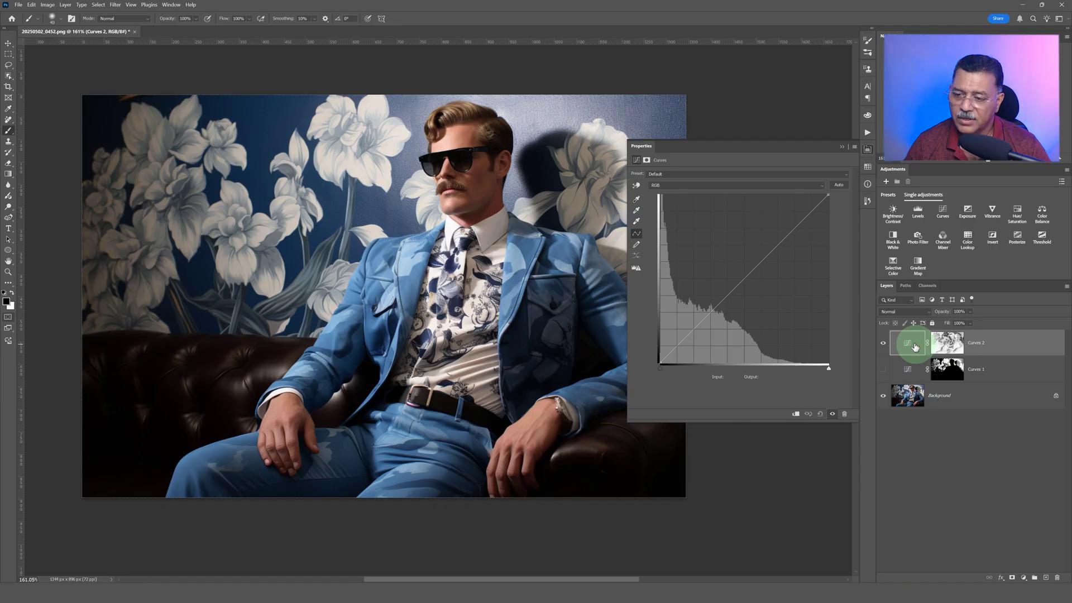
pyautogui.moveTo(745, 278); pyautogui.dragTo(708, 282)
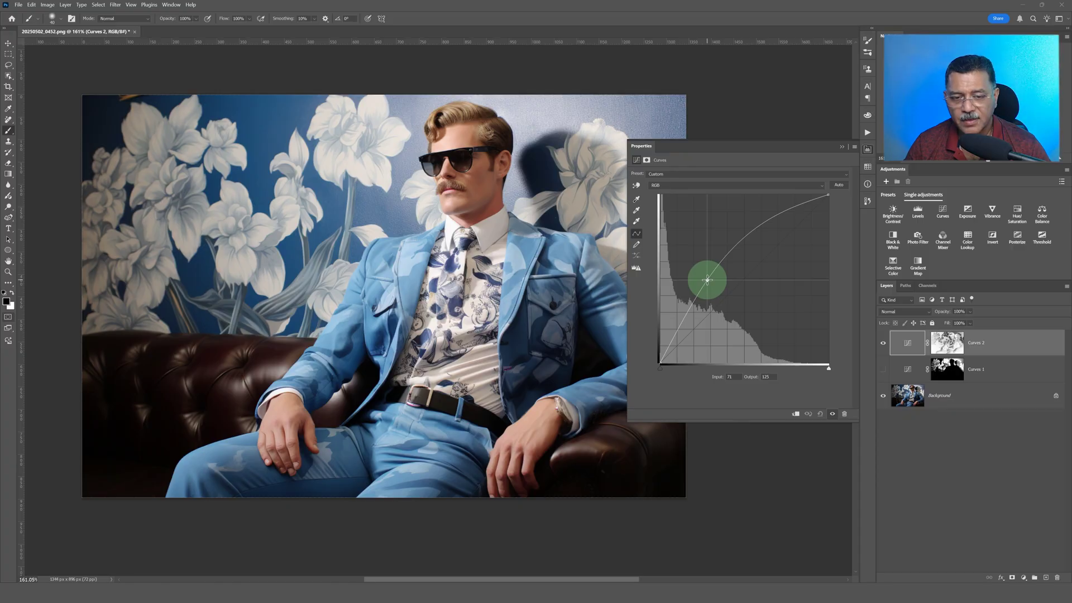
pyautogui.click(948, 350)
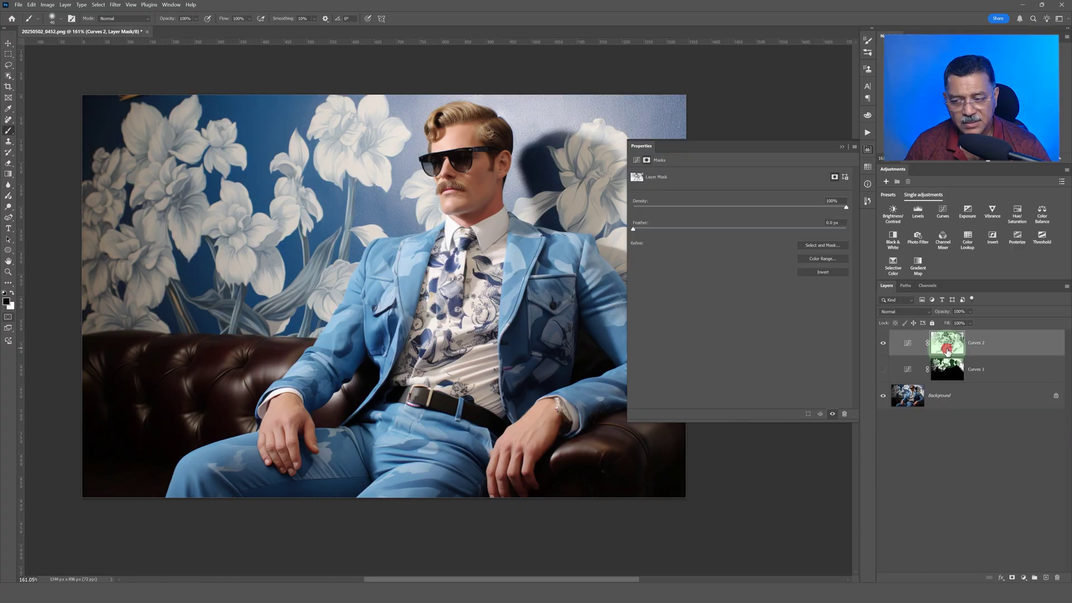
# - Hide the second Curves layer and make the Background layer active
pyautogui.click(887, 344)
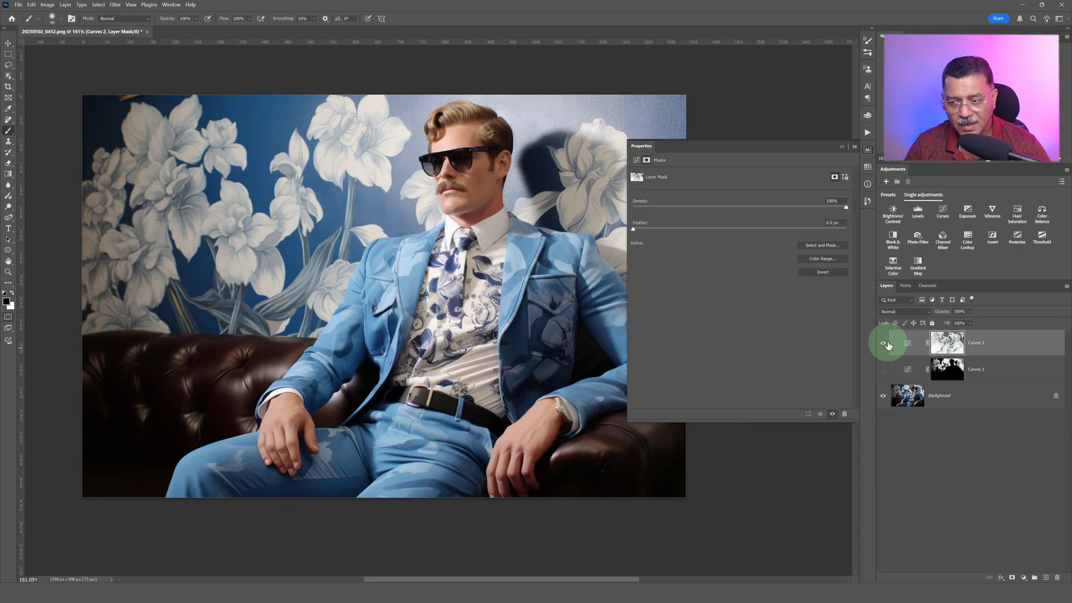
pyautogui.click(880, 344)
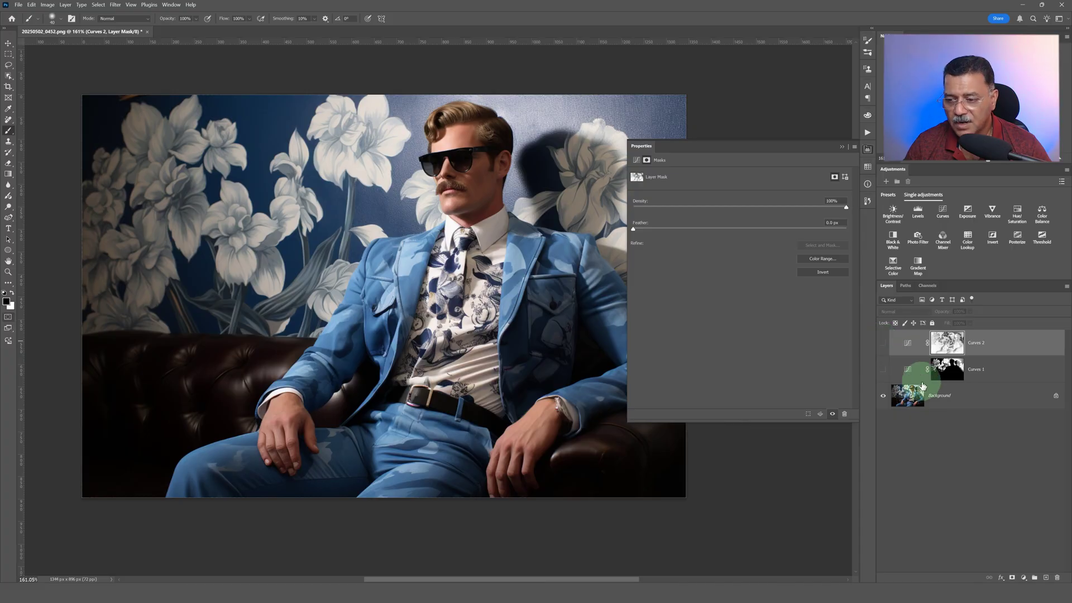
pyautogui.click(919, 400)
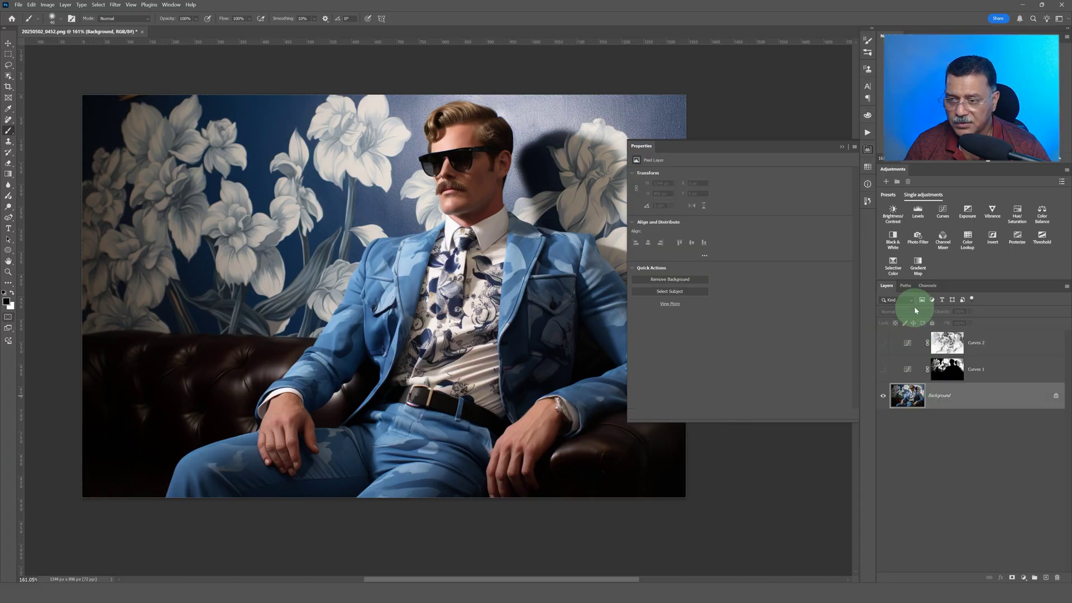
# - Open the image's channels, display the Red channel on its own and collapse the layer properties
pyautogui.click(926, 287)
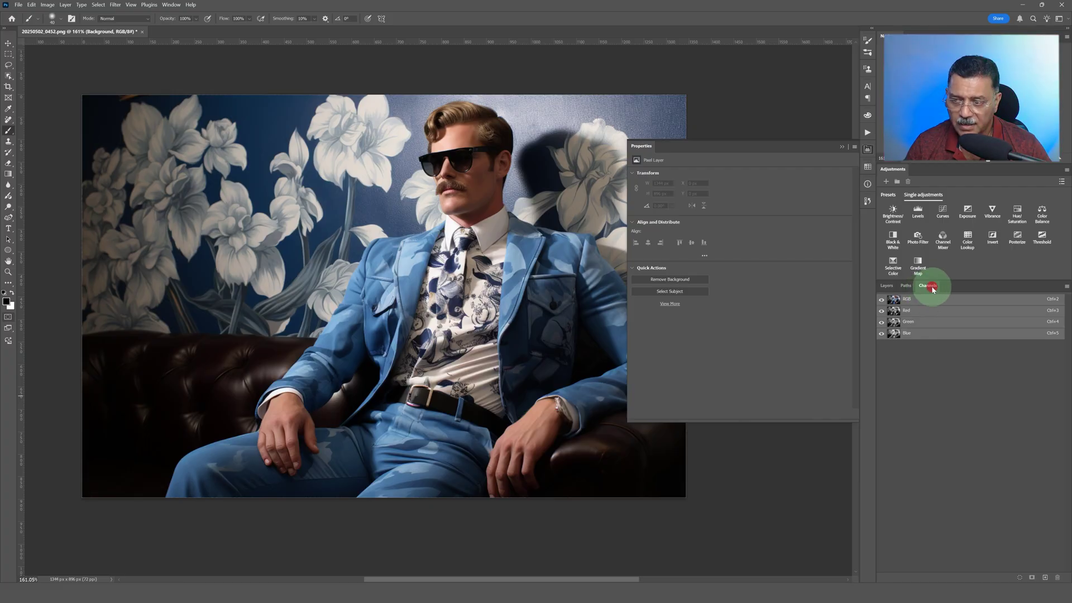
pyautogui.click(170, 4)
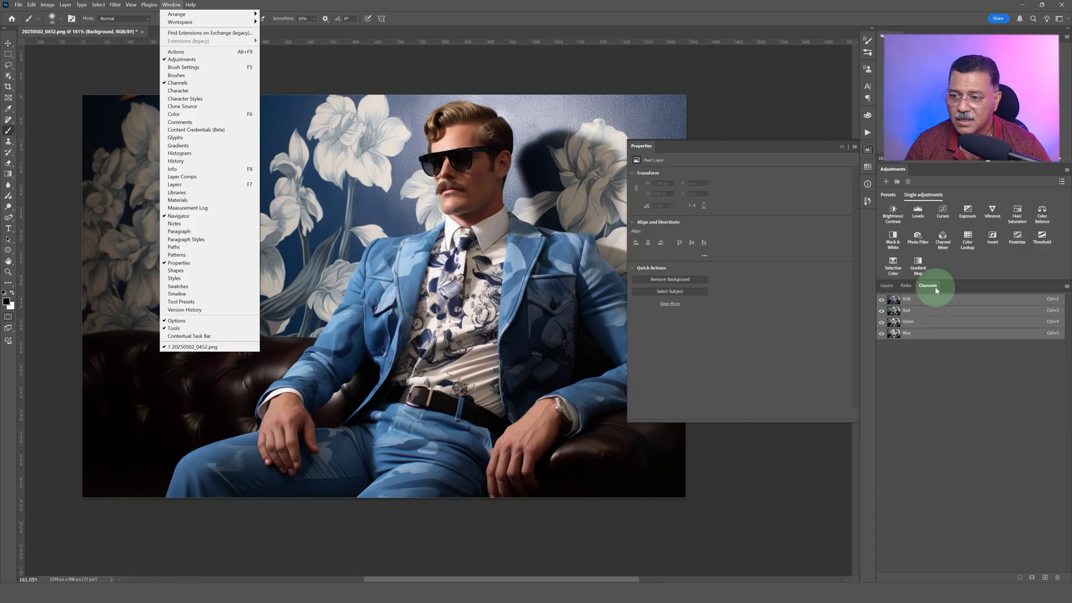
pyautogui.click(937, 289)
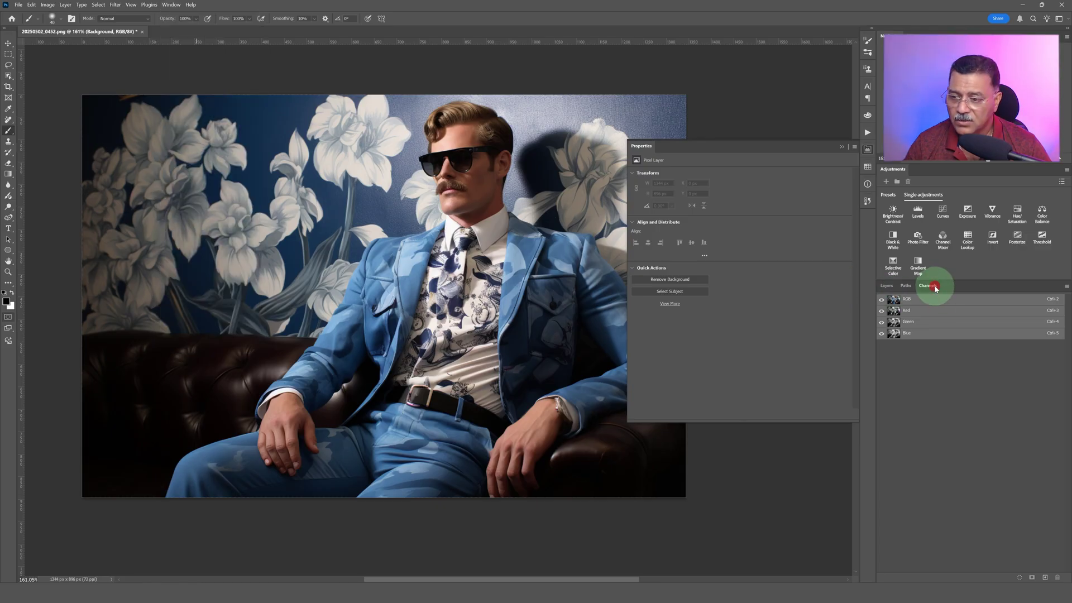
pyautogui.click(919, 312)
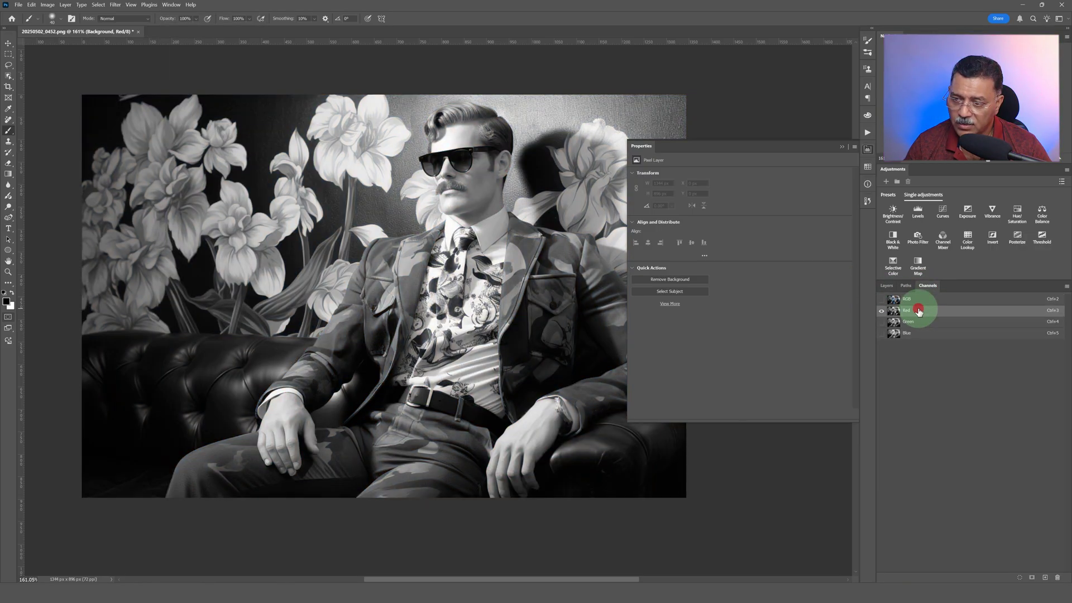
pyautogui.click(841, 148)
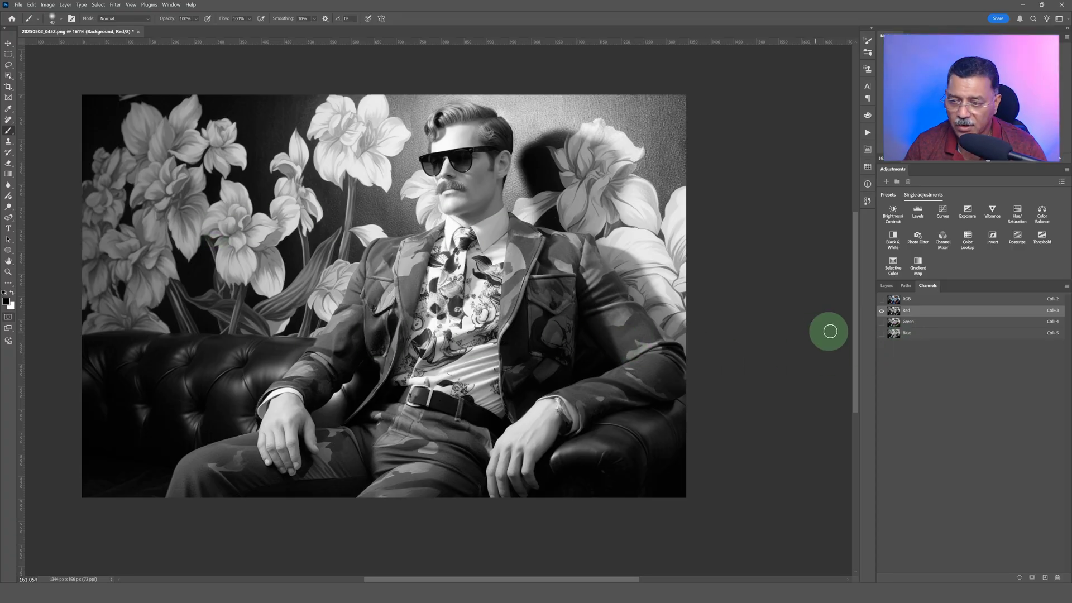
# - Compare the Green and Blue channels individually, ending with the Red channel displayed on its own
pyautogui.click(910, 322)
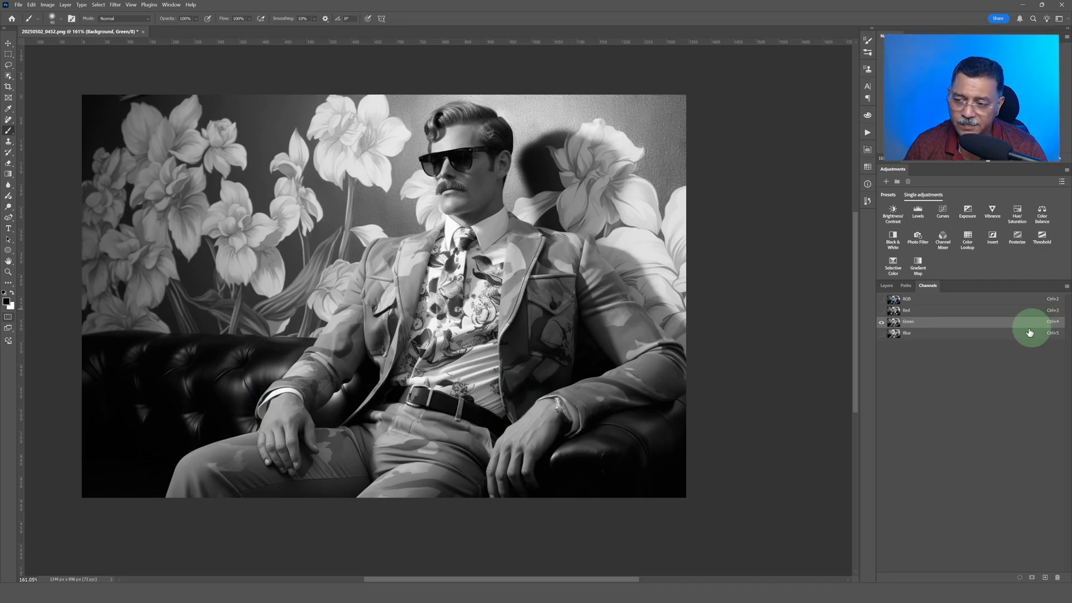
pyautogui.click(898, 334)
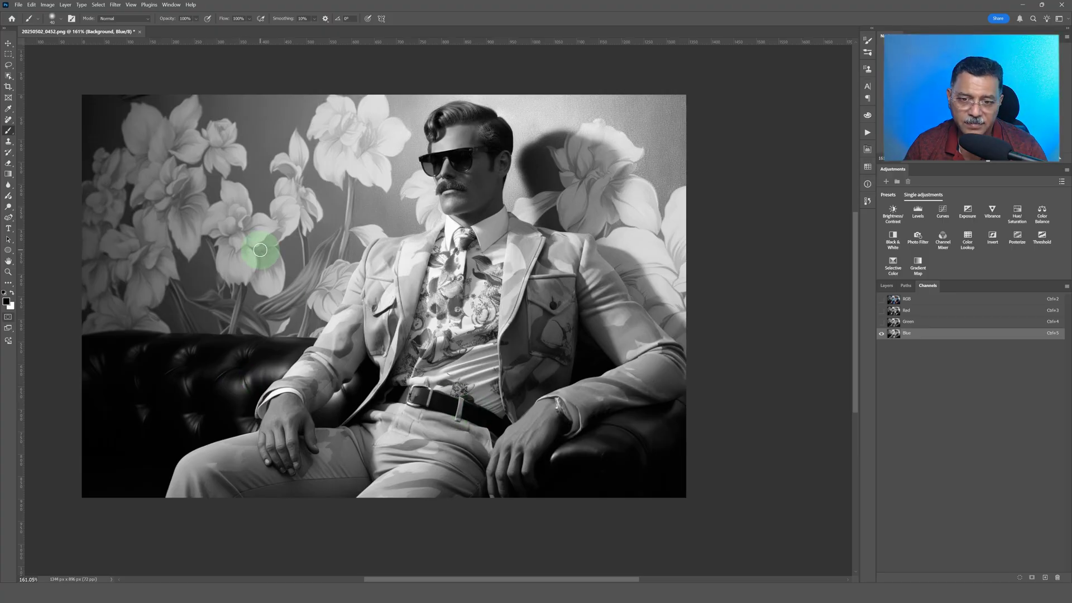
pyautogui.click(902, 311)
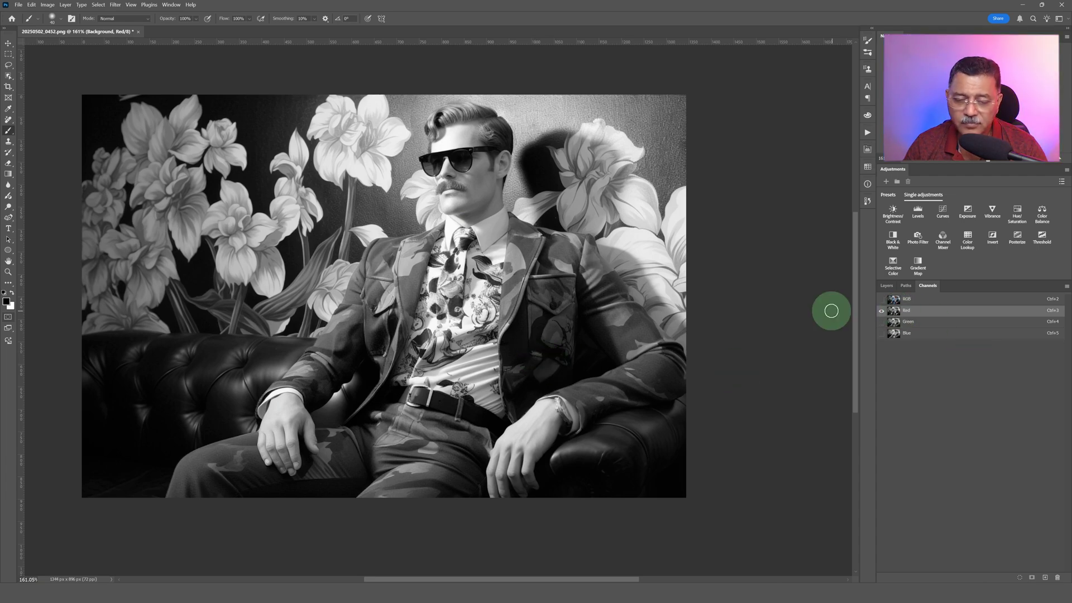
pyautogui.click(896, 314)
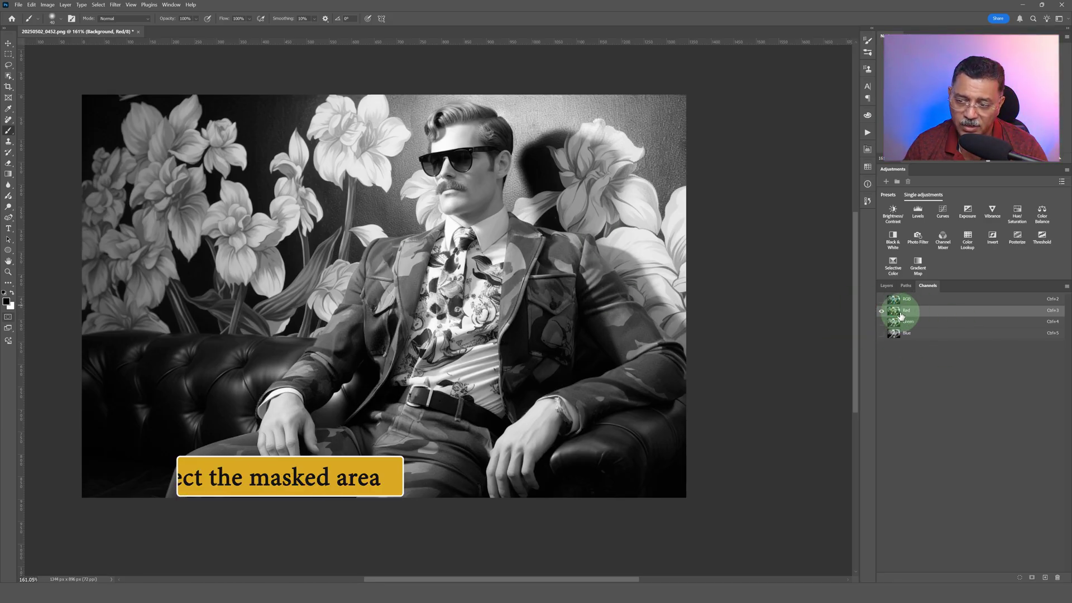
# - Load the Red channel as a selection, restore the full RGB composite and return to the layers
pyautogui.keyDown('ctrl'); pyautogui.click(901, 316); pyautogui.keyUp('ctrl')
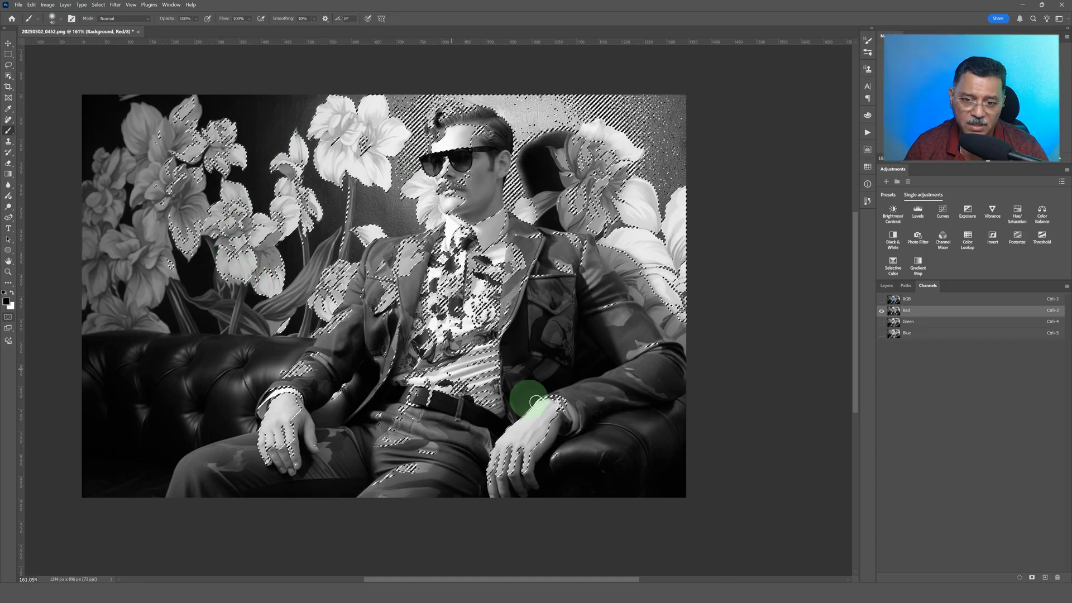
pyautogui.click(887, 285)
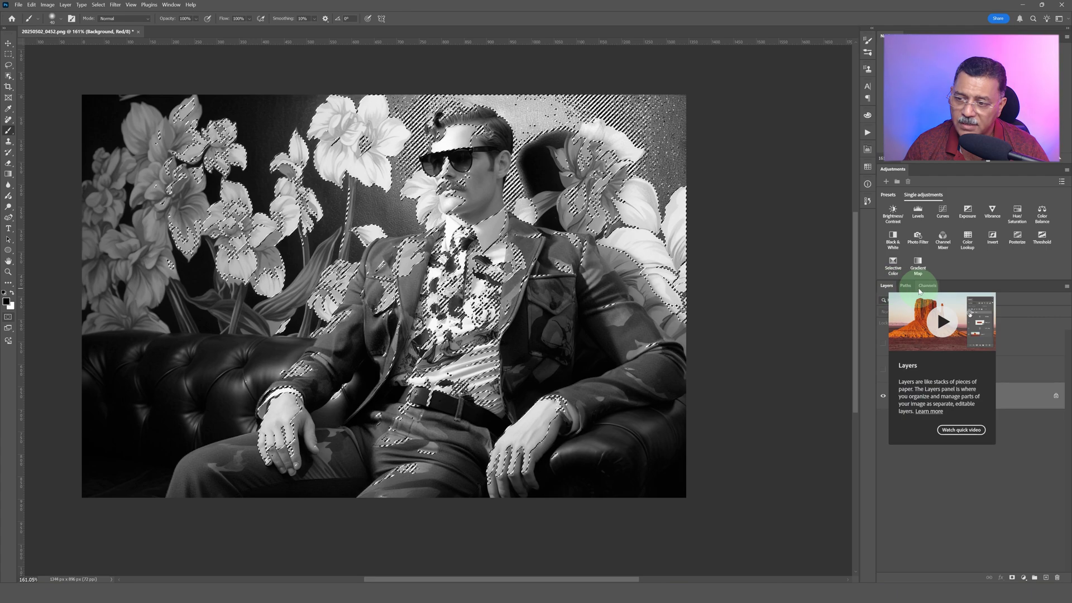
pyautogui.click(926, 287)
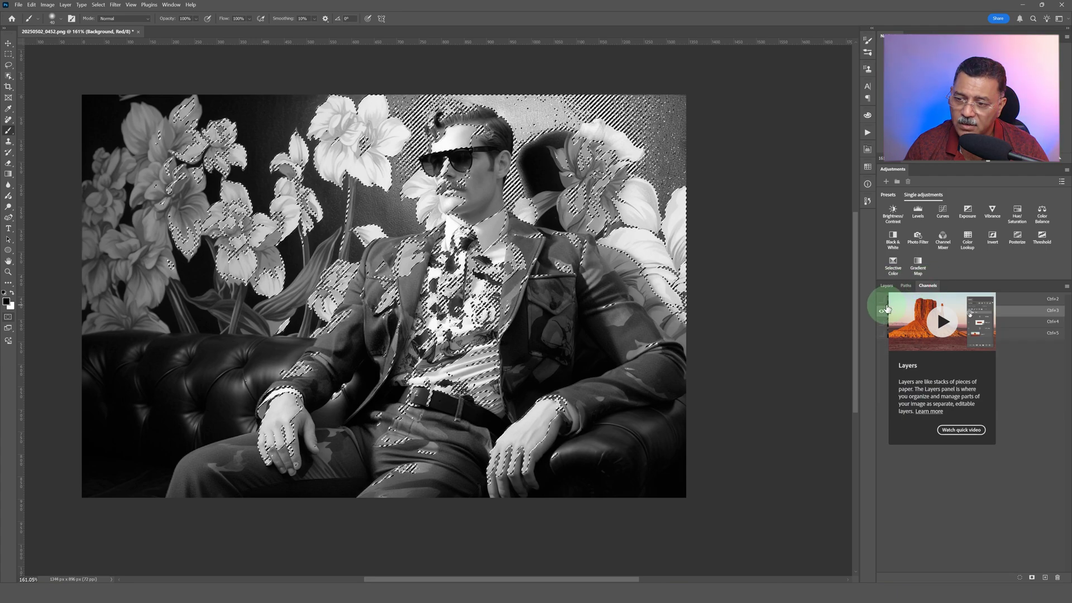
pyautogui.click(885, 304)
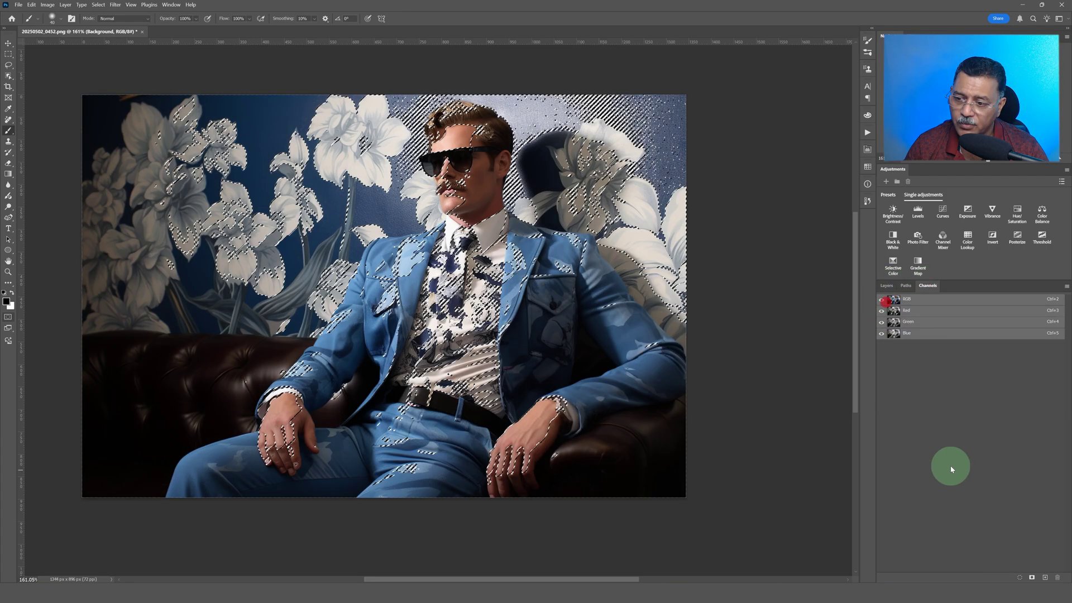
pyautogui.click(904, 302)
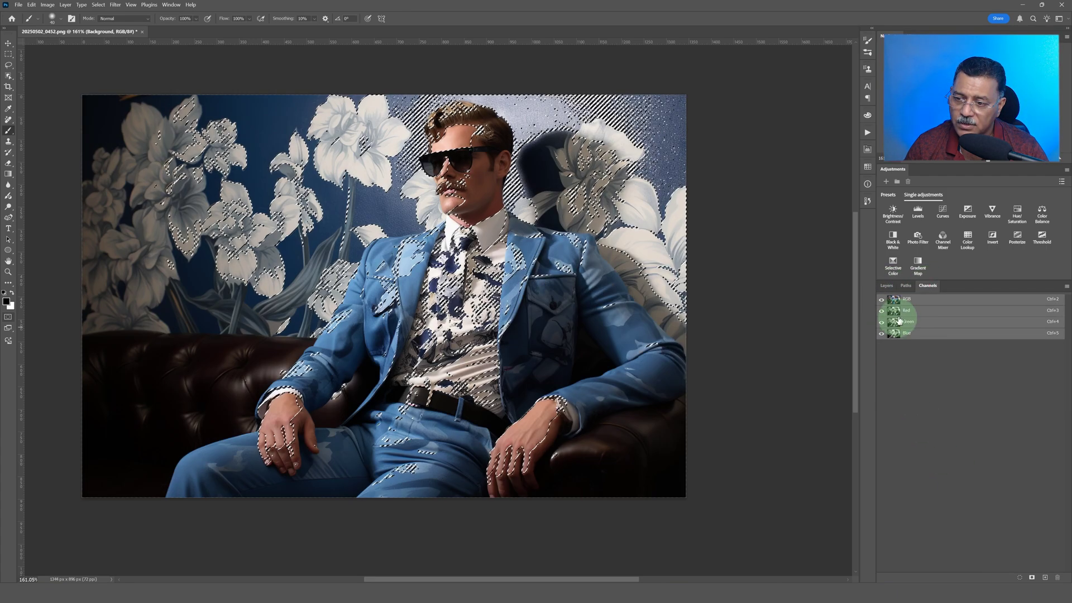
pyautogui.click(888, 287)
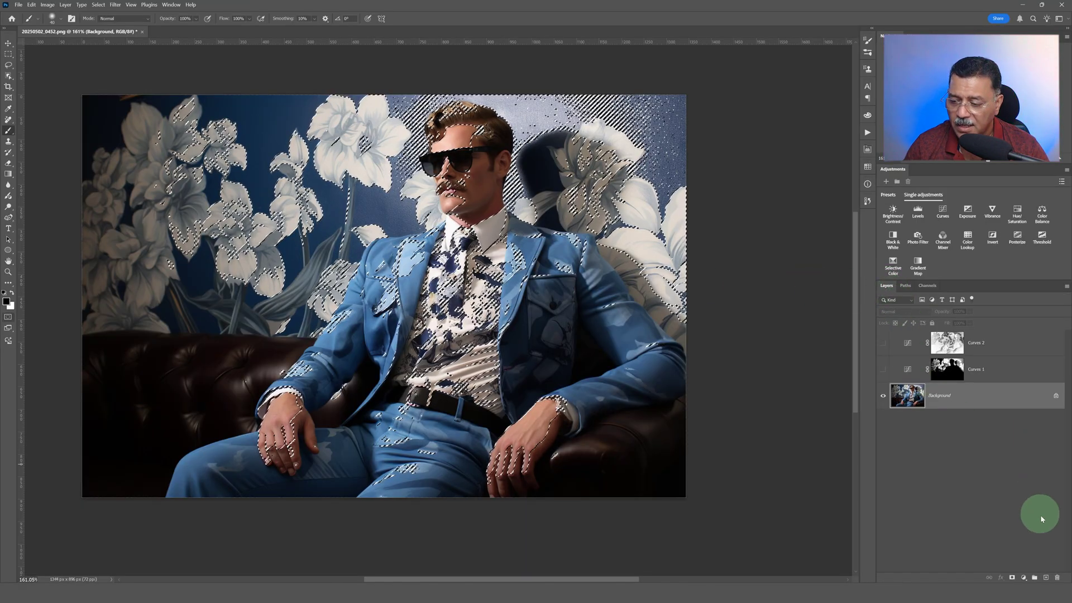
# - Add a Solid Color fill layer masked by the Red channel selection, using bright yellow (R 246, G 255, B 5)
pyautogui.click(1024, 578)
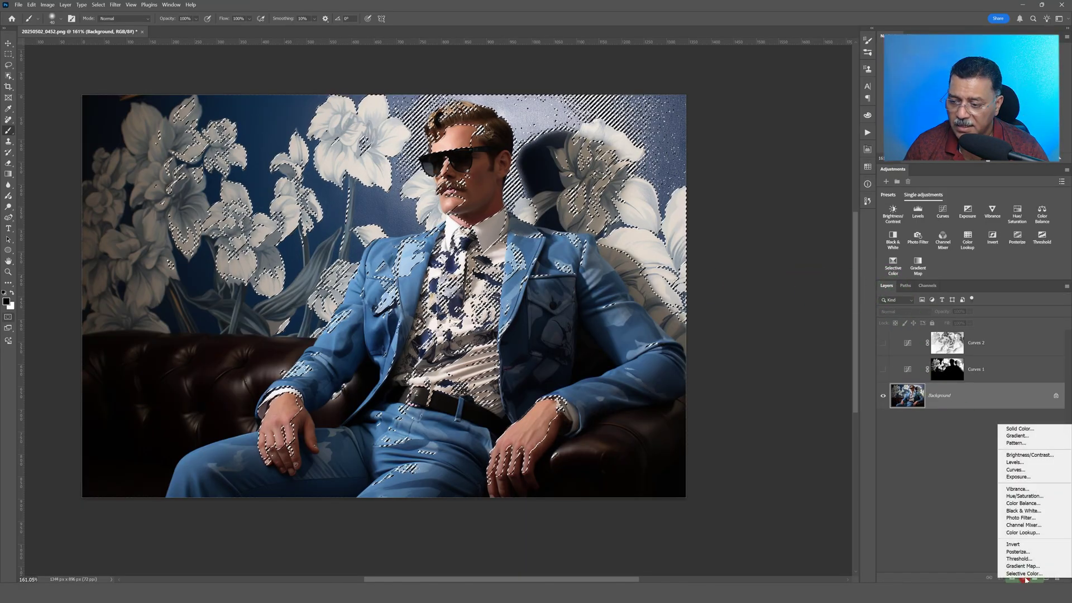
pyautogui.click(1044, 429)
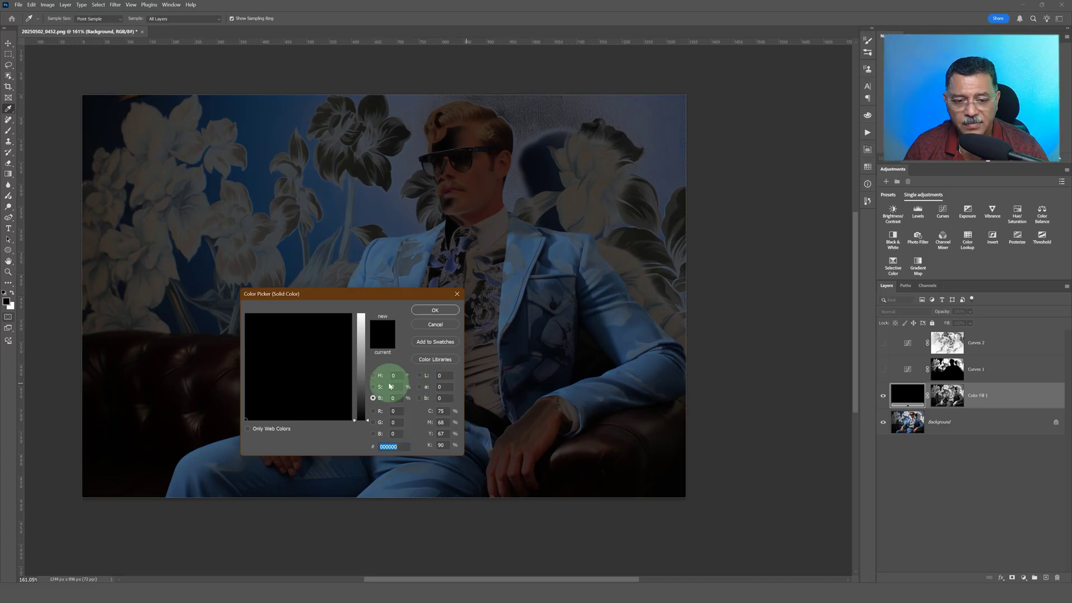
pyautogui.click(341, 332)
pyautogui.click(367, 327)
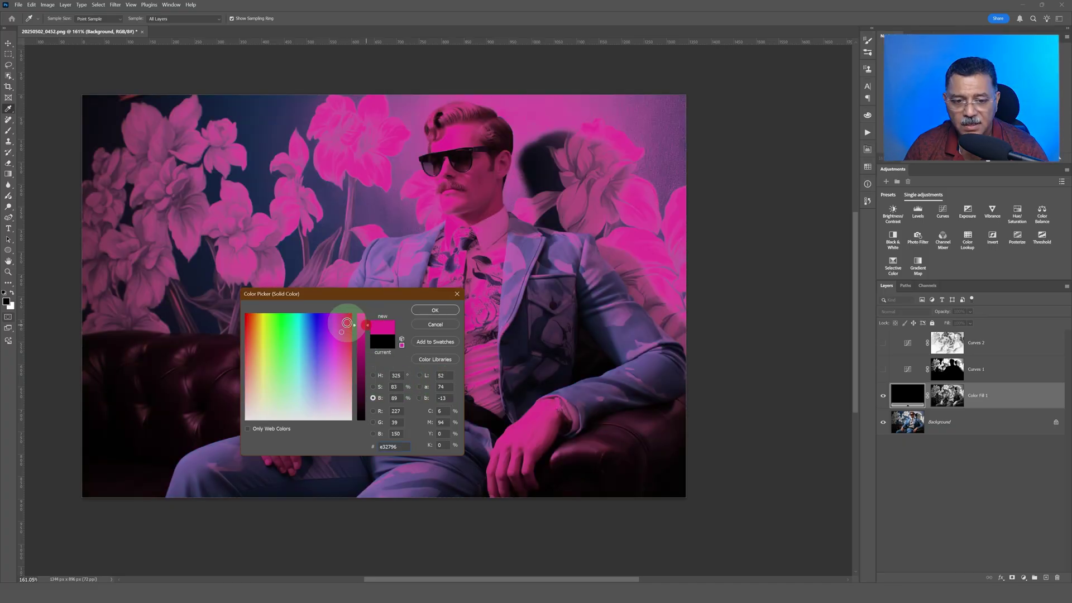
pyautogui.moveTo(346, 322); pyautogui.dragTo(346, 317)
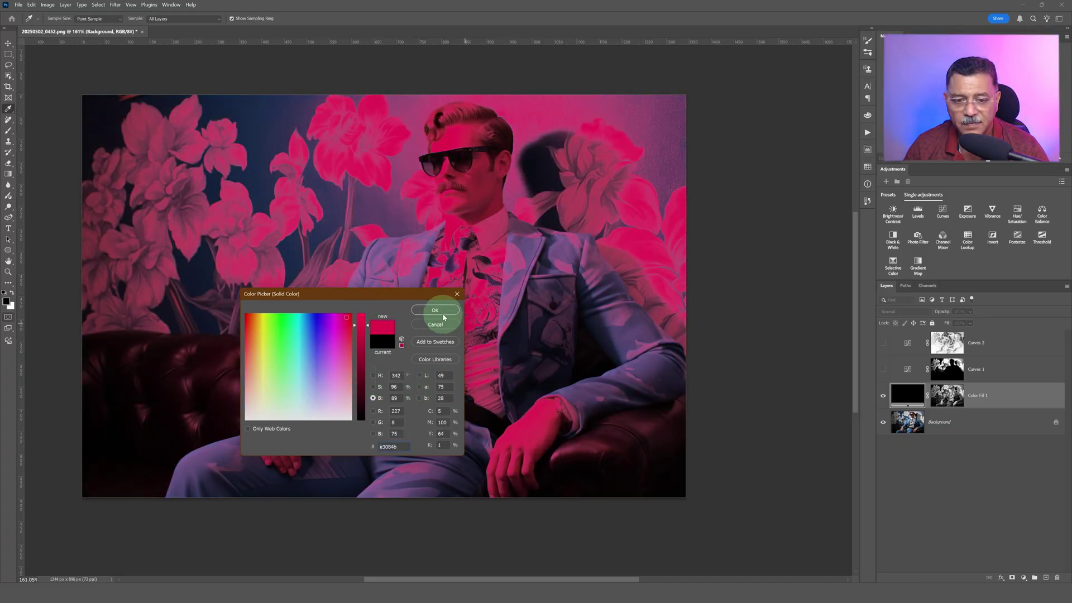
pyautogui.moveTo(430, 296); pyautogui.dragTo(662, 385)
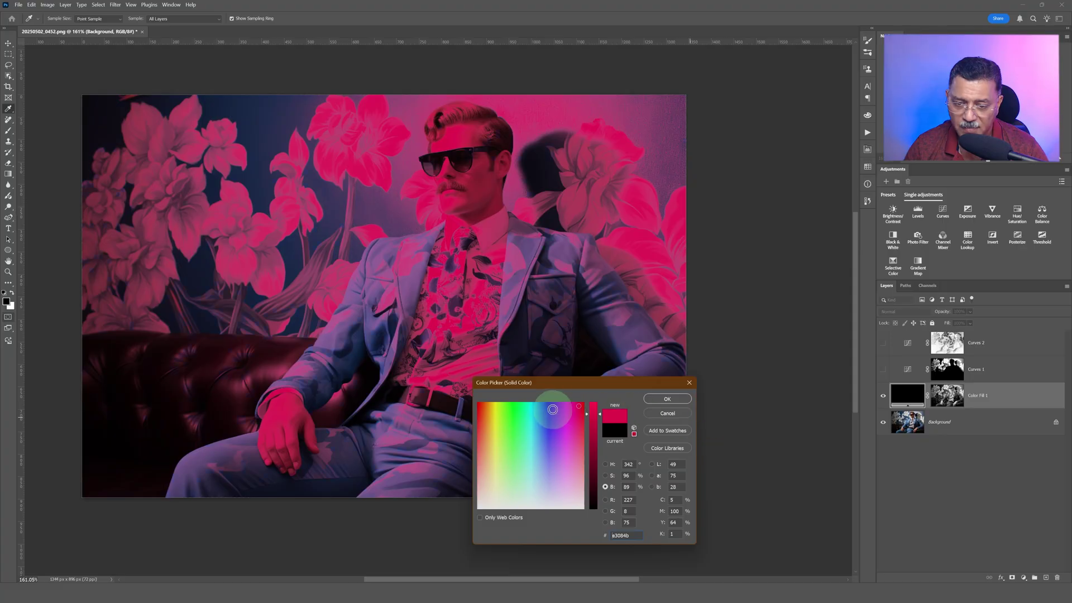
pyautogui.moveTo(555, 407)
pyautogui.mouseDown()
pyautogui.moveTo(560, 434)
pyautogui.moveTo(536, 437)
pyautogui.moveTo(479, 416)
pyautogui.moveTo(507, 417)
pyautogui.moveTo(500, 406)
pyautogui.mouseUp()
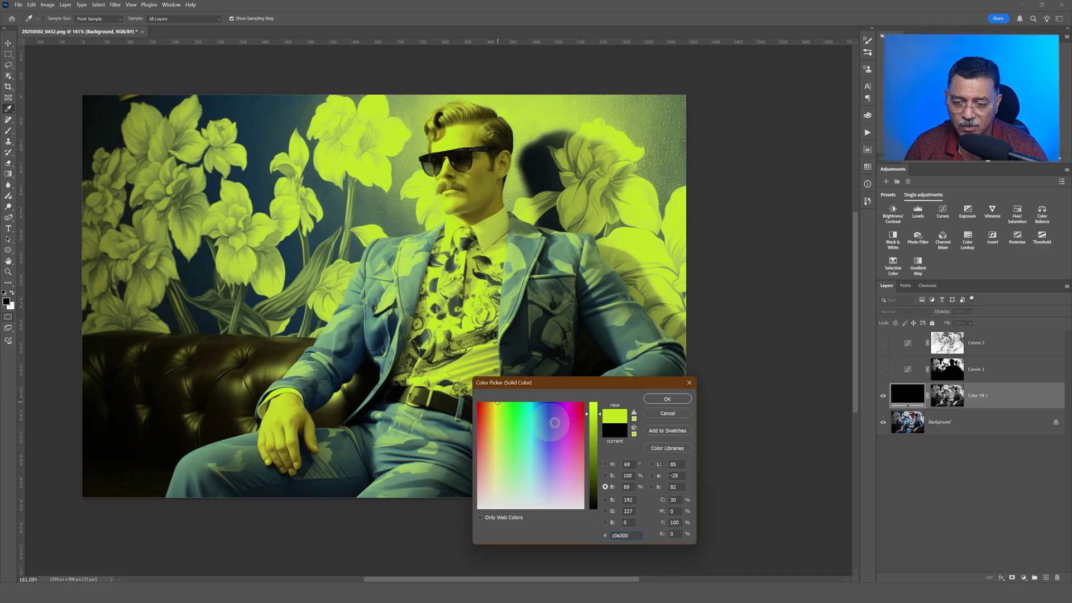
pyautogui.moveTo(591, 413); pyautogui.dragTo(593, 395)
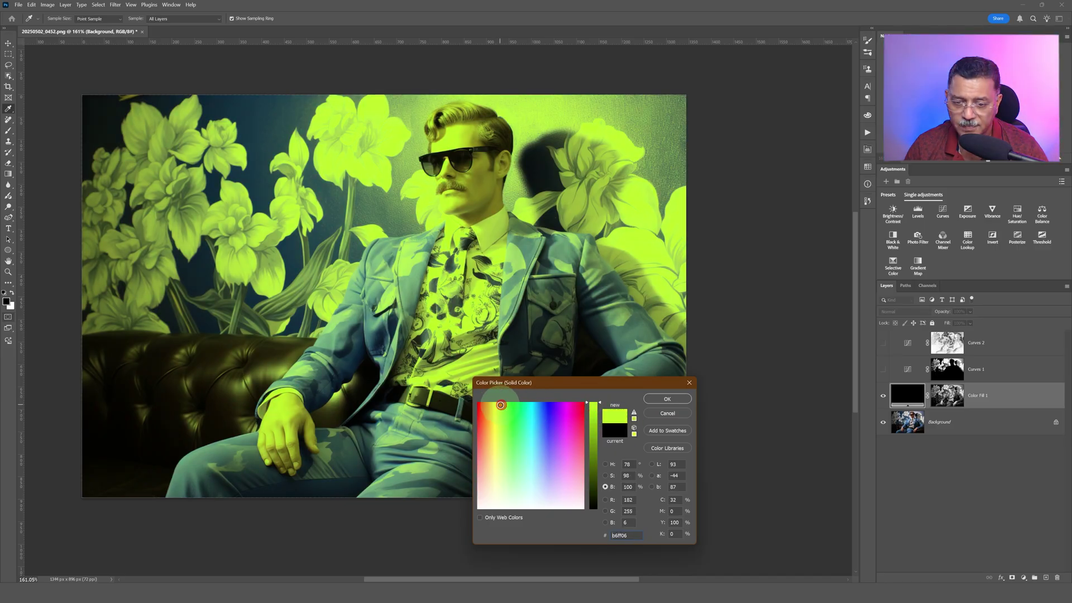
pyautogui.moveTo(500, 405); pyautogui.dragTo(495, 404)
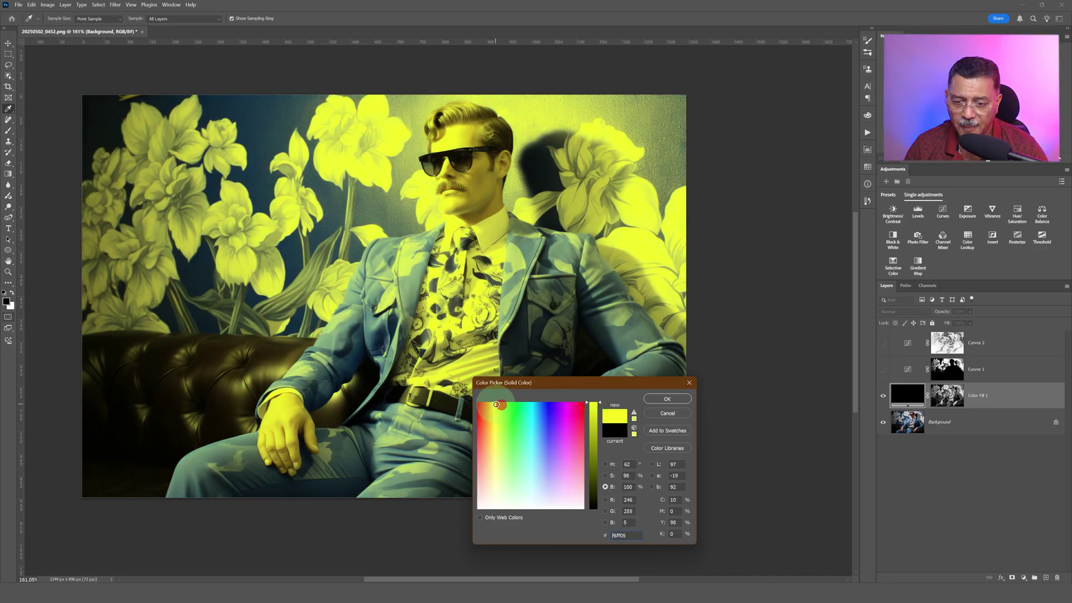
pyautogui.click(669, 398)
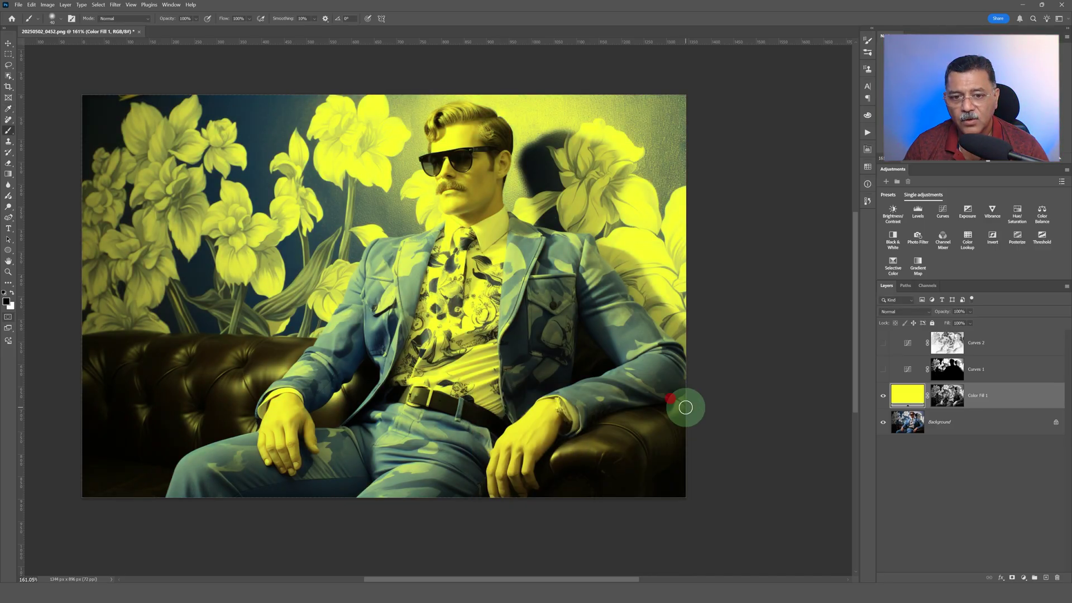
# - Darken the colour fill's mask using Levels with black input 71, viewing the mask alone while adjusting, and return to the full image
pyautogui.keyDown('alt'); pyautogui.click(955, 399); pyautogui.keyUp('alt')
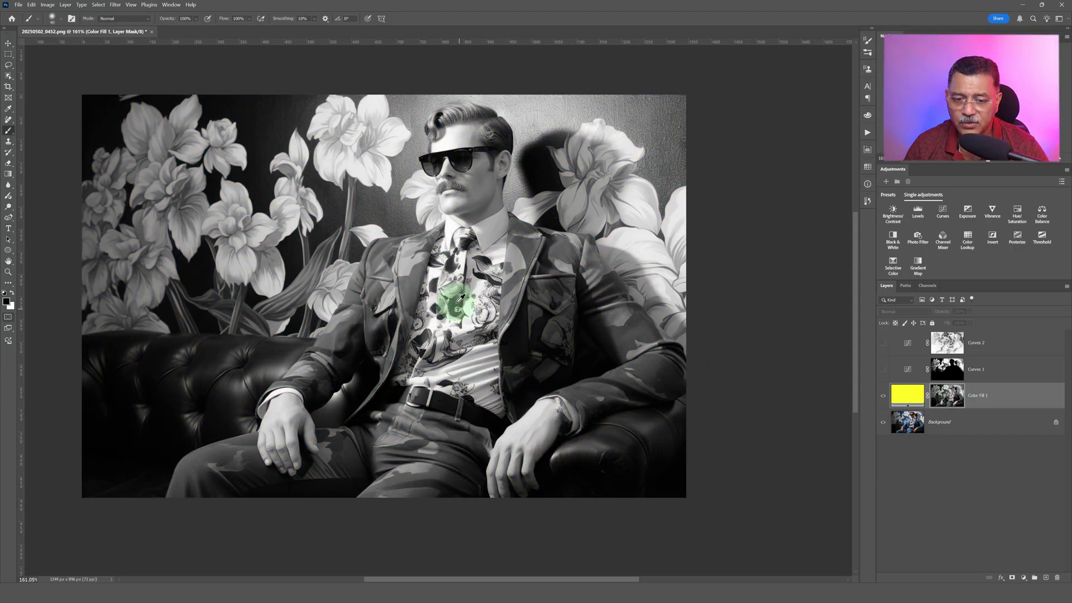
pyautogui.keyDown('alt'); pyautogui.click(948, 399); pyautogui.keyUp('alt')
pyautogui.keyDown('alt'); pyautogui.click(948, 399); pyautogui.keyUp('alt')
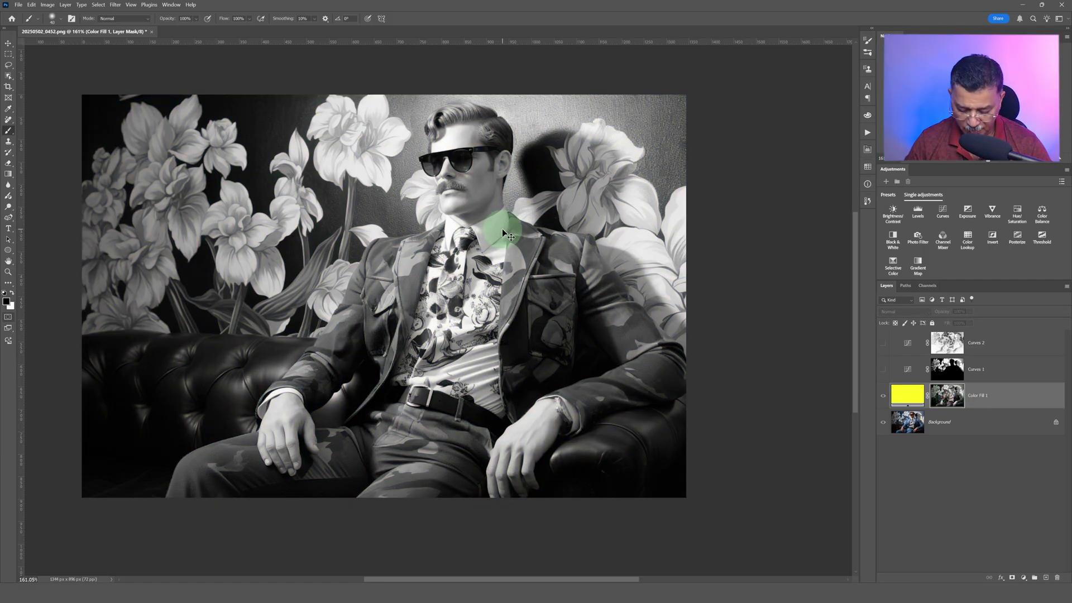
pyautogui.hotkey('ctrl', 'l')
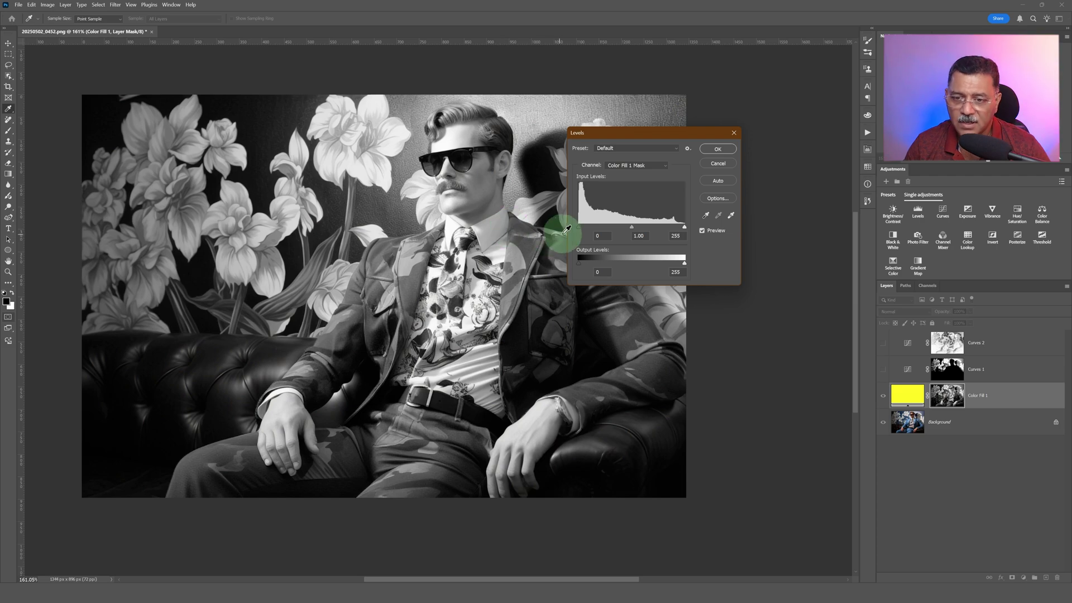
pyautogui.moveTo(579, 229); pyautogui.dragTo(611, 228)
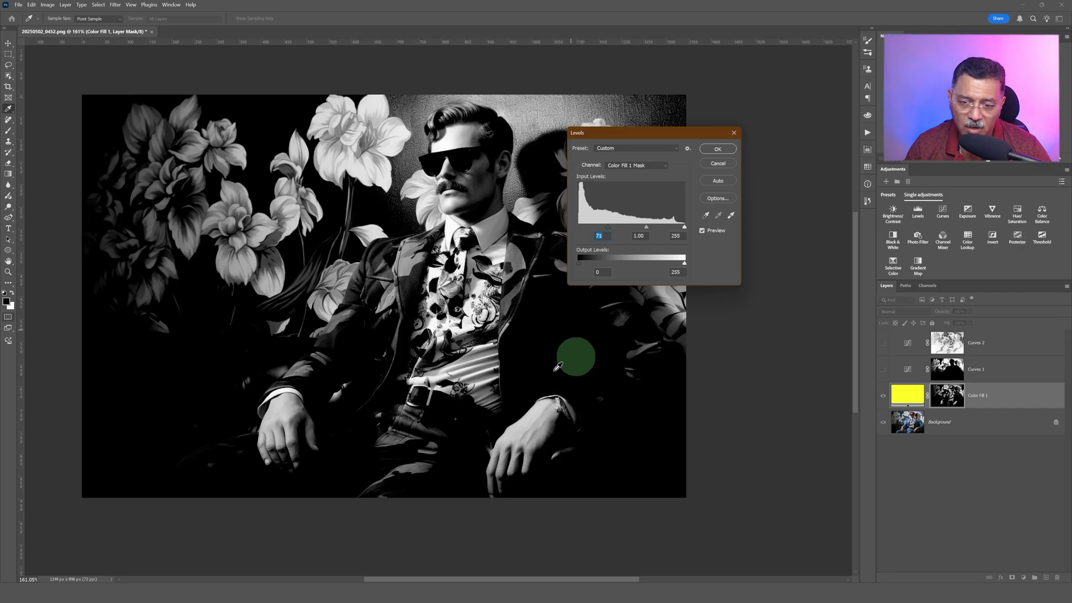
pyautogui.click(731, 148)
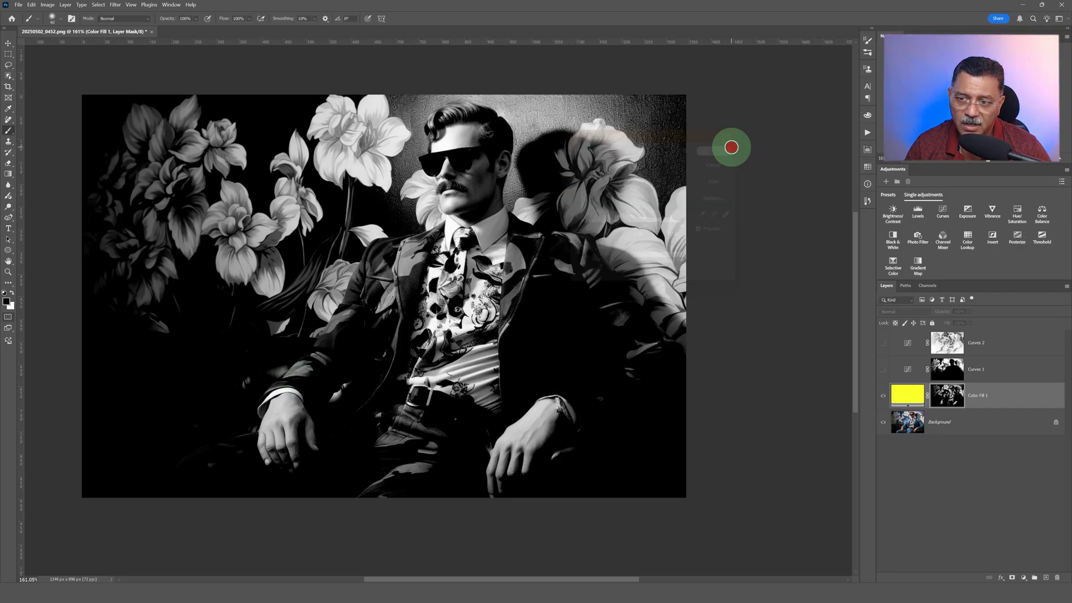
pyautogui.keyDown('alt'); pyautogui.click(955, 397); pyautogui.keyUp('alt')
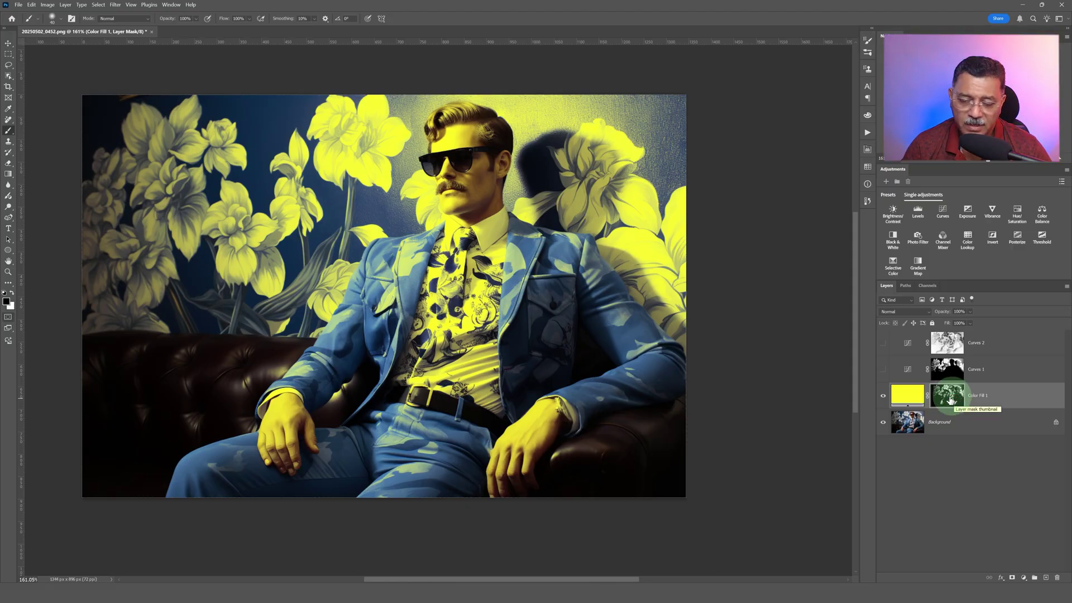
# - Change the fill layer's colour to pure red (ff0000)
pyautogui.click(914, 395)
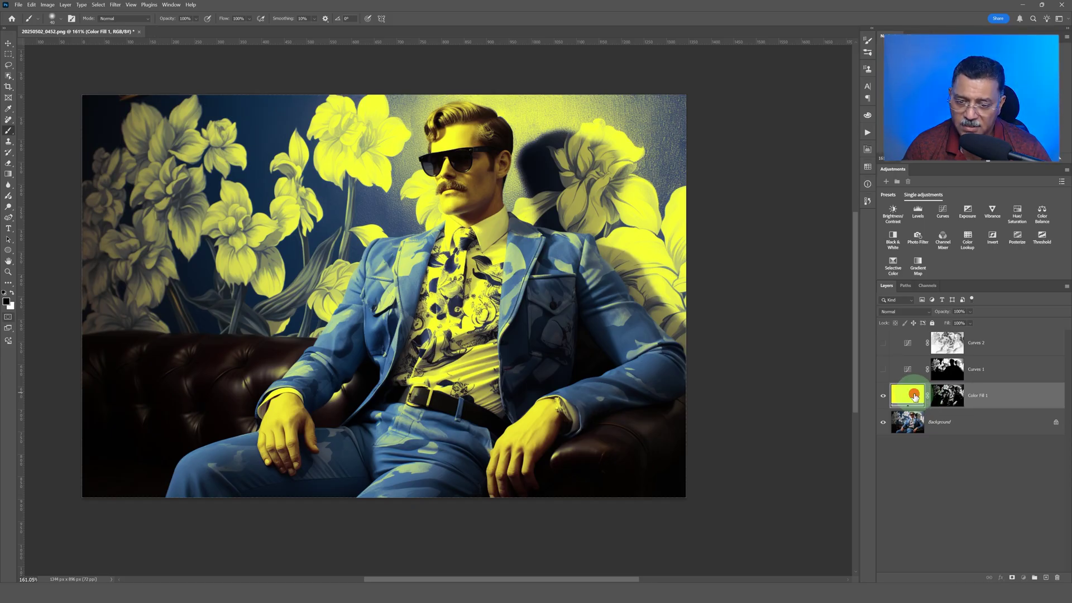
pyautogui.doubleClick(914, 395)
pyautogui.click(584, 407)
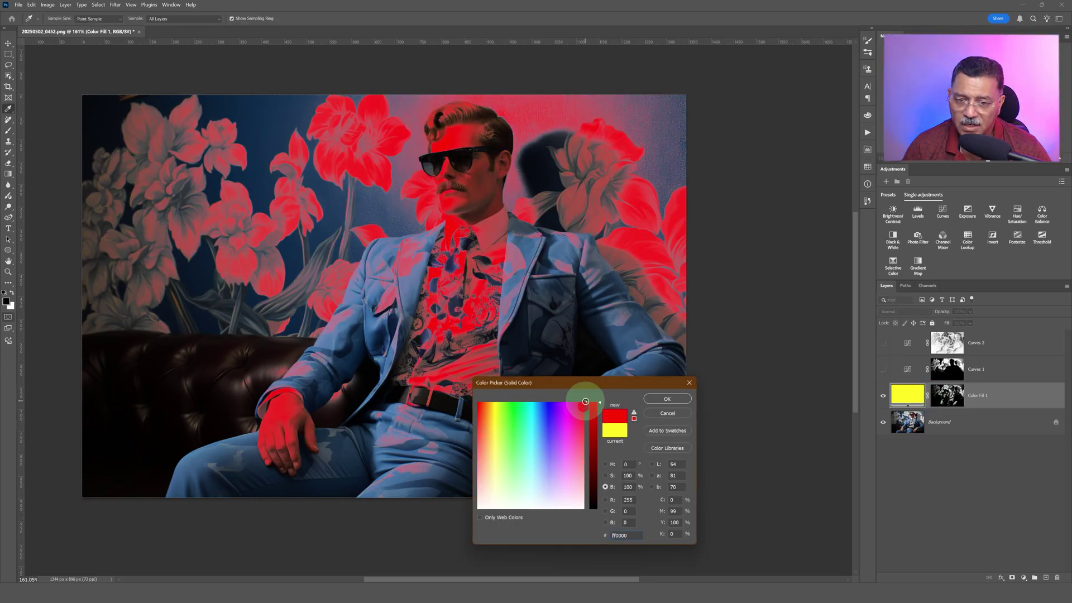
pyautogui.click(673, 412)
pyautogui.click(667, 399)
pyautogui.press('b')
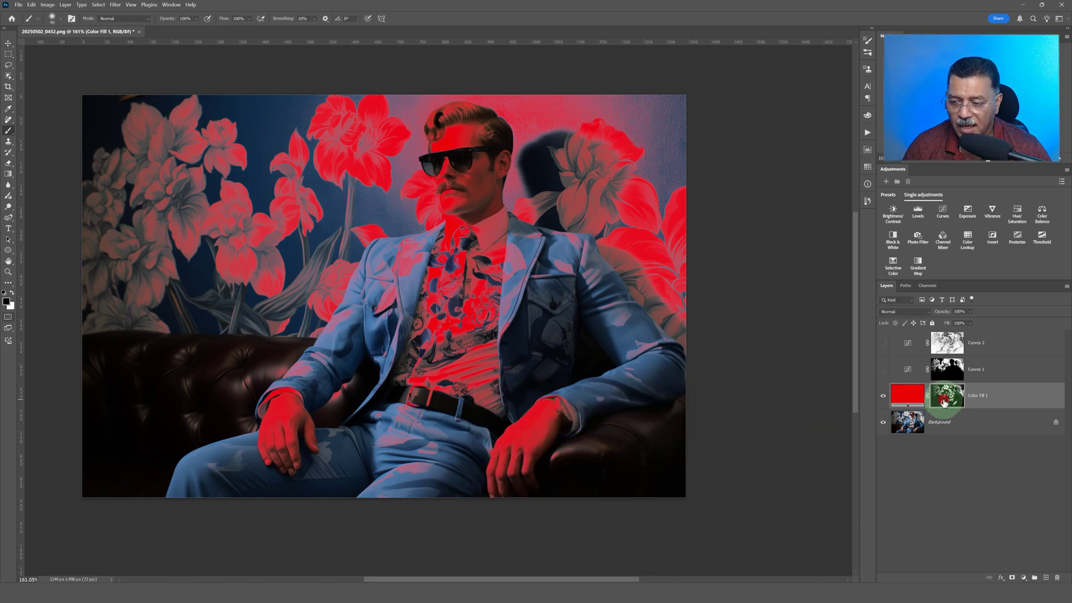
# - View the red fill layer's mask alone and paint white with an Overlay-mode brush over the pale flowers, shirt and hands
pyautogui.keyDown('alt'); pyautogui.click(949, 402); pyautogui.keyUp('alt')
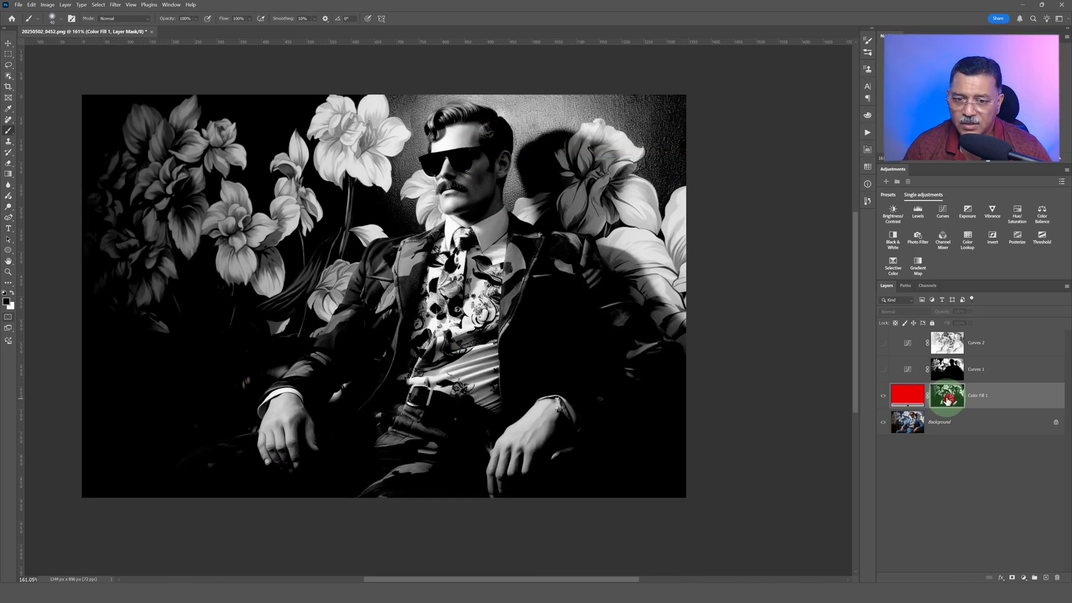
pyautogui.moveTo(570, 397)
pyautogui.mouseDown()
pyautogui.moveTo(461, 396)
pyautogui.moveTo(427, 442)
pyautogui.moveTo(432, 397)
pyautogui.moveTo(477, 381)
pyautogui.mouseUp()
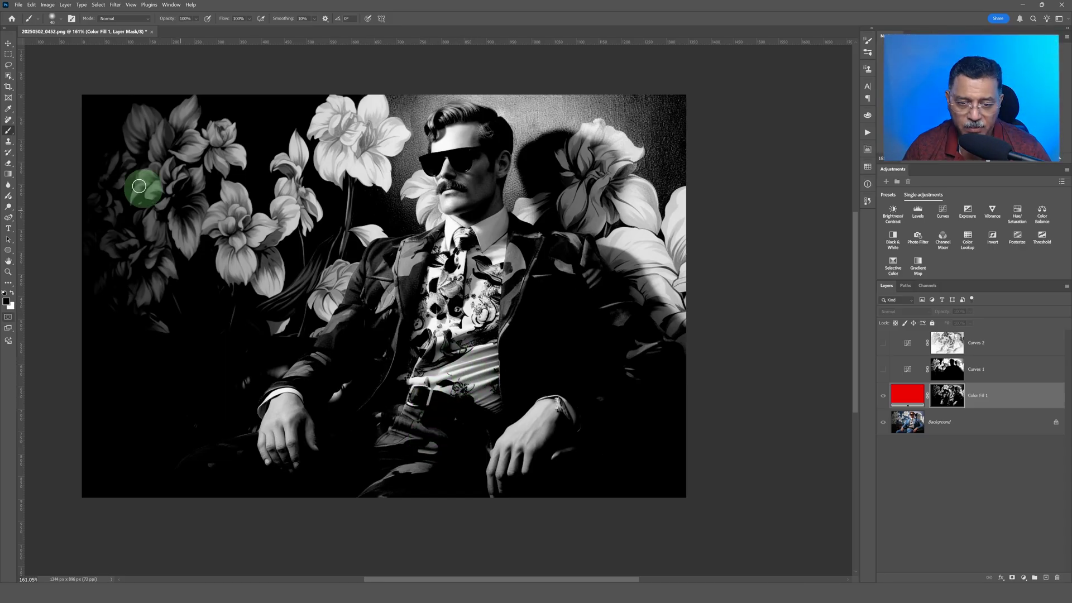
pyautogui.click(10, 134)
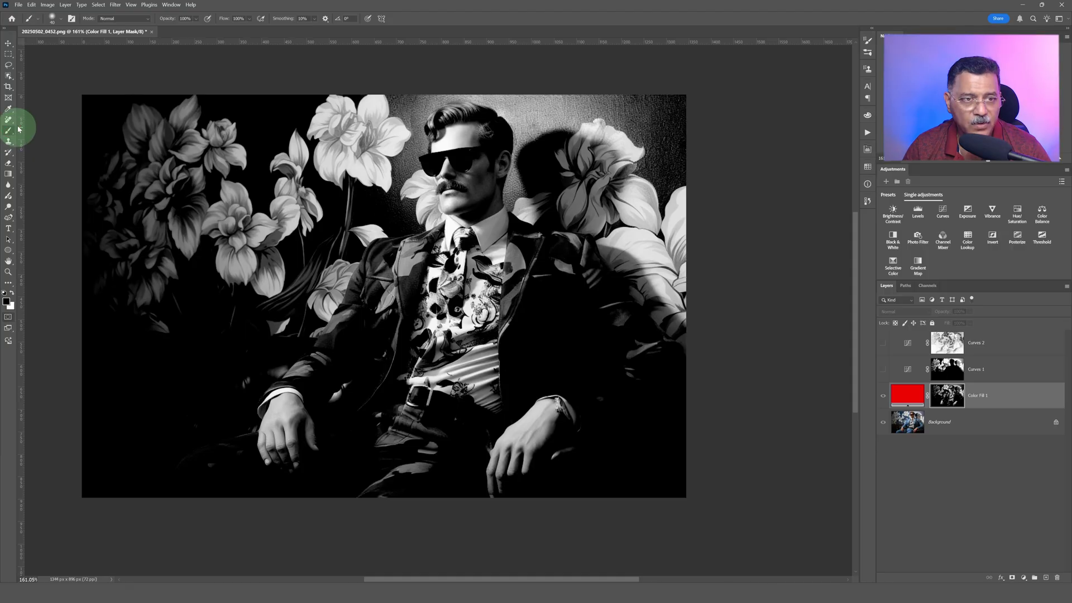
pyautogui.click(110, 19)
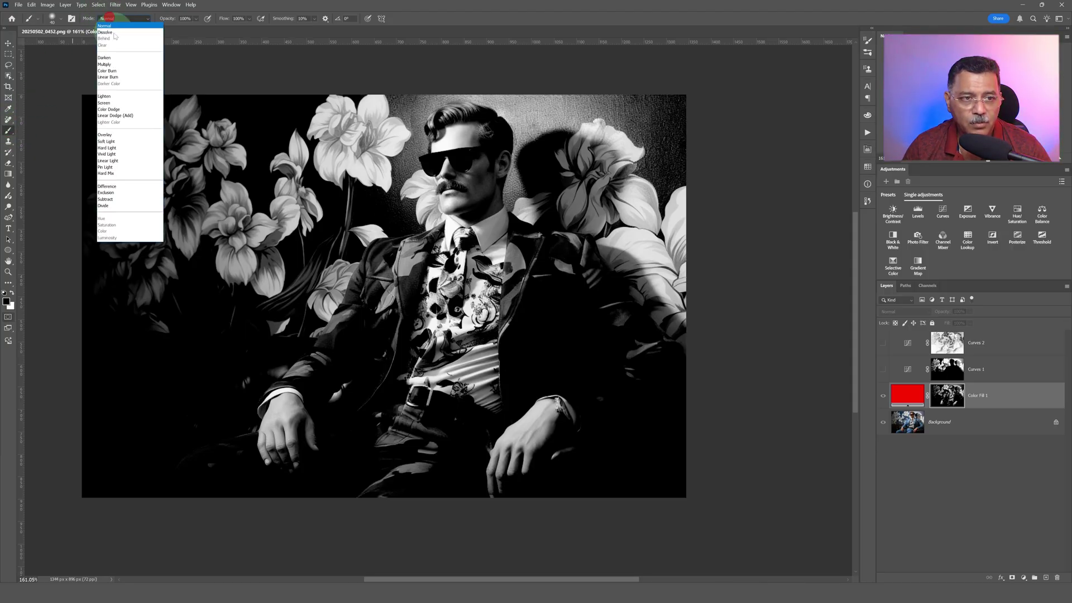
pyautogui.click(124, 136)
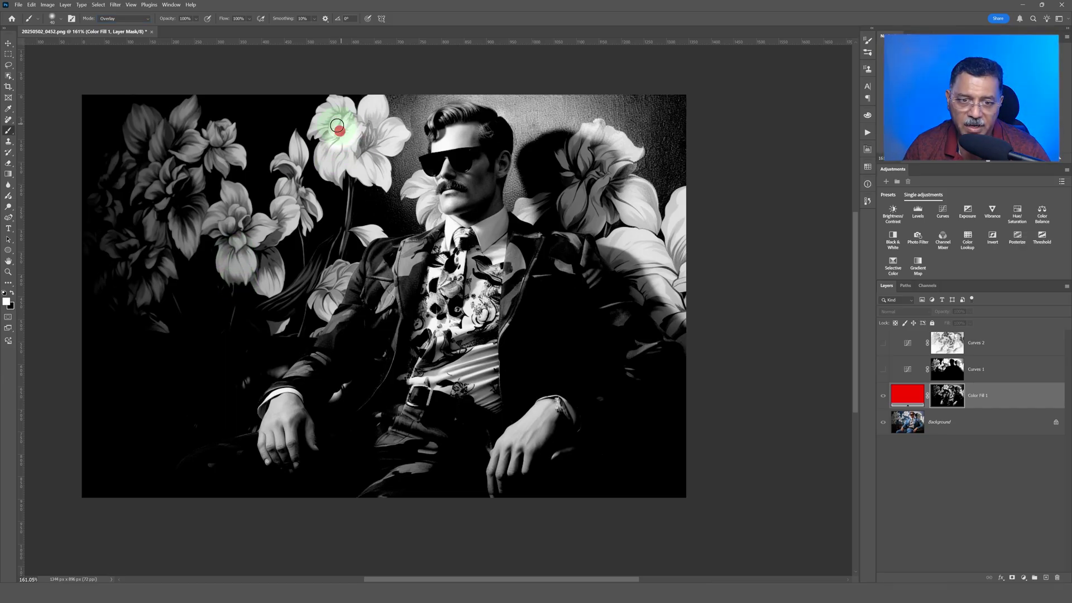
pyautogui.moveTo(337, 125); pyautogui.dragTo(358, 134)
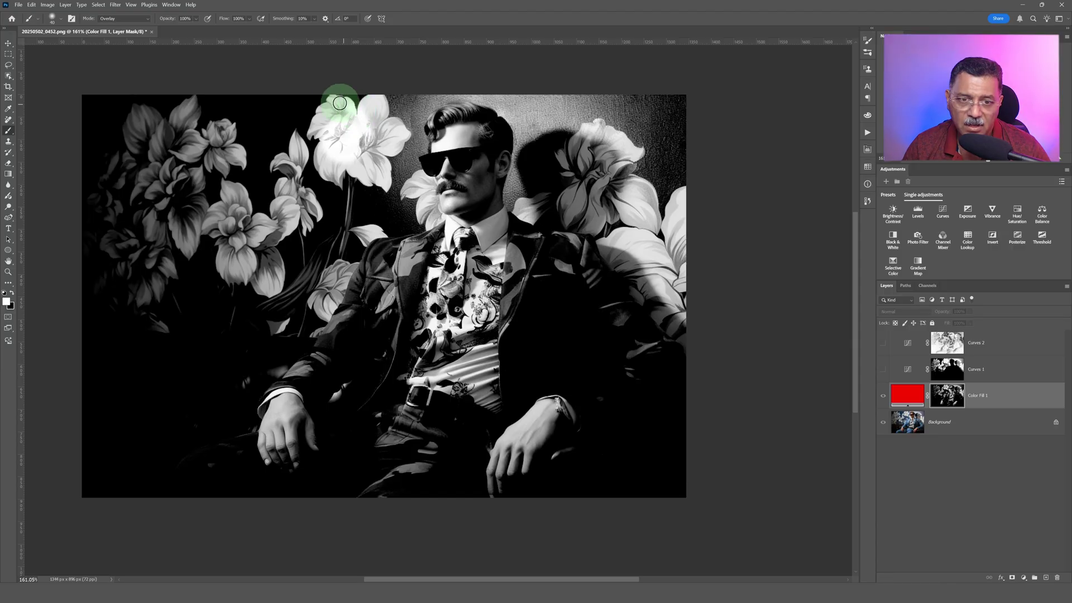
pyautogui.moveTo(304, 96)
pyautogui.mouseDown()
pyautogui.moveTo(267, 113)
pyautogui.moveTo(279, 120)
pyautogui.moveTo(306, 102)
pyautogui.moveTo(283, 99)
pyautogui.moveTo(270, 116)
pyautogui.moveTo(294, 117)
pyautogui.moveTo(292, 103)
pyautogui.moveTo(272, 110)
pyautogui.moveTo(294, 116)
pyautogui.moveTo(282, 101)
pyautogui.moveTo(262, 116)
pyautogui.moveTo(286, 115)
pyautogui.moveTo(281, 104)
pyautogui.moveTo(289, 114)
pyautogui.mouseUp()
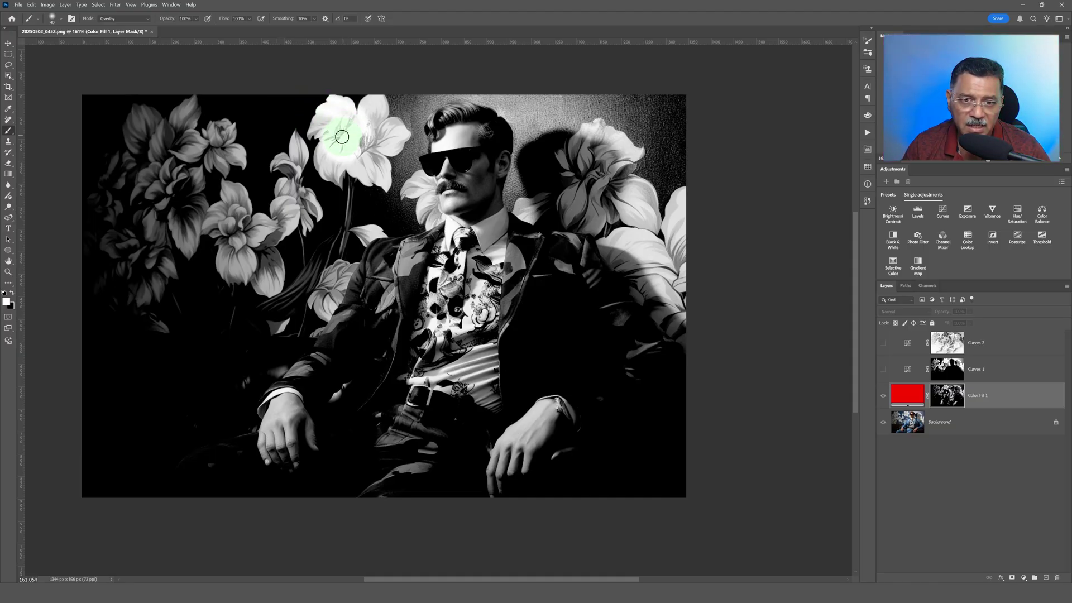
pyautogui.moveTo(342, 137)
pyautogui.mouseDown()
pyautogui.moveTo(331, 117)
pyautogui.moveTo(354, 132)
pyautogui.moveTo(333, 151)
pyautogui.moveTo(324, 124)
pyautogui.moveTo(347, 154)
pyautogui.moveTo(331, 167)
pyautogui.moveTo(336, 136)
pyautogui.moveTo(349, 171)
pyautogui.moveTo(324, 163)
pyautogui.moveTo(346, 135)
pyautogui.moveTo(365, 175)
pyautogui.moveTo(339, 137)
pyautogui.moveTo(385, 170)
pyautogui.moveTo(350, 140)
pyautogui.moveTo(378, 150)
pyautogui.moveTo(361, 132)
pyautogui.moveTo(372, 151)
pyautogui.moveTo(378, 104)
pyautogui.moveTo(359, 138)
pyautogui.moveTo(368, 113)
pyautogui.moveTo(336, 120)
pyautogui.moveTo(341, 144)
pyautogui.moveTo(367, 161)
pyautogui.moveTo(347, 145)
pyautogui.moveTo(341, 165)
pyautogui.moveTo(371, 163)
pyautogui.moveTo(331, 140)
pyautogui.moveTo(349, 123)
pyautogui.moveTo(329, 149)
pyautogui.moveTo(327, 139)
pyautogui.moveTo(331, 120)
pyautogui.moveTo(372, 121)
pyautogui.moveTo(380, 137)
pyautogui.moveTo(339, 107)
pyautogui.moveTo(325, 142)
pyautogui.moveTo(392, 136)
pyautogui.moveTo(365, 161)
pyautogui.moveTo(379, 170)
pyautogui.moveTo(360, 175)
pyautogui.moveTo(392, 148)
pyautogui.moveTo(355, 135)
pyautogui.moveTo(365, 156)
pyautogui.moveTo(342, 175)
pyautogui.moveTo(336, 129)
pyautogui.moveTo(304, 139)
pyautogui.moveTo(344, 99)
pyautogui.moveTo(438, 307)
pyautogui.moveTo(437, 346)
pyautogui.moveTo(491, 239)
pyautogui.moveTo(435, 310)
pyautogui.moveTo(438, 252)
pyautogui.moveTo(438, 351)
pyautogui.moveTo(419, 251)
pyautogui.moveTo(361, 301)
pyautogui.moveTo(515, 268)
pyautogui.moveTo(555, 411)
pyautogui.moveTo(491, 450)
pyautogui.moveTo(268, 419)
pyautogui.moveTo(300, 413)
pyautogui.moveTo(303, 423)
pyautogui.moveTo(299, 399)
pyautogui.moveTo(354, 282)
pyautogui.moveTo(244, 262)
pyautogui.moveTo(239, 239)
pyautogui.moveTo(296, 167)
pyautogui.mouseUp()
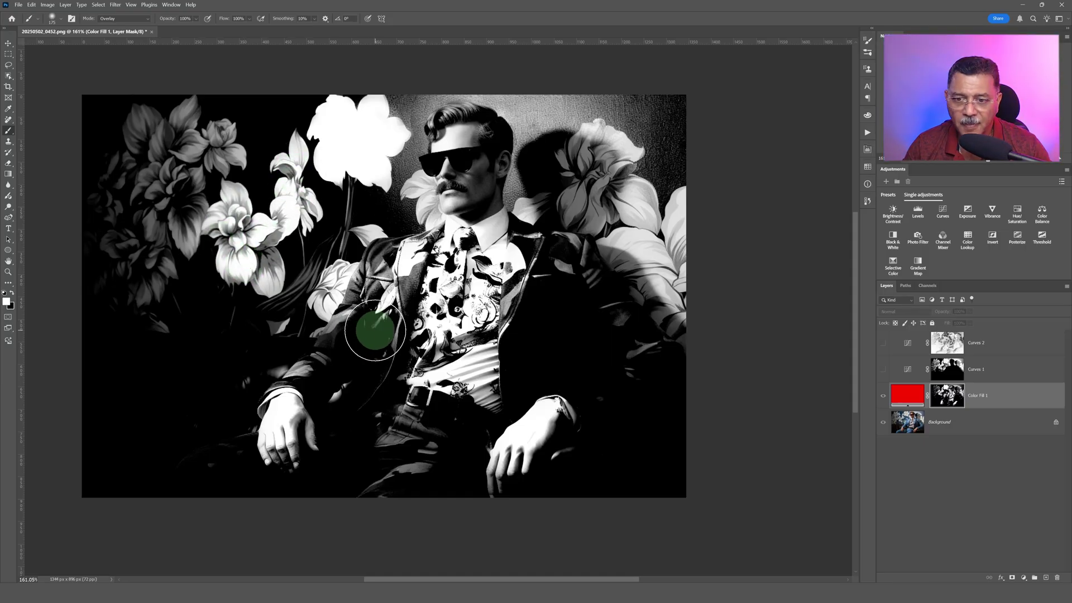
# - Paint black in Overlay mode over the large flower beside the man's shadow in the mask, and return to the full image
pyautogui.moveTo(634, 204)
pyautogui.mouseDown()
pyautogui.moveTo(593, 152)
pyautogui.moveTo(565, 172)
pyautogui.moveTo(595, 186)
pyautogui.moveTo(589, 218)
pyautogui.mouseUp()
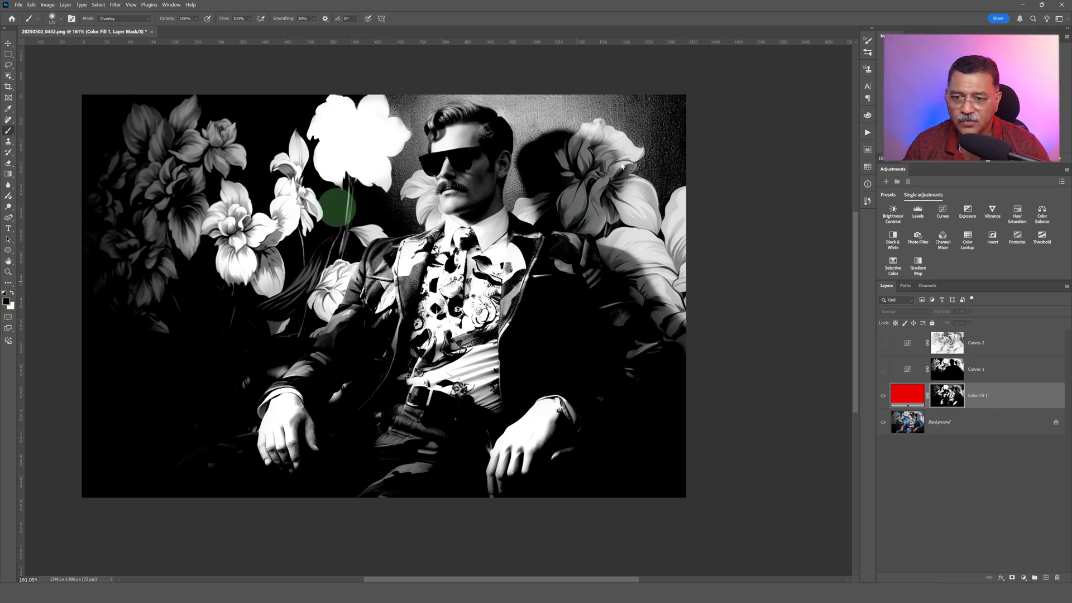
pyautogui.click(581, 181)
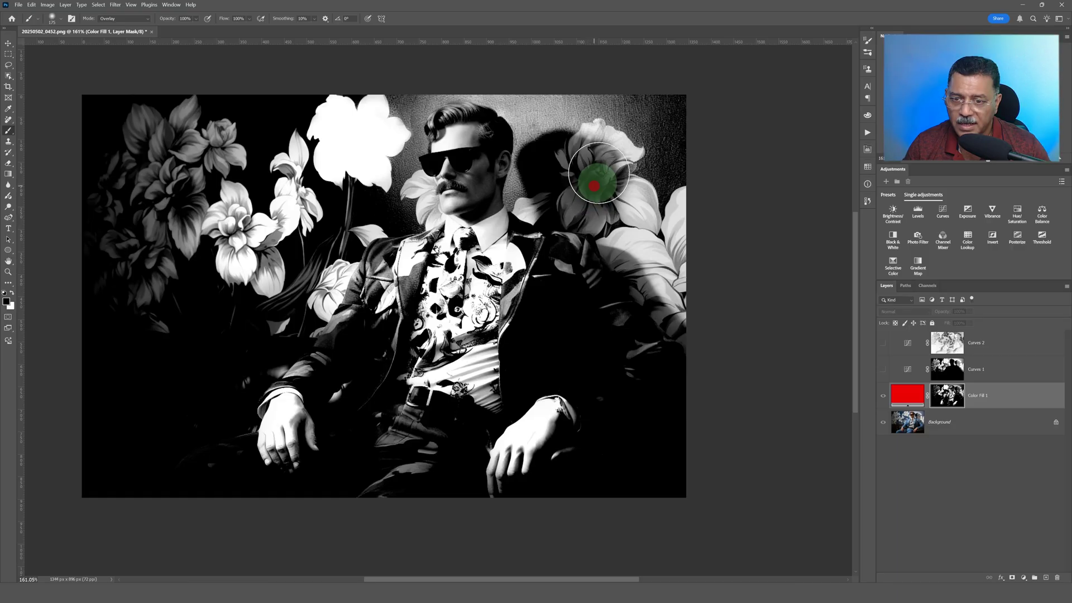
pyautogui.moveTo(581, 181)
pyautogui.mouseDown()
pyautogui.moveTo(598, 150)
pyautogui.moveTo(606, 186)
pyautogui.moveTo(570, 221)
pyautogui.moveTo(512, 210)
pyautogui.moveTo(538, 184)
pyautogui.moveTo(612, 153)
pyautogui.moveTo(593, 180)
pyautogui.moveTo(551, 163)
pyautogui.moveTo(589, 180)
pyautogui.moveTo(567, 241)
pyautogui.moveTo(676, 322)
pyautogui.mouseUp()
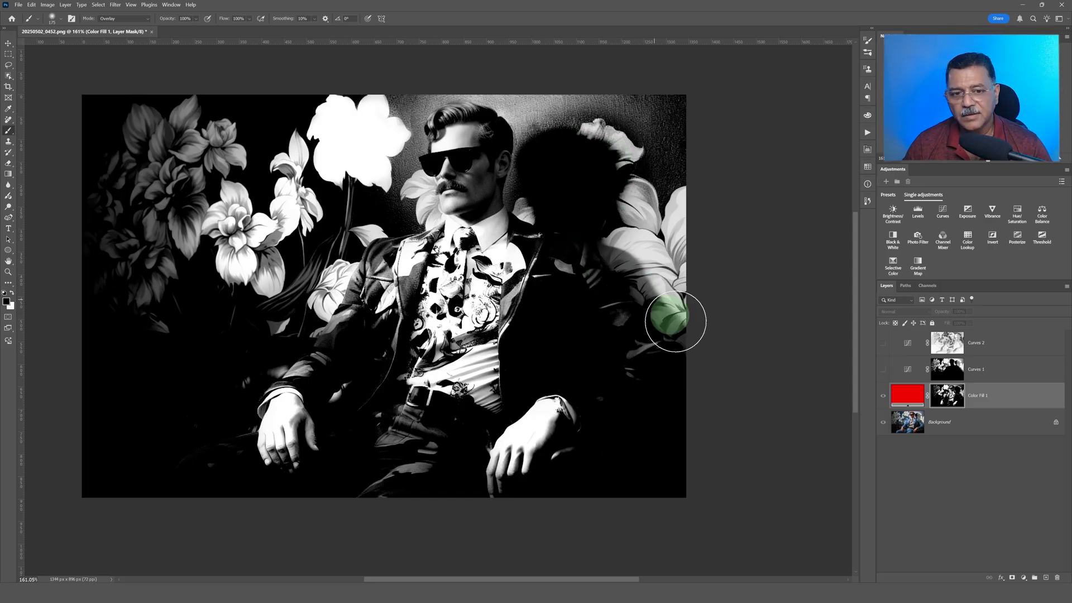
pyautogui.keyDown('alt'); pyautogui.click(948, 402); pyautogui.keyUp('alt')
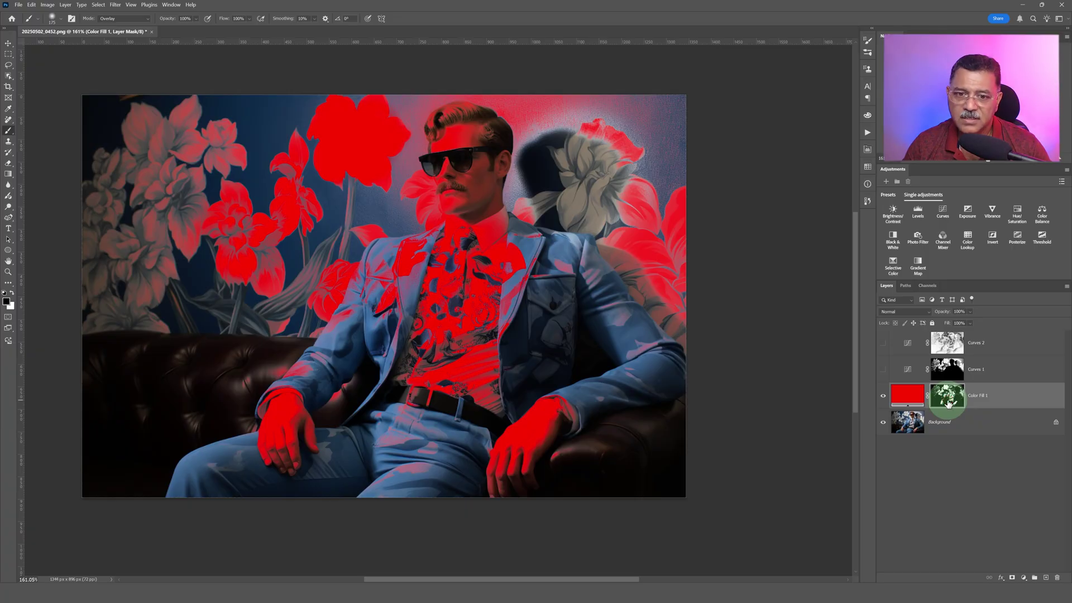
# - Examine the red fill over the photo and compare it with the fill layer's mask shown alone
pyautogui.click(444, 350)
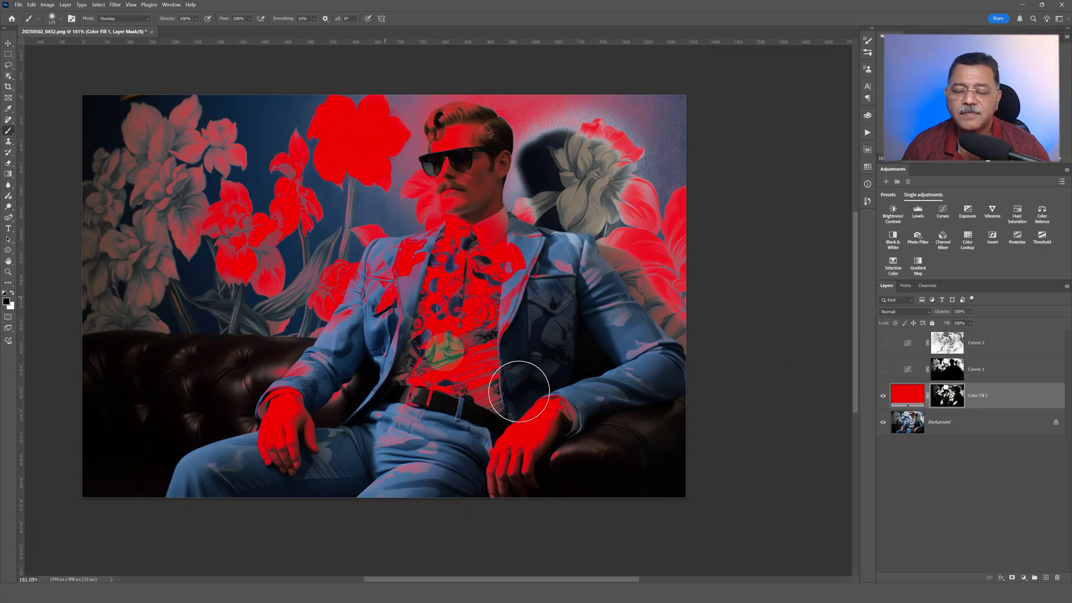
pyautogui.click(607, 384)
pyautogui.click(588, 349)
pyautogui.click(561, 394)
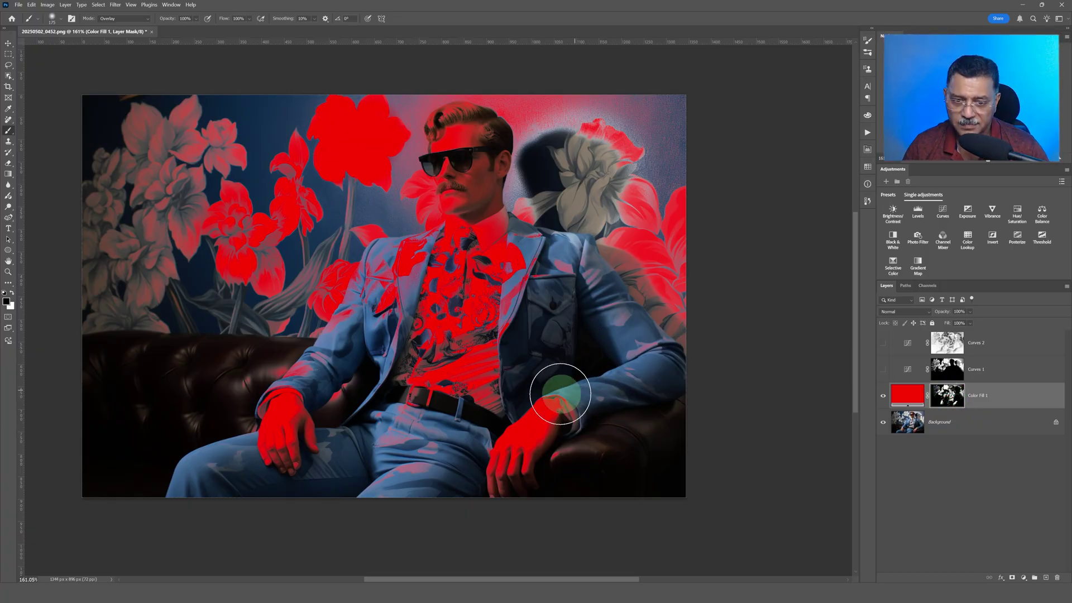
pyautogui.click(469, 262)
pyautogui.click(945, 385)
pyautogui.click(945, 397)
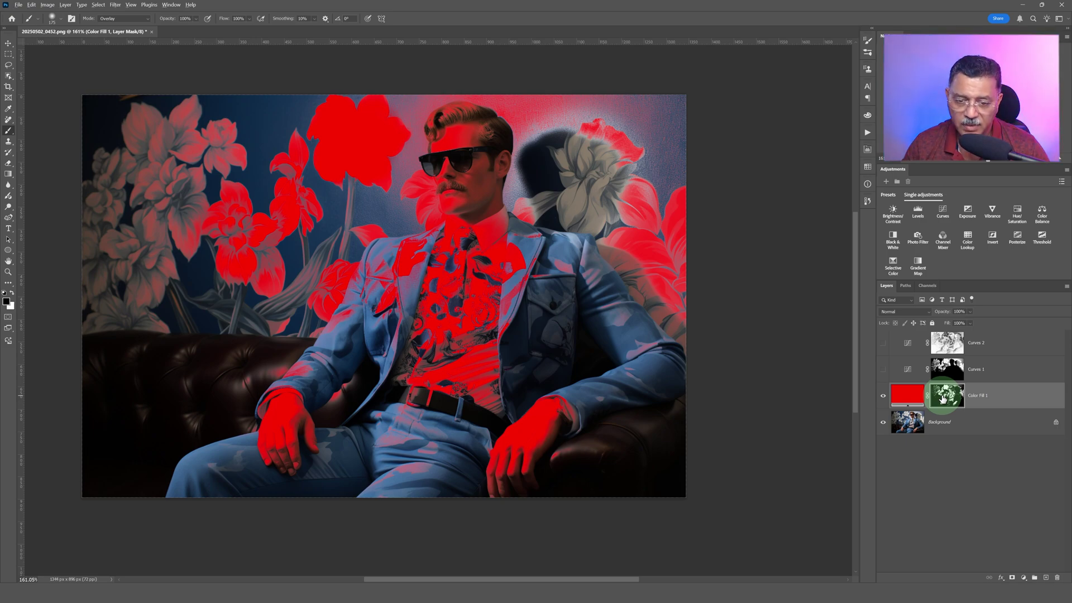
pyautogui.keyDown('alt'); pyautogui.click(943, 398); pyautogui.keyUp('alt')
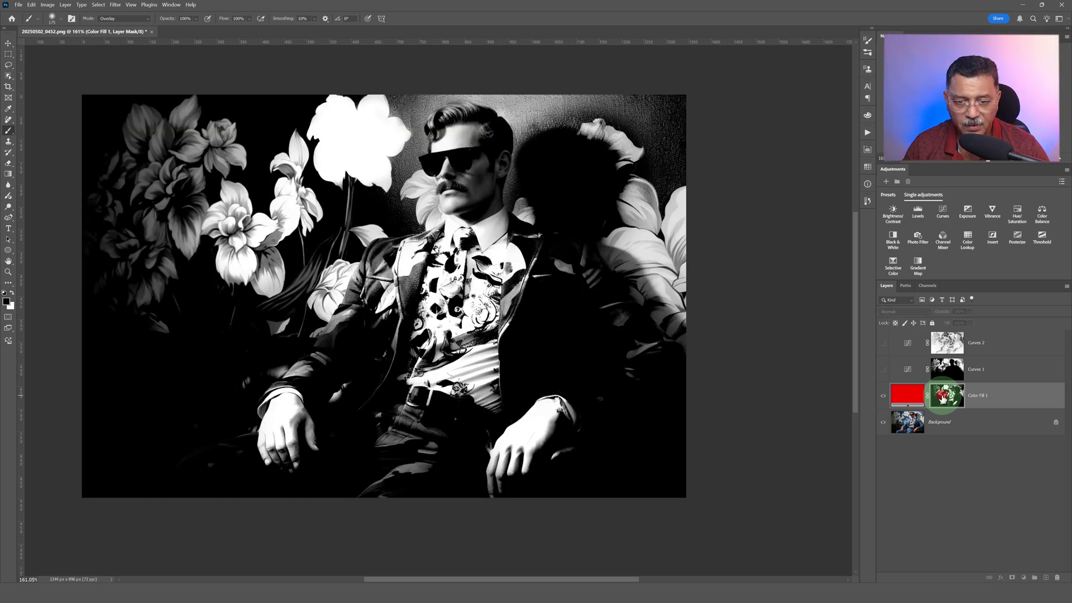
pyautogui.keyDown('alt'); pyautogui.click(943, 399); pyautogui.keyUp('alt')
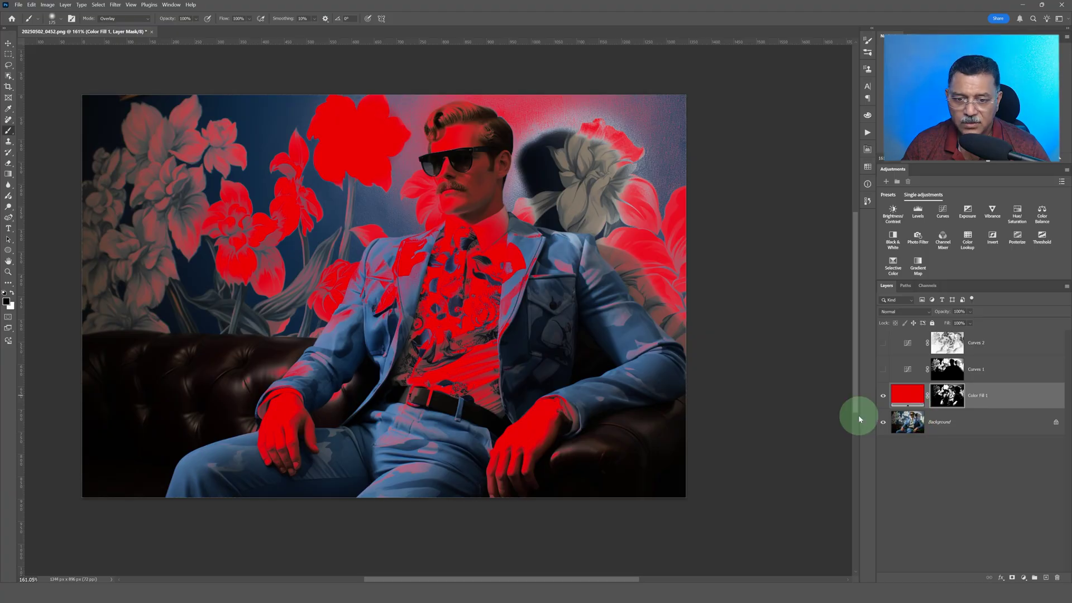
# - Hide the Background layer to isolate the masked red fill, and compare the fill with its mask
pyautogui.click(892, 428)
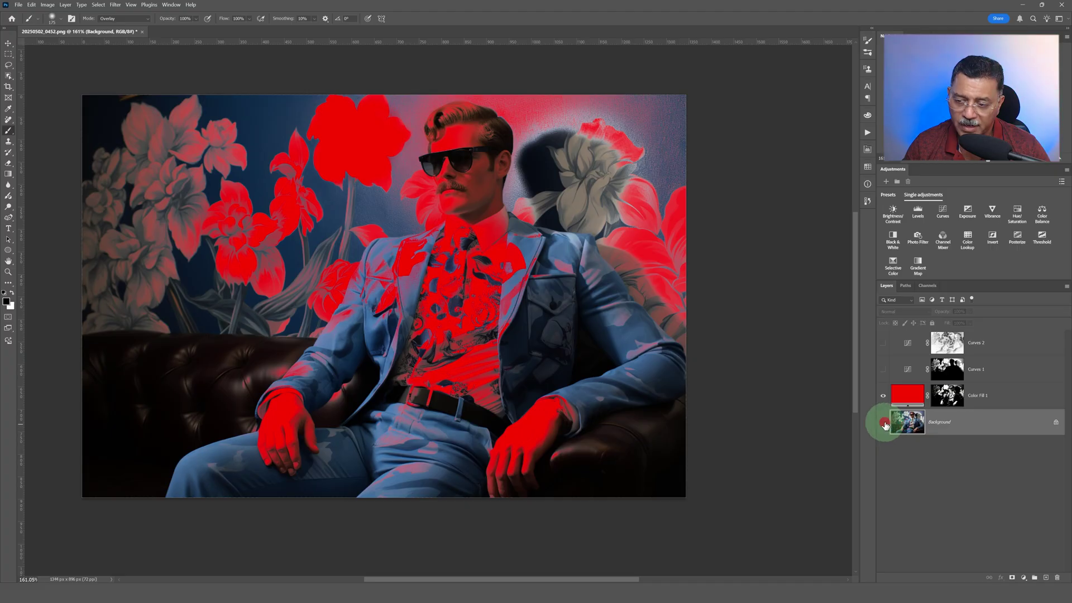
pyautogui.click(884, 423)
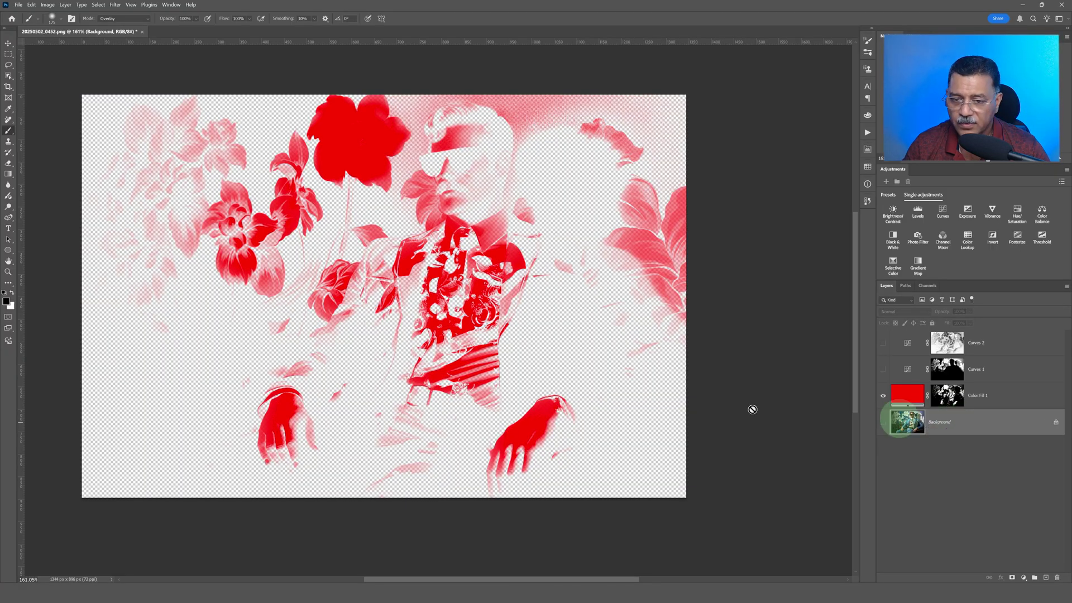
pyautogui.click(952, 399)
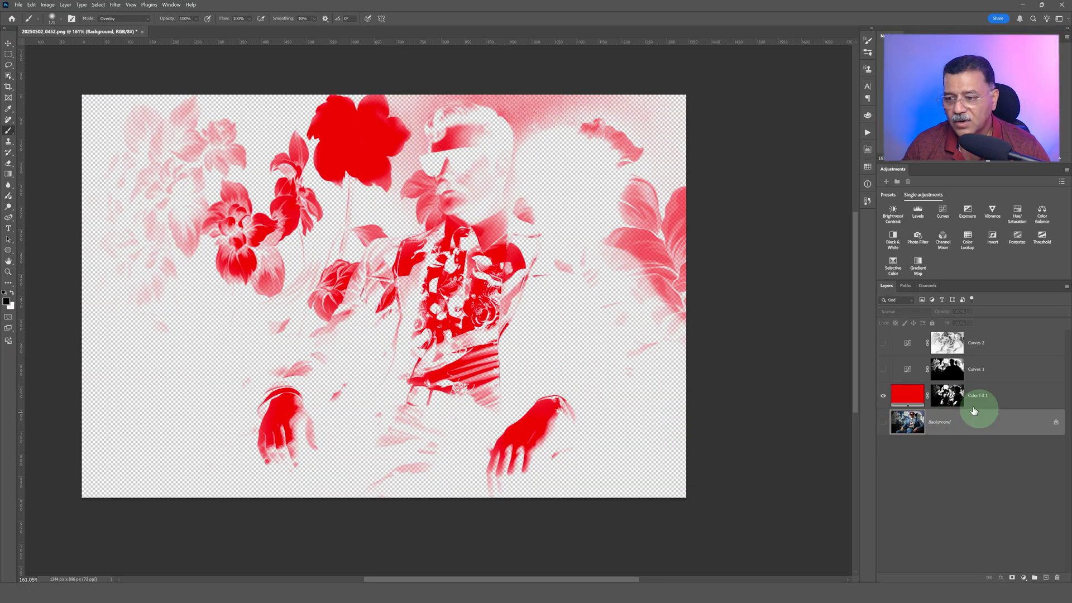
pyautogui.keyDown('alt'); pyautogui.click(952, 399); pyautogui.keyUp('alt')
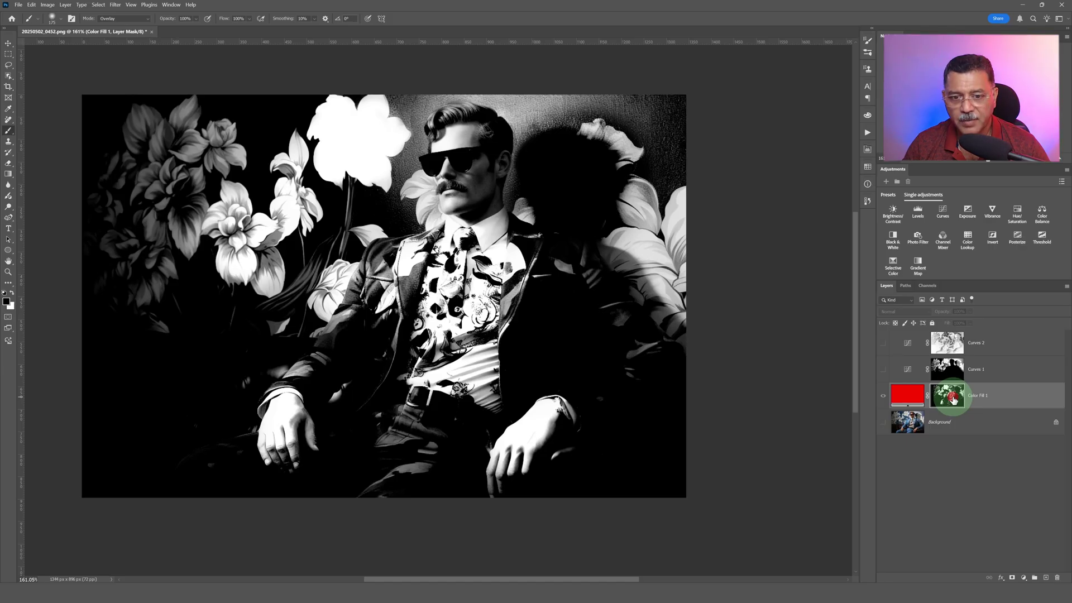
pyautogui.keyDown('alt'); pyautogui.click(952, 398); pyautogui.keyUp('alt')
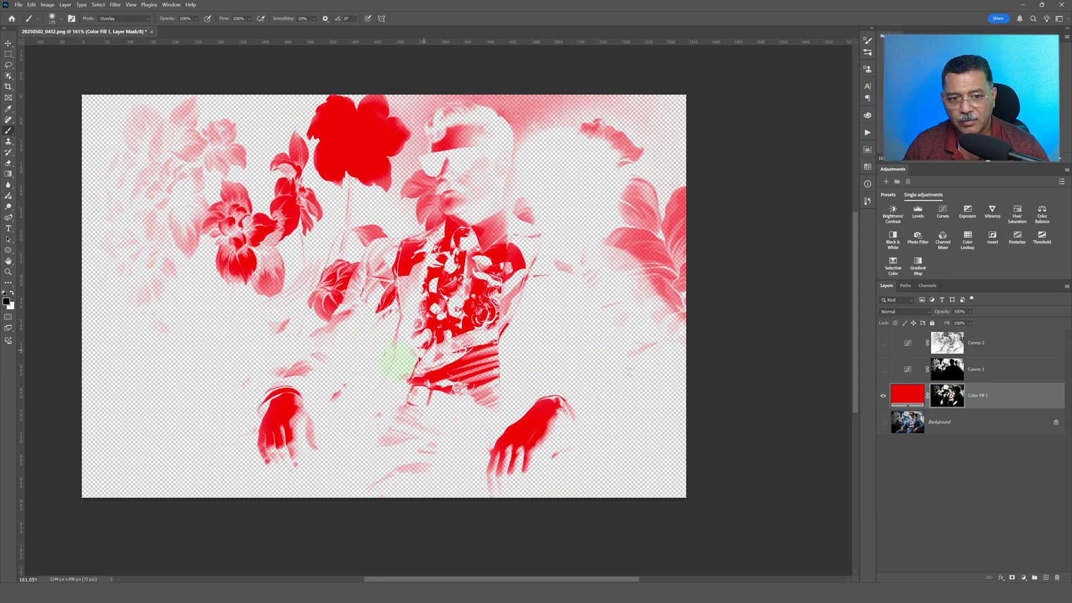
# - Add a black Solid Color fill layer directly above the hidden Background layer
pyautogui.click(993, 425)
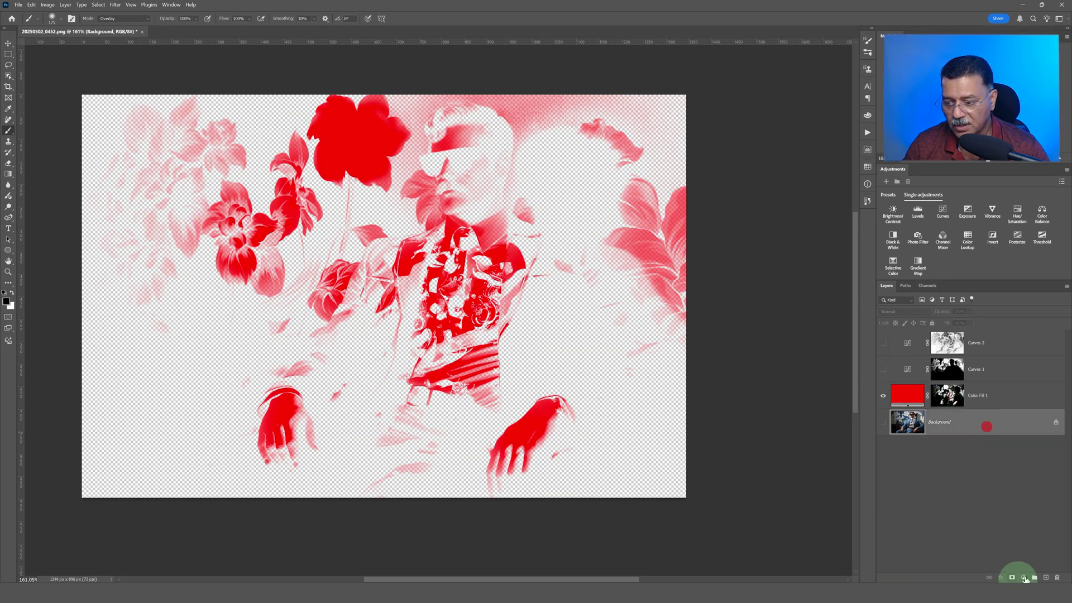
pyautogui.click(1023, 578)
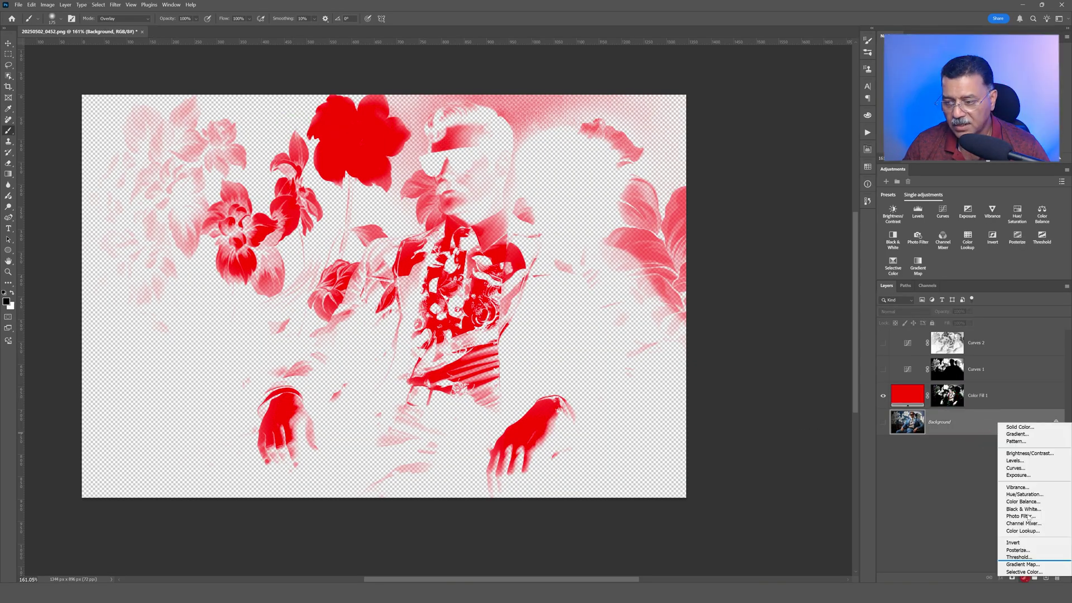
pyautogui.click(1015, 427)
pyautogui.click(660, 400)
pyautogui.press('b')
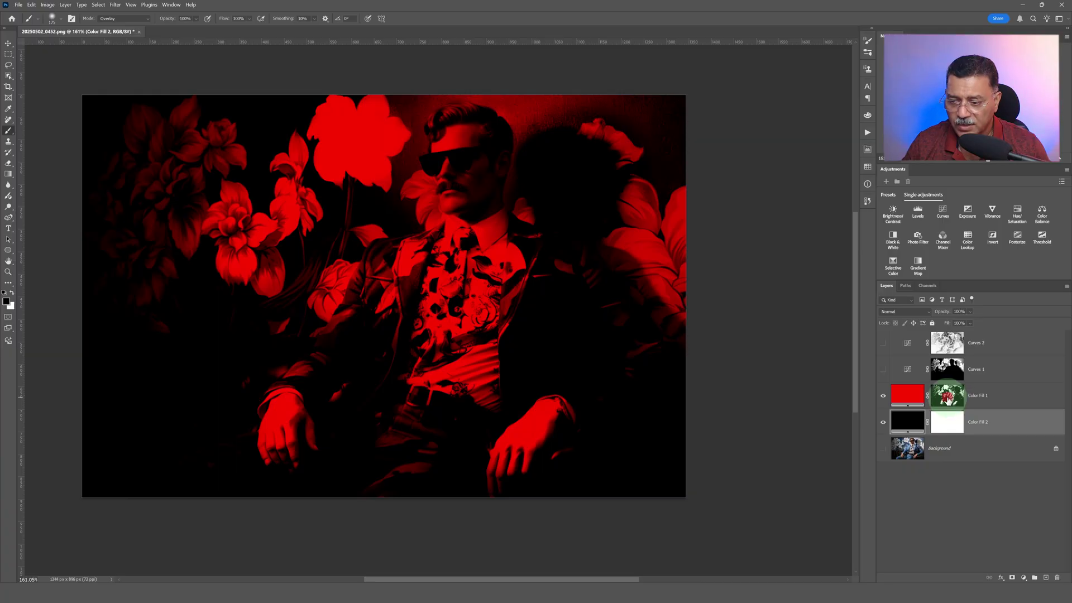
# - View the red fill layer's mask alone and replace its contents with the Clouds render filter
pyautogui.click(948, 400)
pyautogui.keyDown('alt'); pyautogui.click(947, 400); pyautogui.keyUp('alt')
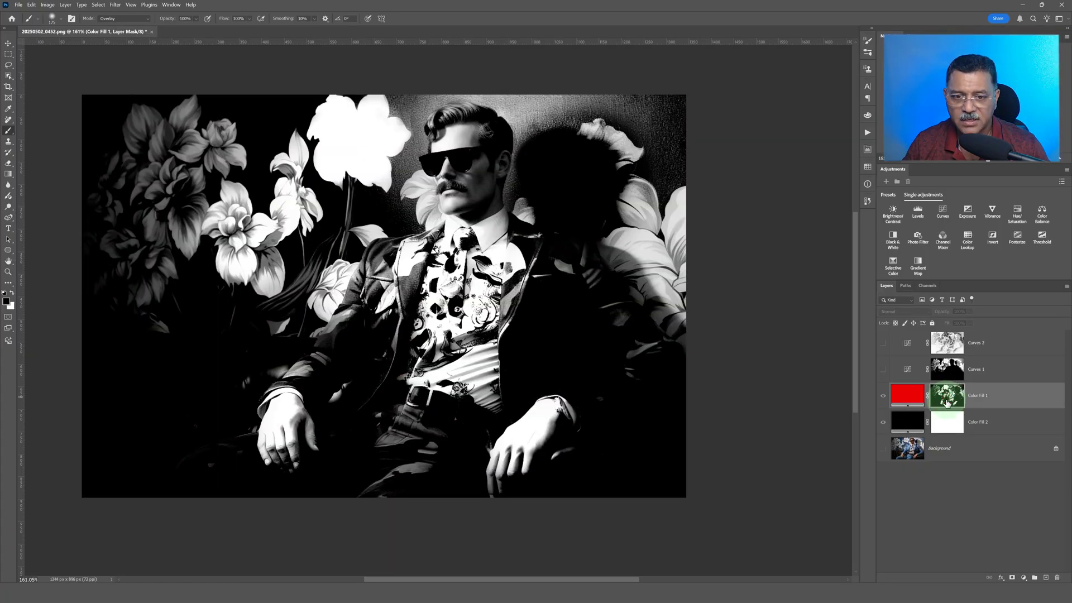
pyautogui.click(115, 5)
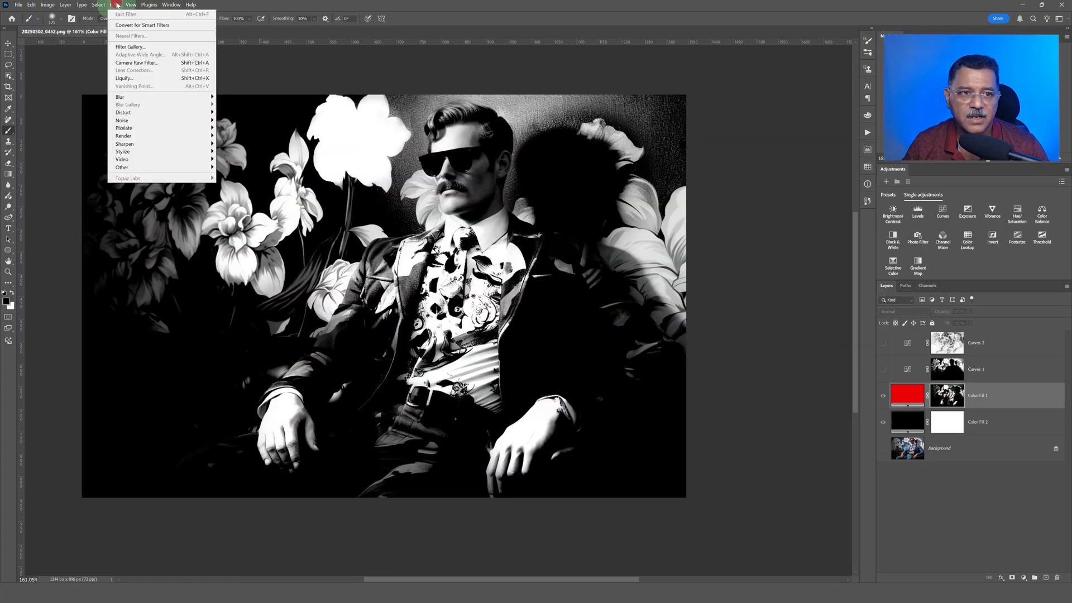
pyautogui.click(149, 135)
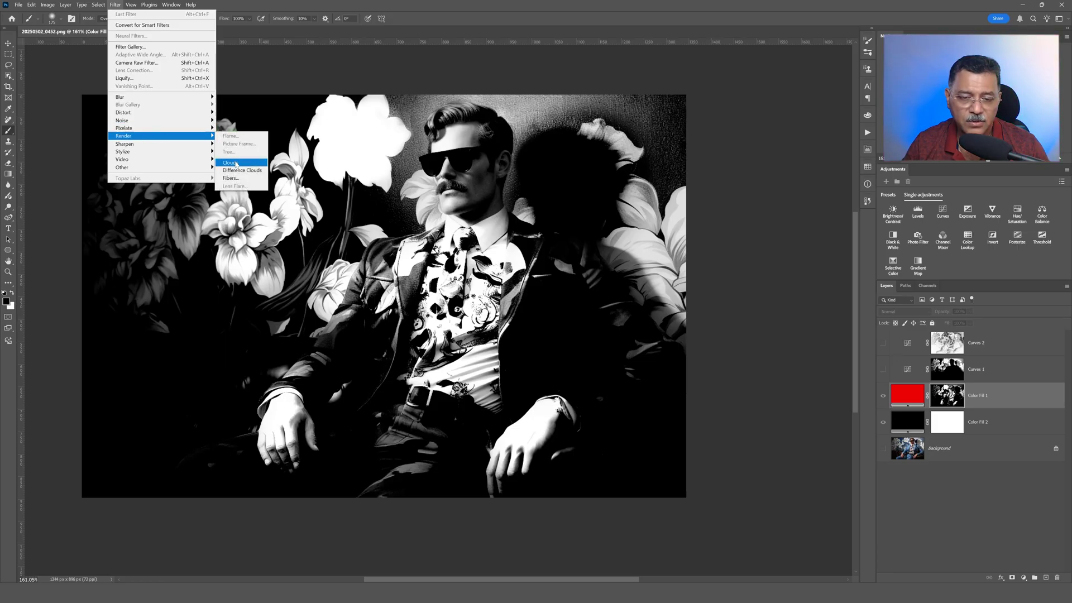
pyautogui.click(236, 163)
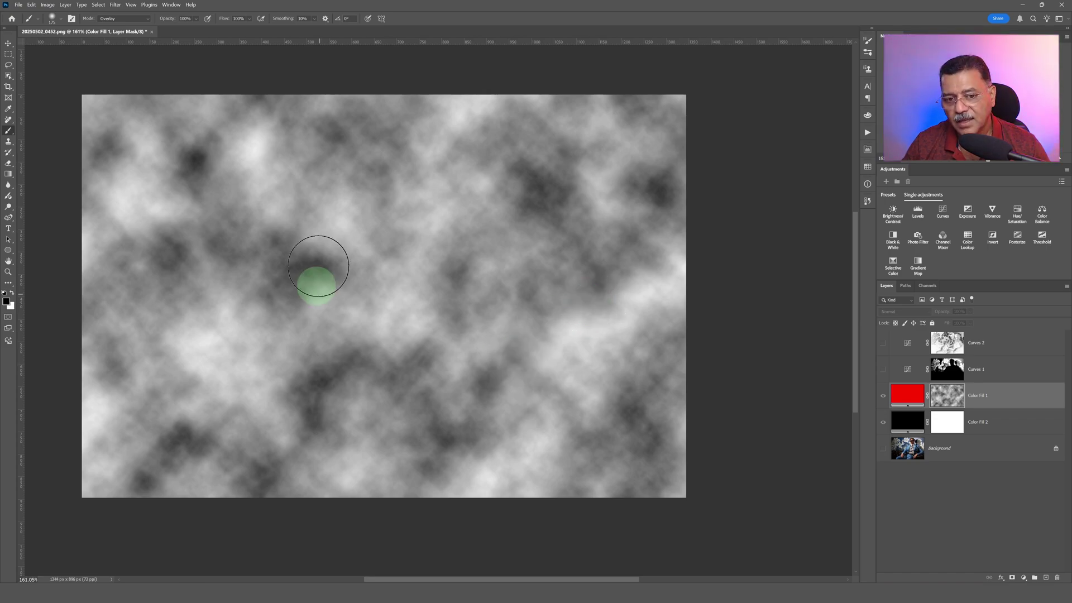
# - Render Clouds again on the red fill layer's mask for a different random pattern
pyautogui.click(98, 4)
pyautogui.moveTo(114, 5)
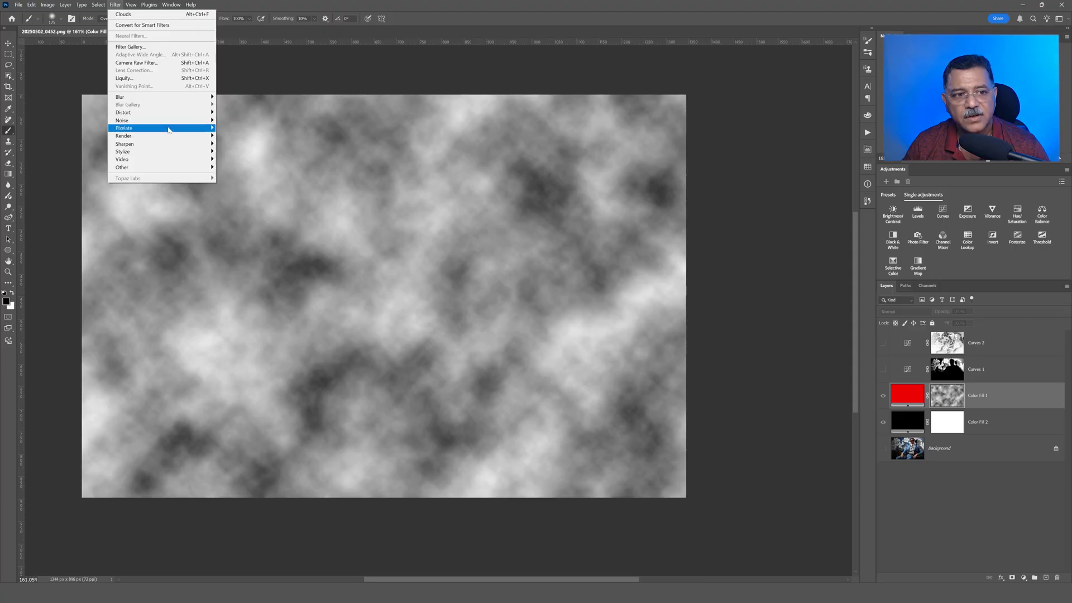
pyautogui.moveTo(172, 134)
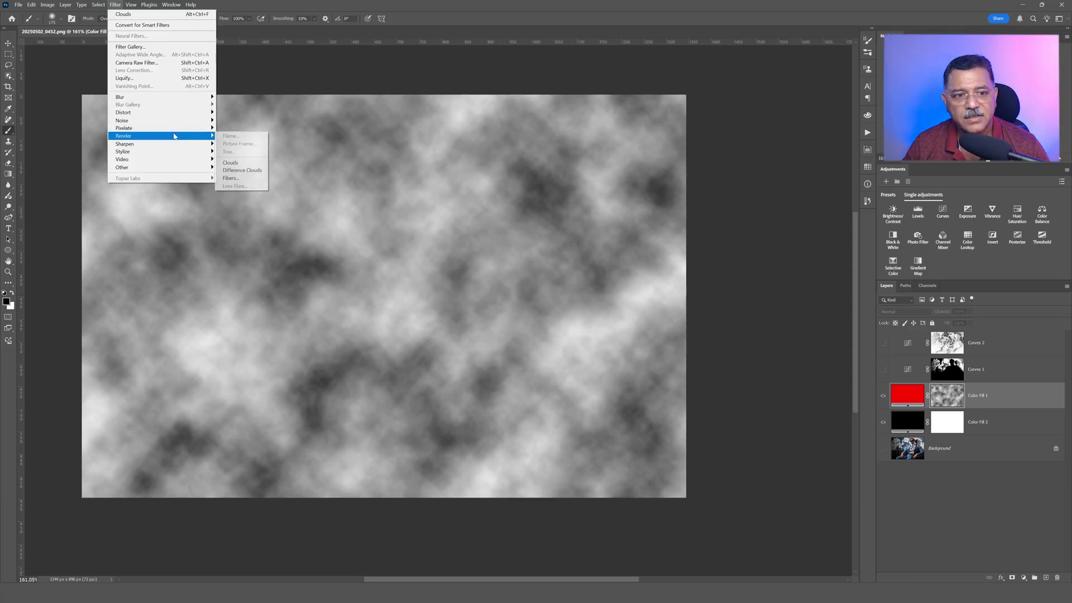
pyautogui.click(247, 166)
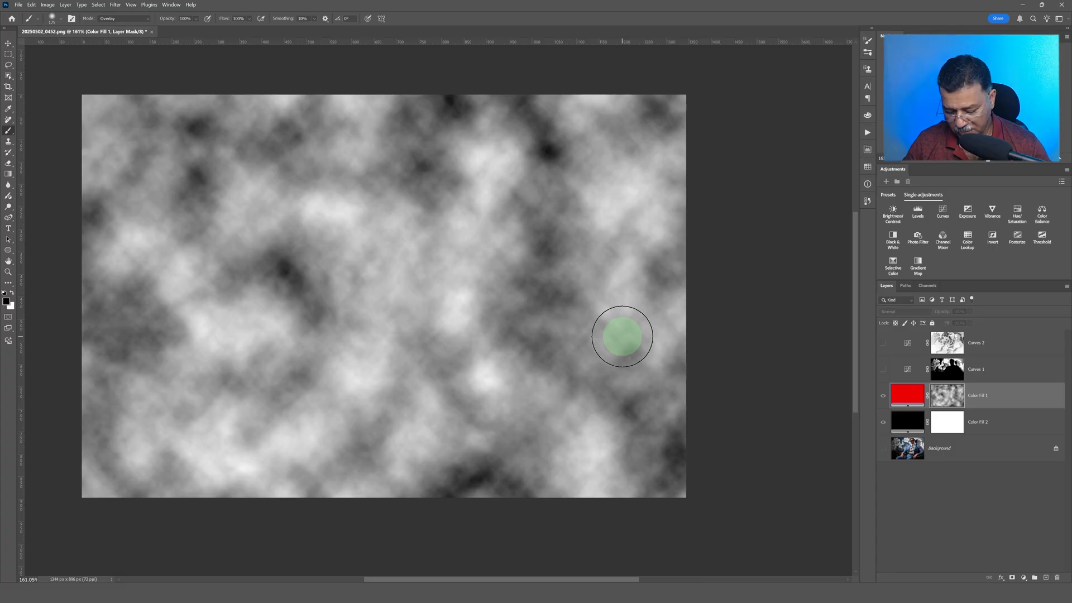
# - Raise the Clouds mask's contrast with Levels, using input black 71 and white 225, and return to the normal image view
pyautogui.hotkey('ctrl', 'l')
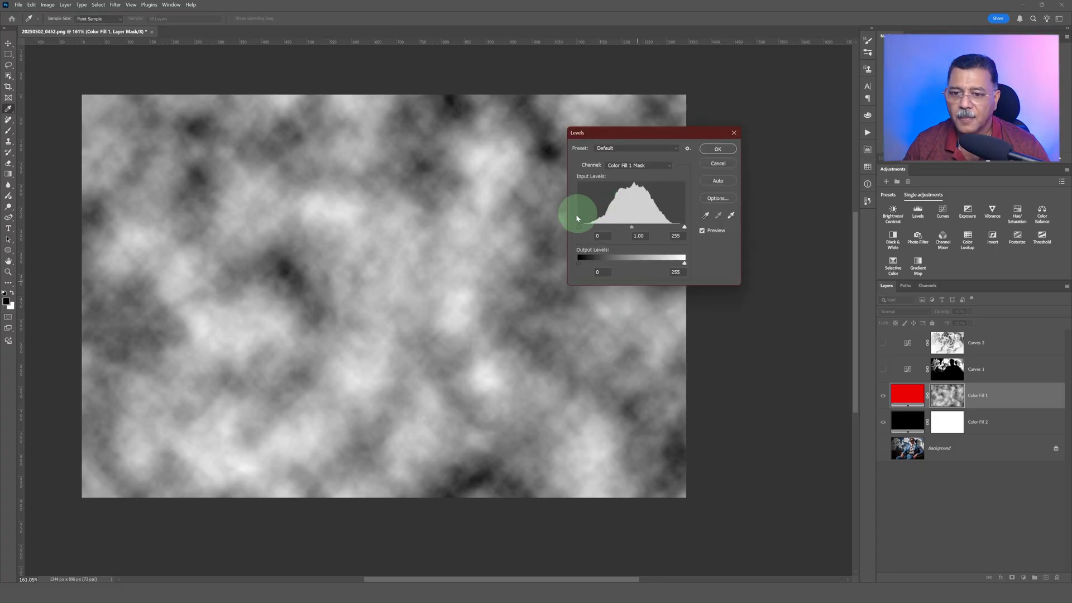
pyautogui.moveTo(577, 226); pyautogui.dragTo(607, 223)
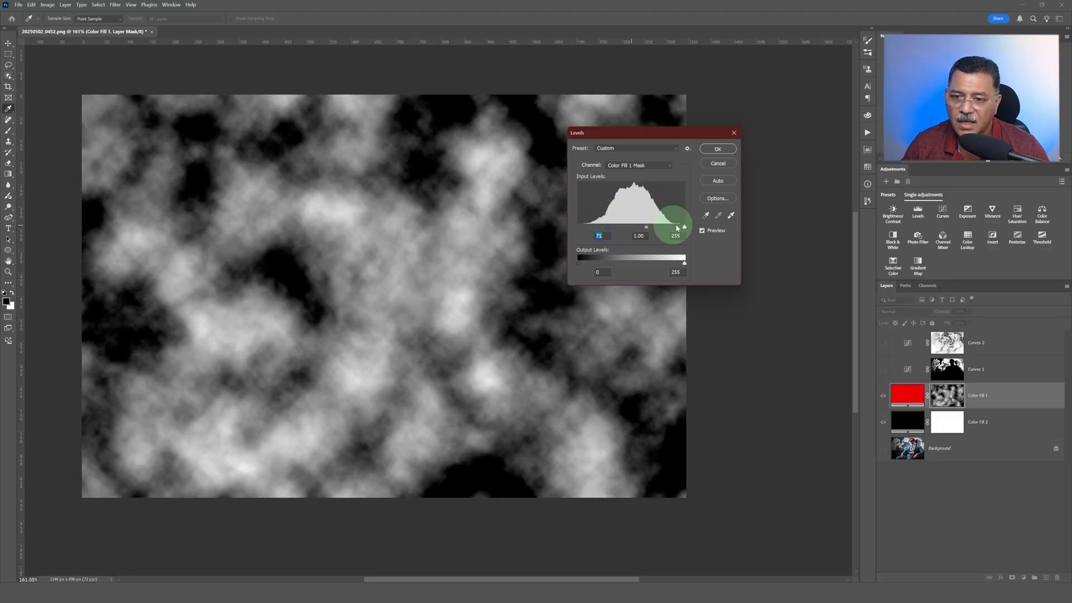
pyautogui.moveTo(684, 228); pyautogui.dragTo(637, 227)
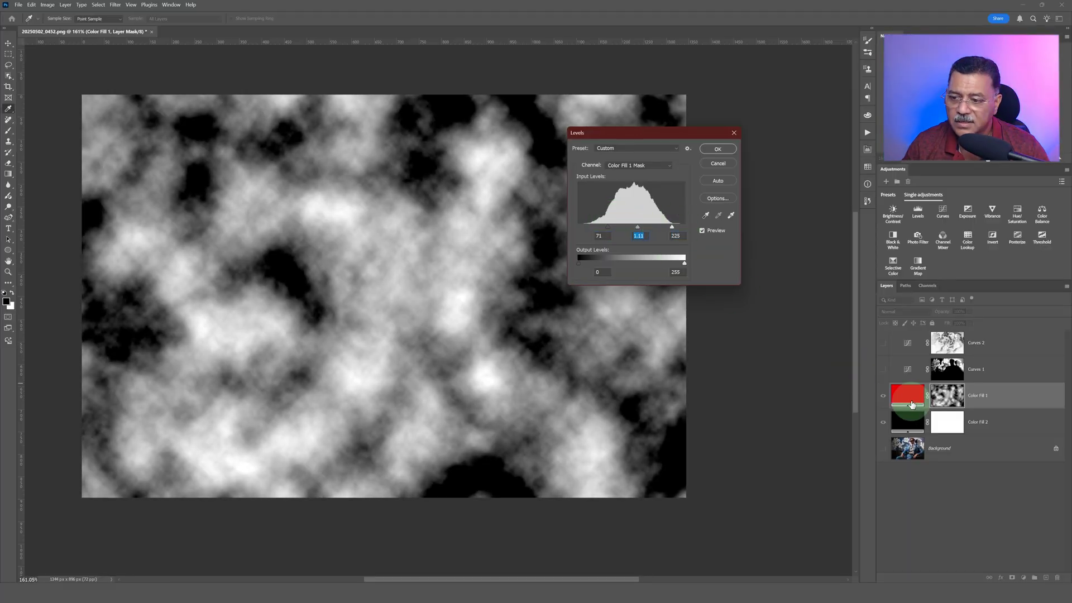
pyautogui.click(720, 149)
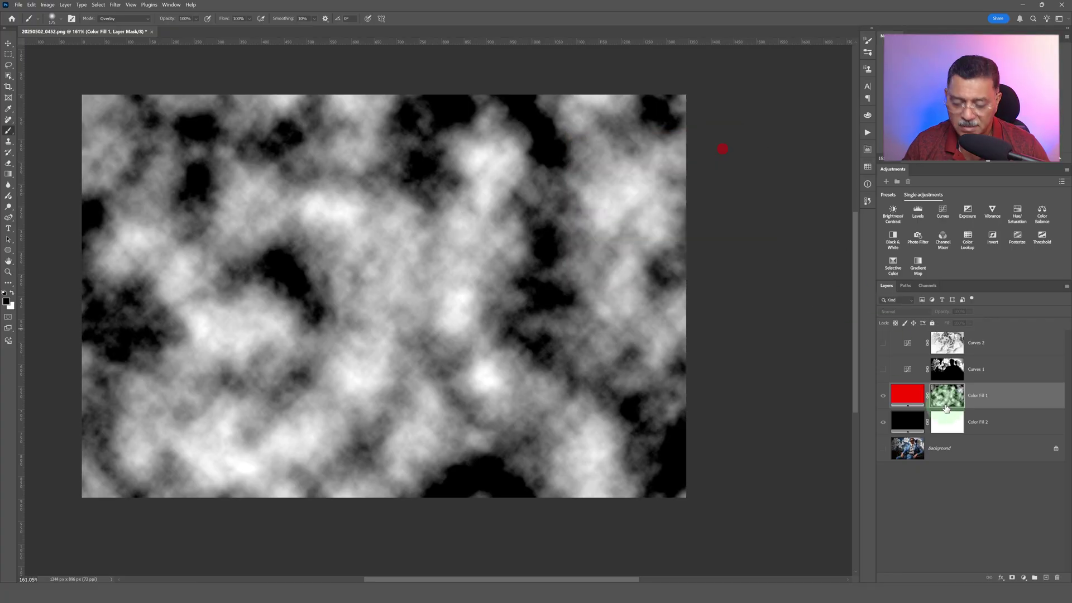
pyautogui.keyDown('alt'); pyautogui.click(949, 394); pyautogui.keyUp('alt')
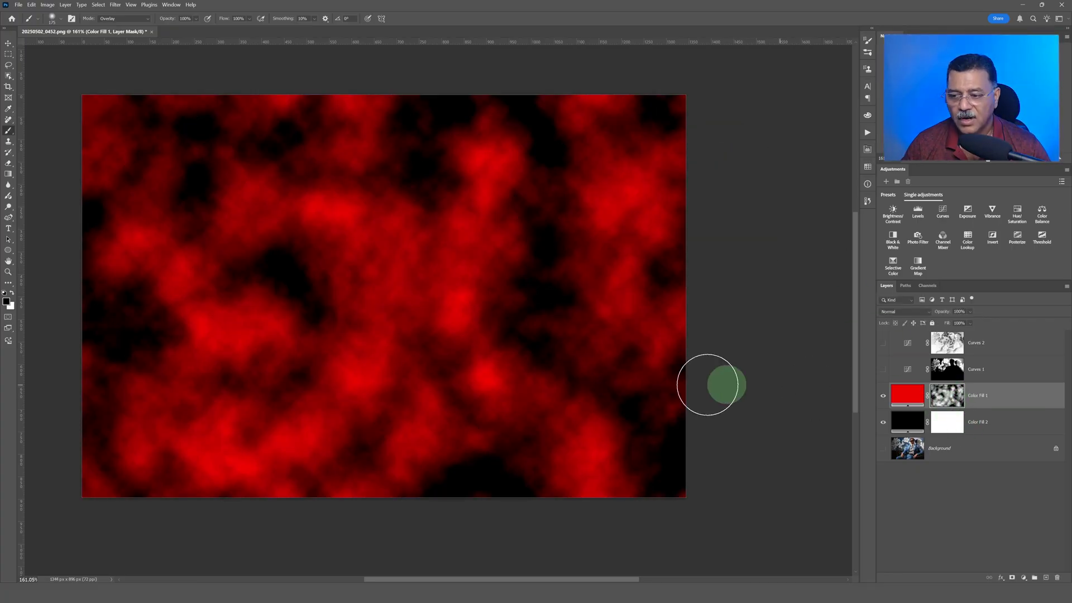
# - Change the colour of the black fill layer beneath the cloud-masked red fill to near-white
pyautogui.moveTo(907, 420); pyautogui.dragTo(910, 420)
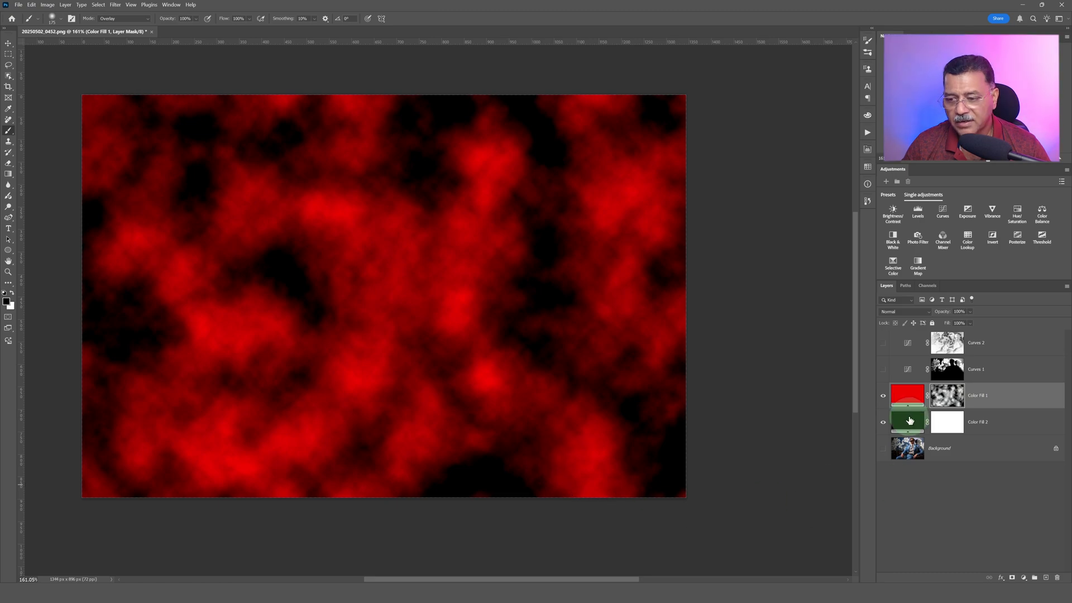
pyautogui.doubleClick(909, 425)
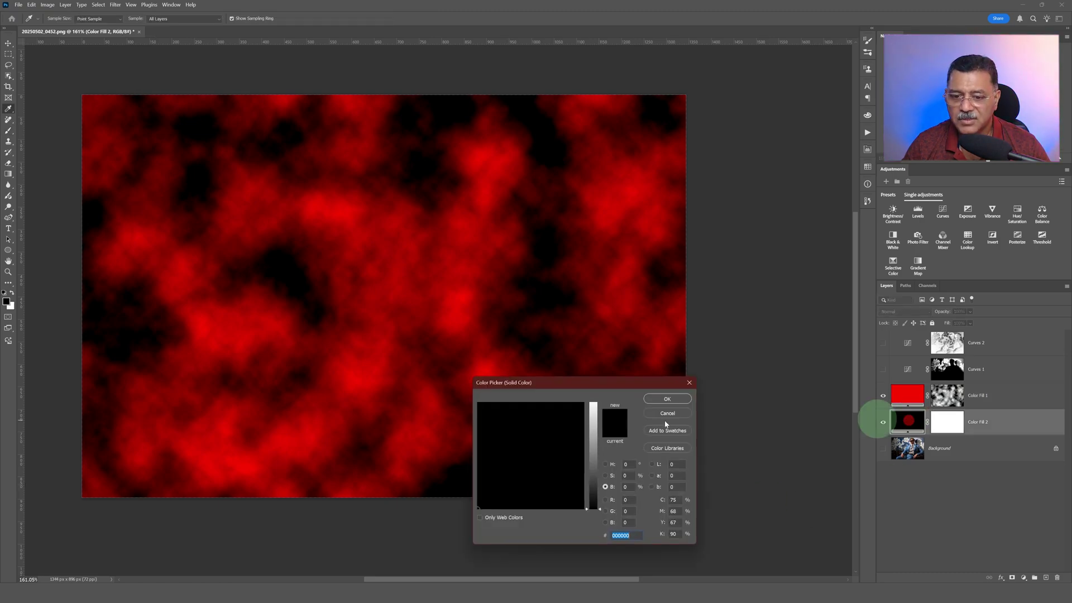
pyautogui.moveTo(599, 432); pyautogui.dragTo(598, 403)
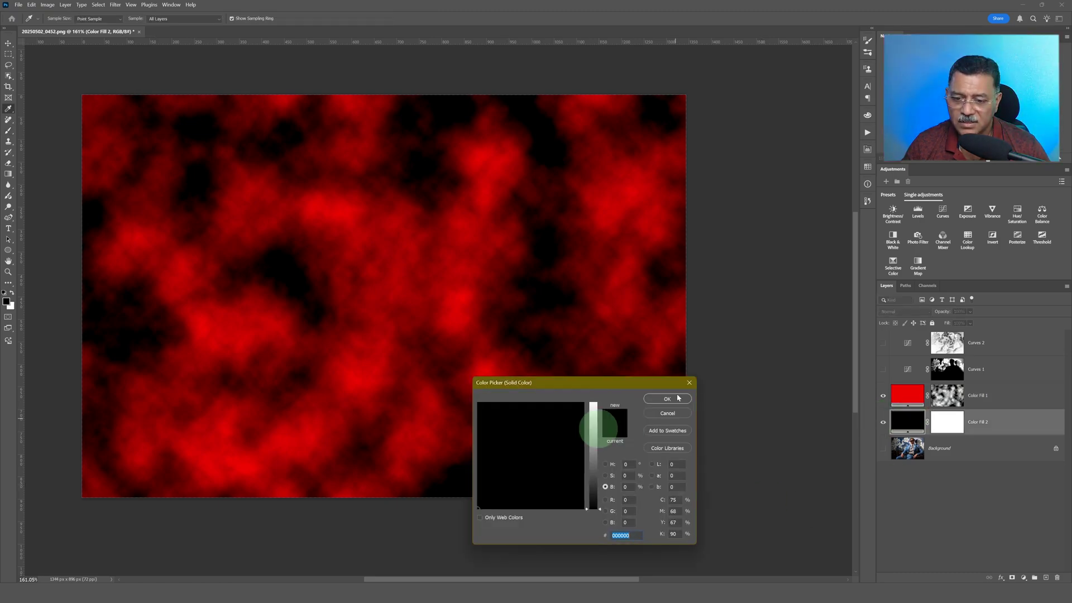
pyautogui.click(667, 399)
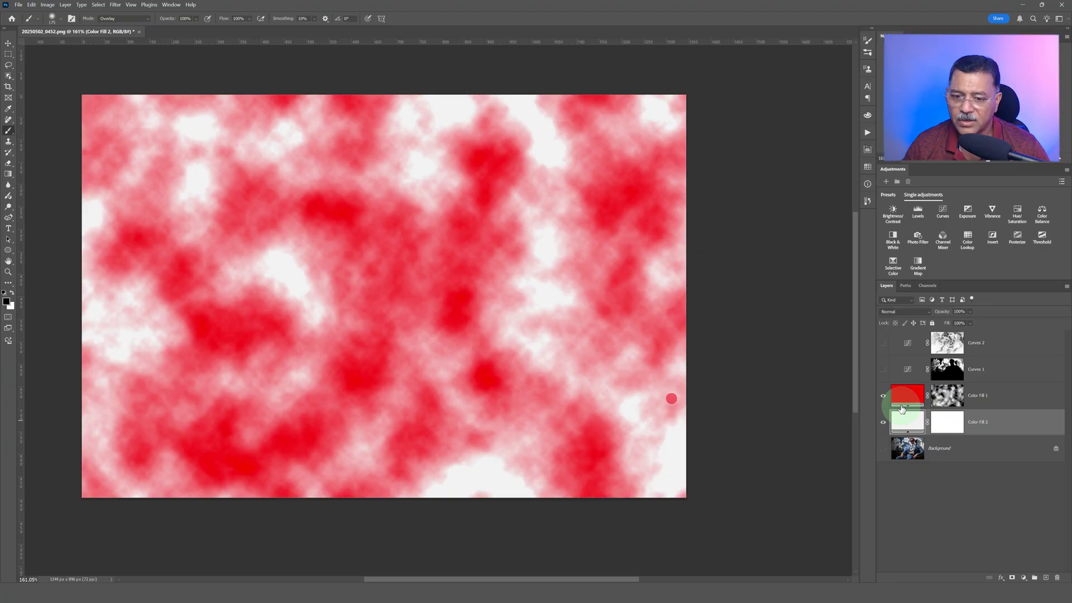
# - Change the cloud-masked red fill layer's colour to bright magenta
pyautogui.doubleClick(903, 406)
pyautogui.click(565, 405)
pyautogui.click(674, 401)
pyautogui.press('b')
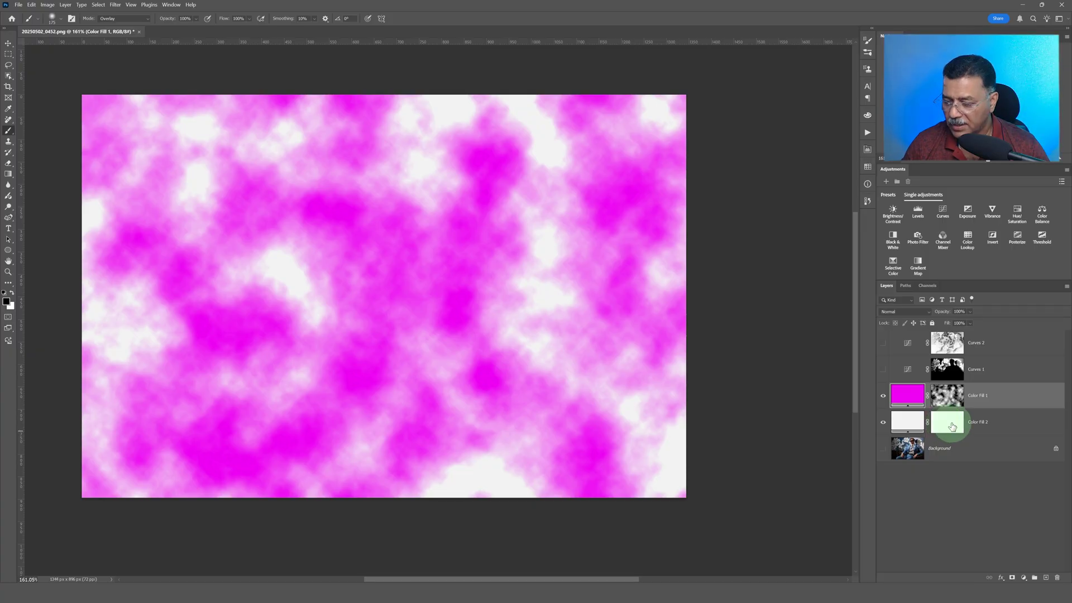
# - Delete all four fill and Curves layers above the Background layer
pyautogui.click(915, 421)
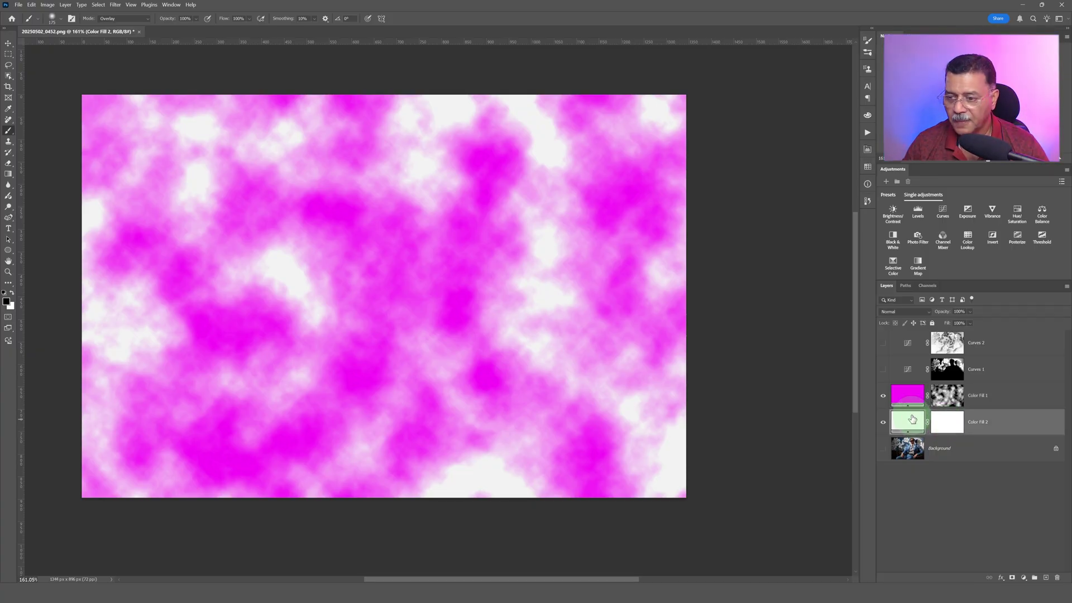
pyautogui.click(942, 350)
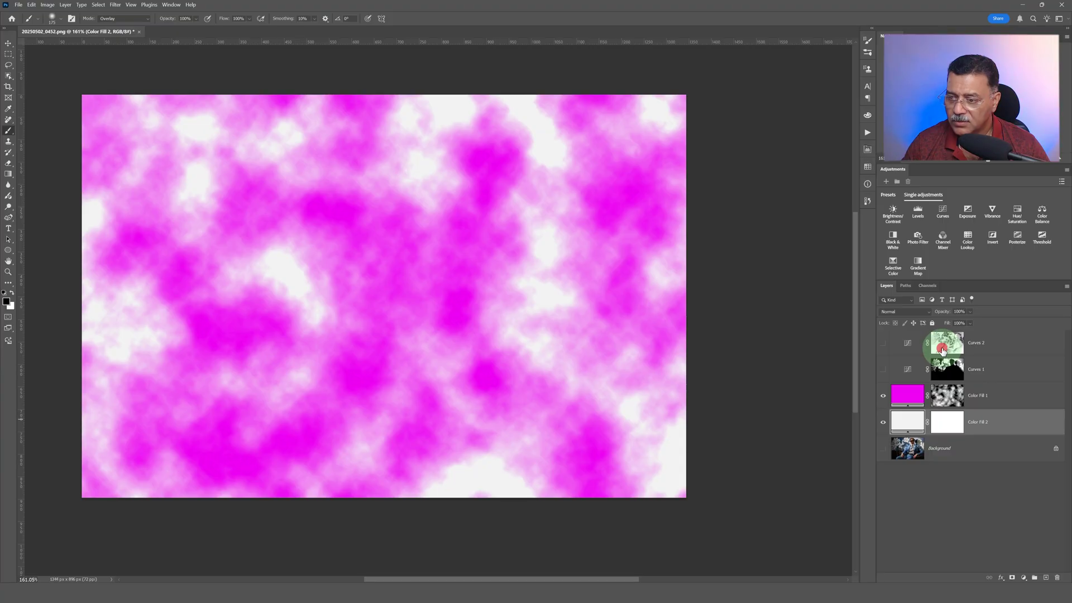
pyautogui.keyDown('shift'); pyautogui.click(942, 350); pyautogui.keyUp('shift')
pyautogui.keyDown('shift'); pyautogui.click(1005, 348); pyautogui.keyUp('shift')
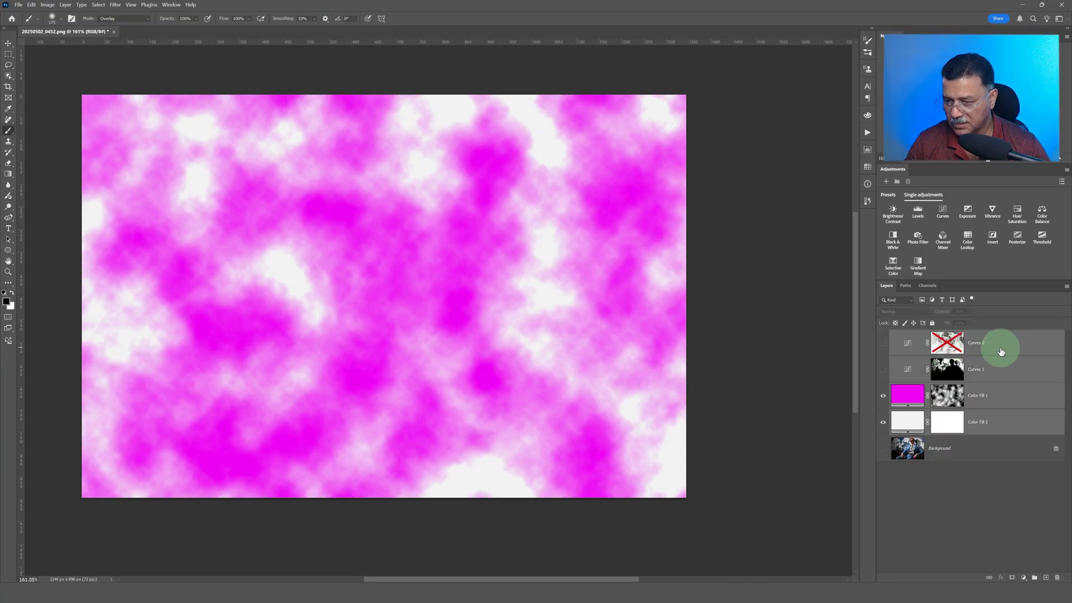
pyautogui.press('Delete')
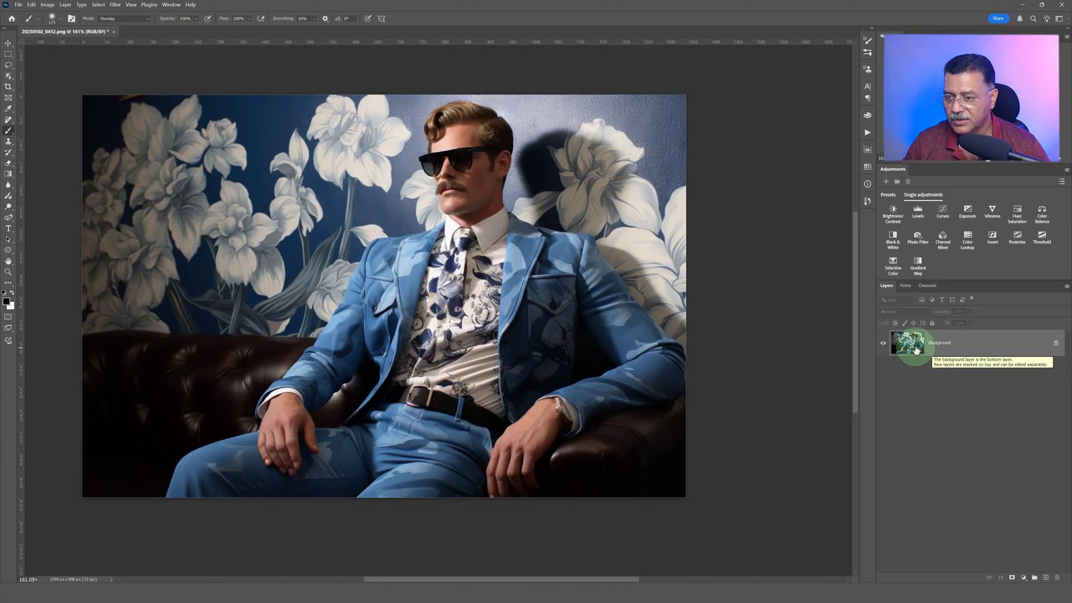
# - Add a white Solid Color fill layer above the Background layer
pyautogui.click(1024, 578)
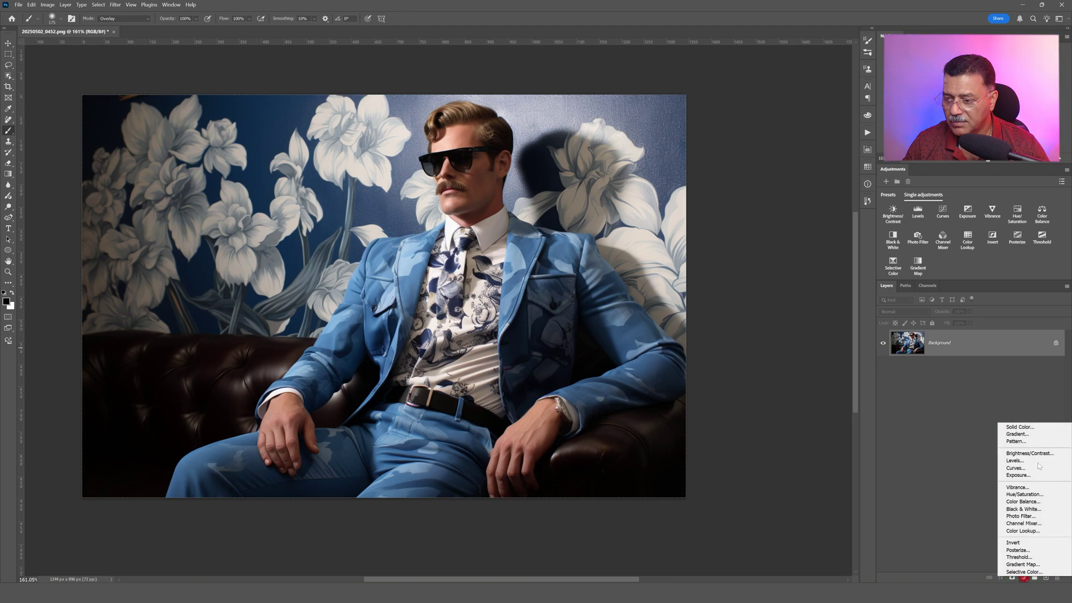
pyautogui.click(1020, 426)
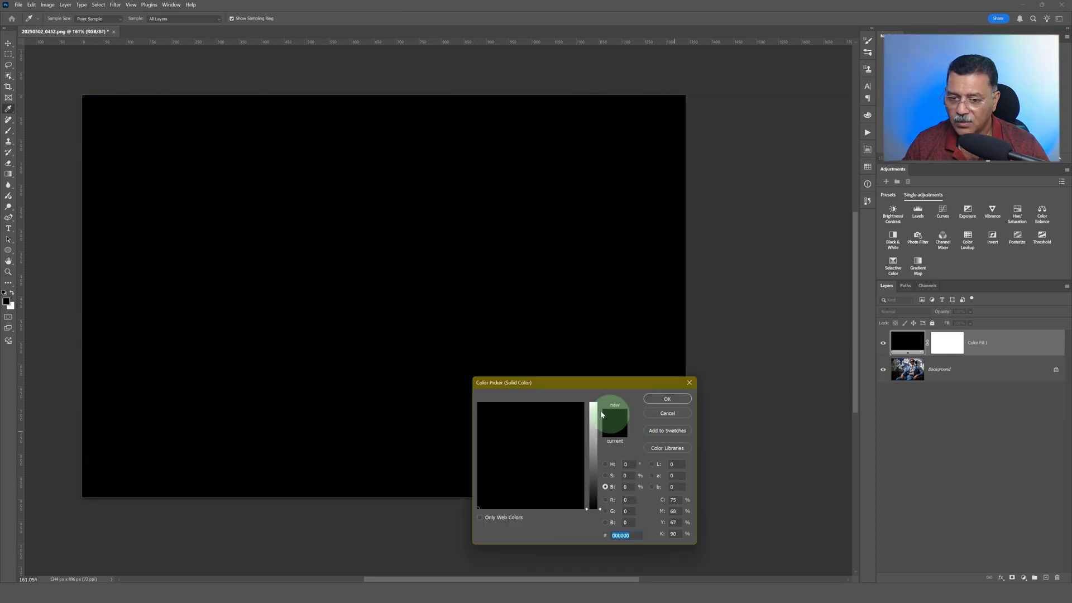
pyautogui.click(595, 403)
pyautogui.click(667, 399)
pyautogui.press('b')
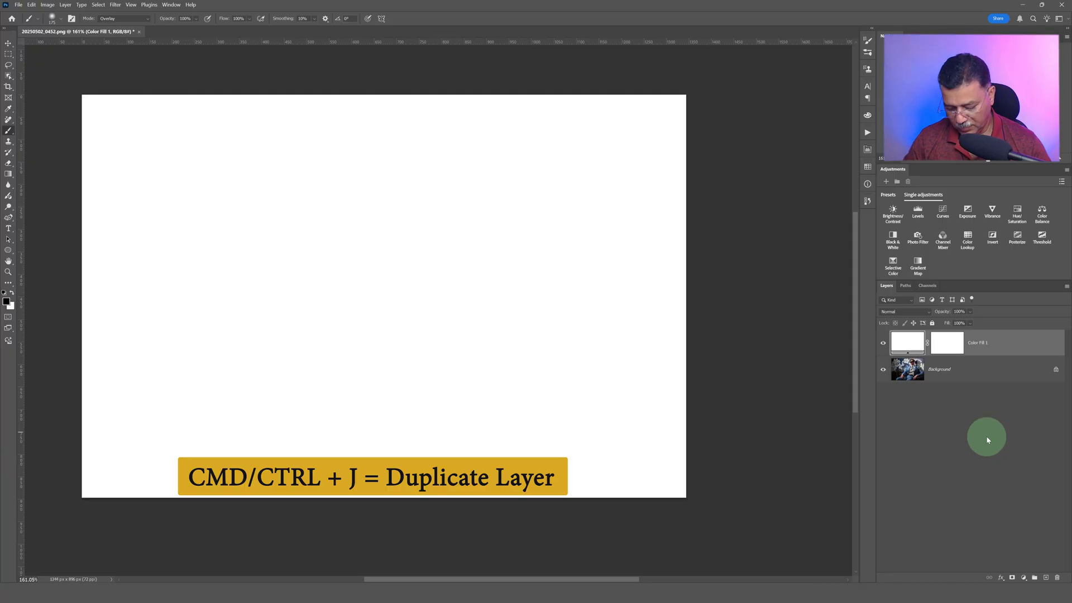
# - Duplicate the white fill layer three times
pyautogui.hotkey('ctrl', 'j')
pyautogui.hotkey('ctrl', 'j')
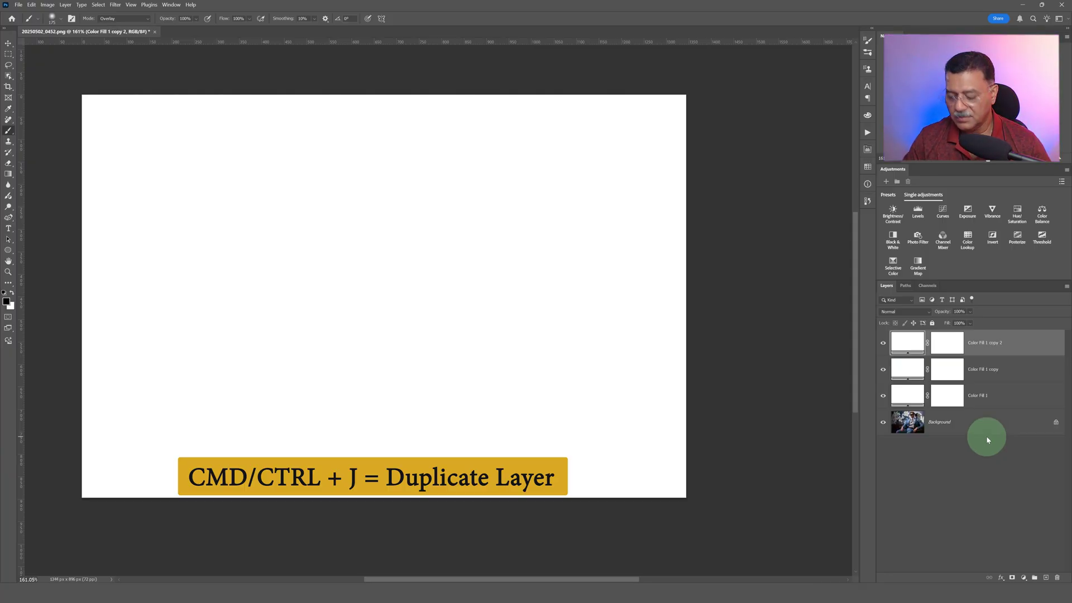
pyautogui.hotkey('ctrl', 'j')
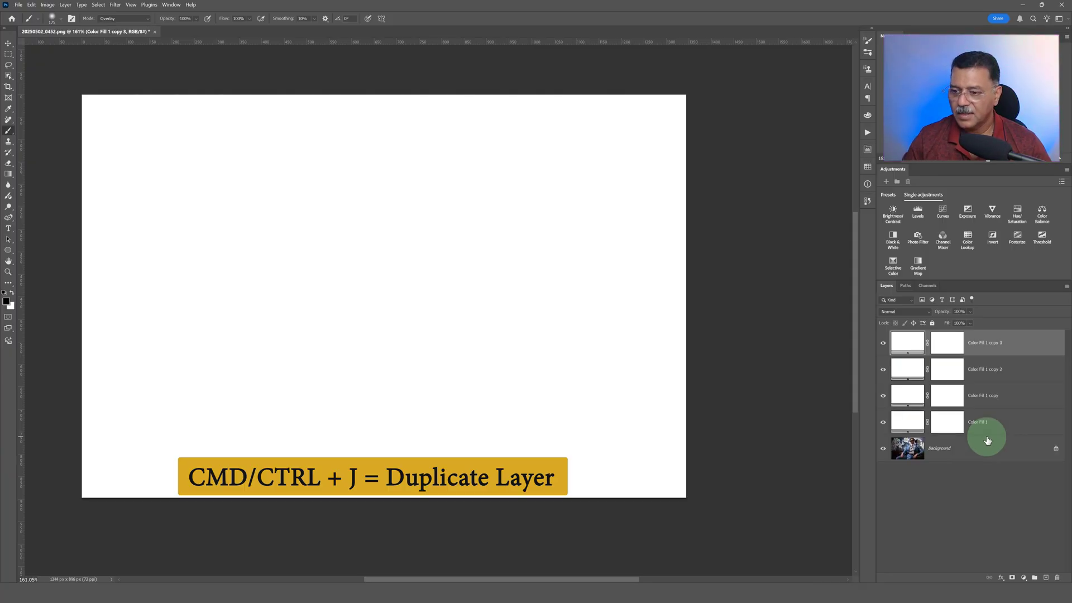
# - Invert the masks of all four white fill layers to black so the fills are hidden
pyautogui.click(951, 422)
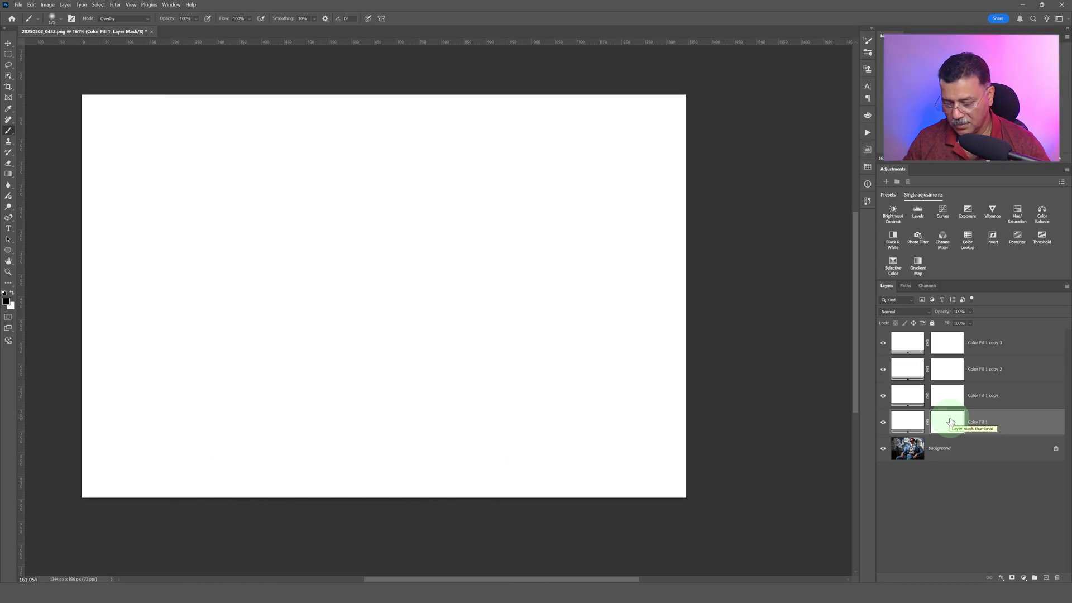
pyautogui.hotkey('ctrl', 'i')
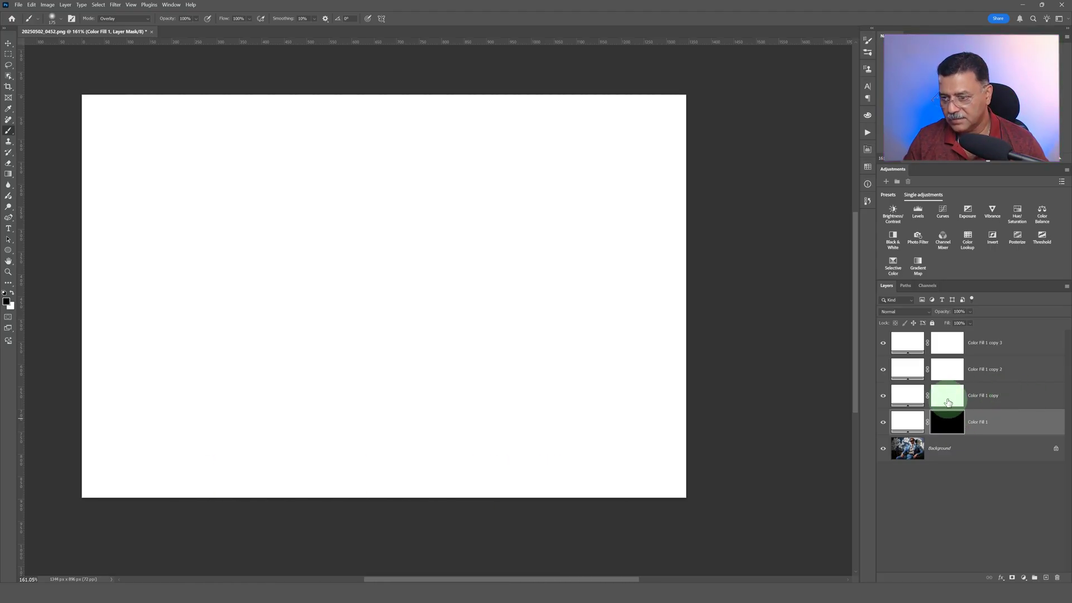
pyautogui.click(948, 398)
pyautogui.hotkey('ctrl', 'i')
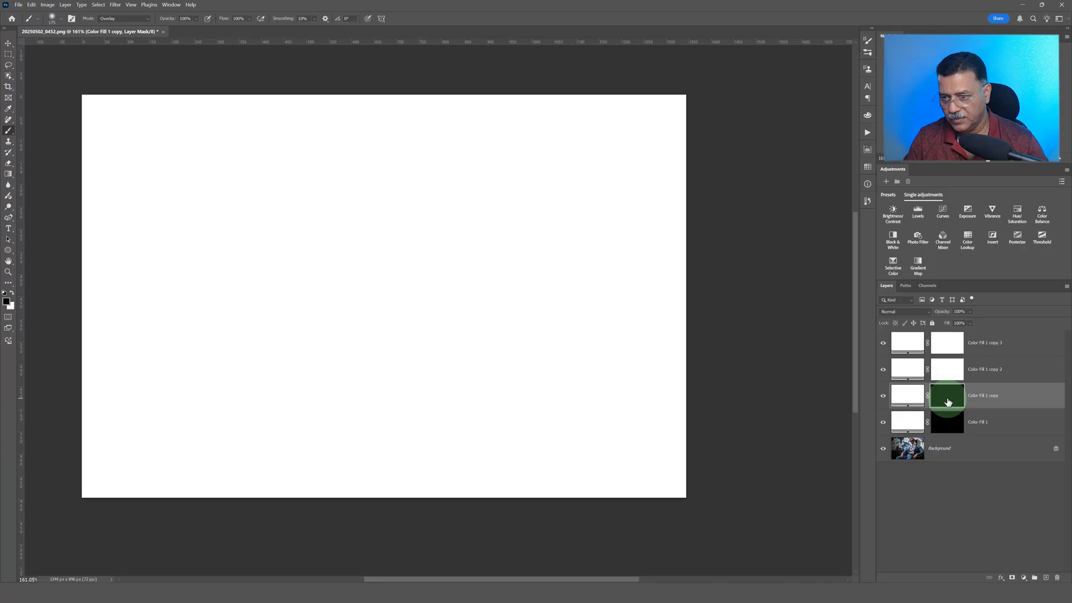
pyautogui.click(957, 368)
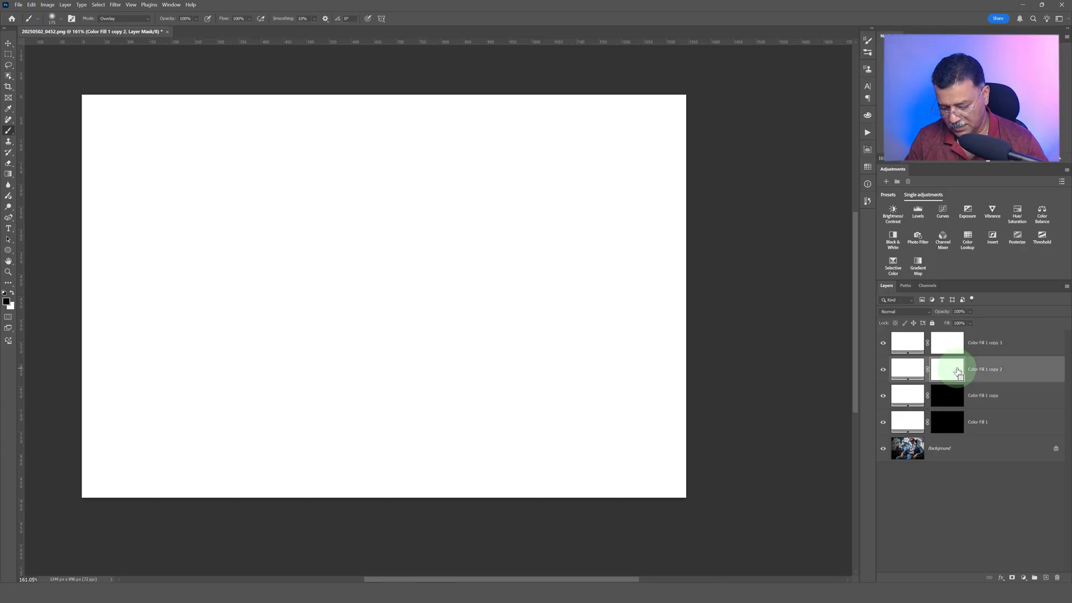
pyautogui.click(952, 347)
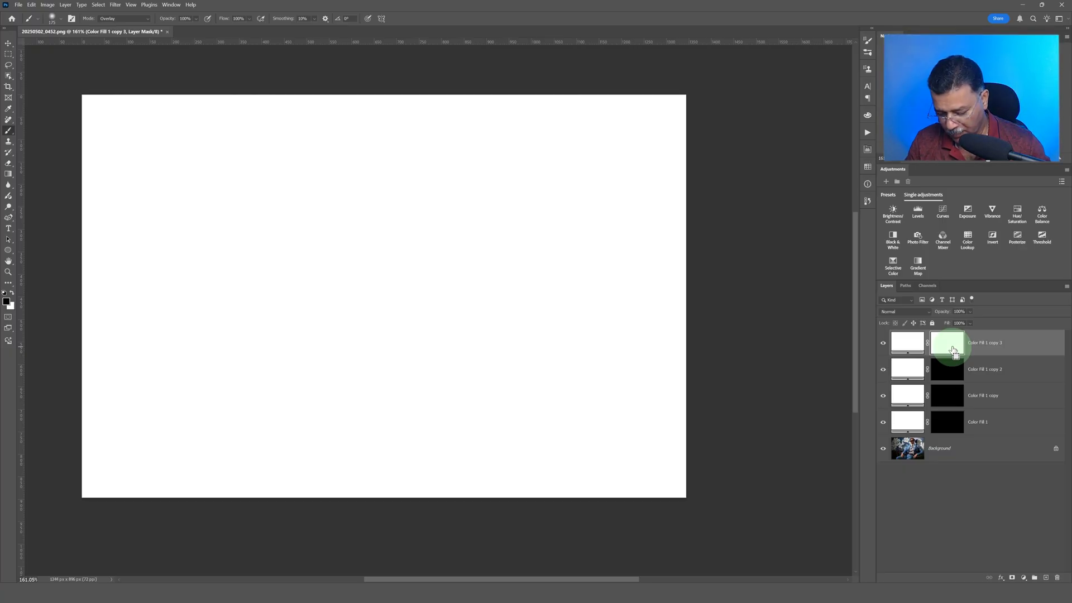
pyautogui.hotkey('ctrl', 'i')
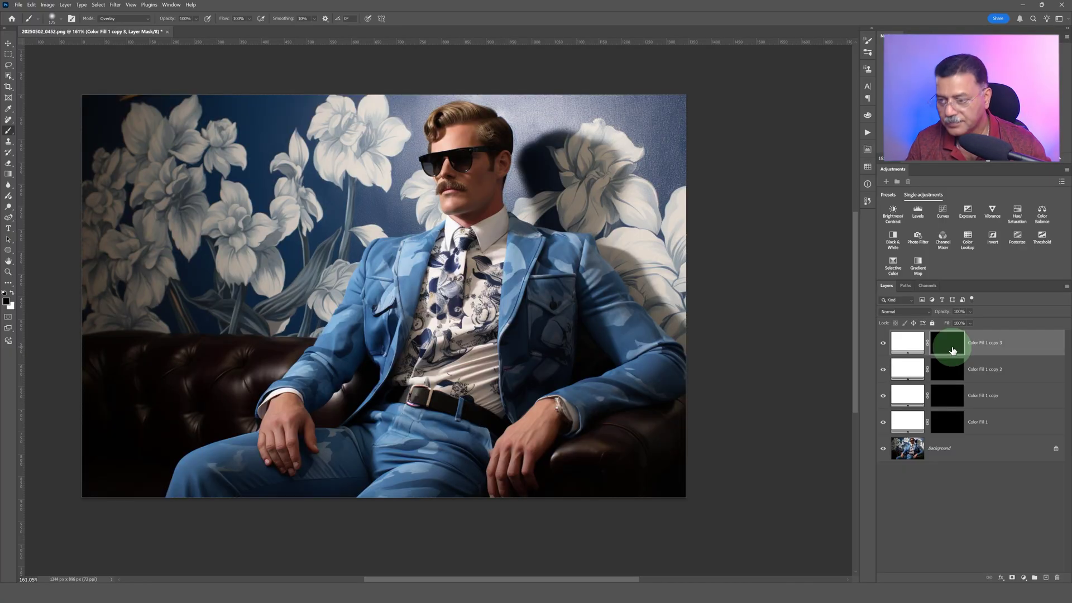
# - Recolour the three upper fill layers from lowest to topmost: red, violet 8106ff and yellow-green
pyautogui.doubleClick(916, 395)
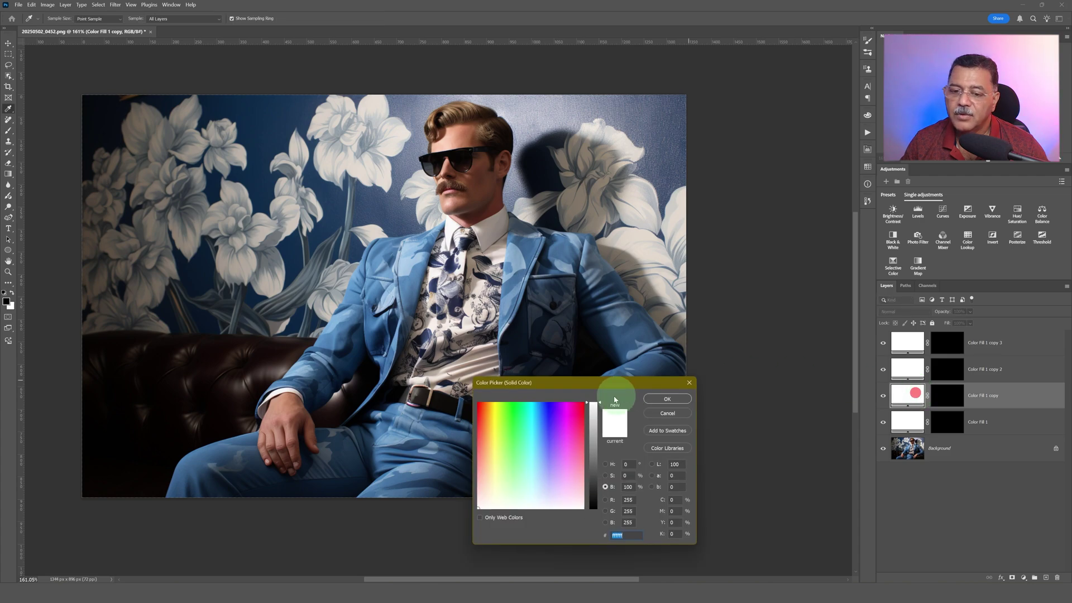
pyautogui.click(489, 406)
pyautogui.click(659, 398)
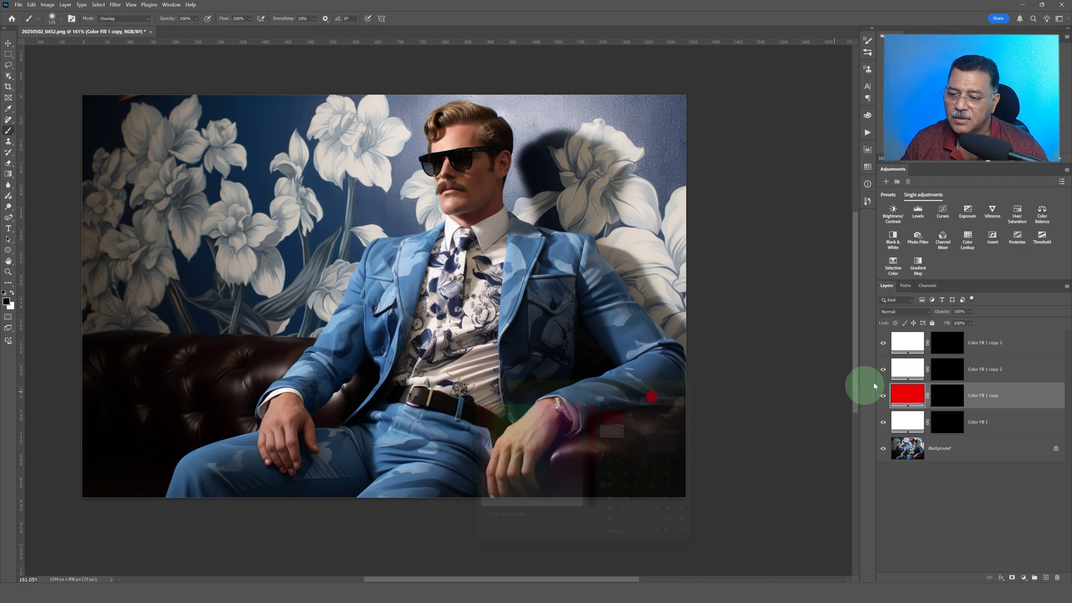
pyautogui.click(900, 370)
pyautogui.doubleClick(900, 370)
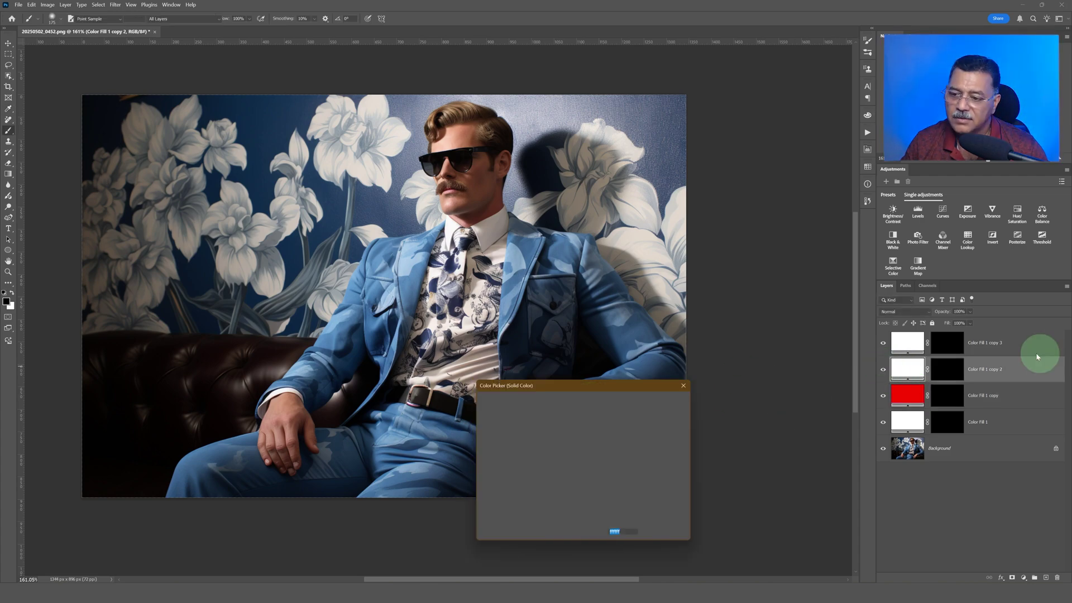
pyautogui.click(557, 404)
pyautogui.click(668, 400)
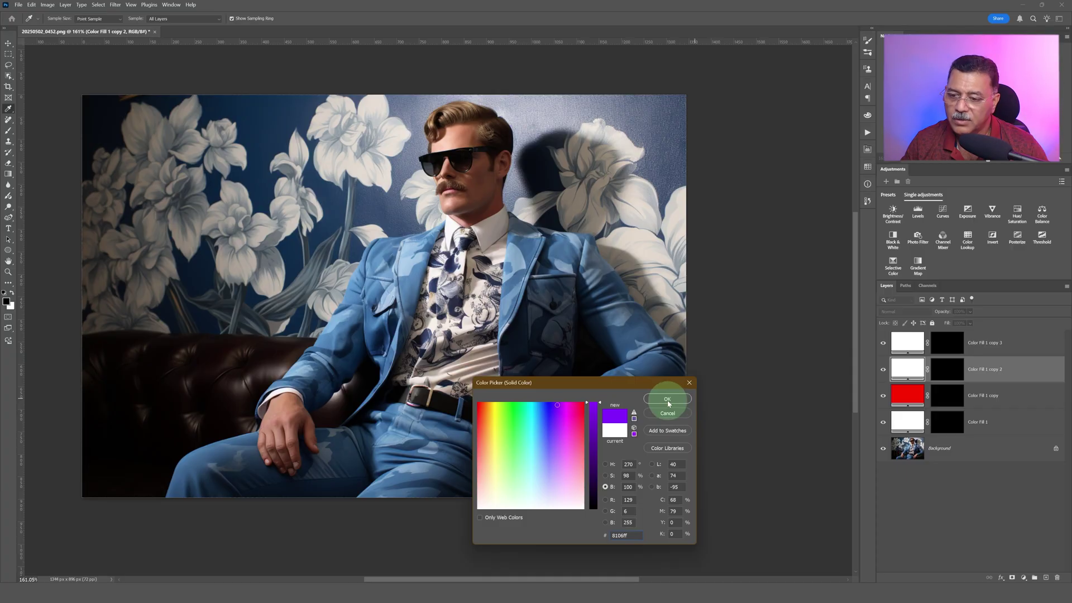
pyautogui.doubleClick(907, 342)
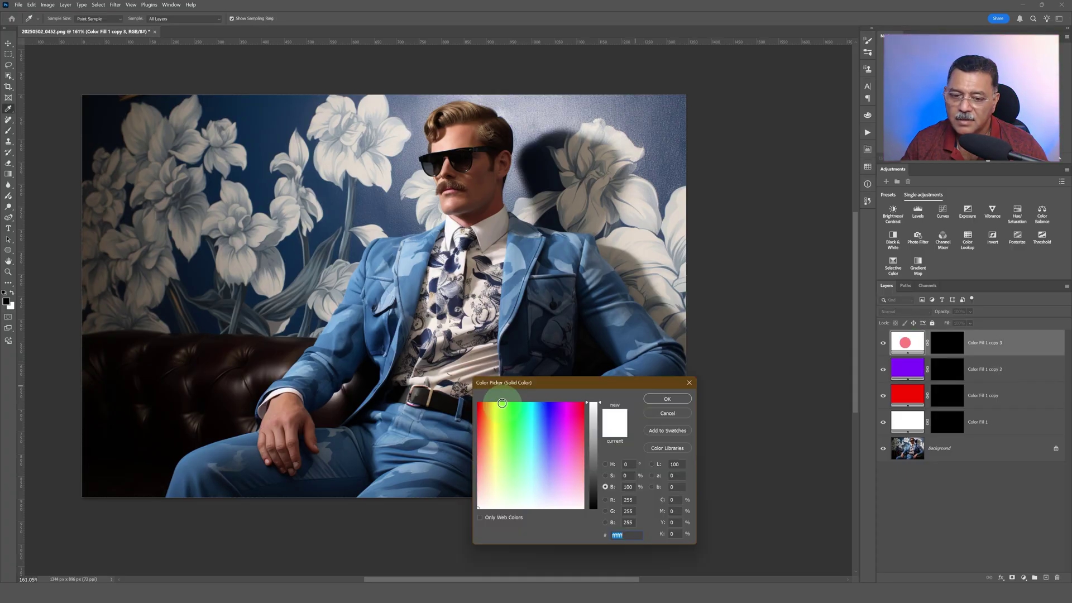
pyautogui.click(502, 403)
pyautogui.click(667, 398)
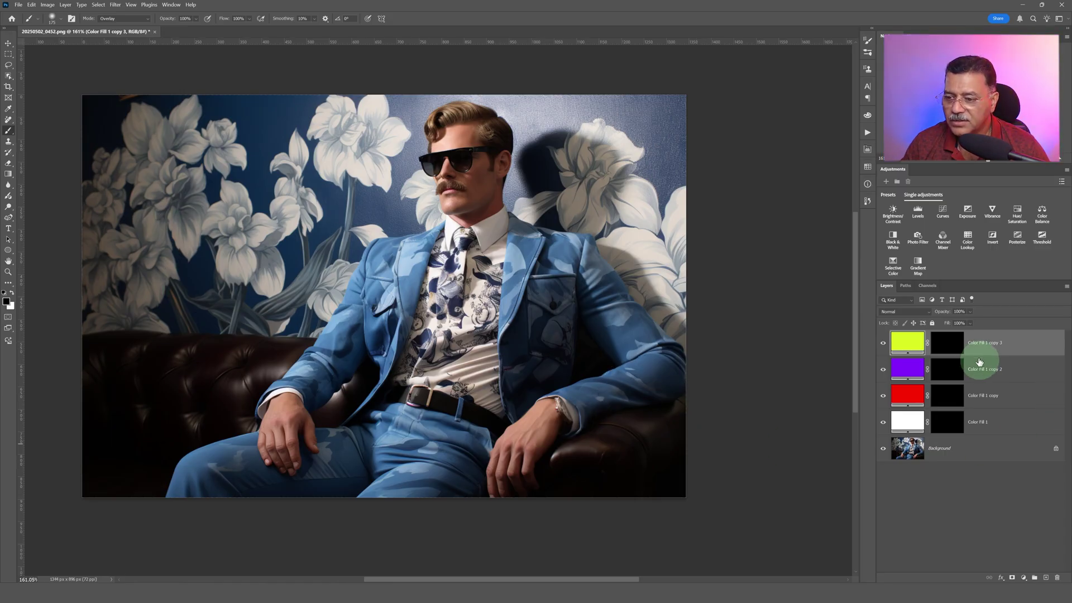
# - Reveal the yellow-green fill by filling a large elliptical selection over the upper-left flowers with white on its mask
pyautogui.click(909, 347)
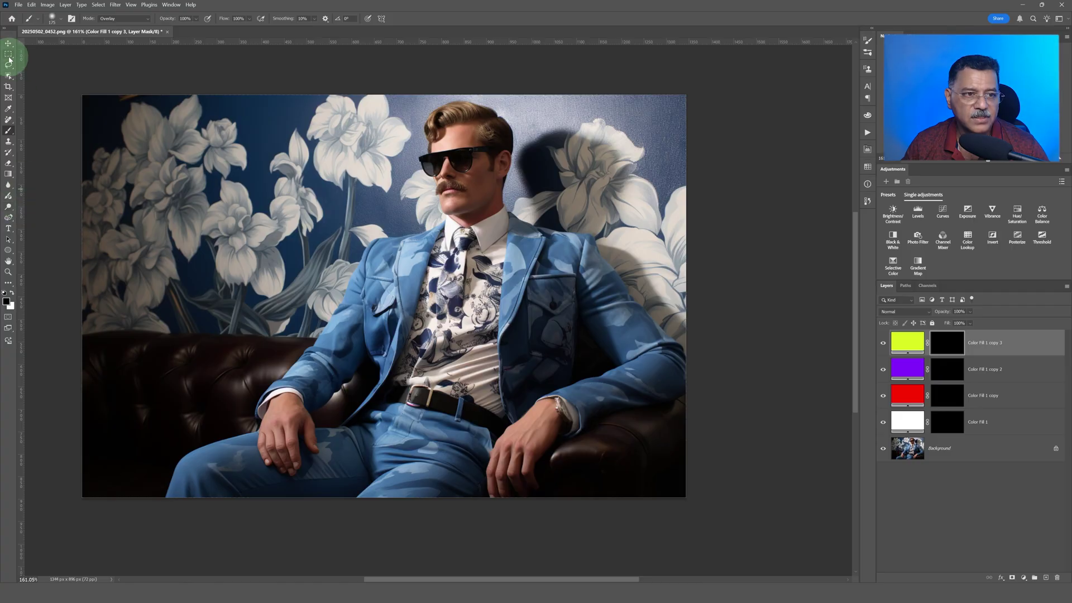
pyautogui.moveTo(9, 54); pyautogui.dragTo(45, 62)
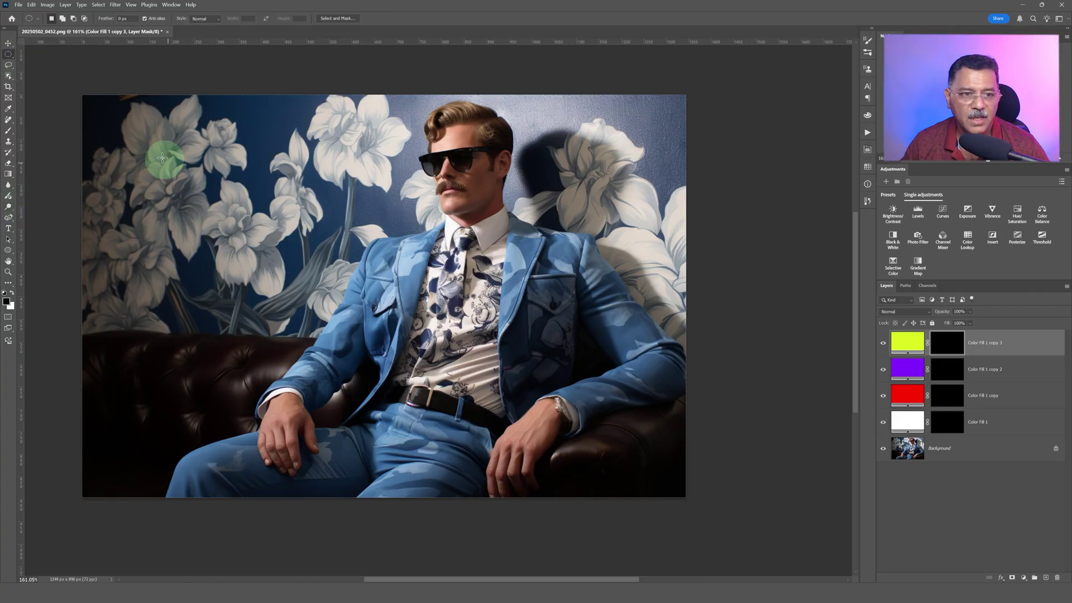
pyautogui.moveTo(142, 149); pyautogui.dragTo(291, 238)
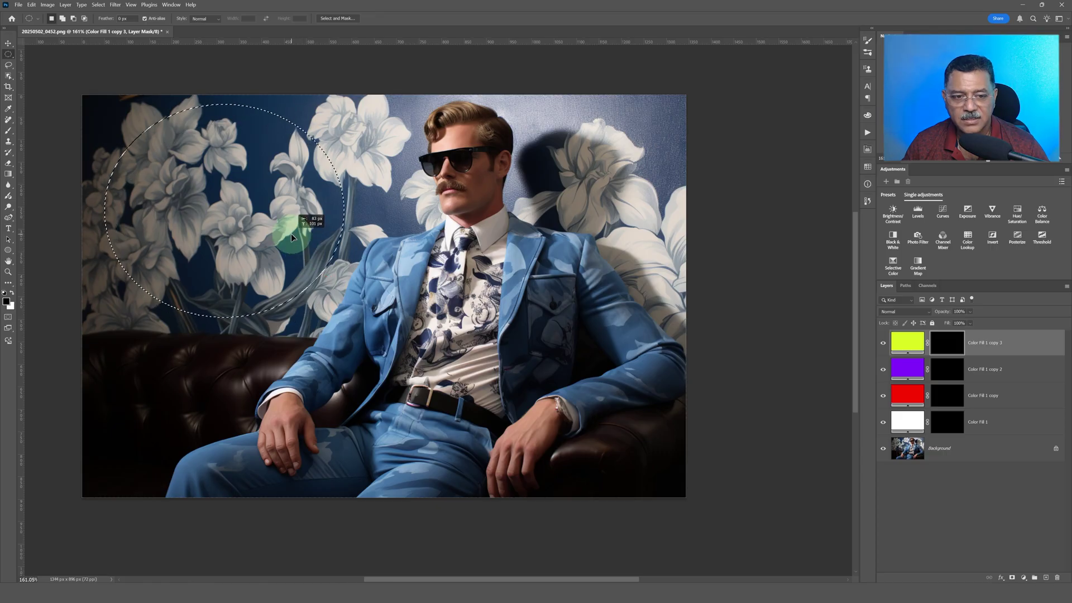
pyautogui.click(956, 350)
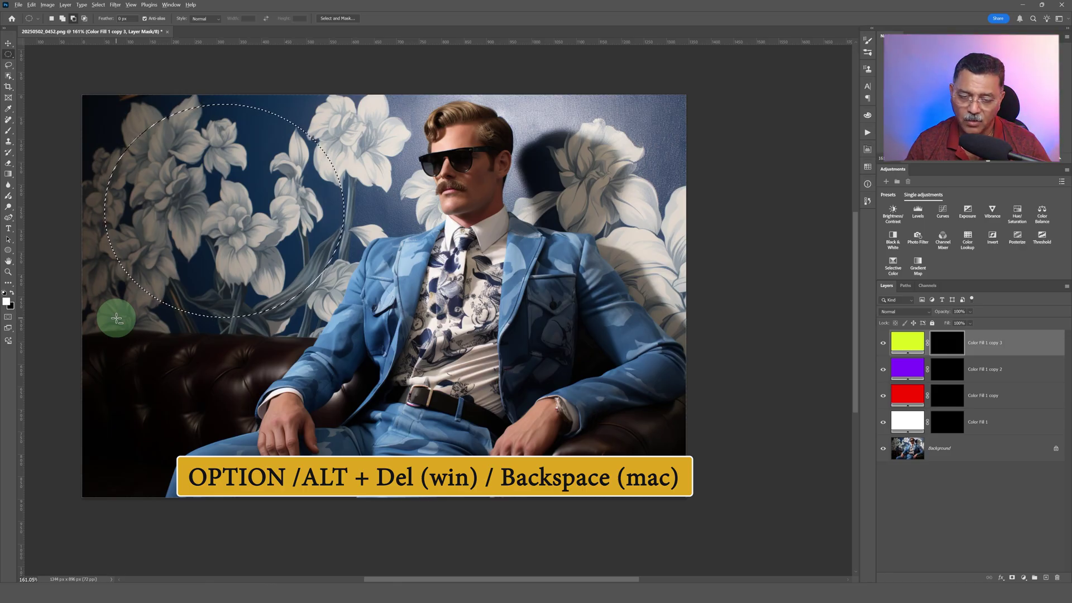
pyautogui.hotkey('alt', 'Delete')
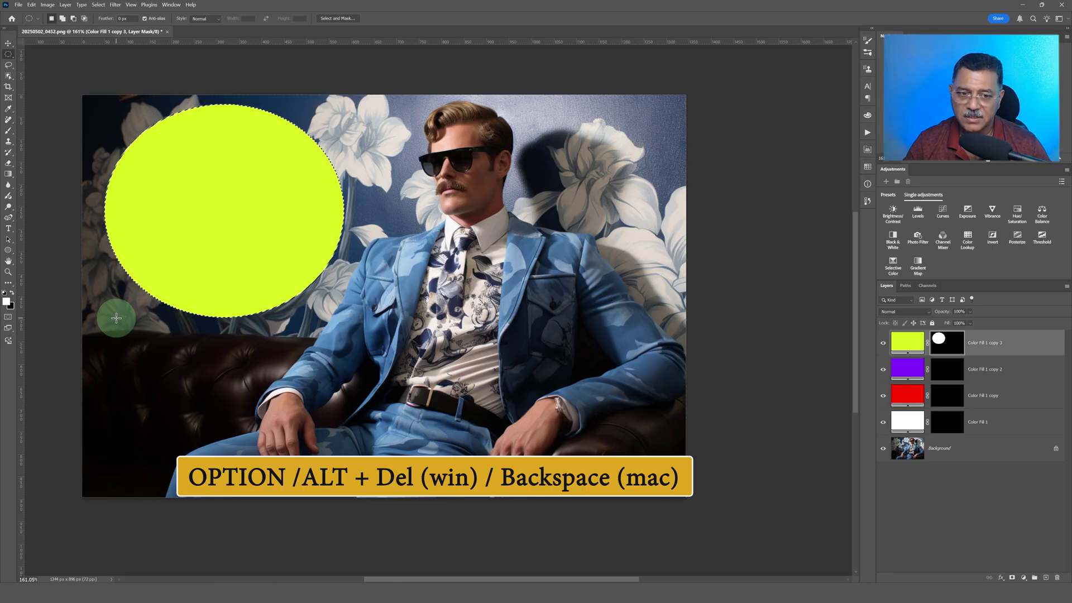
# - Lasso an irregular shape from the man's face to his lap and fill it with white on the violet layer's mask
pyautogui.click(948, 350)
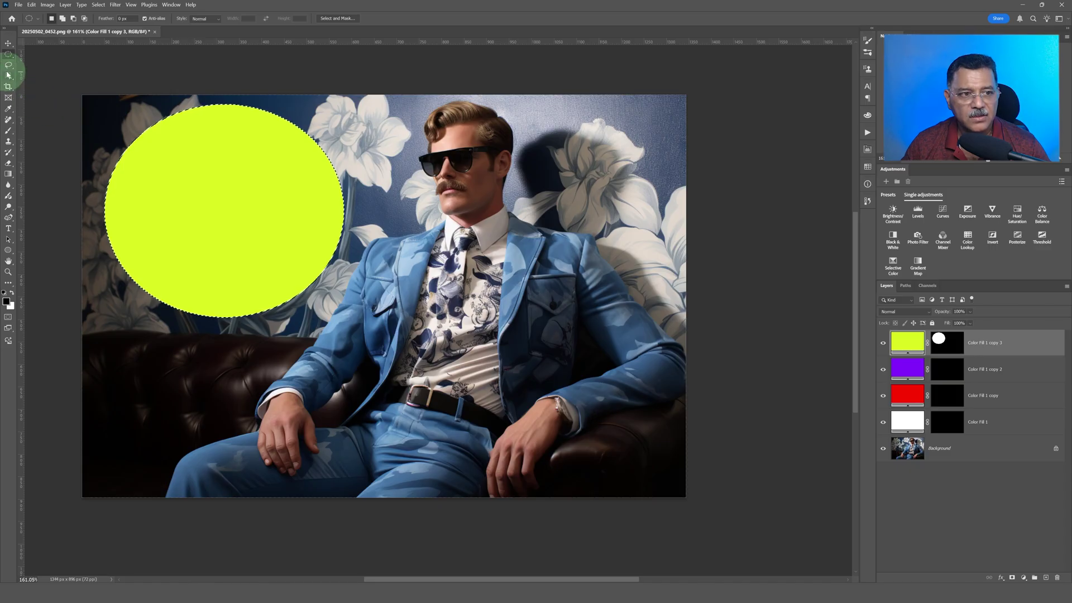
pyautogui.click(10, 64)
pyautogui.moveTo(447, 215)
pyautogui.mouseDown()
pyautogui.moveTo(452, 287)
pyautogui.moveTo(340, 385)
pyautogui.moveTo(621, 420)
pyautogui.moveTo(579, 276)
pyautogui.moveTo(474, 158)
pyautogui.moveTo(449, 216)
pyautogui.mouseUp()
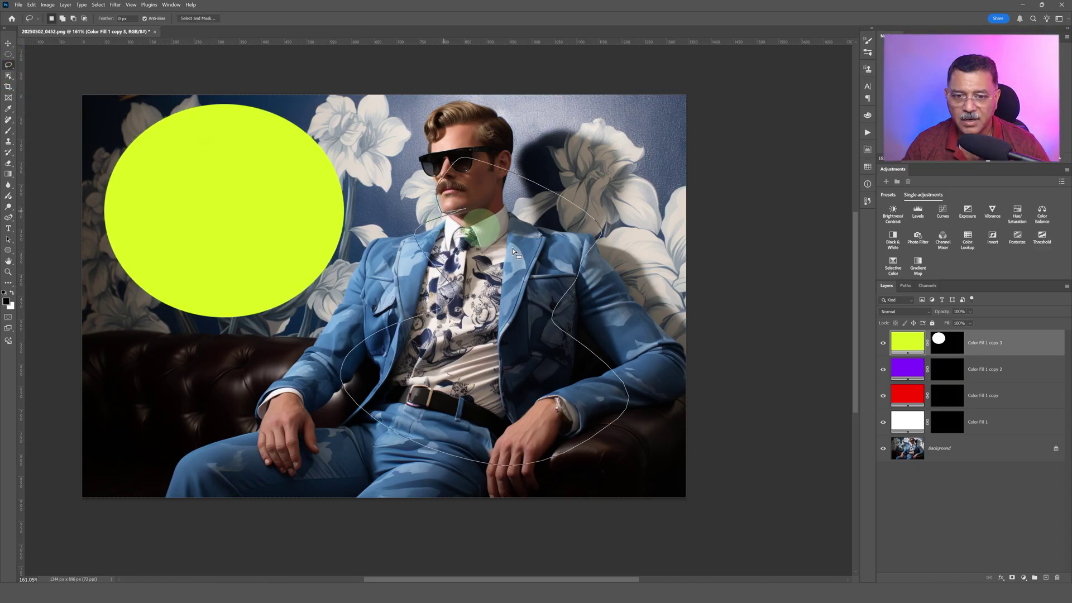
pyautogui.click(954, 377)
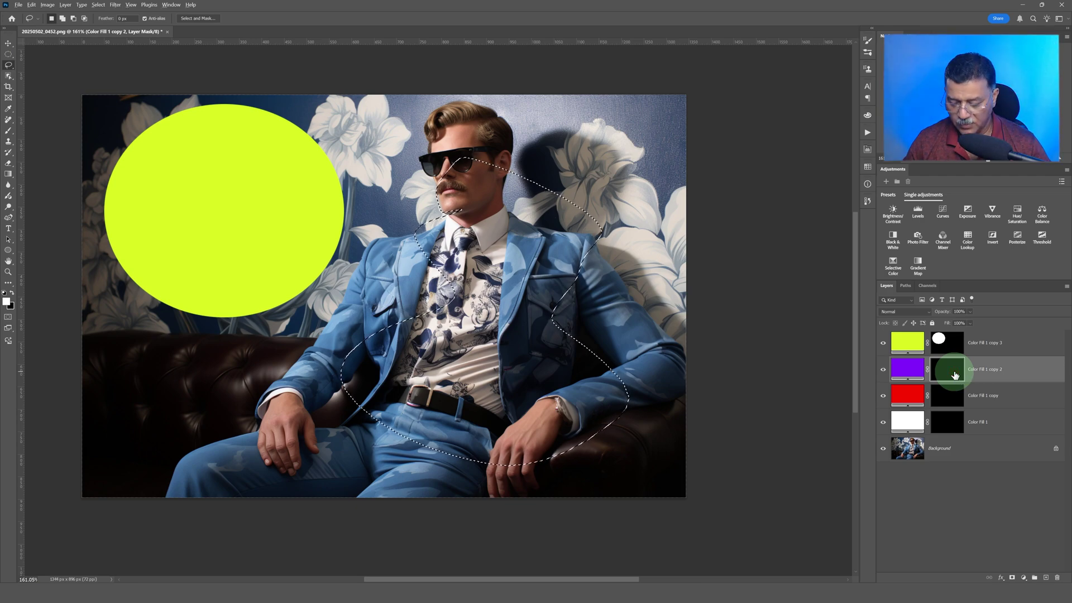
pyautogui.hotkey('alt', 'BackSpace')
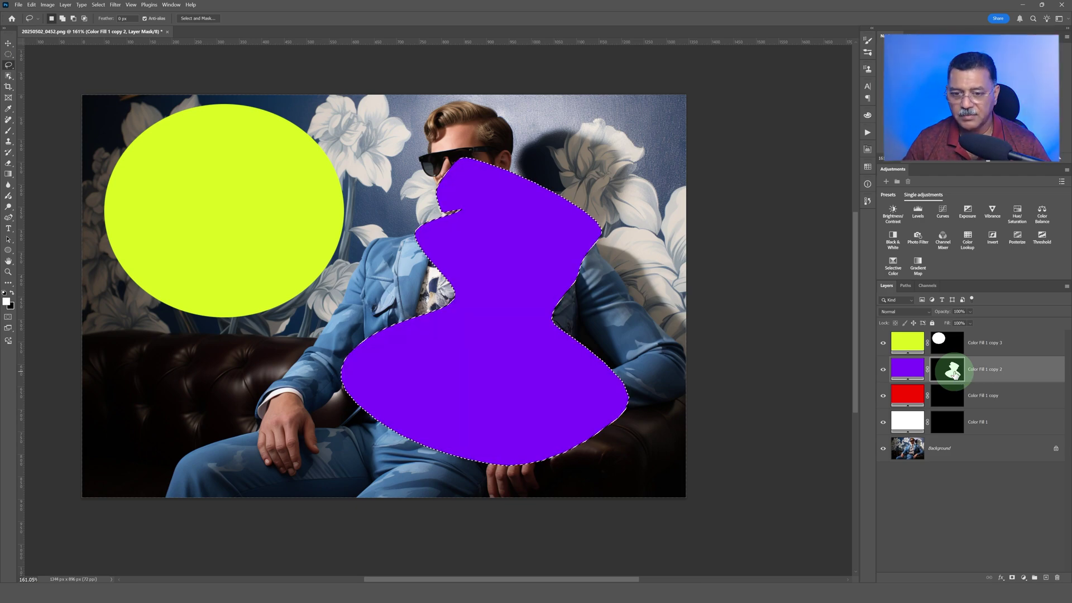
# - Lasso a rounded shape overlapping the yellow-green and violet areas and fill it with white on the red layer's mask
pyautogui.click(939, 399)
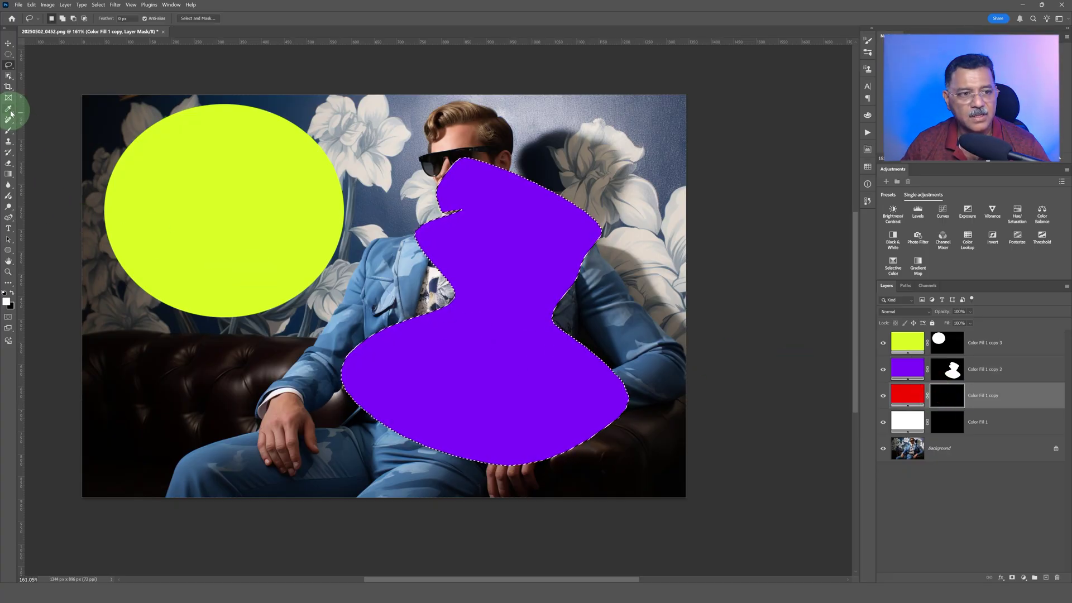
pyautogui.moveTo(446, 384)
pyautogui.mouseDown()
pyautogui.moveTo(254, 254)
pyautogui.moveTo(452, 384)
pyautogui.moveTo(485, 385)
pyautogui.mouseUp()
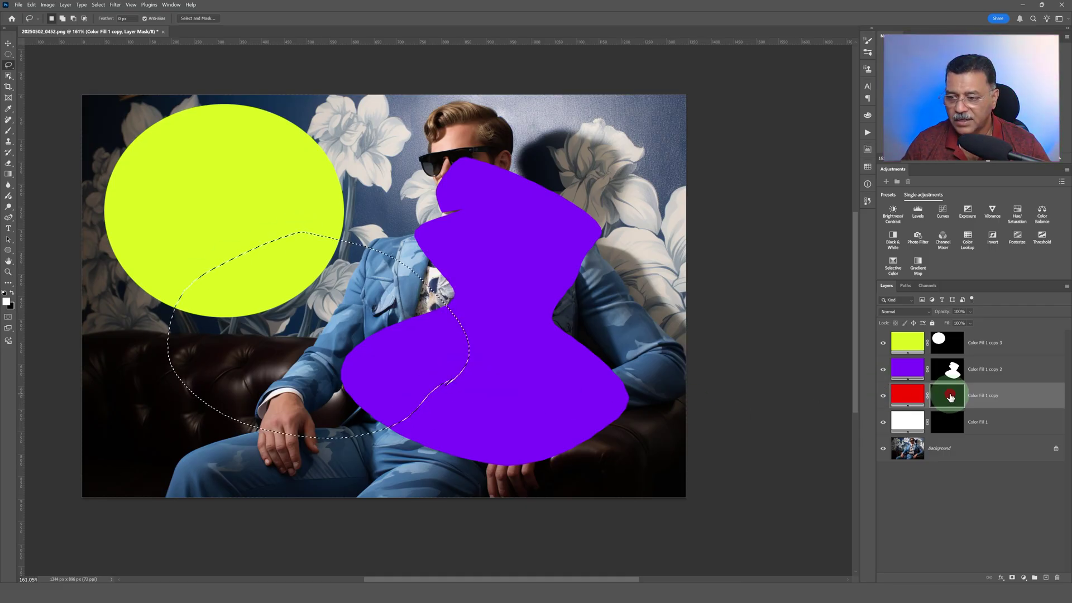
pyautogui.hotkey('alt', 'BackSpace')
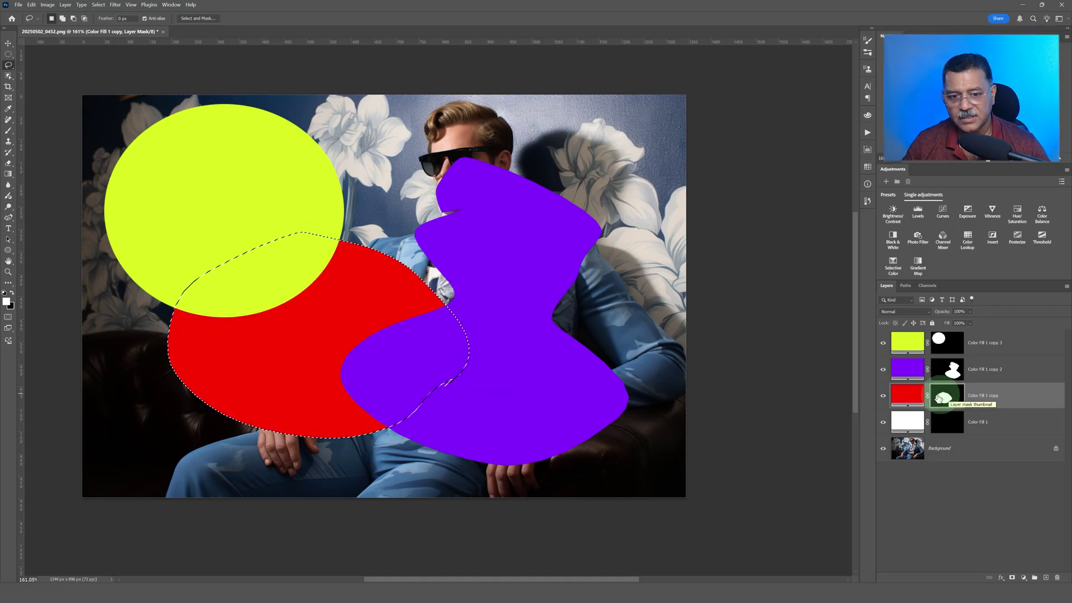
# - Clear the selection and turn the white fill layer's mask completely white so it covers the whole photo
pyautogui.click(940, 422)
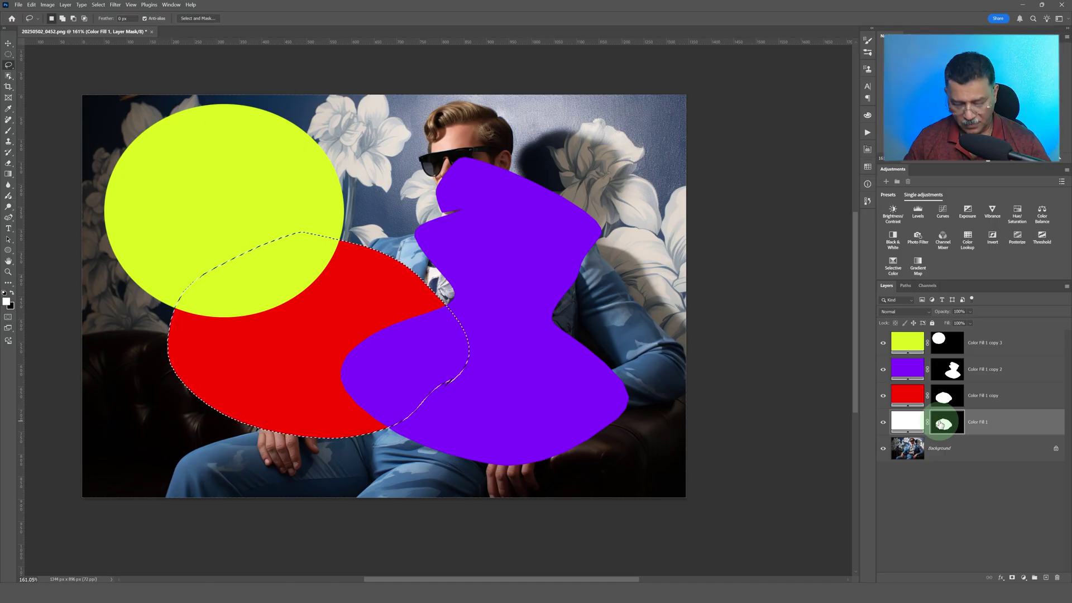
pyautogui.hotkey('ctrl', 'd')
pyautogui.hotkey('ctrl', 'i')
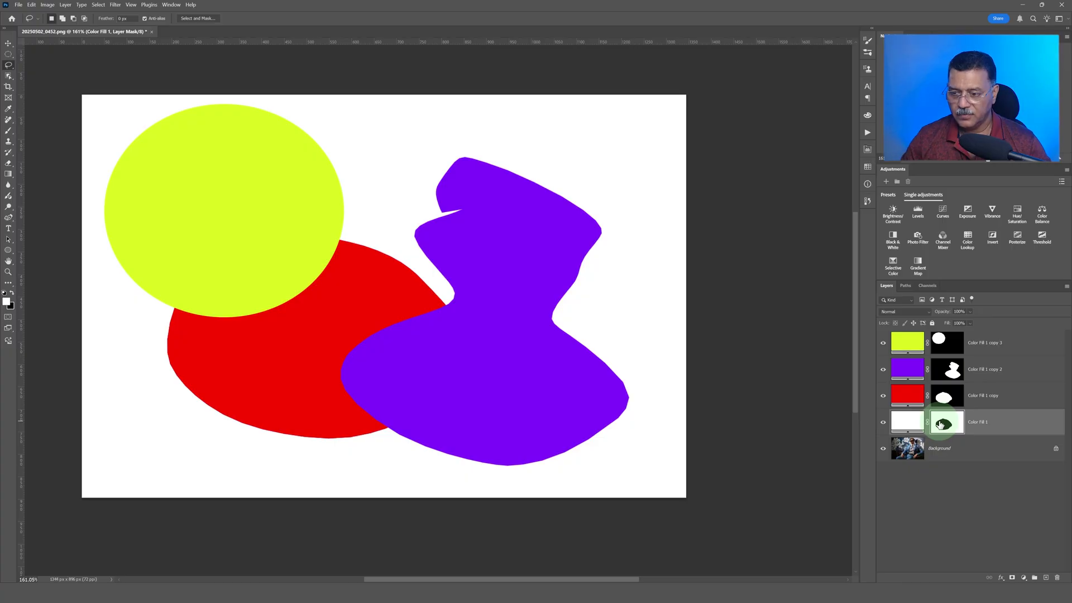
pyautogui.click(938, 423)
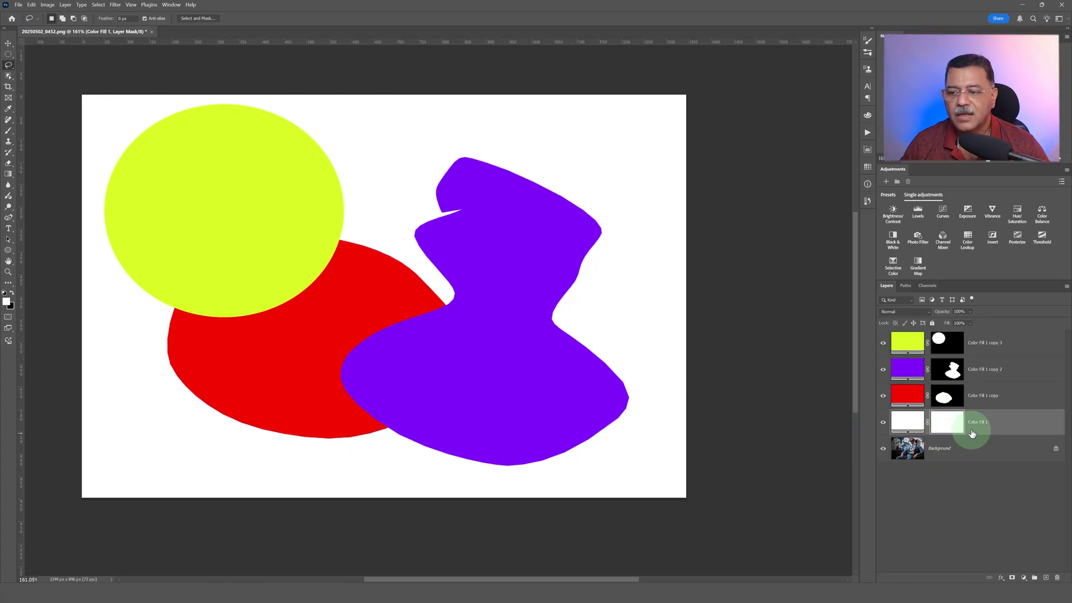
# - Feather the red fill layer's mask by about 46.9 px
pyautogui.click(948, 398)
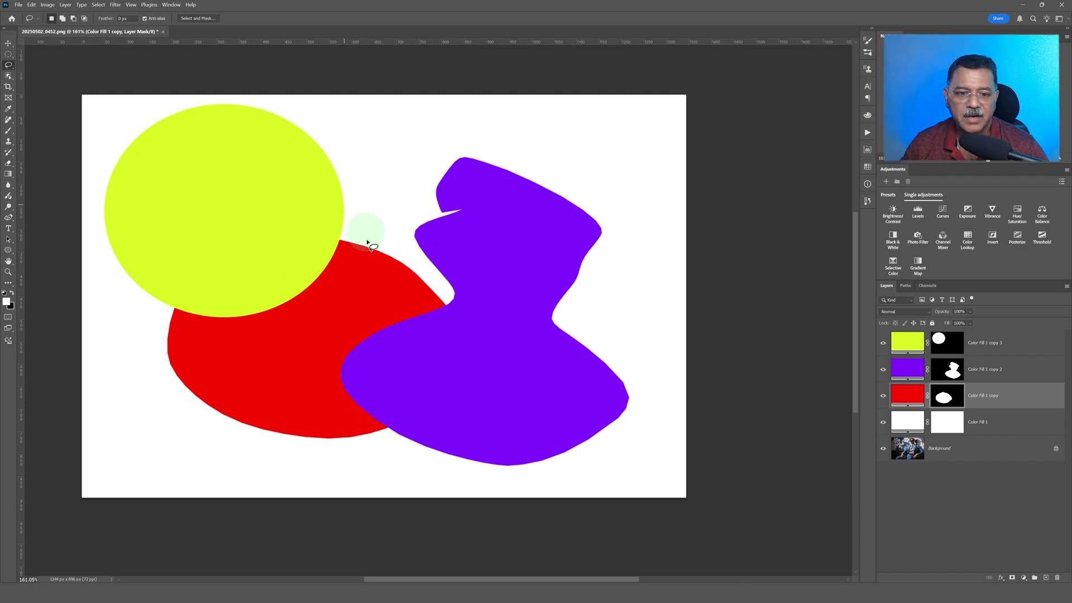
pyautogui.click(944, 400)
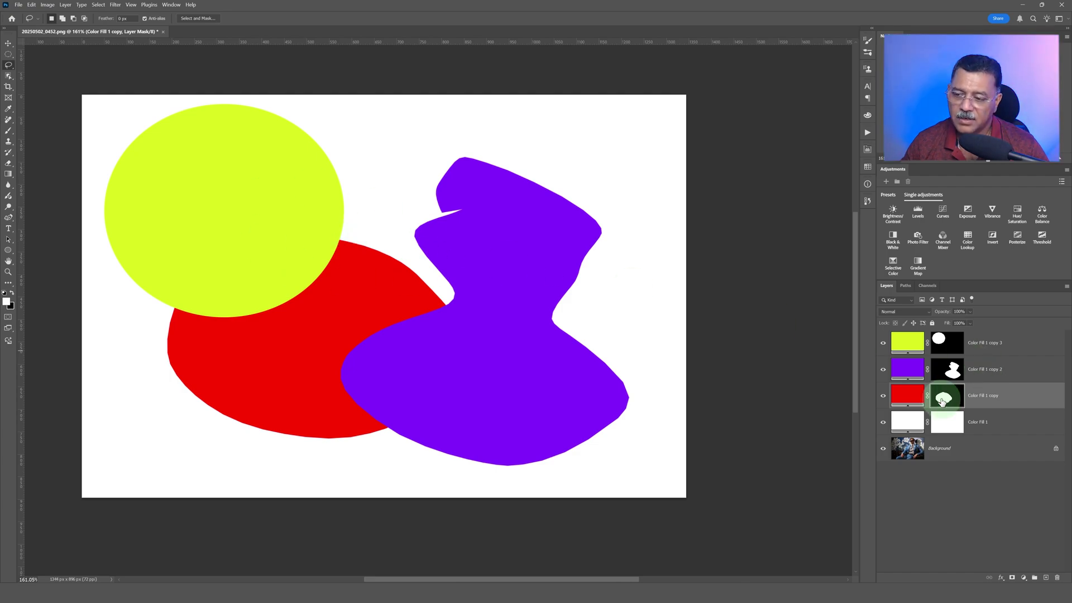
pyautogui.click(875, 157)
pyautogui.click(869, 150)
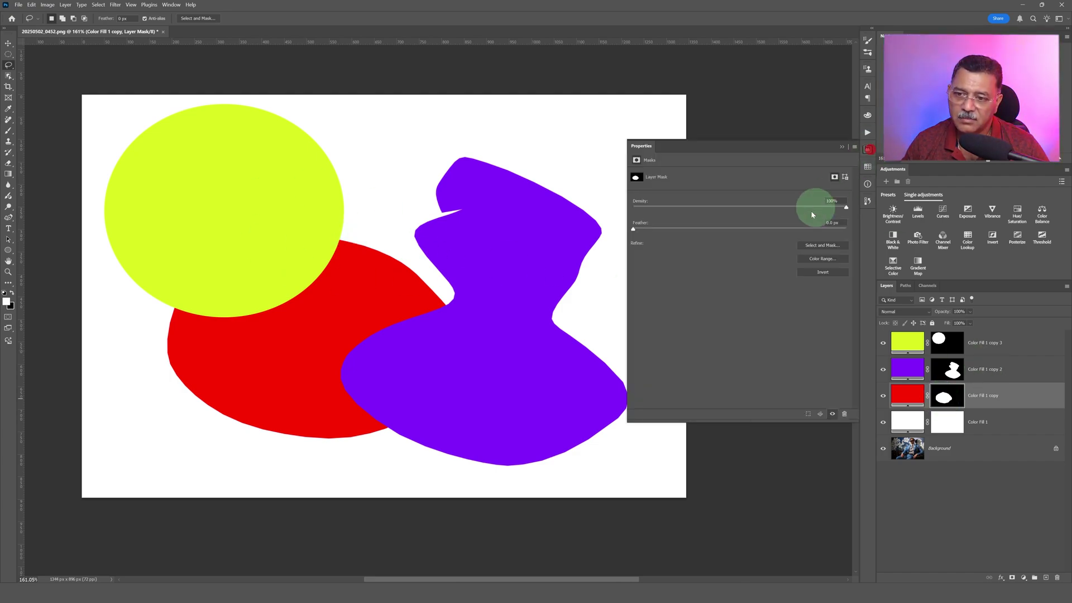
pyautogui.moveTo(642, 230); pyautogui.dragTo(748, 231)
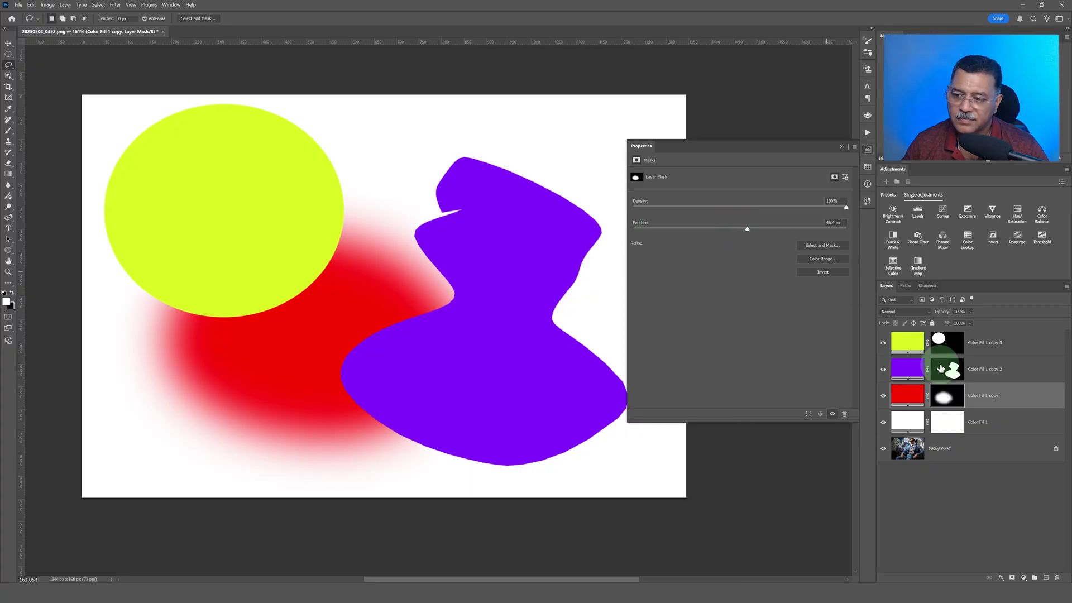
# - Feather the violet layer's mask strongly and the yellow-green layer's mask by about 124 px to blend the colours softly
pyautogui.click(941, 368)
pyautogui.moveTo(637, 229); pyautogui.dragTo(759, 239)
pyautogui.click(945, 340)
pyautogui.moveTo(670, 234); pyautogui.dragTo(782, 235)
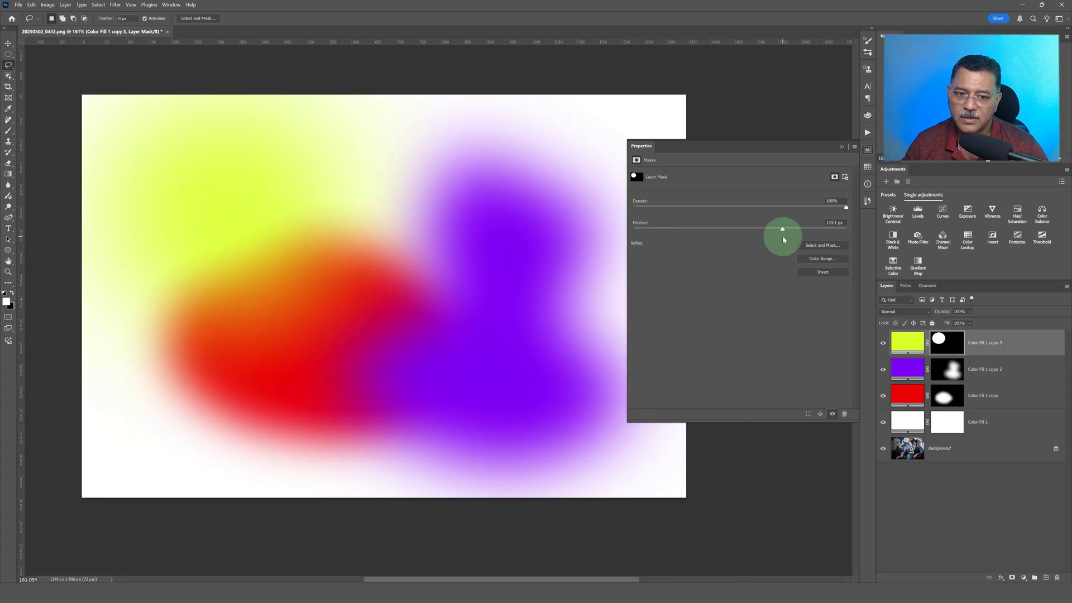
pyautogui.click(842, 146)
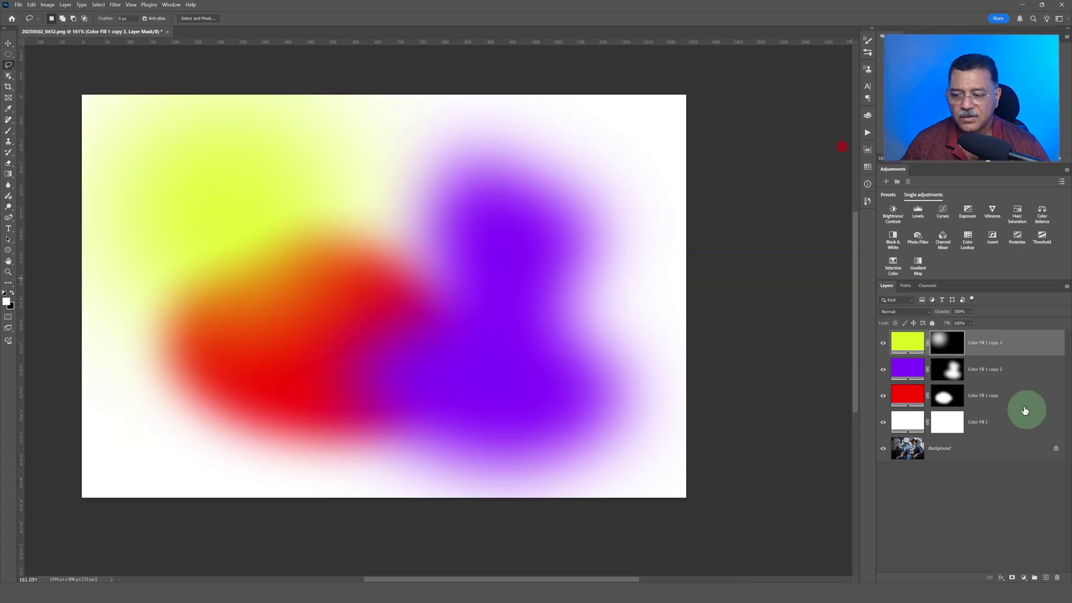